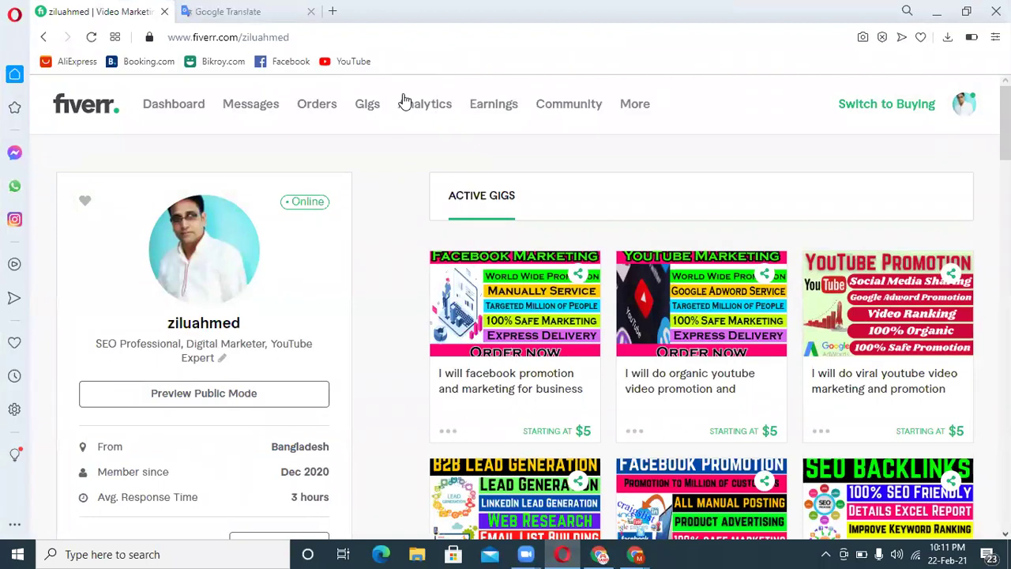
Step: Open the seller's gigs list and start creating a new gig
click(372, 113)
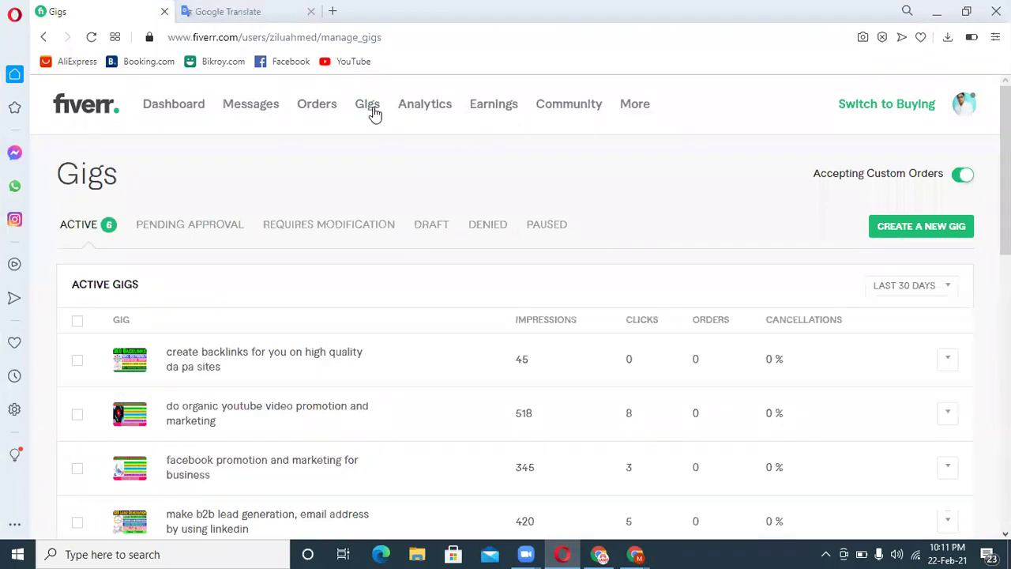
click(897, 234)
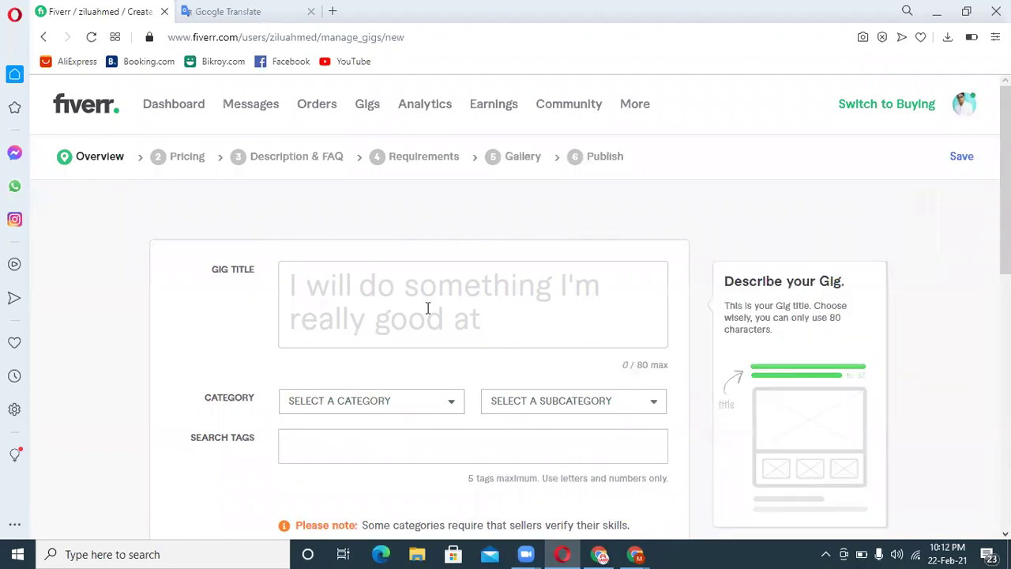
scroll(429, 253, down, 2)
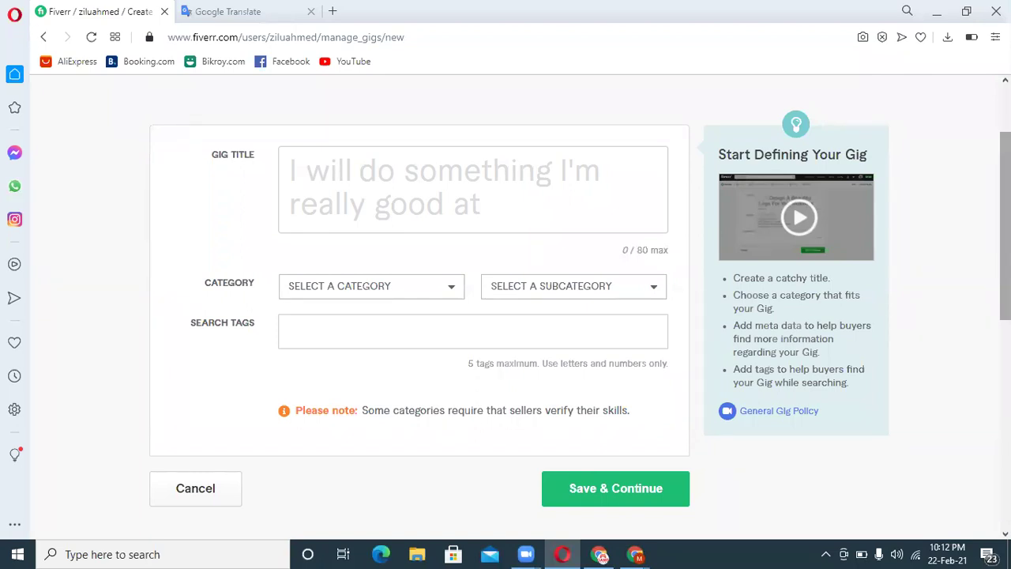
Step: Enter the gig title "collect valid bulk email list by targeted niche" after the "I will" prefix
click(363, 177)
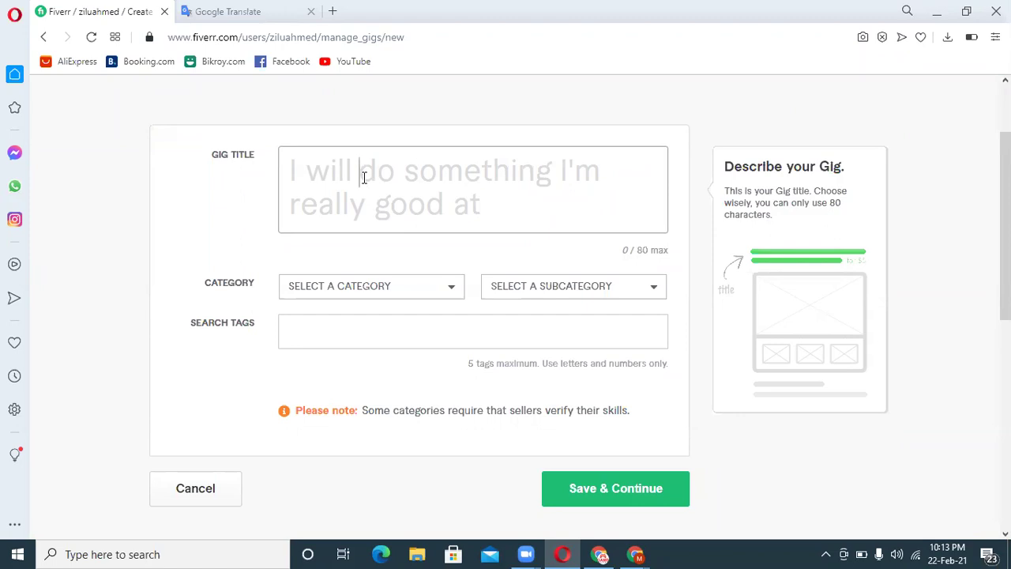
text(coll)
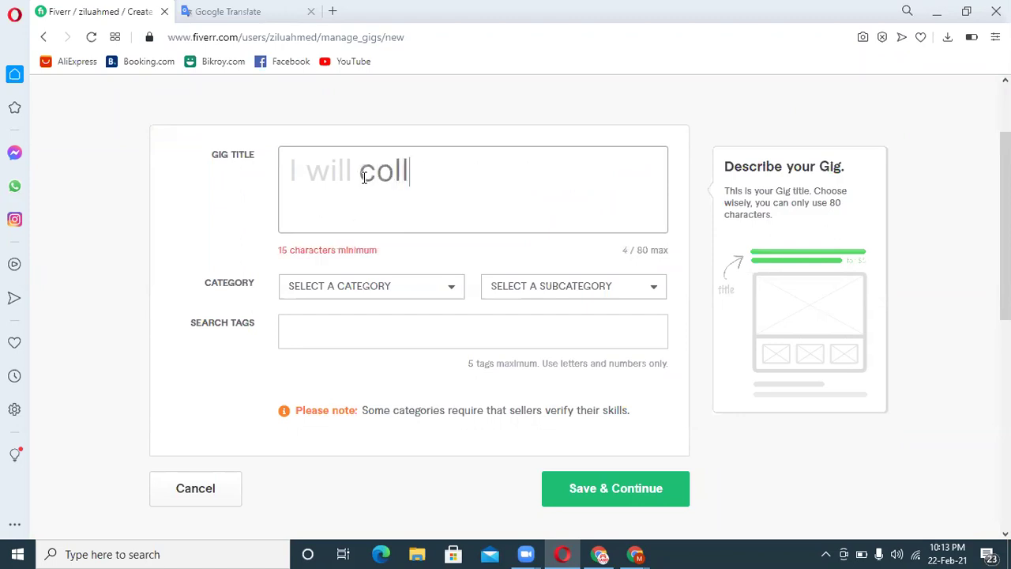
text(ect valid)
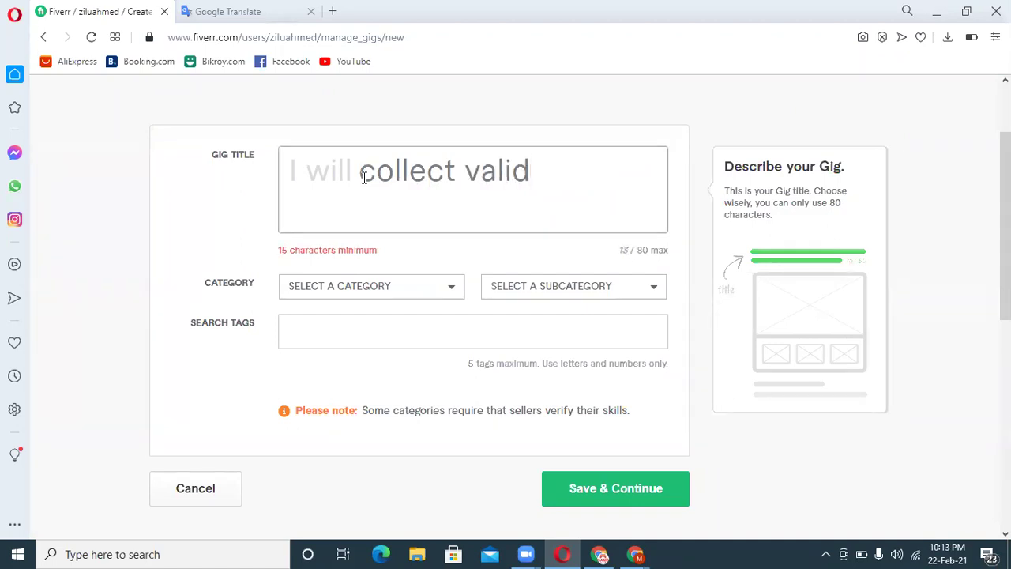
text( bulk)
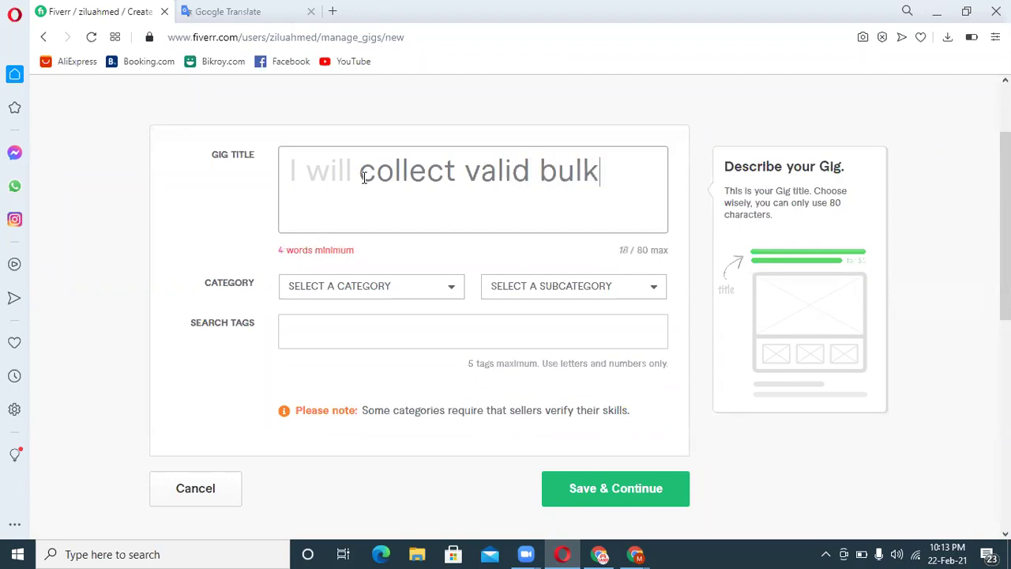
text( email )
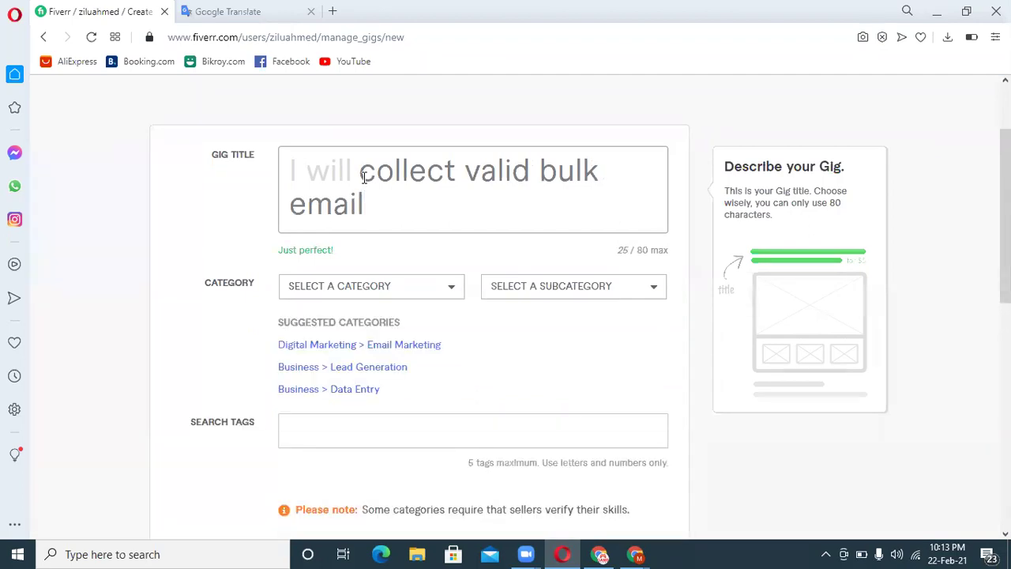
text(list bt)
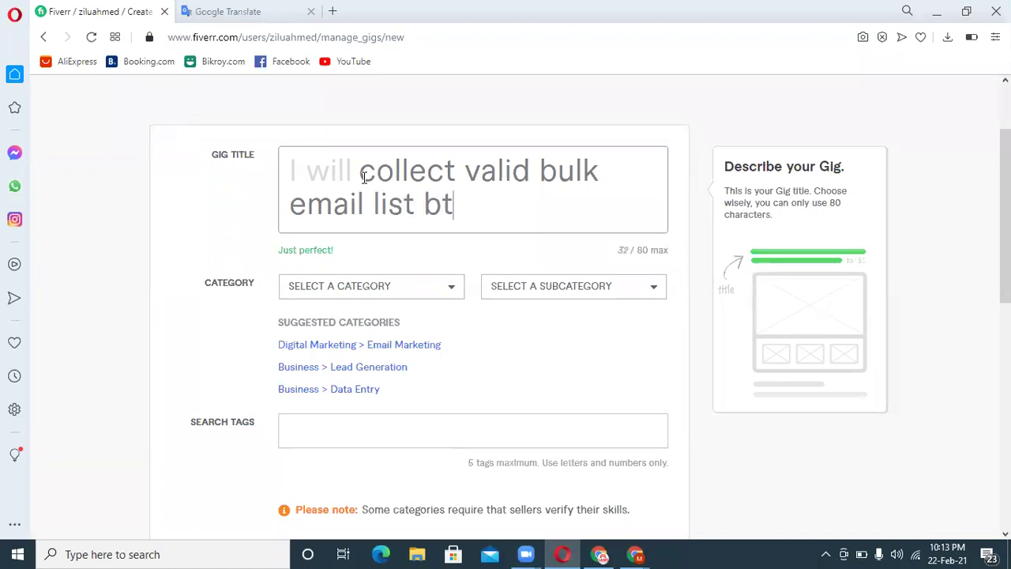
key(BackSpace)
text(y targetd )
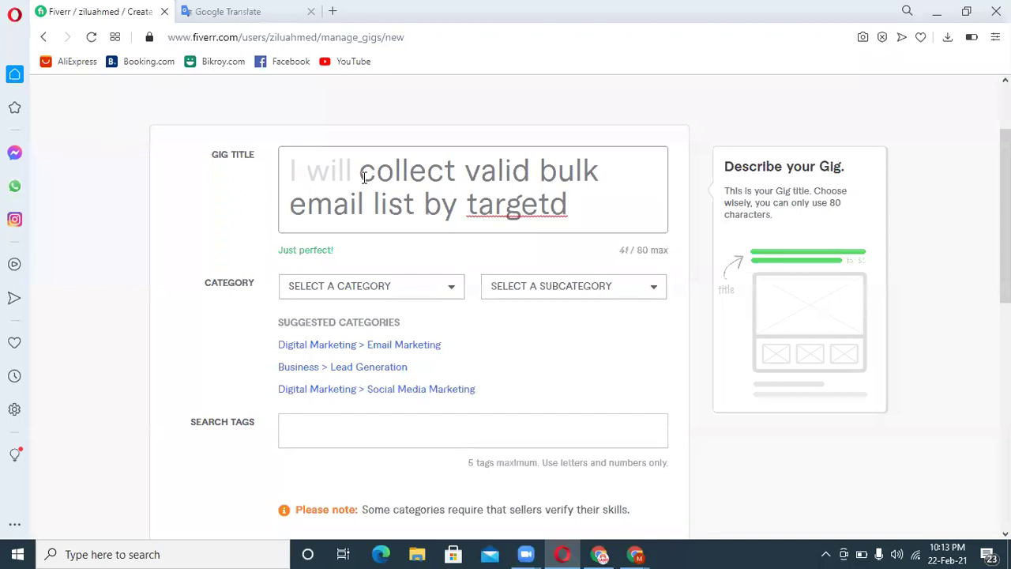
text(niche)
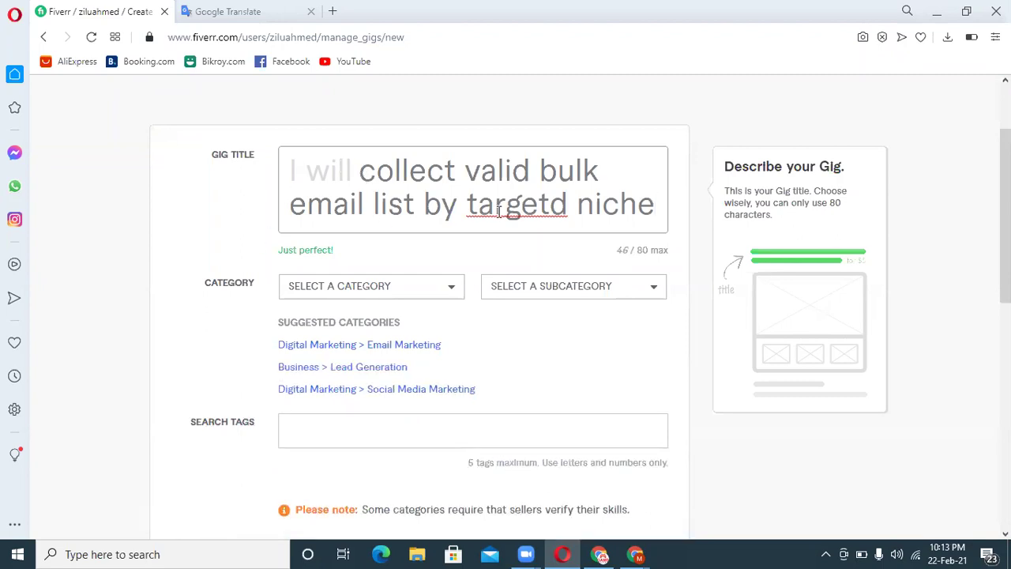
click(547, 204)
text(e)
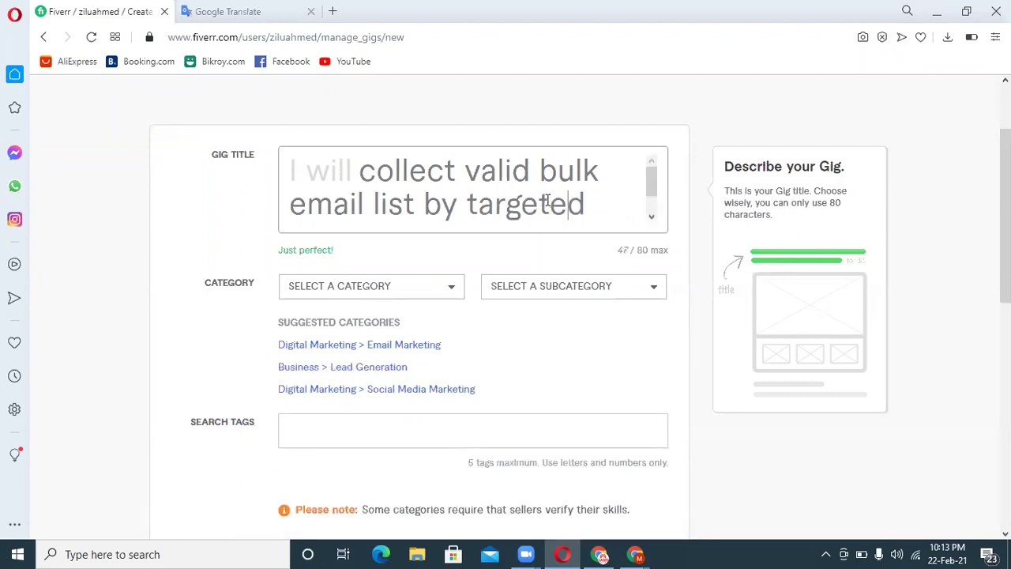
drag(651, 186, 649, 197)
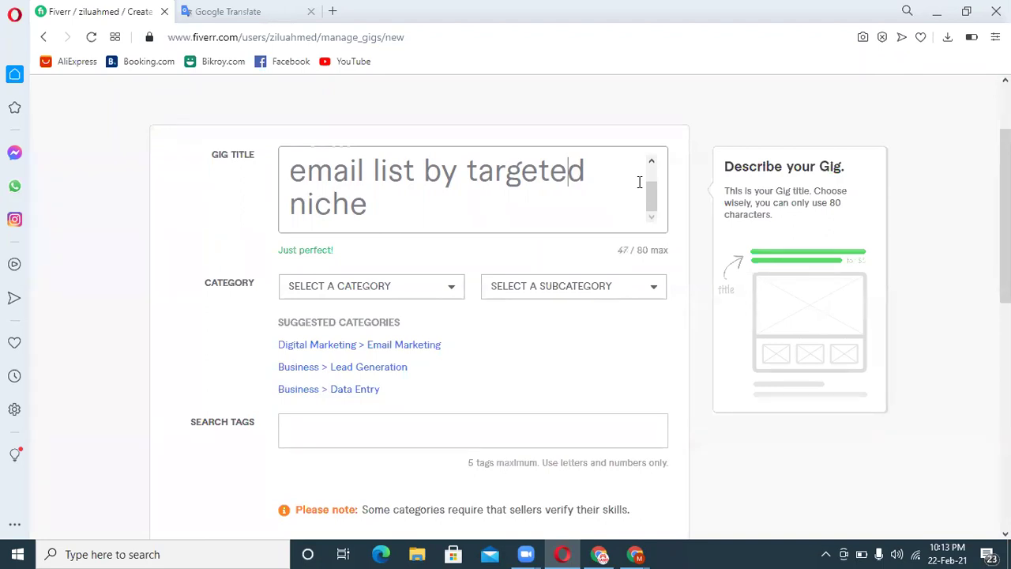
drag(652, 204, 652, 174)
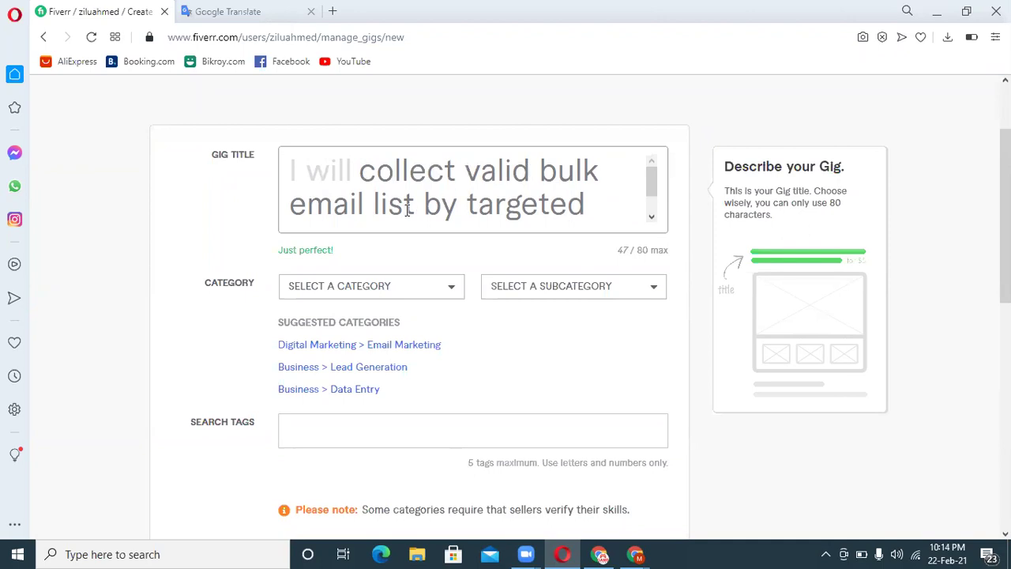
mouse_move(651, 177)
mouse_down()
mouse_move(653, 211)
mouse_move(653, 183)
mouse_up()
Step: Assign the gig the suggested category Digital Marketing > Email Marketing and the service type Audience Development
mouse_move(339, 285)
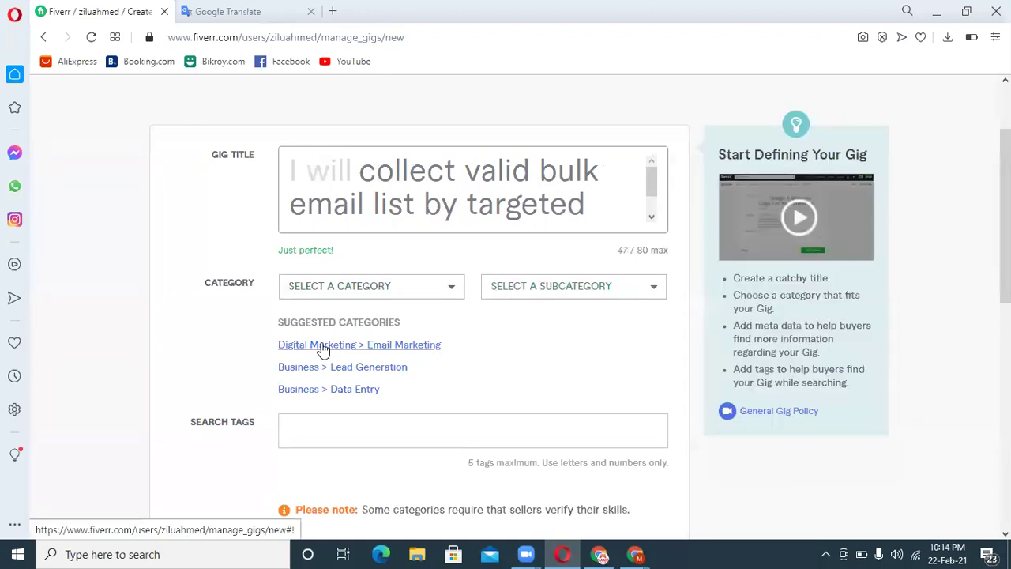
click(323, 347)
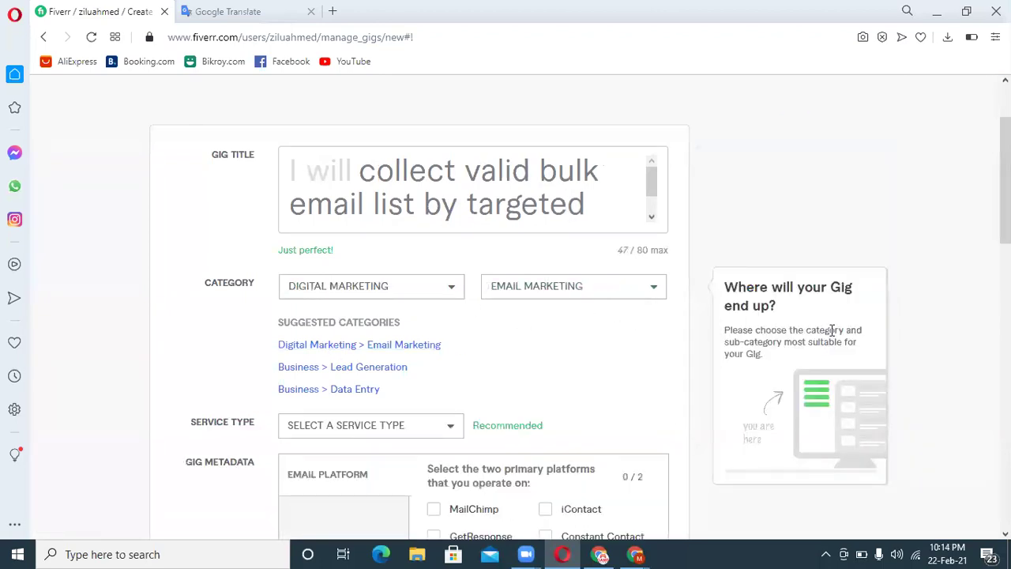
scroll(833, 331, down, 1)
scroll(970, 262, down, 3)
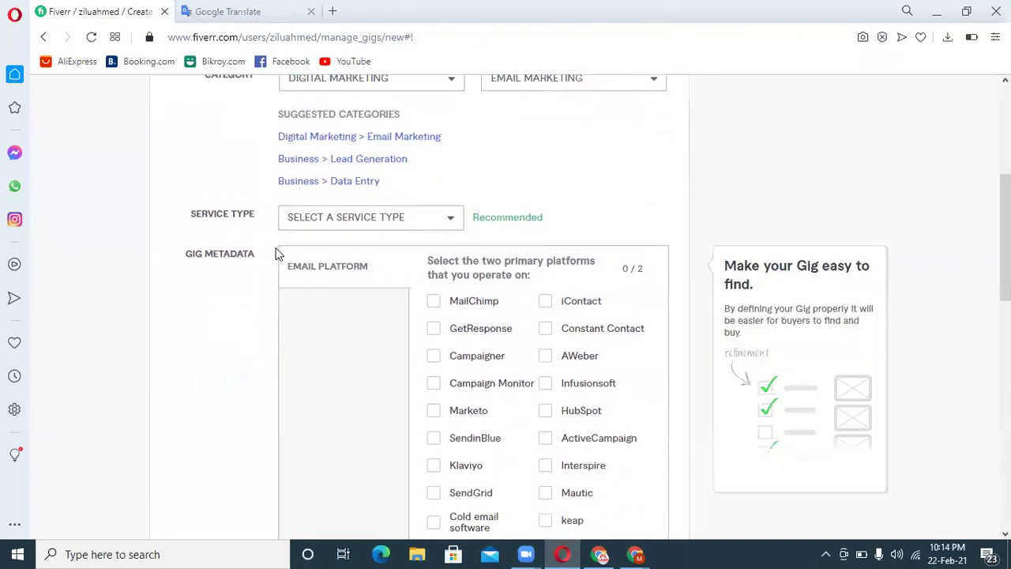
click(312, 224)
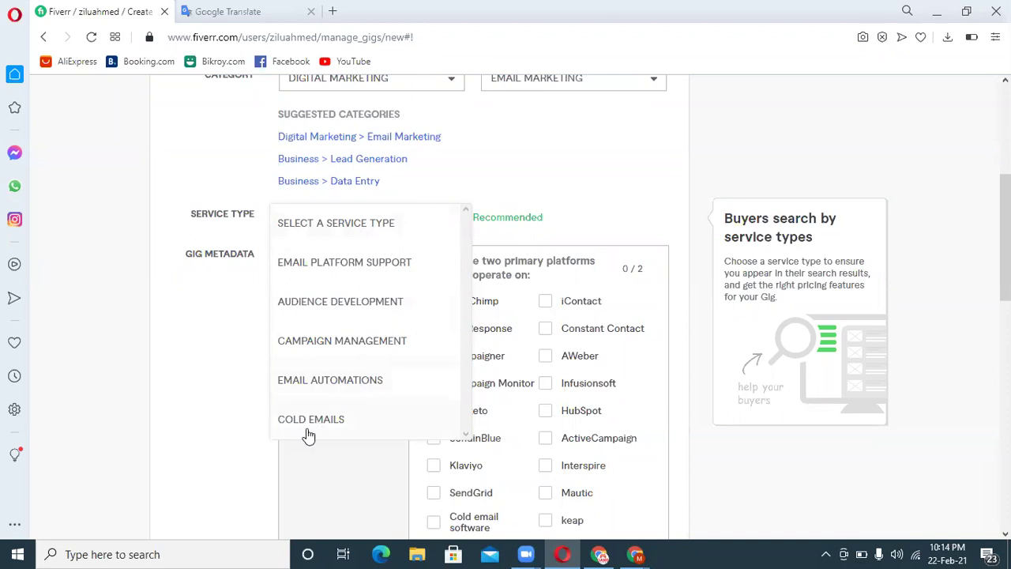
click(348, 304)
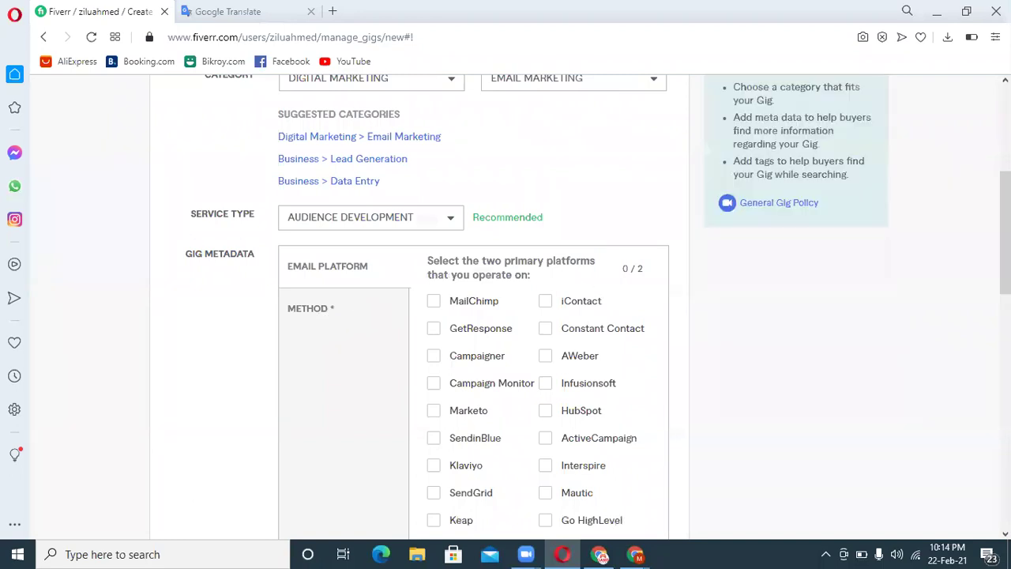
Step: Fill in the gig metadata with MailChimp and GetResponse as email platforms and Manual Email Collection as the method
scroll(505, 316, down, 1)
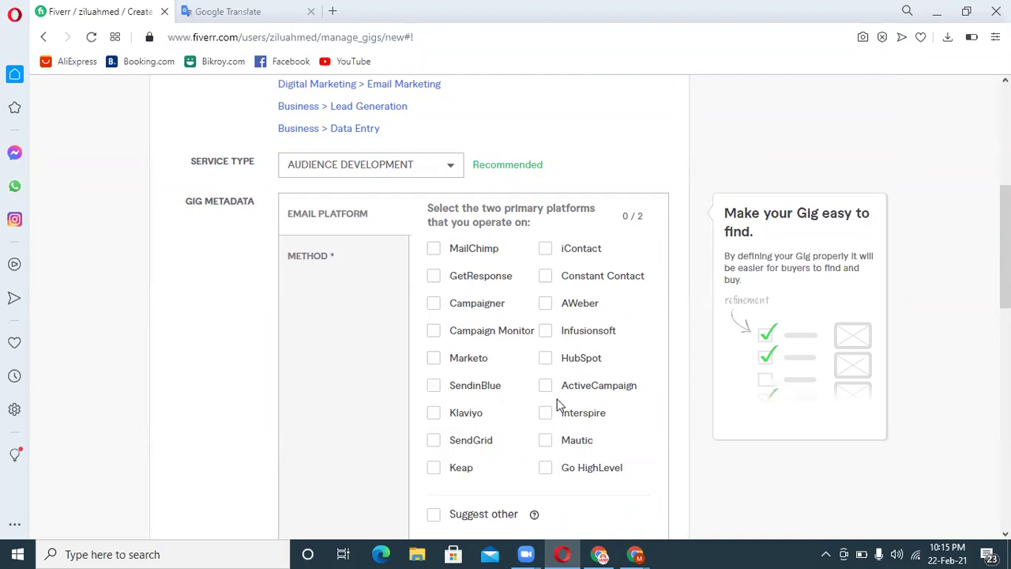
click(439, 249)
click(434, 278)
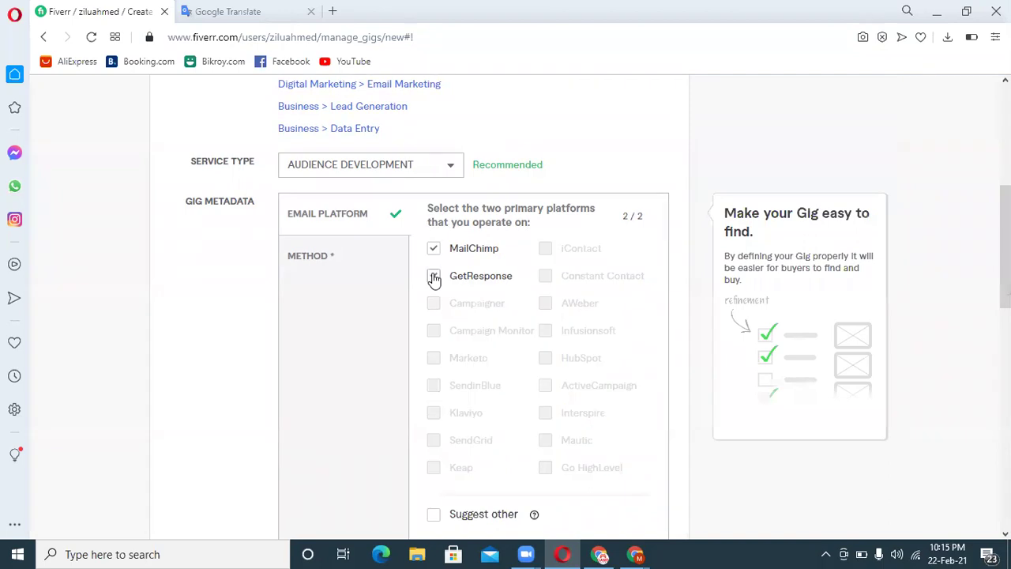
click(303, 257)
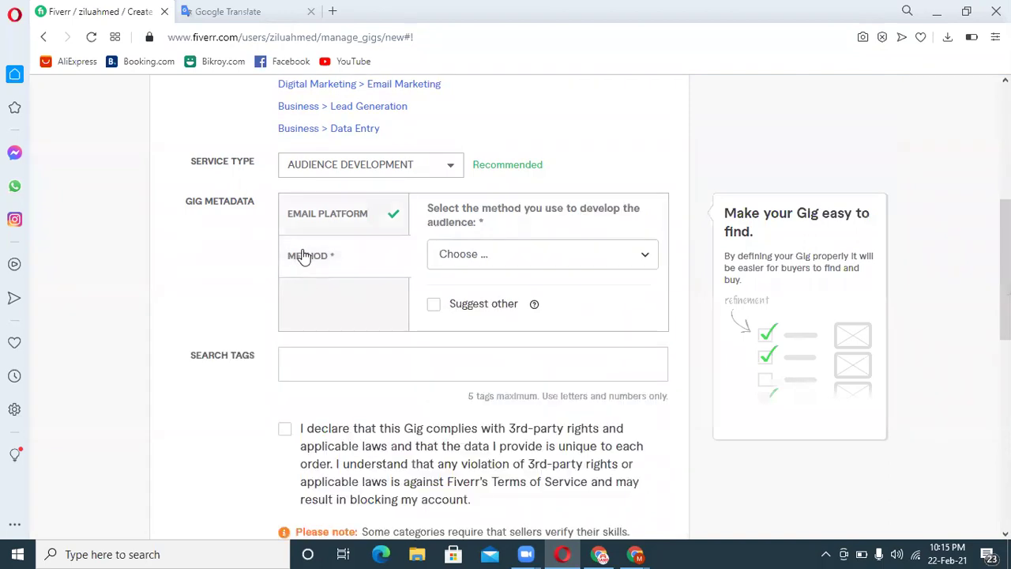
click(452, 261)
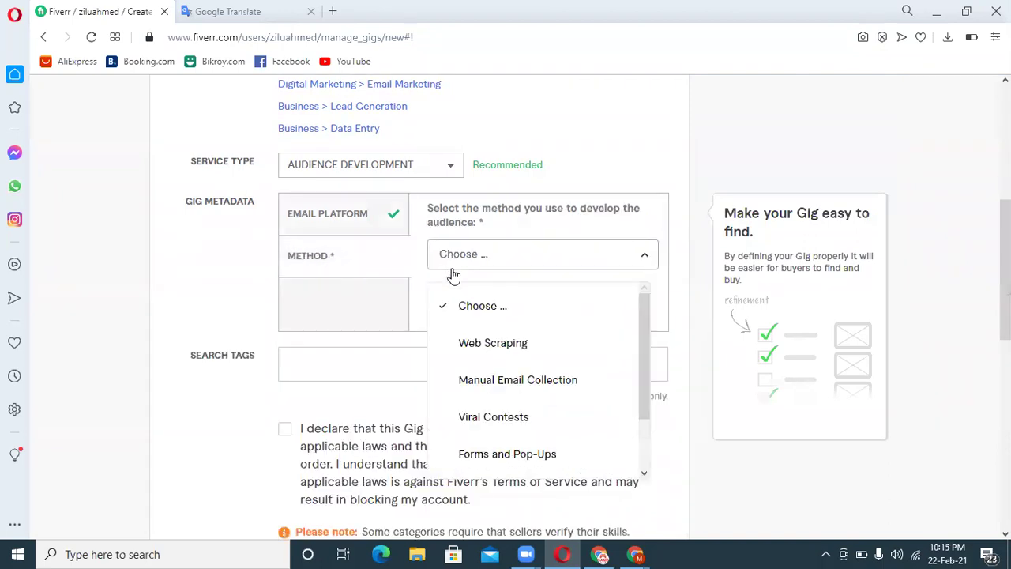
click(489, 382)
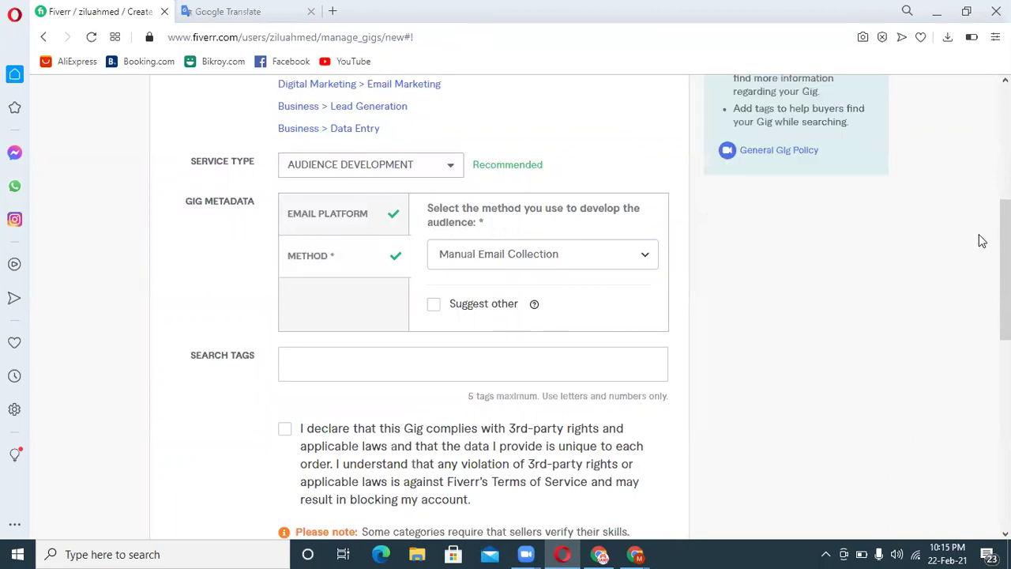
Step: Accept the declaration that the gig complies with third-party rights and applicable laws
scroll(1004, 269, down, 2)
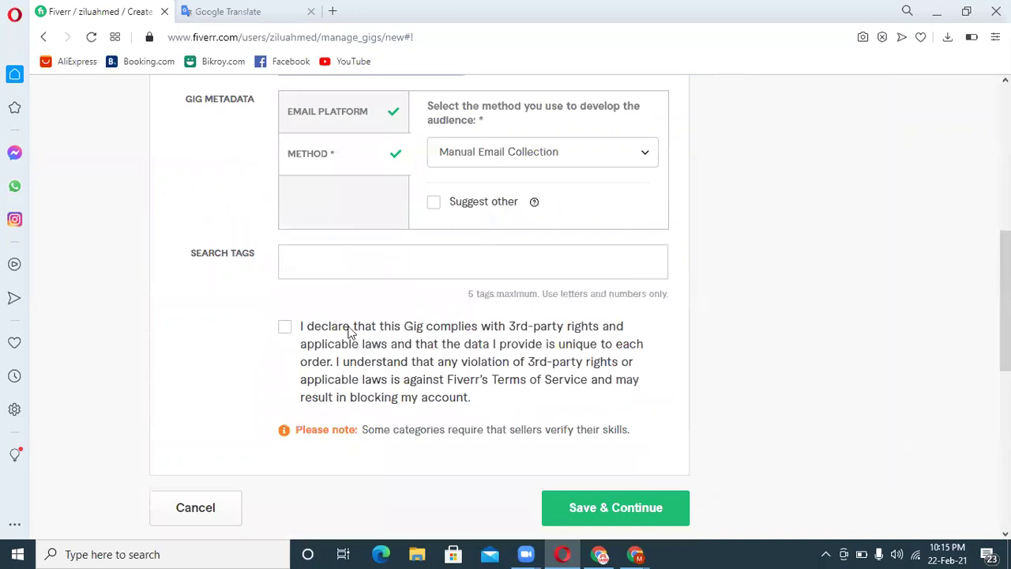
drag(300, 327, 496, 405)
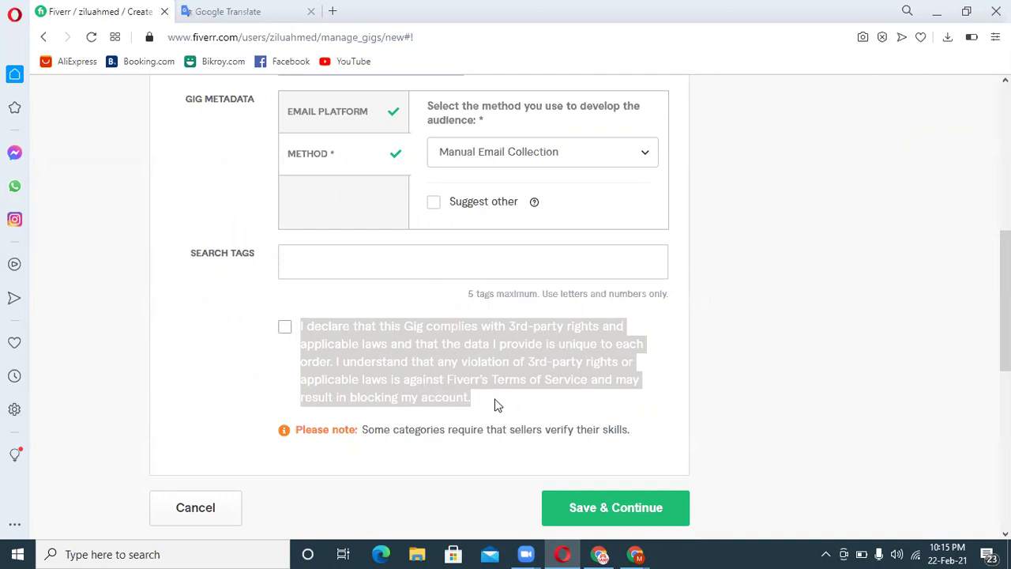
click(497, 403)
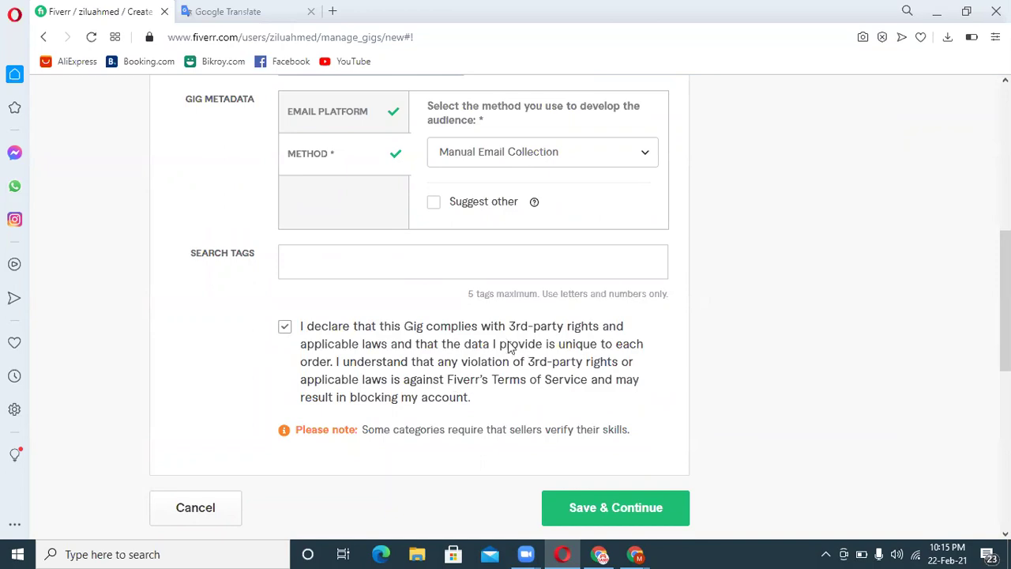
scroll(505, 316, up, 5)
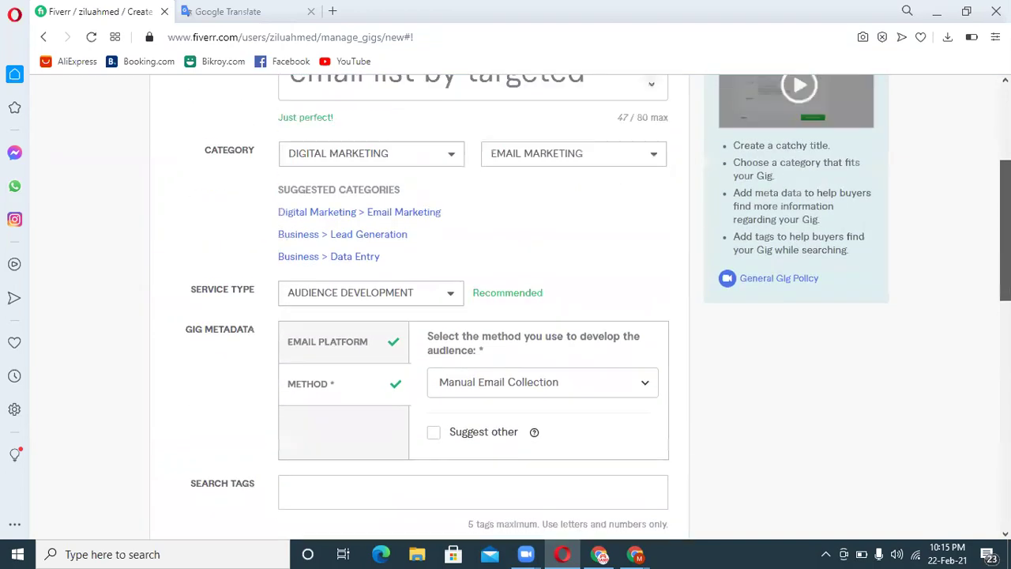
scroll(523, 306, down, 1)
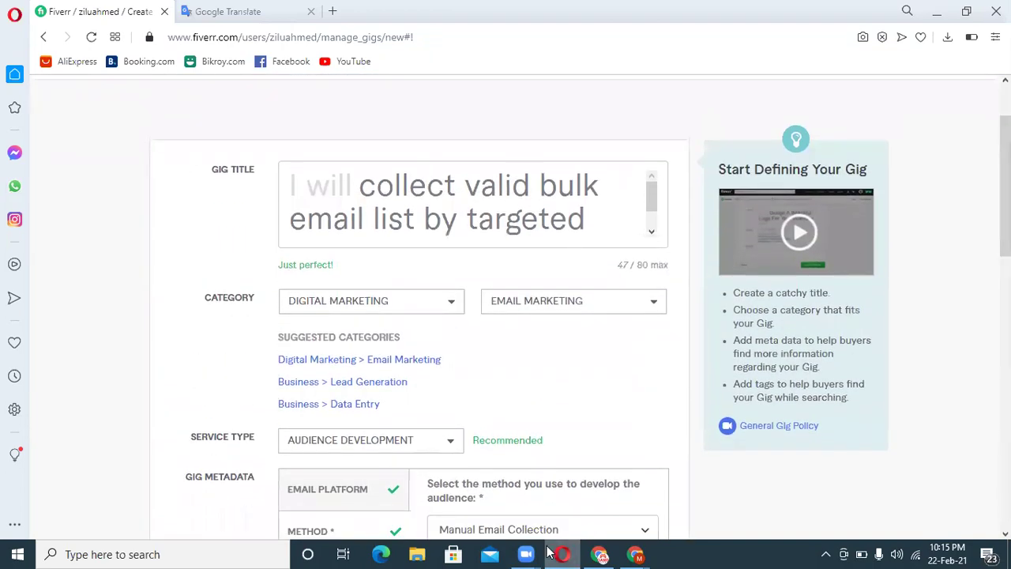
scroll(928, 312, down, 4)
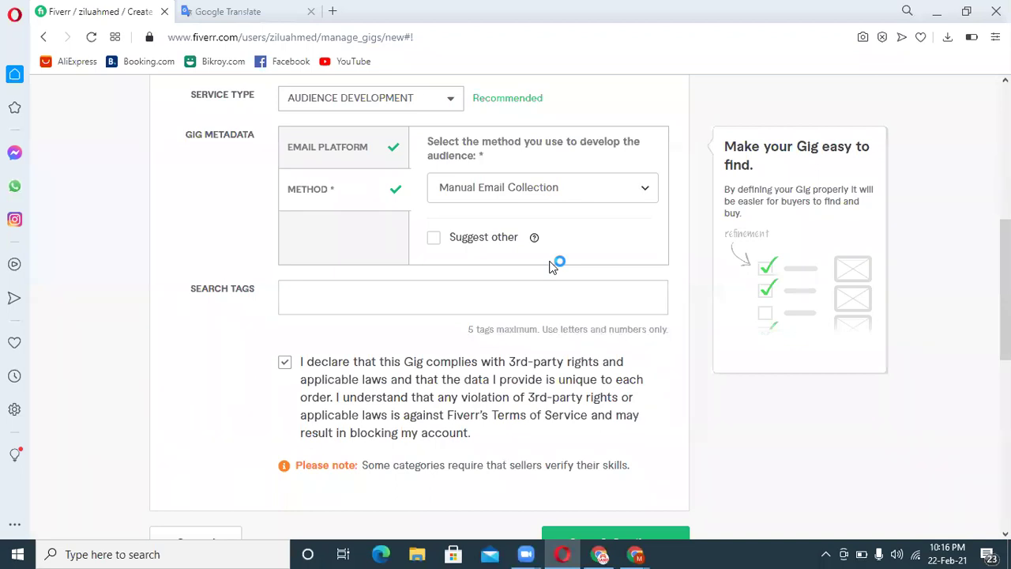
Step: Switch to the Chrome browser and open the Fiverr site in a new tab
click(598, 552)
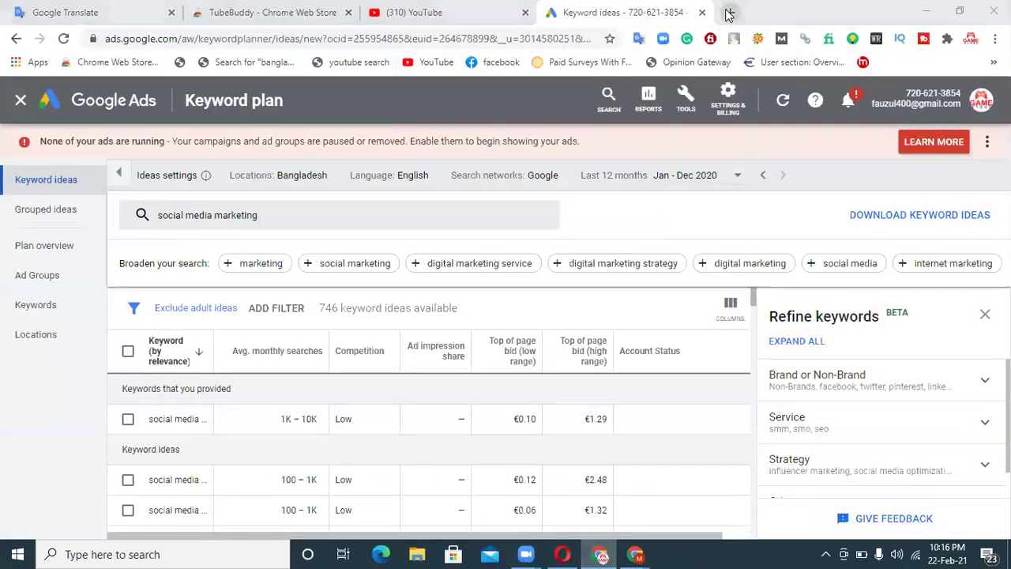
click(728, 11)
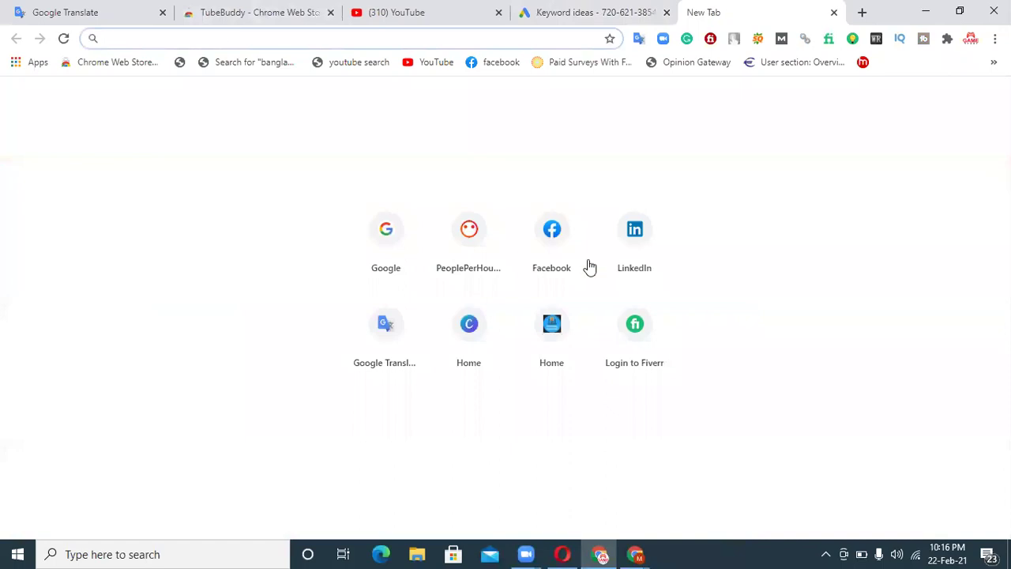
text(fiverr)
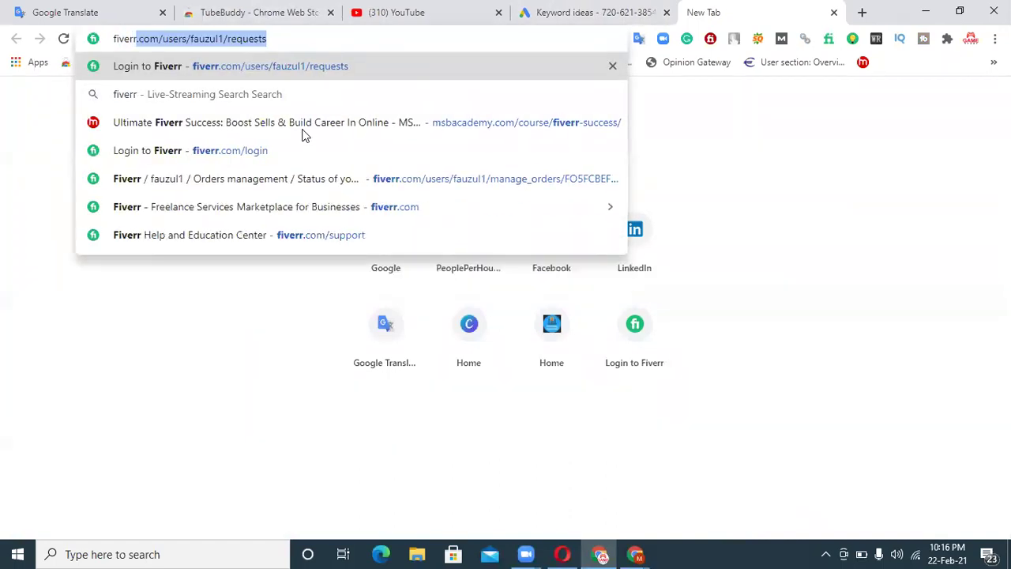
key(Return)
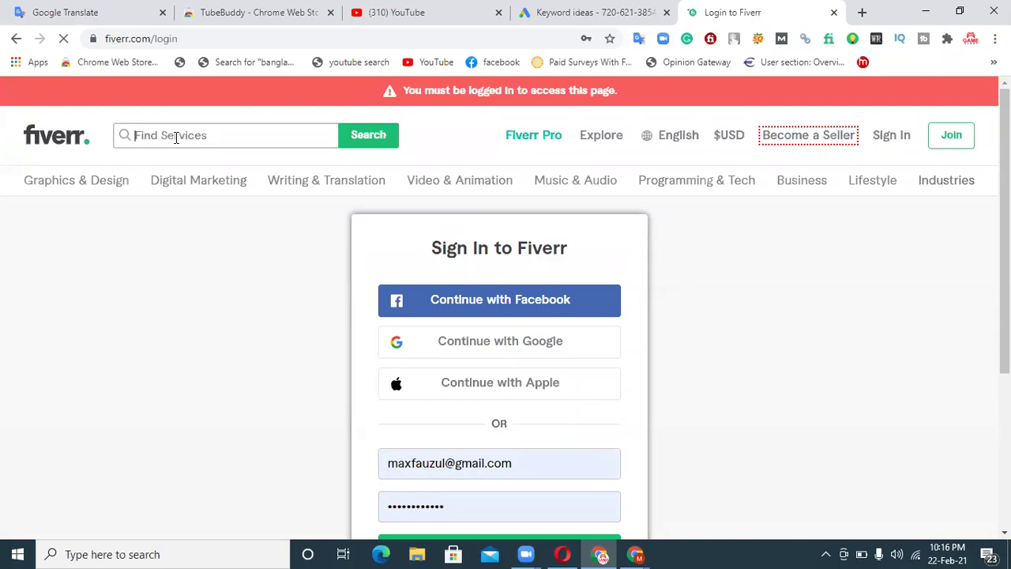
Step: Search Fiverr for "email marketing" and look through the resulting gigs and their top focus keywords
text(email ma)
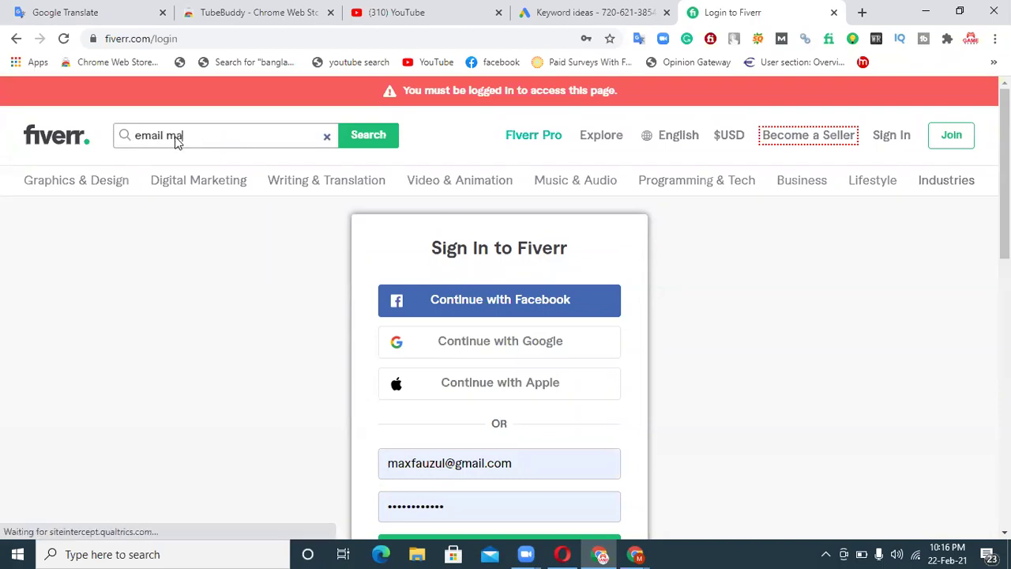
text(rketing)
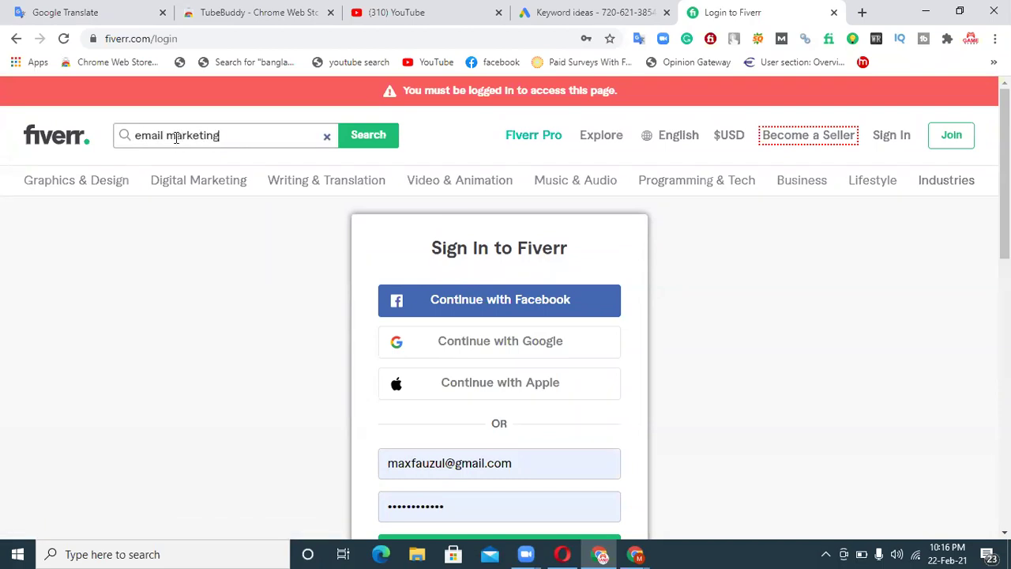
key(Return)
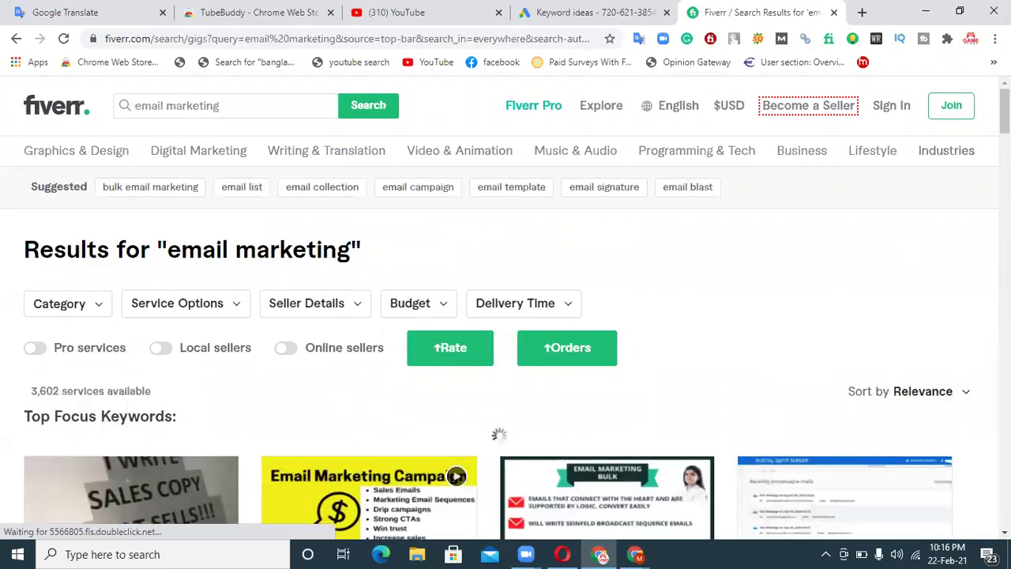
scroll(677, 270, down, 2)
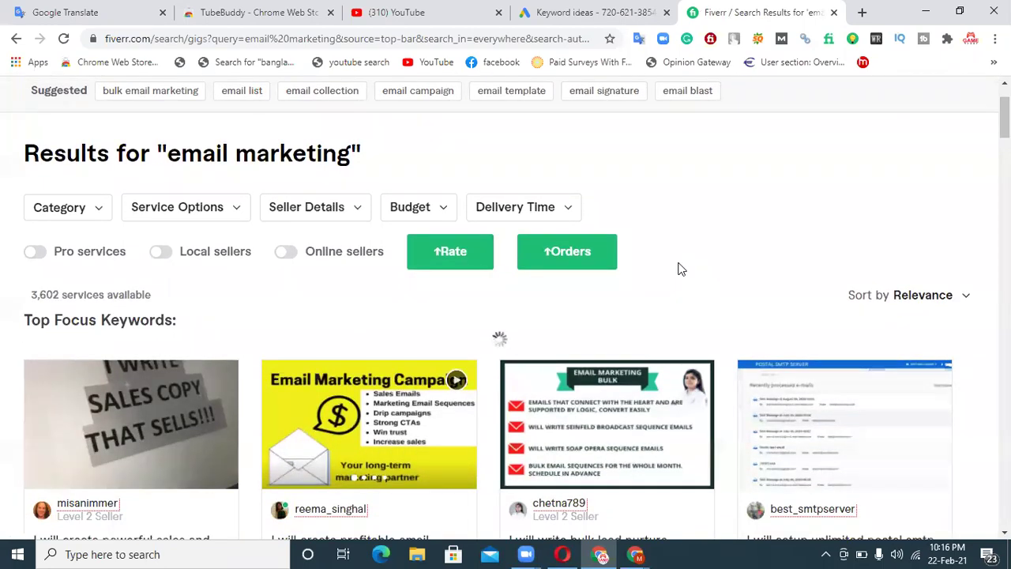
scroll(505, 331, down, 5)
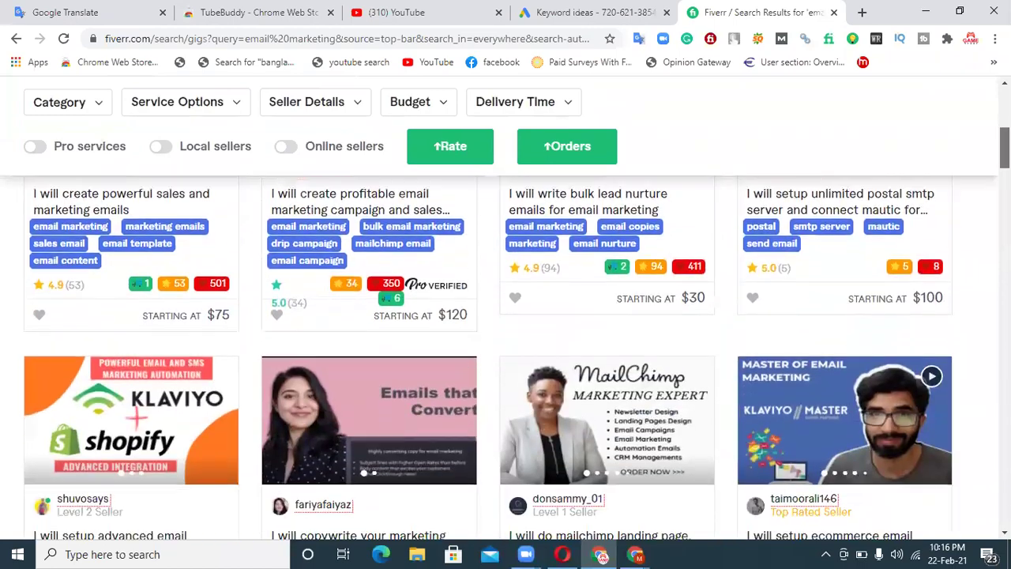
scroll(506, 332, down, 4)
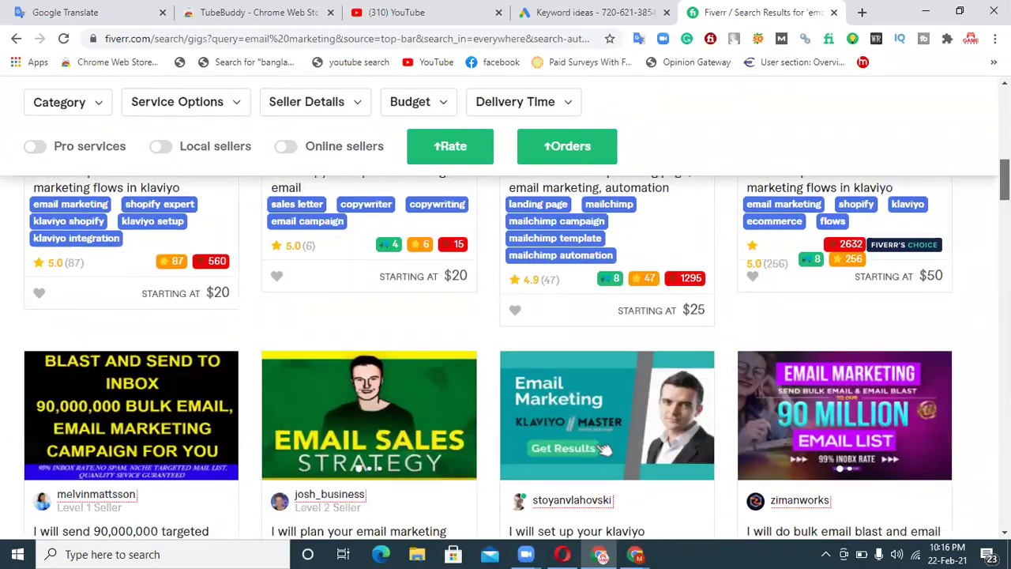
scroll(505, 331, up, 5)
scroll(355, 423, up, 5)
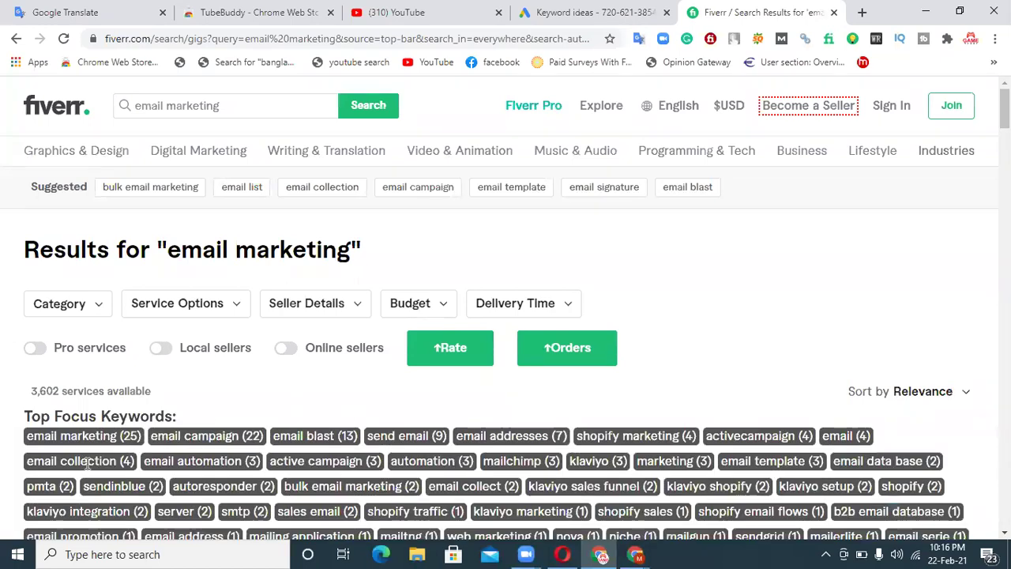
Step: Copy the focus keyword "email marketing" from the Fiverr results and add it as a search tag on the gig form in Opera
drag(117, 435, 21, 437)
key(ctrl+c)
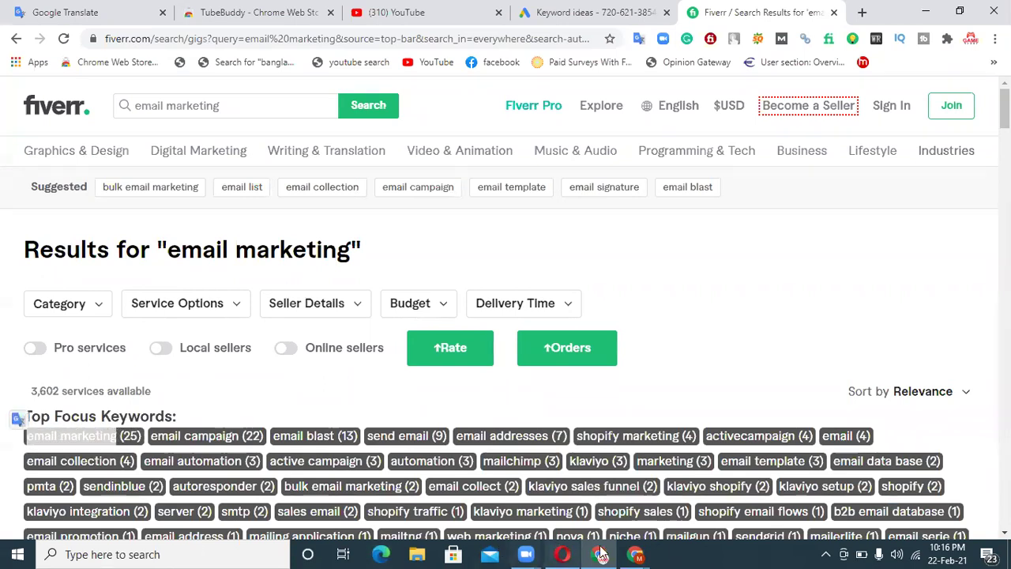
click(562, 553)
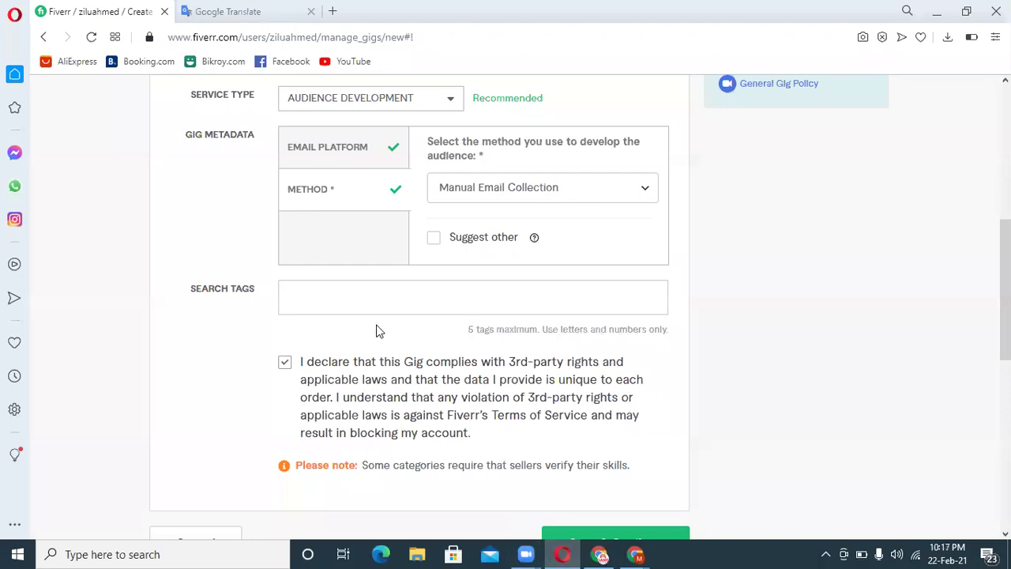
click(367, 293)
key(ctrl+v)
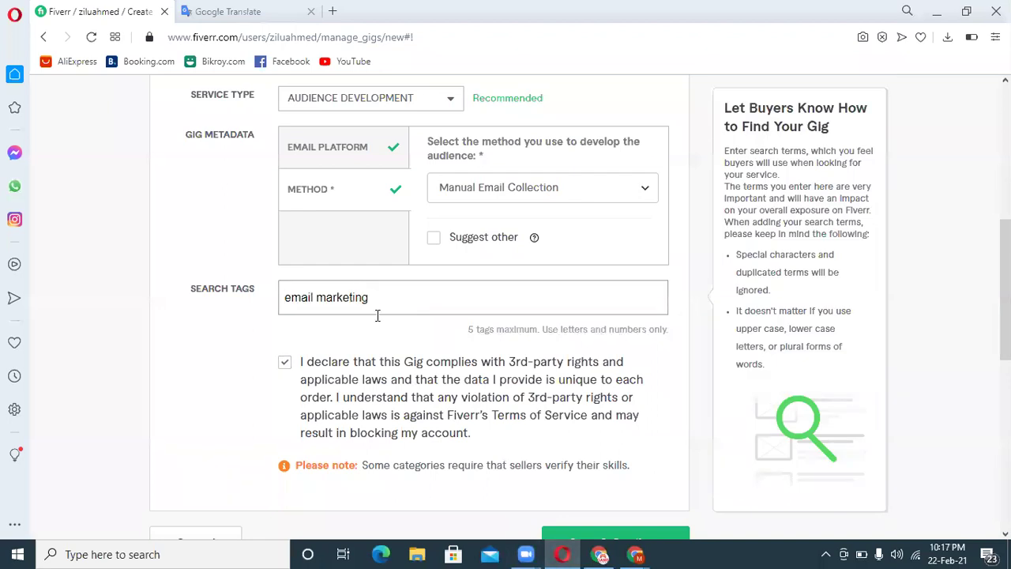
key(Return)
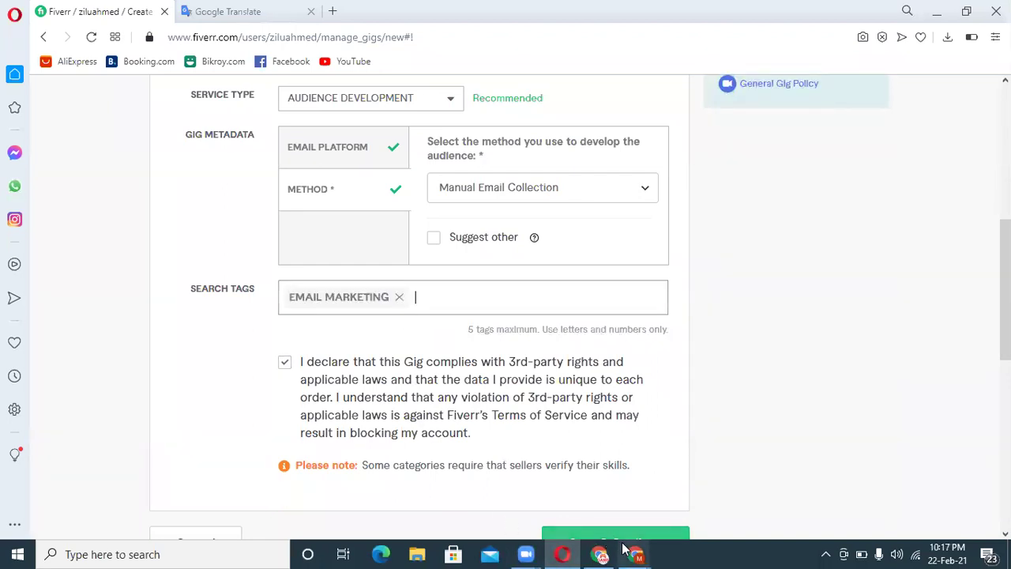
Step: Copy the focus keyword "email campaign" from the Chrome results and add it as a search tag on the gig form in Opera
click(605, 553)
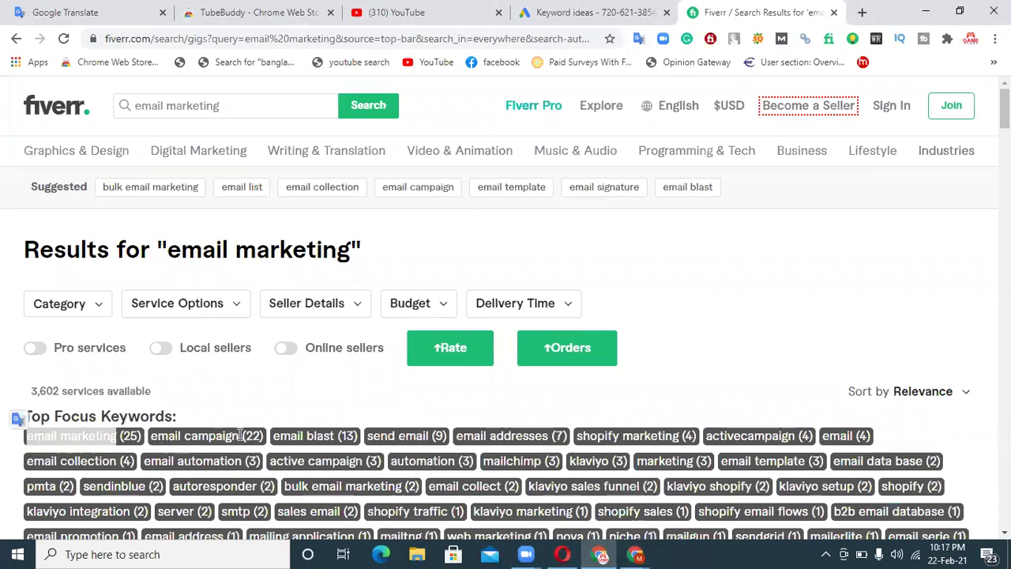
drag(238, 435, 150, 439)
key(ctrl+c)
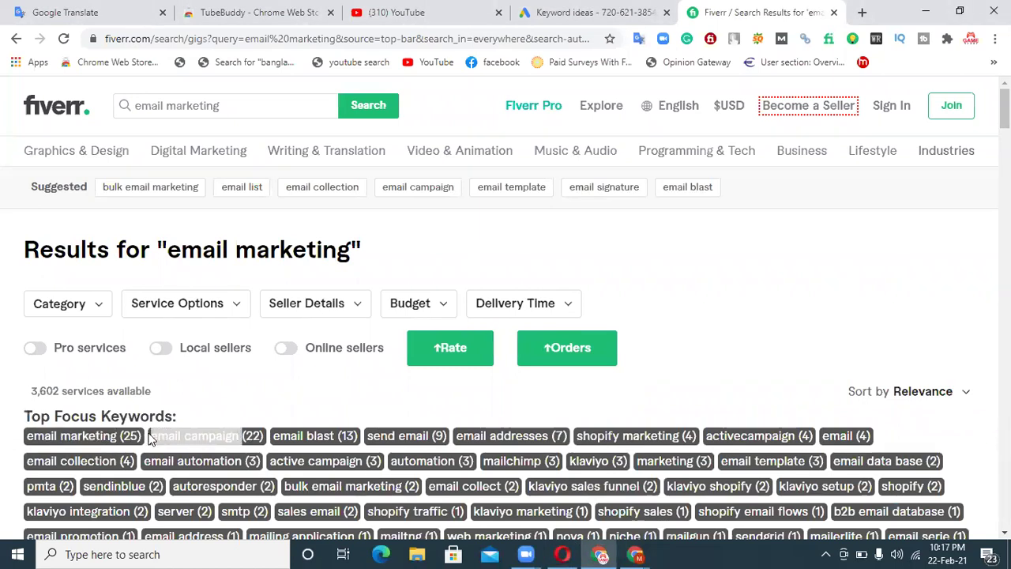
click(562, 553)
key(ctrl+v)
key(Return)
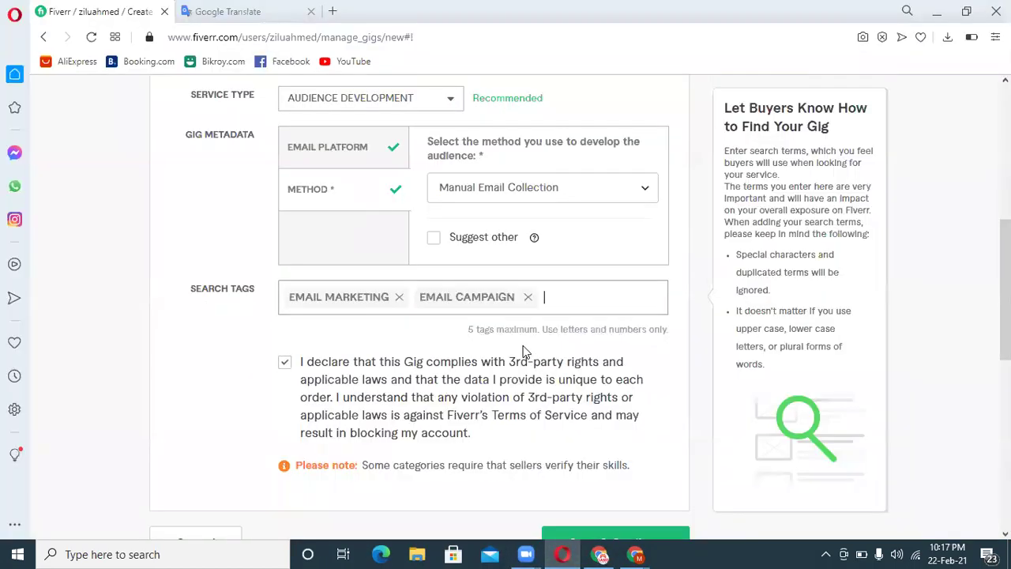
Step: Copy the focus keyword "email blast" from the Chrome results and add it as a search tag on the gig form in Opera
click(599, 554)
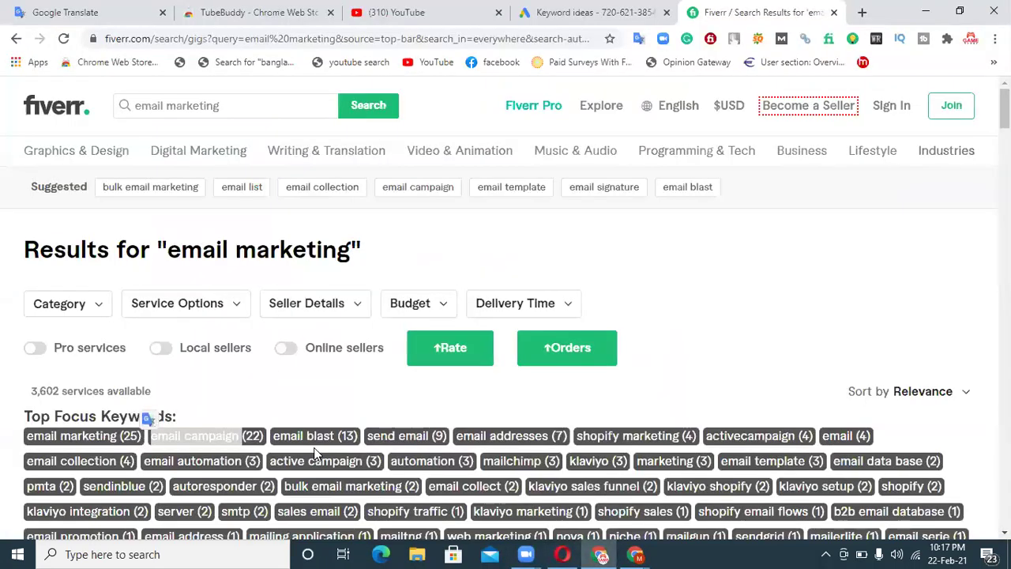
drag(337, 431, 275, 430)
key(ctrl+c)
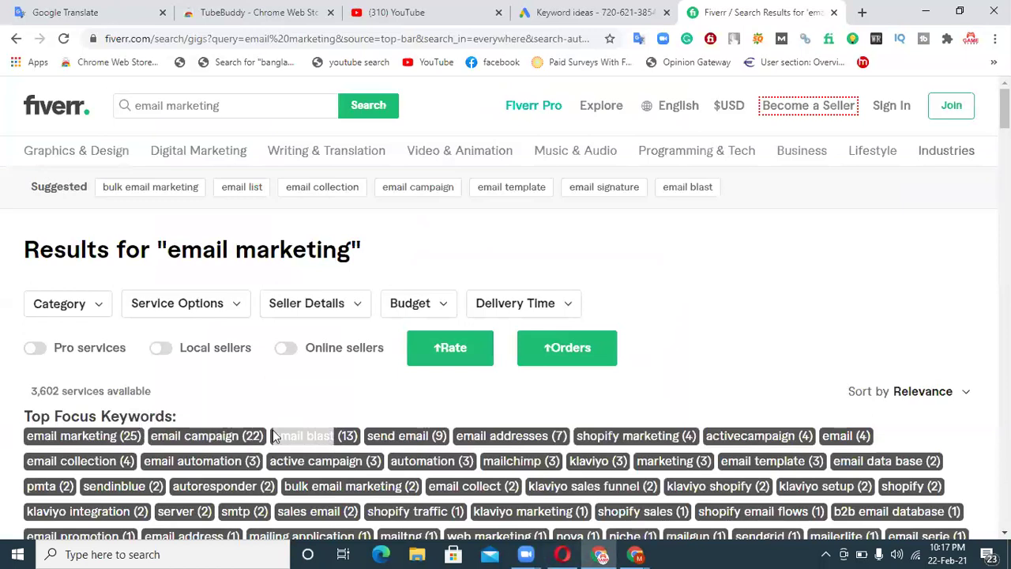
click(563, 554)
key(ctrl+v)
click(558, 327)
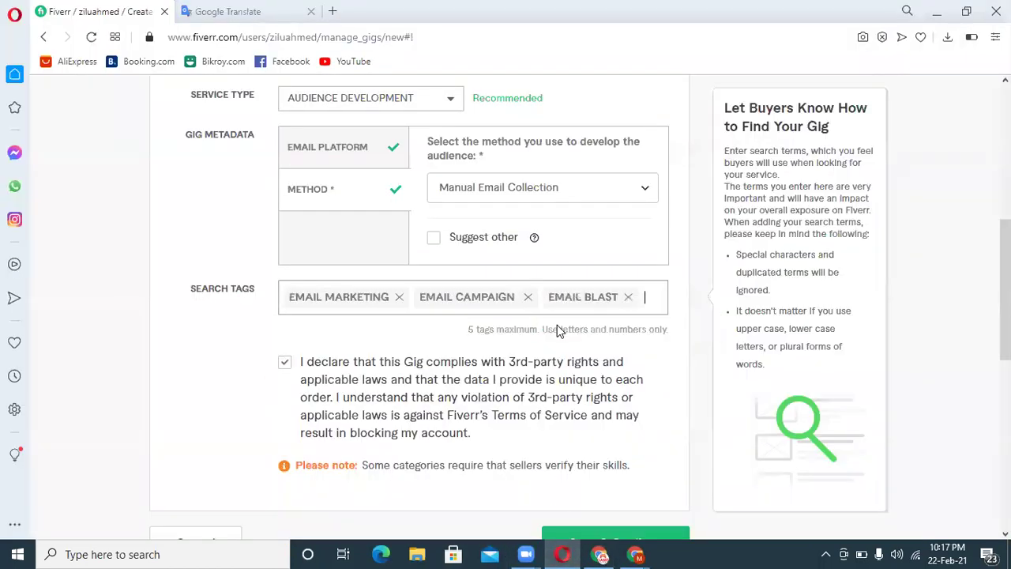
Step: Copy the focus keyword "send email" from the Chrome results and add it as a search tag on the gig form in Opera
click(600, 554)
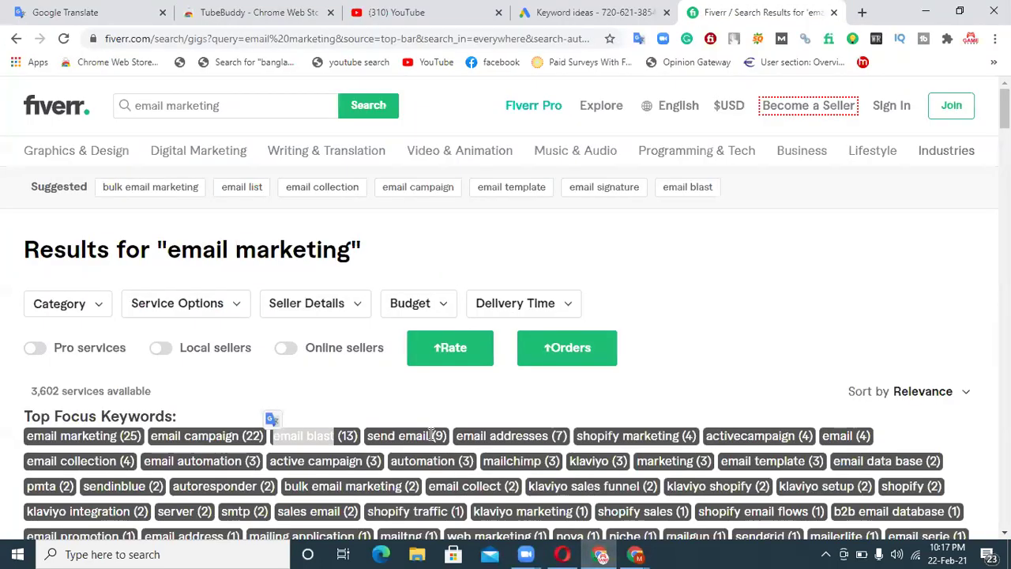
drag(429, 435, 367, 435)
key(ctrl+c)
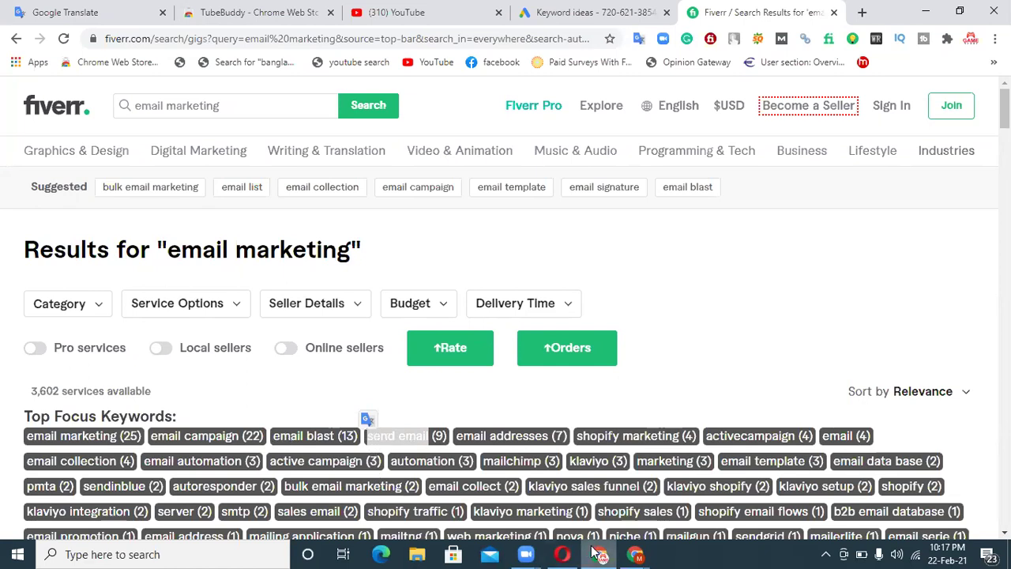
click(560, 553)
key(ctrl+v)
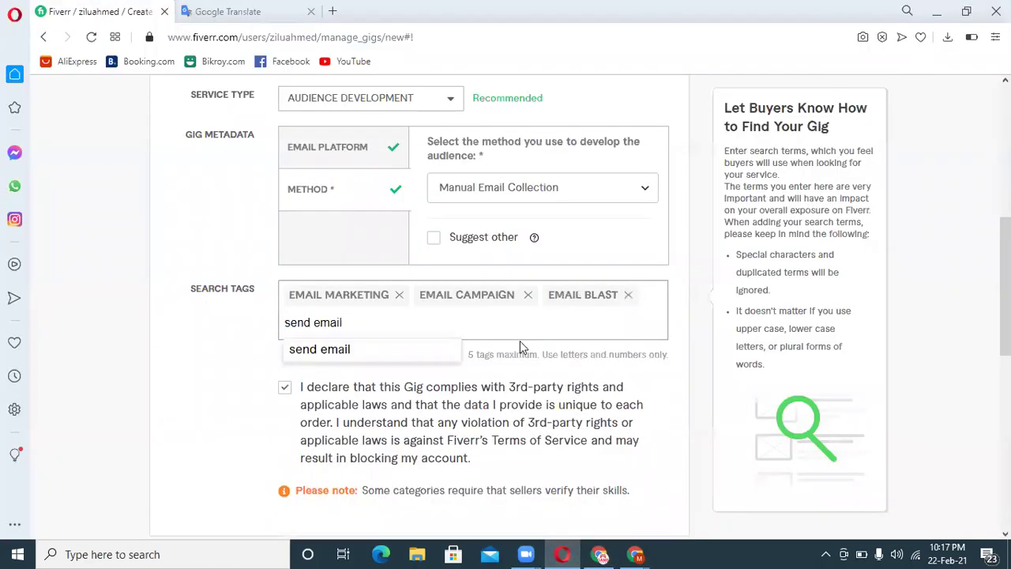
key(Return)
Step: Copy the focus keyword "email collection" from the Chrome results and add it as a search tag on the gig form in Opera
click(600, 553)
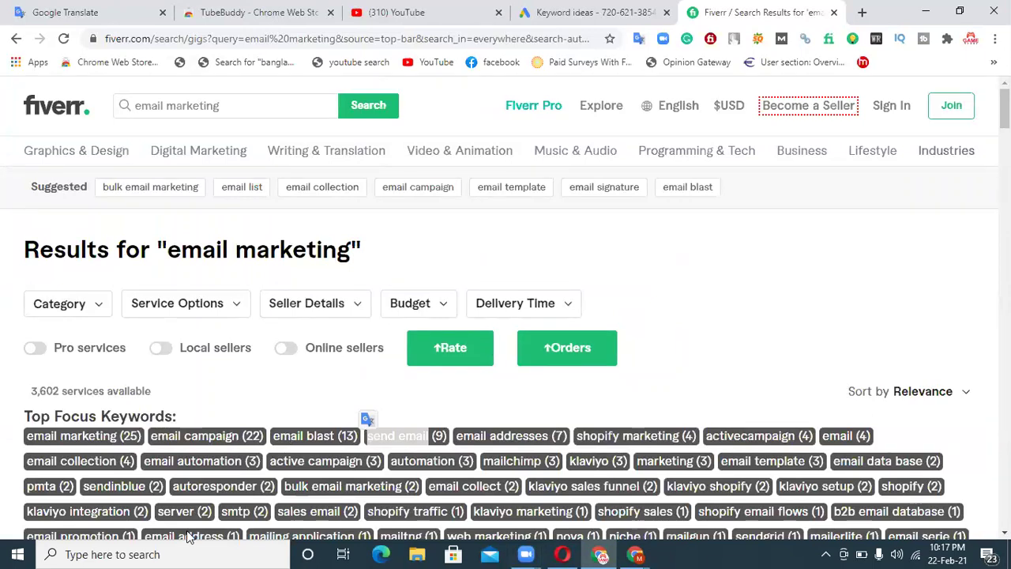
drag(119, 462, 25, 462)
key(ctrl+c)
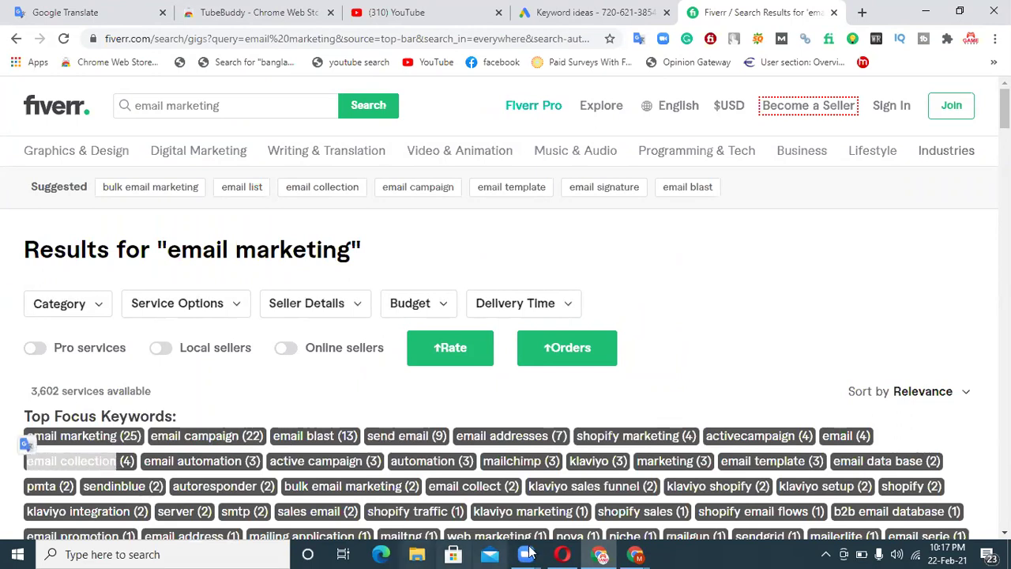
click(562, 553)
key(ctrl+v)
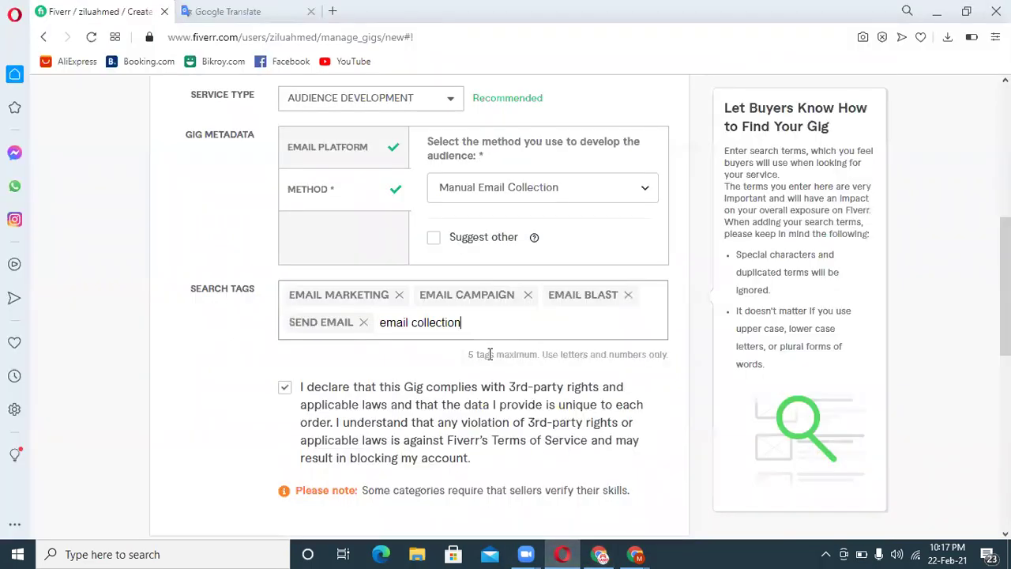
key(Return)
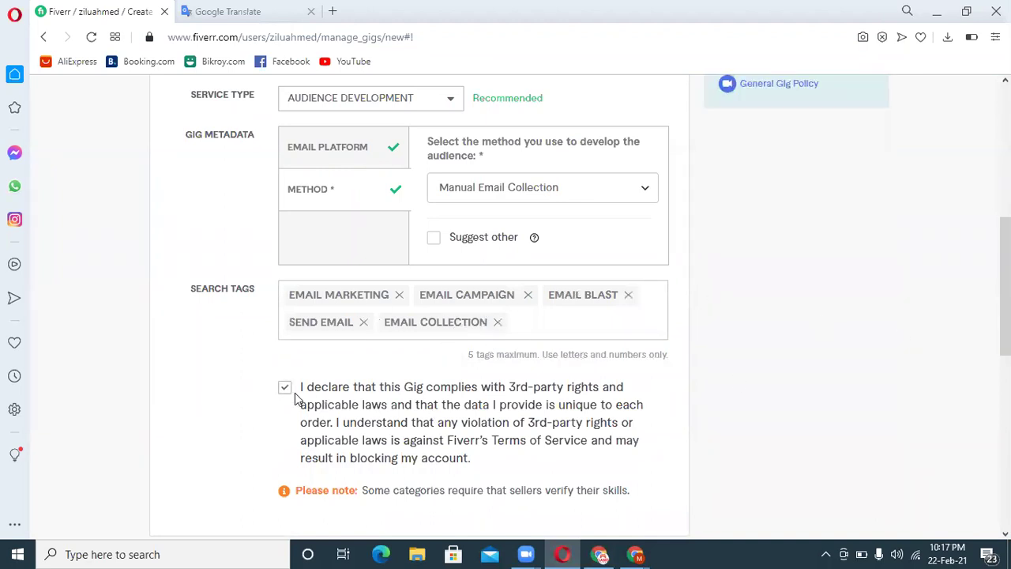
Step: Save the gig overview, continue to pricing, and enable the three-package option, dismissing its introduction
scroll(617, 361, down, 2)
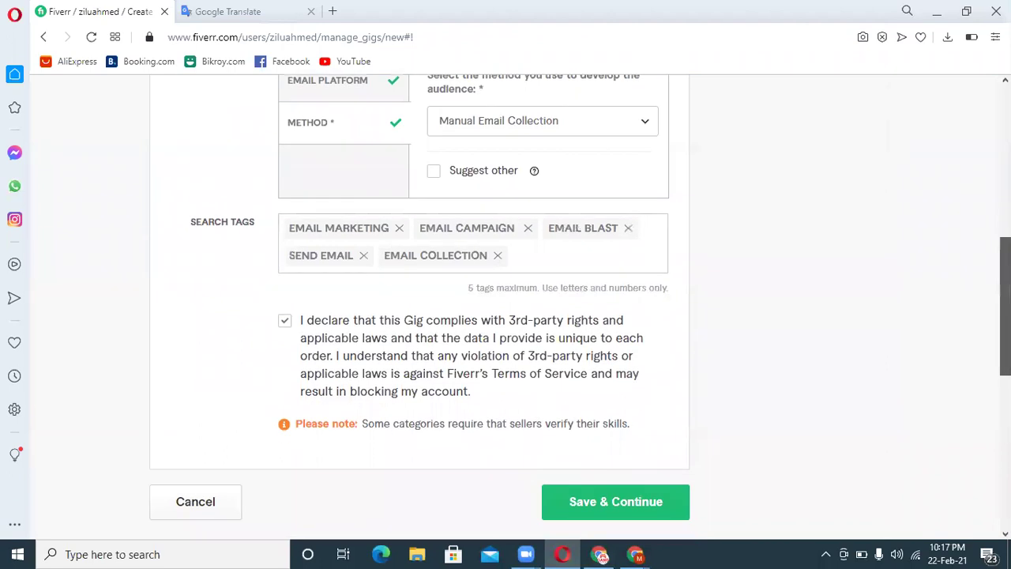
click(672, 432)
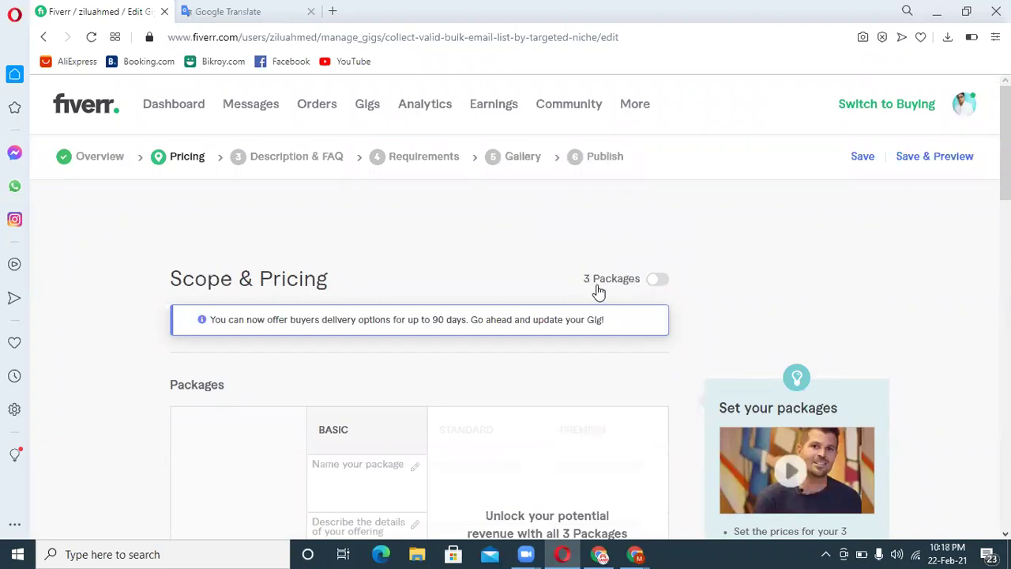
click(649, 285)
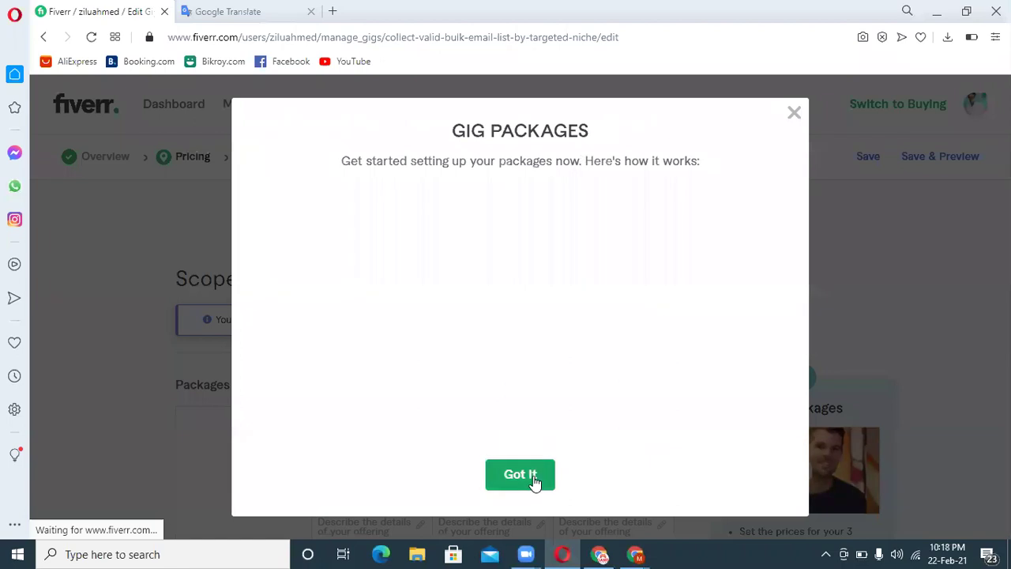
click(520, 474)
Step: Name the Basic package "Basic Email Marketing"
scroll(982, 251, down, 2)
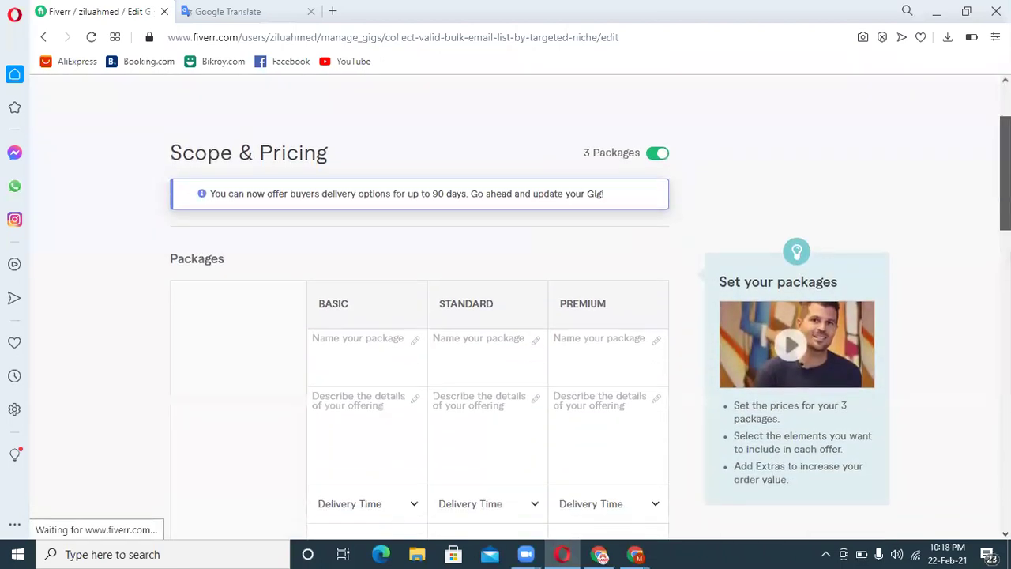
drag(1005, 185, 1005, 193)
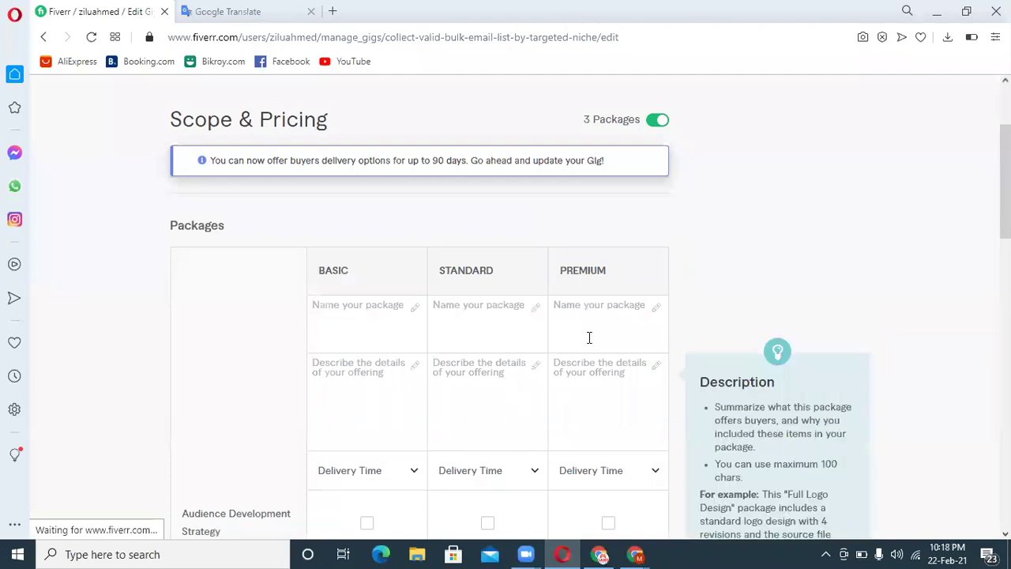
click(361, 310)
text(Basic Email Marke)
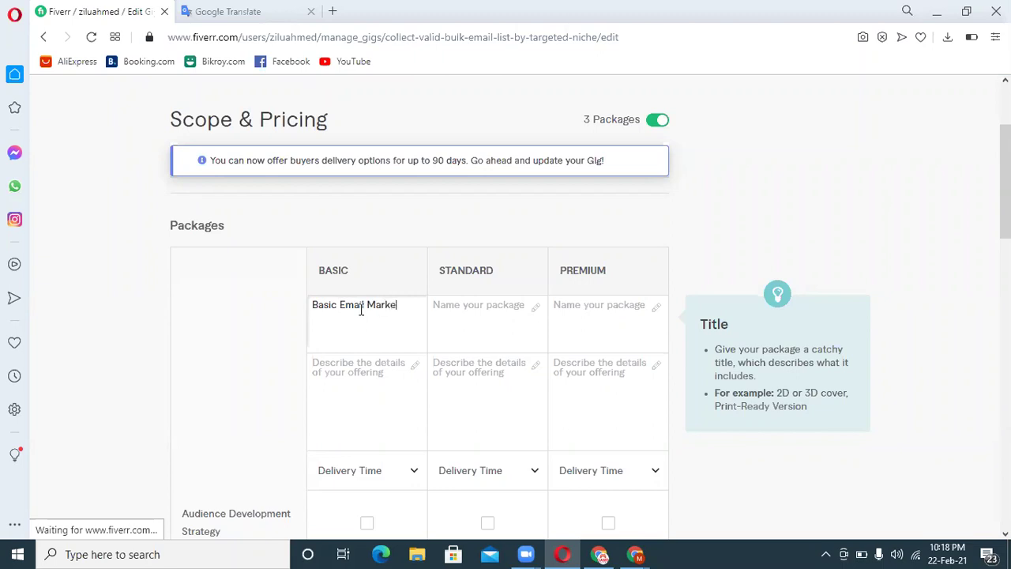
text(ting)
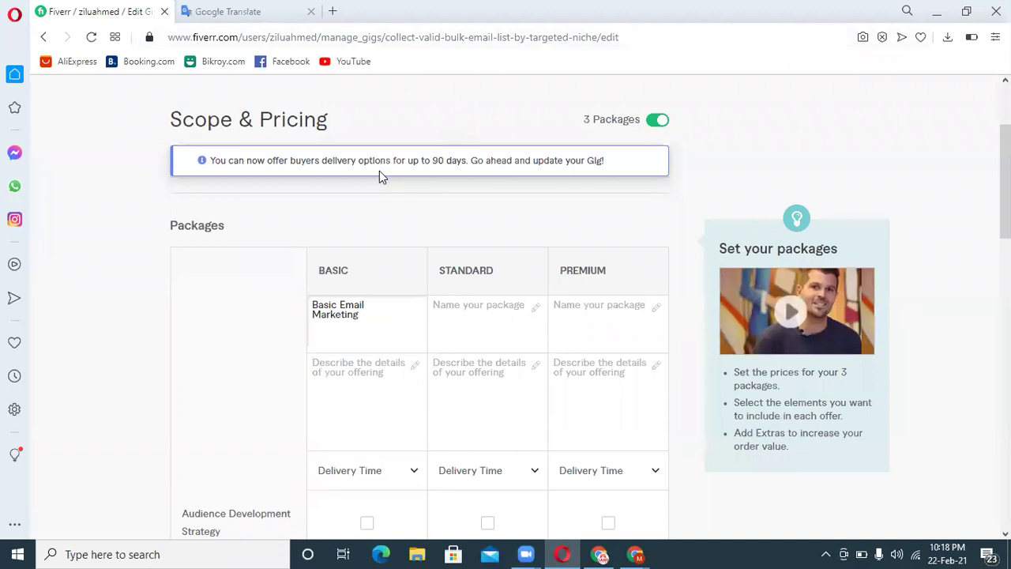
Step: Reuse the Basic package's name for the Standard package, changing it to "Standard Email Marketing"
key(ctrl+a)
key(ctrl+c)
click(463, 305)
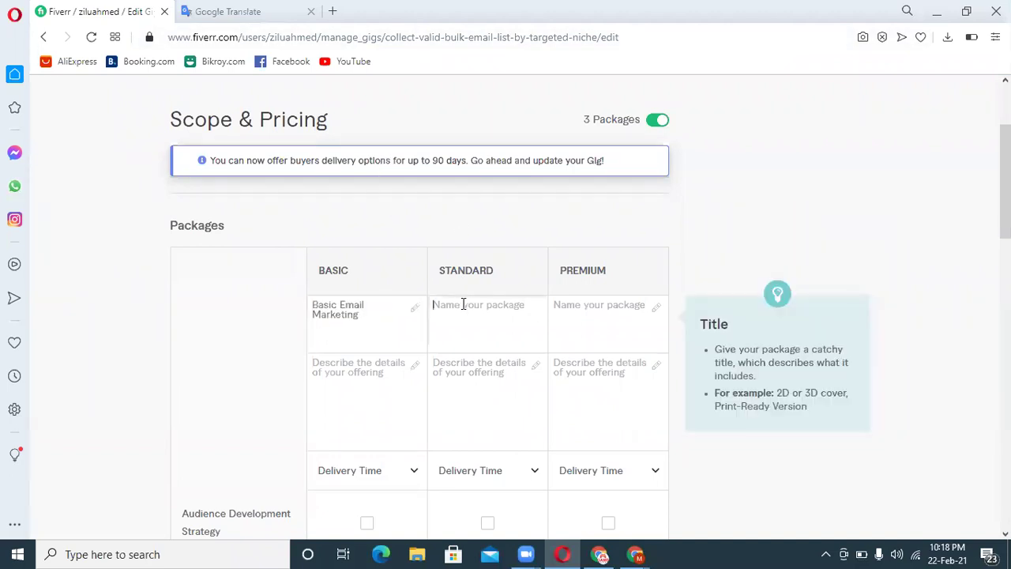
key(ctrl+v)
drag(457, 304, 424, 300)
text(ndard)
Step: Reuse the copied package name for the Premium package, changing it to "Premium Email Marketing"
click(616, 328)
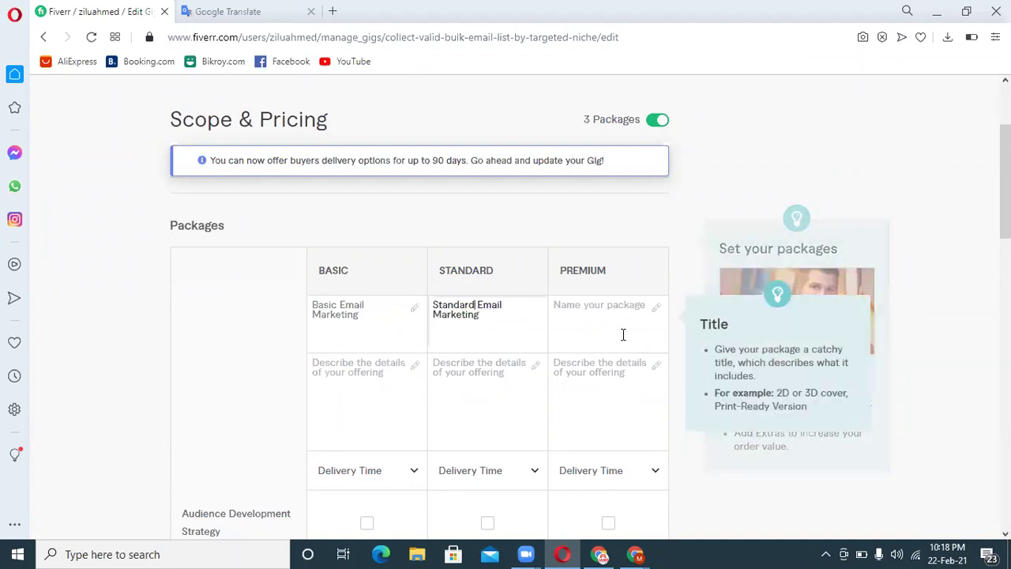
key(ctrl+v)
drag(578, 305, 532, 308)
text(P)
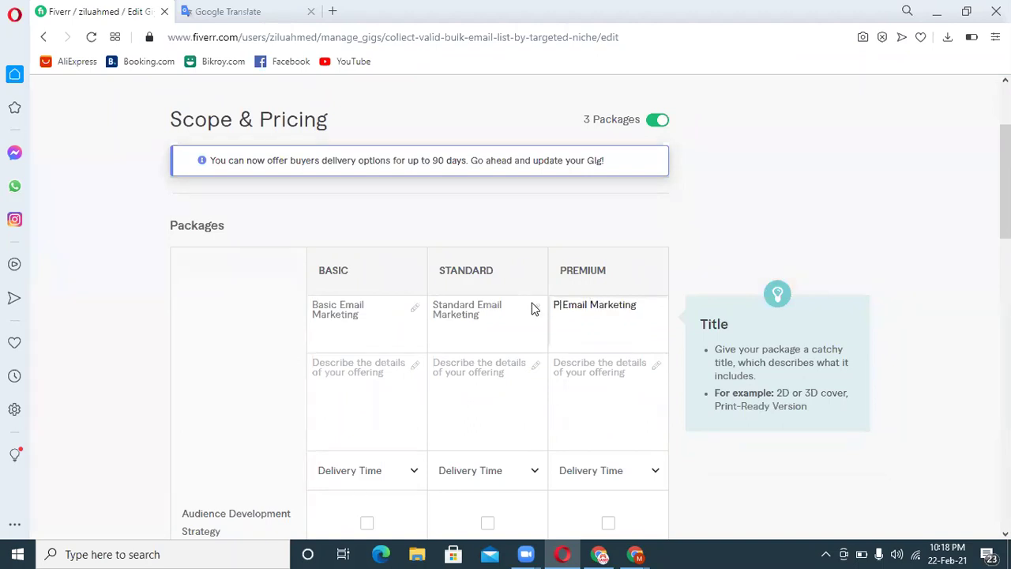
text(re)
text(mium)
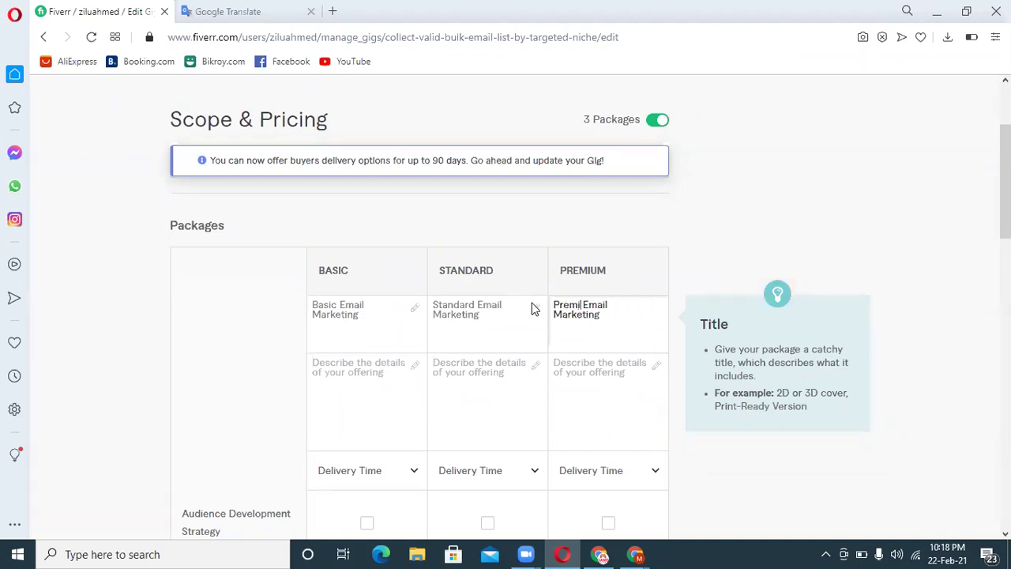
Step: Describe the Basic package as "2000 valid, Active, Fresh, Clean, No Duplicate, No Spam and Targeted Person Email List Collect"
click(351, 369)
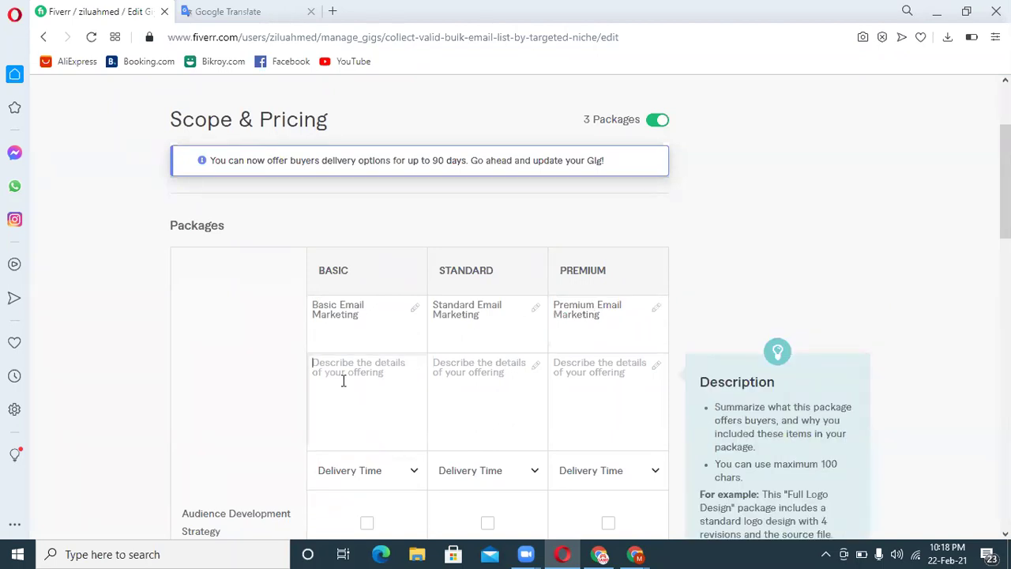
click(677, 334)
scroll(302, 295, down, 2)
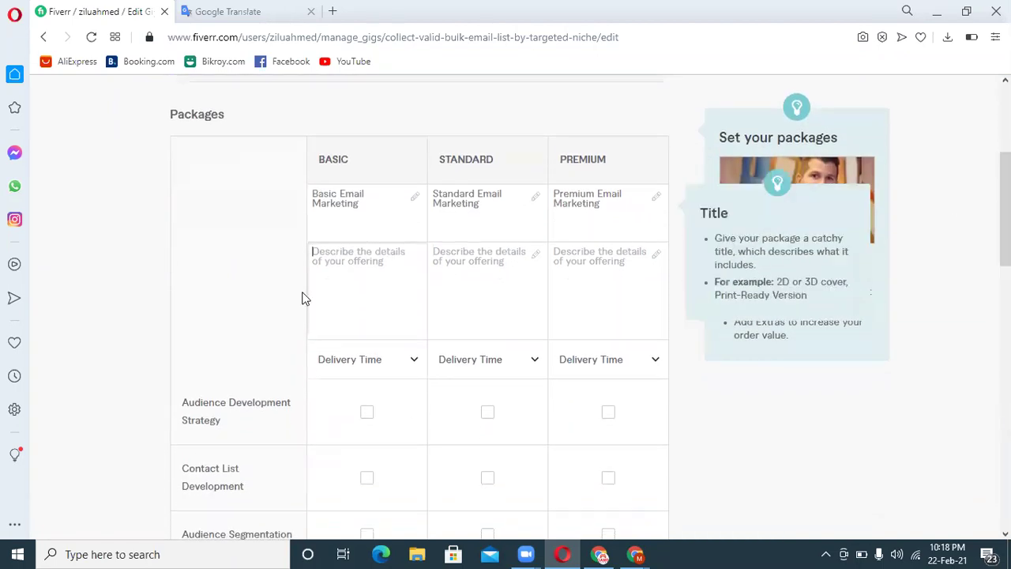
click(331, 294)
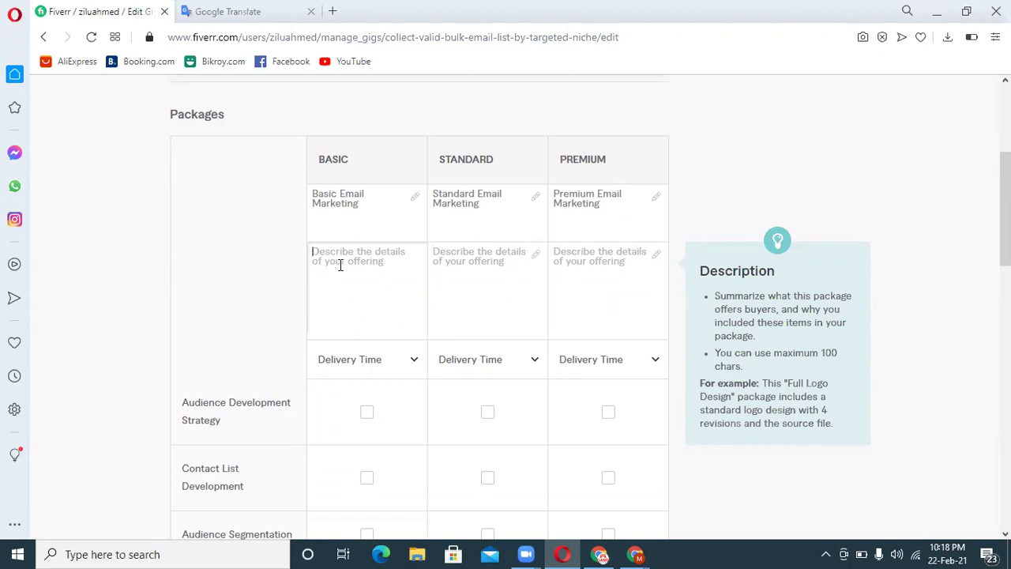
text(2000 valid, Active, Fresh)
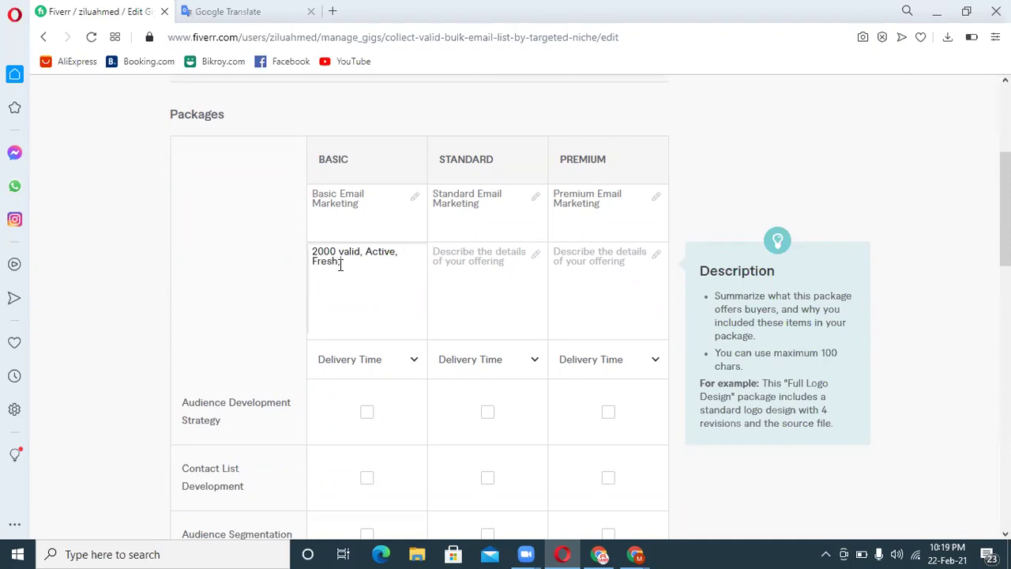
text(, Clean, No Duplicate, No Spam and Targetd Person Email)
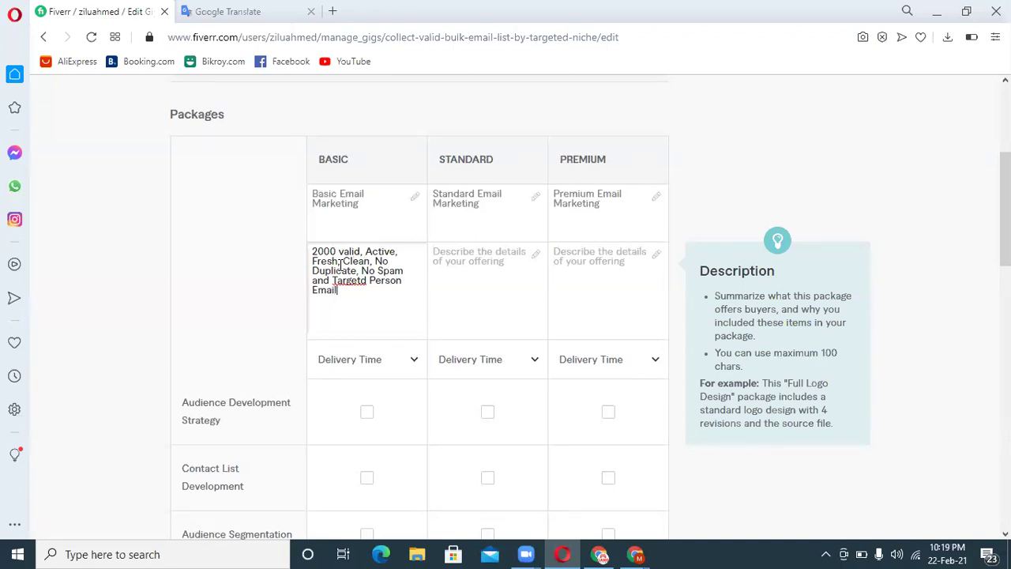
text( List)
click(362, 281)
text(e)
text(C)
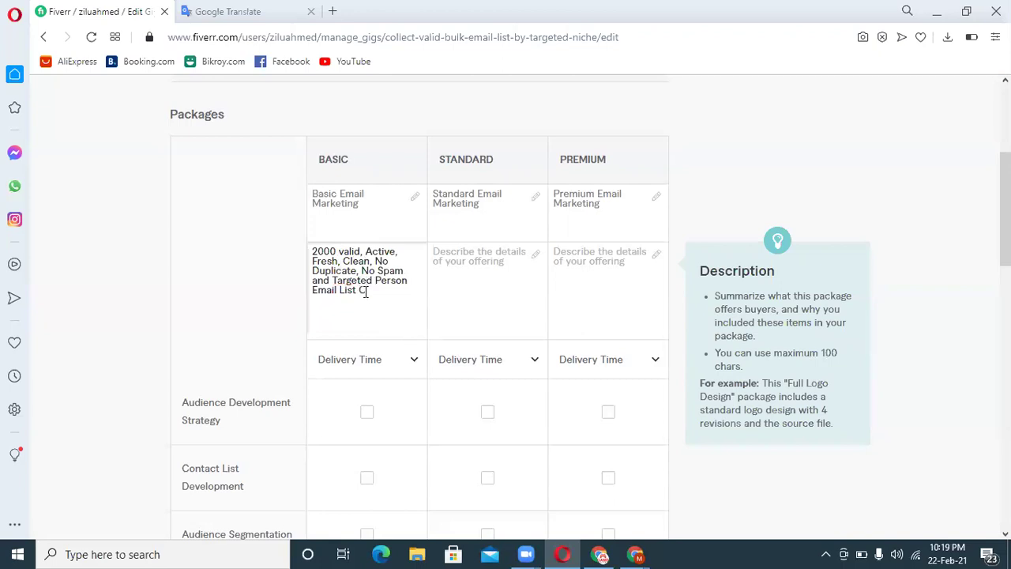
text(ollect)
Step: Reuse the Basic package's description for the Standard package, changing the email count to 5000
key(ctrl+a)
key(ctrl+c)
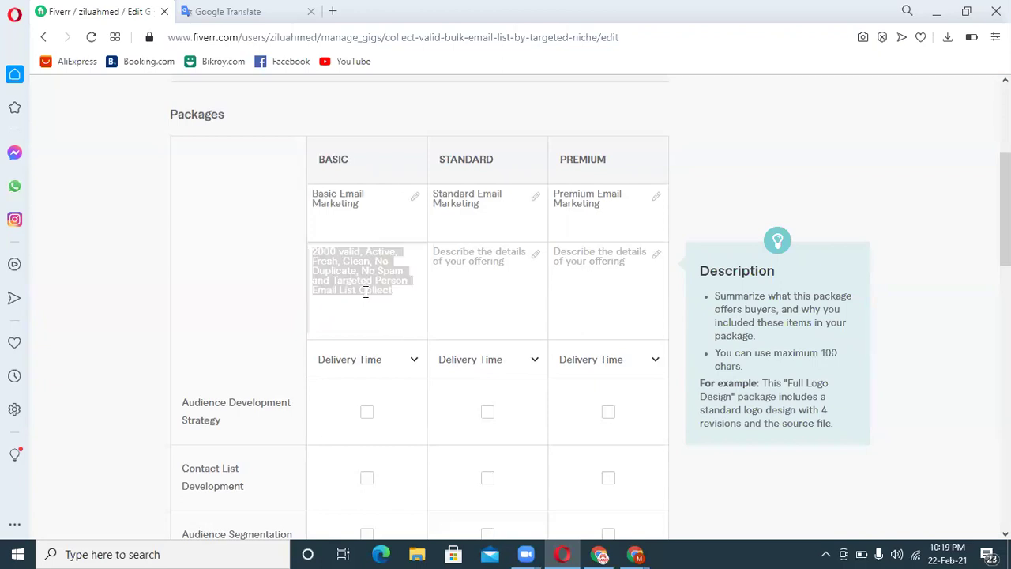
click(473, 262)
key(ctrl+v)
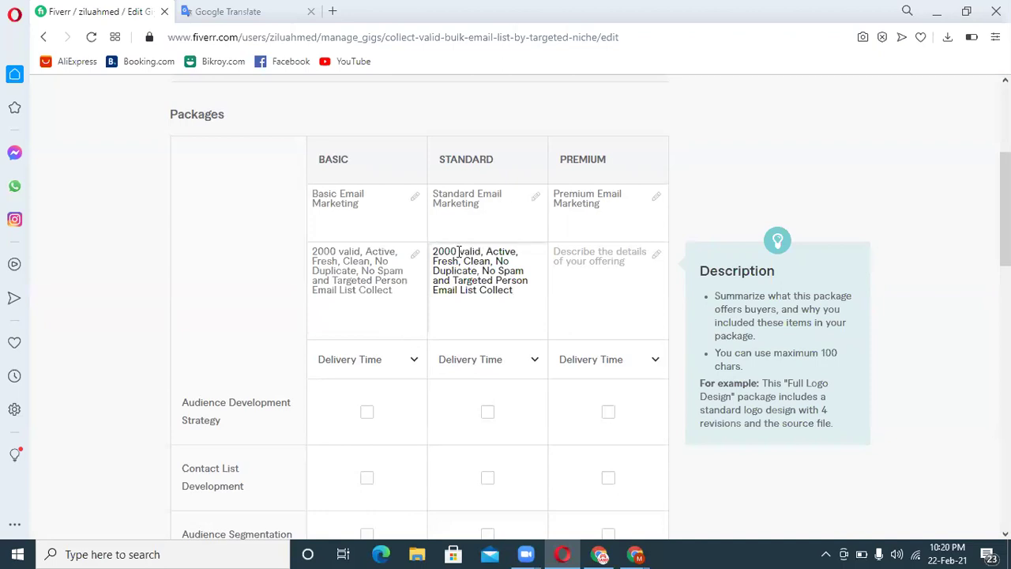
drag(456, 251, 430, 251)
key(BackSpace)
text(5000)
Step: Reuse the copied Basic description as the Premium package's description
click(617, 280)
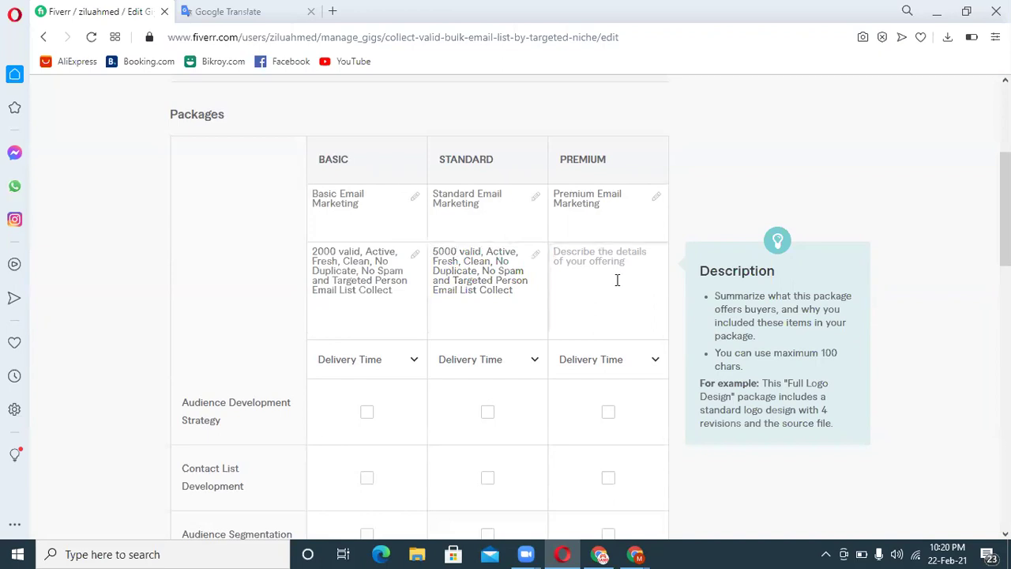
key(ctrl+v)
drag(576, 251, 556, 251)
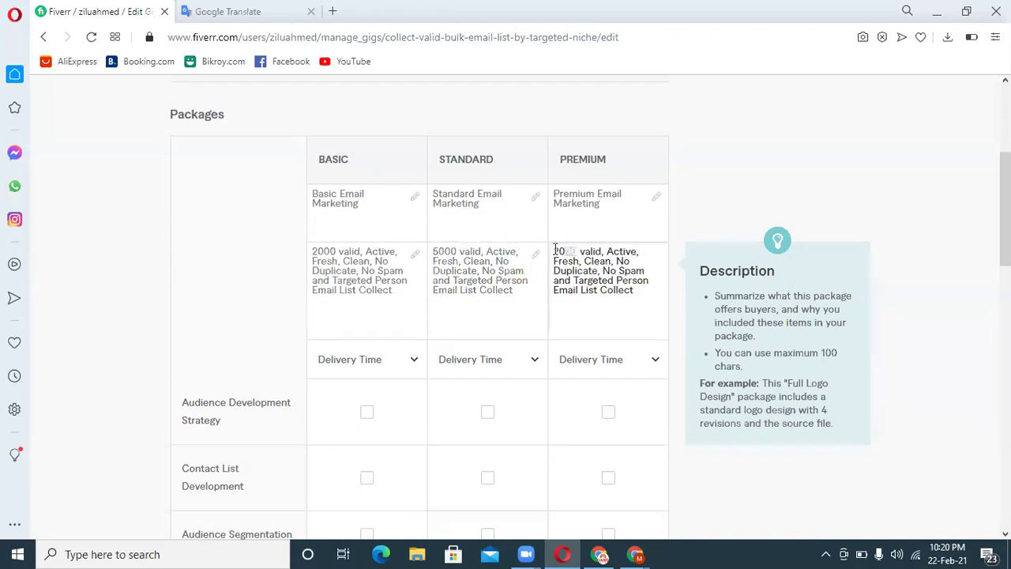
Step: Change the email count in the Standard package's description to 4000
click(455, 251)
drag(457, 251, 433, 250)
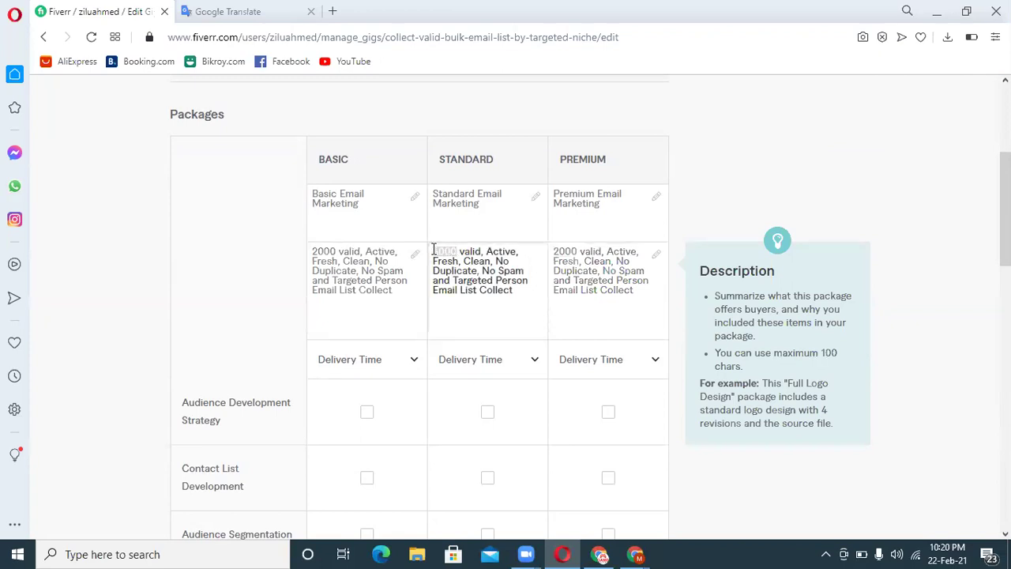
text(2000)
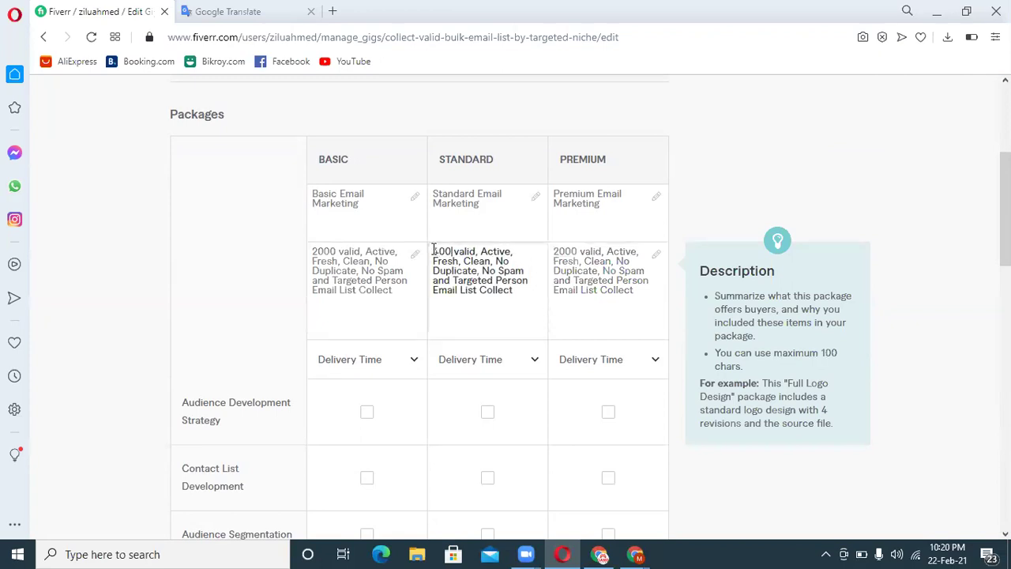
Step: Change the email count in the Premium package's description to 6000
click(577, 251)
drag(577, 252, 551, 248)
text(500)
text(0)
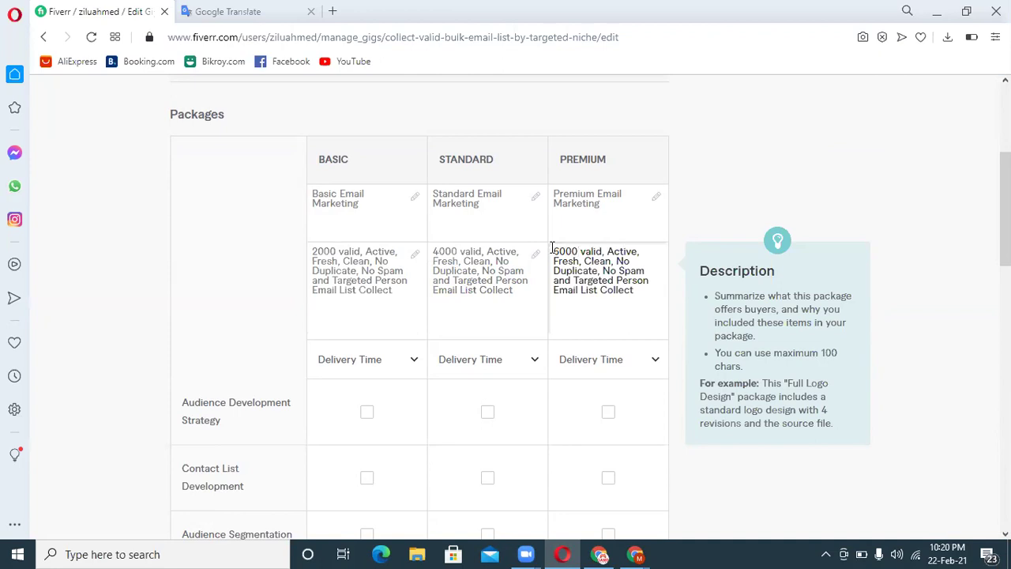
click(495, 318)
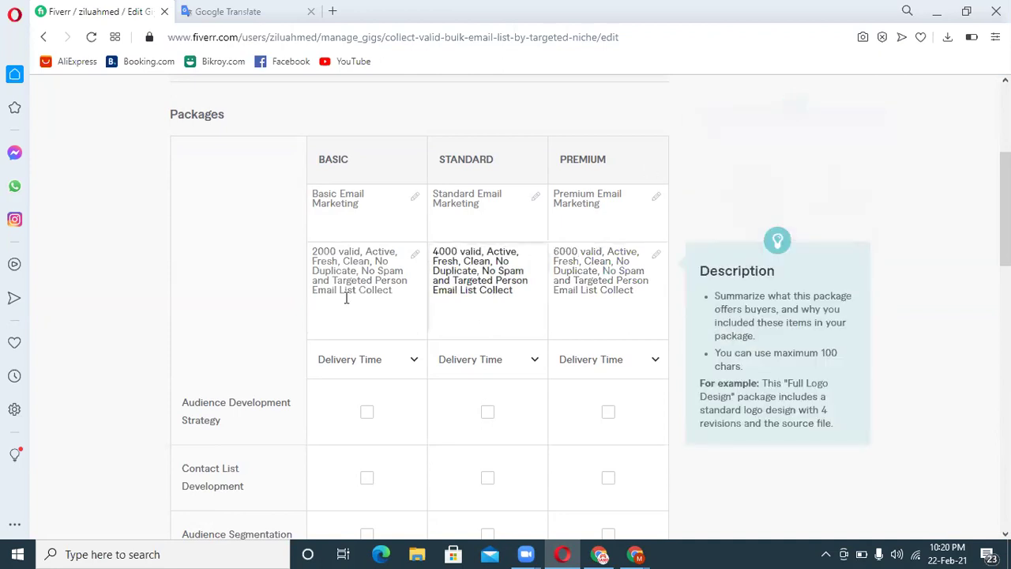
Step: Set the delivery time to 3 days for the Basic package and 5 days for the Standard package
click(365, 362)
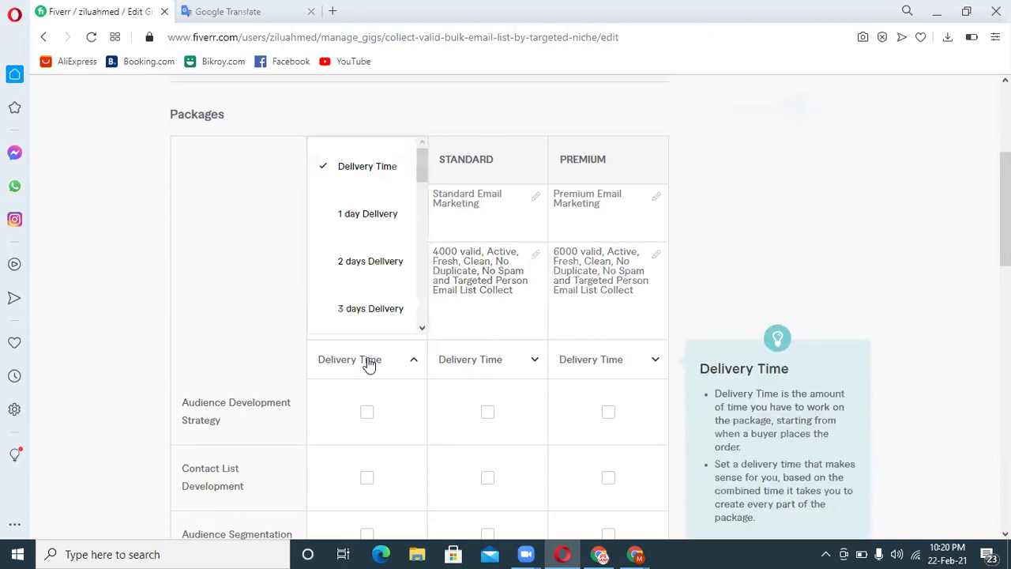
click(376, 319)
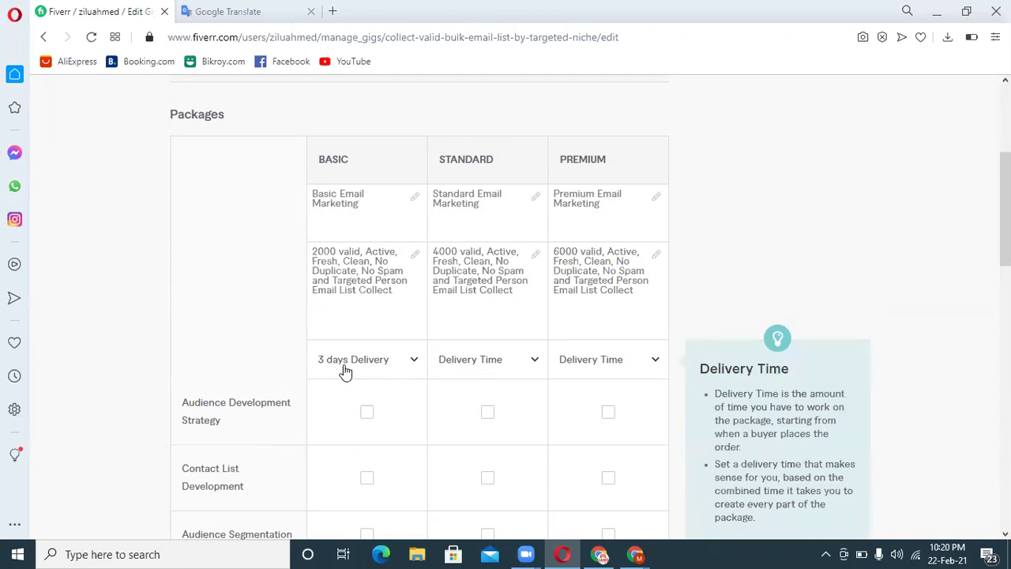
click(466, 360)
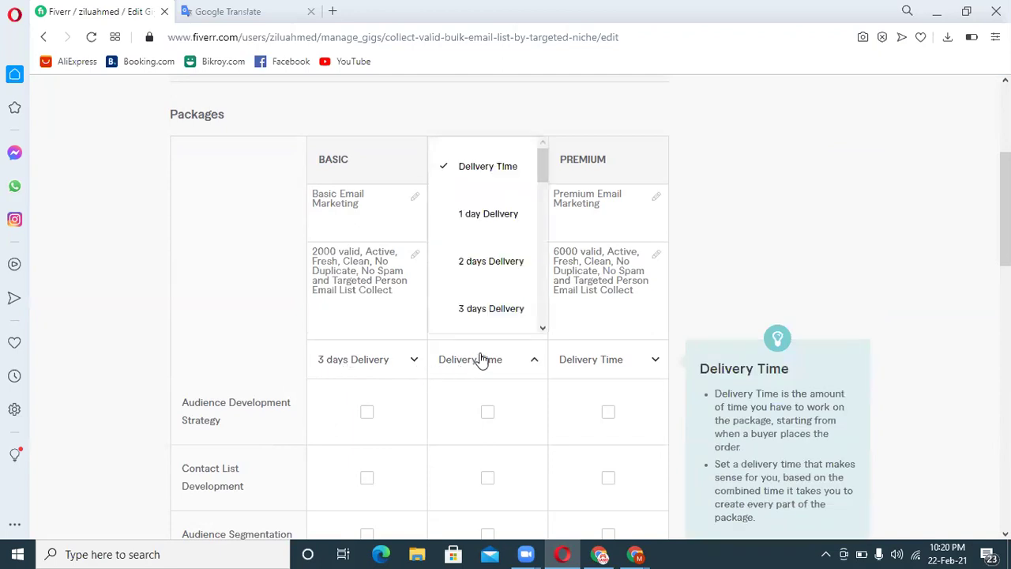
click(543, 328)
click(542, 330)
click(542, 330)
click(511, 316)
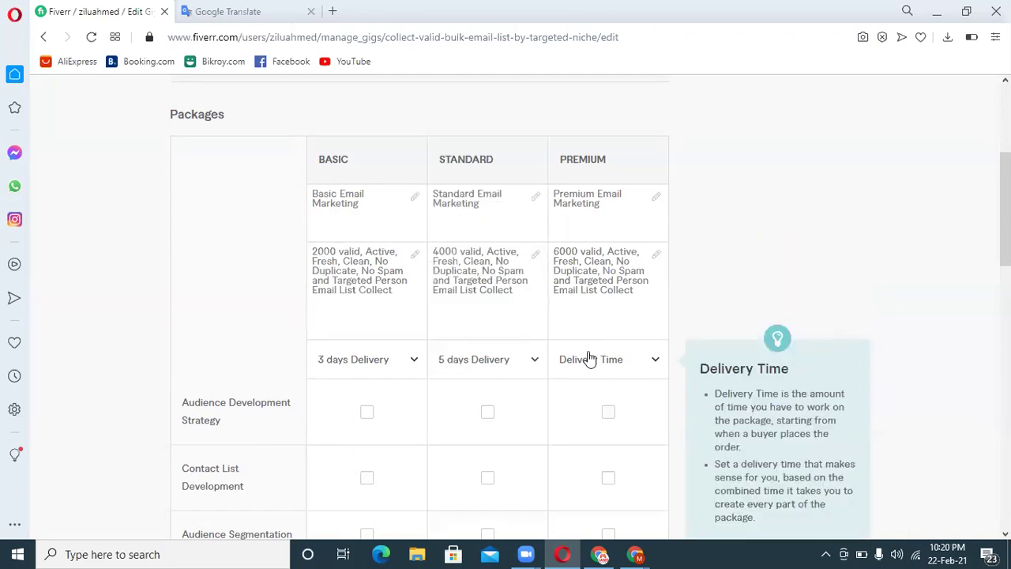
Step: Set the Premium package's delivery time to 7 days
click(591, 360)
click(662, 330)
click(662, 330)
click(662, 330)
click(662, 330)
click(615, 297)
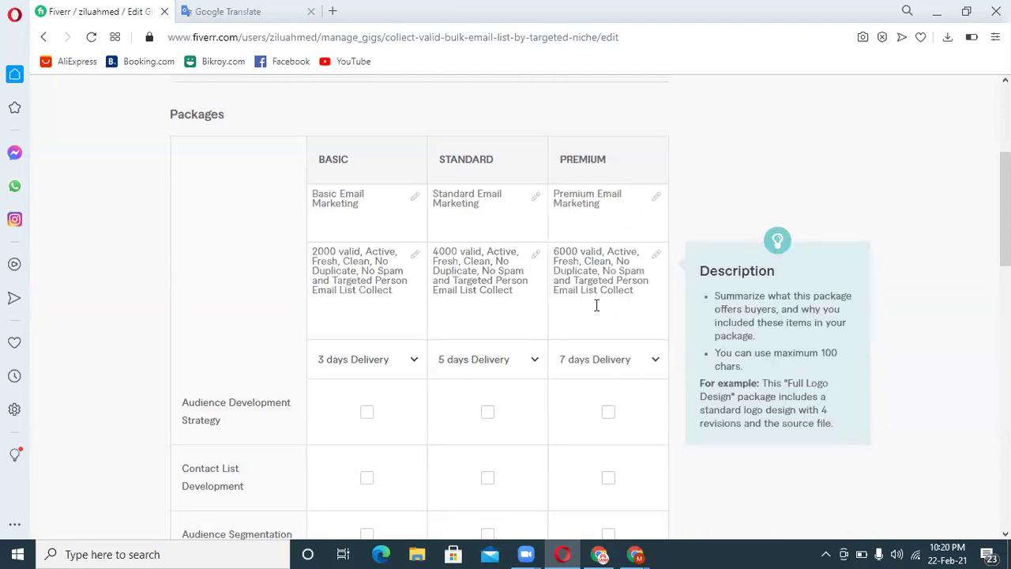
Step: Price the Basic package at $20 and the Standard package at $30
scroll(567, 330, down, 3)
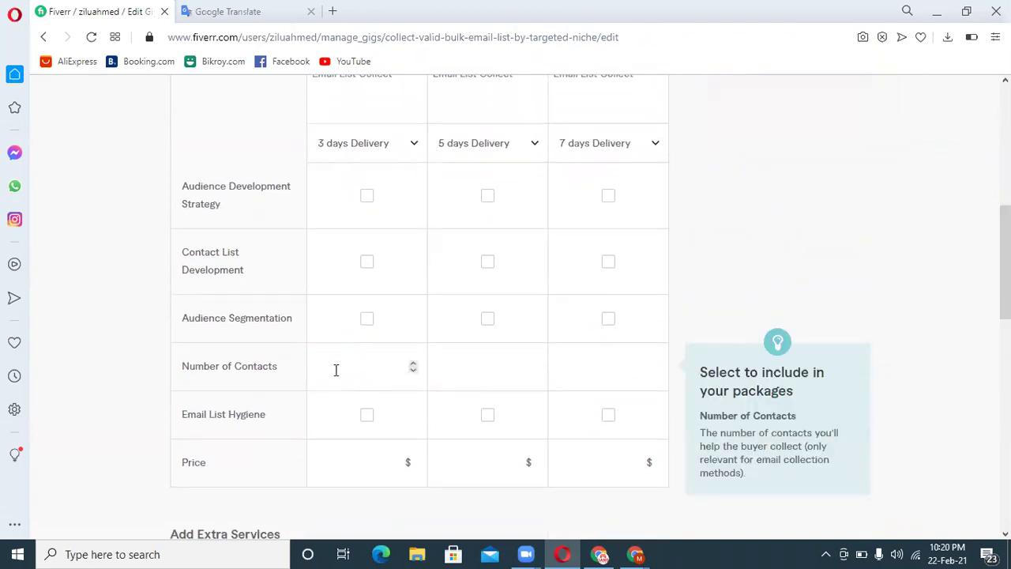
click(388, 364)
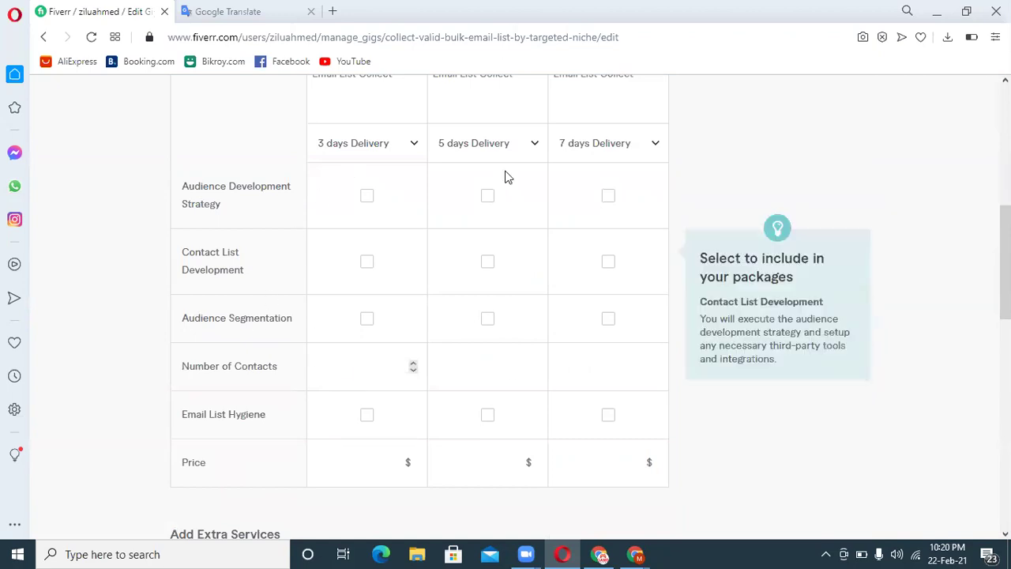
click(359, 457)
text(20)
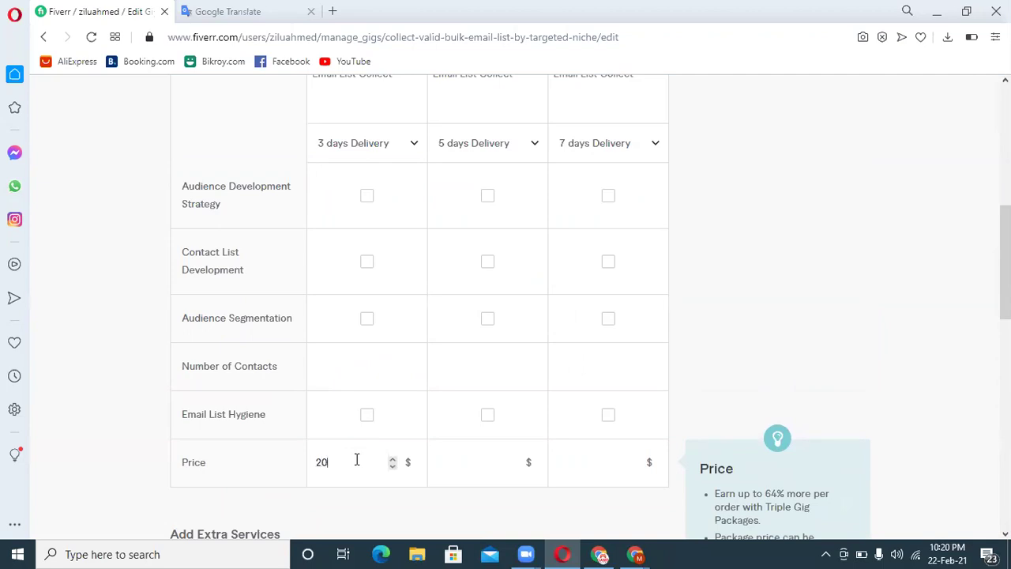
click(480, 464)
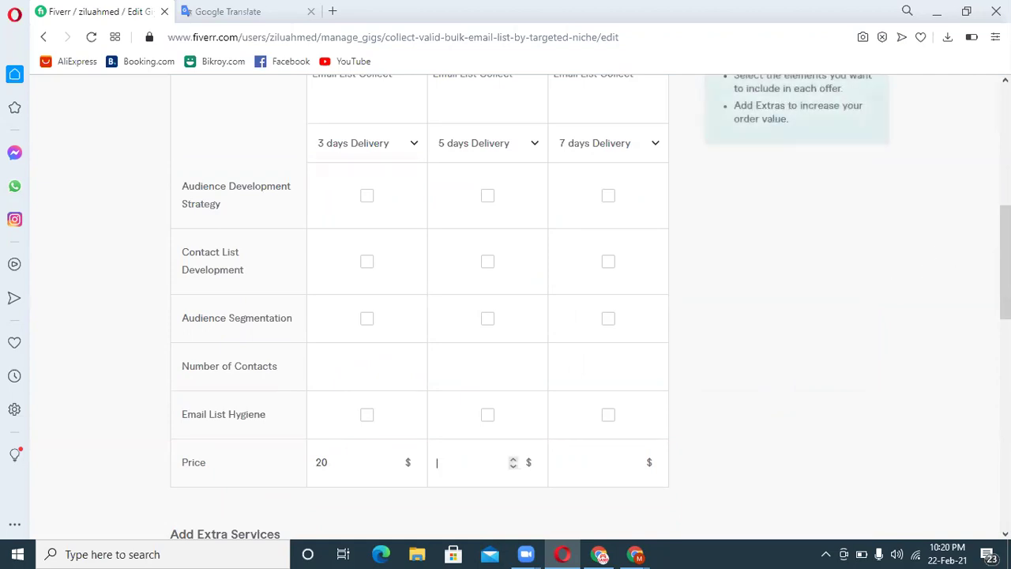
scroll(925, 271, up, 2)
scroll(472, 432, down, 3)
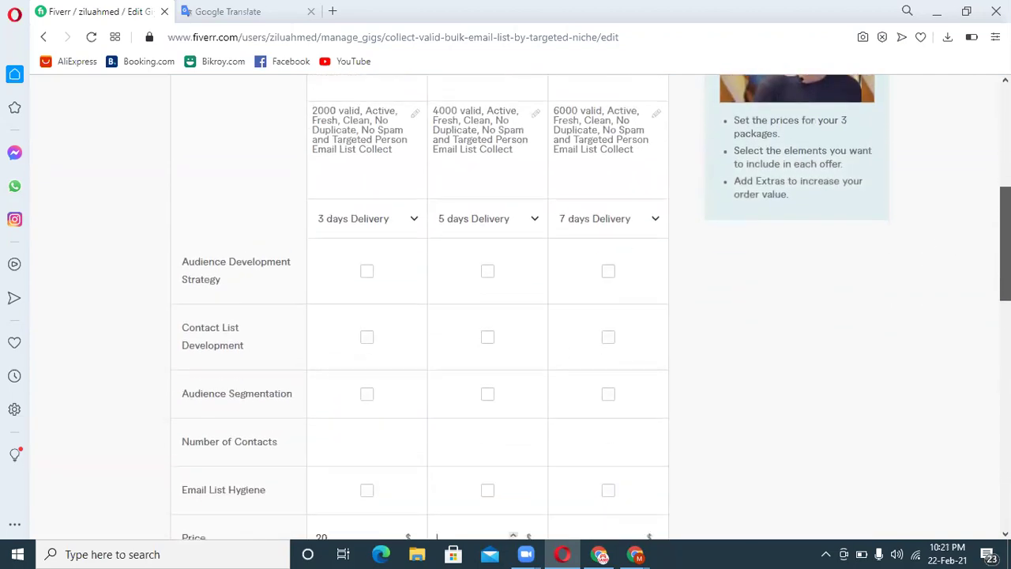
click(472, 421)
text(30)
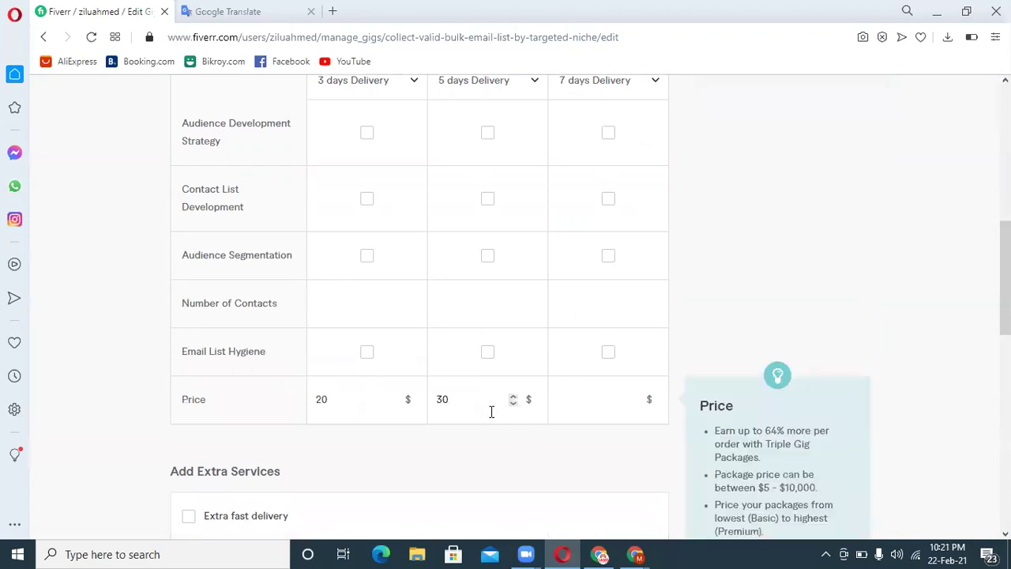
Step: Price the Premium package at $50, then save the pricing and continue to the gig description
click(599, 409)
text(50)
drag(1005, 308, 1005, 406)
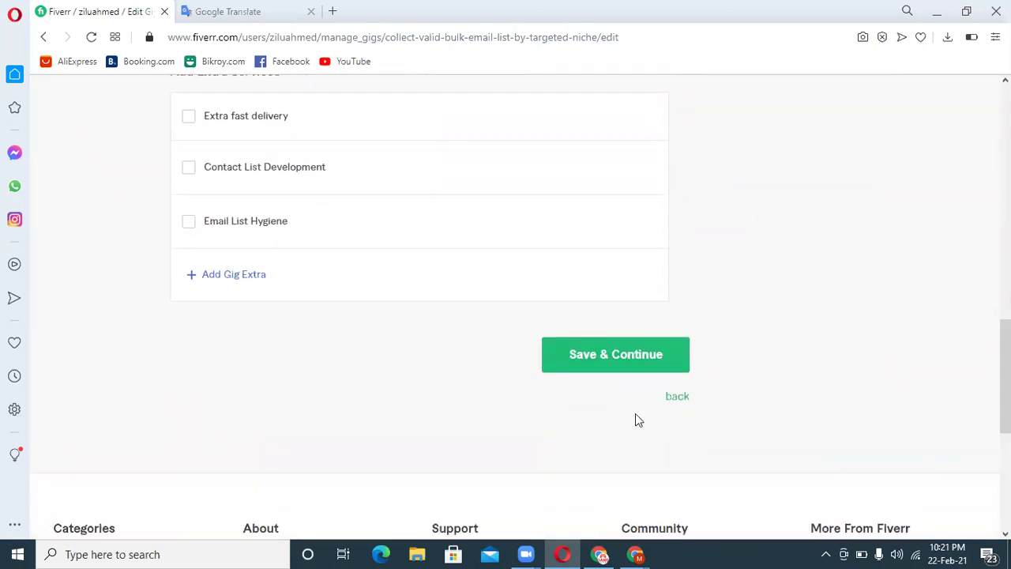
click(628, 363)
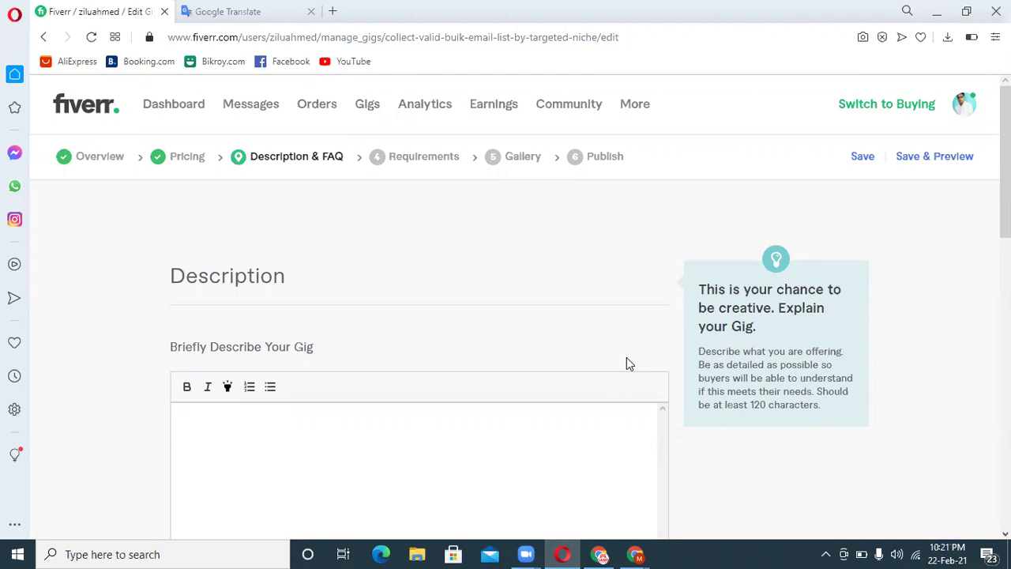
Step: Close the old Google Translate page, reopen Google Translate in the browser, and return to the Fiverr gig description
click(310, 11)
click(186, 12)
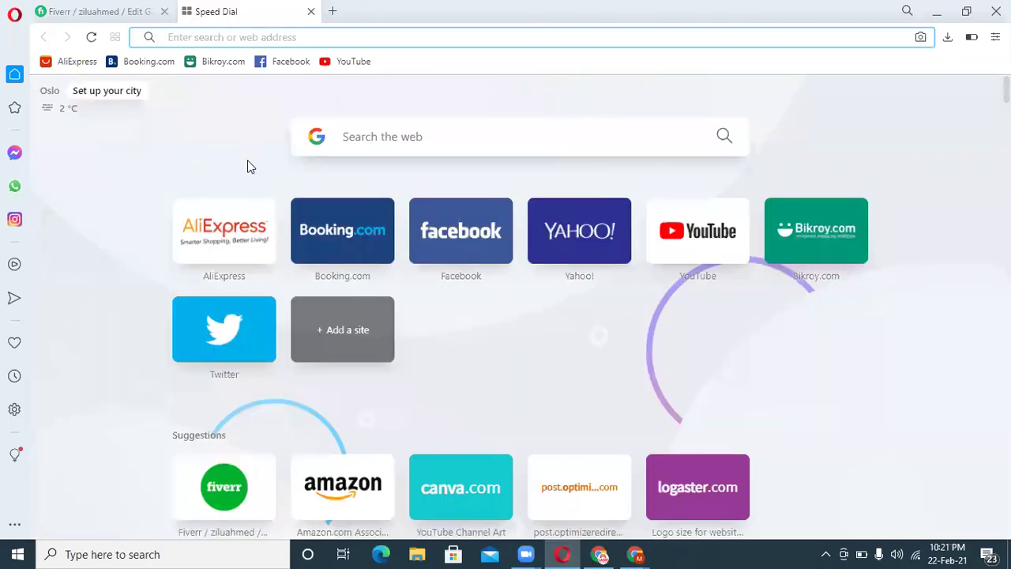
text(google.com)
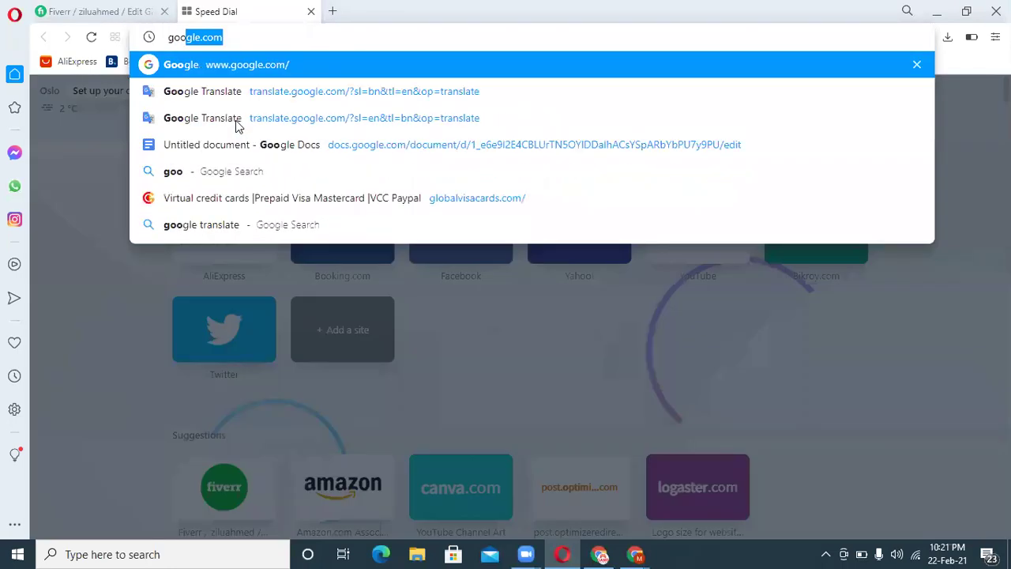
key(Return)
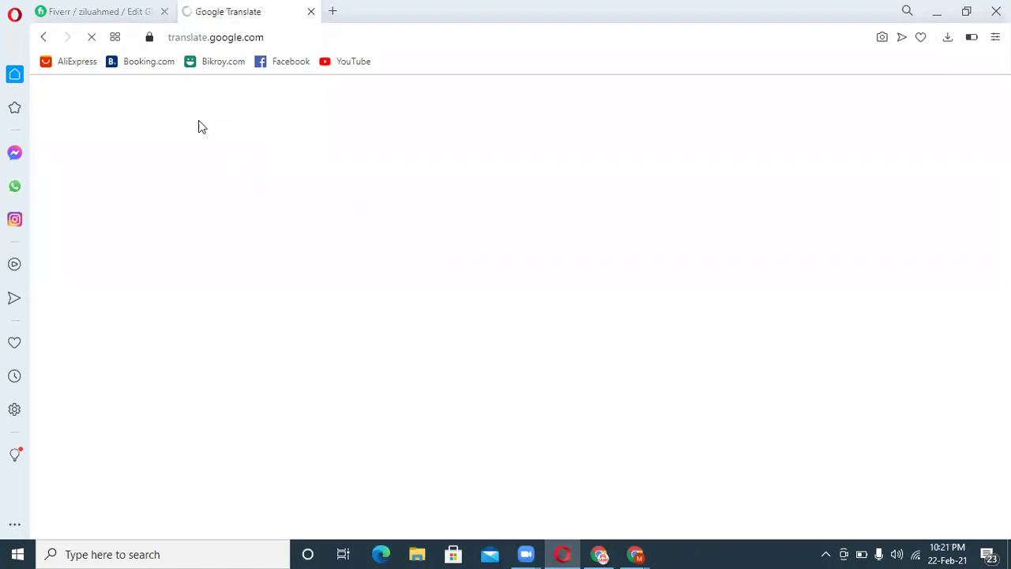
click(109, 7)
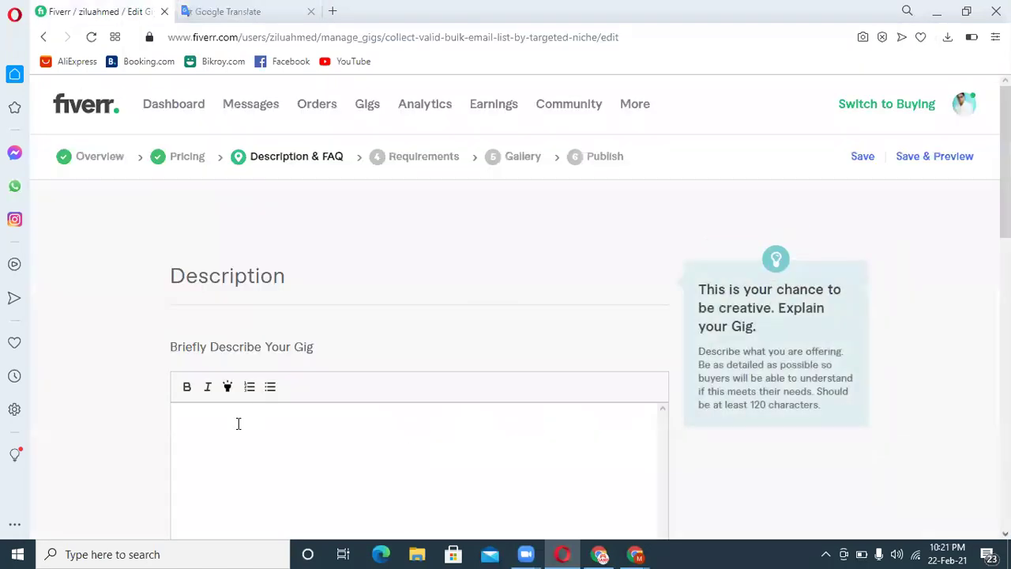
Step: Start the gig description with the heading ">>>>>Welcome To My Email Marketing Gig<<<<<"
text(>>>>>Welcome To My )
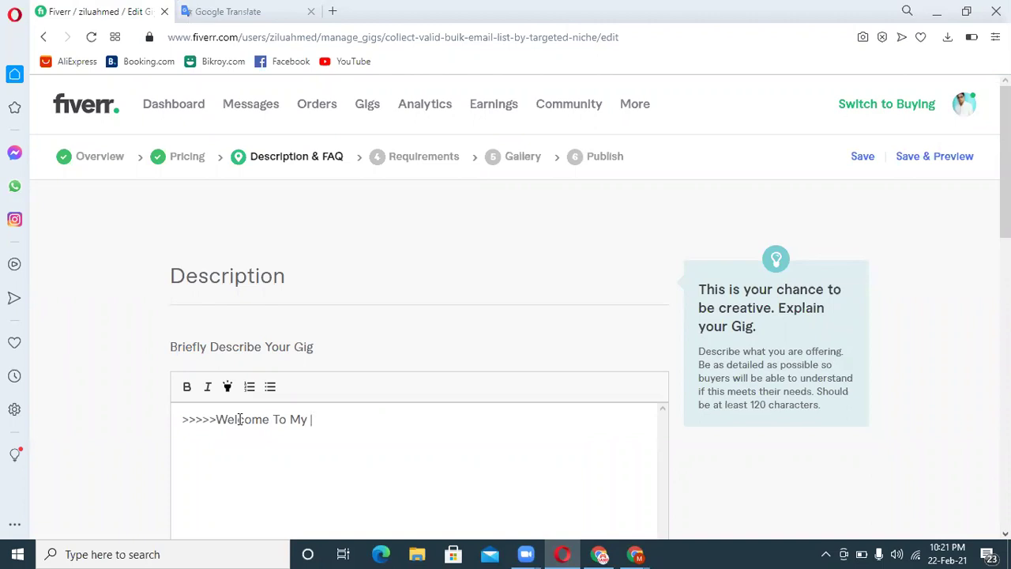
text(Email Marke)
text(ting Gi)
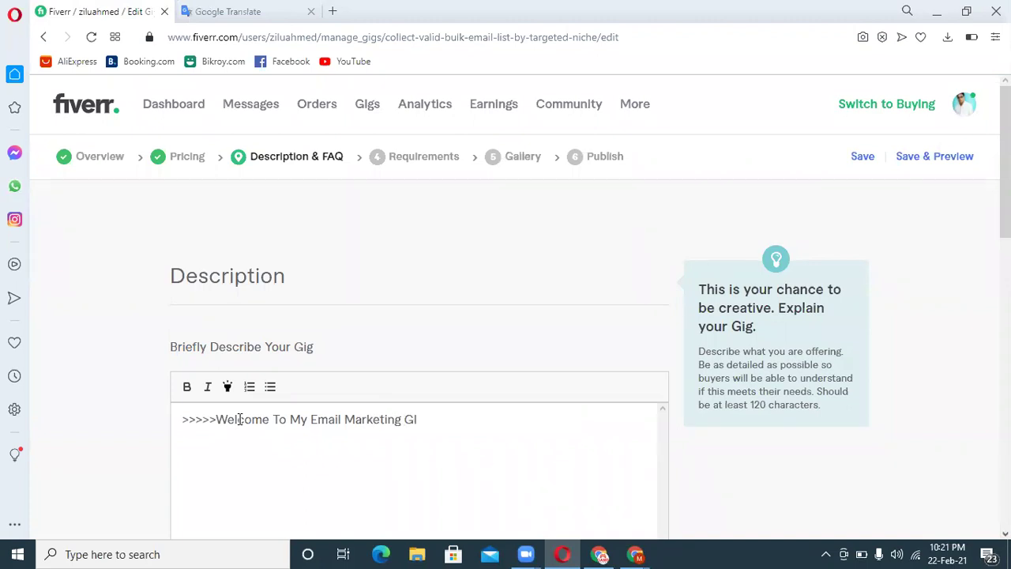
text(g<<<<)
Step: Make the heading words "Welcome To My Email Marketing Gig" bold and highlighted, and begin a new line below them
drag(427, 420, 220, 421)
click(187, 387)
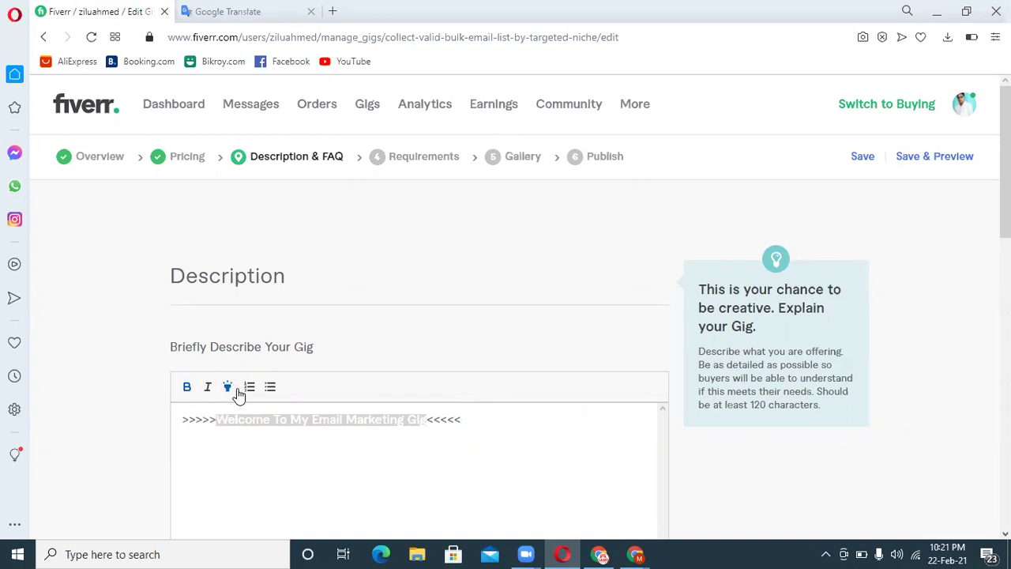
click(465, 423)
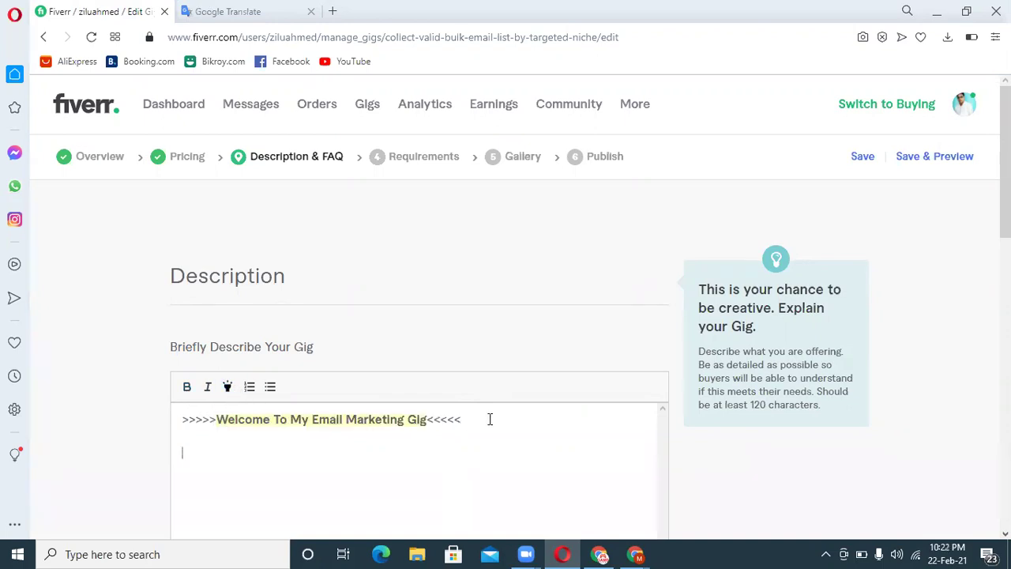
Step: Switch to Google Translate and enter the Bengali words "আপনি অবশ্যই" as source text, accepting the suggested spelling
click(227, 10)
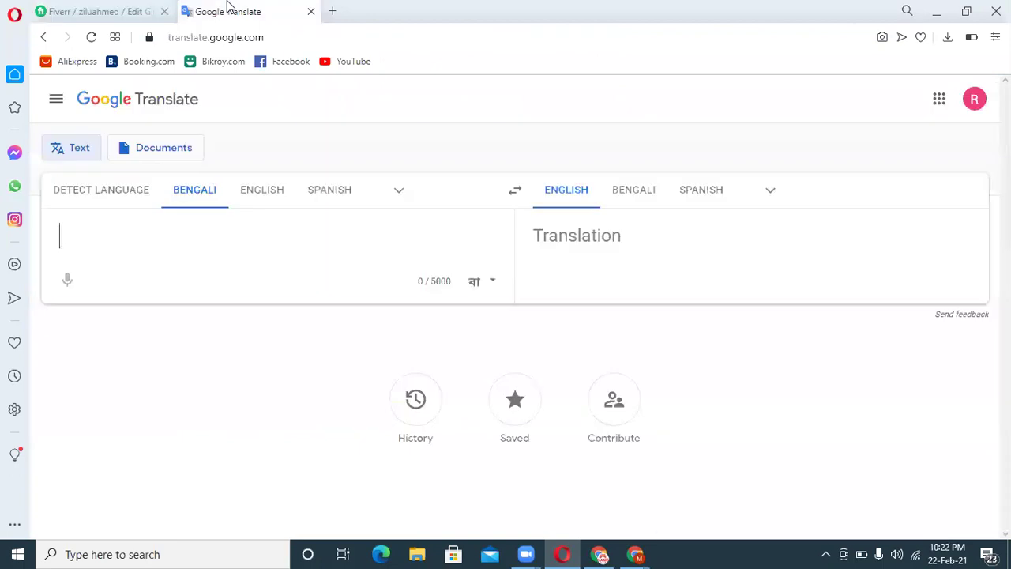
text(apni )
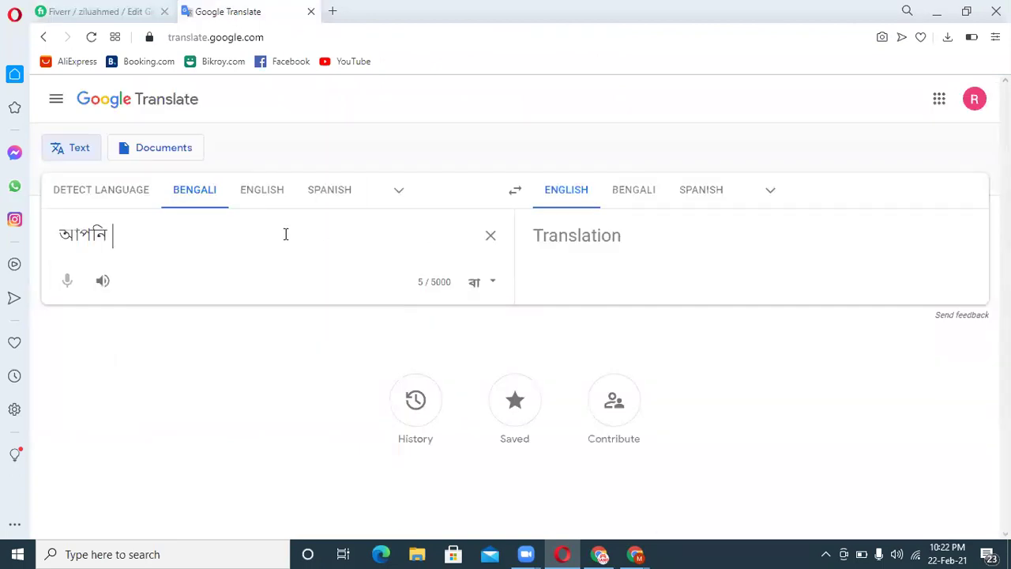
text(obi)
key(BackSpace)
text(oshoi)
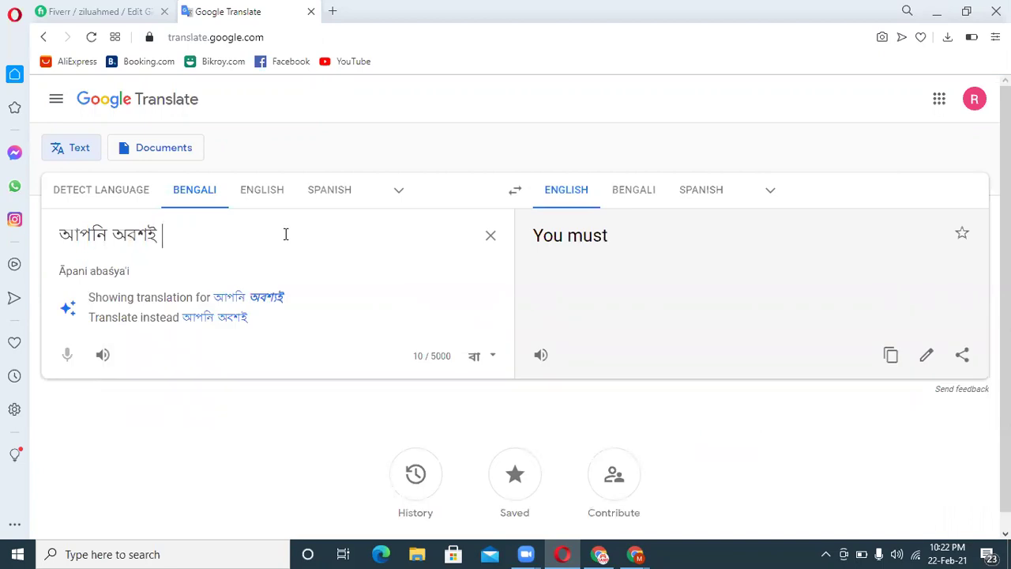
click(269, 298)
Step: Add the word "বিশেষজ্ঞ" to the Bengali source text, using the suggested spelling correction
text(besh)
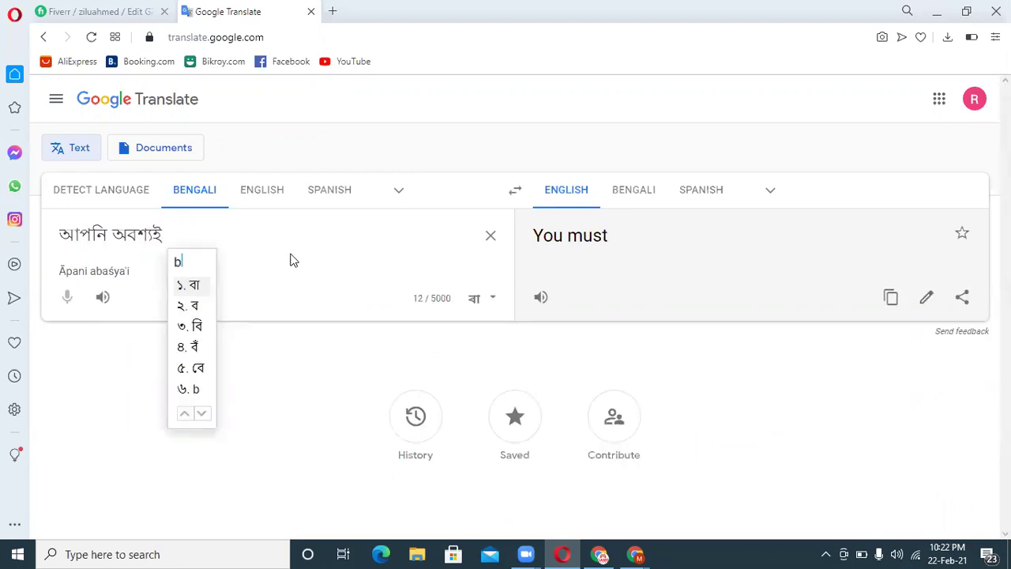
text(esogher)
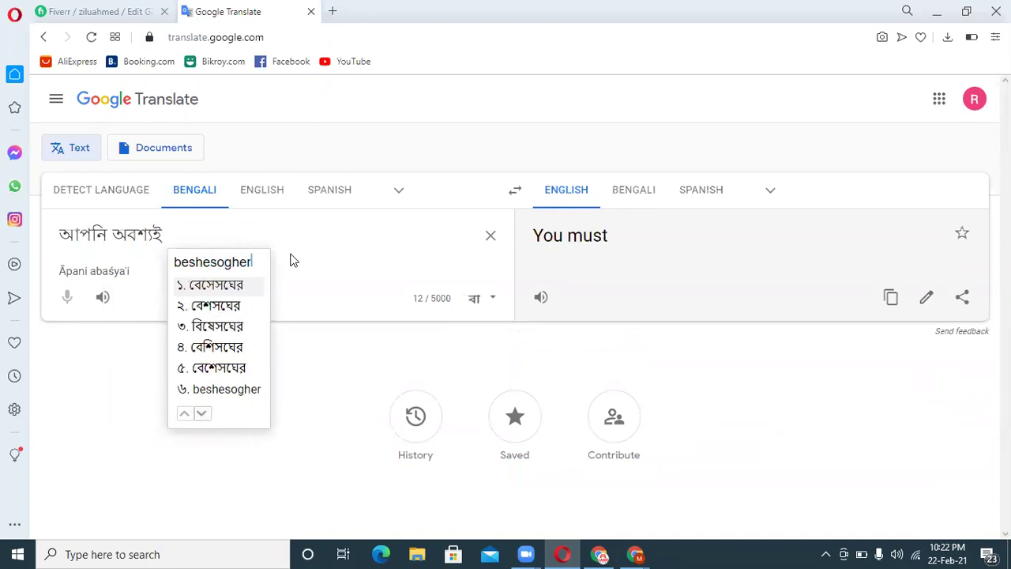
key(BackSpace)
key(BackSpace)
key(BackSpace)
key(BackSpace)
key(BackSpace)
key(BackSpace)
key(BackSpace)
key(BackSpace)
key(BackSpace)
key(BackSpace)
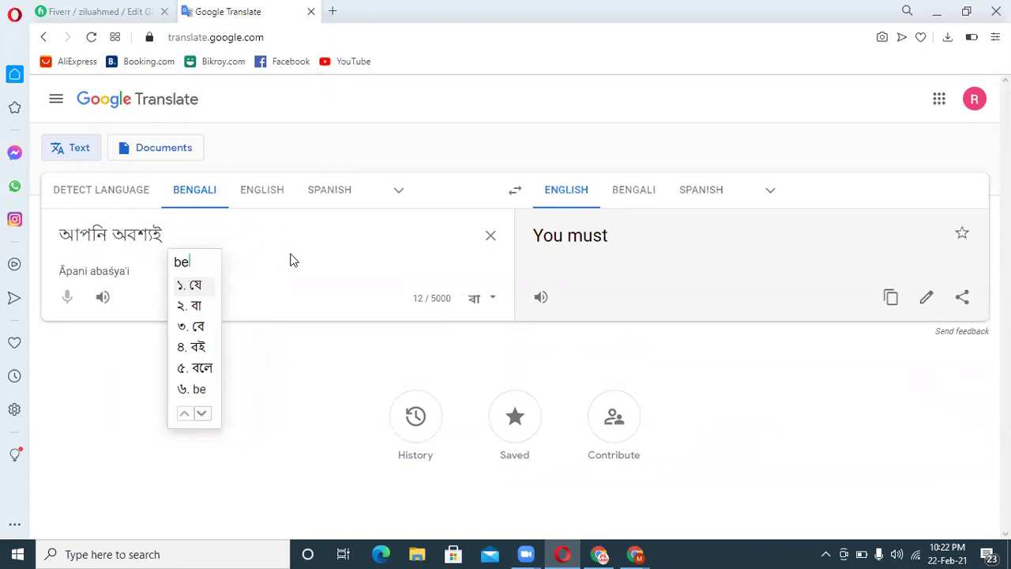
text(isesh)
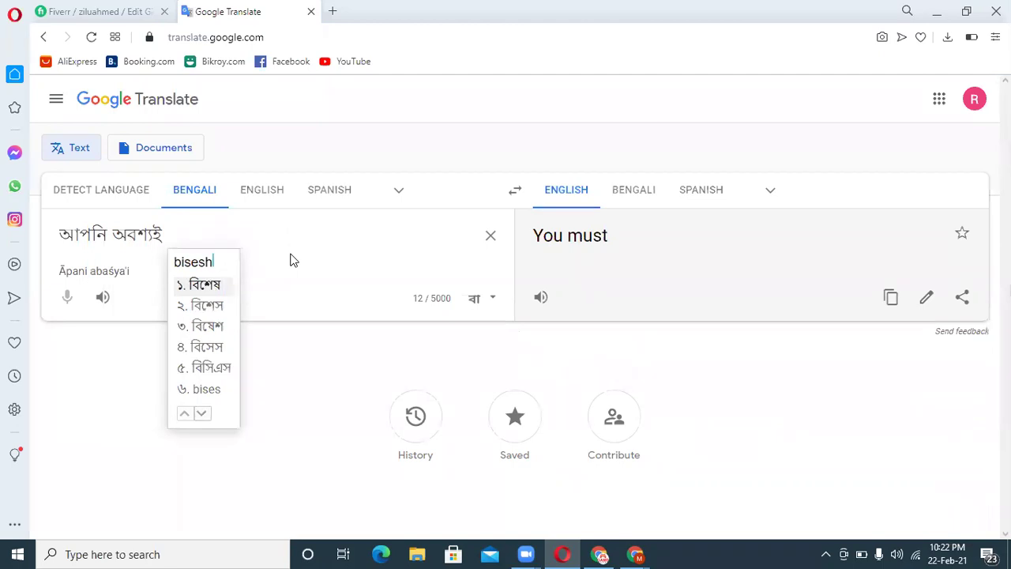
text(ogher)
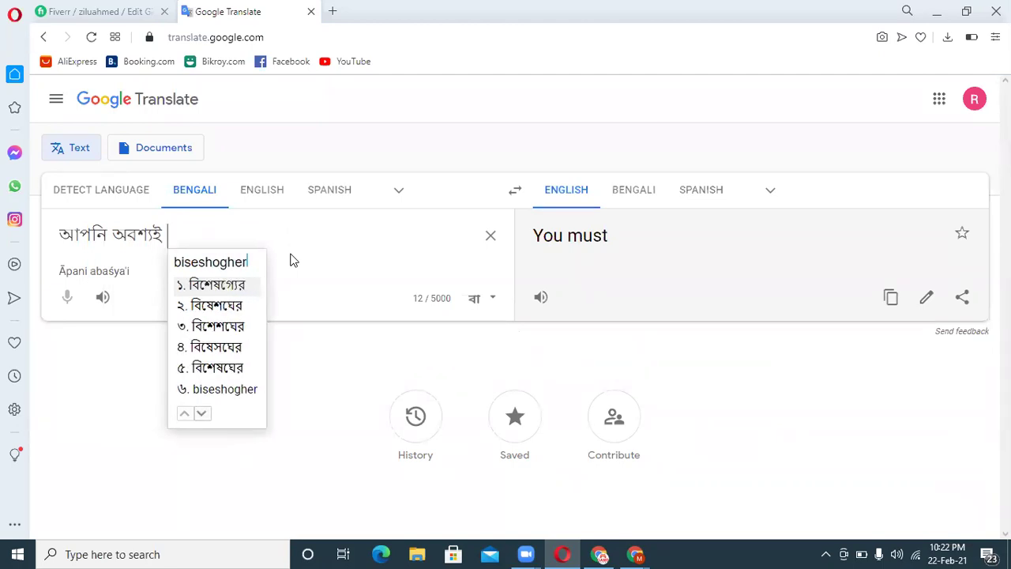
key(space)
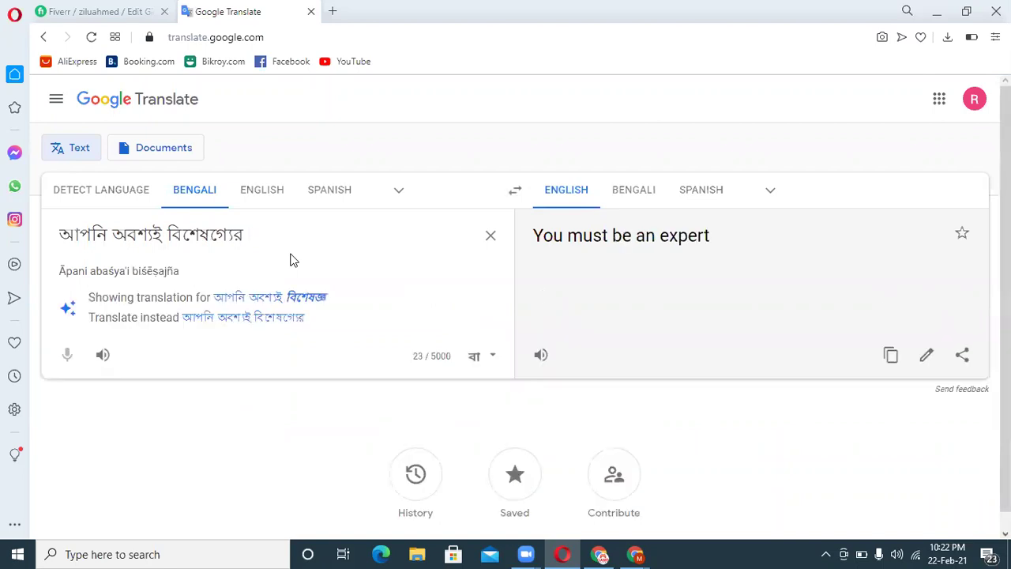
click(308, 297)
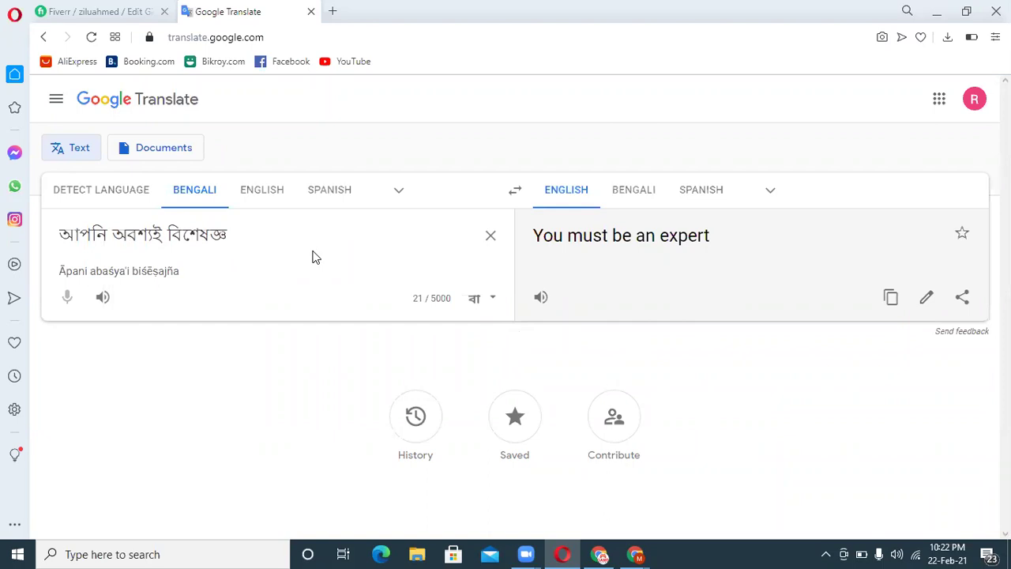
Step: Complete the first Bengali sentence with "ইমেইল তালিকা নির্মাতার সন্ধান করছেন।"
text(email)
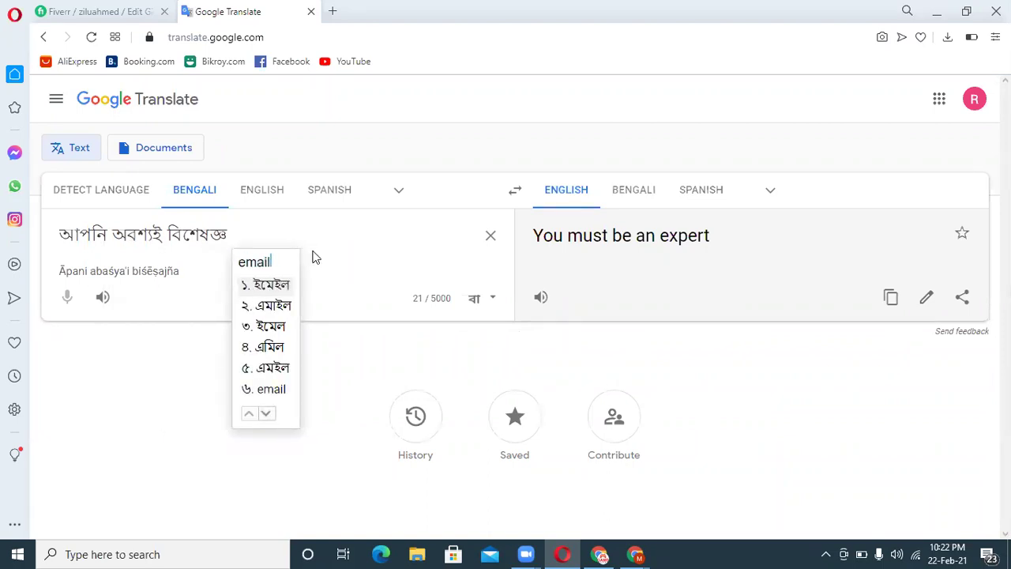
text( talika )
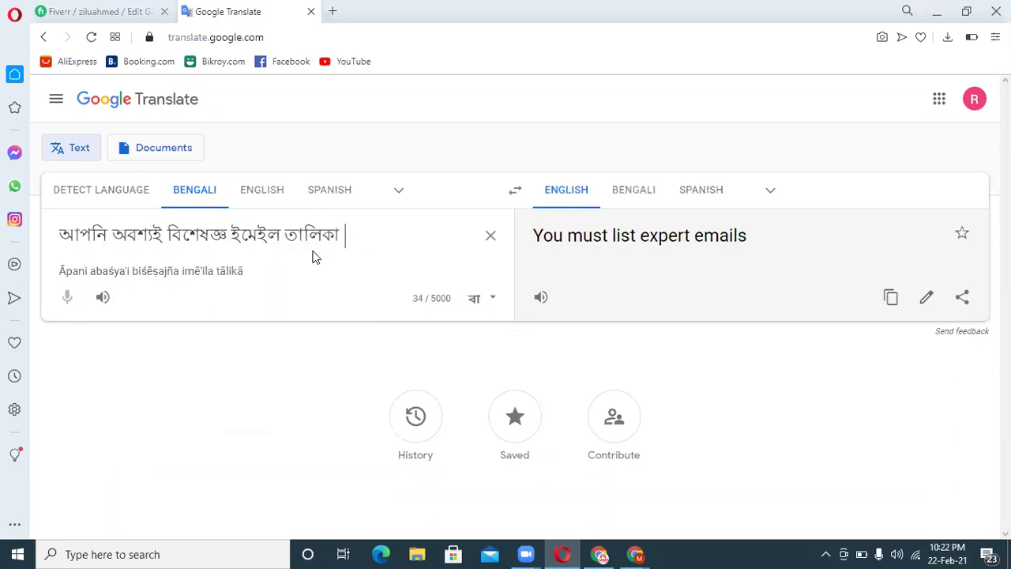
text(nirmatar sondhan)
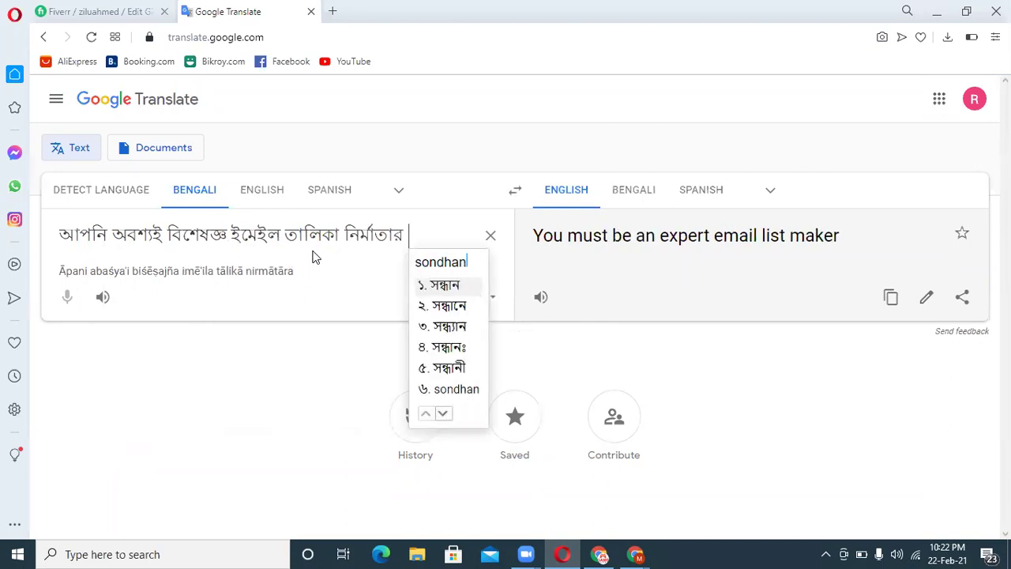
text( korchen)
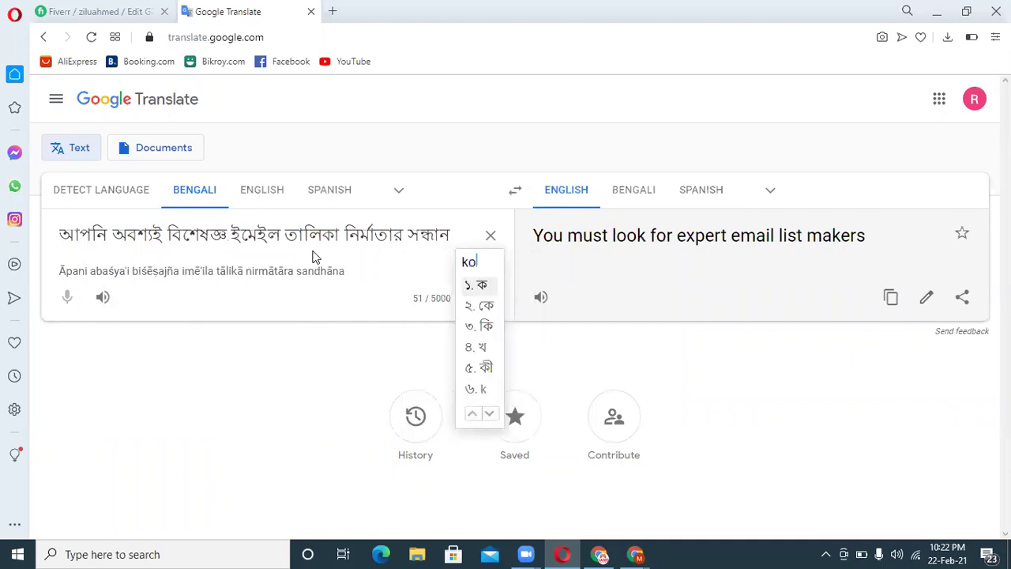
key(Return)
text(।)
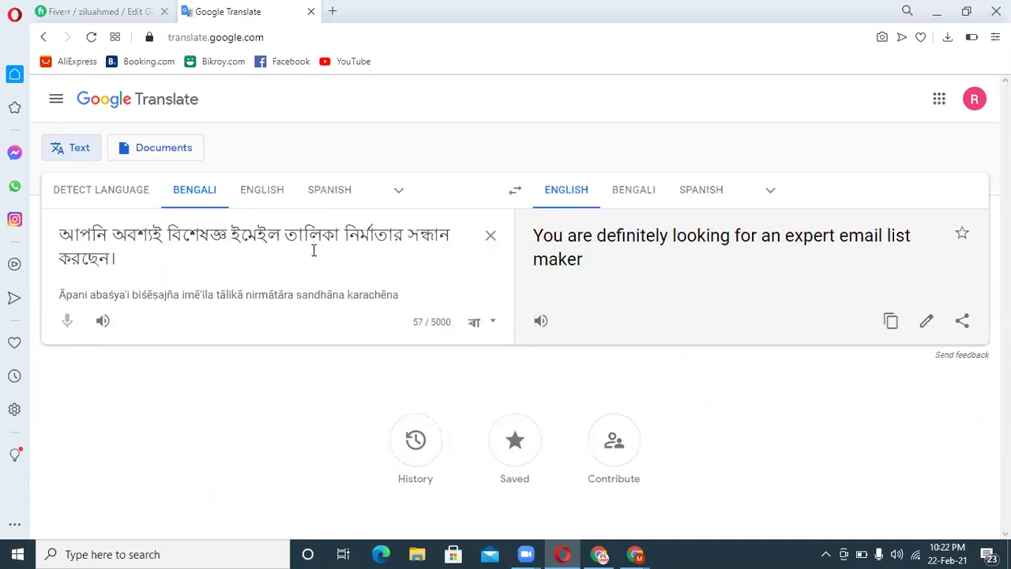
Step: Start a second Bengali sentence with "আমি আপনার কুলুঙ্গি", choosing the matching spelling for the last word
text( ami apnar )
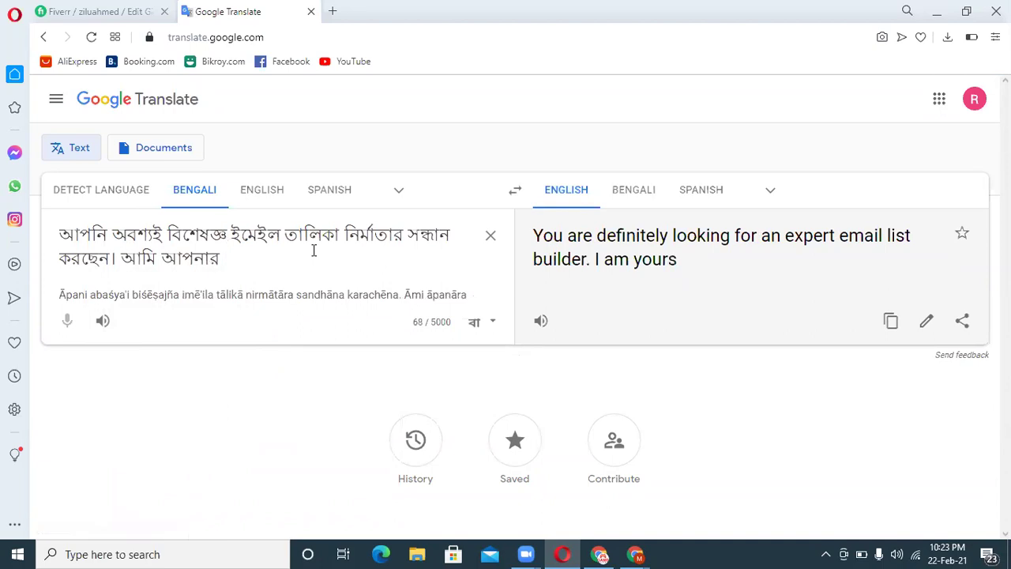
text(kuli)
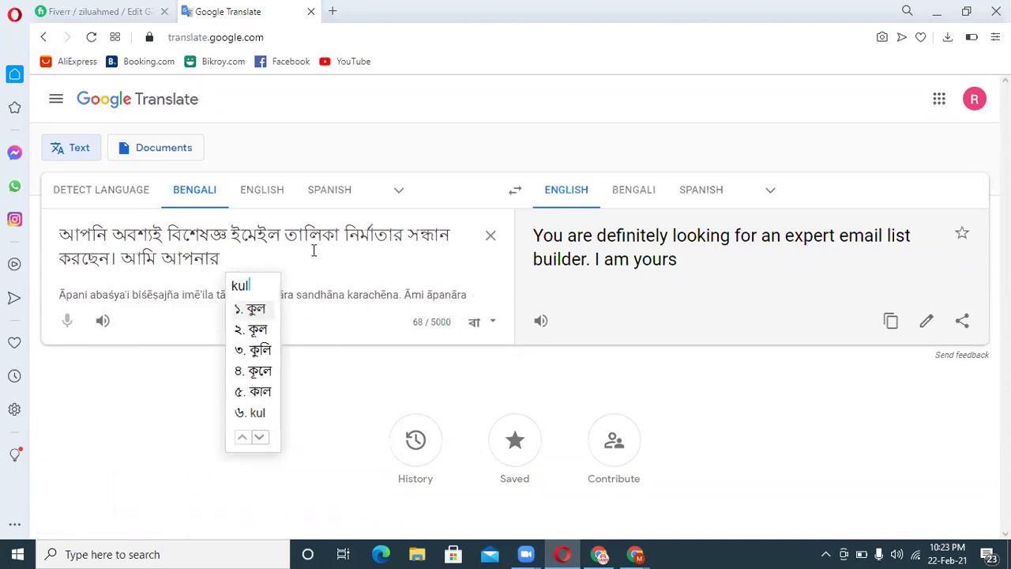
key(BackSpace)
text(ongi)
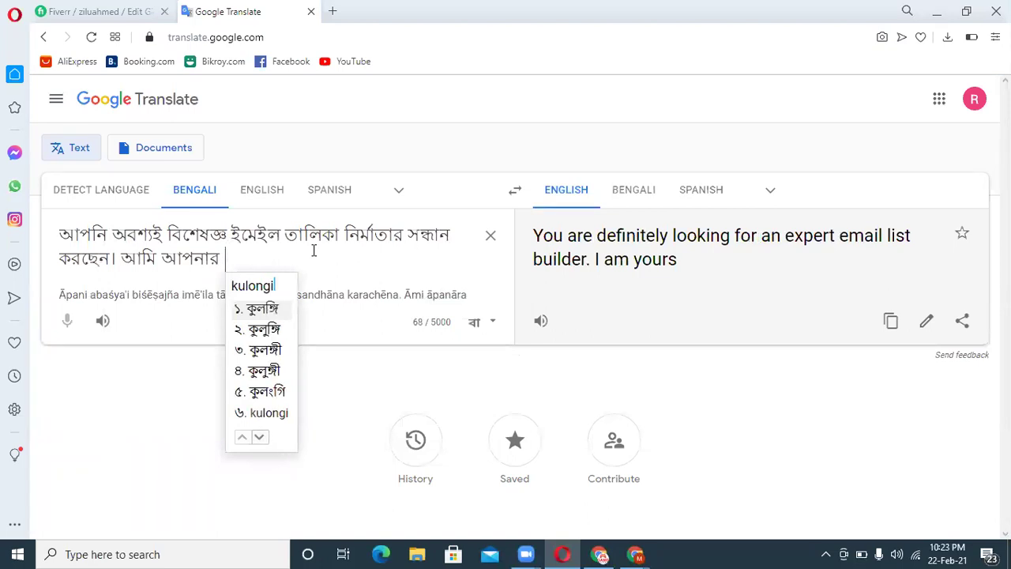
key(Down)
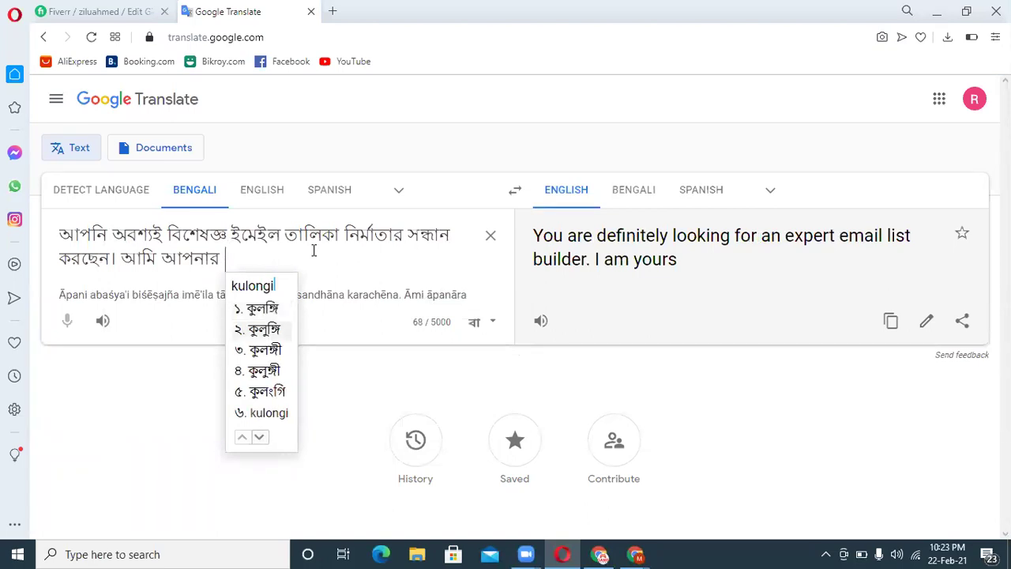
key(space)
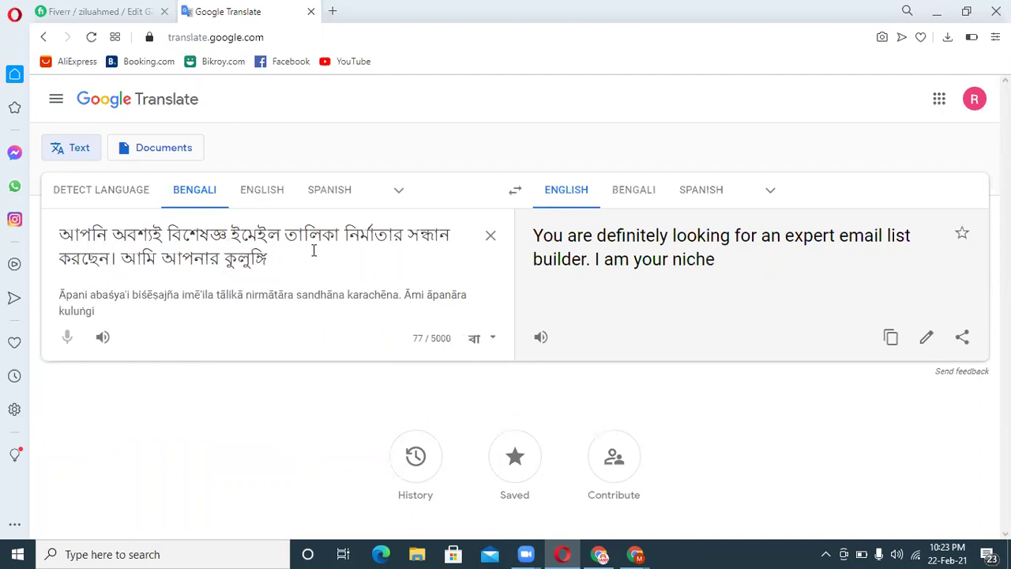
Step: Continue the second Bengali sentence with "লক্ষযুক্ত ইমেইল তালিকা"
text(lokh)
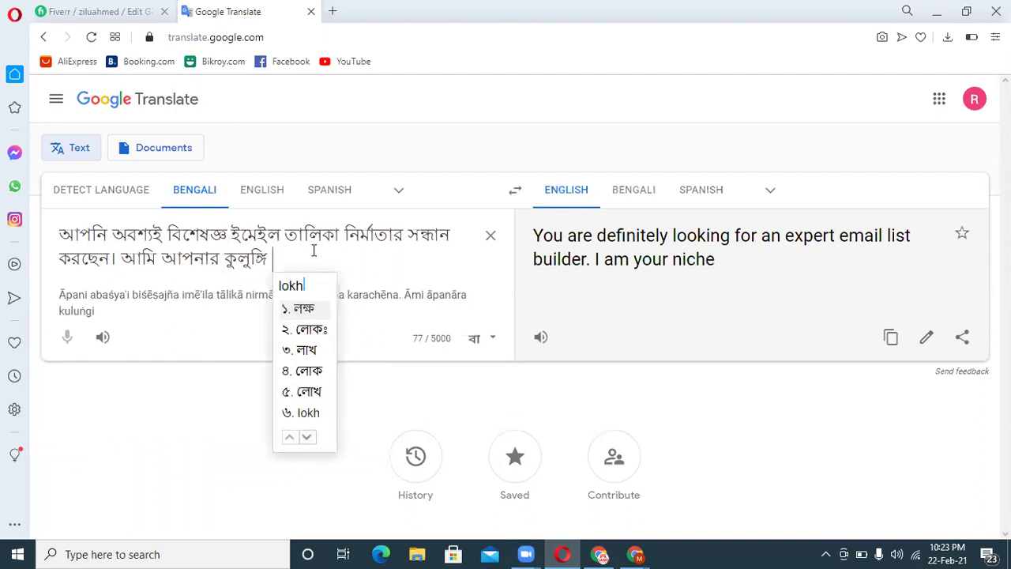
text(ojukto)
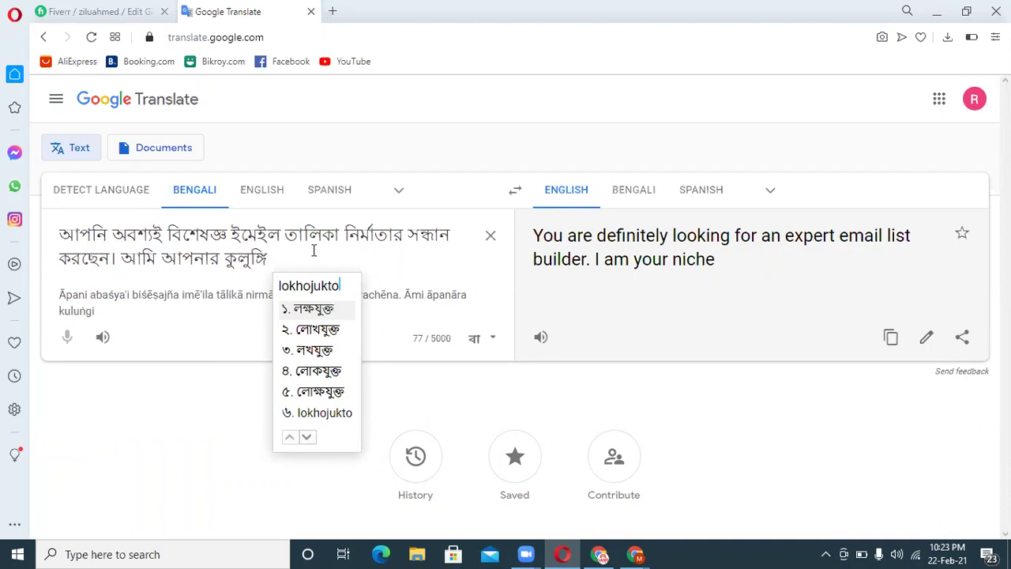
key(space)
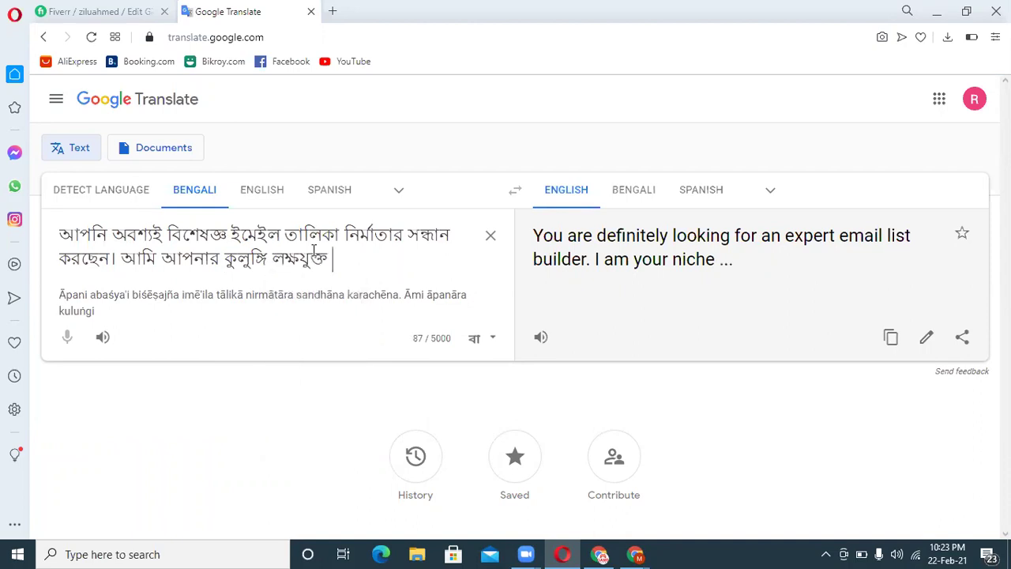
text(email)
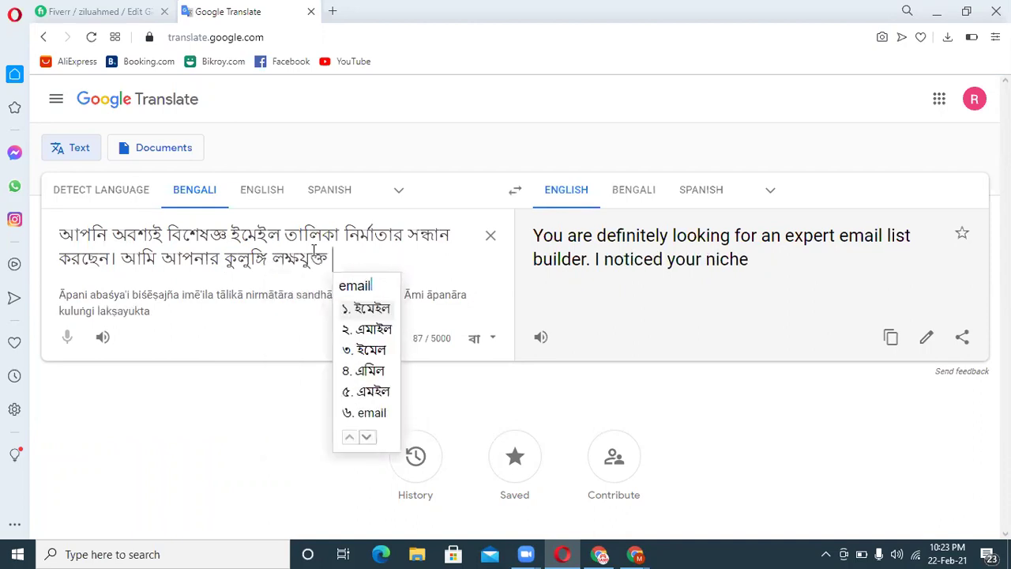
key(space)
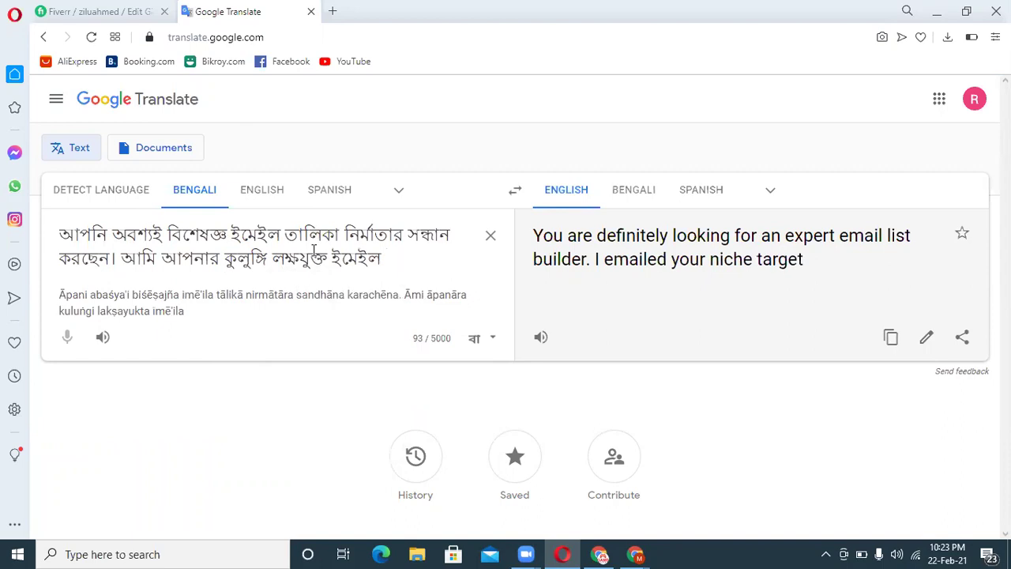
text(talika)
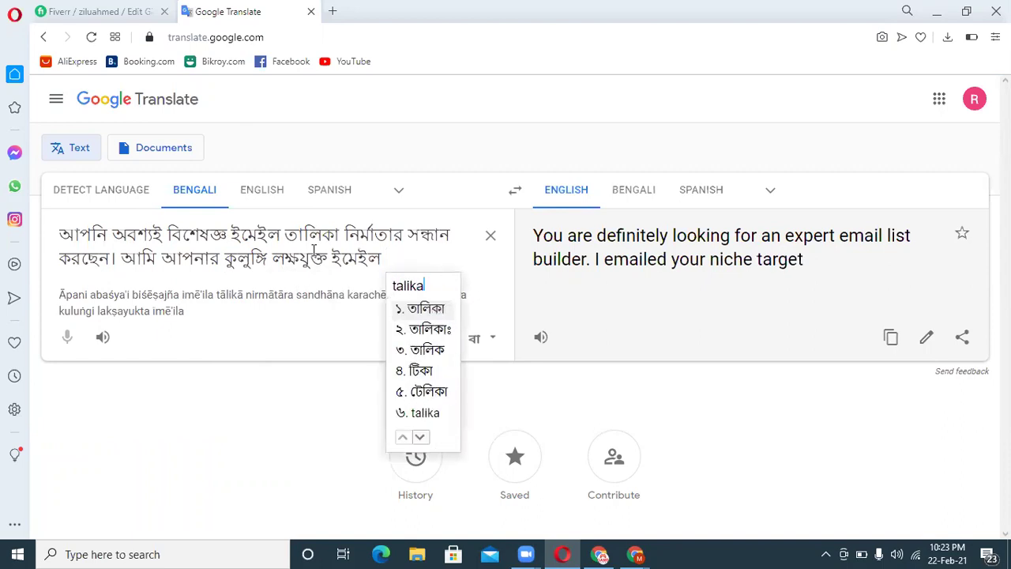
key(space)
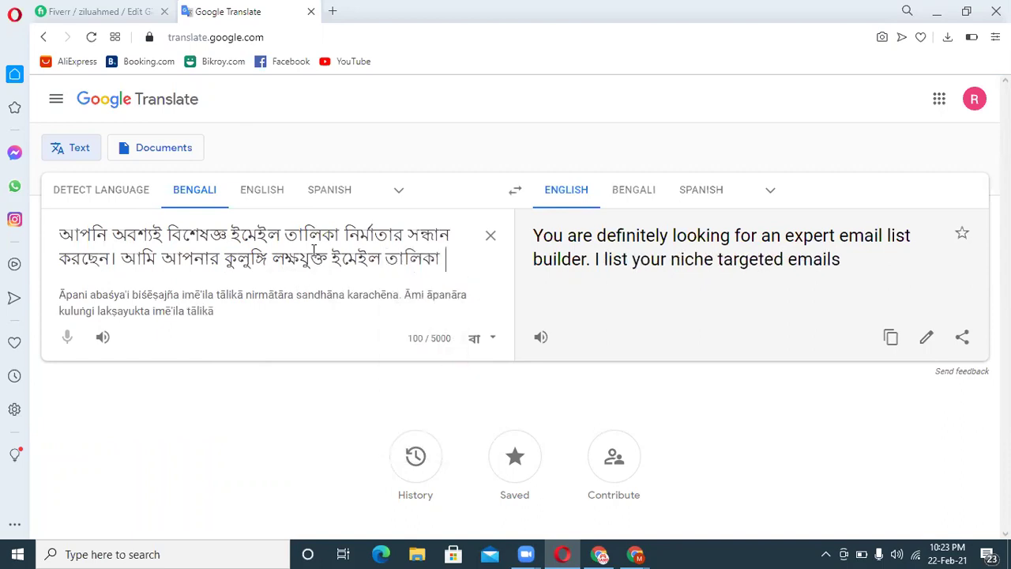
Step: Finish the second Bengali sentence with "সরবরাহ করে দিবো।"
text(sorbora)
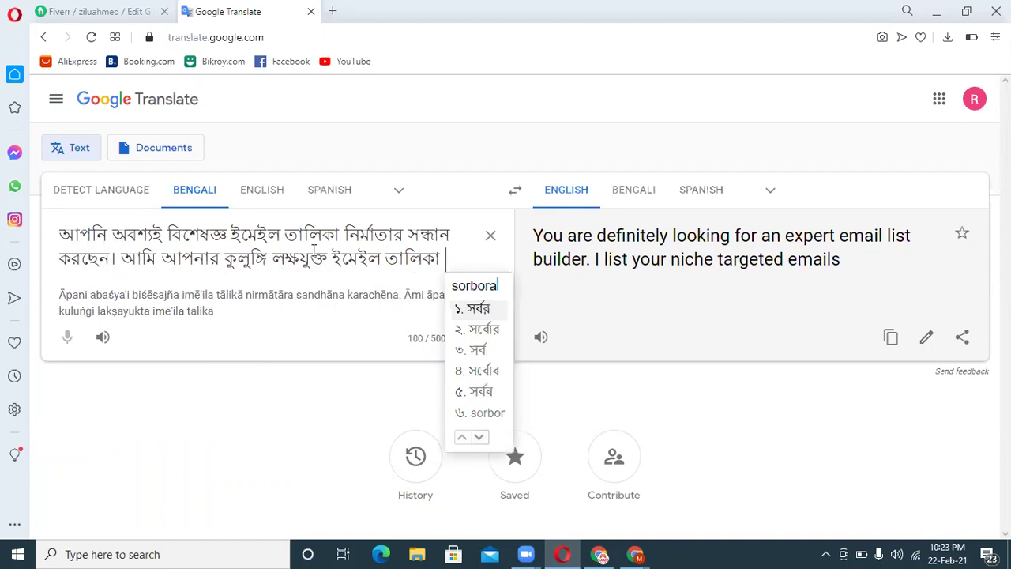
text(h)
key(space)
text(kore)
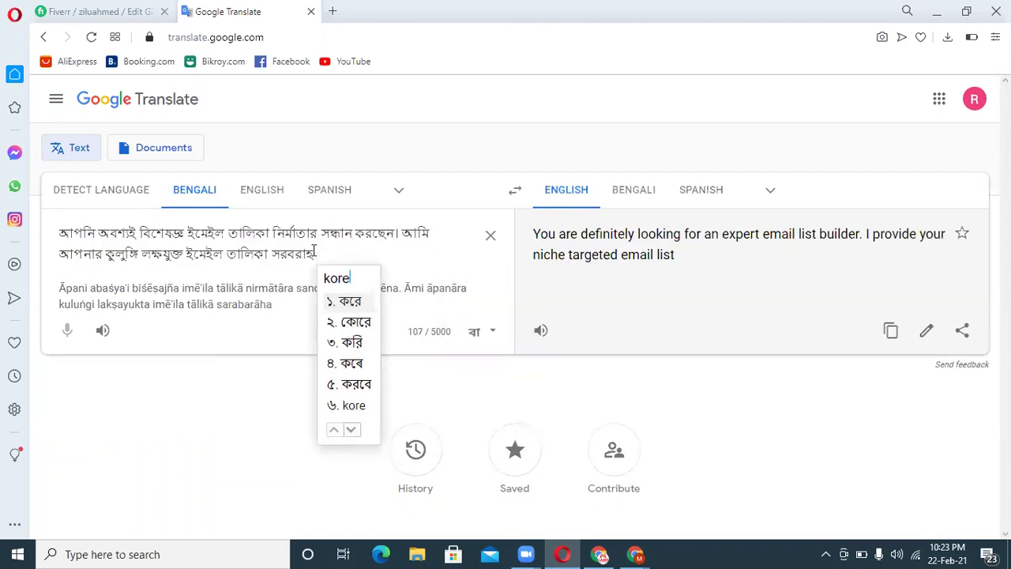
key(space)
text(dibo)
key(space)
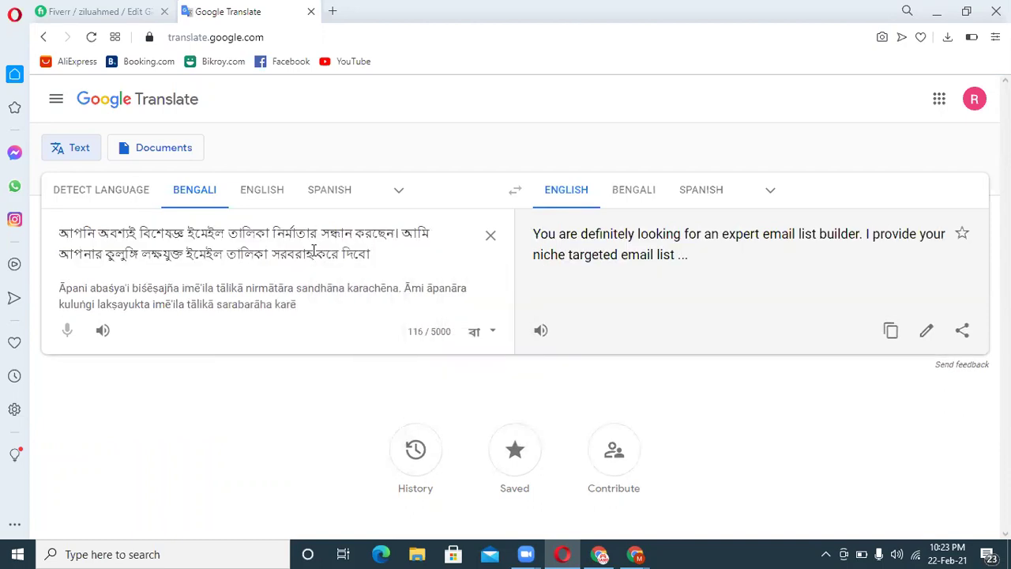
text(.)
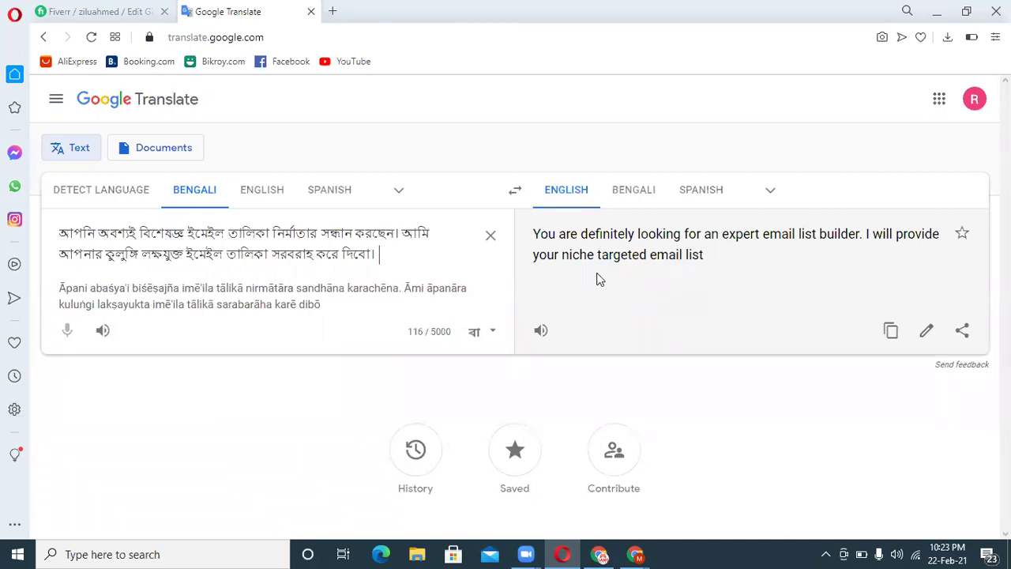
Step: Copy the English translation and paste it below the heading in the Fiverr gig description
click(890, 330)
click(95, 11)
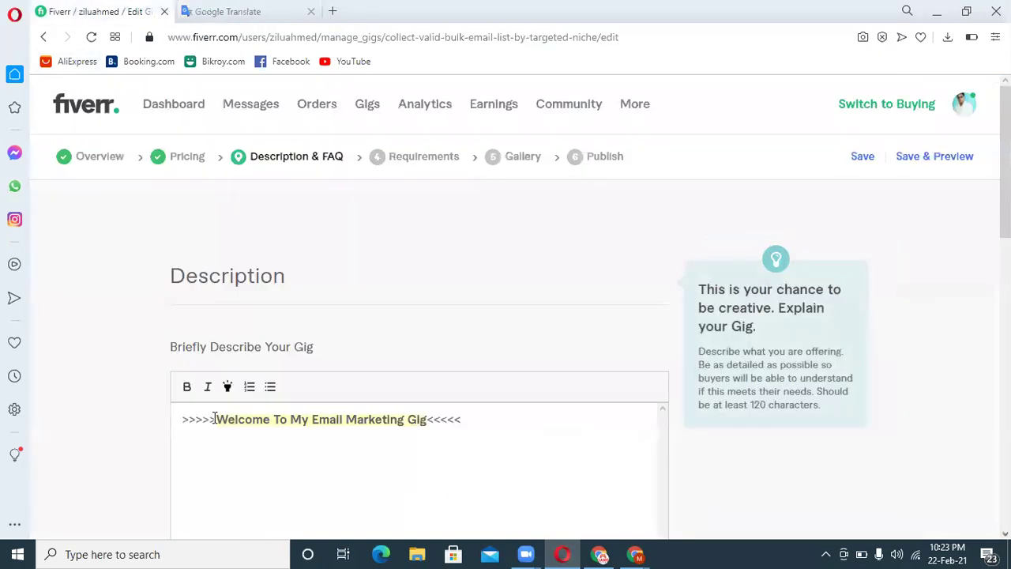
key(ctrl+v)
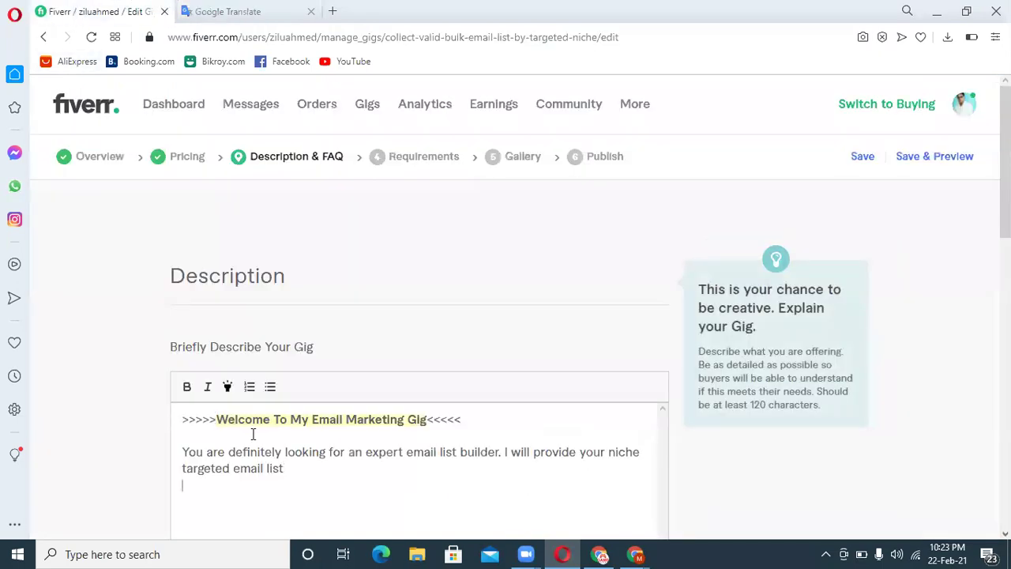
Step: Switch to Google Translate, clear the old source text and start a new Bengali sentence with "ইমেইল বিপণনের প্রথম"
click(230, 9)
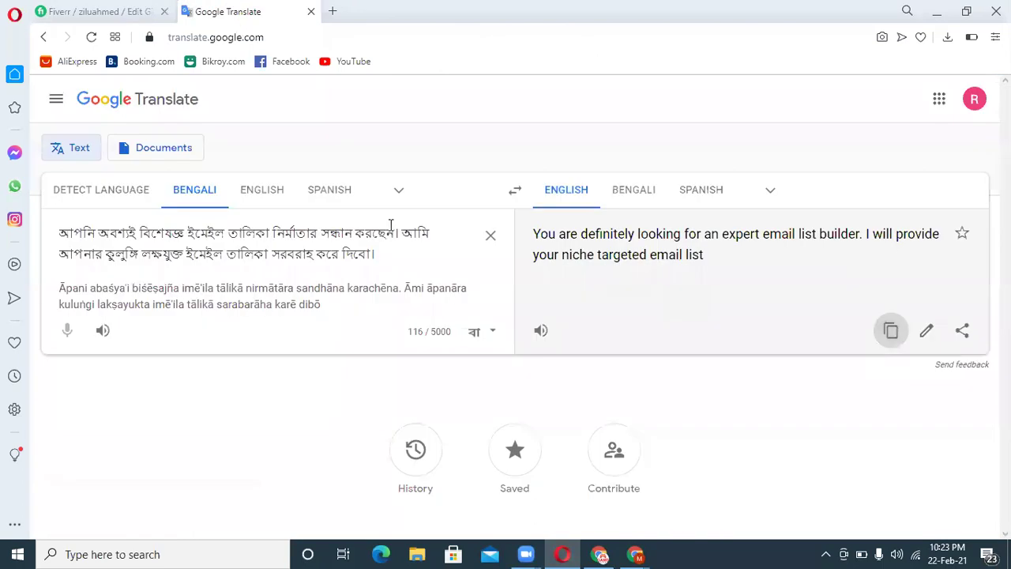
click(490, 236)
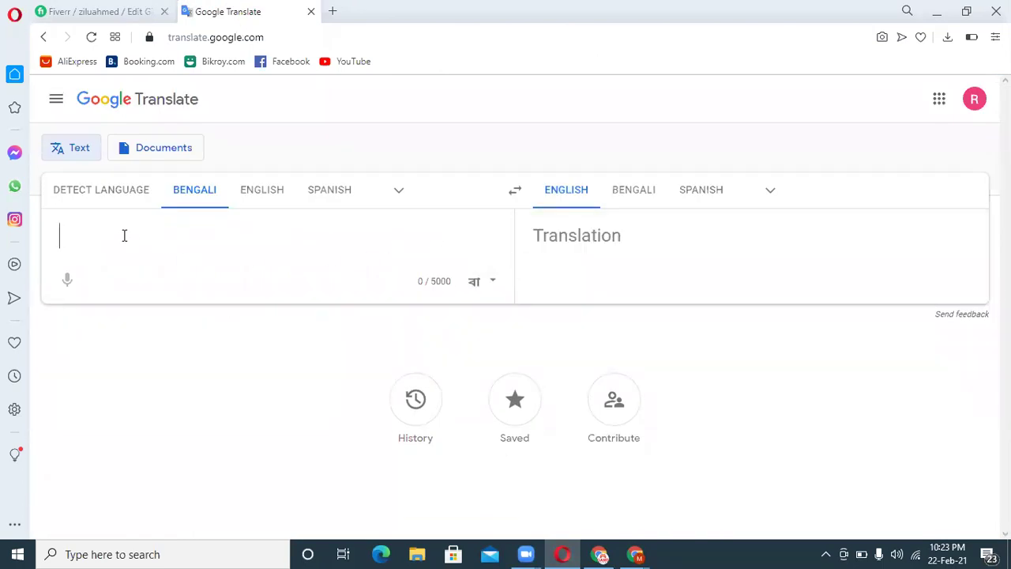
text(email )
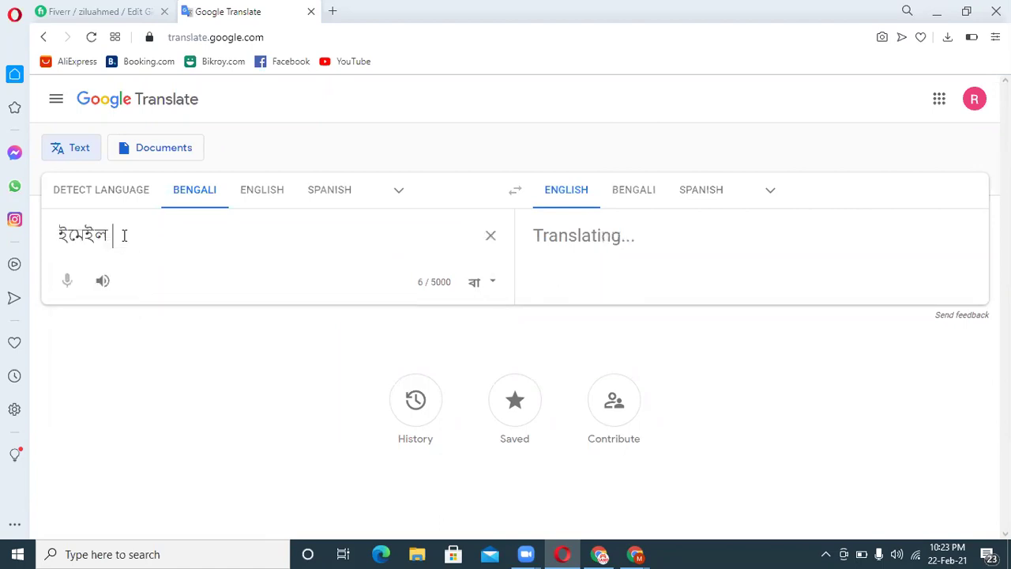
text(biponon)
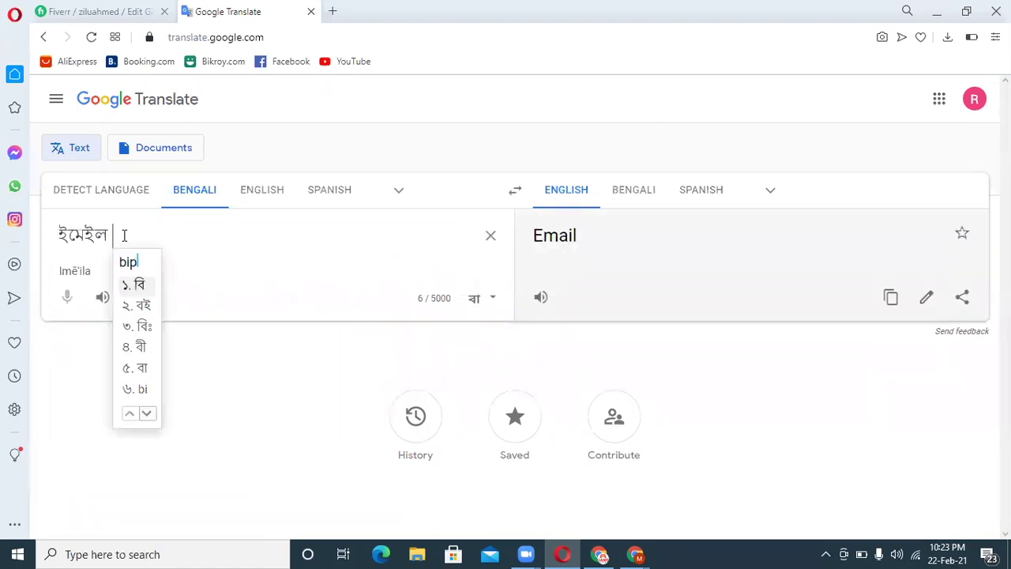
text(er)
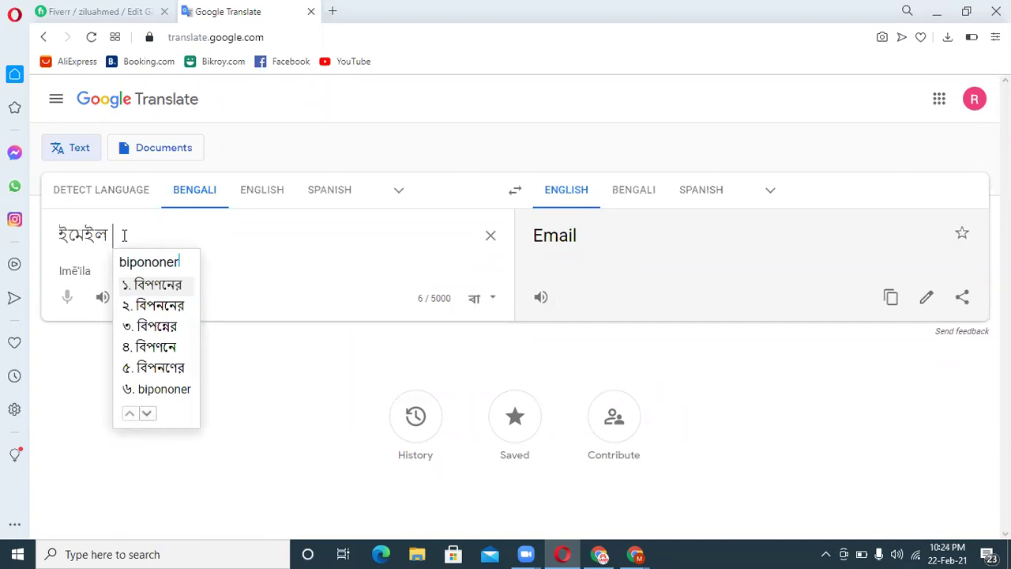
key(space)
text(protom)
key(space)
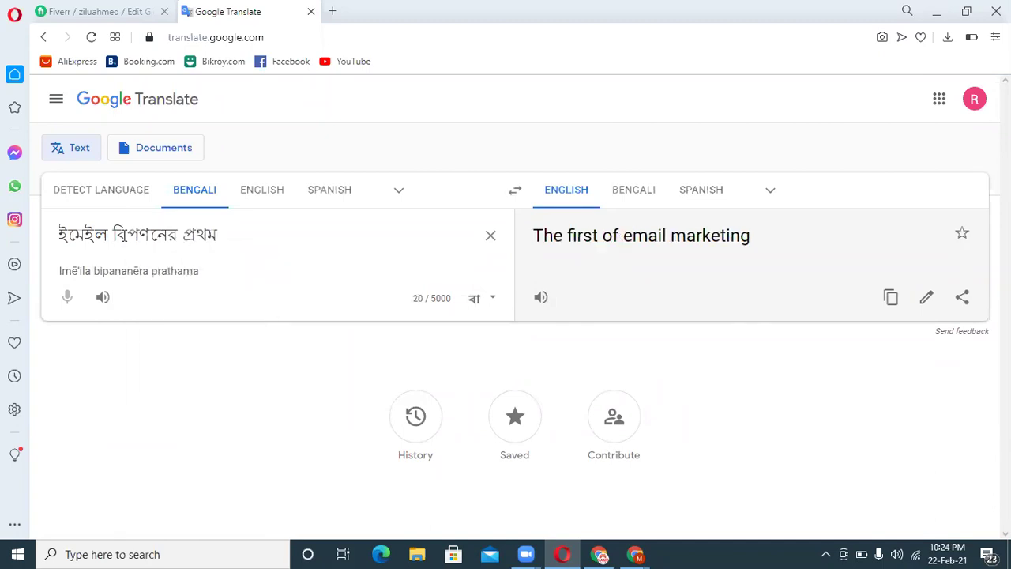
Step: Continue the Bengali sentence with "পদক্ষেপটি একটি"
text(po)
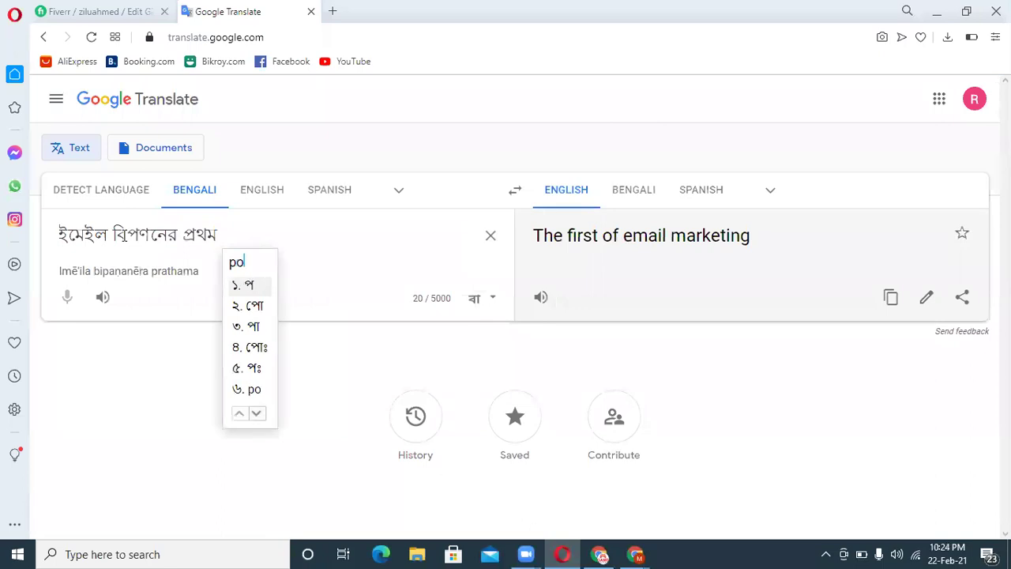
text(dokhepti)
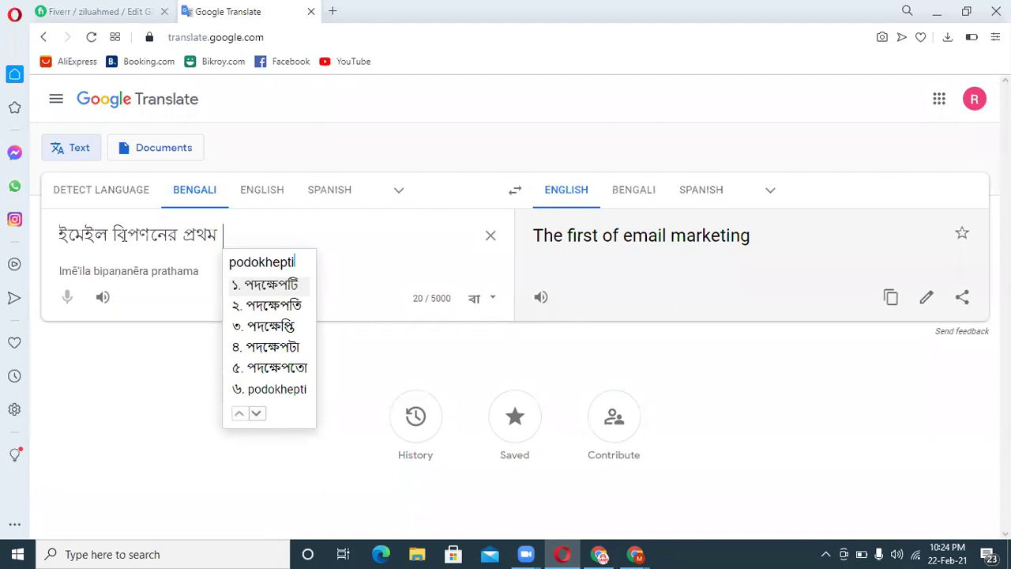
key(space)
text(akti)
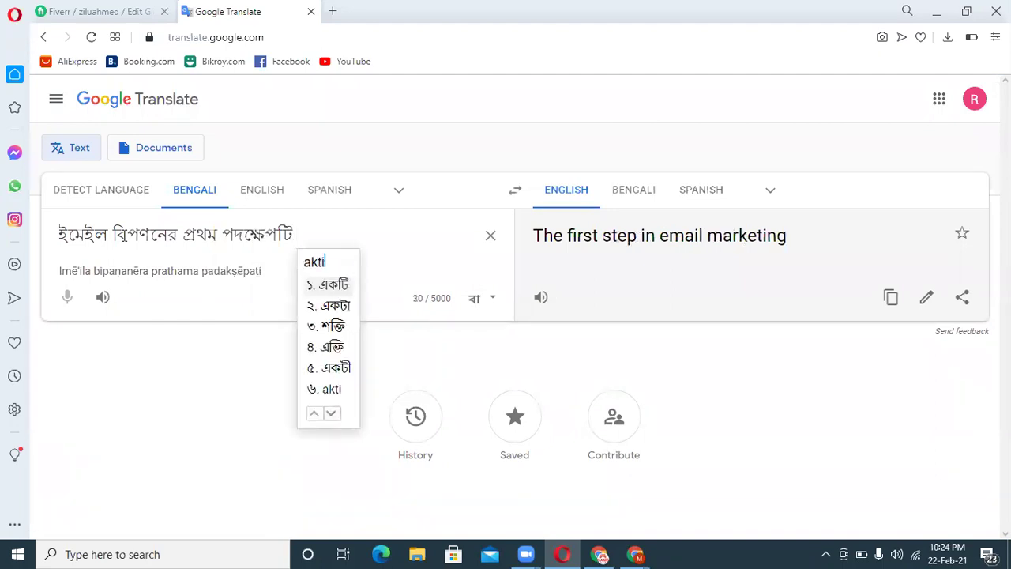
key(space)
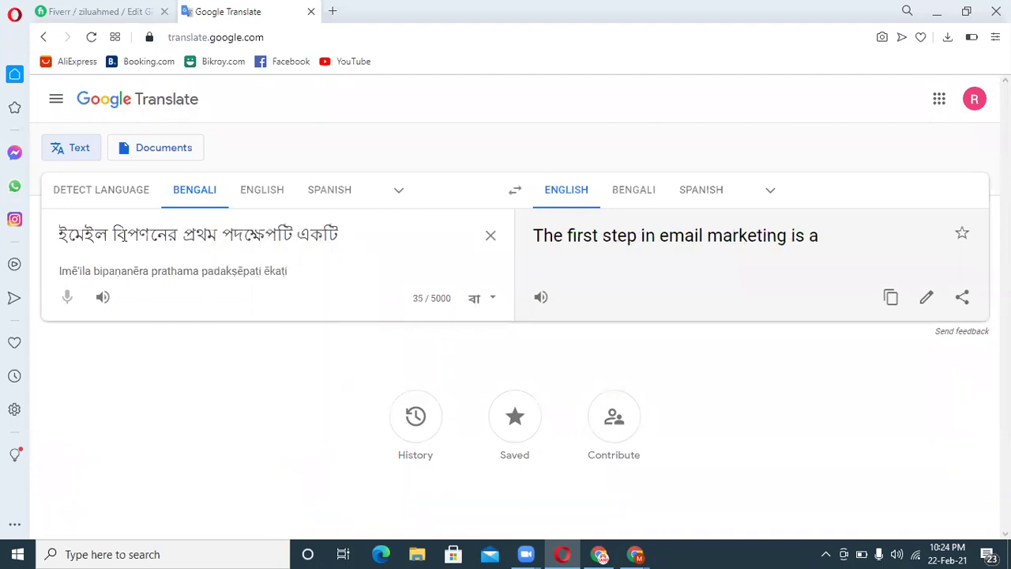
Step: Finish the first Bengali sentence with "ভালো ইমেইল তালিকা তৈরী করা।"
text(valo)
key(space)
text(email)
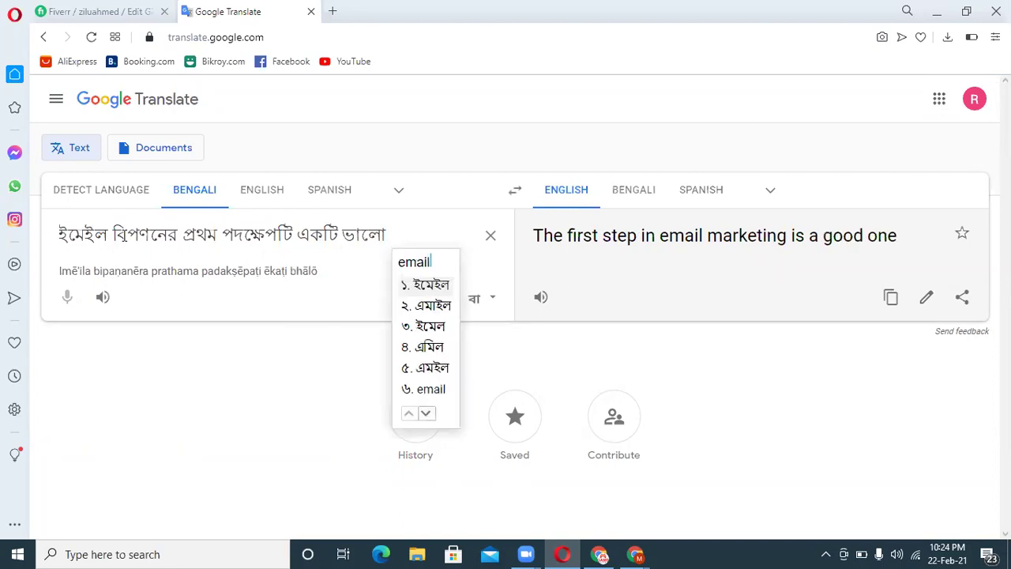
key(space)
text(talika)
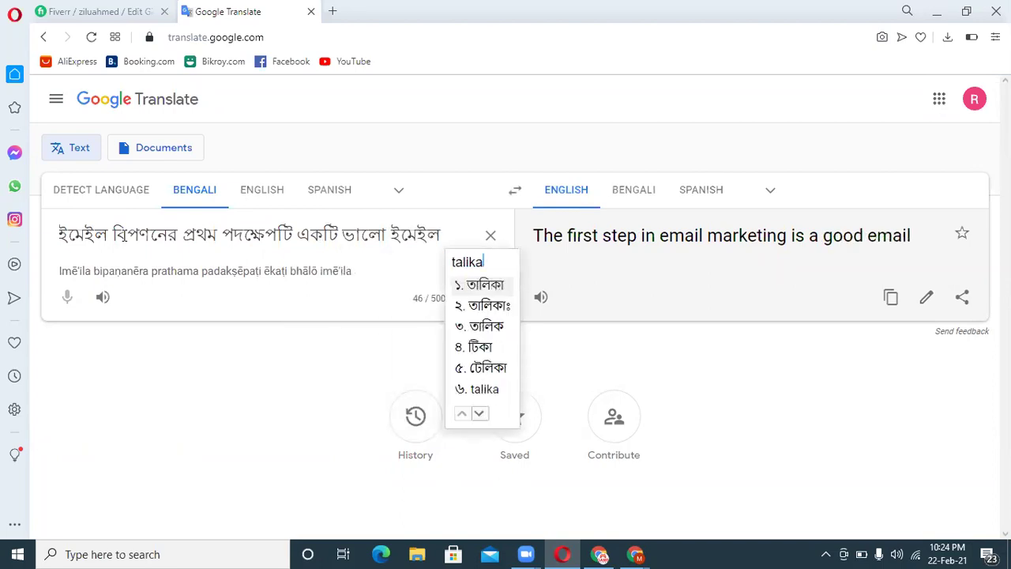
key(space)
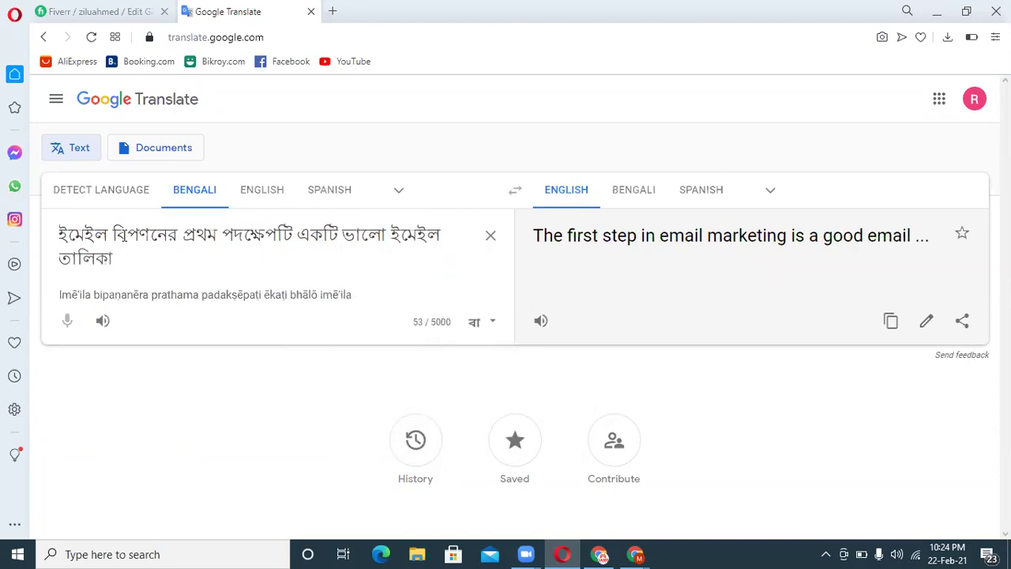
text(toiri)
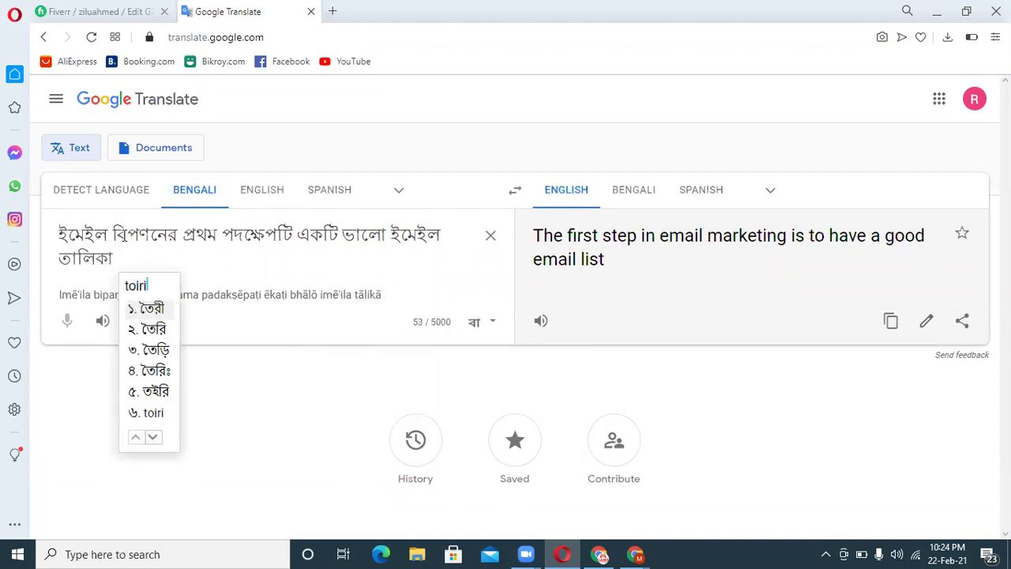
key(space)
text(kora)
key(space)
text(.)
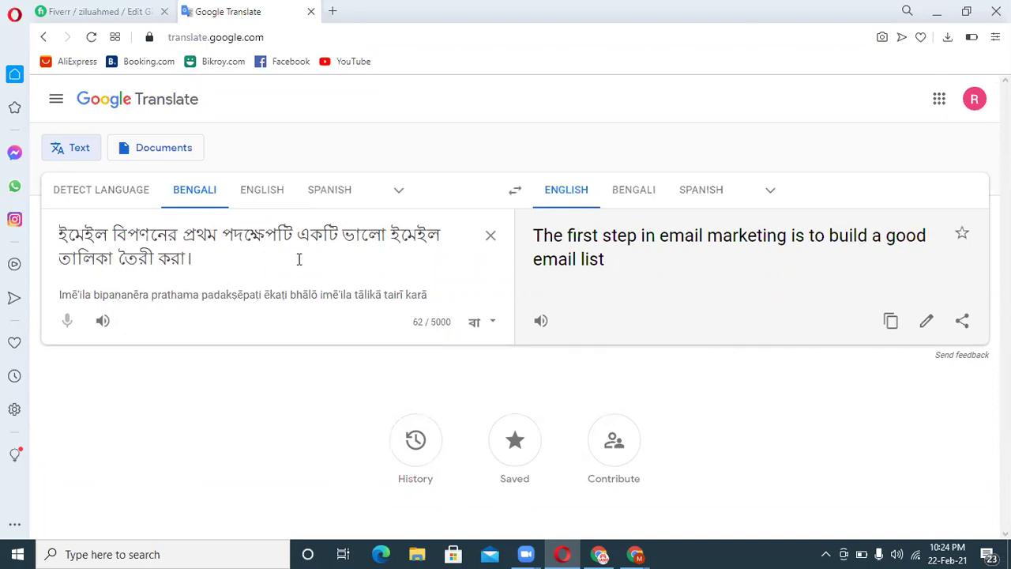
Step: Start the second Bengali sentence of the source text with "যা আপনার বিক্রয়কে বহুগুন"
text(ja)
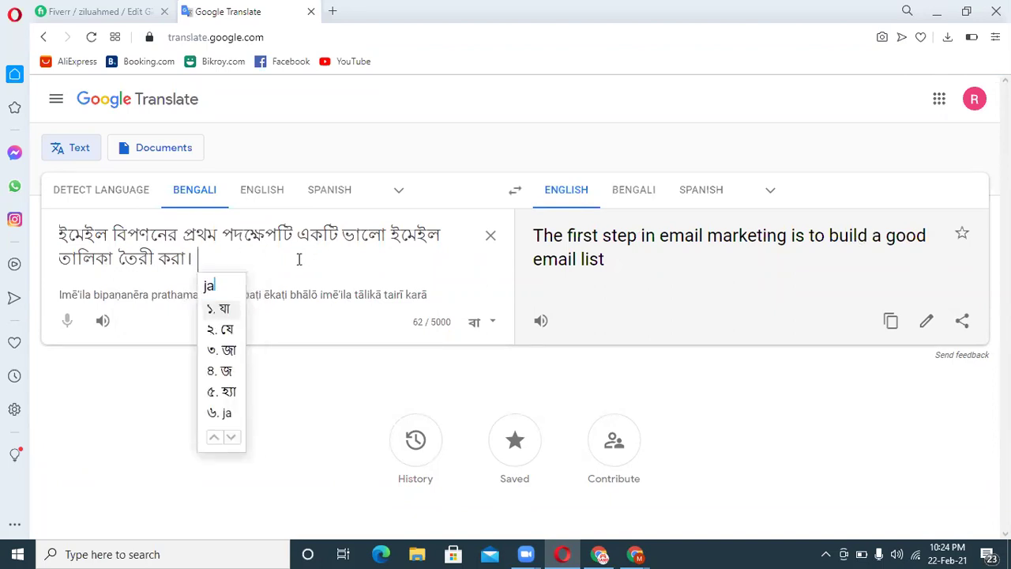
text( apnar)
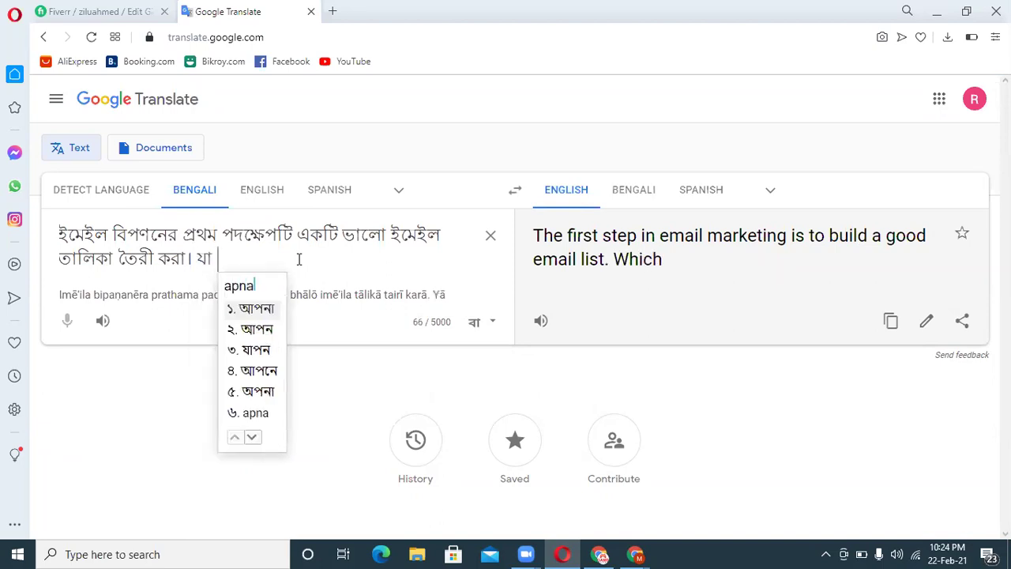
text( bik)
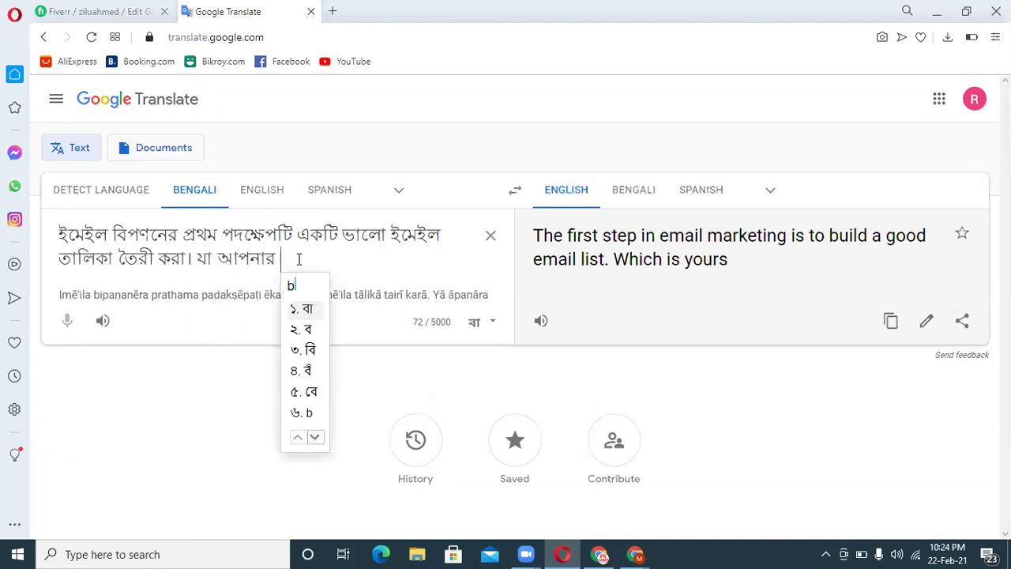
text(royke )
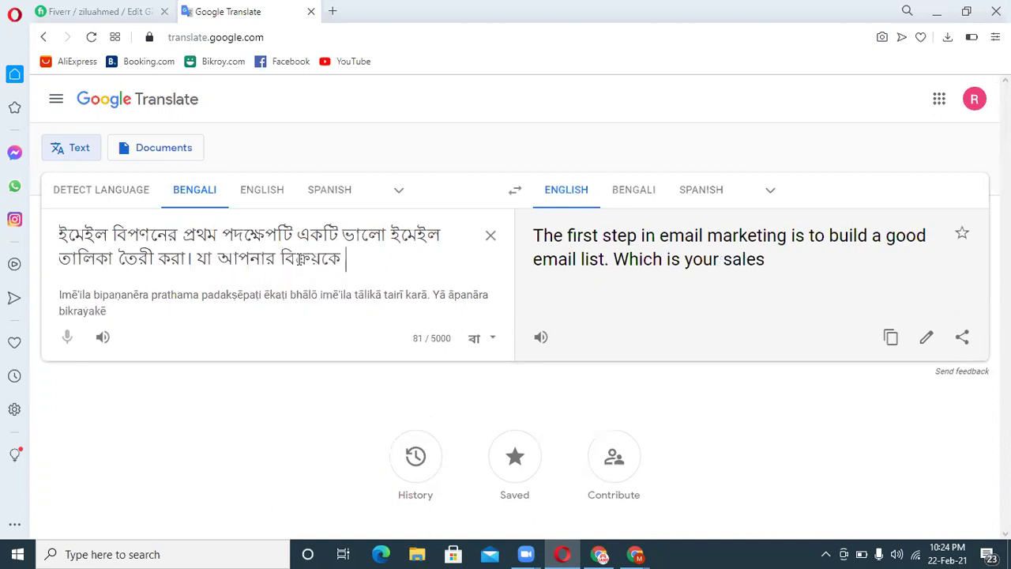
text(bohugun)
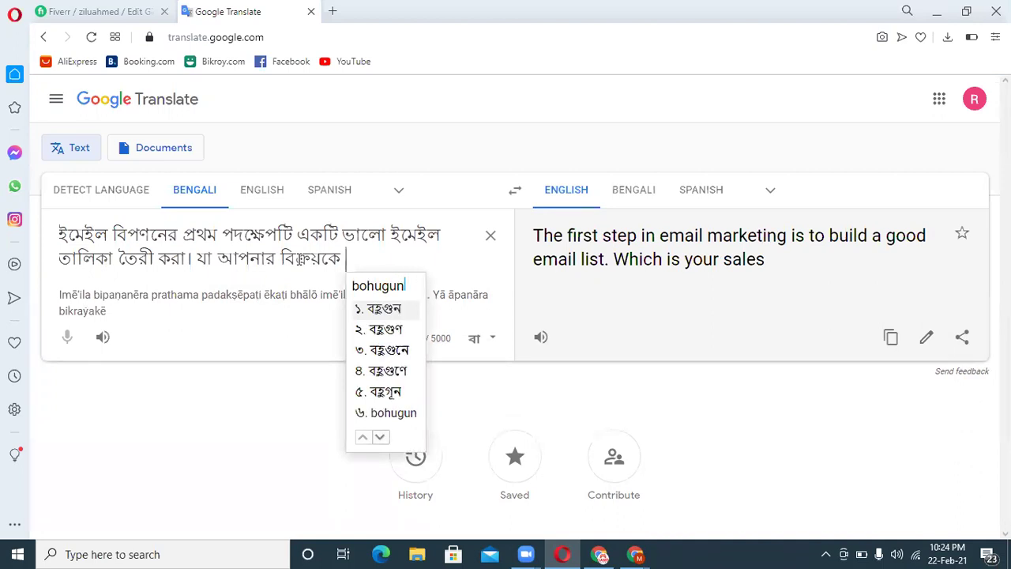
key(space)
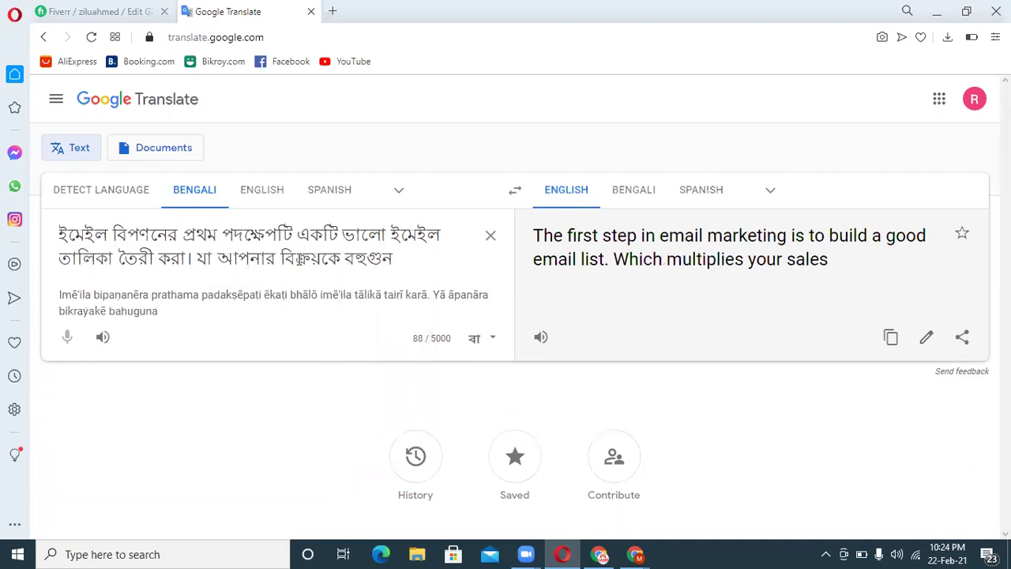
Step: Finish the sentence about multiplying sales with "বাড়িয়ে তুলবে।"
text(bariy)
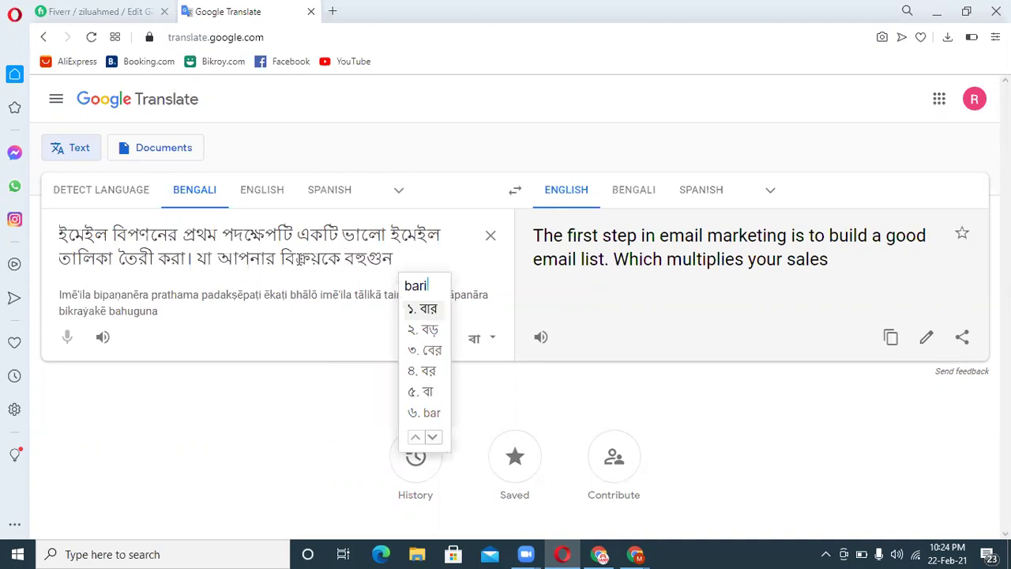
text(e)
key(space)
text(tul)
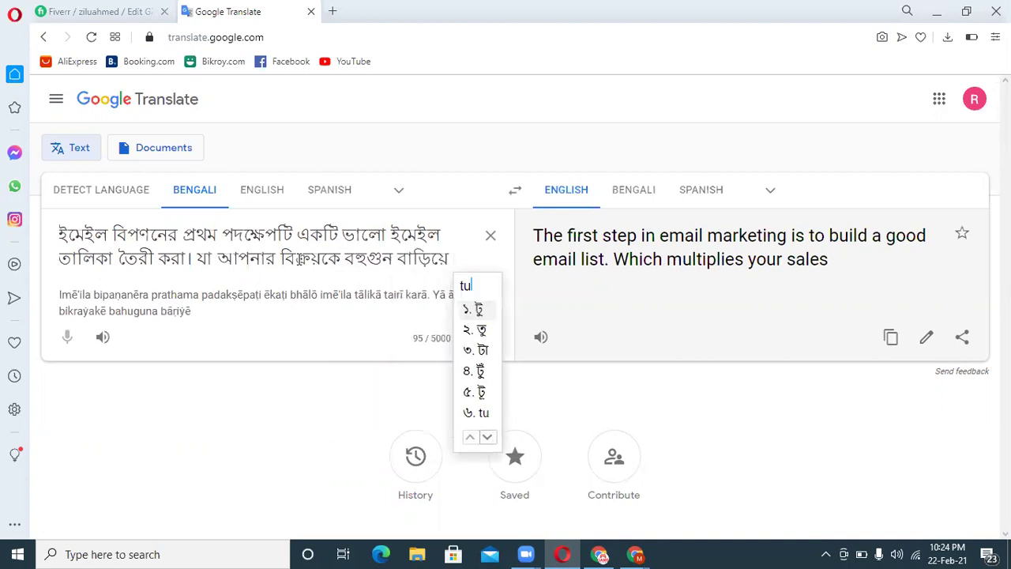
text(be)
key(space)
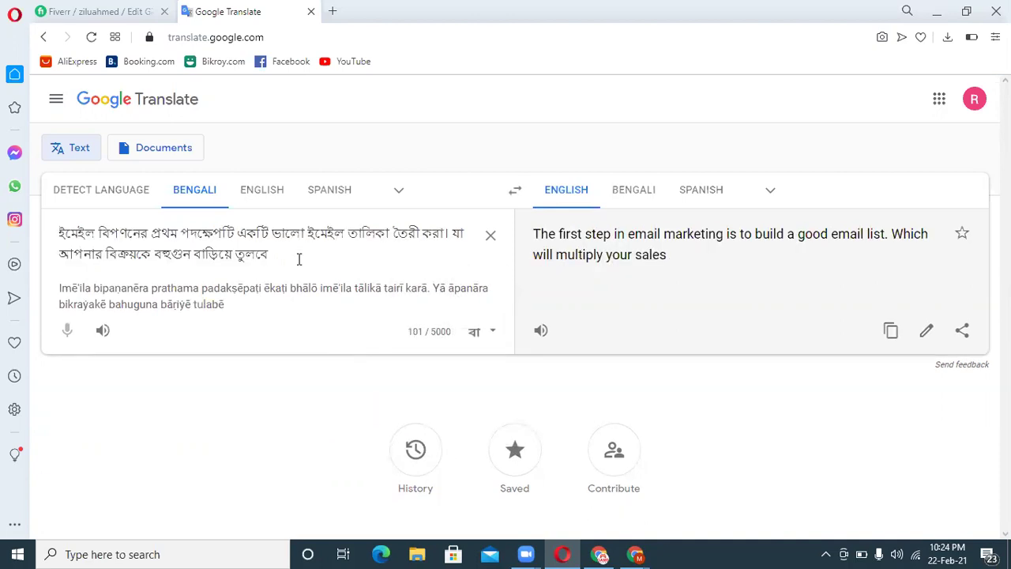
key(space)
Step: Start a third Bengali sentence with "ইমেইল বিপণনের", correcting the spelling of the second word
text(email)
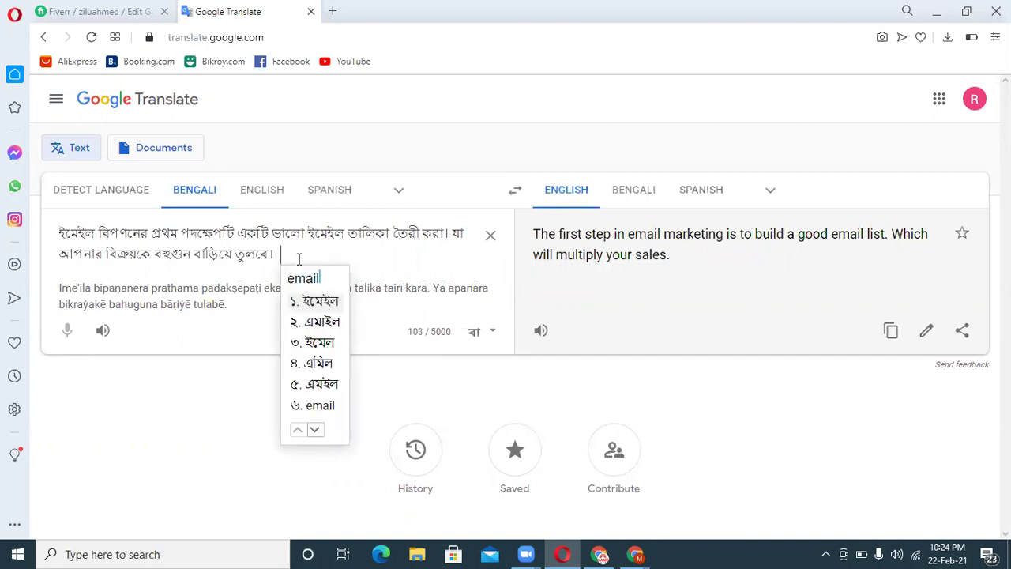
key(space)
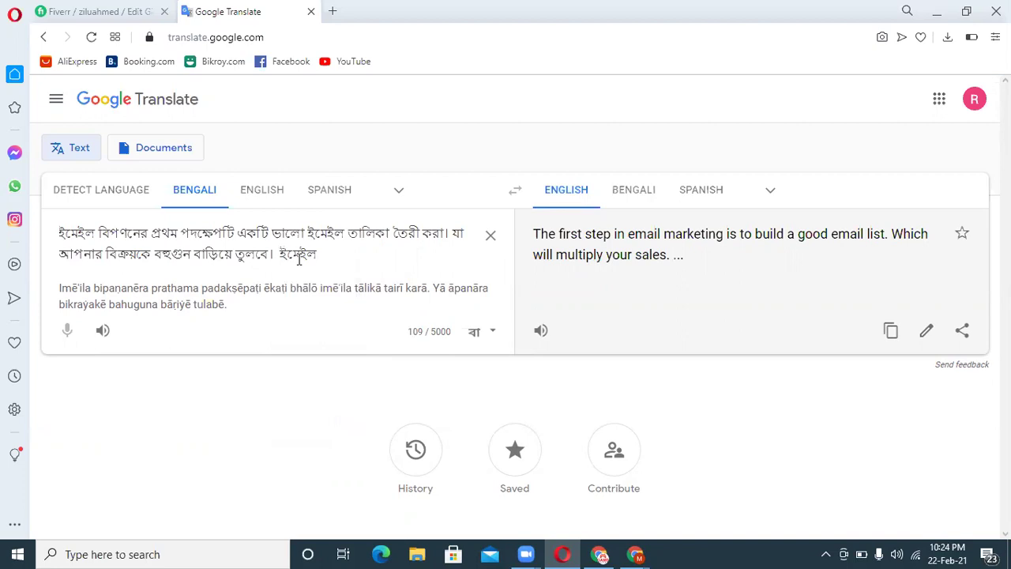
text(bipon)
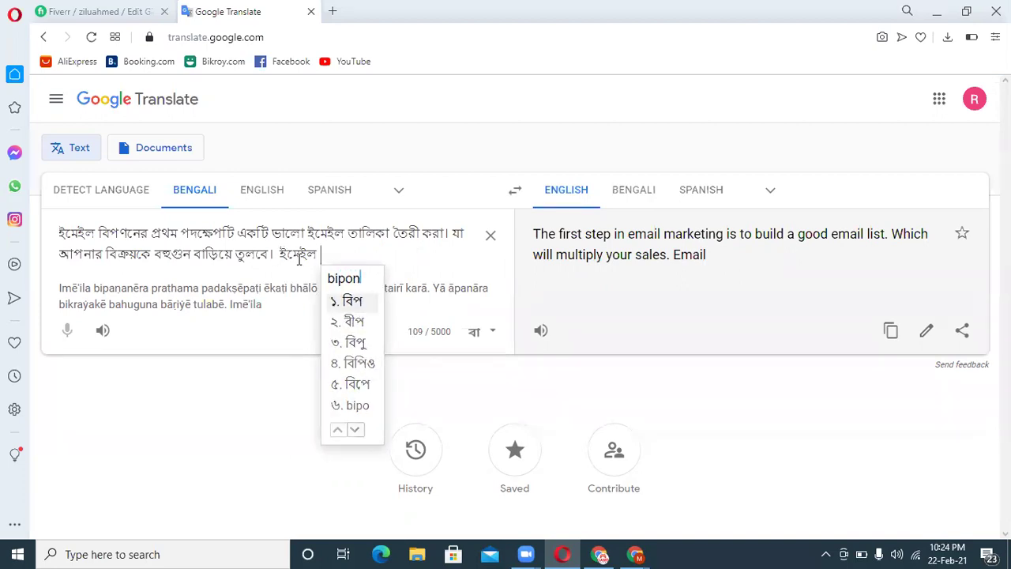
text(ere)
key(BackSpace)
key(BackSpace)
key(BackSpace)
text(o)
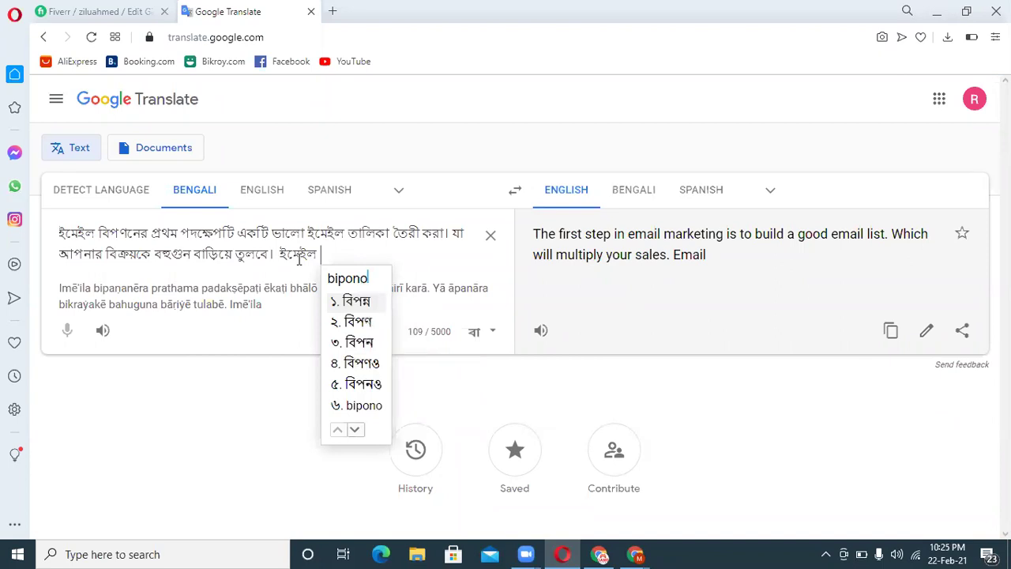
text(ner)
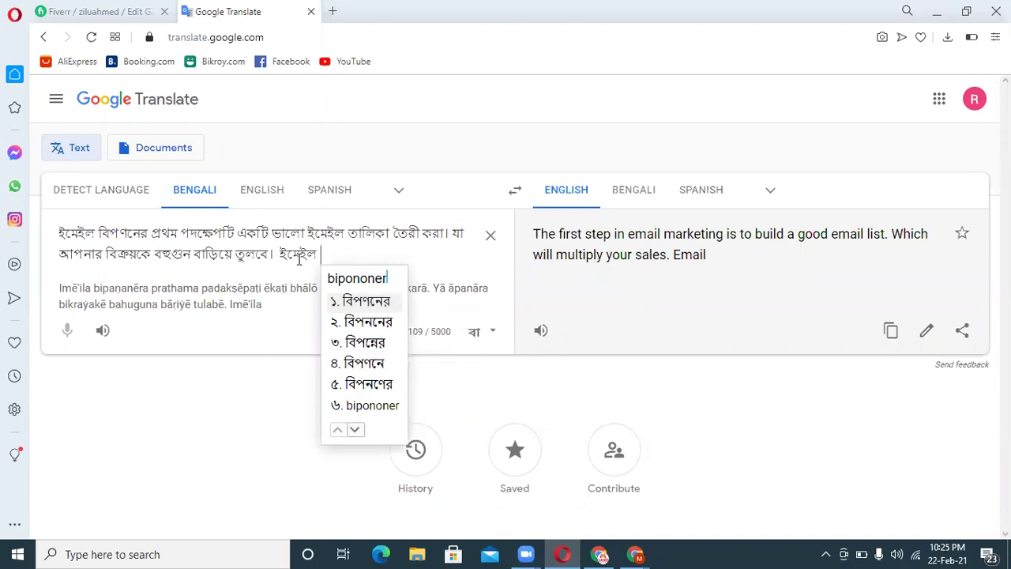
key(space)
Step: Continue the third Bengali sentence of the source text with "প্রদান সুবিধা হলো"
text(prodan)
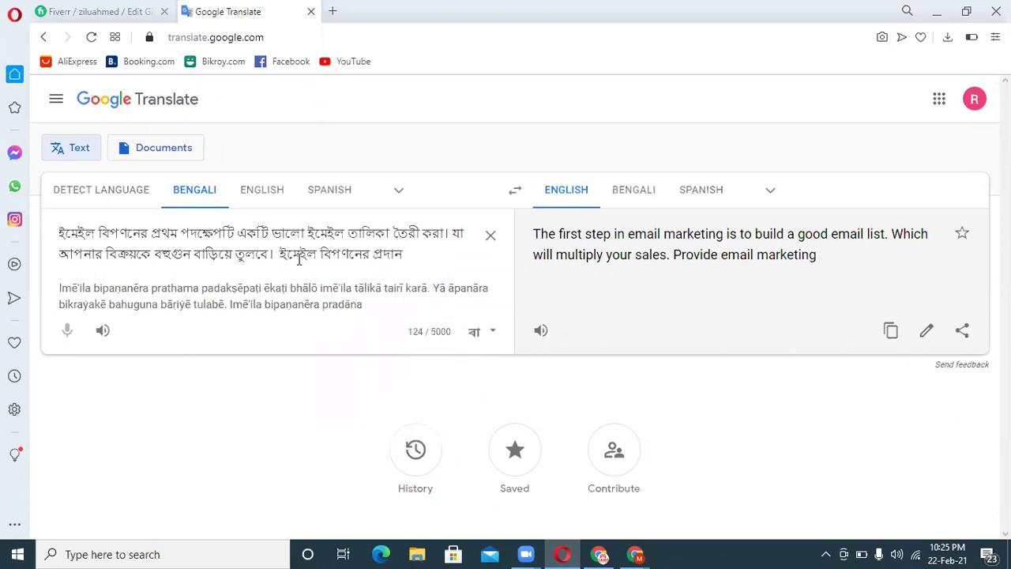
text(subid)
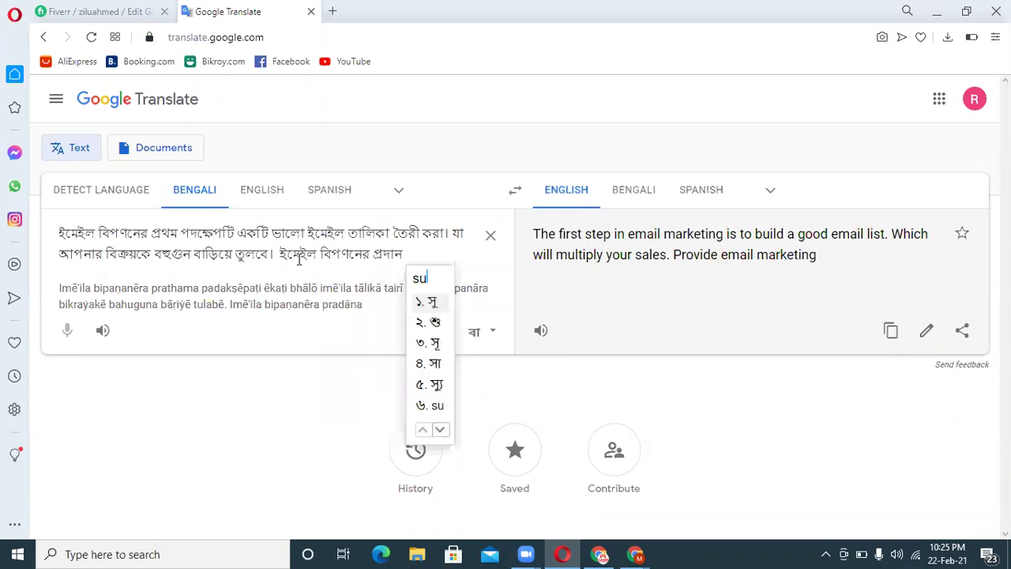
text(ha ho)
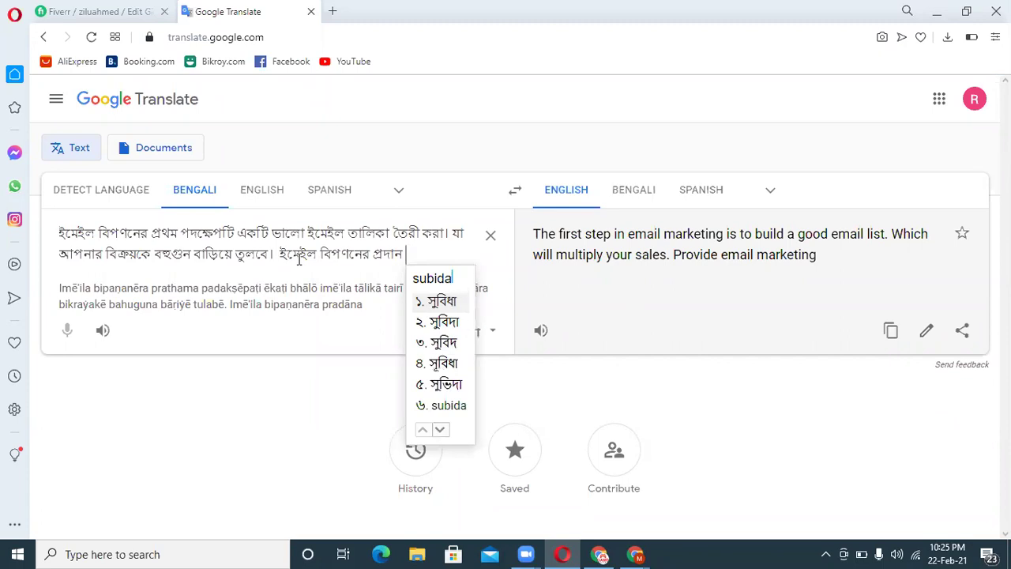
text(lo)
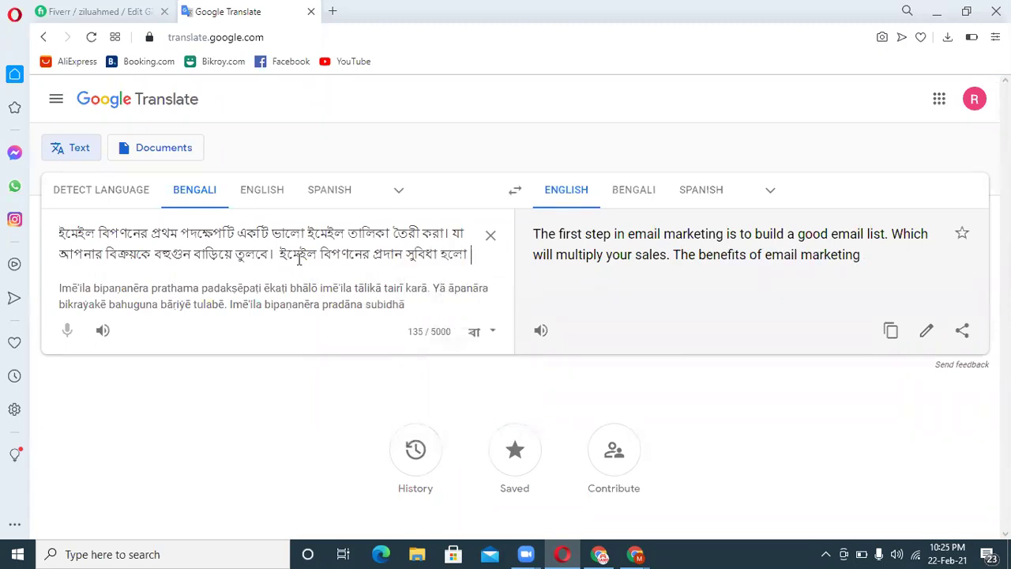
Step: Finish the third Bengali sentence with "বিজ্ঞাপন গুলি সরাসরি গ্রাহকের ইনবক্সে যায়।"
text( bigga)
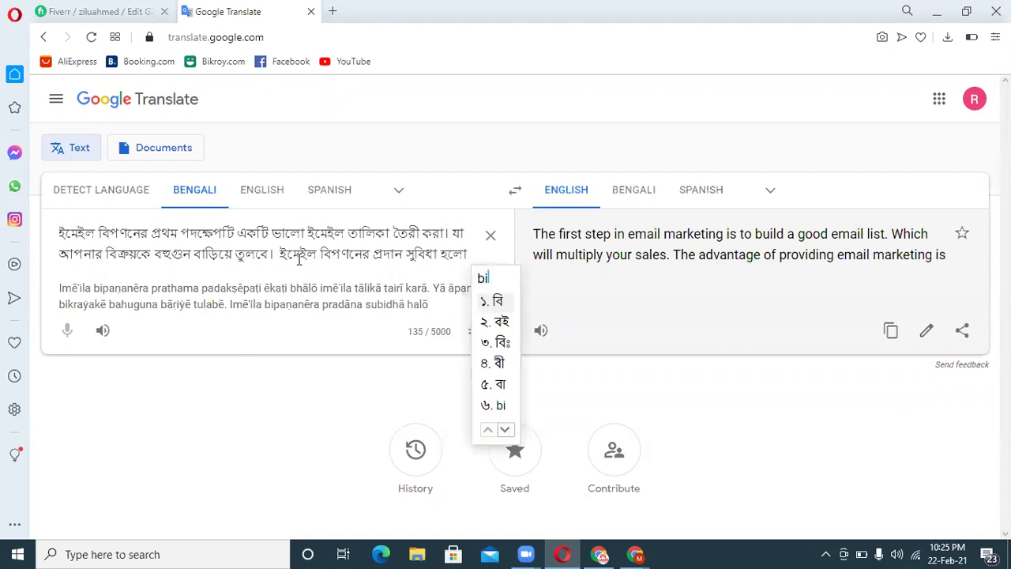
text(pon)
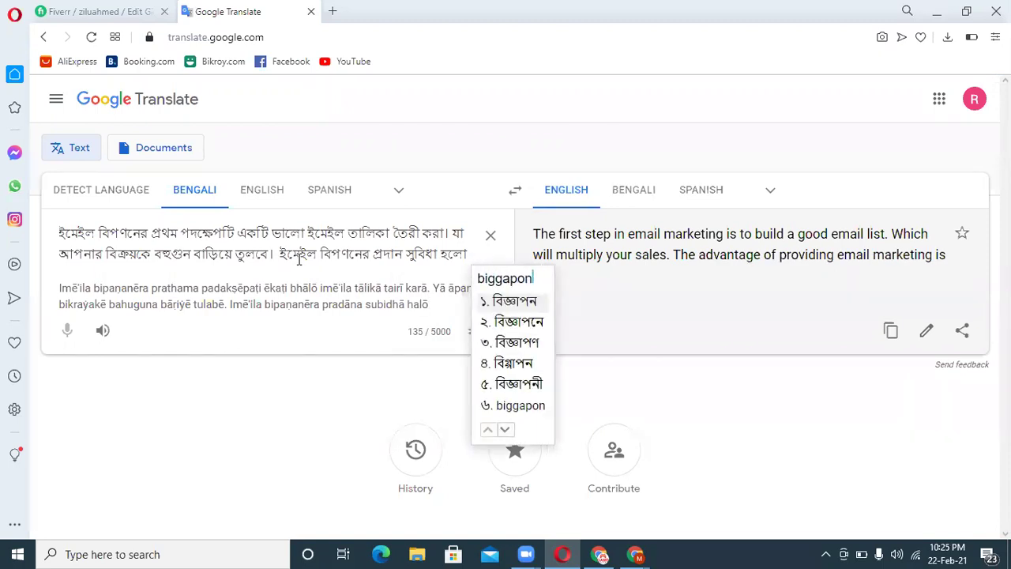
text( guli)
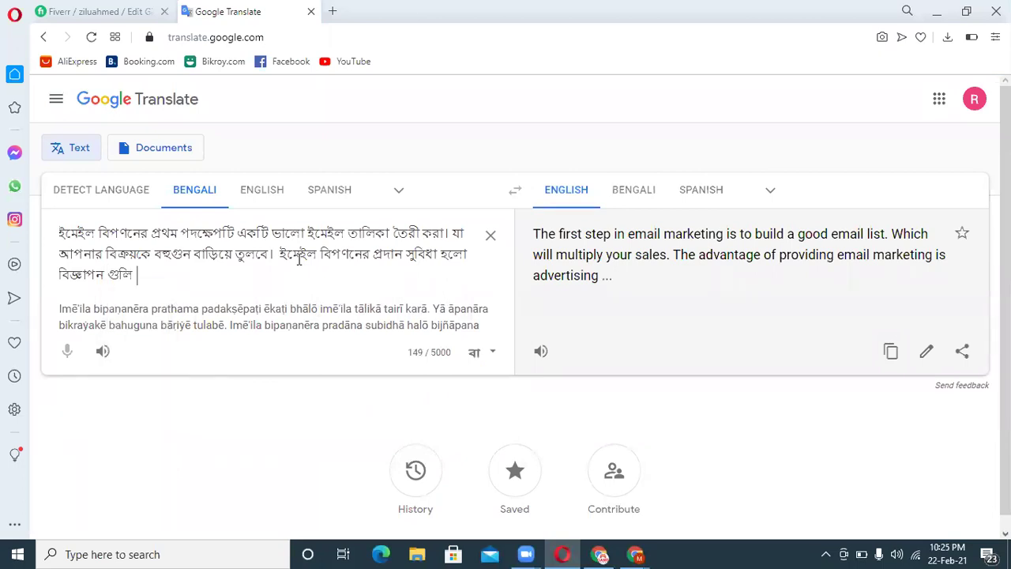
text( sorasor)
key(BackSpace)
text(ri grahoker)
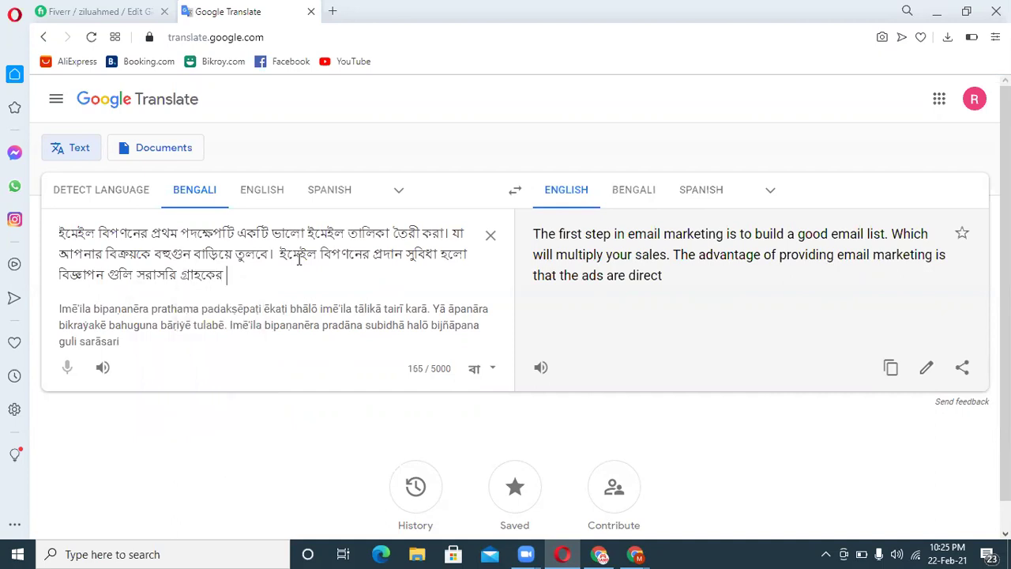
text( inbo)
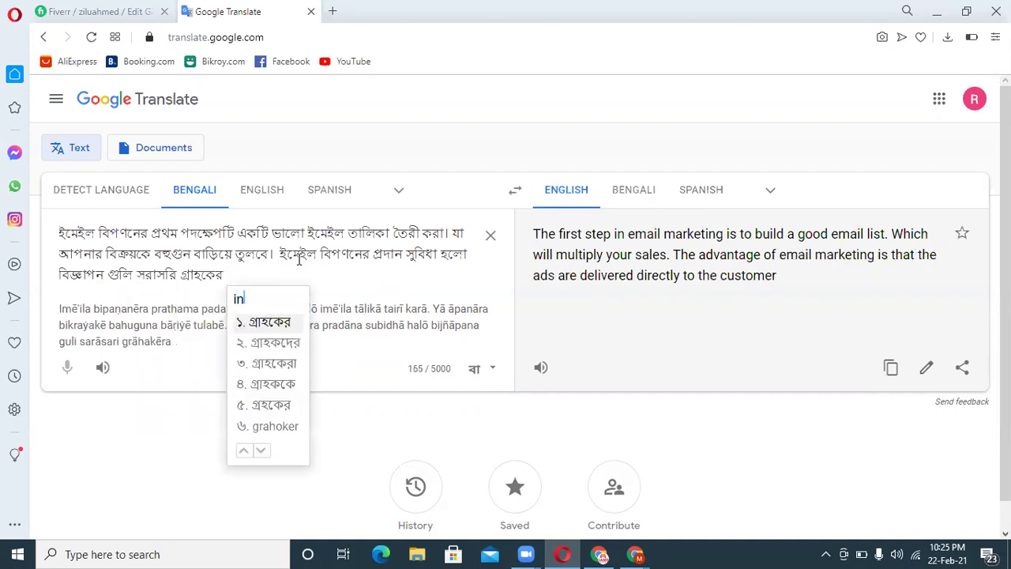
text(xe)
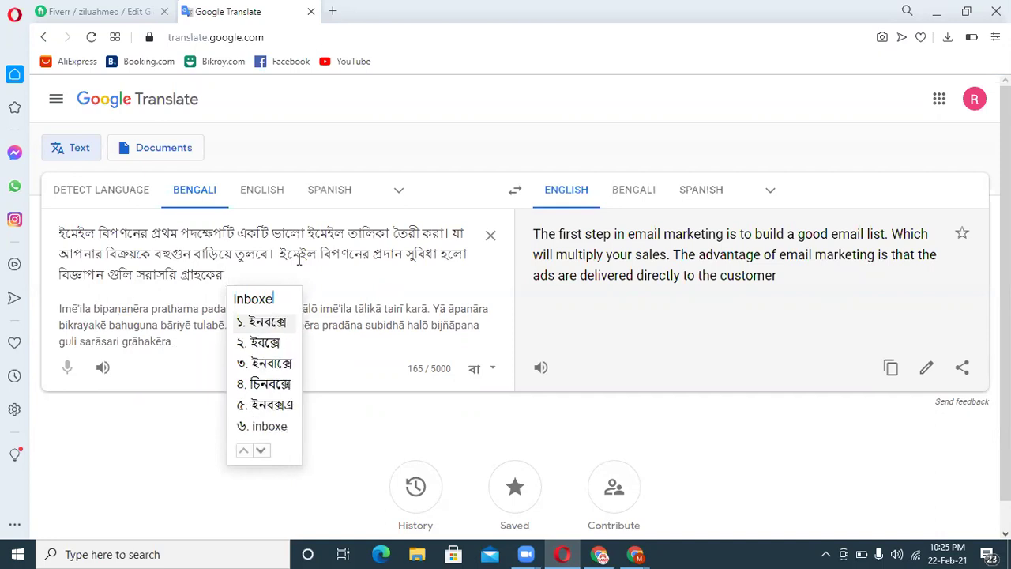
text( jay )
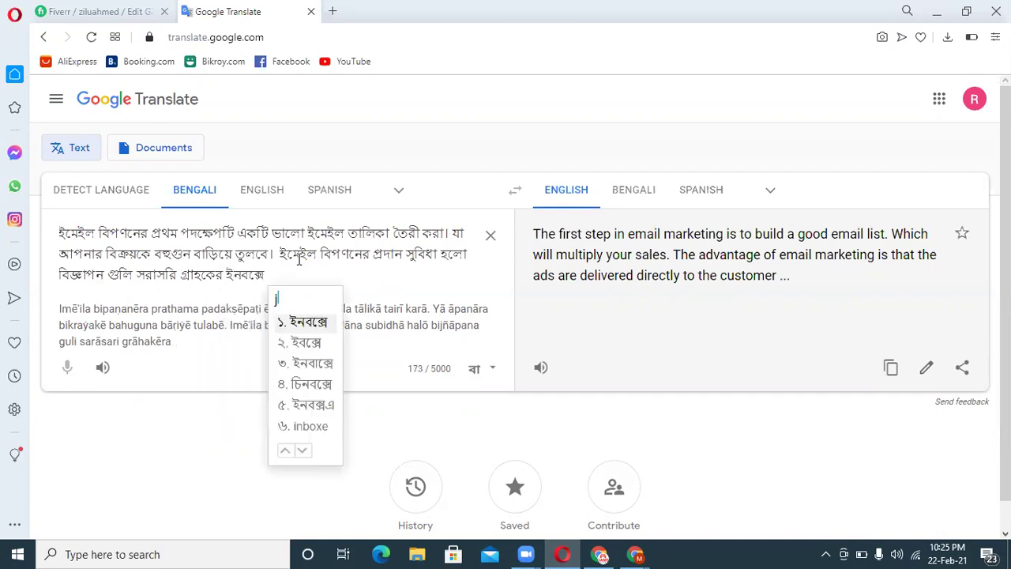
text(.)
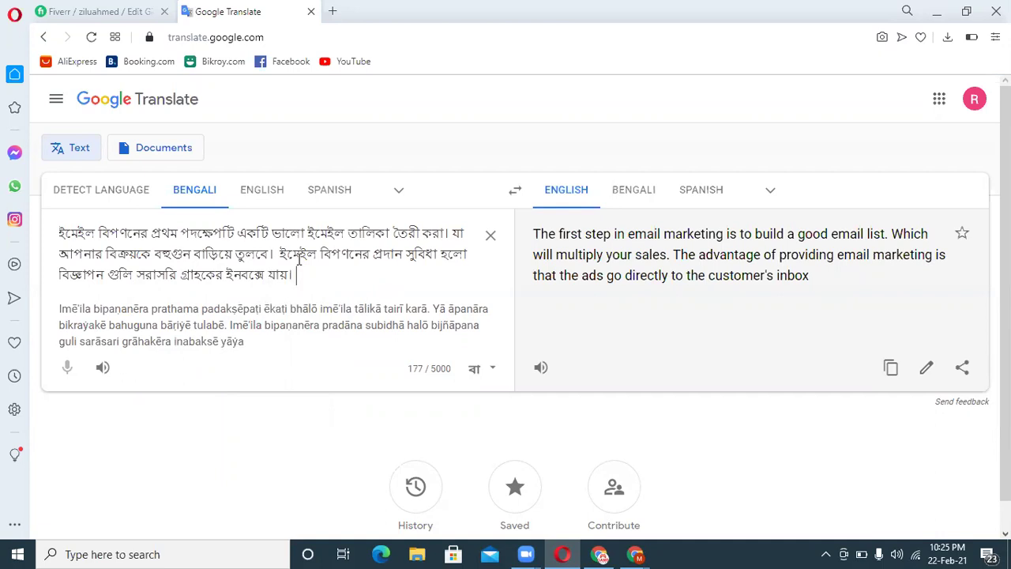
Step: Start a fourth Bengali sentence with "সুতরাং আপনার"
text(sutorang)
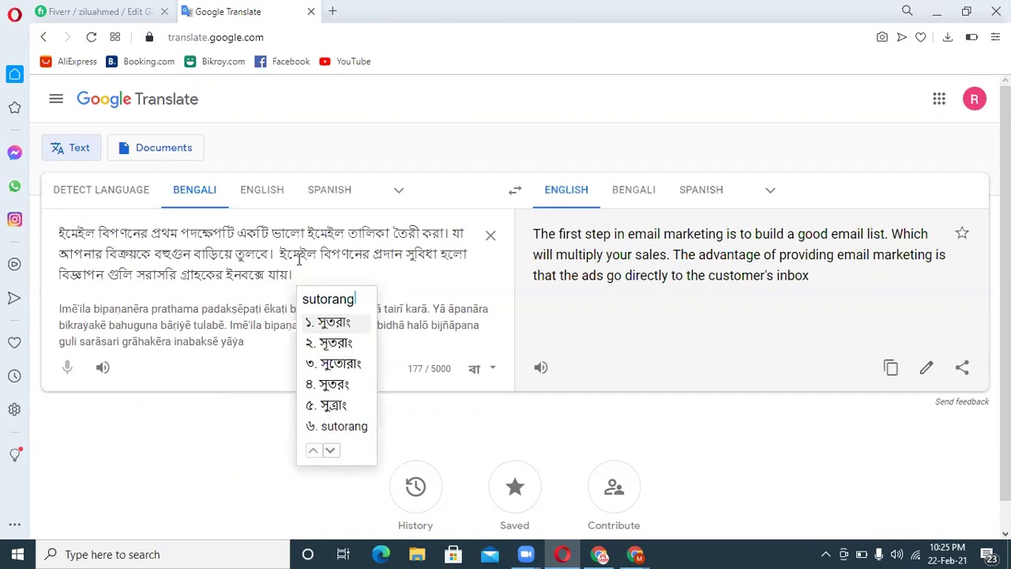
key(space)
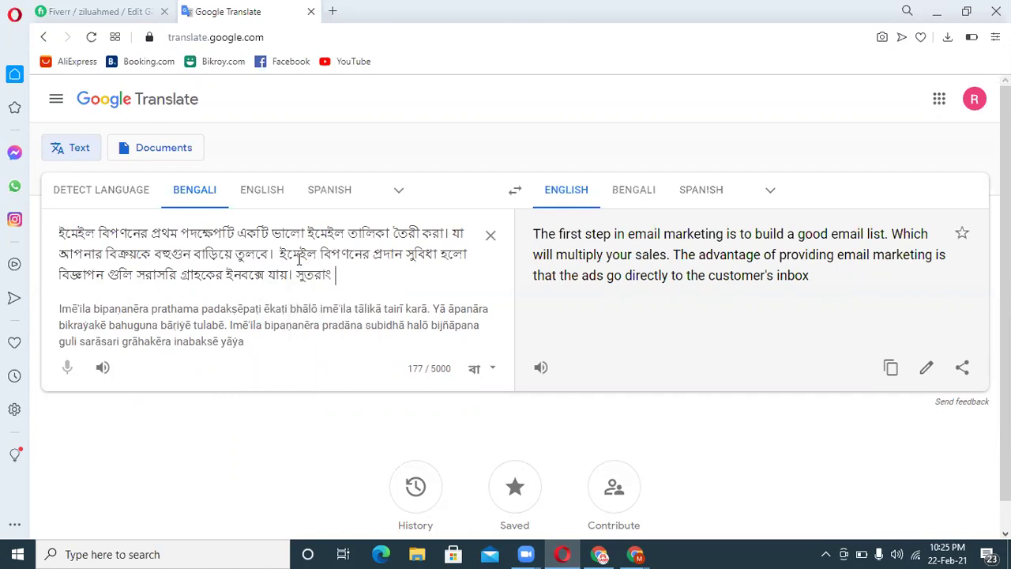
text(apnar)
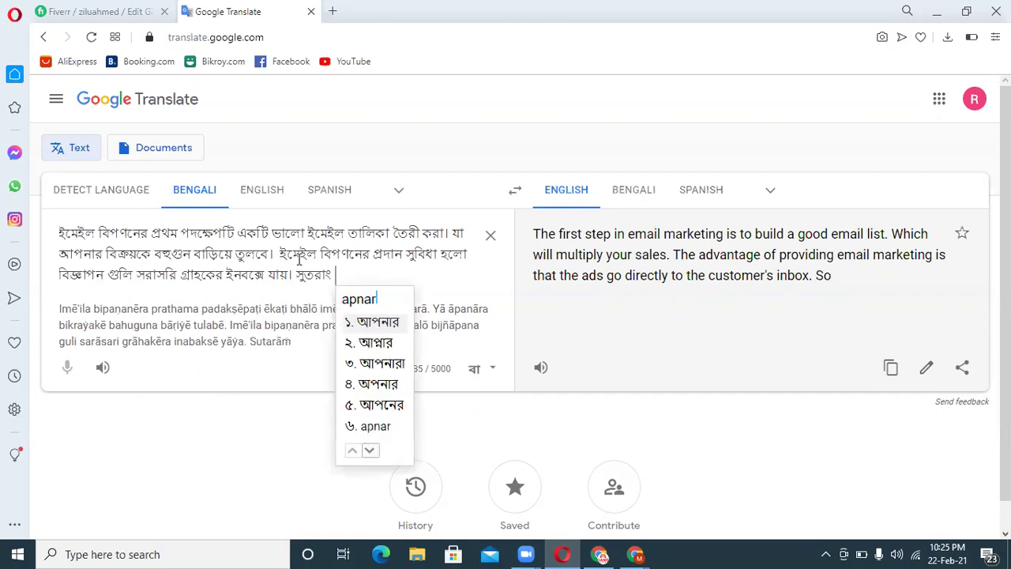
key(space)
Step: Add the word "সংক্রিয়" to the fourth sentence, reworking its phonetic spelling to "sonkriyo"
text(song)
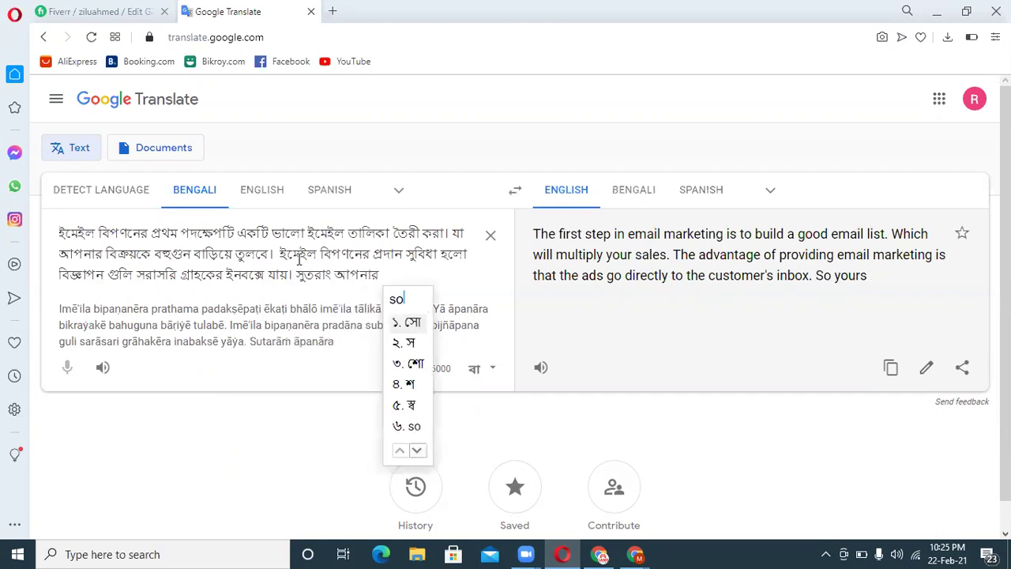
text(kiyo)
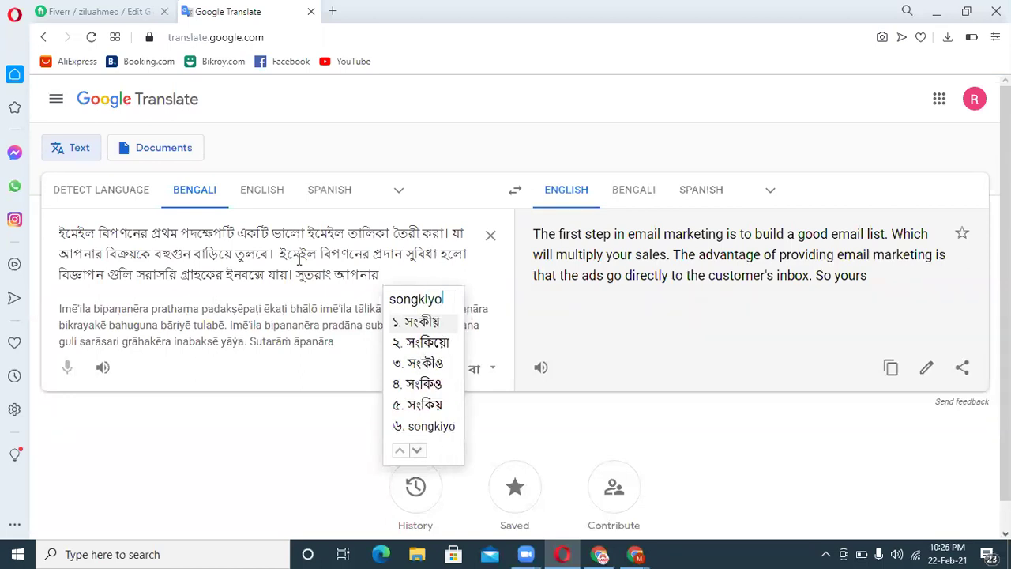
key(BackSpace)
key(BackSpace)
key(BackSpace)
key(BackSpace)
key(BackSpace)
text(kiyo)
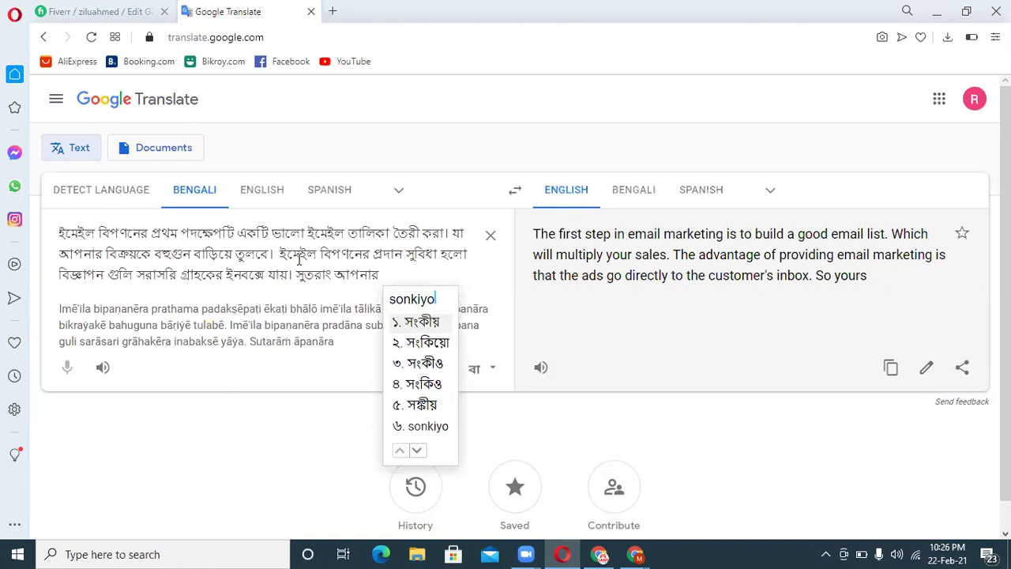
key(BackSpace)
key(BackSpace)
key(BackSpace)
text(riyo)
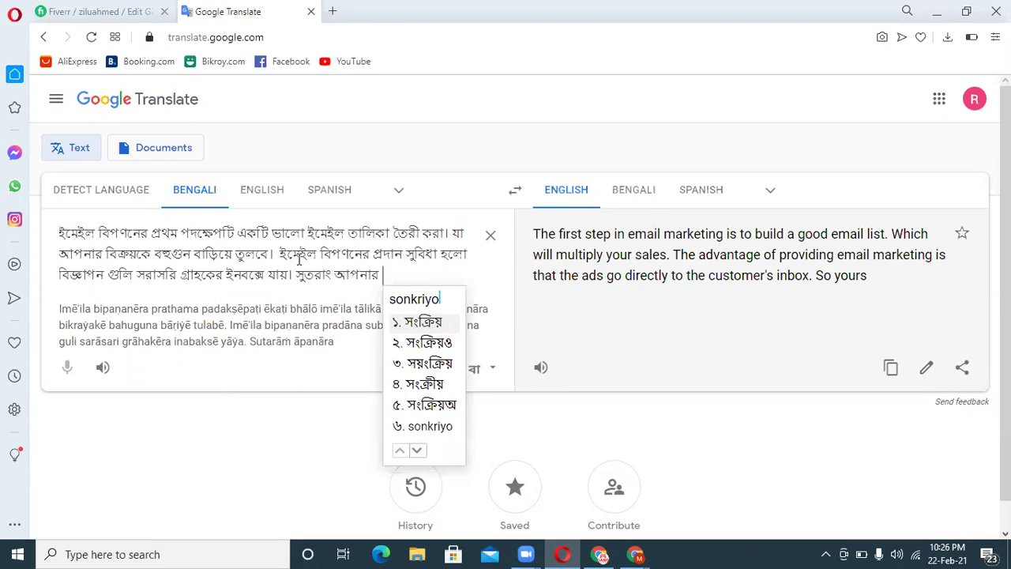
Step: Finish the fourth sentence with "এবং বৈধ ইমেইল দরকার।", choosing the suggested spelling "বৈধ" for the second word
text( ebo )
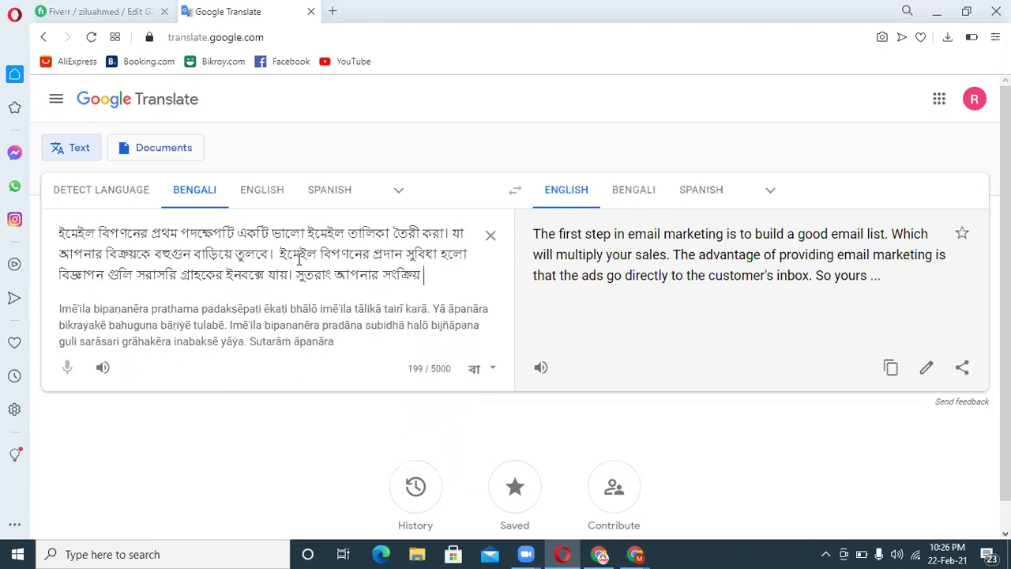
text(boido)
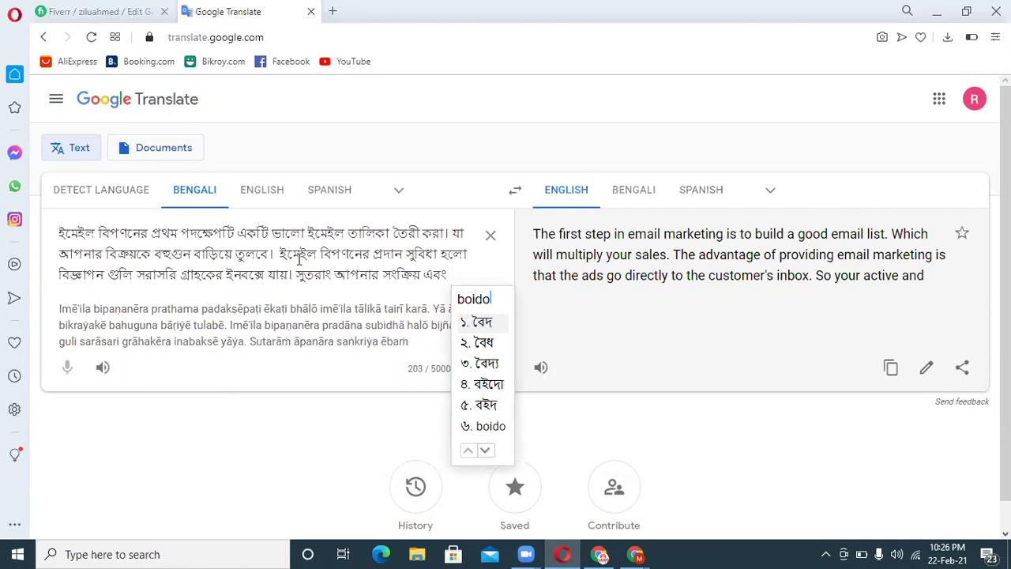
key(Down)
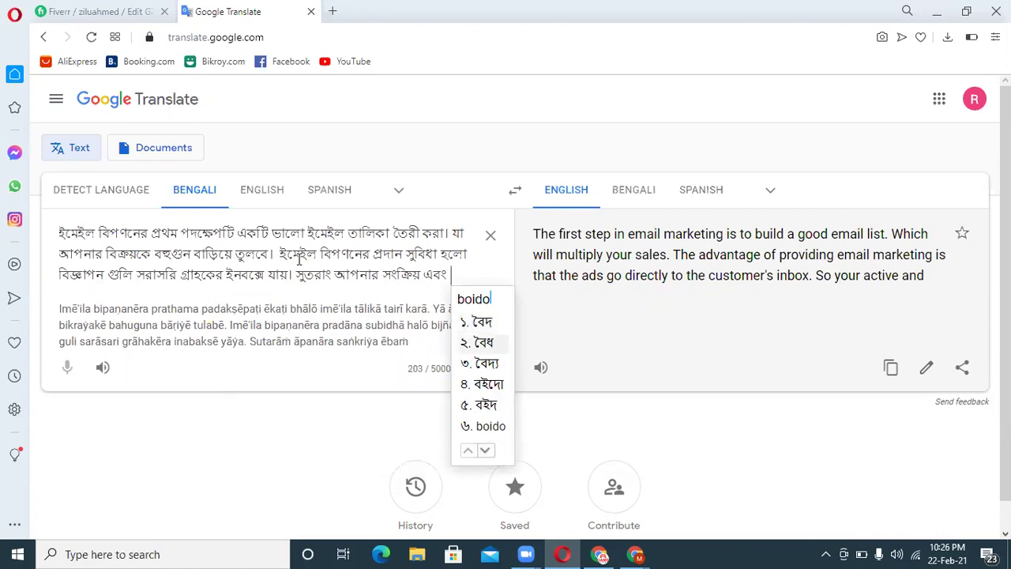
key(space)
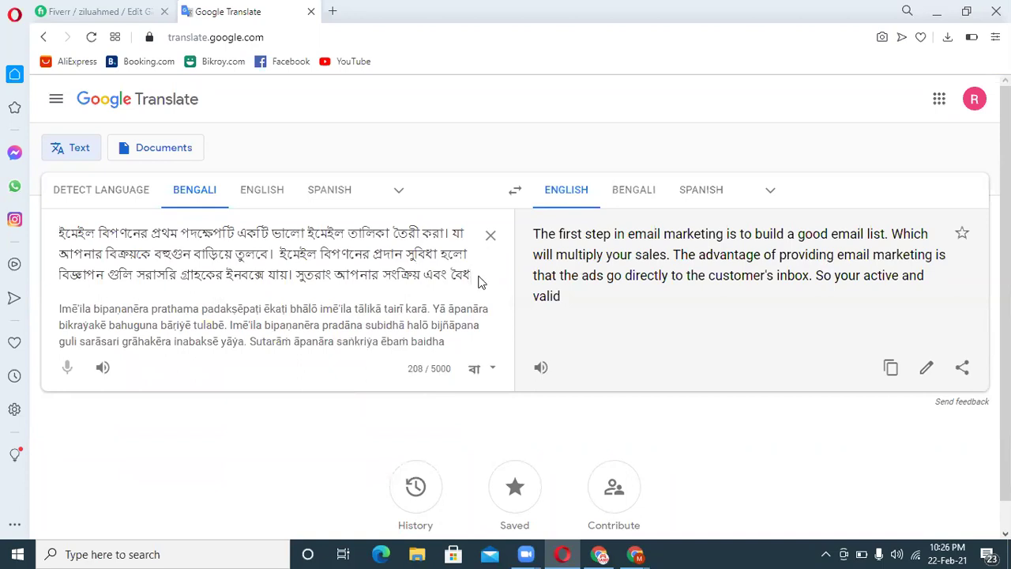
text(ema)
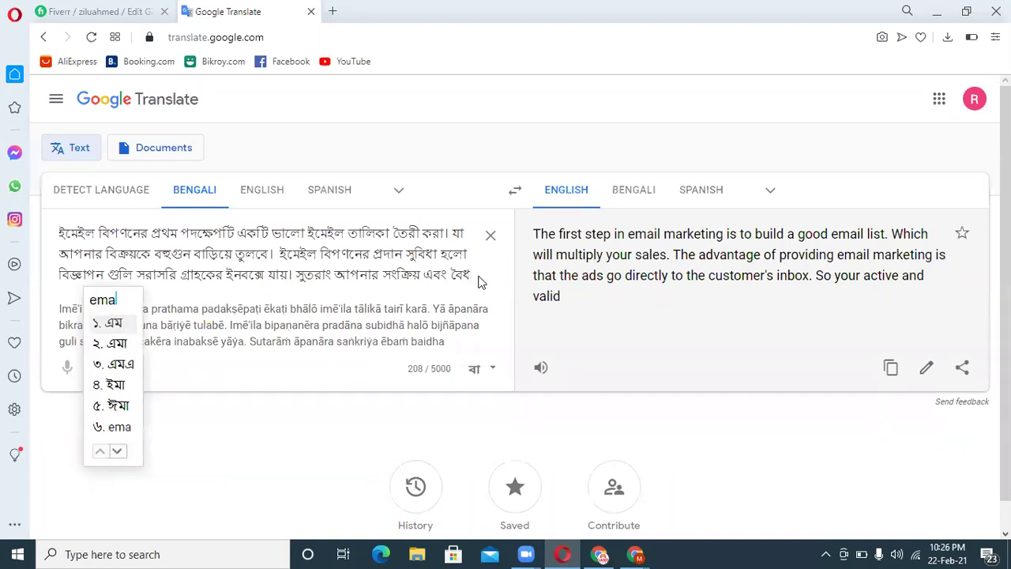
text(il dork)
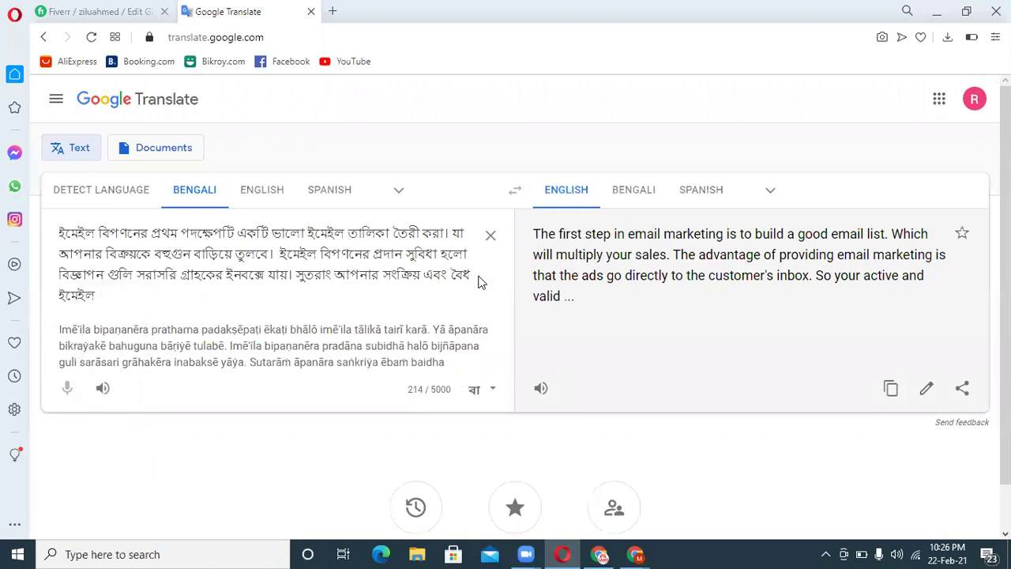
text(ar.)
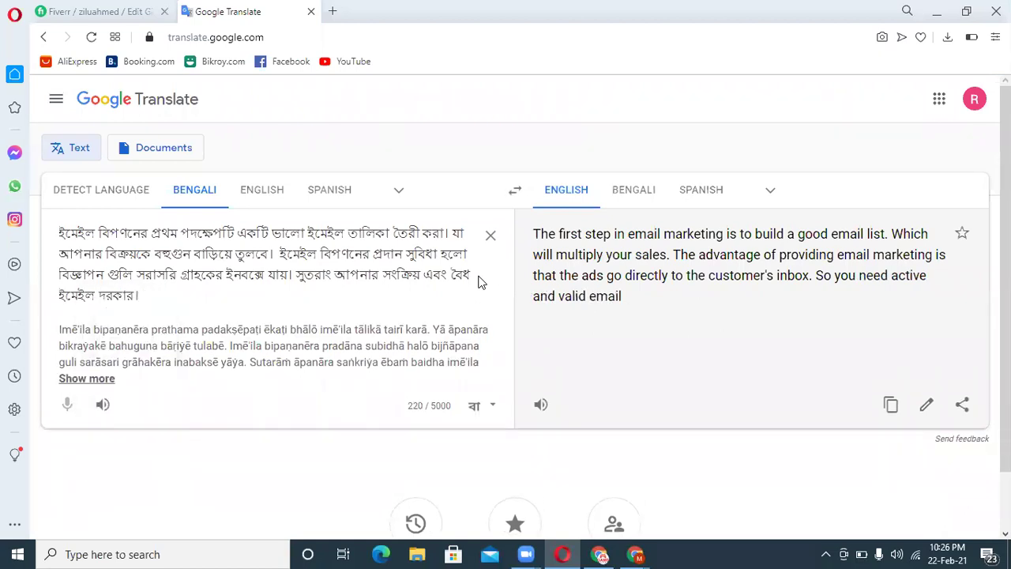
Step: Start a fifth Bengali sentence with "আমি সর্বদা", correcting the phonetic spelling of the second word to "sorboda"
text( ami sordo)
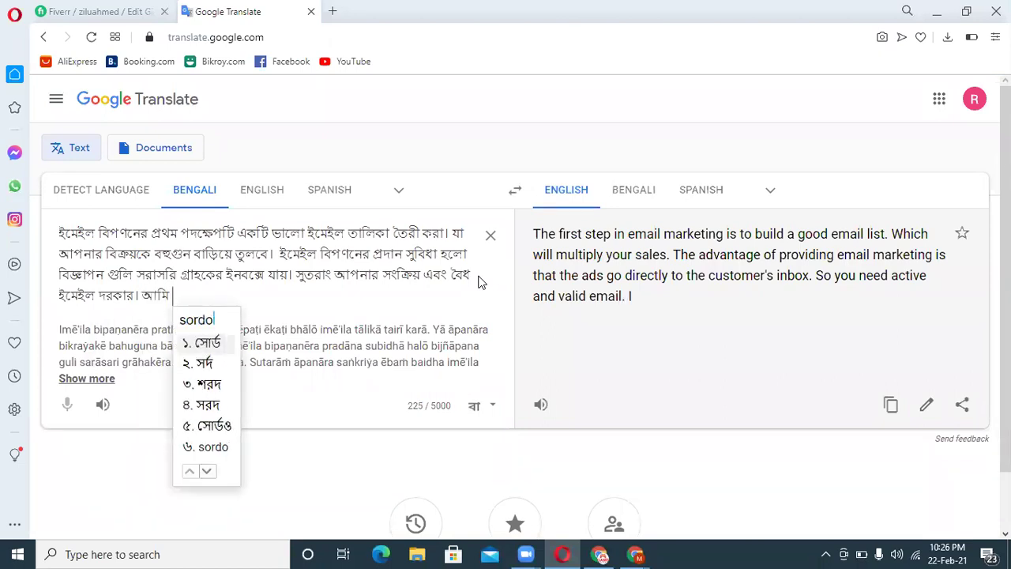
text(da)
key(BackSpace)
key(BackSpace)
key(BackSpace)
key(BackSpace)
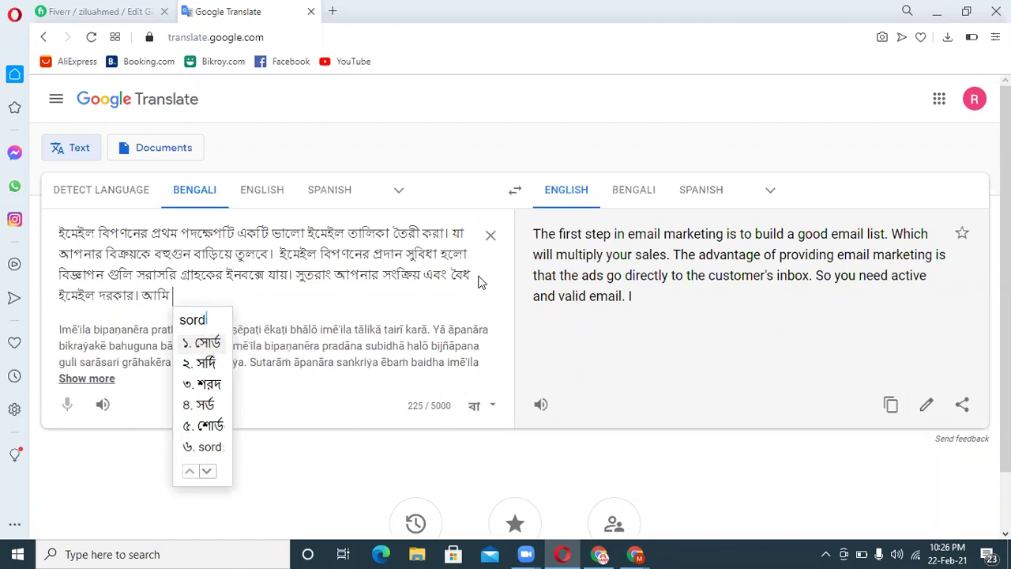
text(boda)
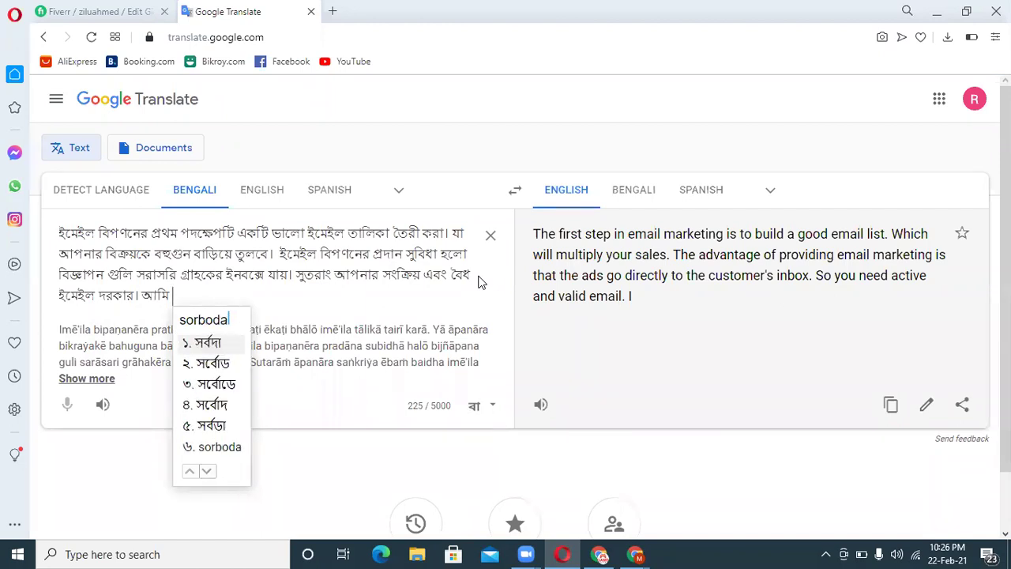
key(space)
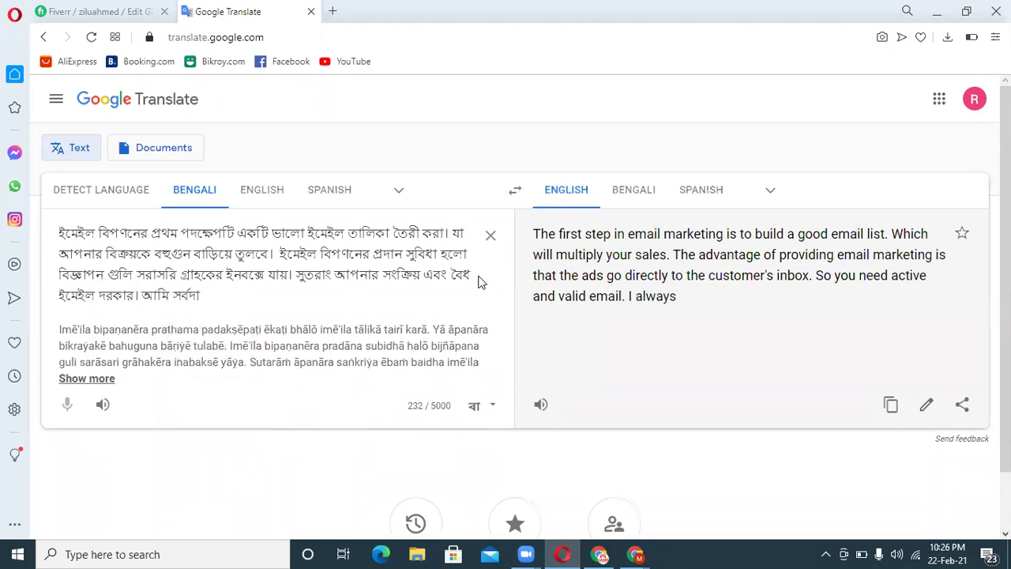
Step: Continue the fifth Bengali sentence with "উচ্চ মানের", correcting the phonetic spelling of the first word to "uccho"
text(ucho)
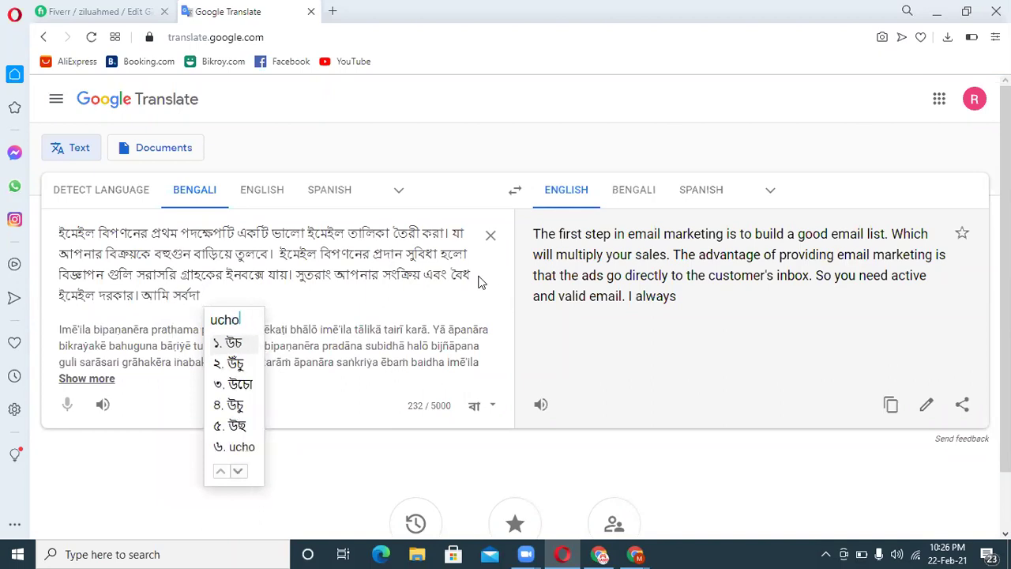
key(BackSpace)
key(BackSpace)
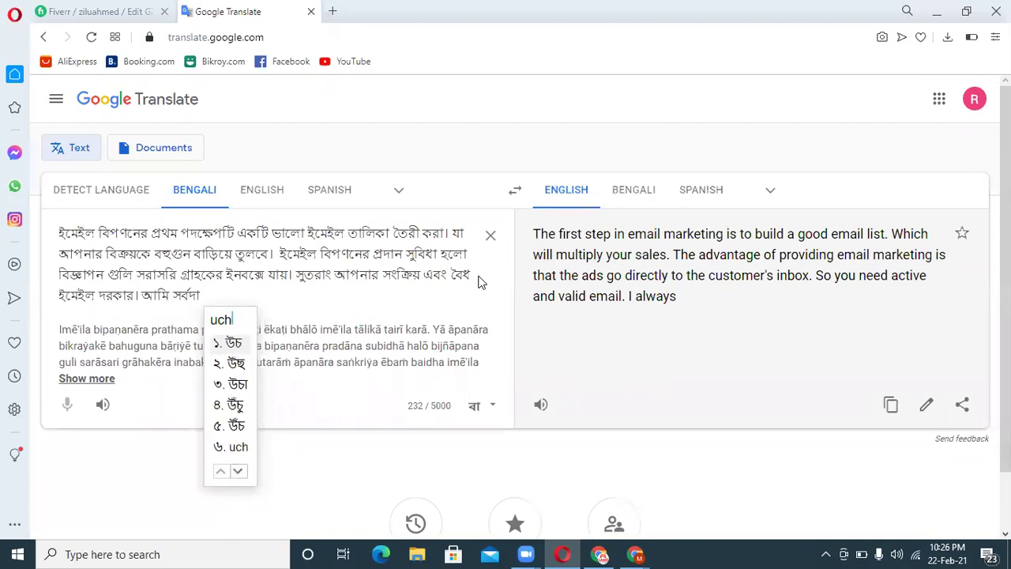
text(cho)
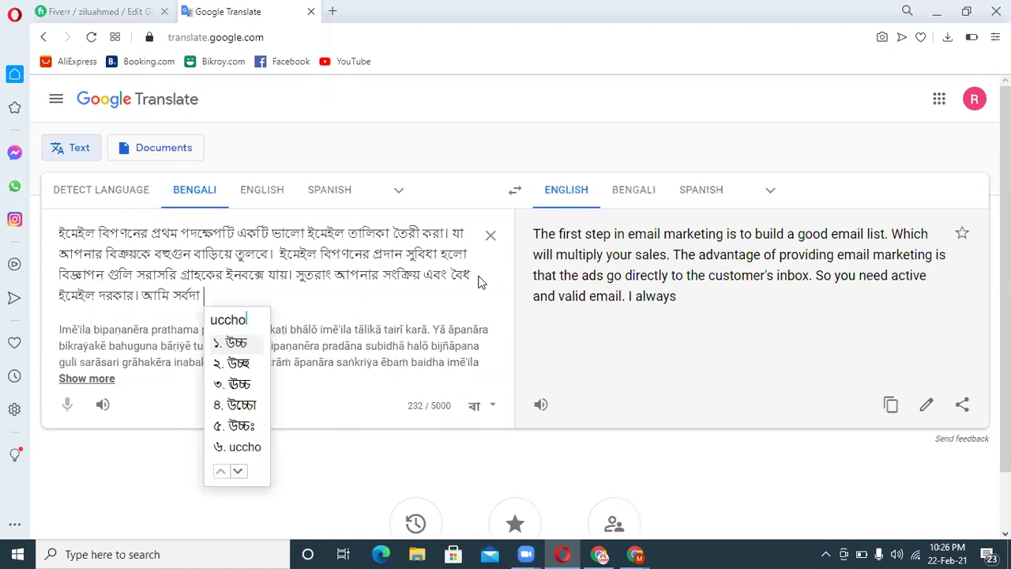
text( maner)
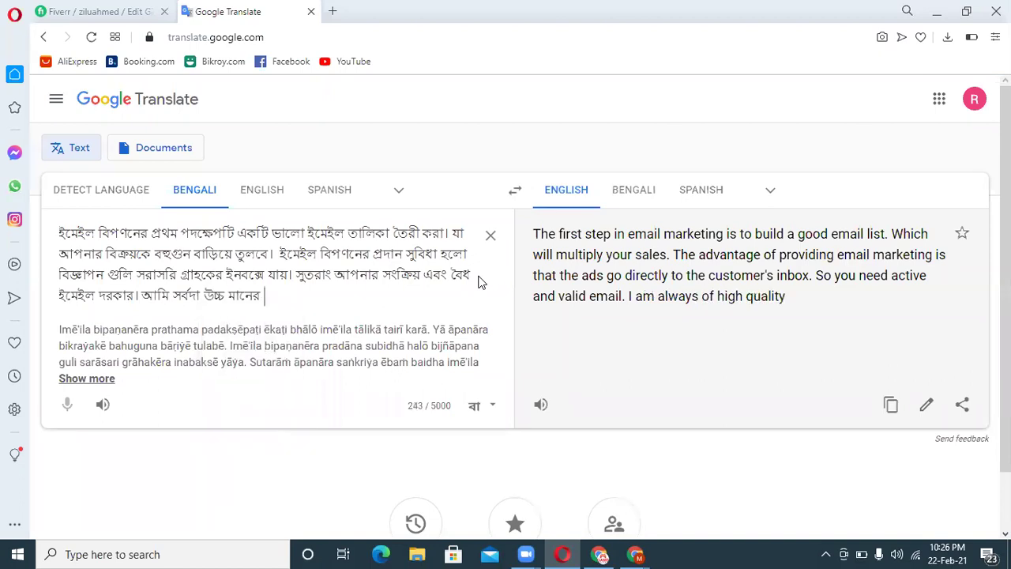
Step: Add the words "কার্যকর সংক্রিয় ইমেইল" to the fifth Bengali sentence
text( karjok)
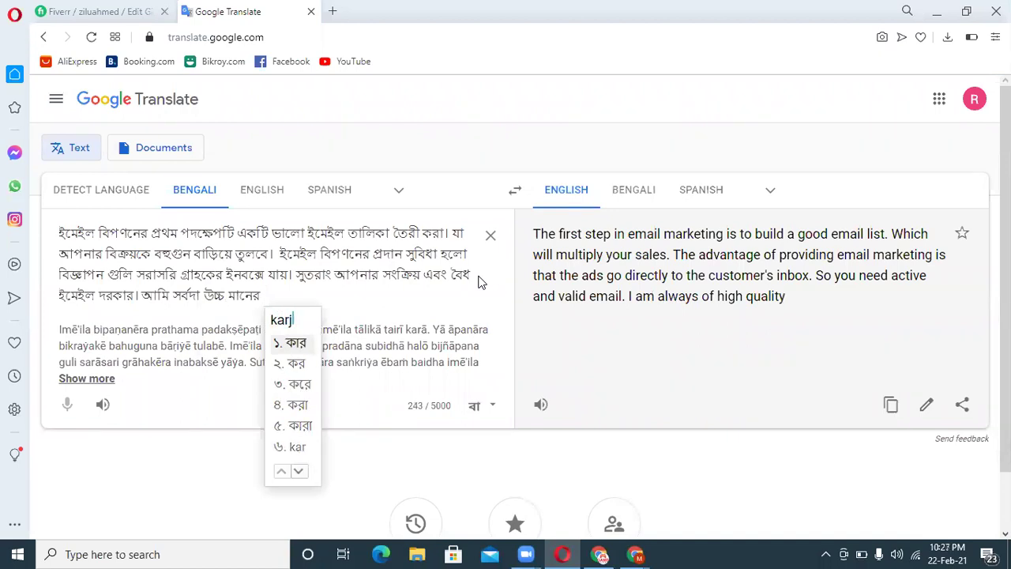
text(or)
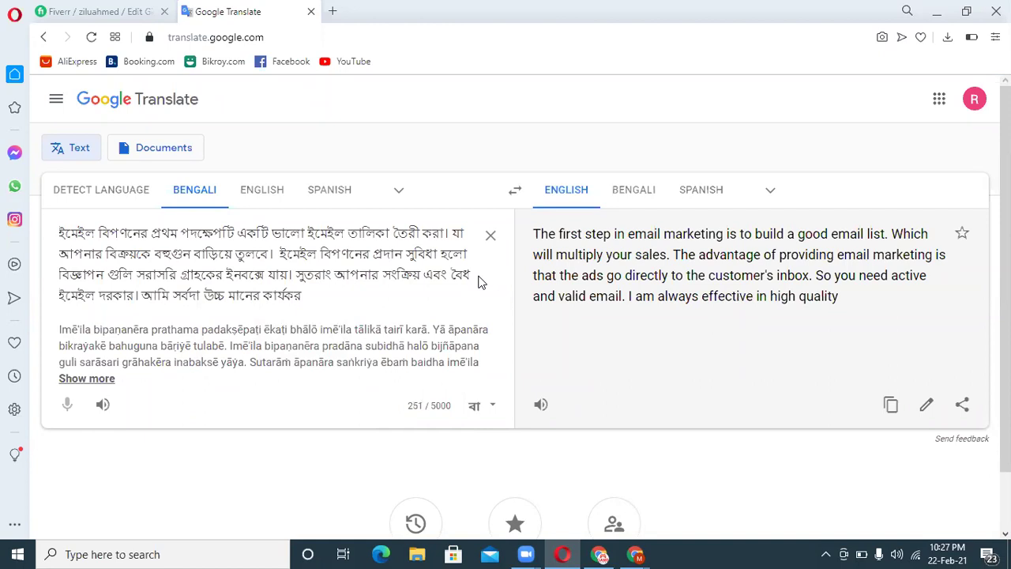
text( song)
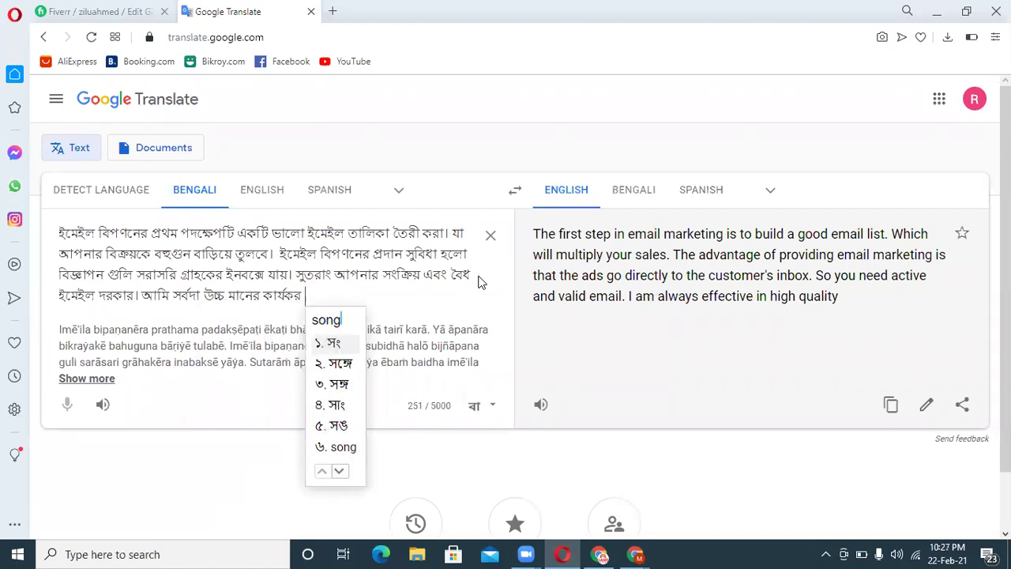
text(kriyo)
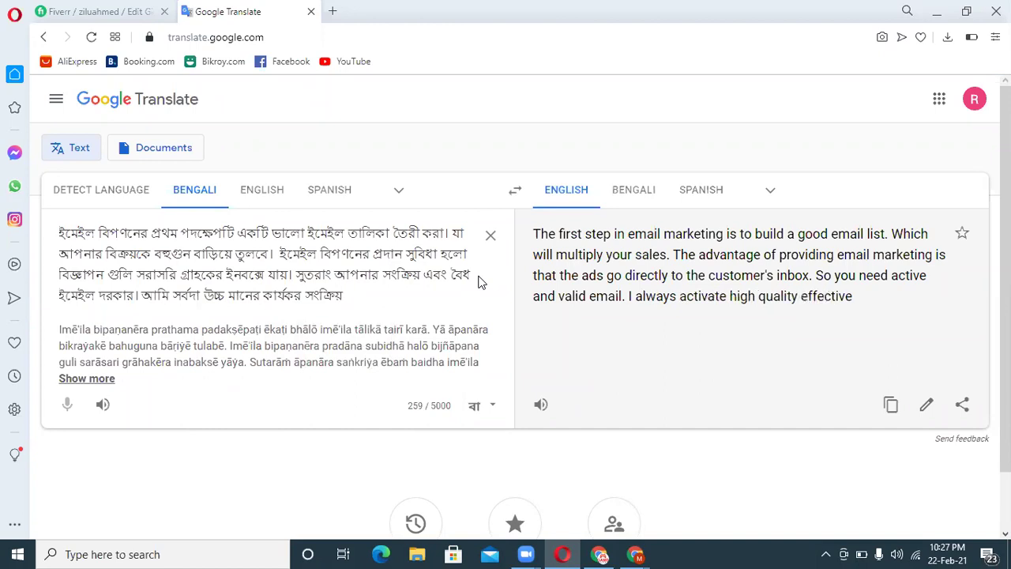
text( email)
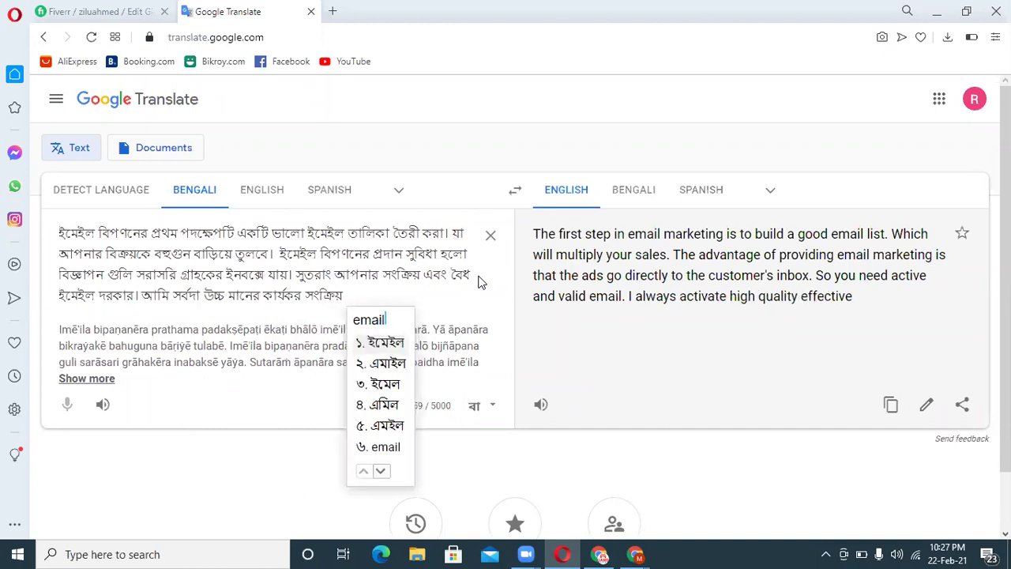
Step: Add the word "সরবরাহ" to the fifth sentence, reworking its phonetic spelling to "sorborah"
text( kor)
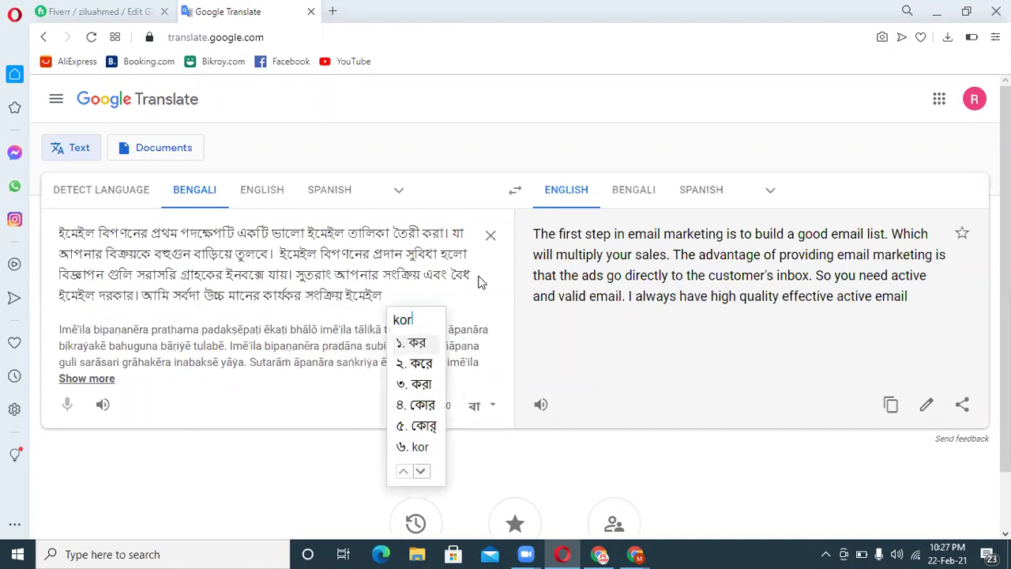
text(borah)
key(BackSpace)
key(BackSpace)
key(BackSpace)
key(BackSpace)
key(BackSpace)
key(BackSpace)
key(BackSpace)
key(BackSpace)
text(sprborah)
key(BackSpace)
key(BackSpace)
key(BackSpace)
key(BackSpace)
key(BackSpace)
key(BackSpace)
key(BackSpace)
text(orborah)
key(space)
Step: Finish the fifth Bengali sentence with "করে দিবো।"
text(kore)
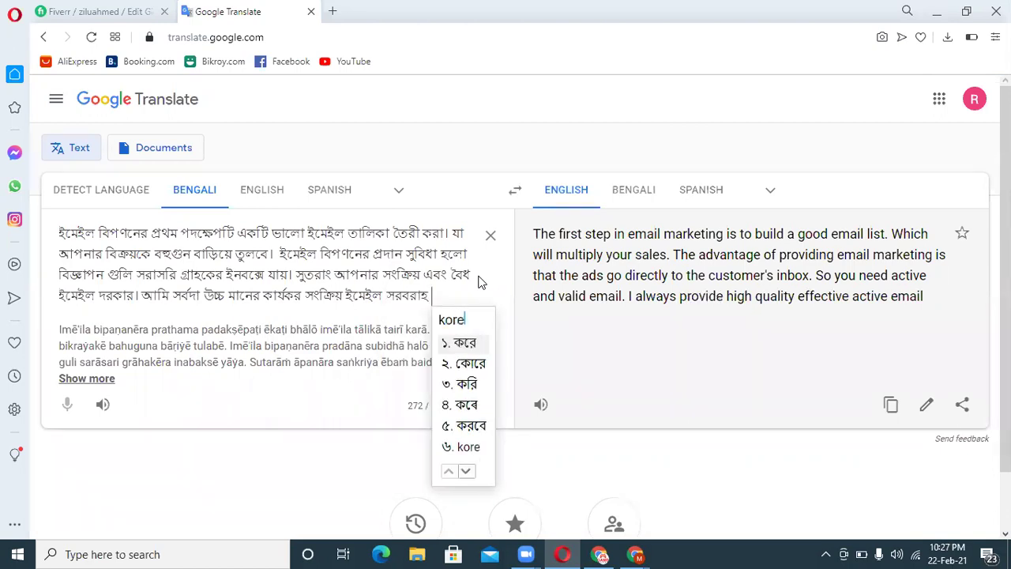
key(space)
text(dibo)
key(space)
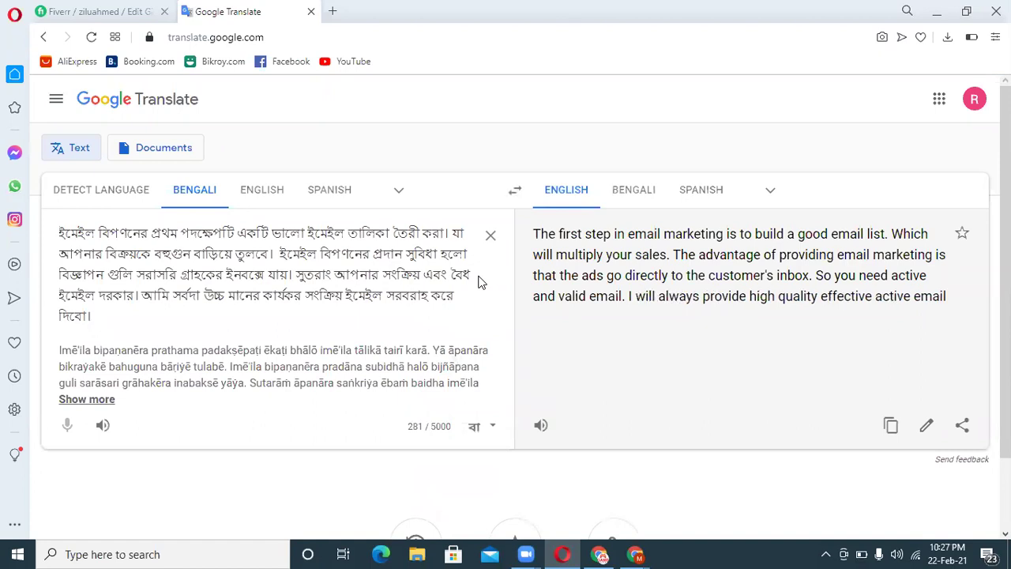
Step: Copy the English translation into the Fiverr gig description as a new paragraph and end it with a period
click(891, 425)
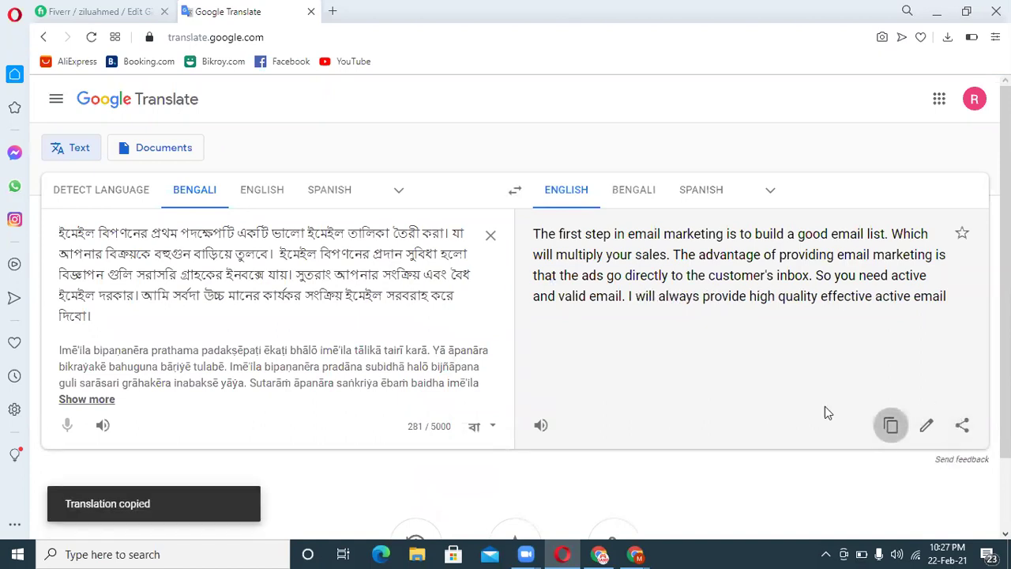
click(95, 11)
key(ctrl+v)
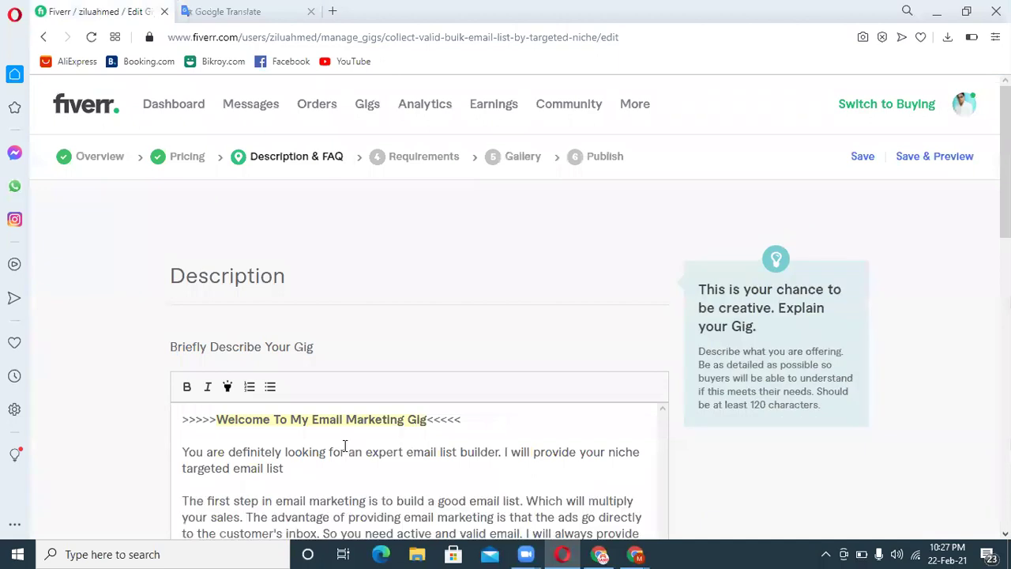
scroll(419, 401, down, 2)
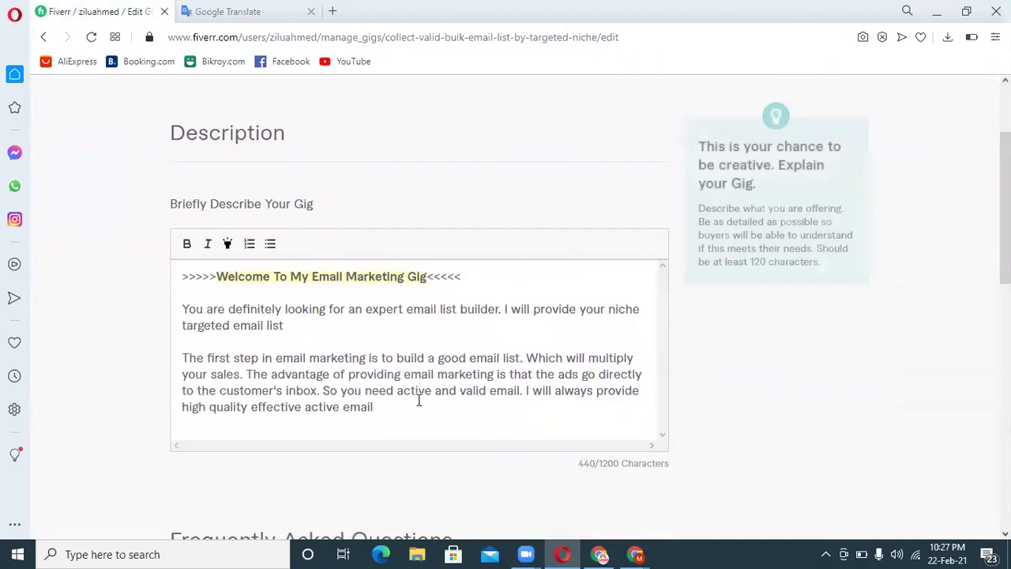
text(.)
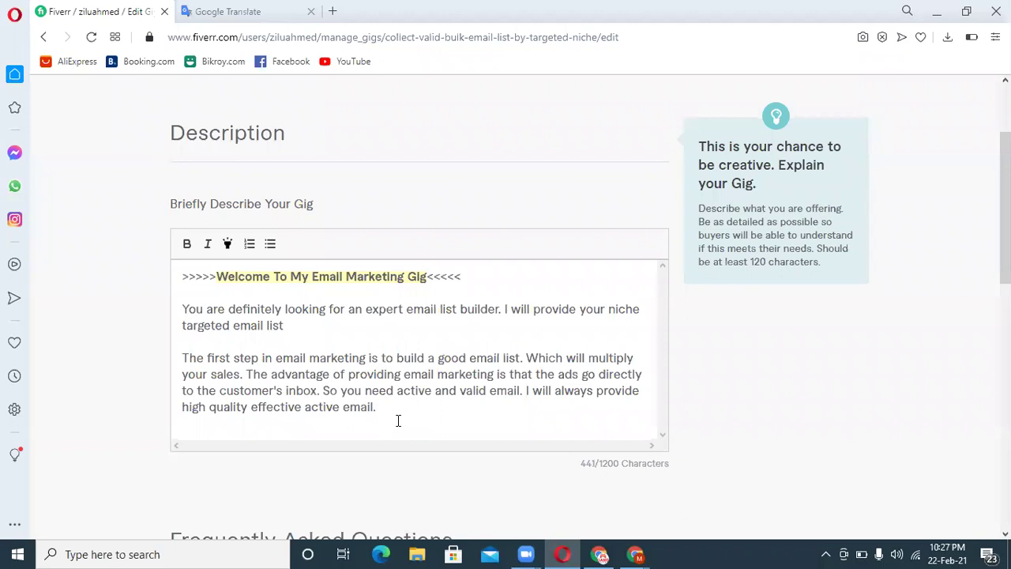
Step: Add the line "I Will Provide You:-" below the pasted paragraph, separated by a blank line, with each word capitalised
key(Return)
key(Return)
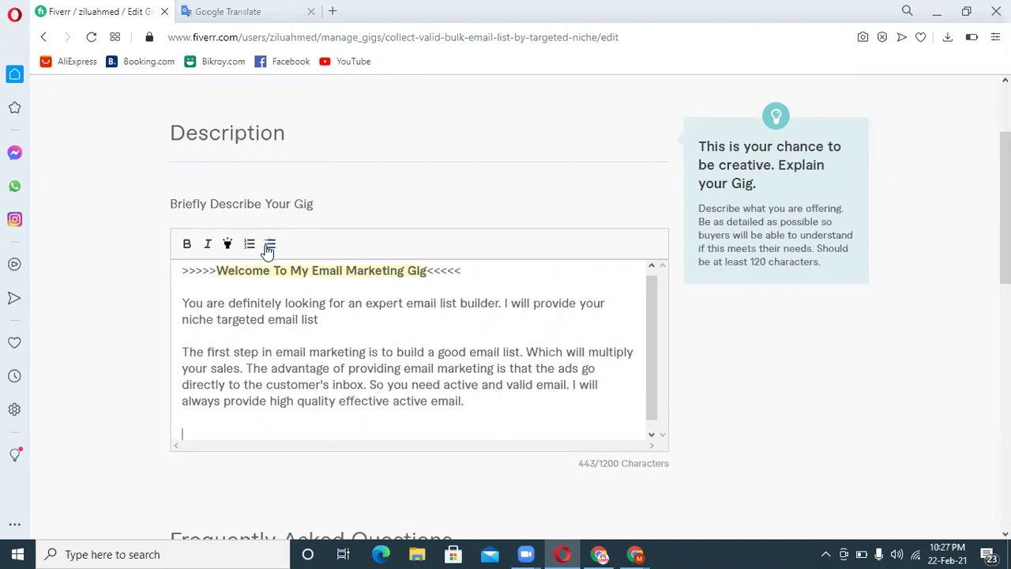
text(I will provide)
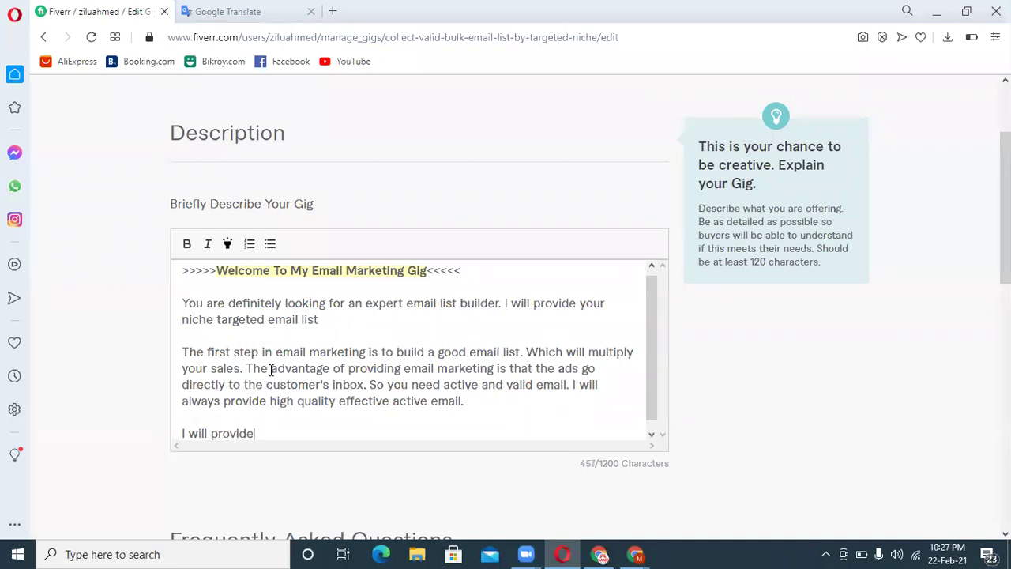
key(BackSpace)
key(BackSpace)
key(BackSpace)
key(BackSpace)
key(BackSpace)
key(BackSpace)
key(BackSpace)
key(BackSpace)
key(BackSpace)
key(BackSpace)
key(BackSpace)
key(BackSpace)
text(Will )
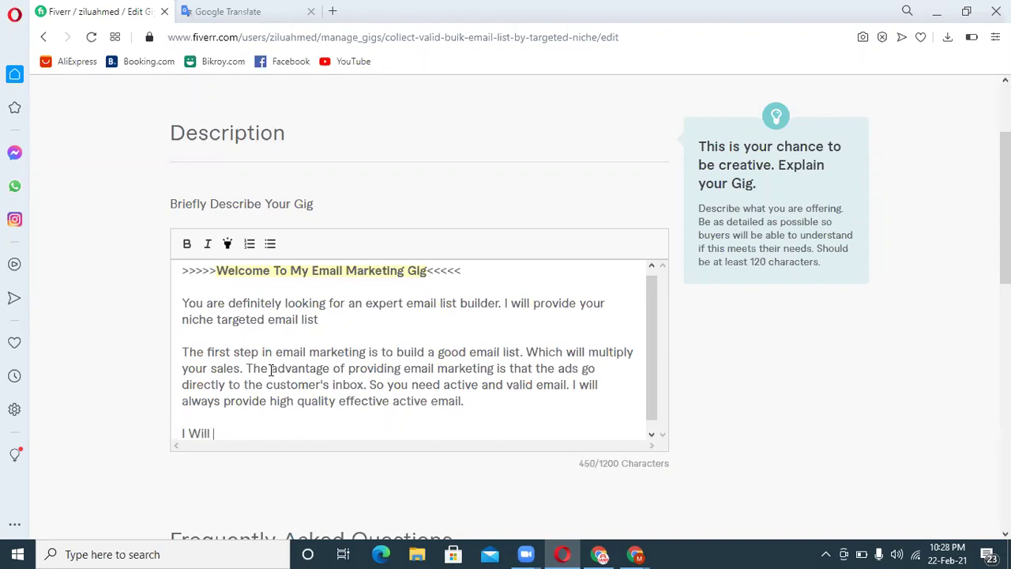
text(Provide You:-)
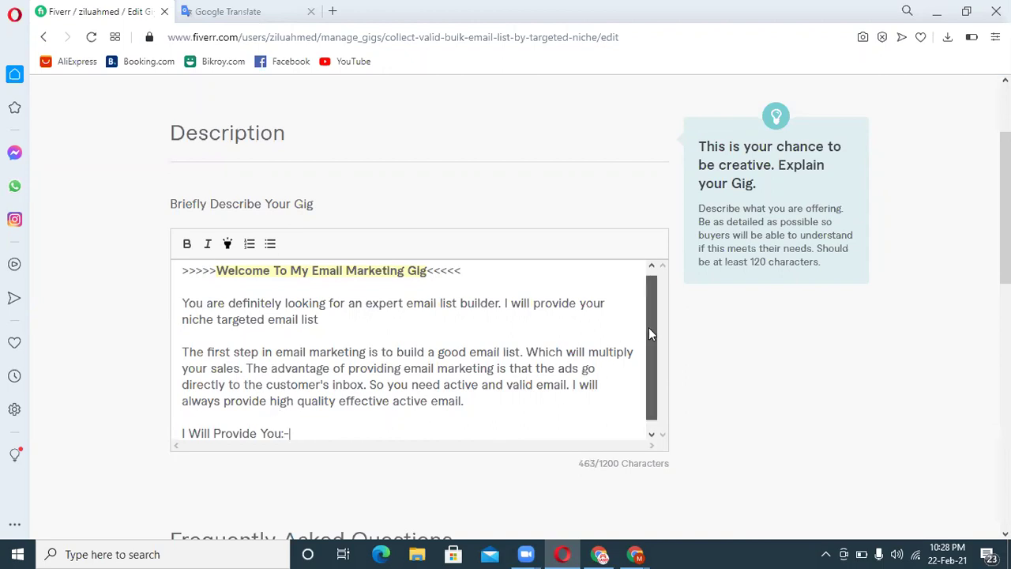
Step: Make the "I Will Provide You:-" line bold, italic and highlighted
scroll(649, 327, down, 1)
drag(300, 422, 179, 429)
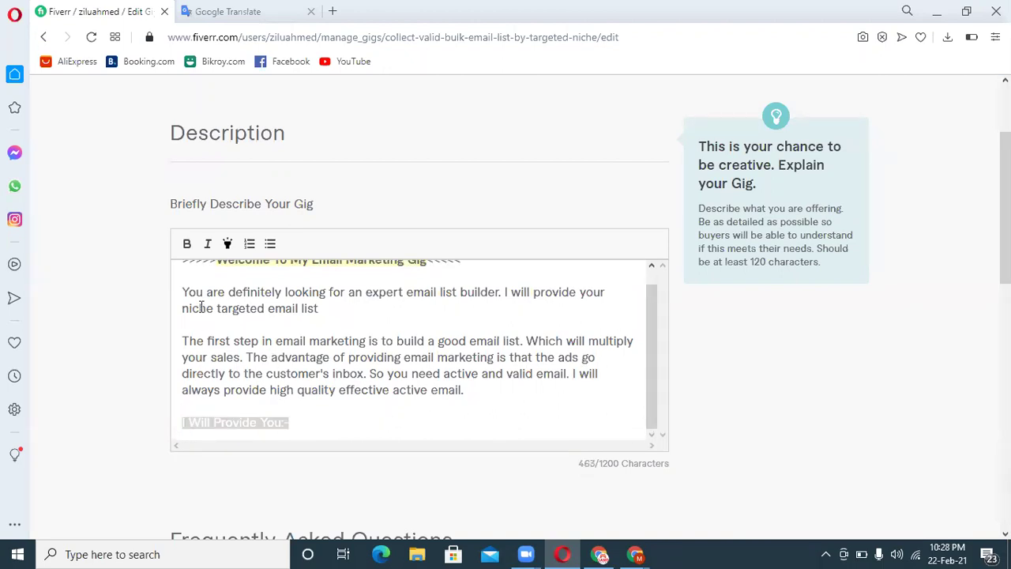
click(206, 246)
click(228, 245)
click(305, 420)
Step: Start a bulleted list below the "I Will Provide You:-" heading with the item "100% Niche Targeted Email List."
key(Return)
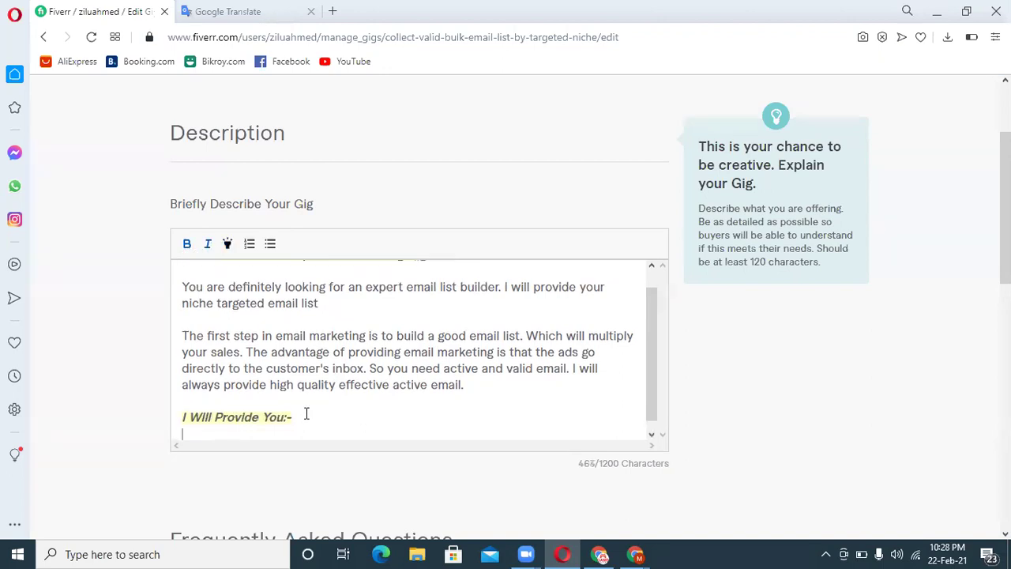
key(Return)
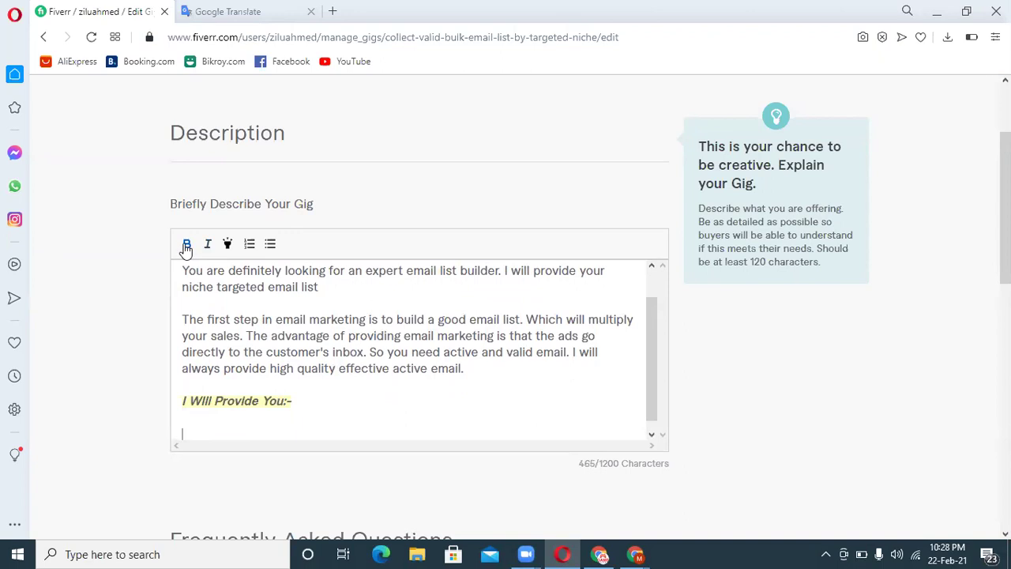
click(270, 247)
text(100%)
drag(251, 433, 203, 424)
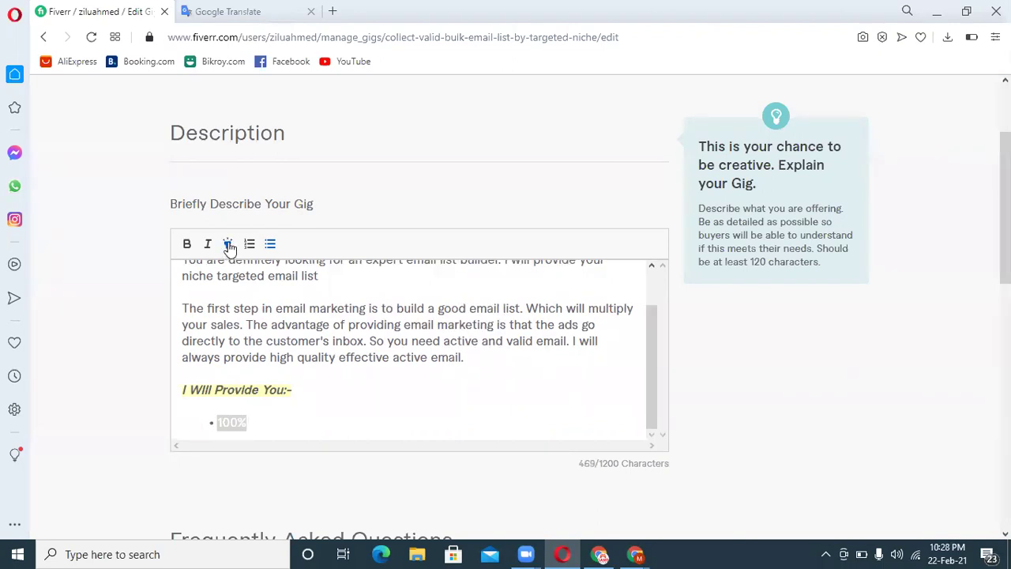
click(264, 419)
text(Nich Targeted)
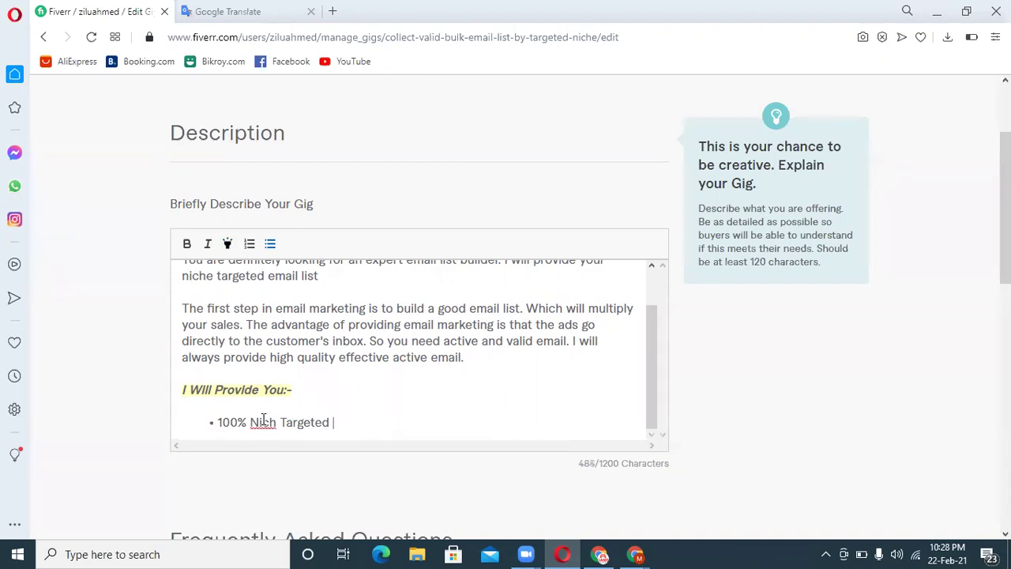
click(276, 421)
text(e)
click(339, 421)
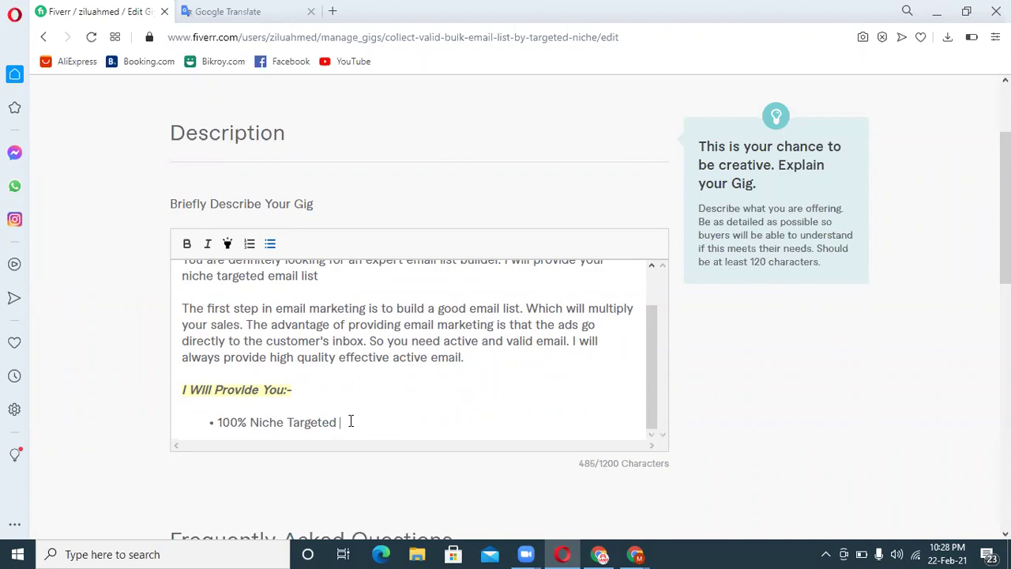
text(Email List.)
Step: Add a second bullet reading "Any Location-Based Email Collect ( Zip Code, City, State, Country )."
key(Return)
text(Any Locat)
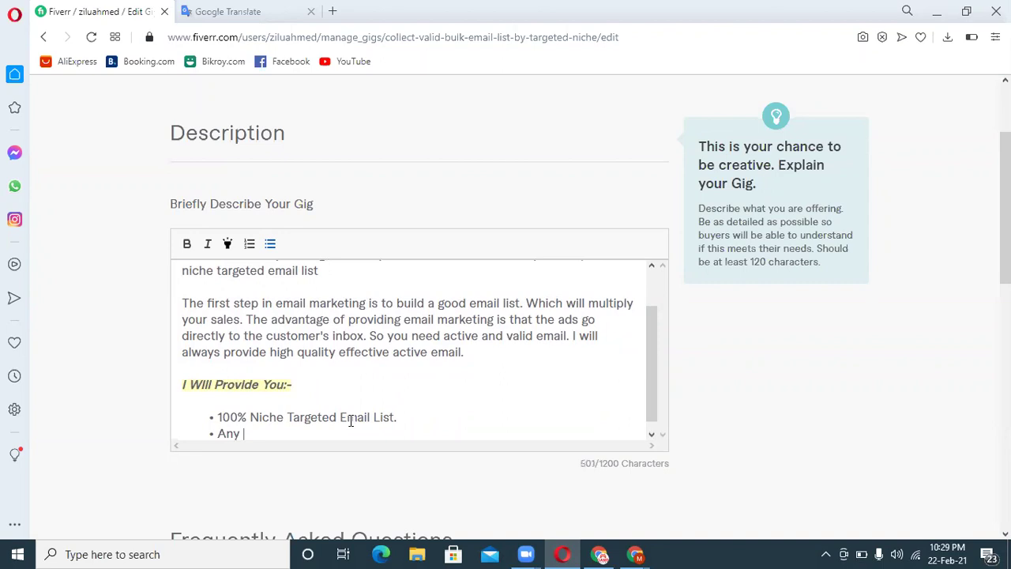
text(ion-Bas)
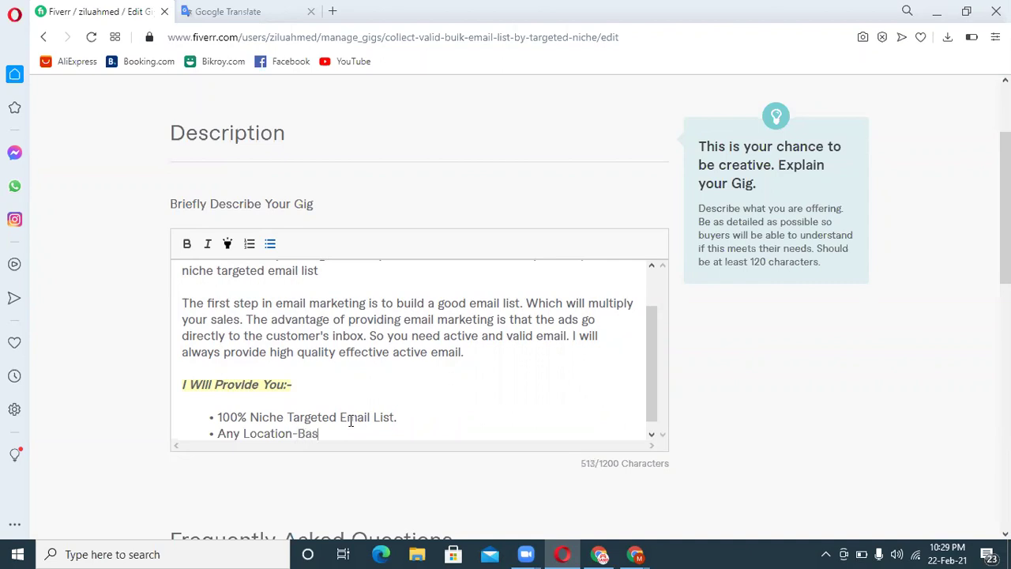
text(ed Email Collect)
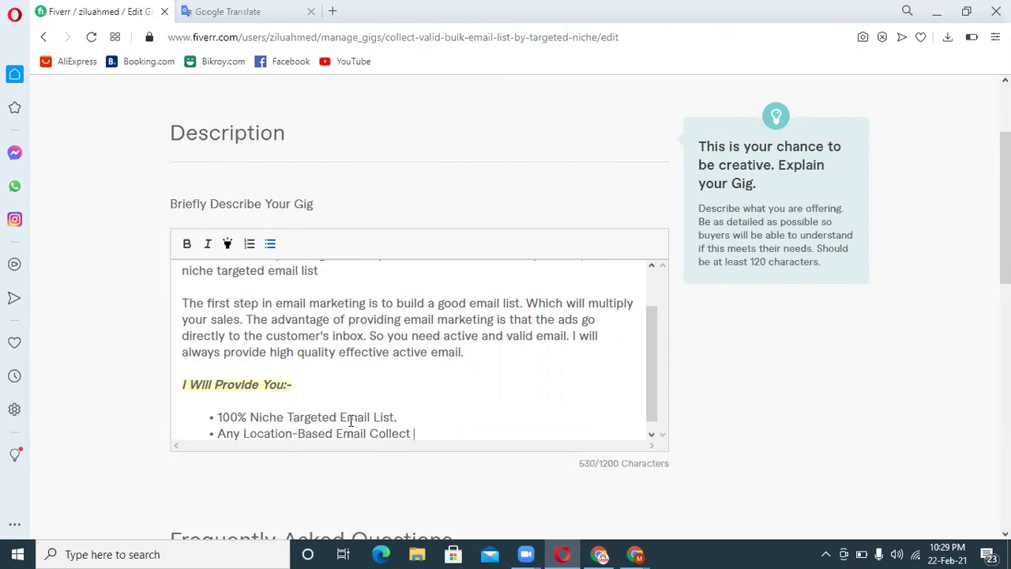
text( ( Zip Code)
text(  City)
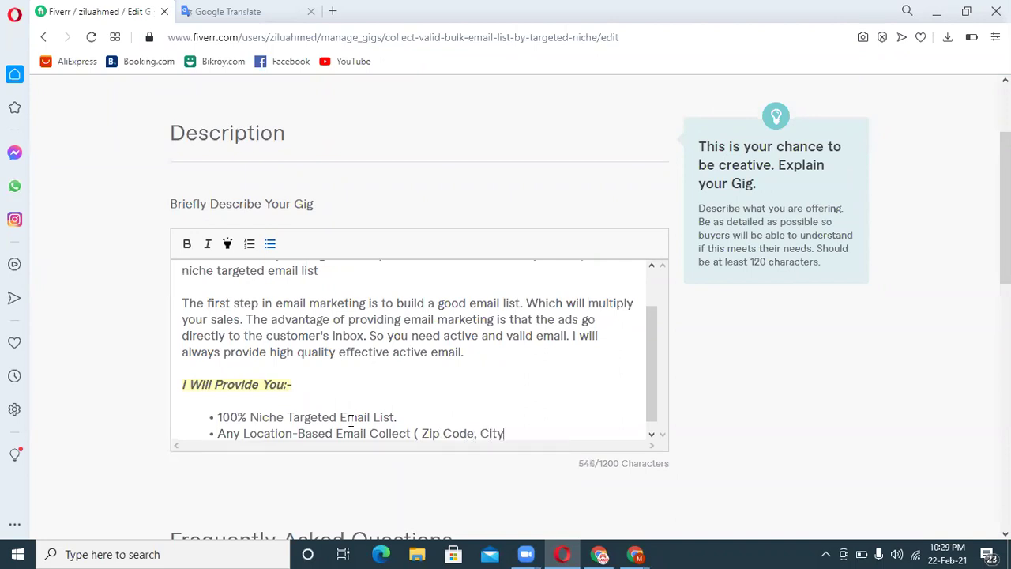
text(, State, Contry)
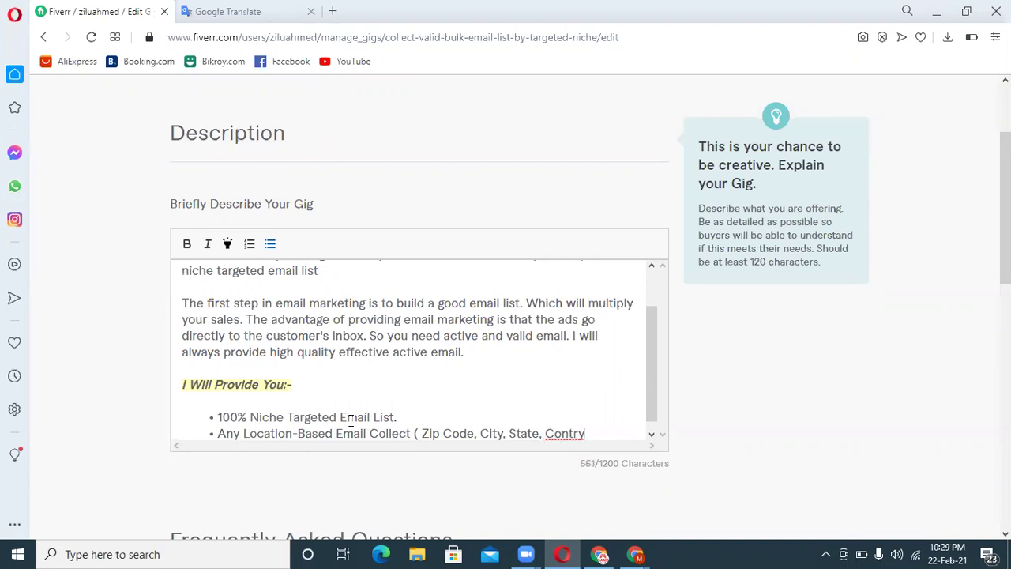
key(BackSpace)
key(BackSpace)
key(BackSpace)
key(BackSpace)
key(BackSpace)
text(untry ).)
Step: Add a third bullet reading "Age and Gender-Based Email List ( Male/ Female )."
key(Return)
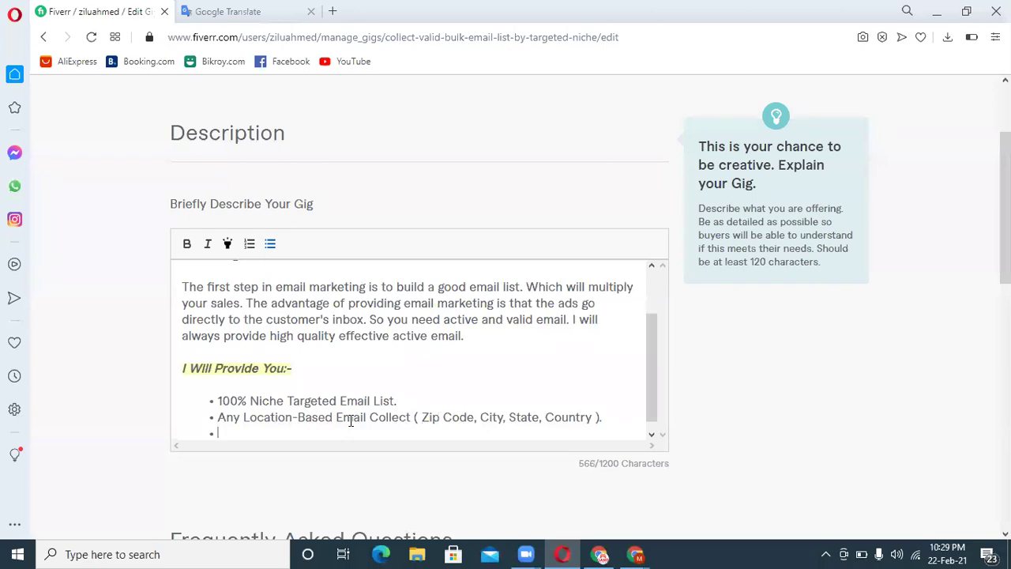
text(Age and Gender)
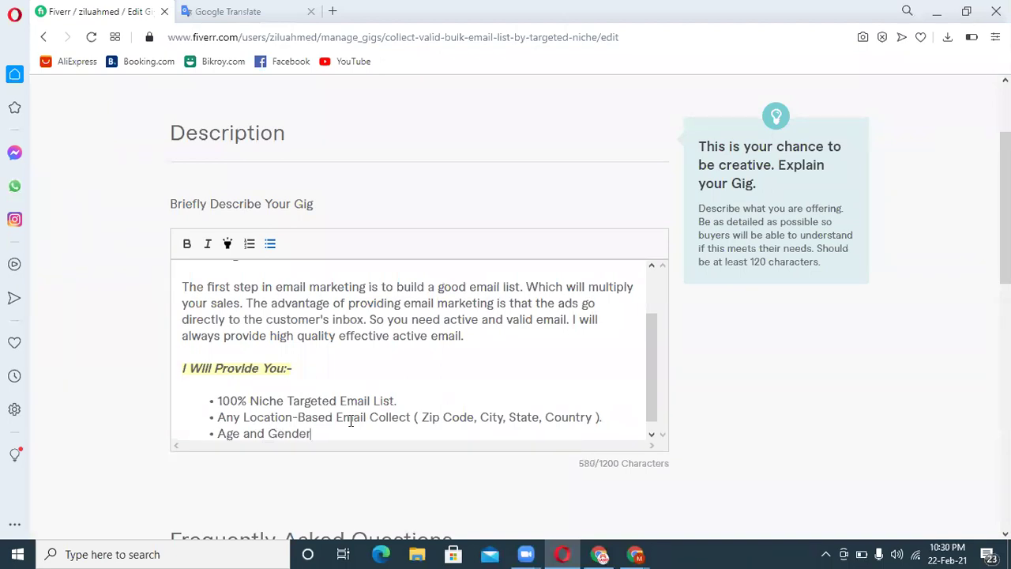
text(-Based)
text(Email List )
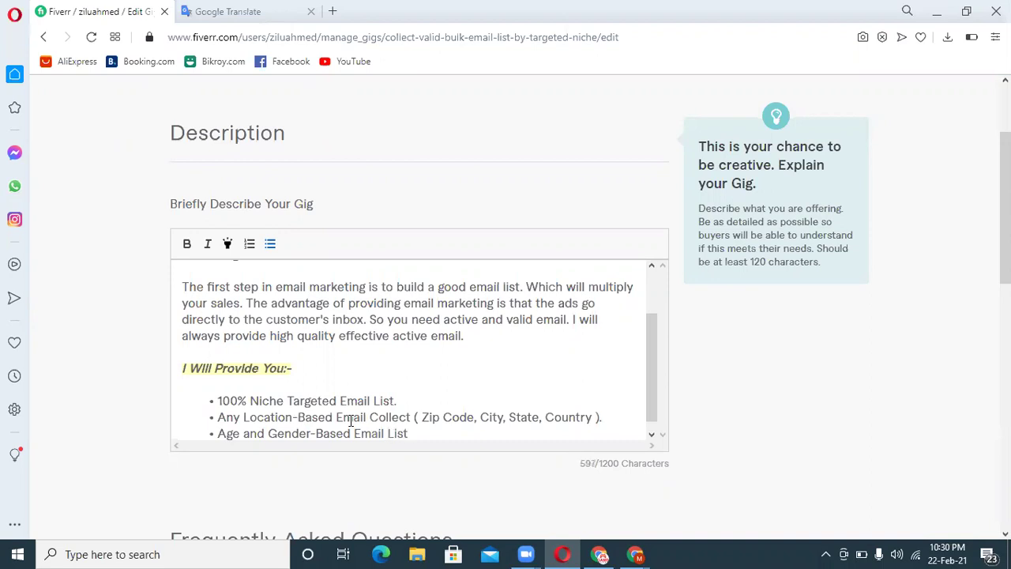
text(( Male/ Female)
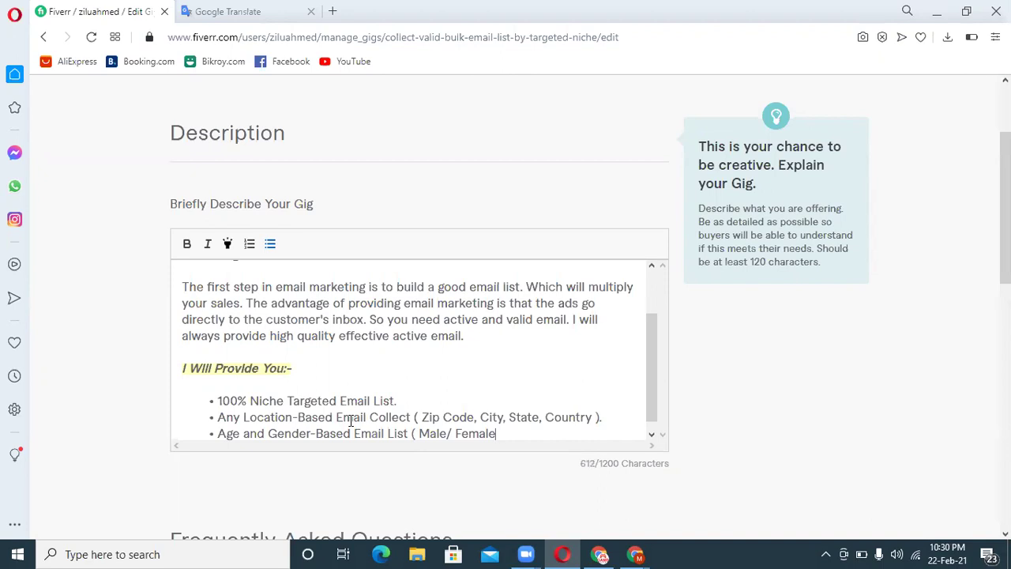
text( ).)
key(Return)
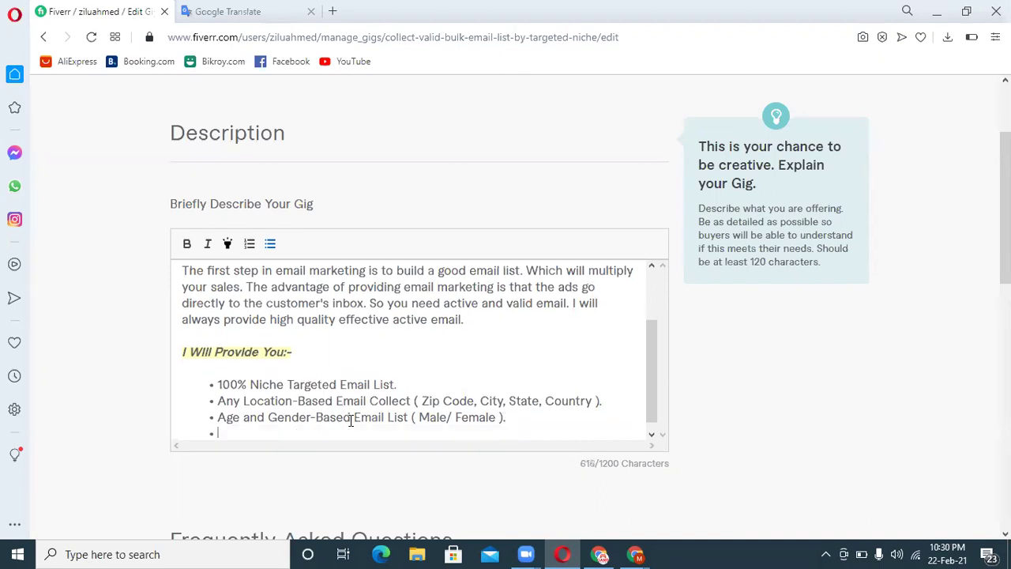
Step: Add a fourth bullet reading "Any Domain-Based Email Collection ( Gmail, Yahoo, MSN, Comcast, Hotmail, Outlook, E.T.C )."
text(Any Domain)
key(BackSpace)
text(-Bas)
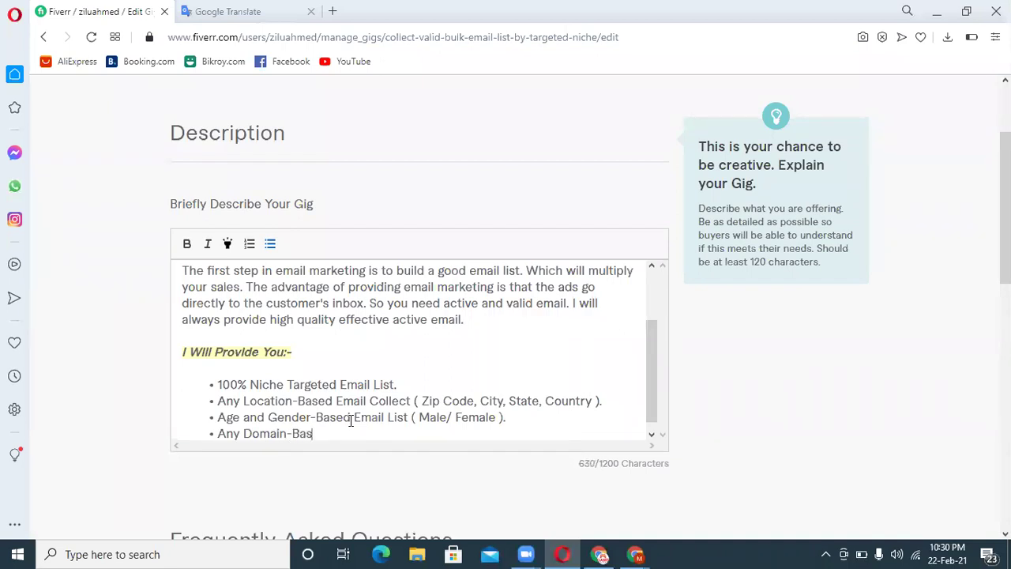
text(ed Email Collection)
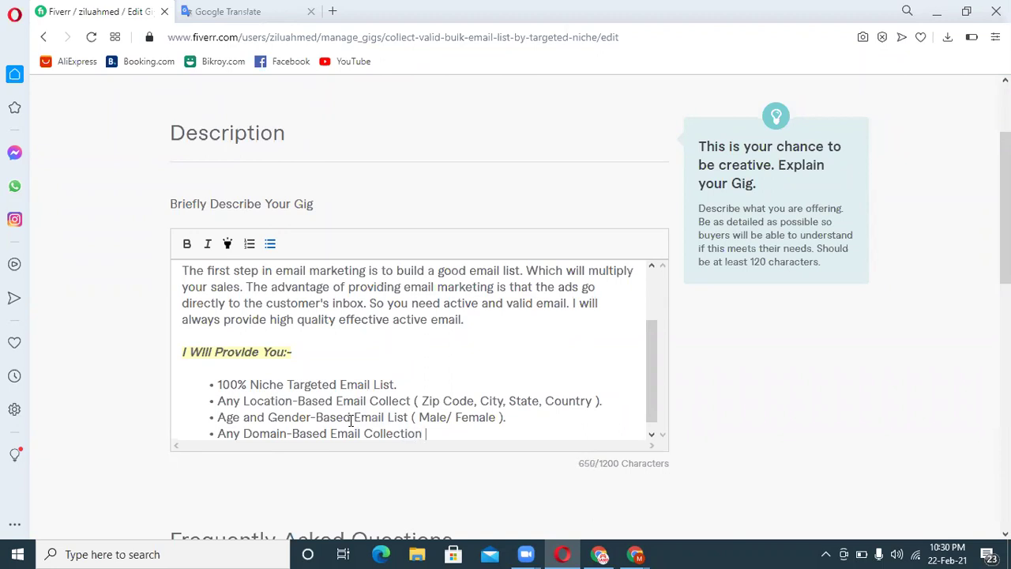
text( ( Gmail, Yahoo)
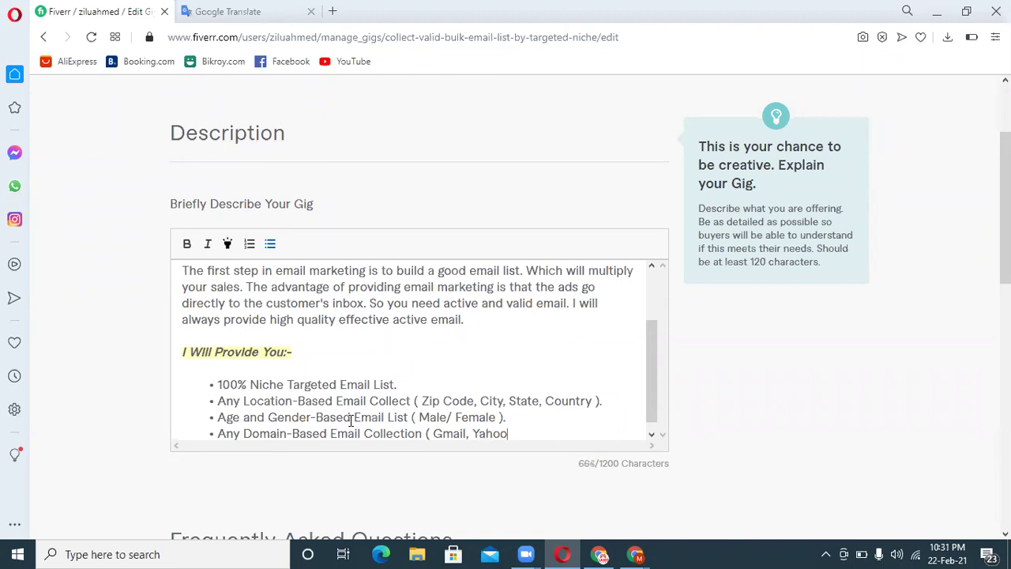
text(, MSN, Comcast)
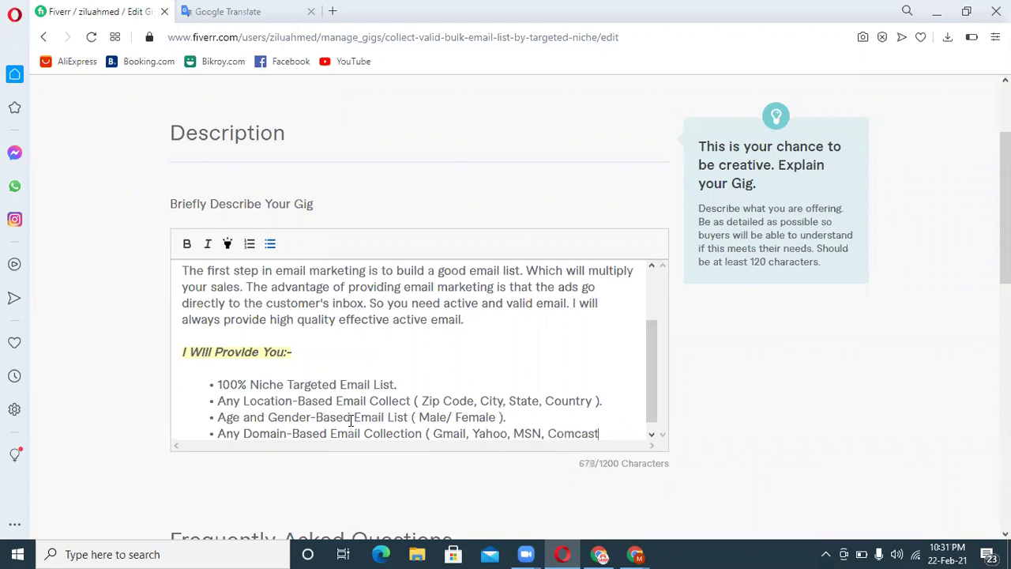
text(, Hotmail,)
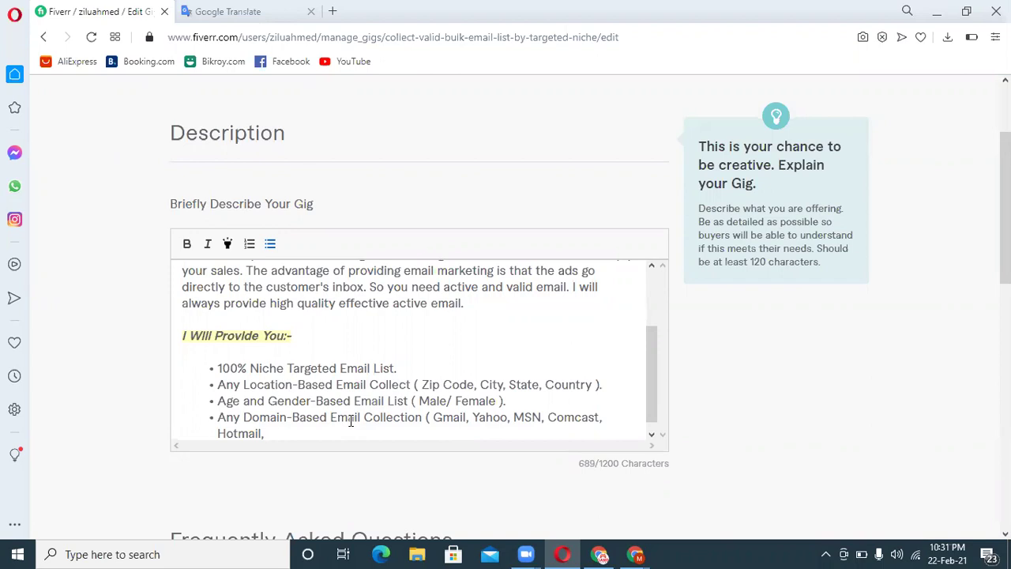
text(Outlook, E.T.C ).)
key(Return)
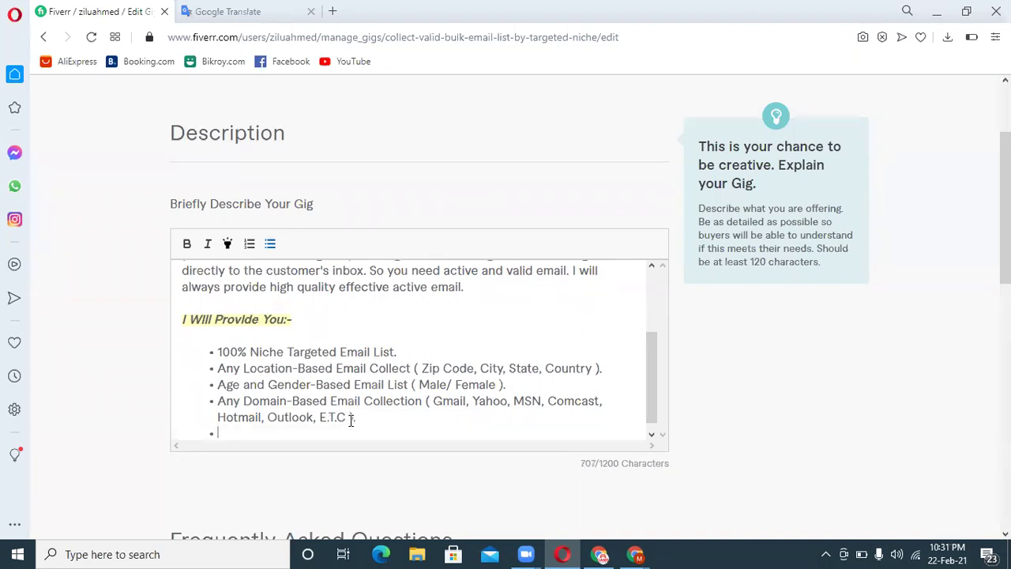
Step: Add a fifth bullet reading "Consumers Email List."
text(Consumers Email Li)
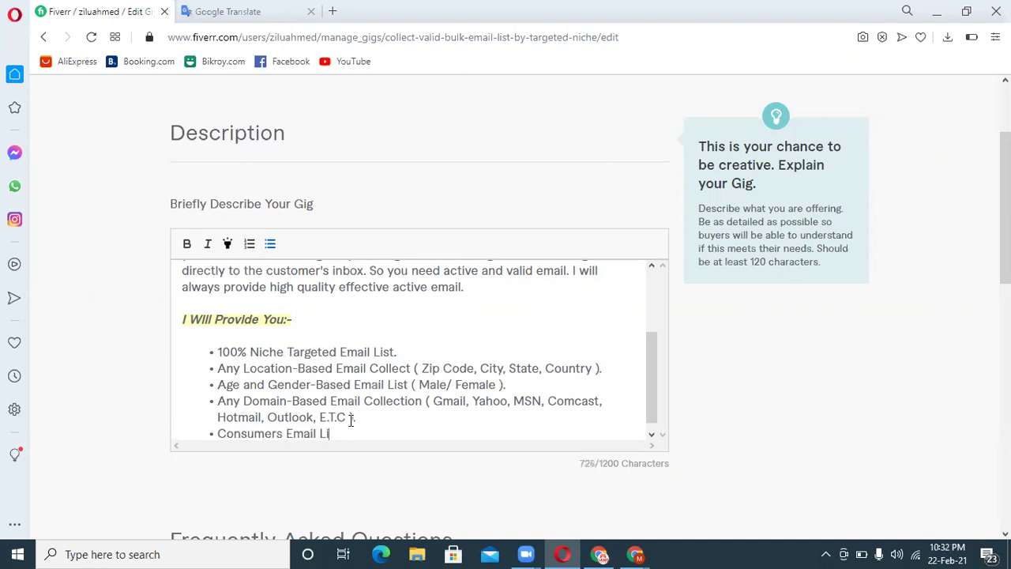
text(st.)
key(Return)
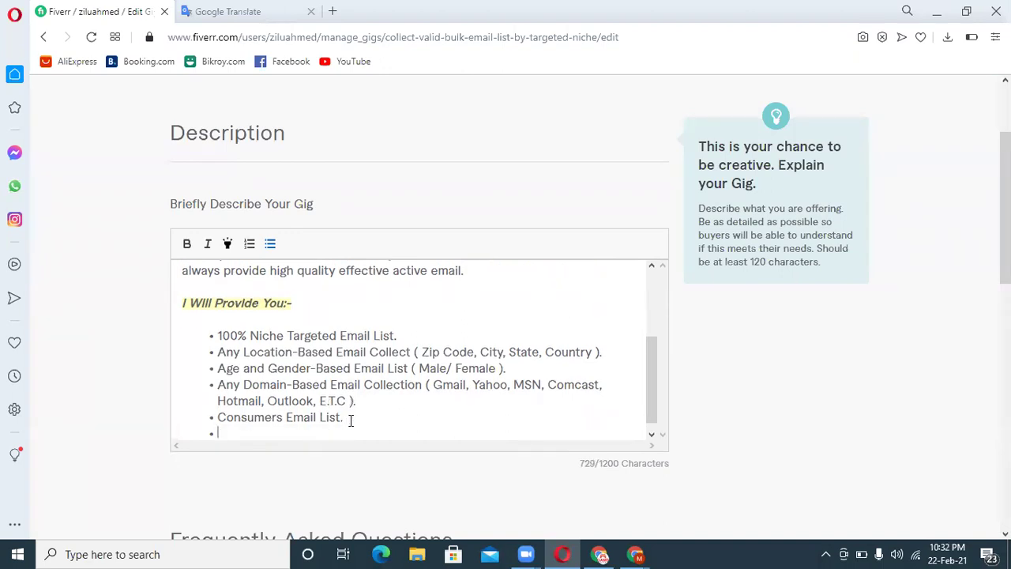
Step: Add a sixth bullet reading "Business and job Title Email Collect."
text(Business A)
key(BackSpace)
text(and job)
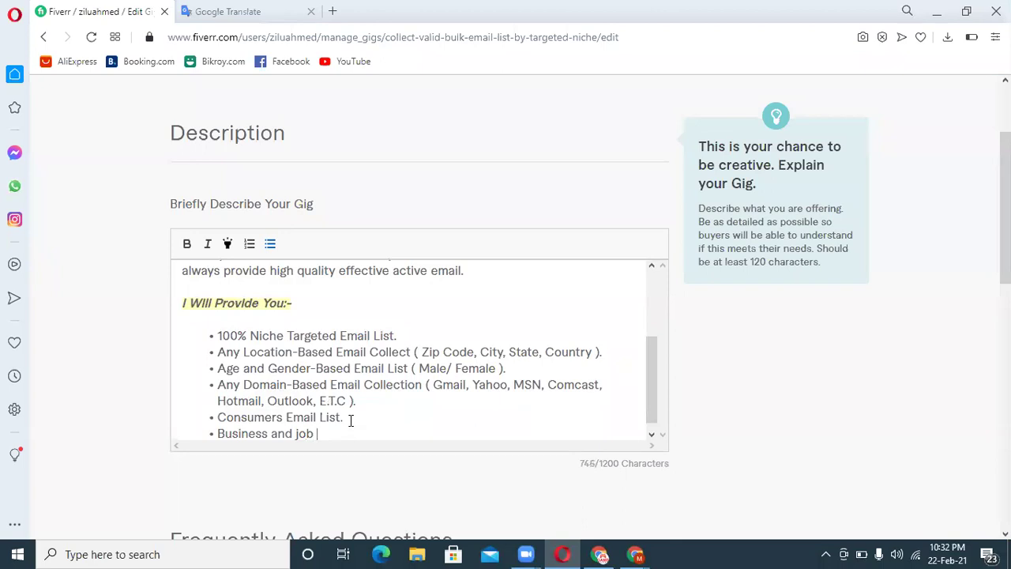
text( Tile)
key(BackSpace)
key(BackSpace)
key(BackSpace)
text(itle Email Collect)
text(.)
key(Return)
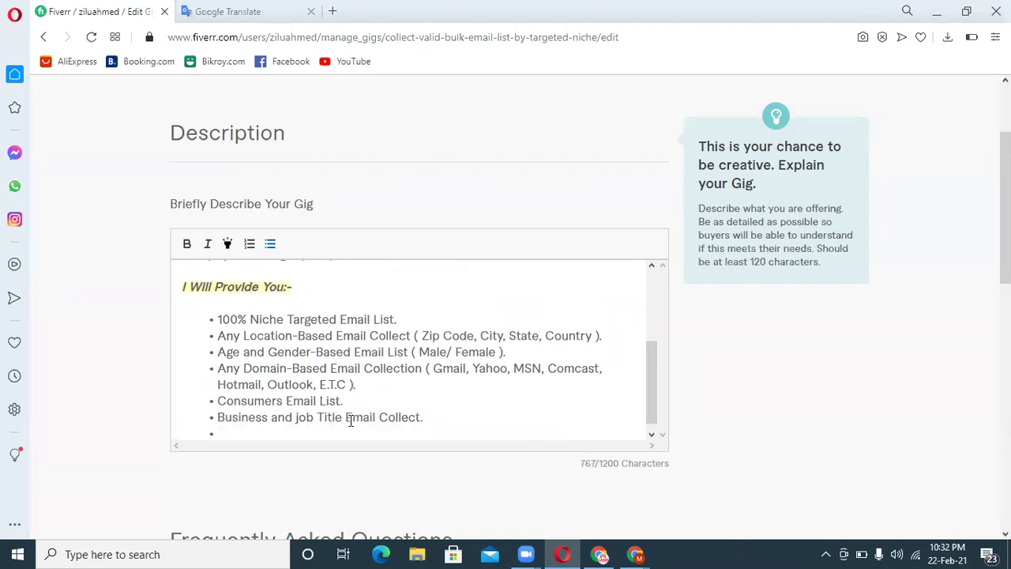
Step: Add the bullets "World-wide Email List." and "Any Social Media Email Collection.", and end the bulleted list
text(World-wide Email )
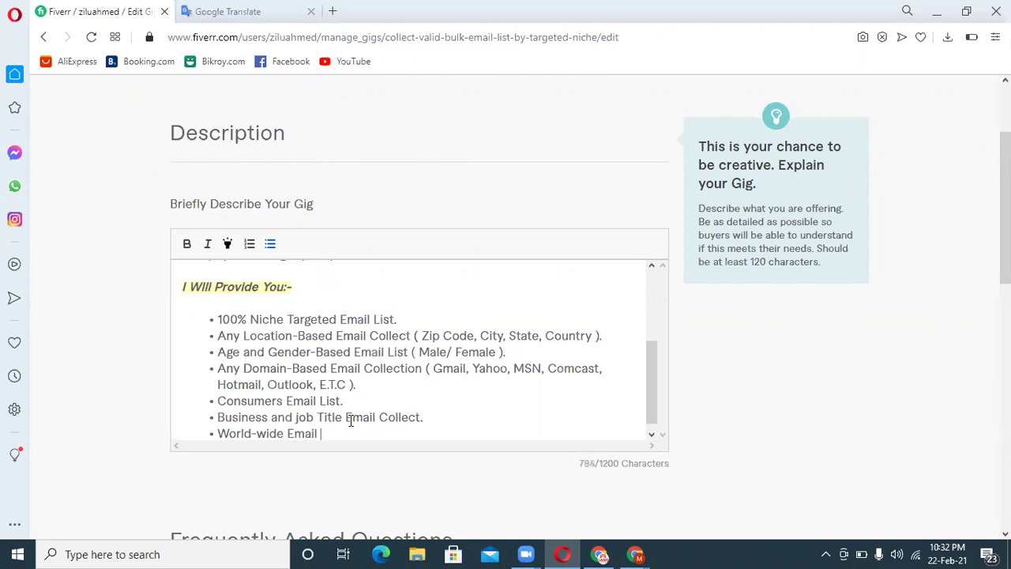
text(List.)
key(Return)
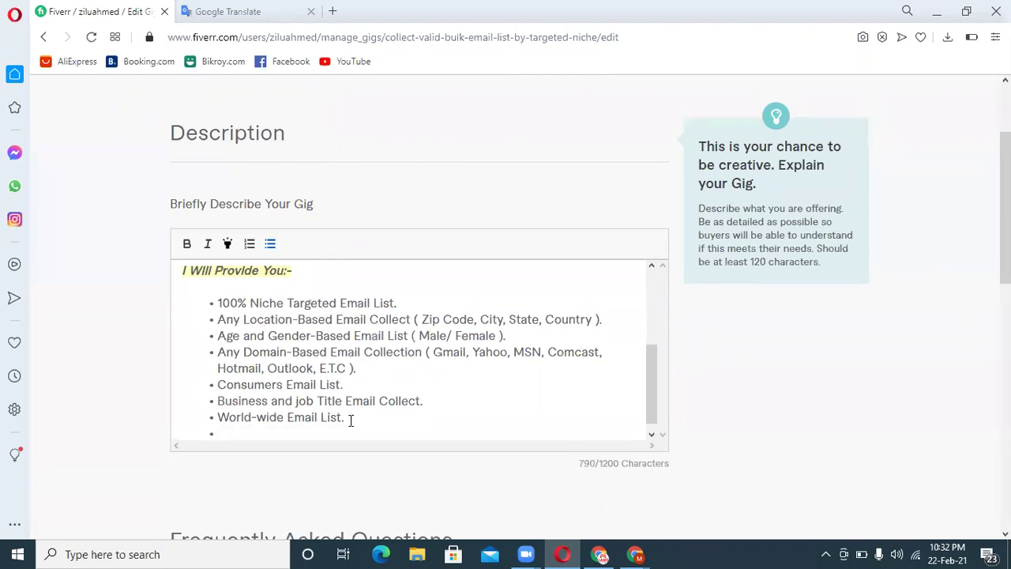
text(Any Social Media Email)
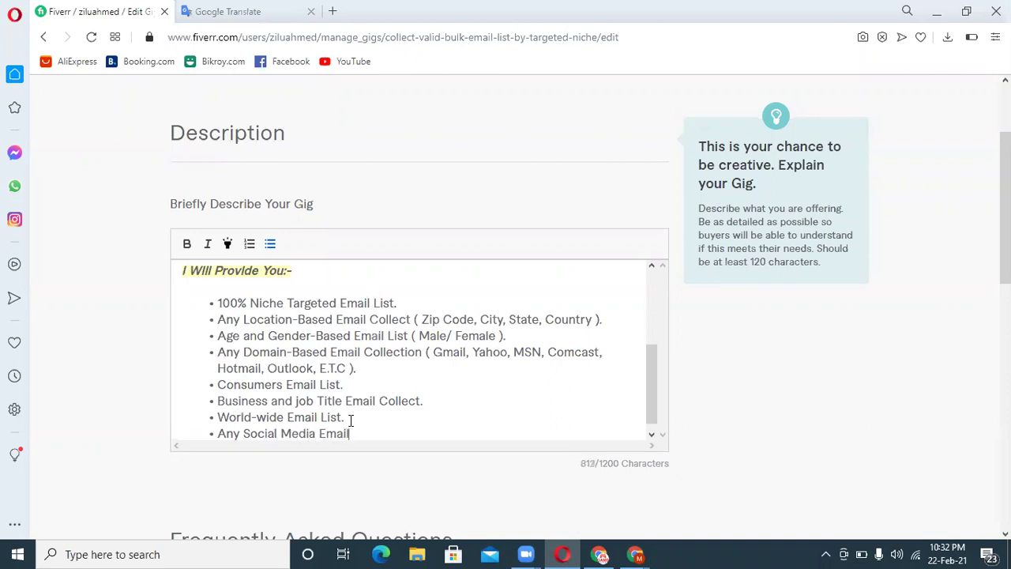
text( Collection)
text(.)
key(Return)
key(Return)
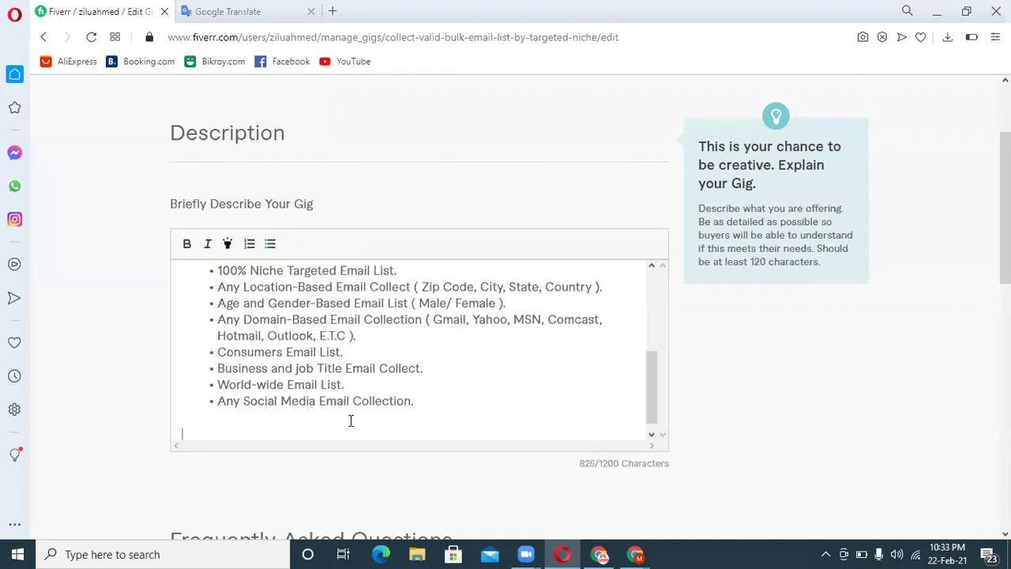
Step: Start a plain line below the bulleted list with the words "I Will remove all of the following email"
text(')
text(ll)
key(BackSpace)
key(BackSpace)
key(BackSpace)
text(Will remove)
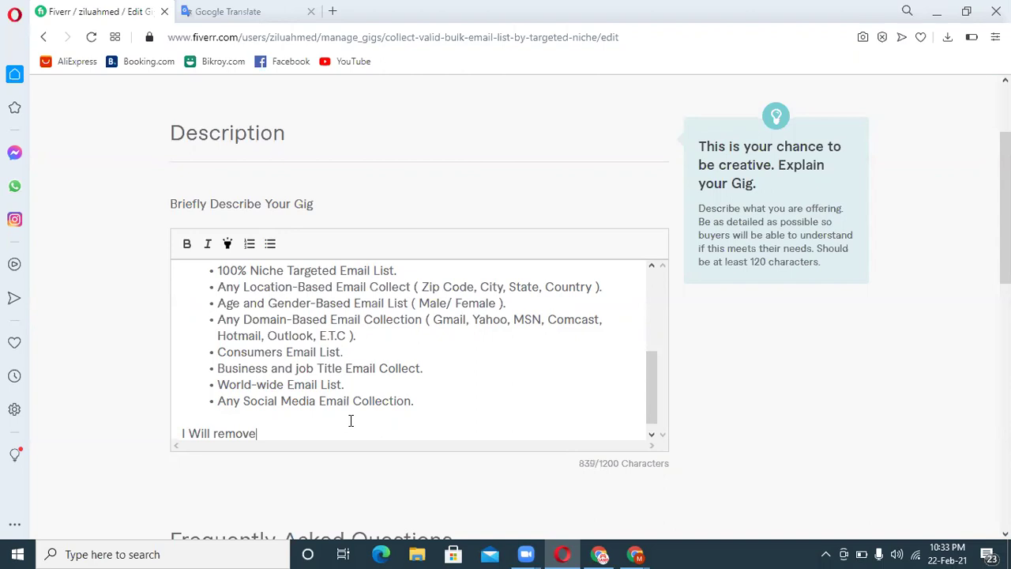
text( all of the folloeing email)
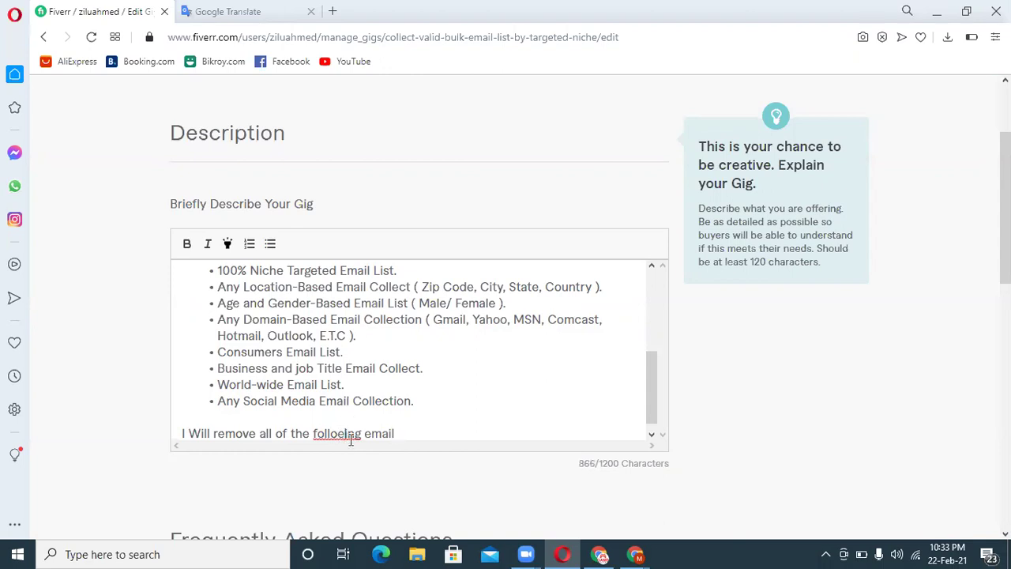
Step: Correct the spelling of "following" and complete the line as "I Will remove all of the following emails during the Collection:-"
key(Left)
key(Left)
key(Left)
key(Left)
key(Left)
key(Left)
key(Left)
key(Left)
key(Left)
key(BackSpace)
key(BackSpace)
text(ow)
click(415, 431)
text(s )
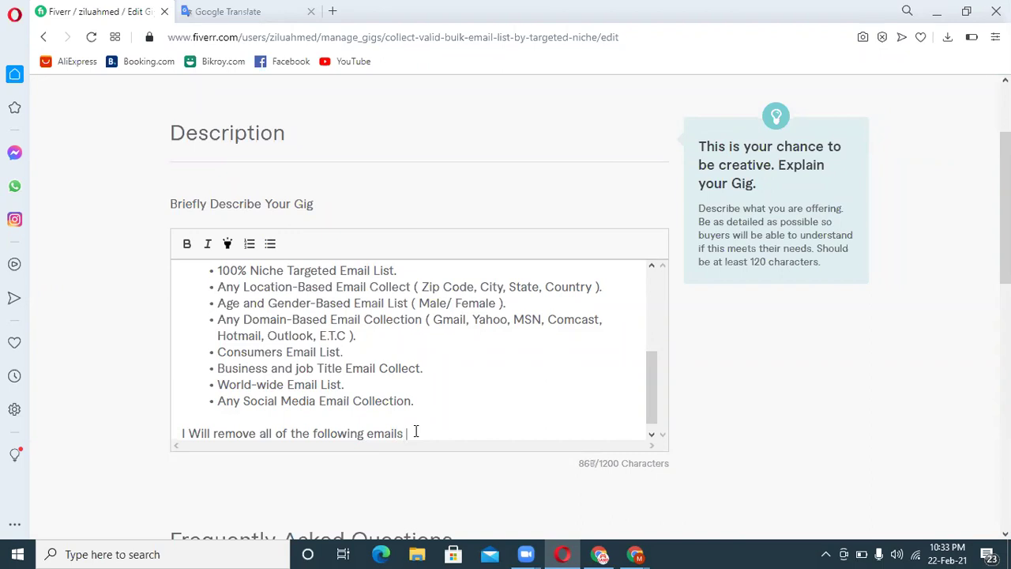
text(during the Collection:-)
Step: Make the "I Will remove all of the following emails during the Collection:-" line bold, italic and highlighted
drag(535, 429, 165, 429)
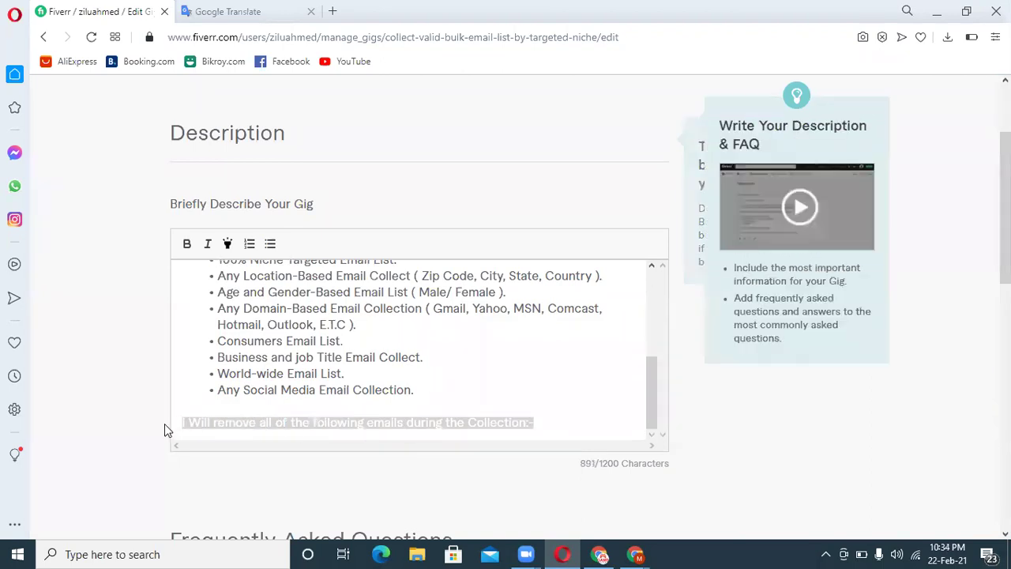
click(210, 245)
click(227, 244)
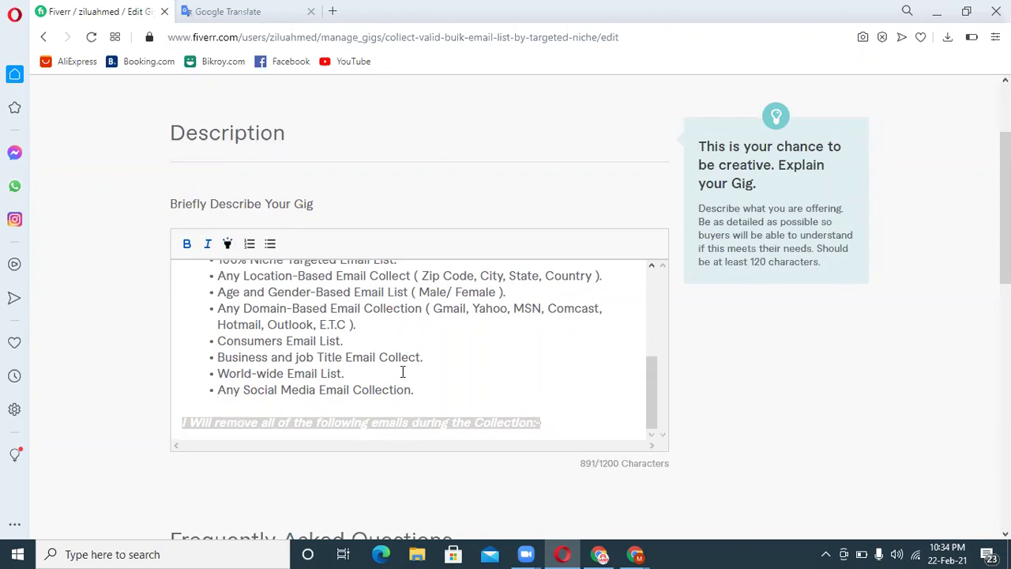
Step: Start a numbered list below the removal heading with the item "Invalid Email Remove." in plain, unhighlighted text
click(557, 423)
key(Return)
key(Return)
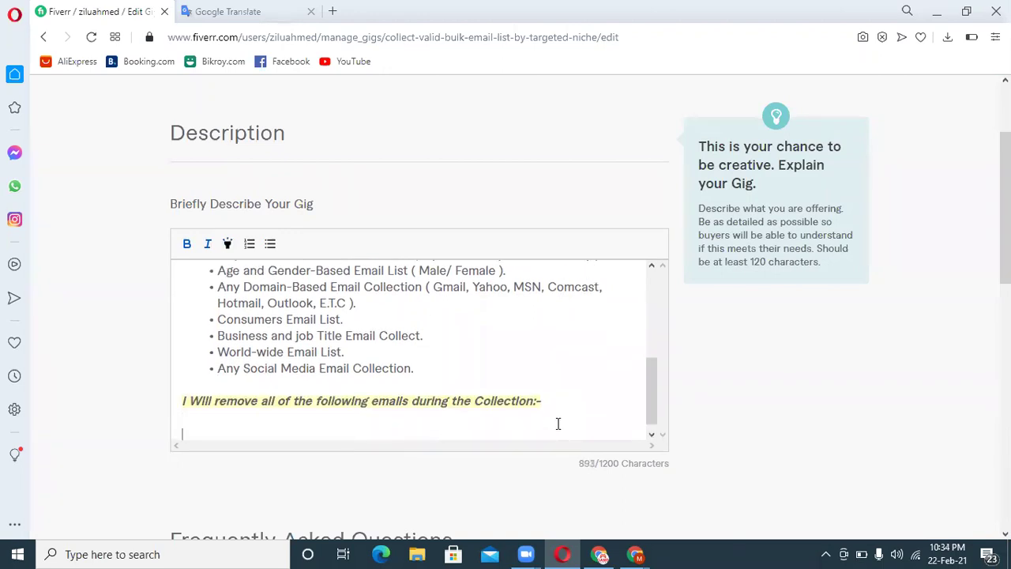
click(249, 244)
text(In)
scroll(221, 430, down, 1)
double_click(221, 422)
click(213, 244)
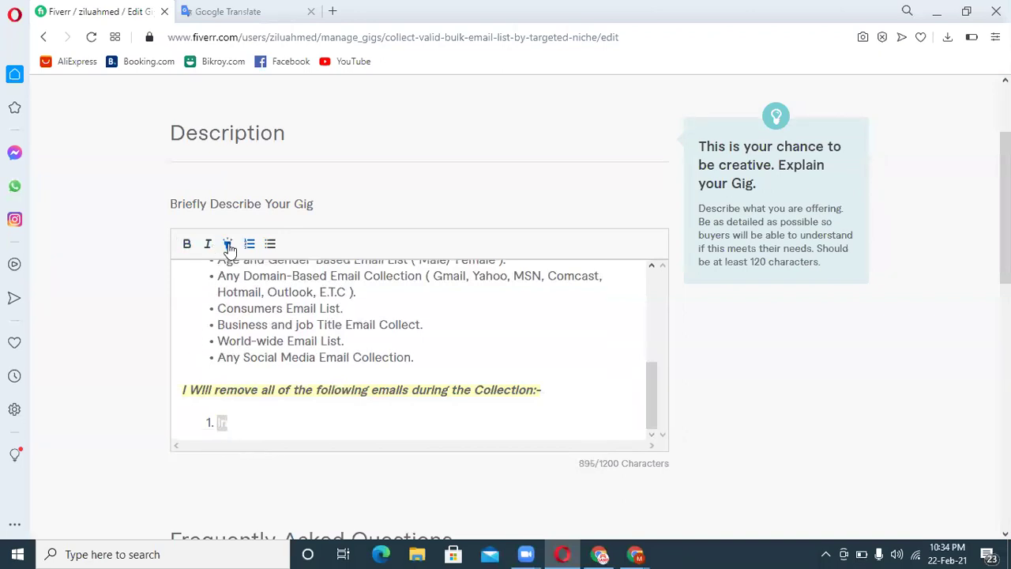
click(239, 424)
text(valid Email )
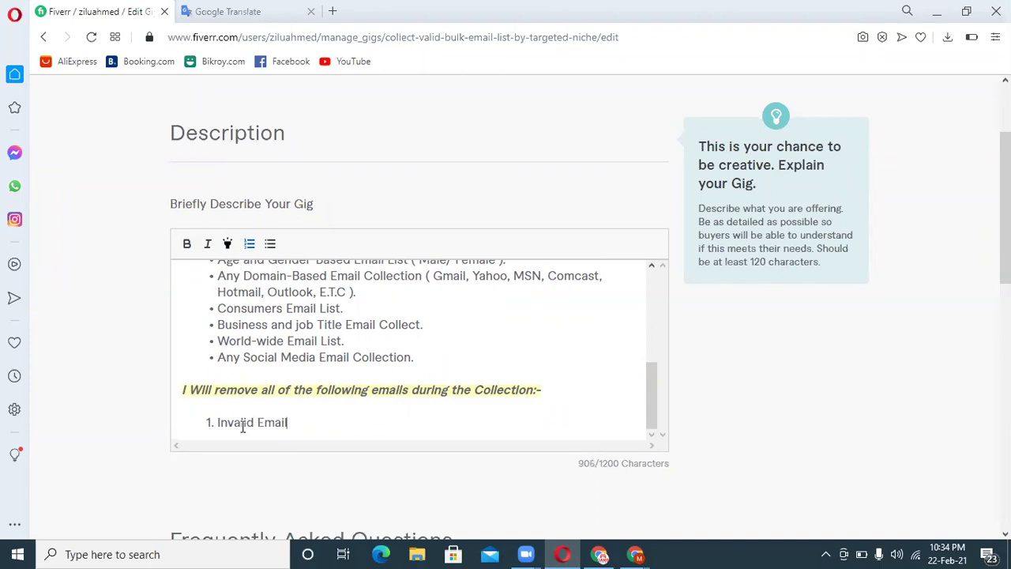
text(Remove.)
key(Return)
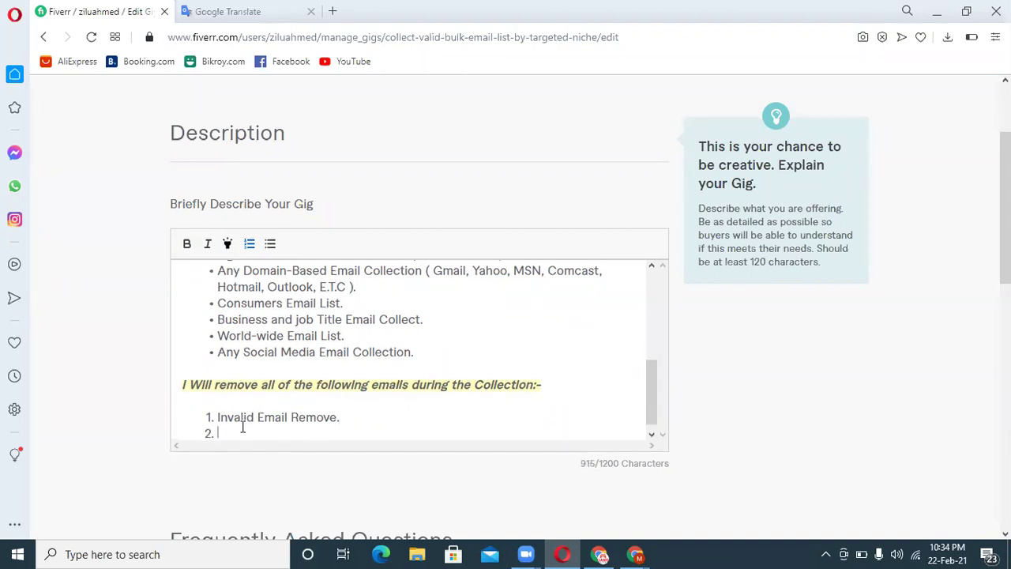
Step: Add "Duplicate." and "Spam." as the second and third numbered items
text(Duplicate.)
key(Return)
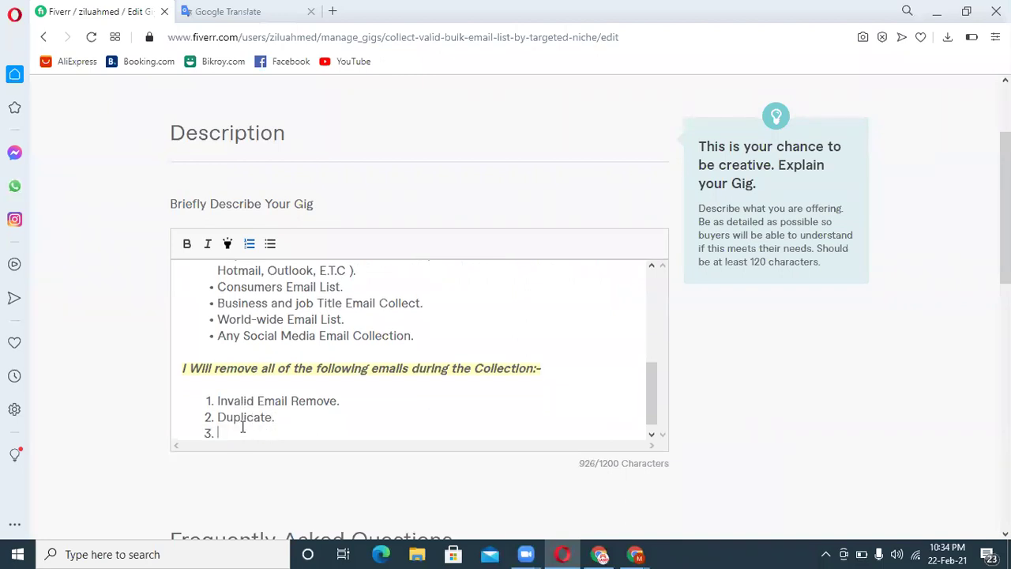
text(Spam.)
key(Return)
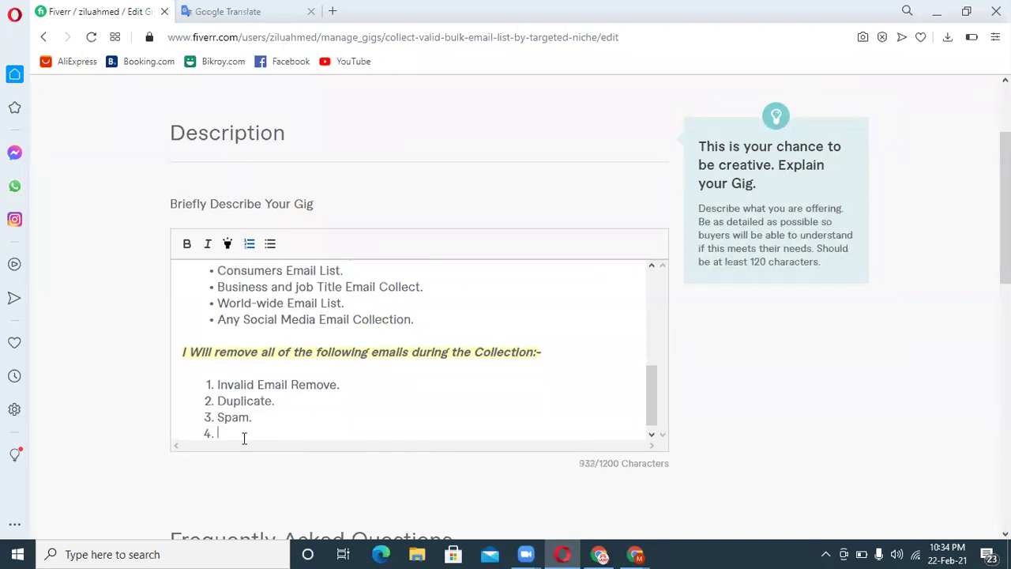
Step: Add the numbered items "Blank, Unknown Email." and "Other Dead Emails", and end the numbered list
text(Blank, Unknow)
text(n Ema)
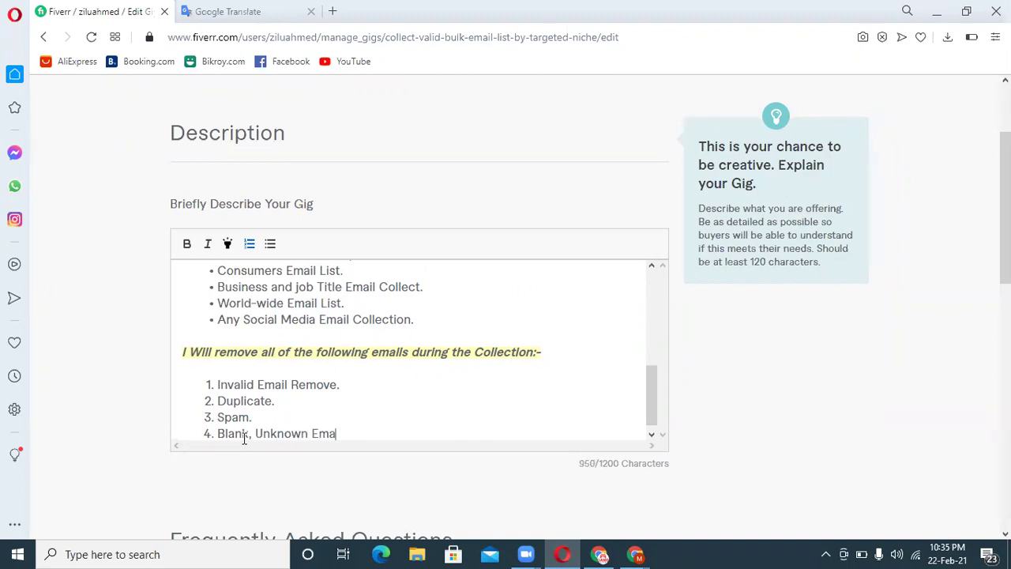
text(il.)
key(Return)
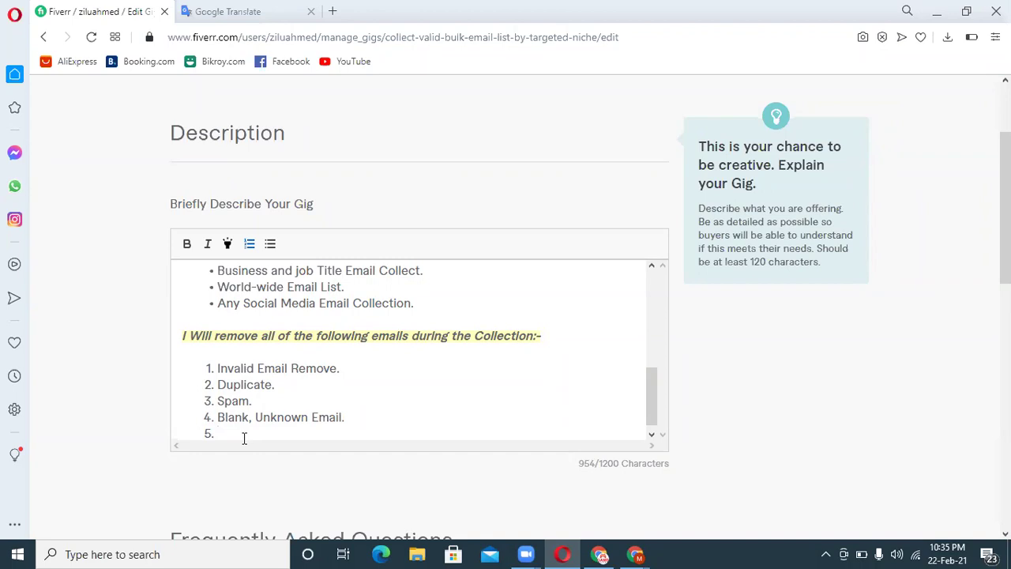
text(Other Dead Emails)
key(Return)
key(Return)
key(Return)
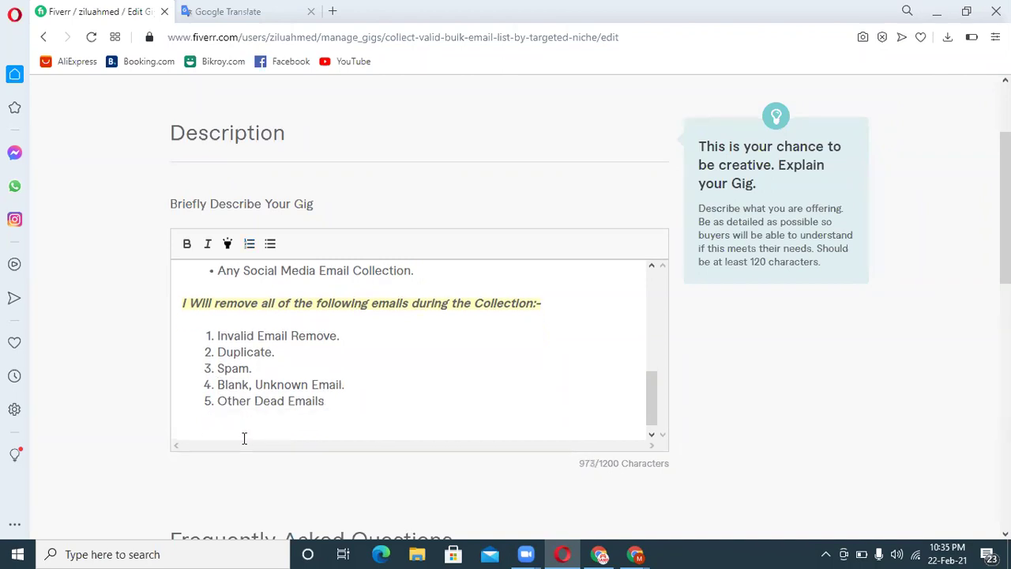
Step: Add the heading "Why You Choosing Me:-" below the numbered list and make it bold, italic and highlighted
text(Why You Choosing Me)
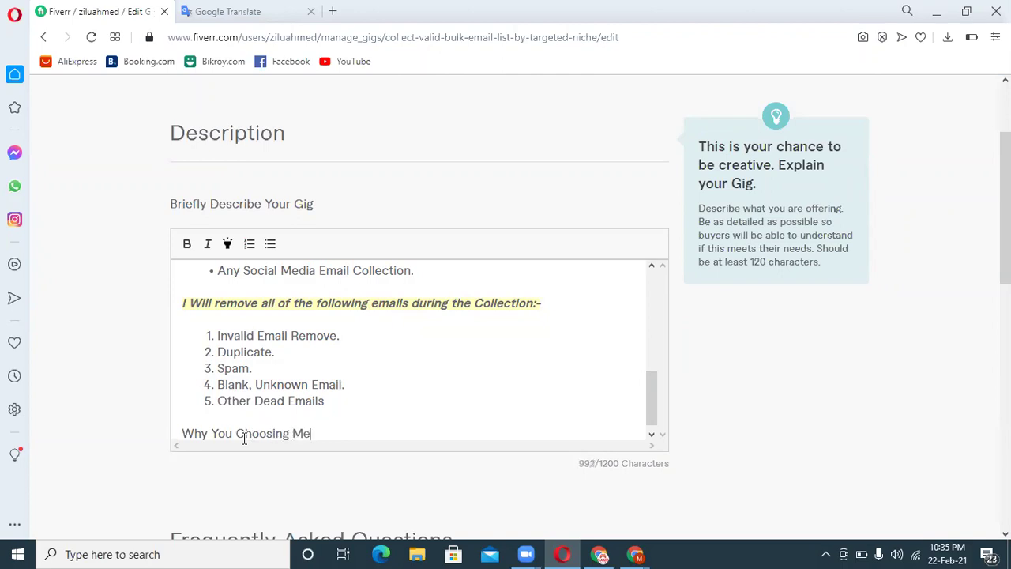
text(:-)
drag(322, 438, 172, 429)
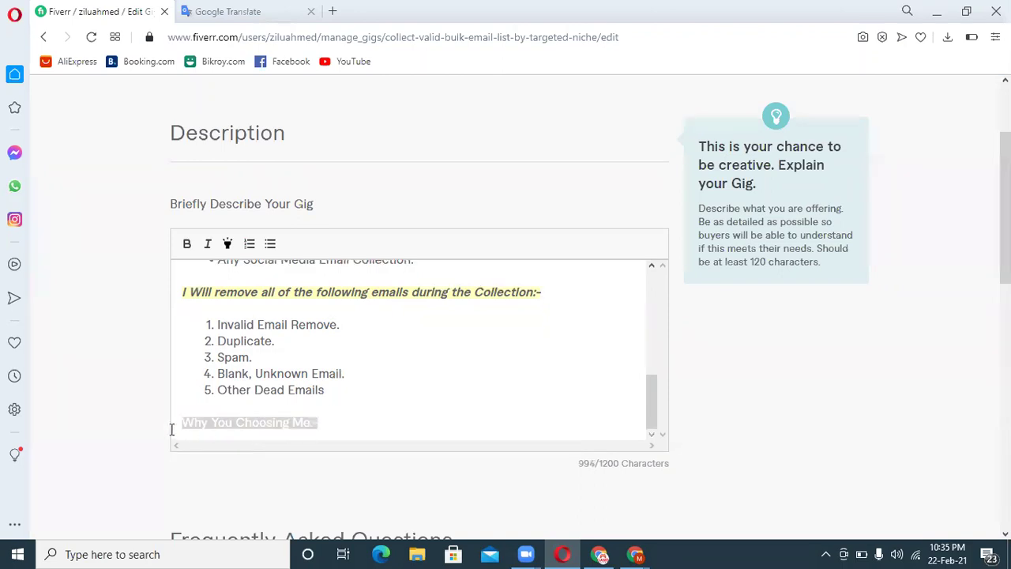
click(187, 246)
click(209, 247)
click(228, 247)
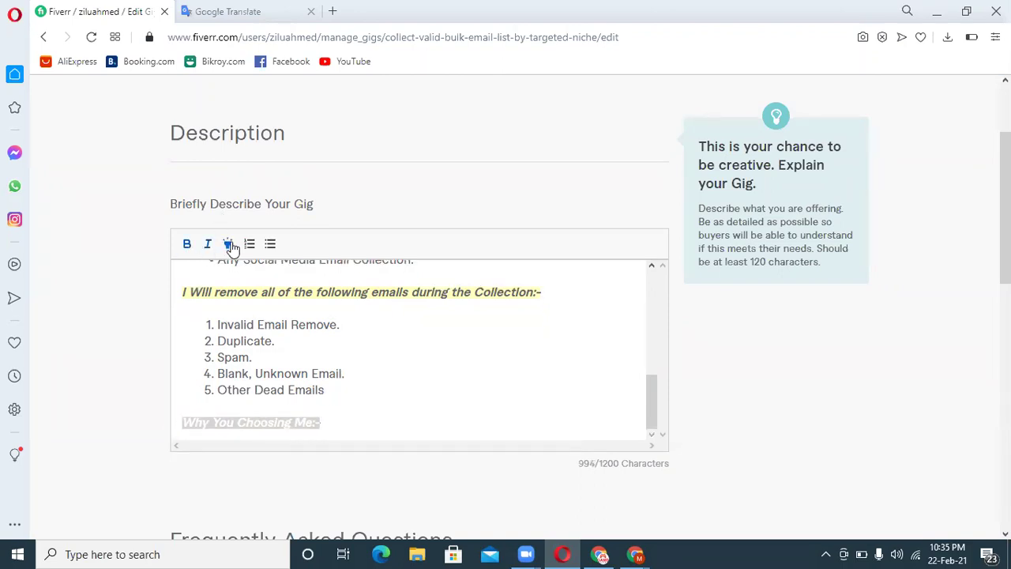
Step: Start a bulleted list below the "Why You Choosing Me:-" heading with the item "100% Accurate Work." in plain, unhighlighted text
click(360, 422)
key(Return)
key(Return)
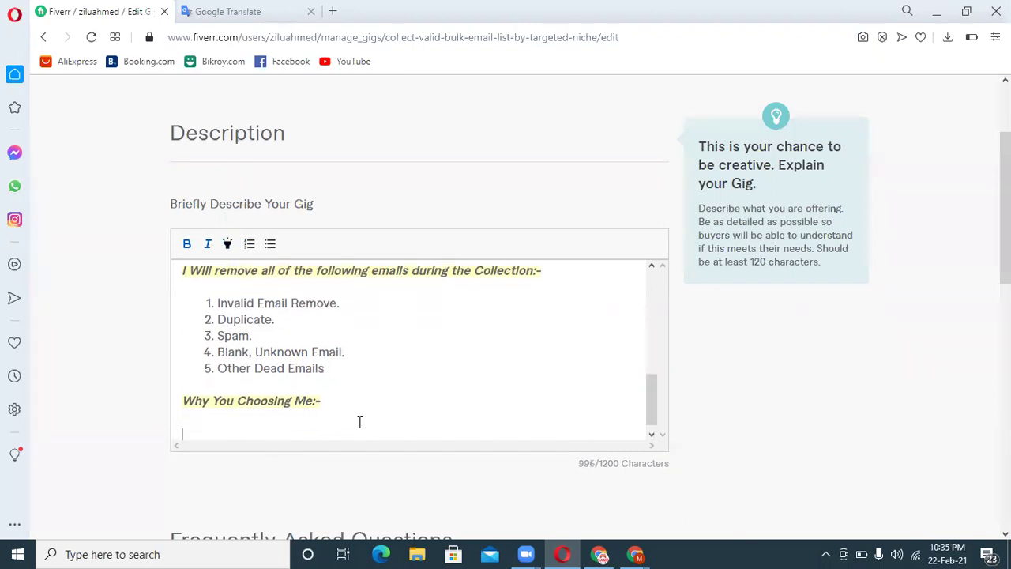
click(226, 248)
click(209, 249)
click(187, 247)
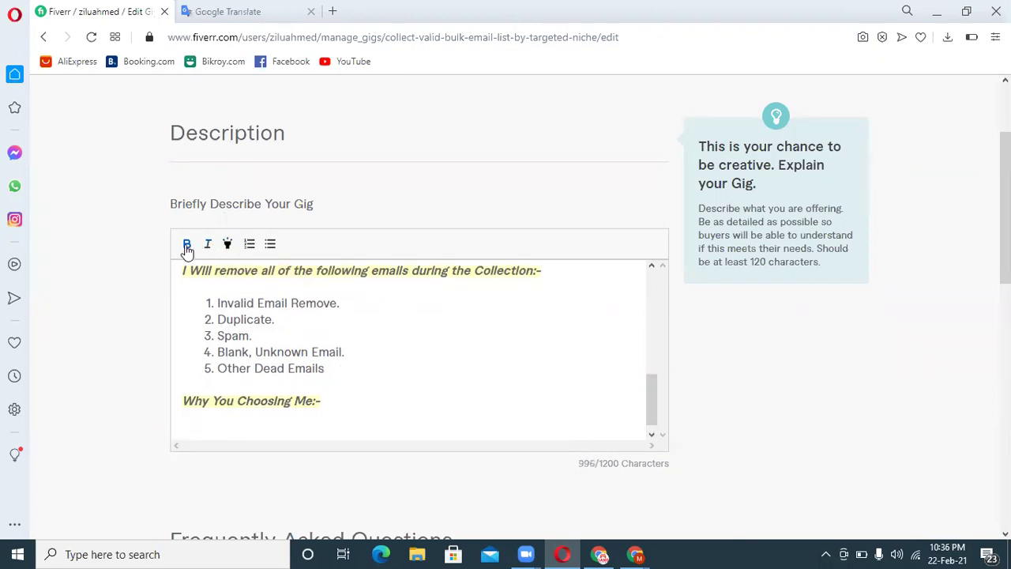
click(266, 249)
text(I)
text(00%)
drag(254, 433, 218, 421)
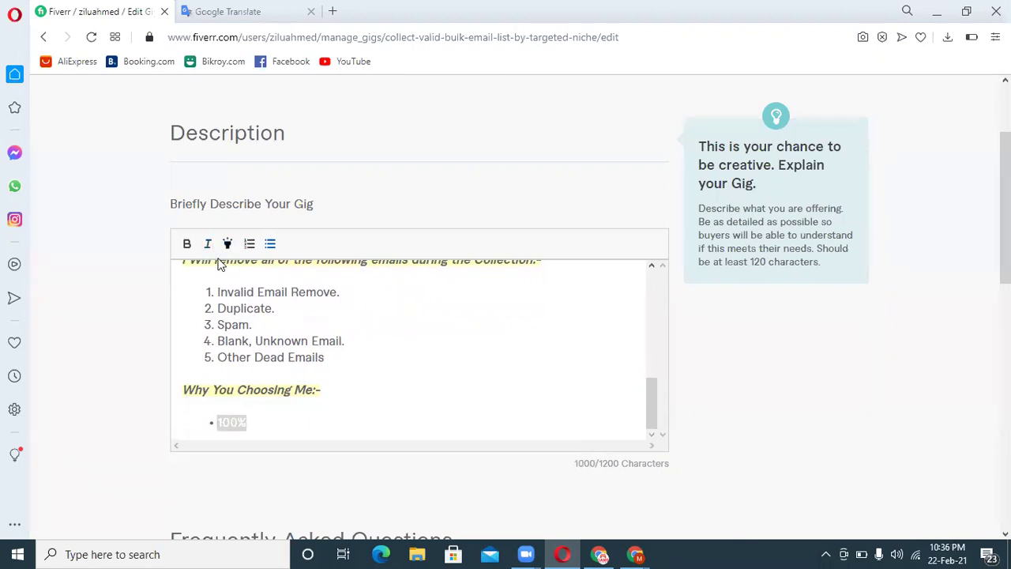
click(263, 427)
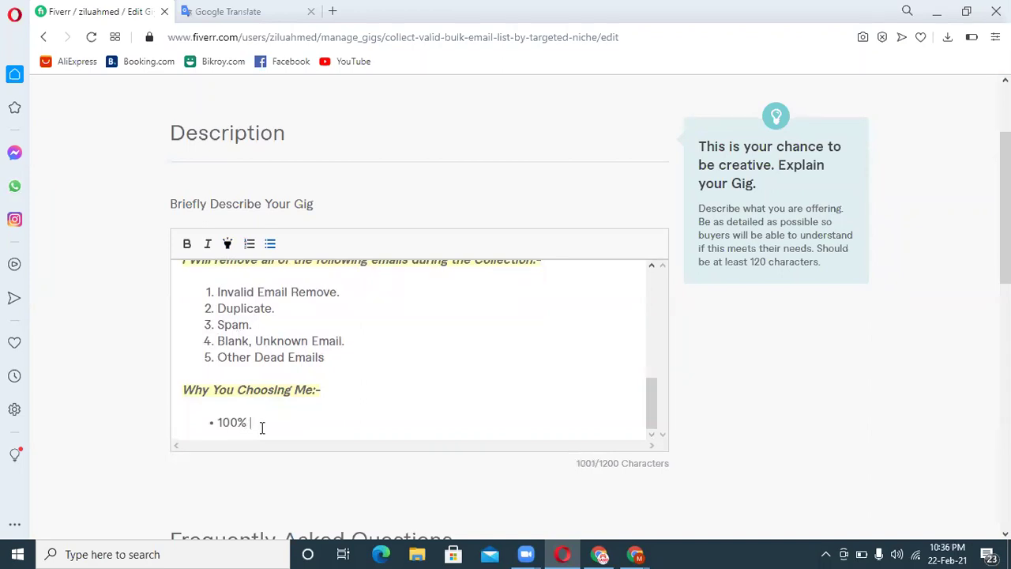
text(Accurate Work.)
key(Return)
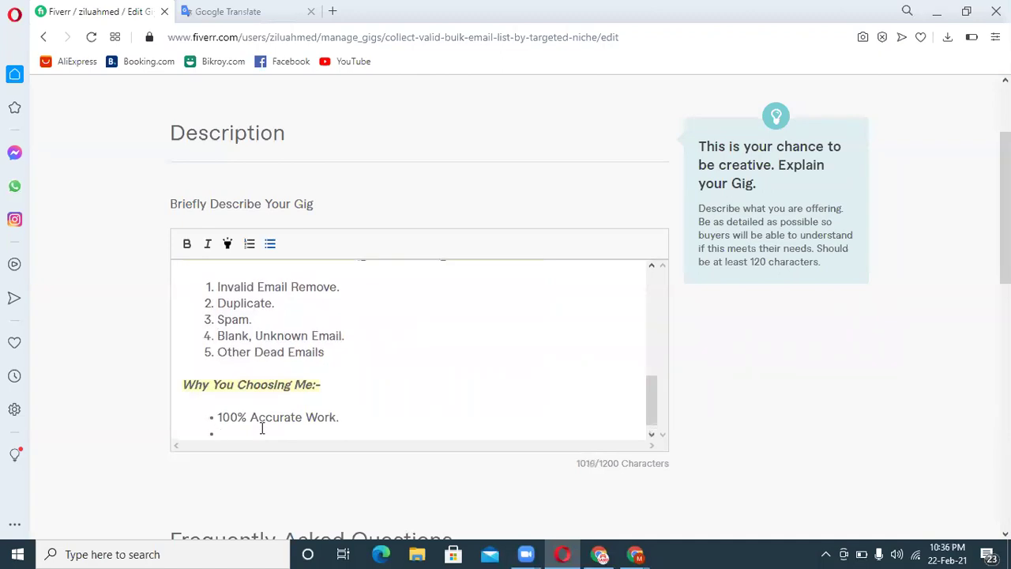
Step: Add "Fast Delivery." and "Manually Work" as the second and third bulleted items, correcting the spelling of "Manually"
text(Fast Delivery.)
key(Return)
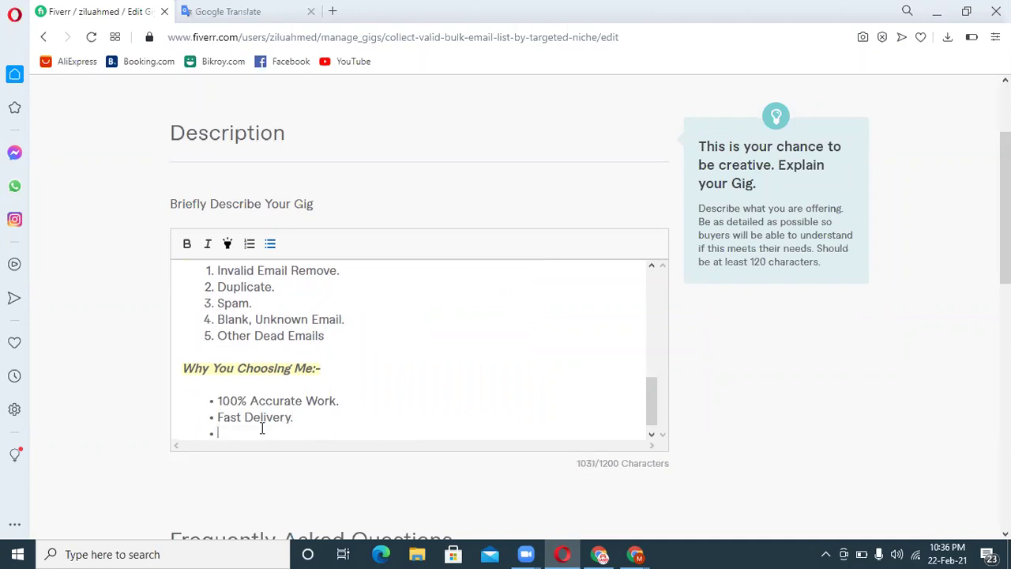
text(Manuall)
right_click(240, 433)
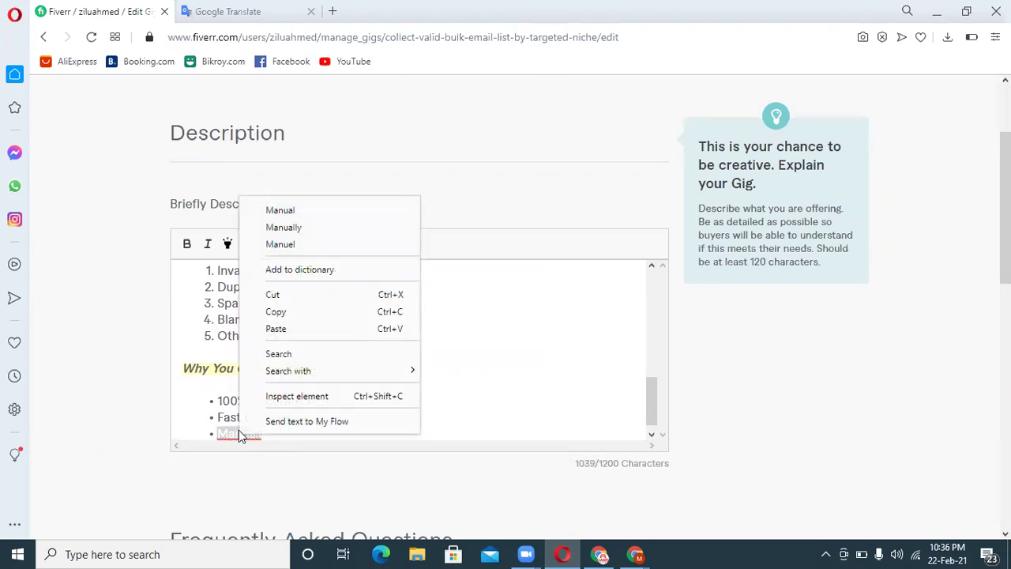
click(260, 229)
text(Work)
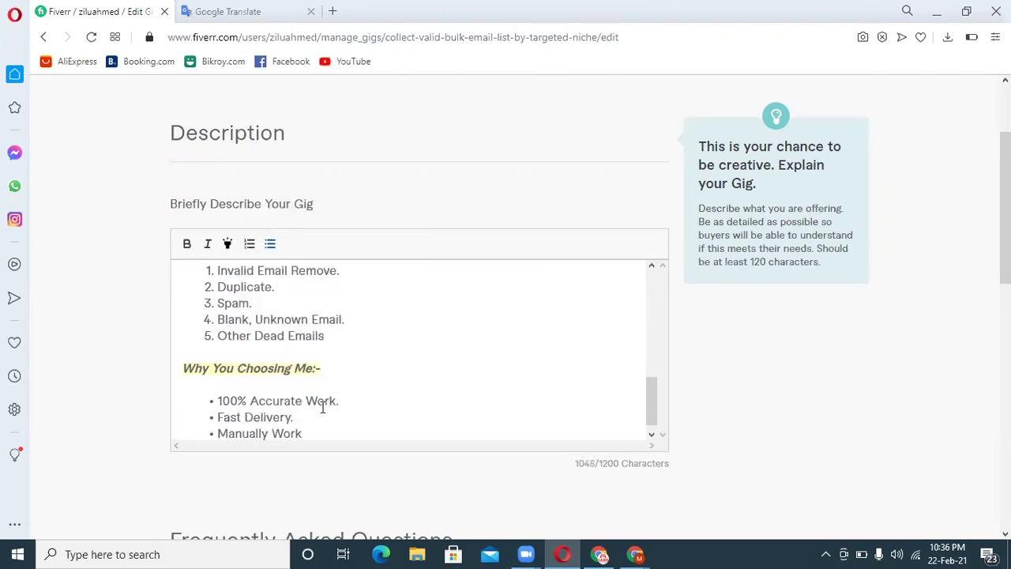
key(Return)
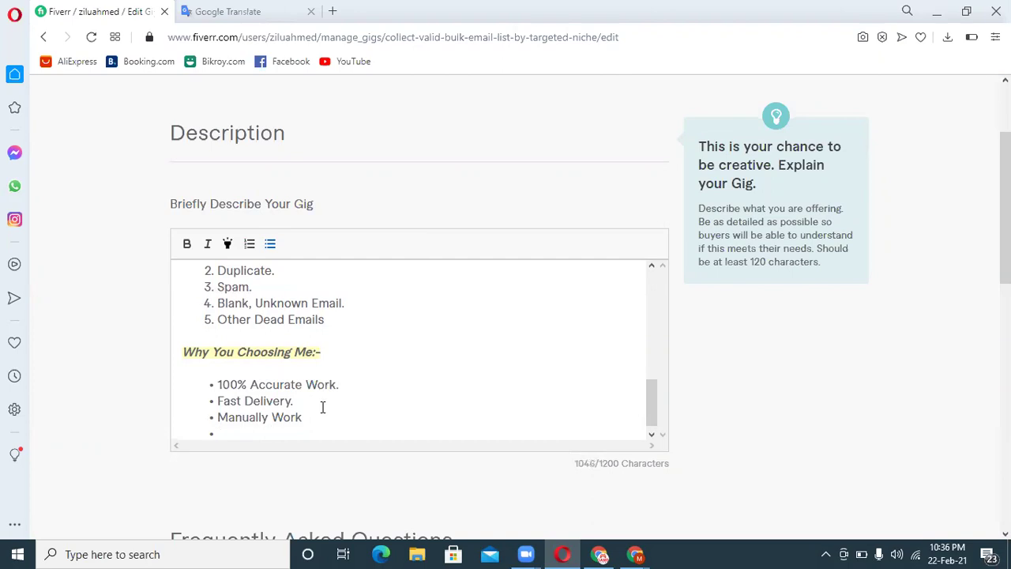
Step: Add "24/7 Active" as the fourth bulleted item and end the bulleted list
text(24/7 Active)
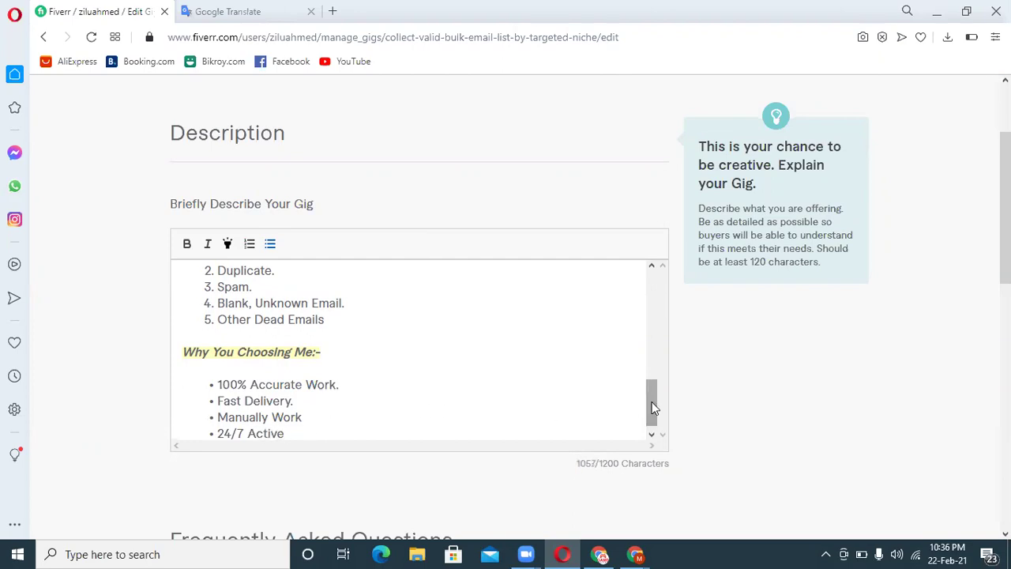
scroll(649, 404, down, 1)
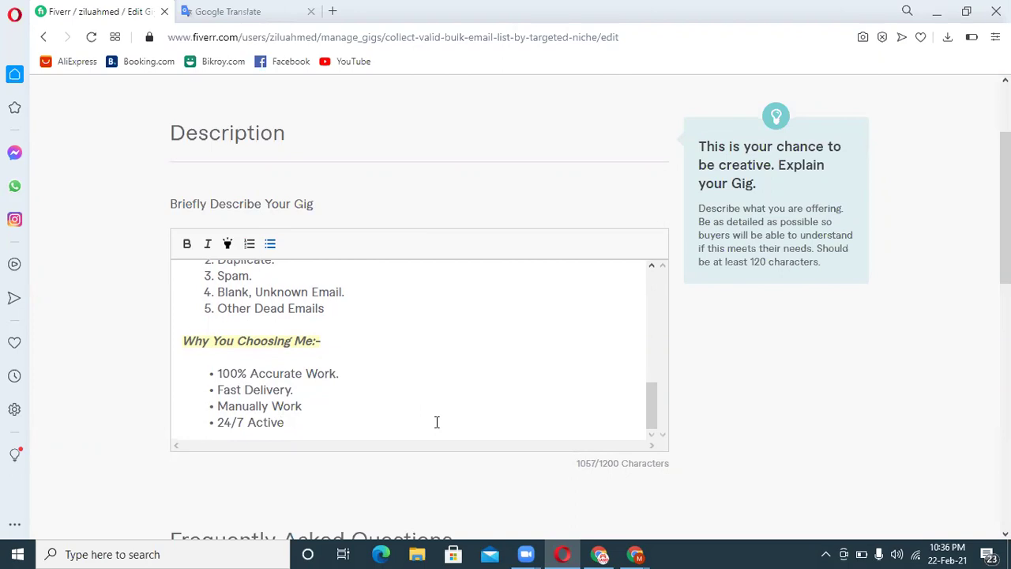
key(Return)
key(Return)
key(BackSpace)
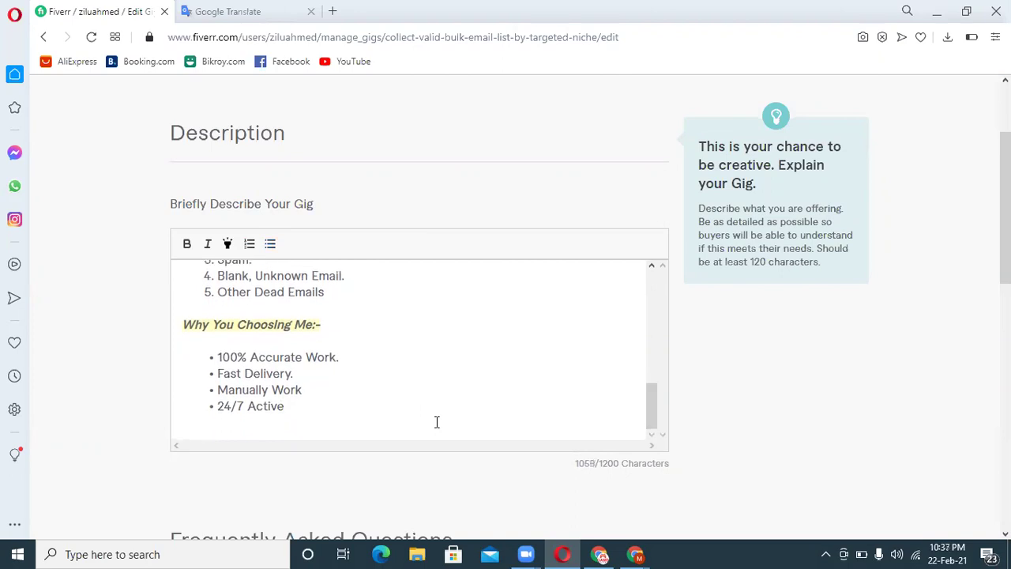
Step: Add the closing line "Thank you." at the end of the description and make it bold, italic and highlighted
key(Return)
text(Thank you.)
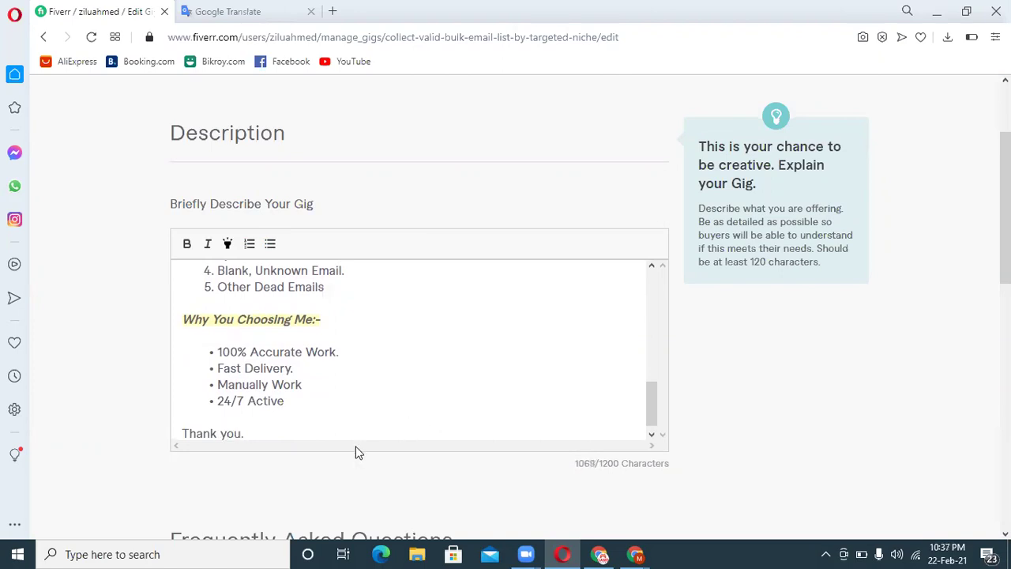
drag(260, 427, 171, 429)
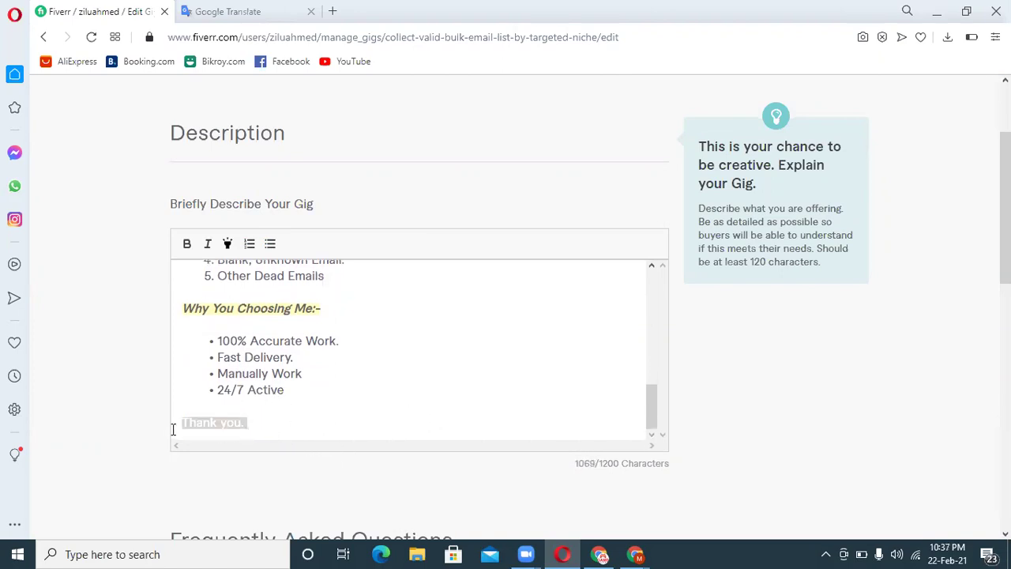
click(224, 247)
click(208, 246)
click(406, 406)
Step: Make "I will provide your niche targeted email list" in the opening paragraph bold and highlighted
drag(650, 393, 621, 256)
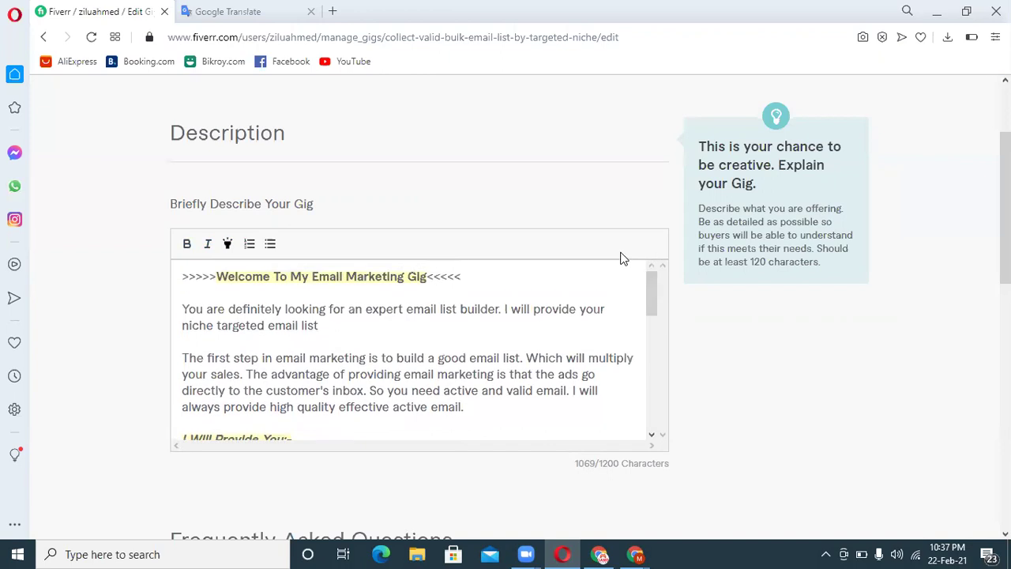
scroll(506, 316, down, 4)
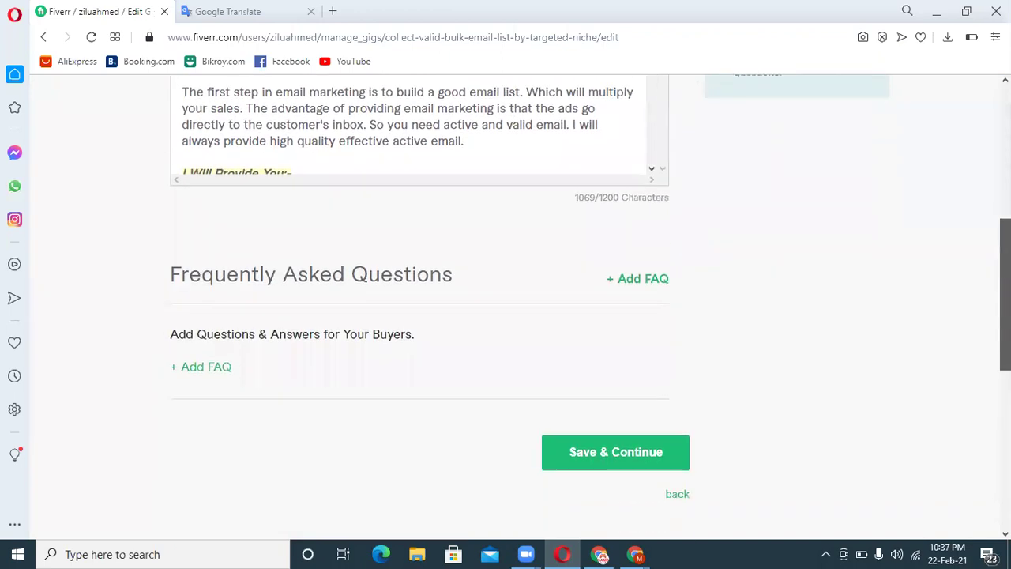
scroll(505, 316, up, 3)
scroll(506, 282, up, 1)
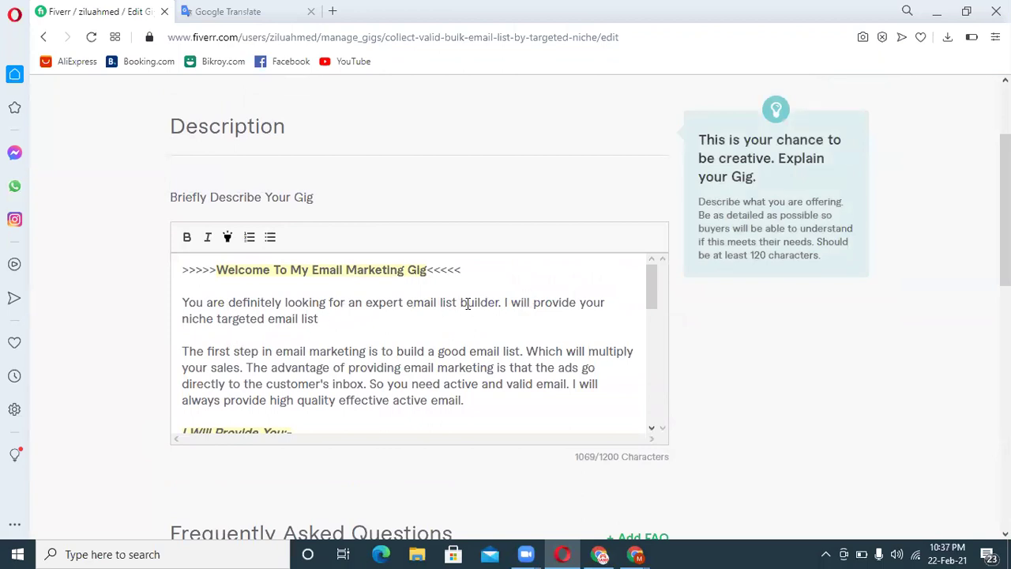
drag(504, 302, 515, 312)
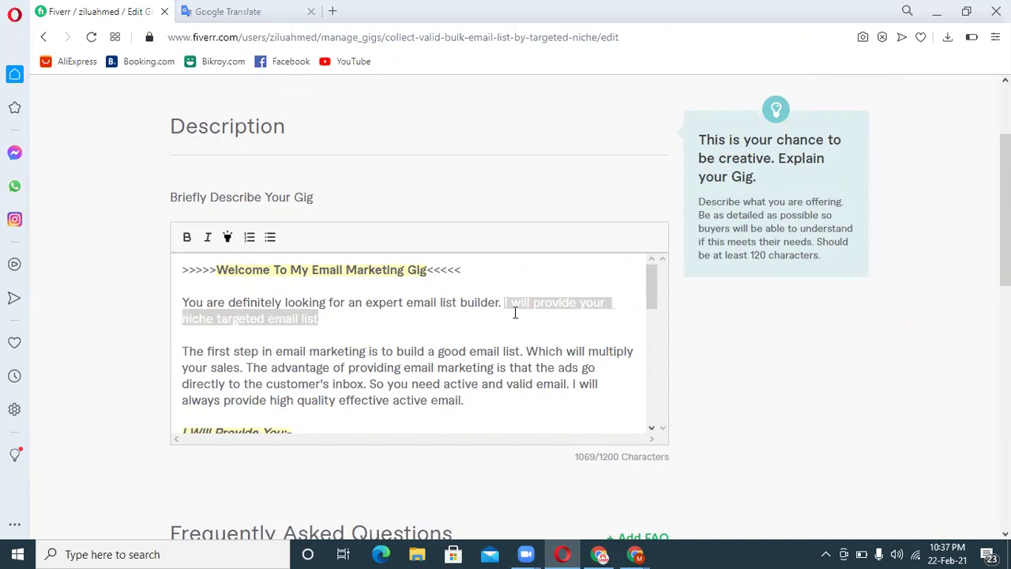
click(187, 237)
click(392, 336)
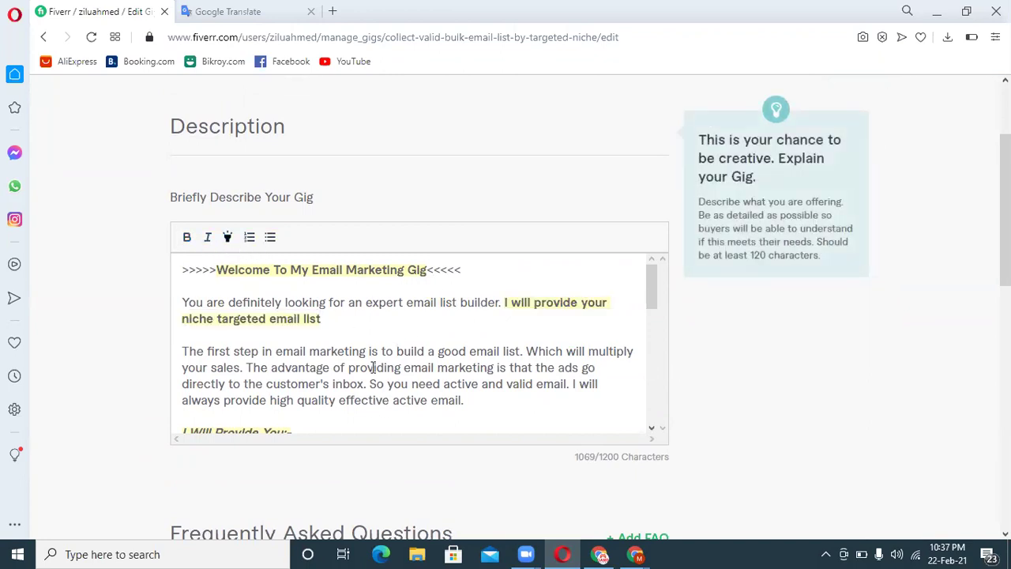
Step: Try to save the gig description and continue to the following stage
scroll(765, 301, down, 5)
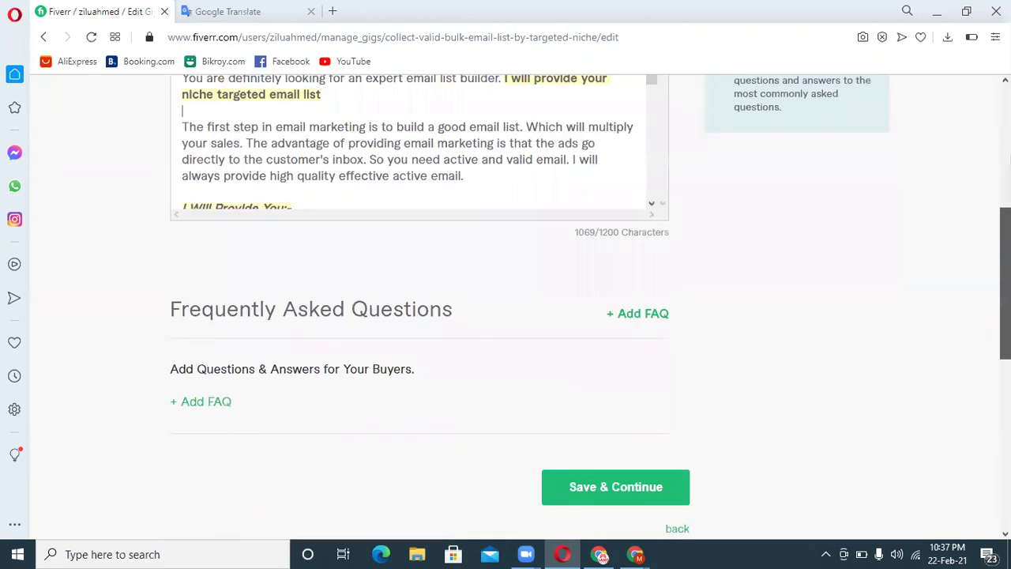
click(647, 338)
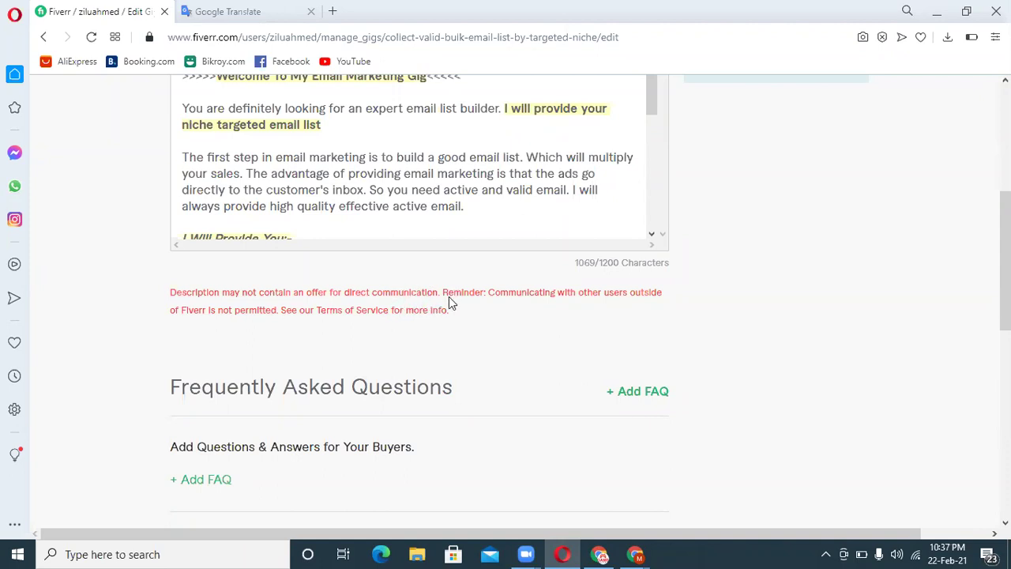
Step: Delete the sentence "Which will multiply your sales." from the description's second paragraph
scroll(813, 178, up, 1)
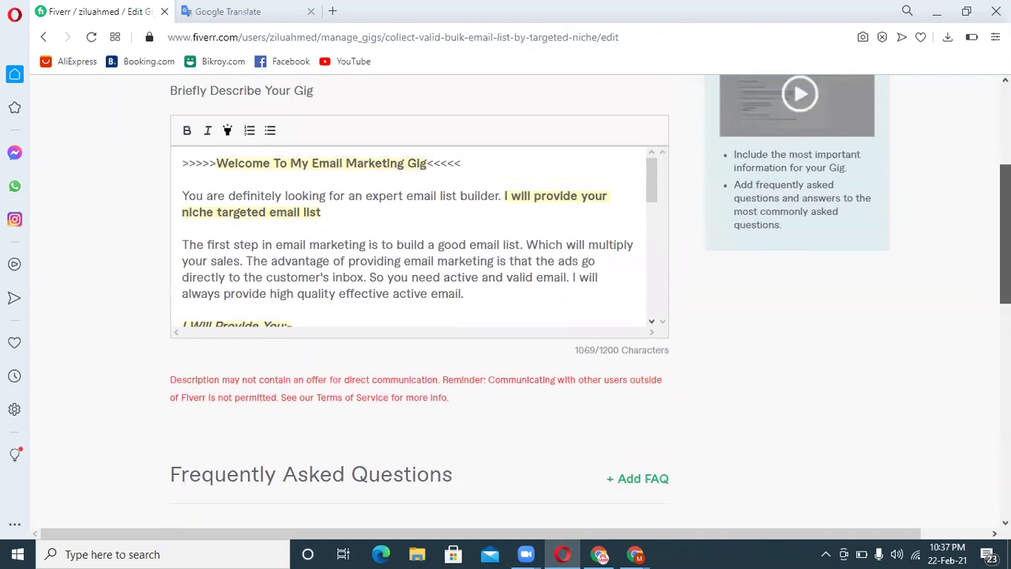
scroll(700, 227, up, 1)
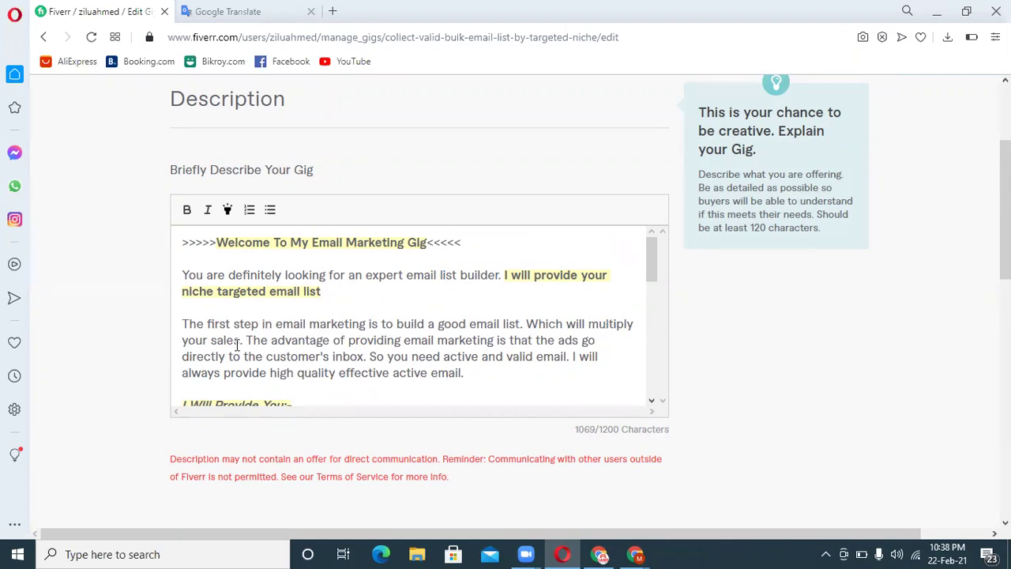
drag(525, 323, 244, 340)
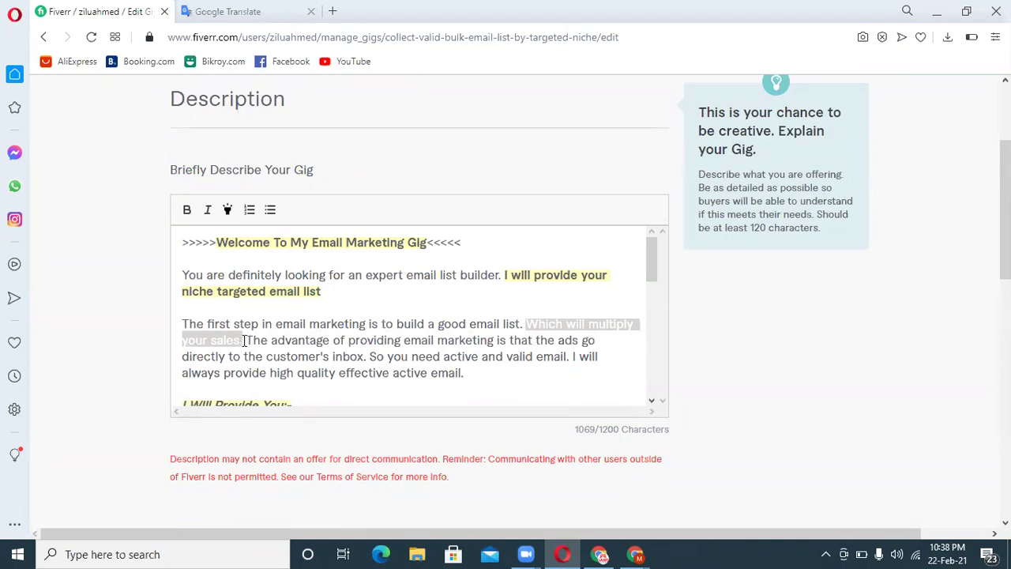
key(BackSpace)
key(BackSpace)
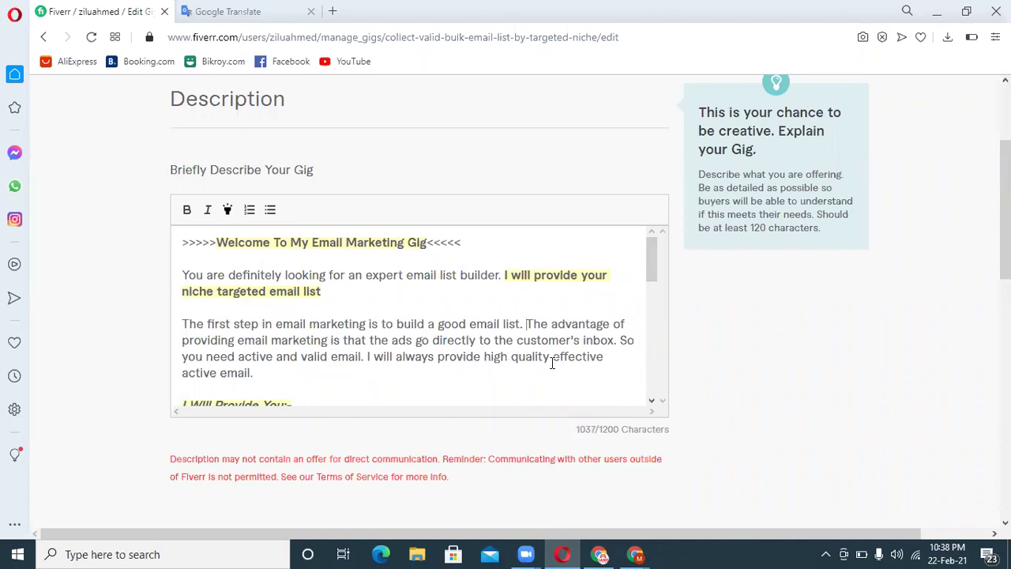
Step: Delete the sentence "The advantage of providing email marketing is that the ads go directly to the customer's inbox." and its extra space
drag(528, 323, 616, 343)
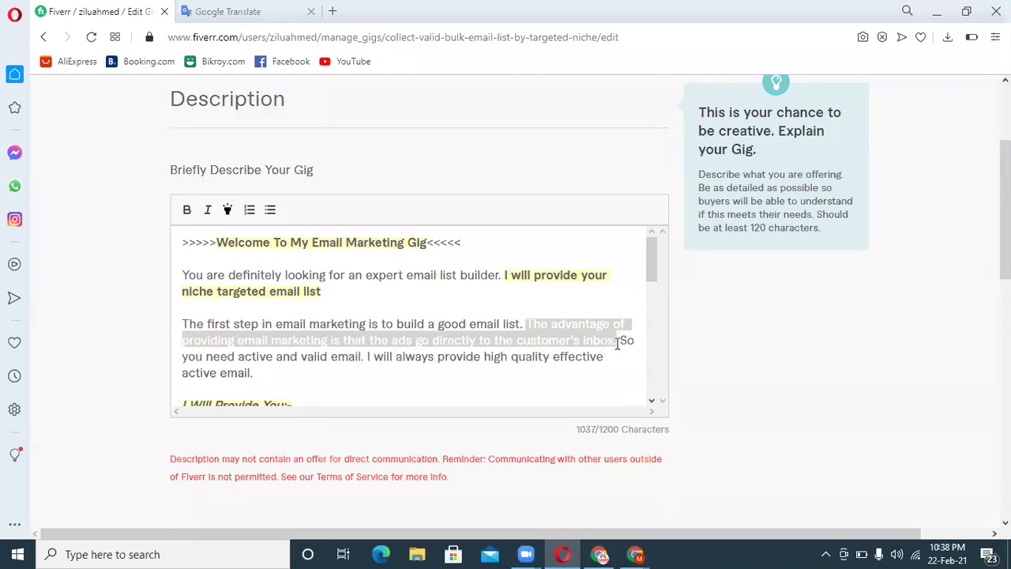
key(BackSpace)
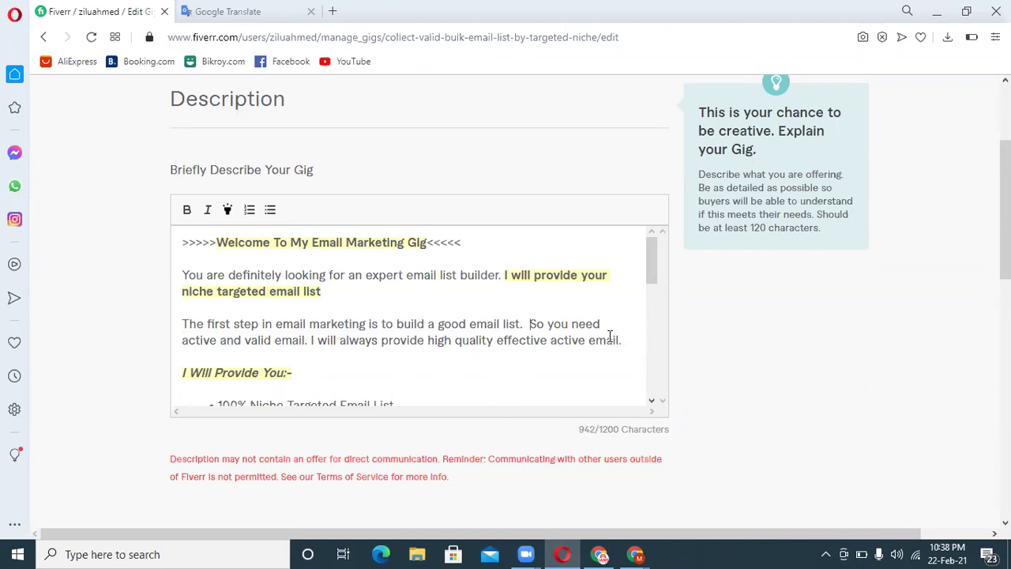
key(BackSpace)
Step: Copy the entire gig description and reload the gig editing page
drag(651, 270, 644, 353)
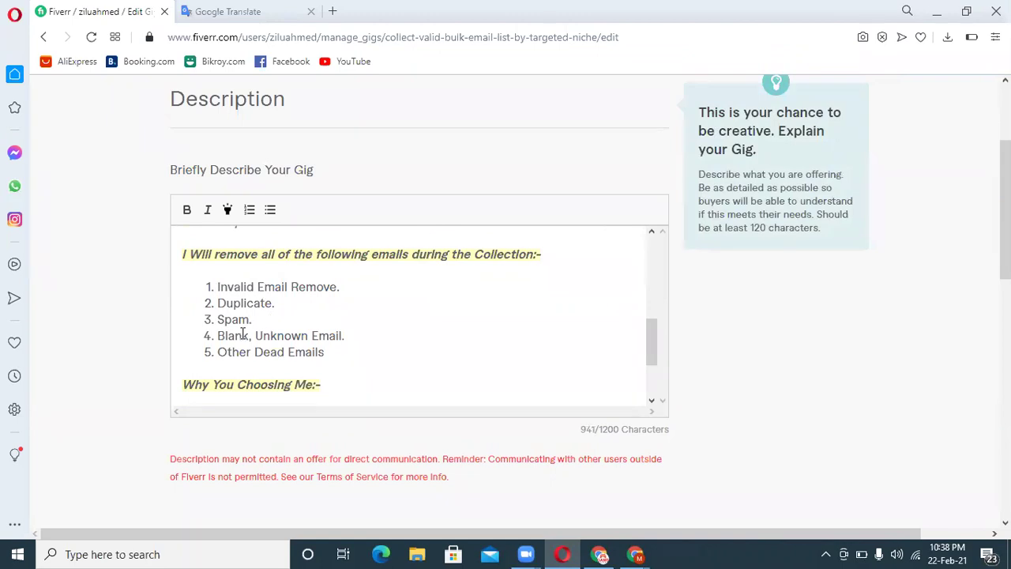
drag(647, 338, 645, 363)
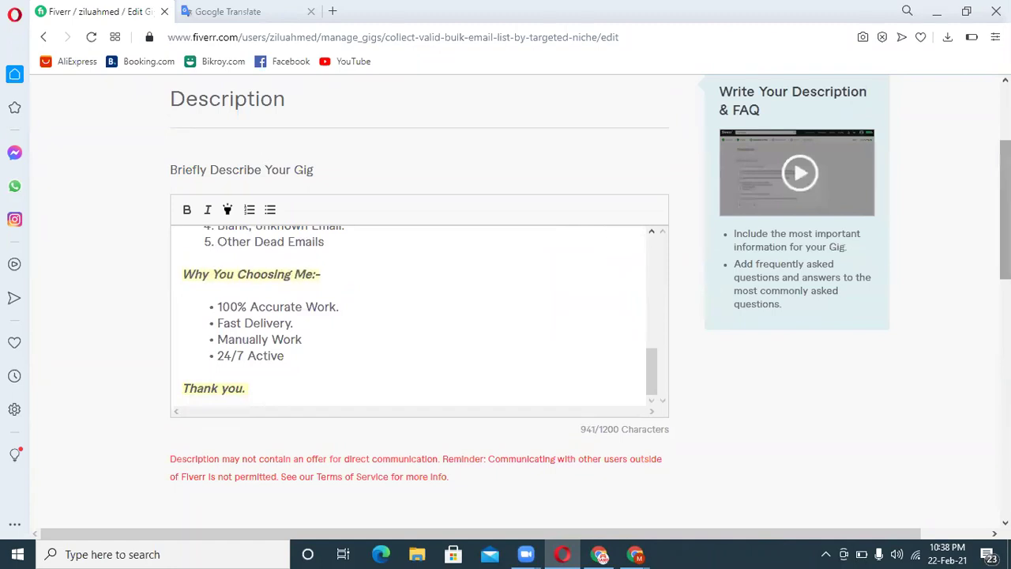
scroll(647, 363, down, 4)
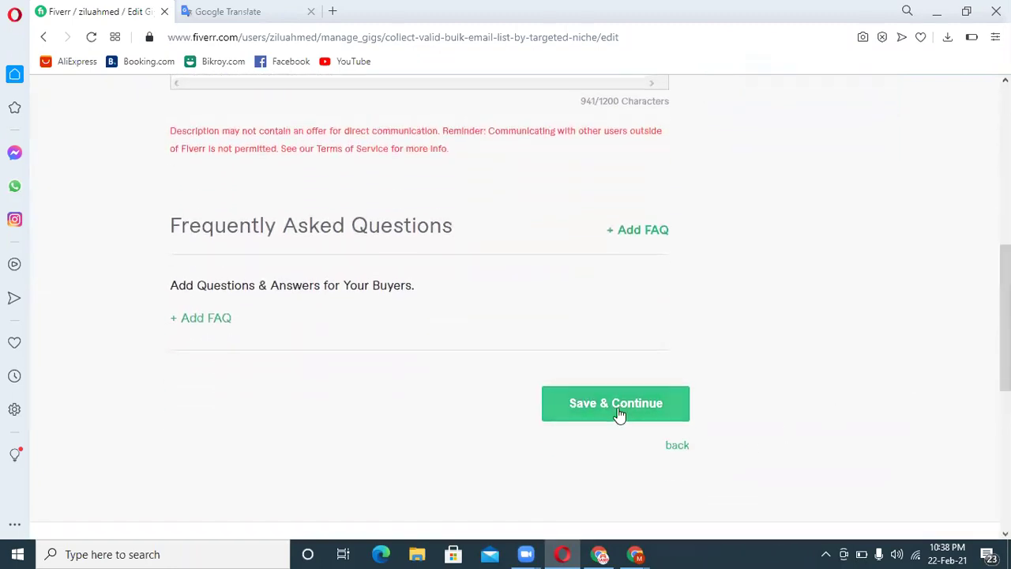
scroll(620, 415, up, 2)
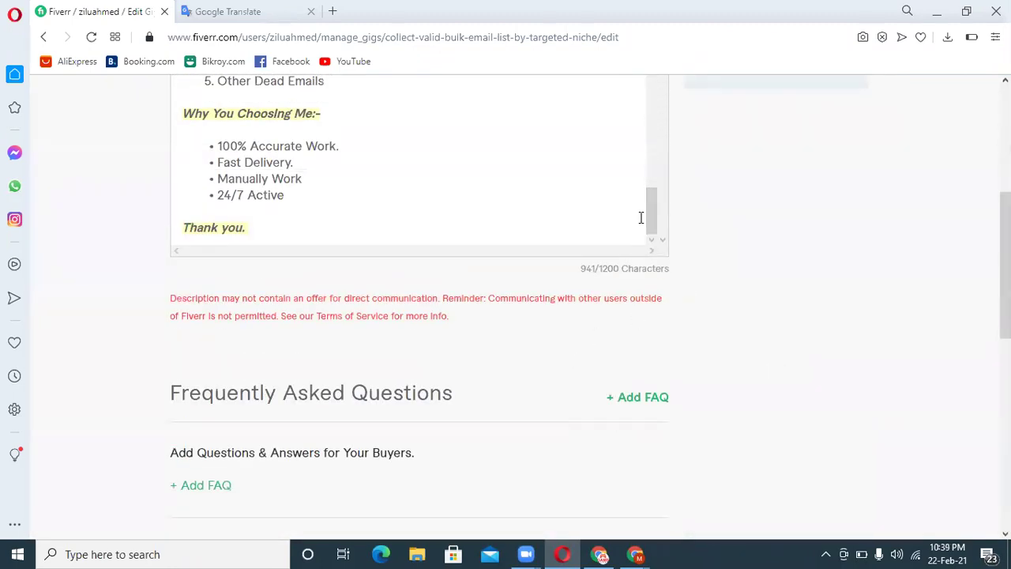
drag(647, 212, 640, 110)
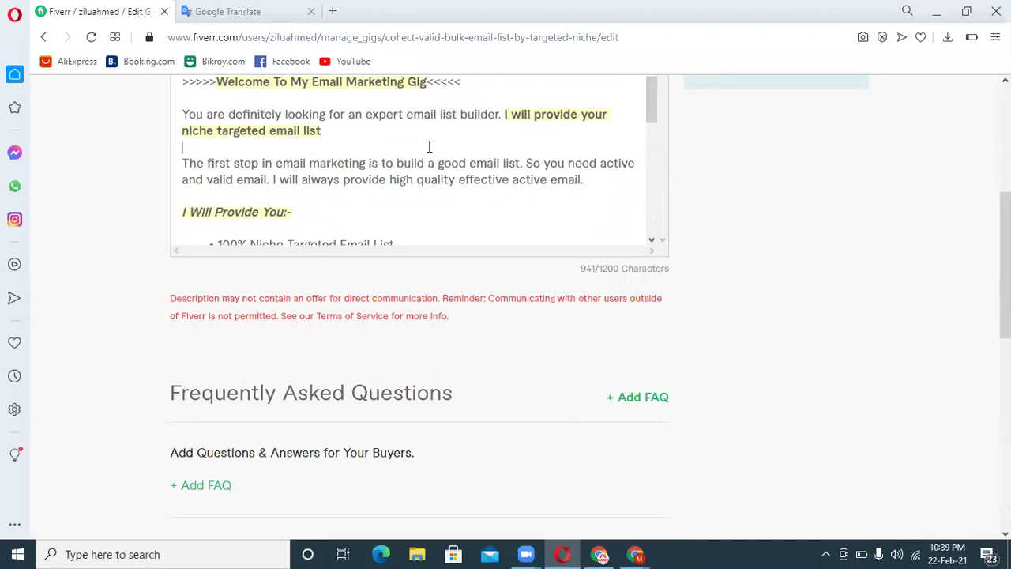
key(ctrl+a)
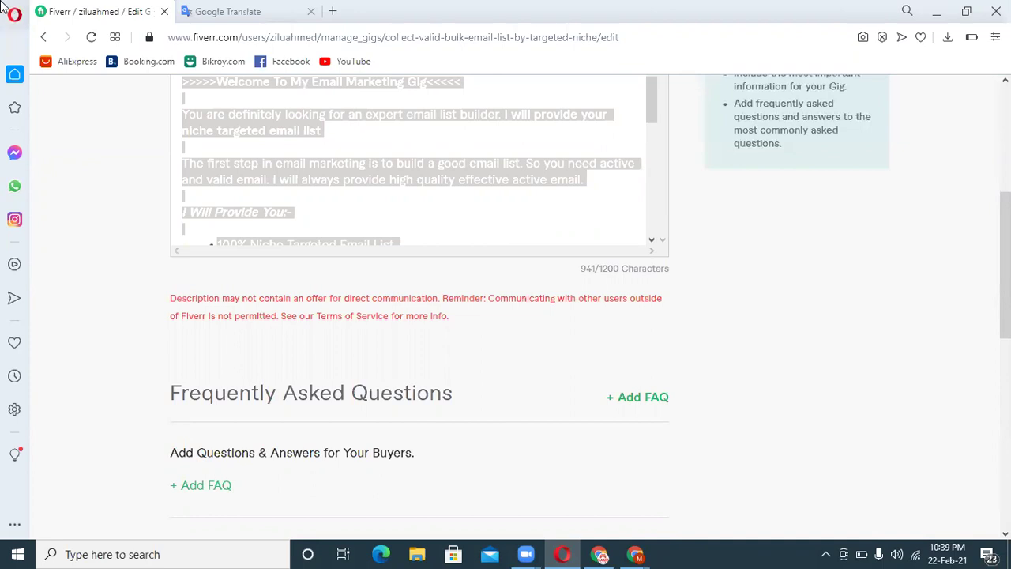
click(91, 37)
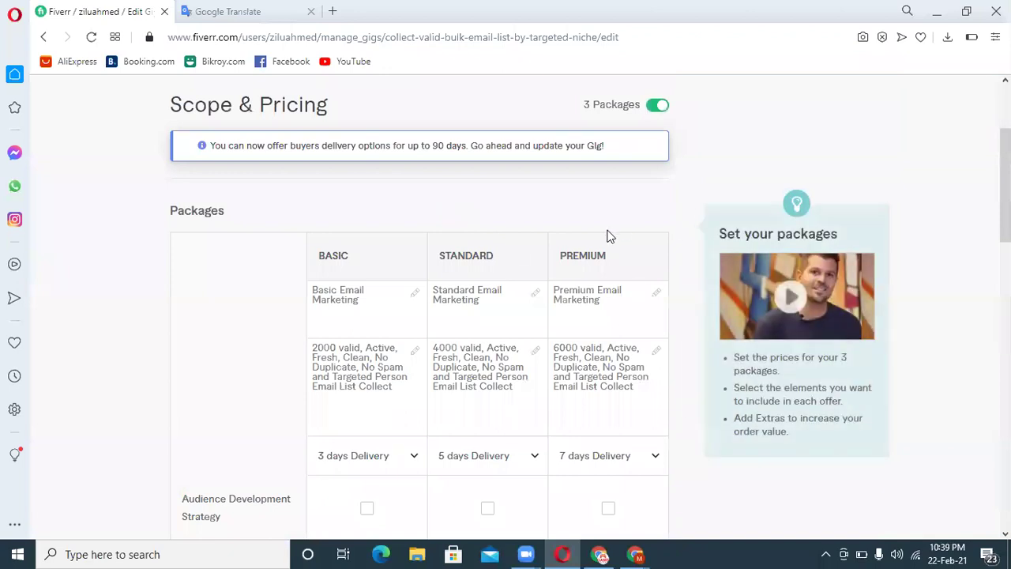
Step: Save the pricing stage unchanged and paste the copied text into the gig description
drag(1005, 189, 1005, 352)
scroll(650, 395, down, 1)
click(621, 399)
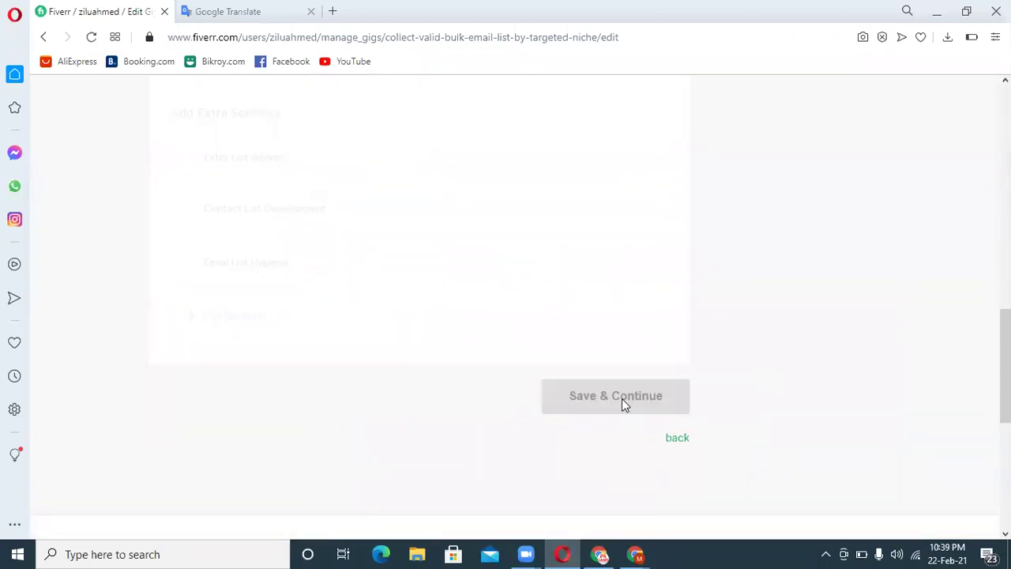
click(364, 452)
key(ctrl+v)
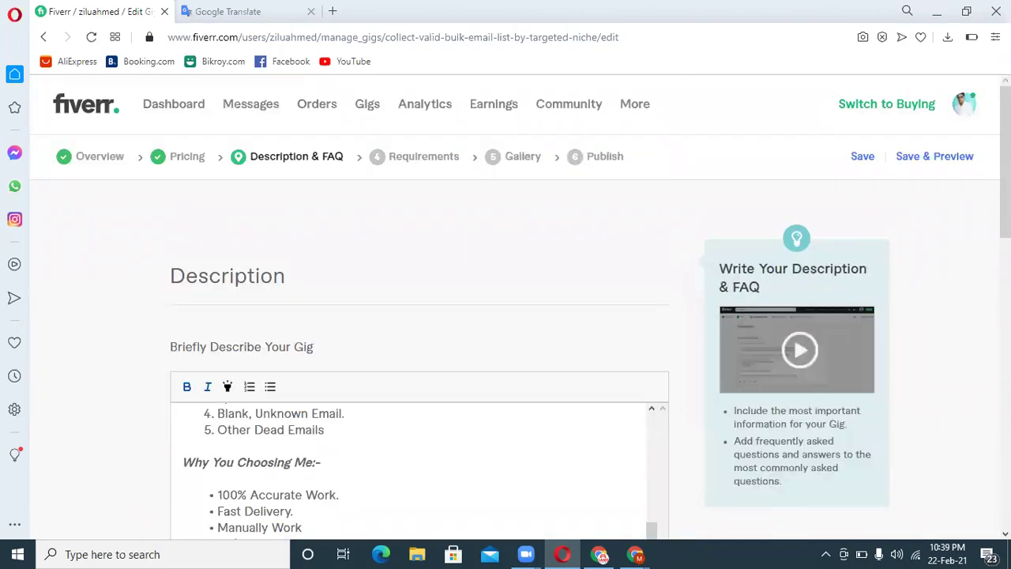
Step: Highlight the closing "Thank you." line and the "Why You Choosing Me:-" heading in the description
scroll(364, 452, down, 2)
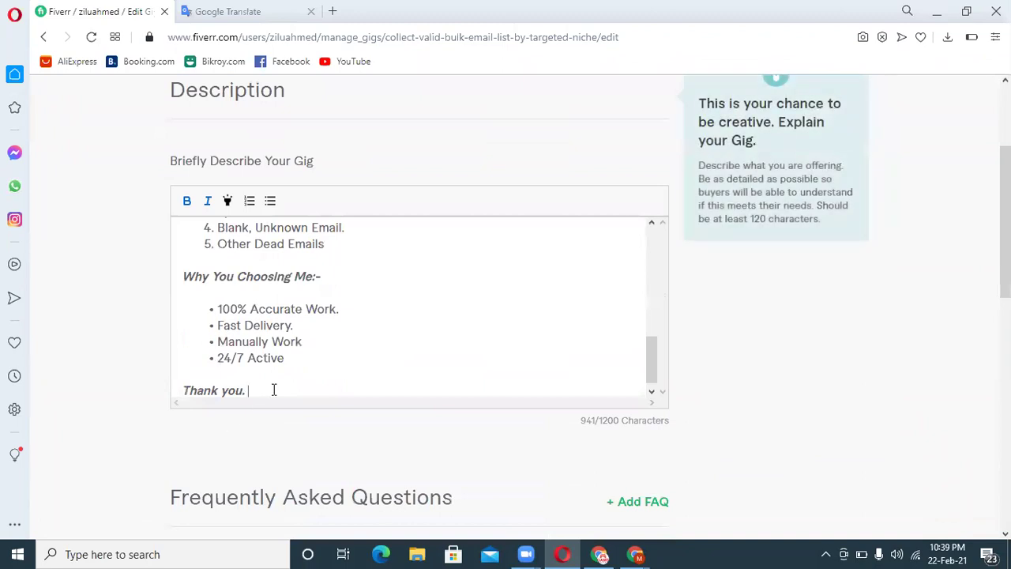
drag(274, 390, 158, 383)
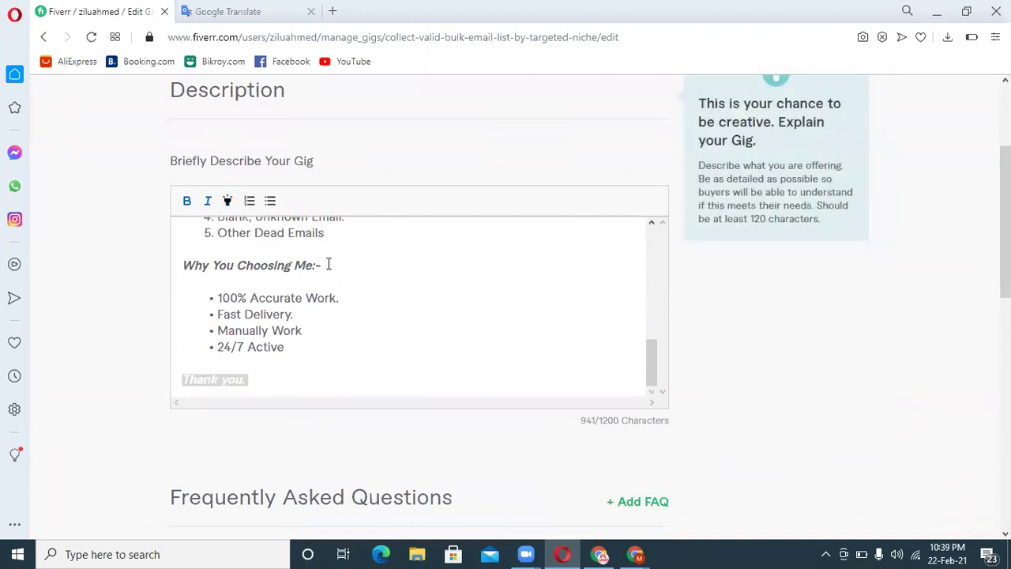
drag(328, 265, 183, 255)
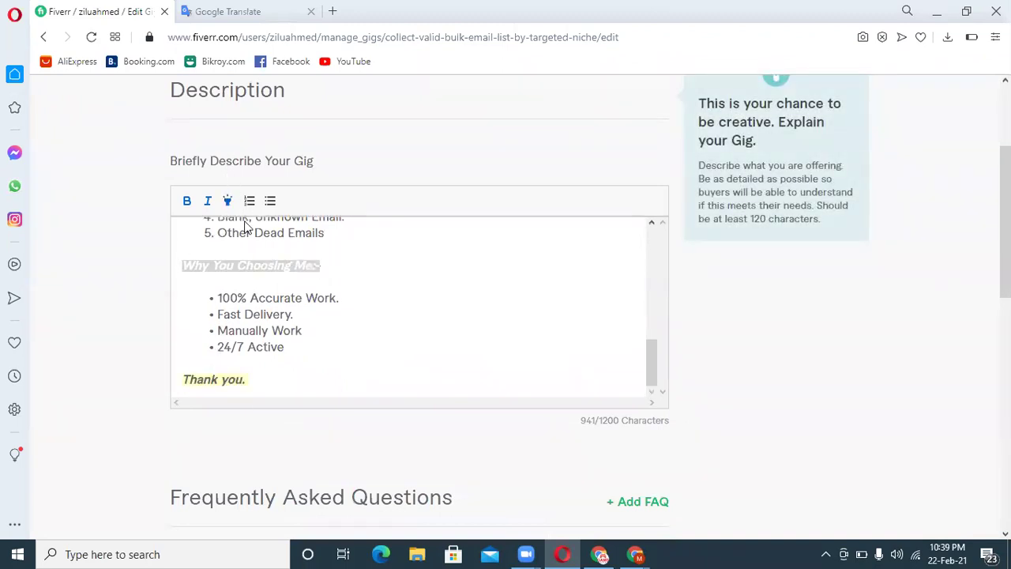
Step: Highlight the heading "I Will remove all of the following emails during the Collection:-"
drag(652, 363, 661, 308)
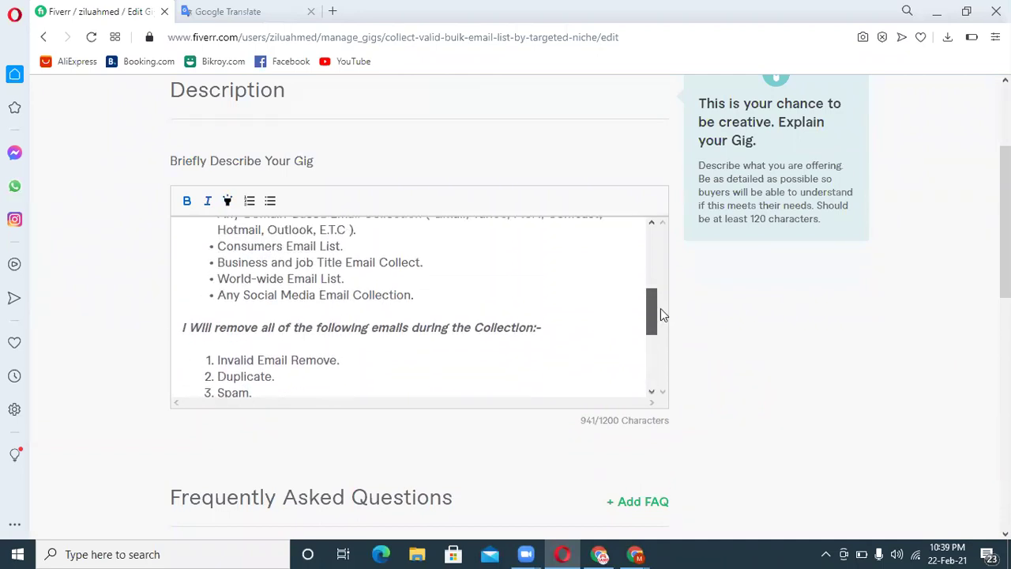
drag(577, 331, 173, 334)
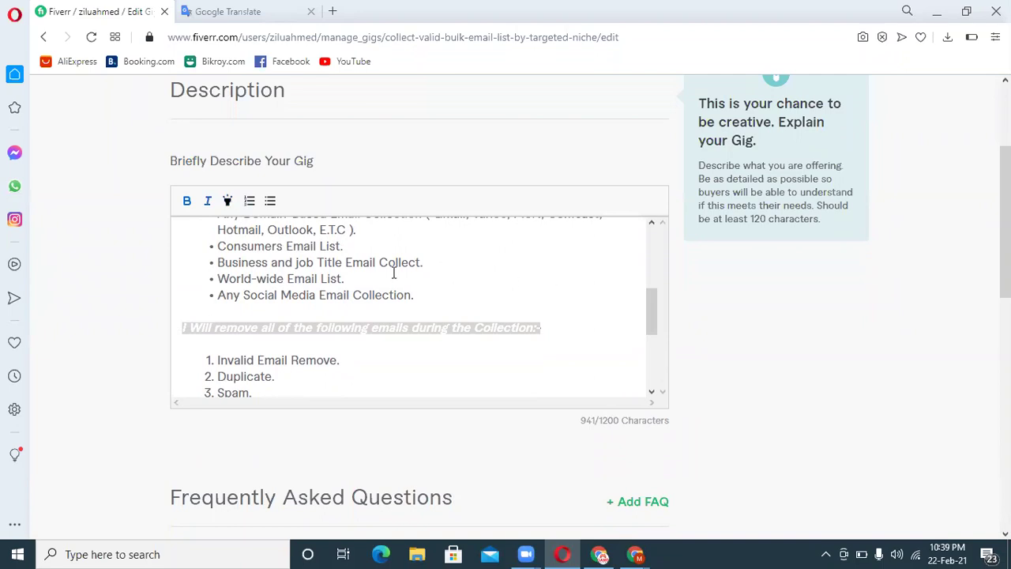
click(552, 287)
mouse_move(654, 323)
mouse_down()
mouse_move(652, 282)
mouse_move(652, 326)
mouse_up()
drag(542, 313, 179, 314)
click(227, 203)
click(676, 348)
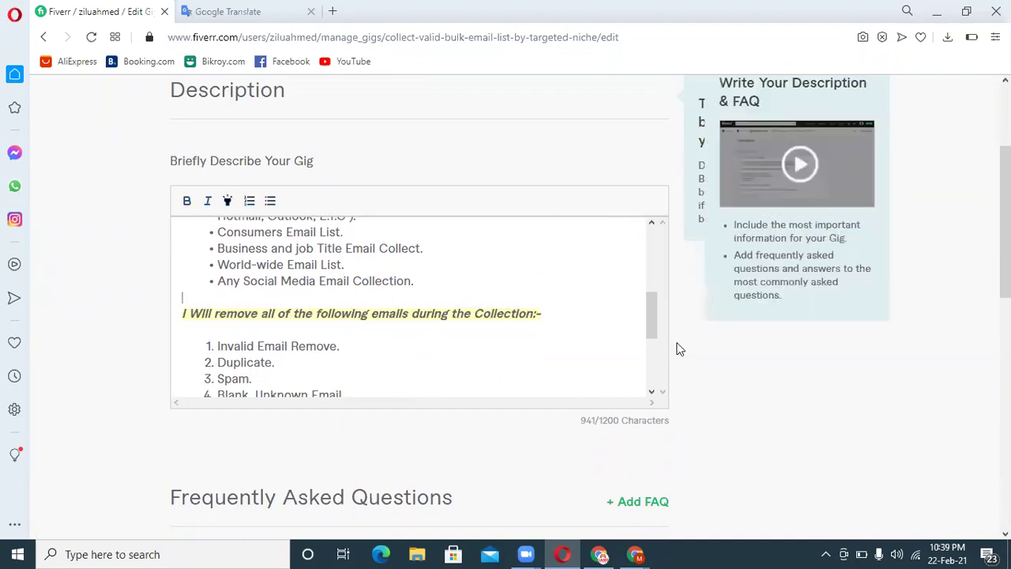
Step: Highlight the "I Will Provide You:-" heading in the description
drag(648, 327, 648, 277)
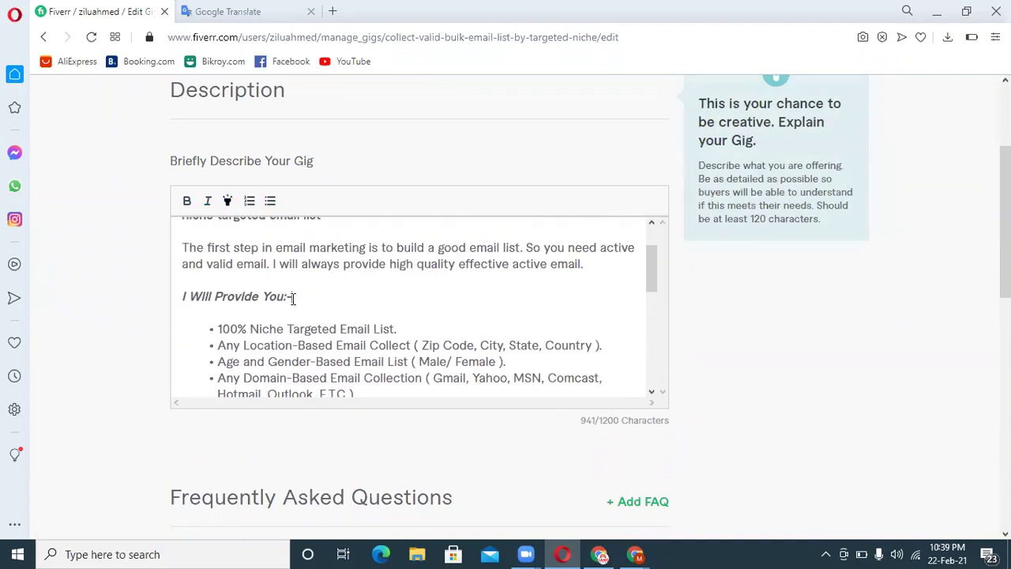
drag(290, 297, 172, 297)
click(227, 208)
click(515, 335)
Step: Highlight "I will provide your niche targeted email list" in the opening paragraph and end it with a period
drag(653, 283, 652, 263)
drag(503, 267, 549, 283)
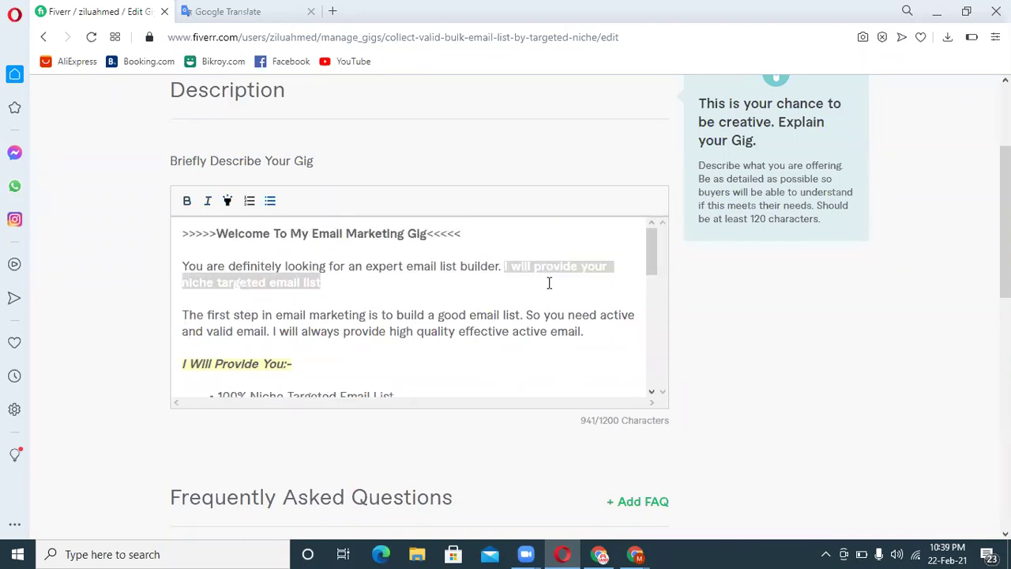
click(228, 201)
click(369, 286)
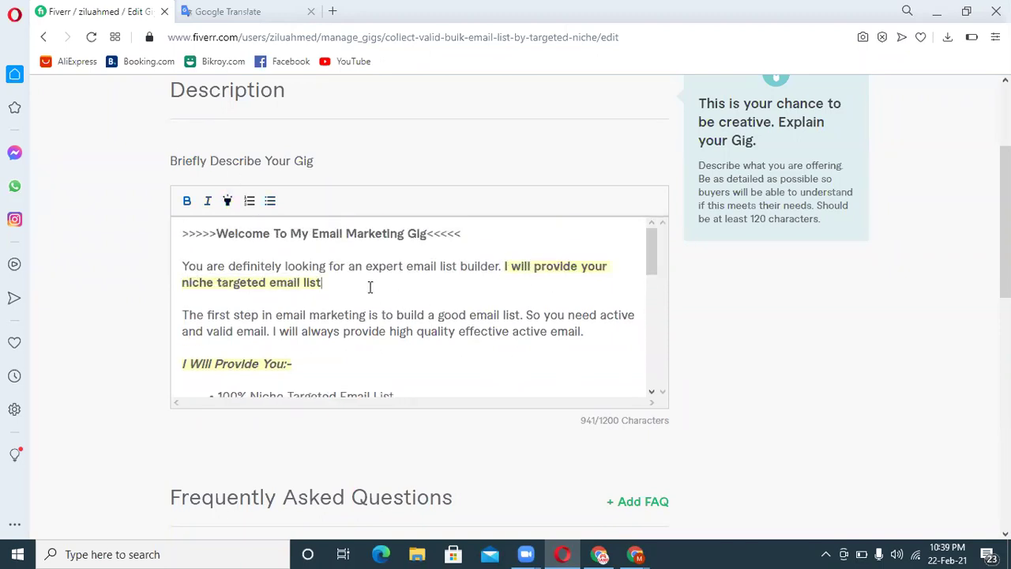
text(.)
Step: Try to save the re-pasted description and continue to the following stage
drag(1006, 221, 1005, 382)
scroll(650, 343, up, 2)
click(626, 313)
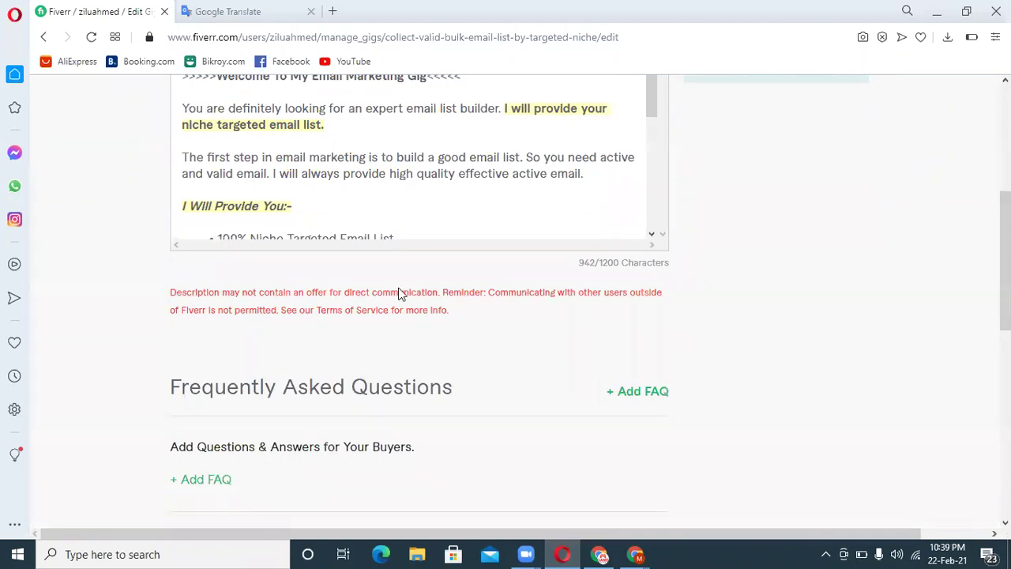
Step: Delete the two paragraphs between the welcome line and the "I Will Provide You:-" heading
drag(1006, 260, 1006, 186)
mouse_move(648, 338)
mouse_down()
mouse_move(648, 351)
mouse_move(654, 339)
mouse_up()
drag(591, 417, 184, 352)
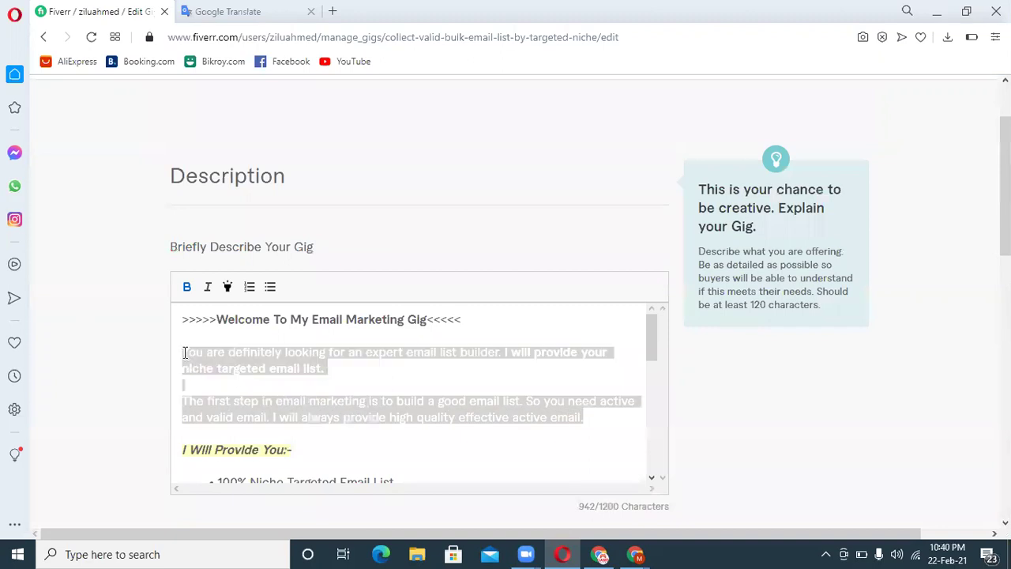
key(BackSpace)
key(BackSpace)
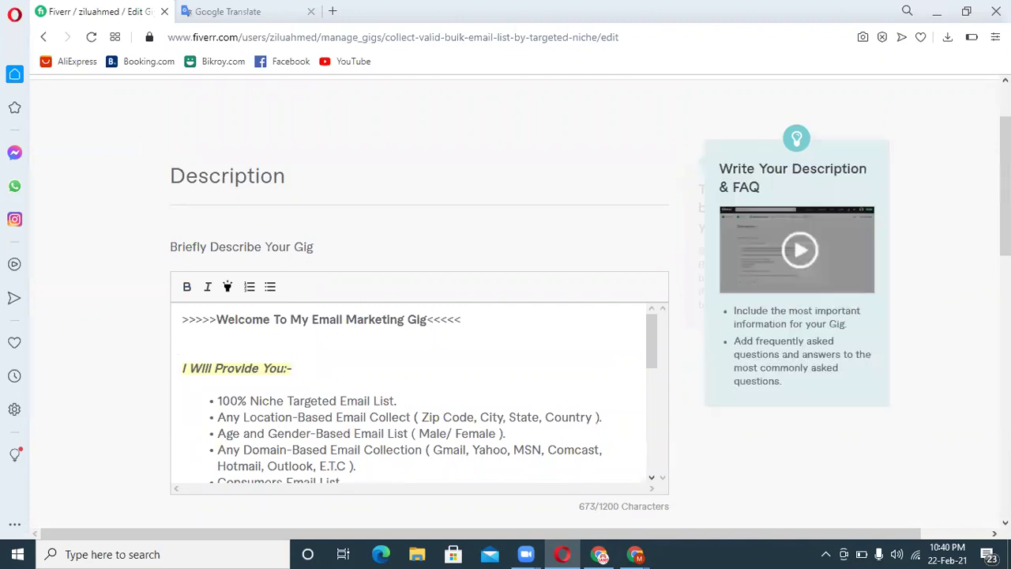
Step: Try to save the gig without its introductory paragraphs and continue to the following stage
scroll(555, 238, down, 5)
scroll(556, 238, up, 3)
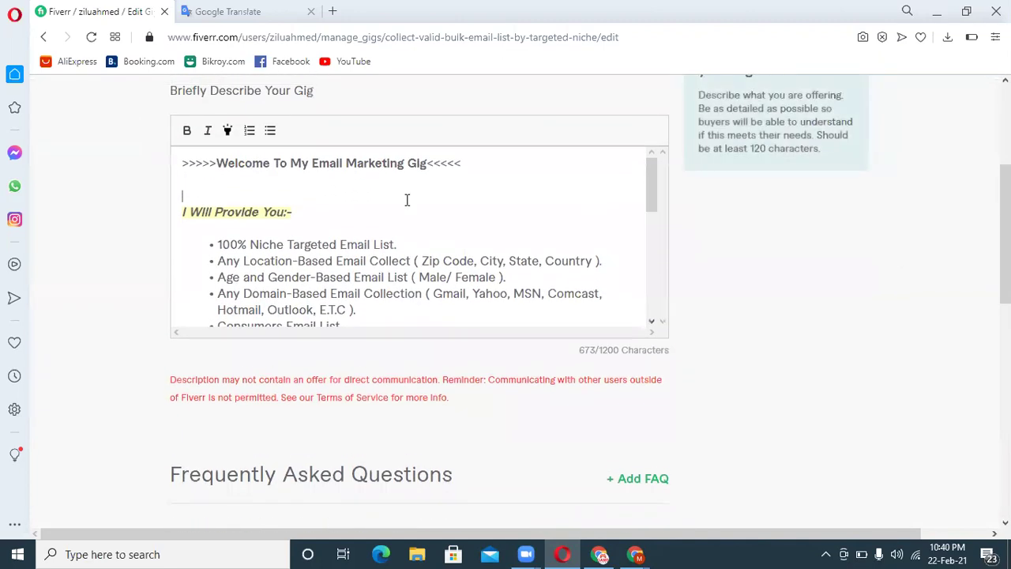
scroll(624, 393, down, 3)
click(624, 392)
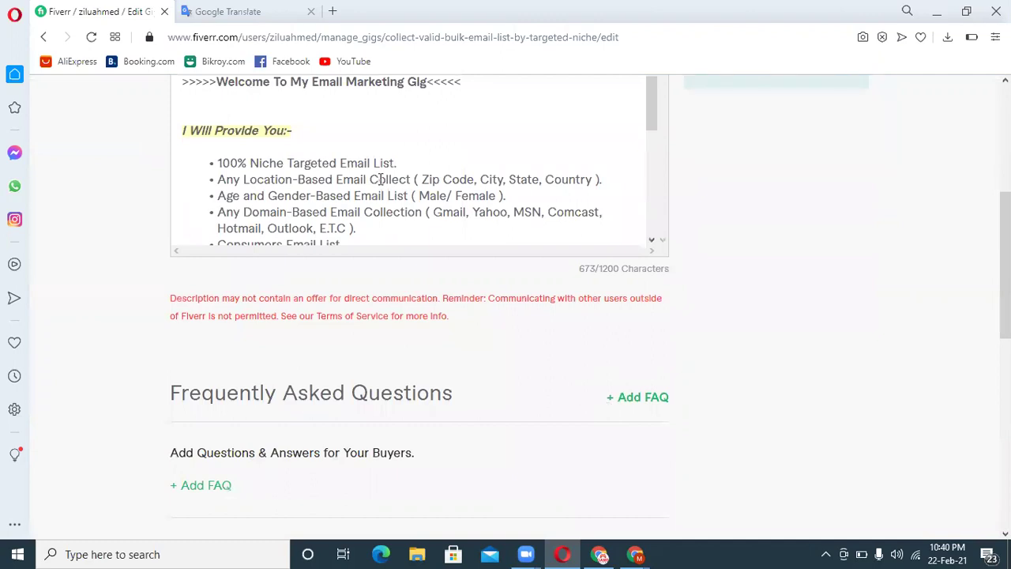
Step: Switch to Google Translate and replace the Bengali source text with the copied gig description, using English as the source language
click(227, 11)
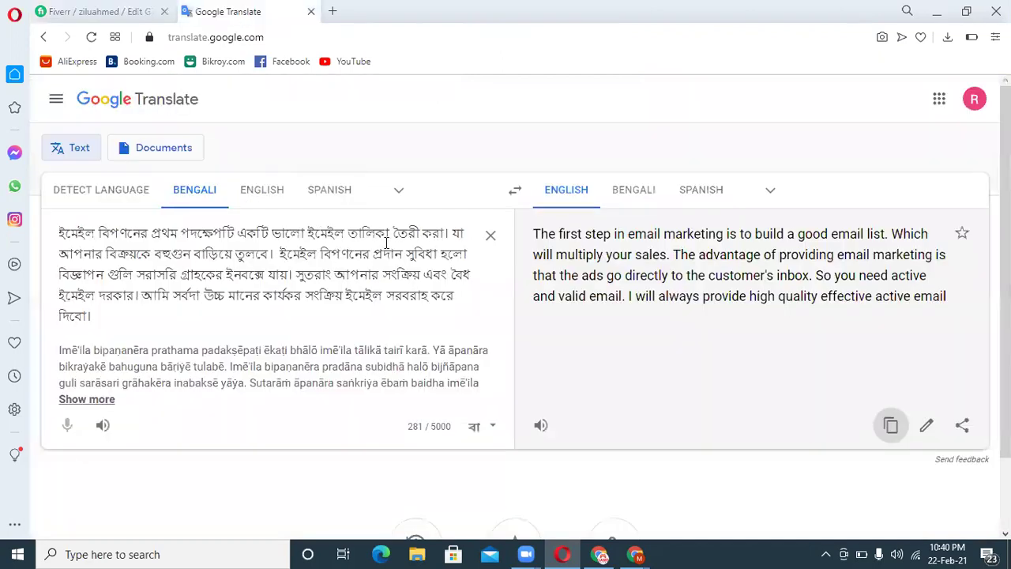
click(490, 237)
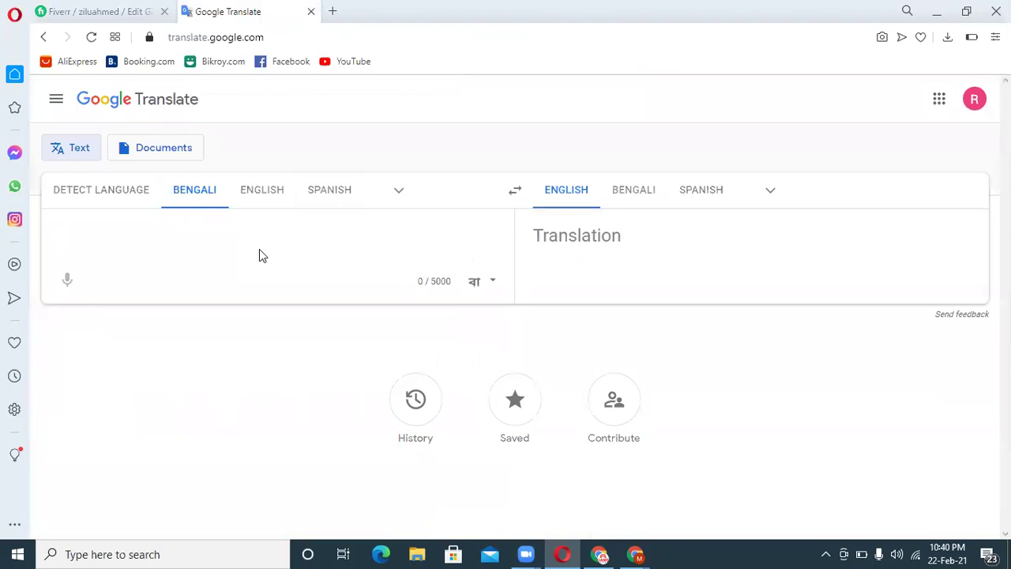
click(262, 190)
key(ctrl+v)
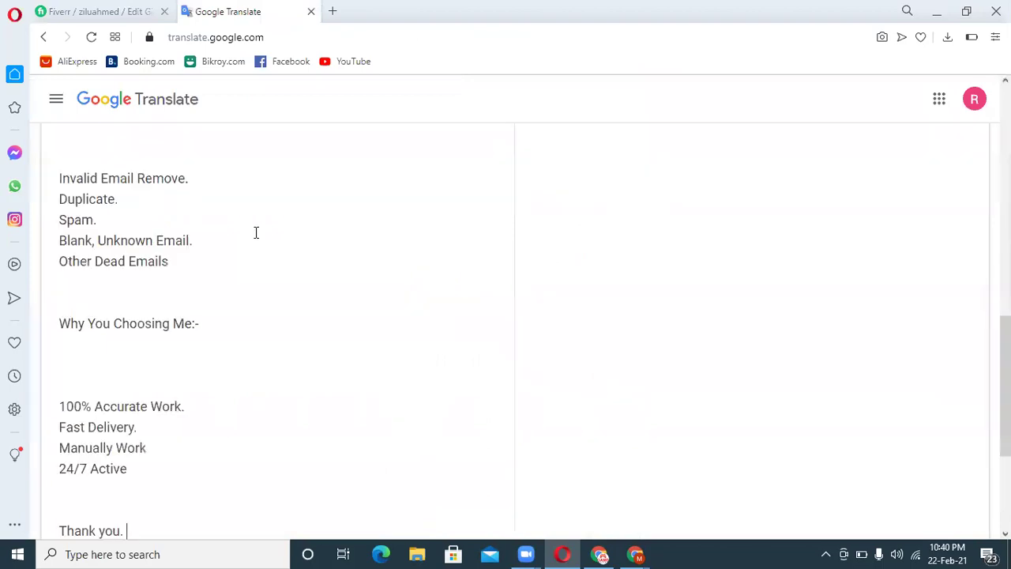
Step: Copy the formatted gig description, reload the Fiverr gig edit page, and paste the description into the empty editor
click(95, 11)
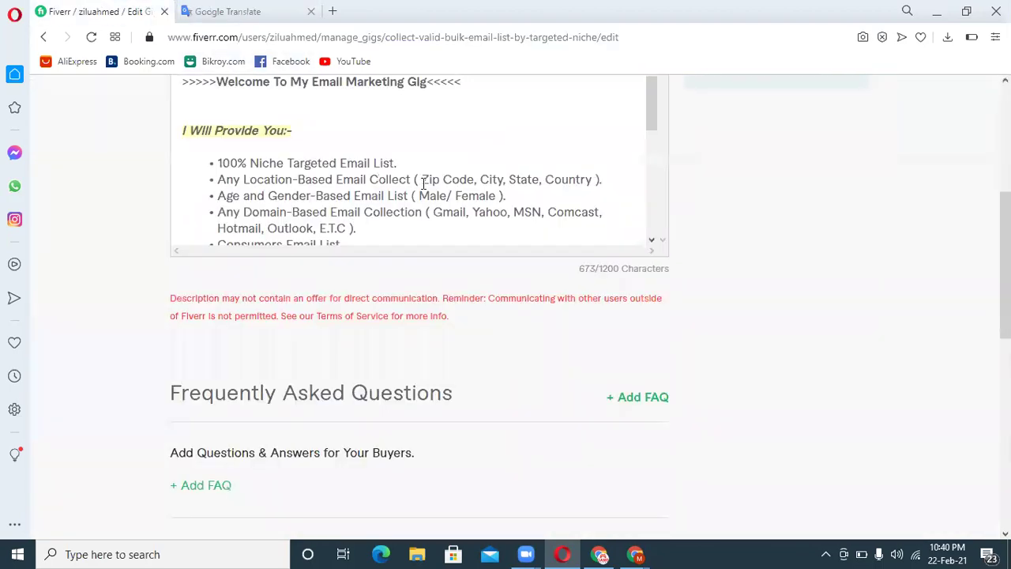
key(ctrl+a)
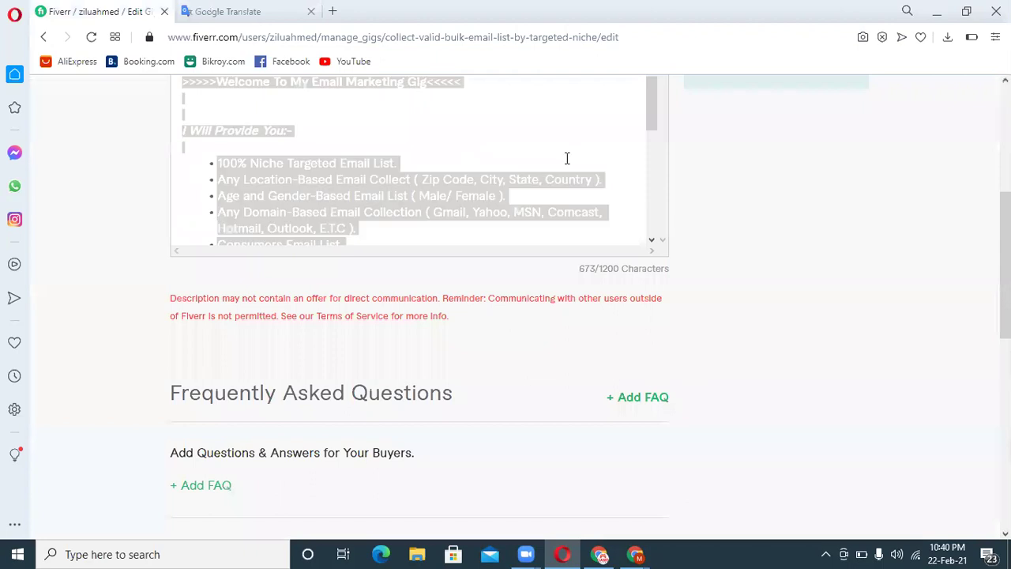
click(91, 37)
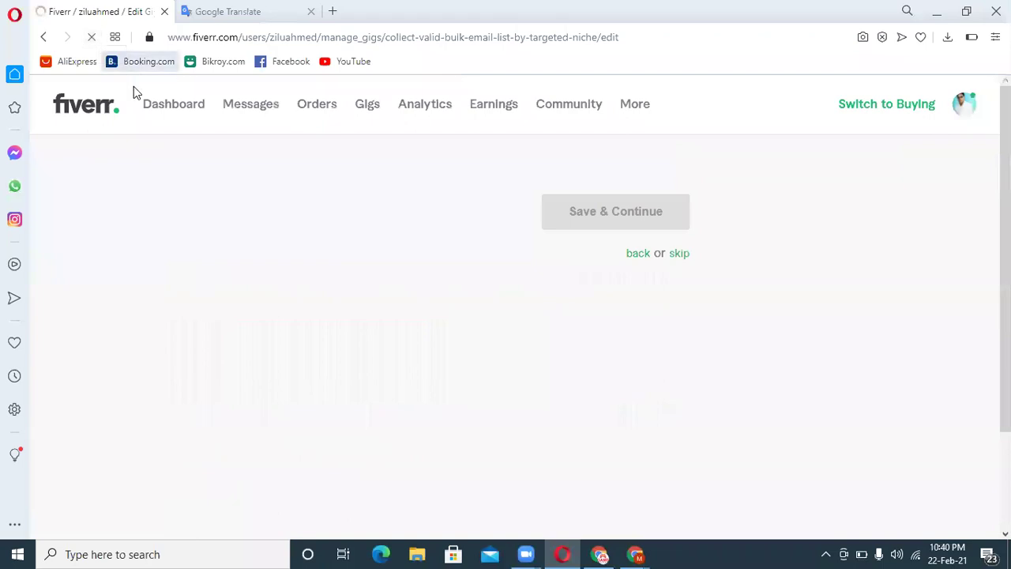
scroll(813, 299, down, 9)
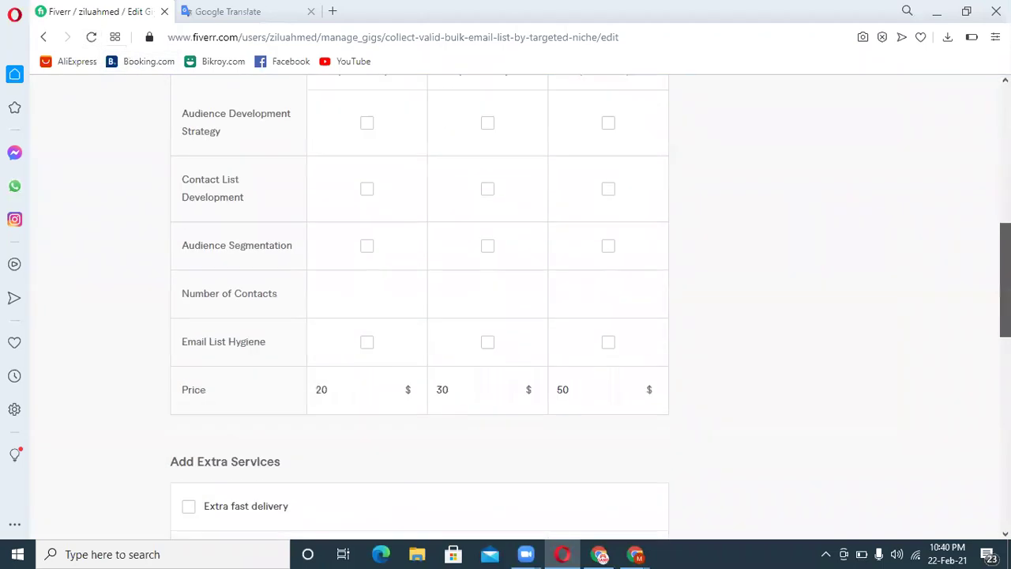
click(646, 394)
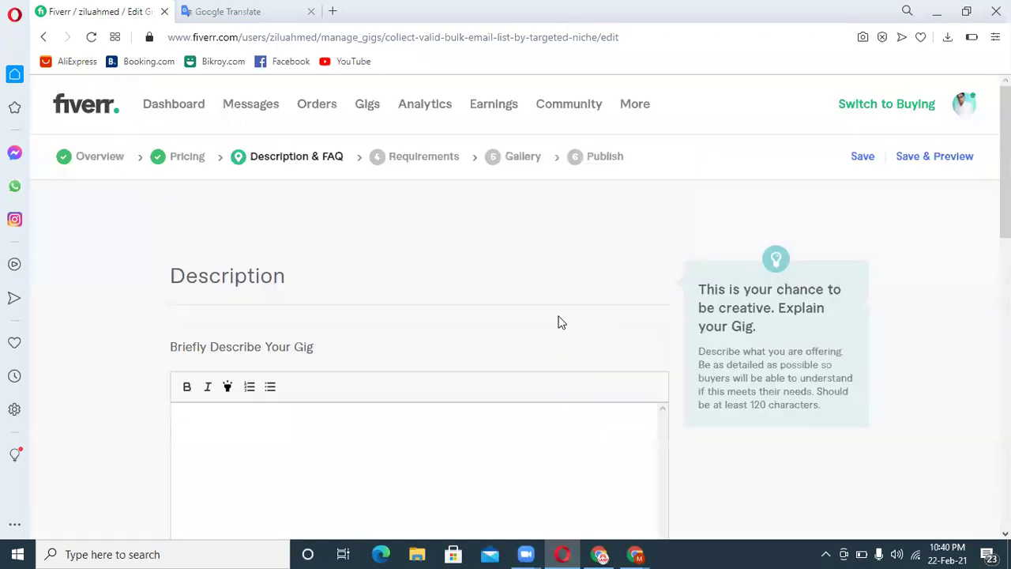
key(ctrl+v)
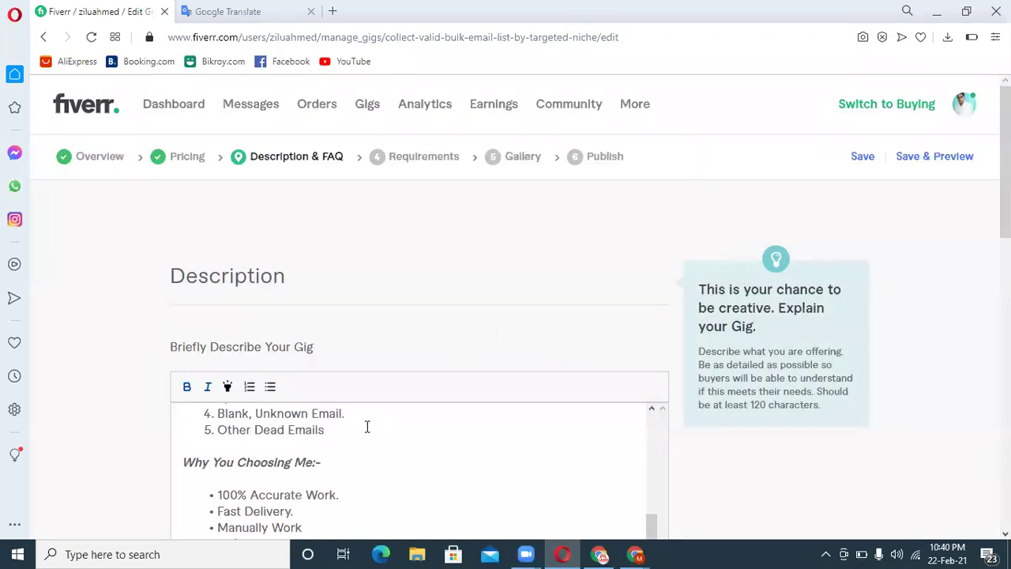
Step: Try to save the re-pasted gig description and continue to the Requirements stage
drag(1005, 174, 1005, 223)
scroll(334, 214, down, 2)
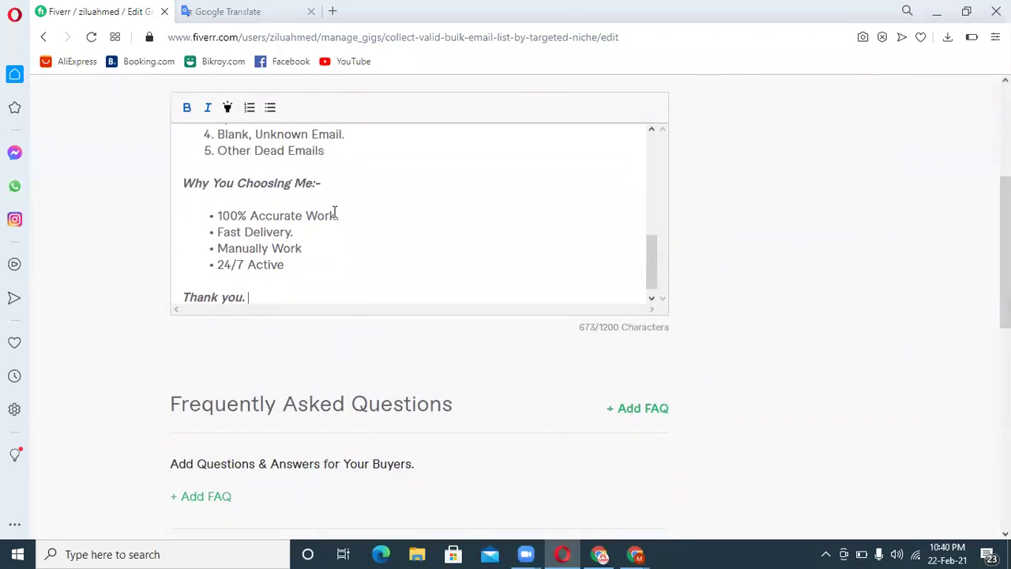
scroll(764, 371, down, 3)
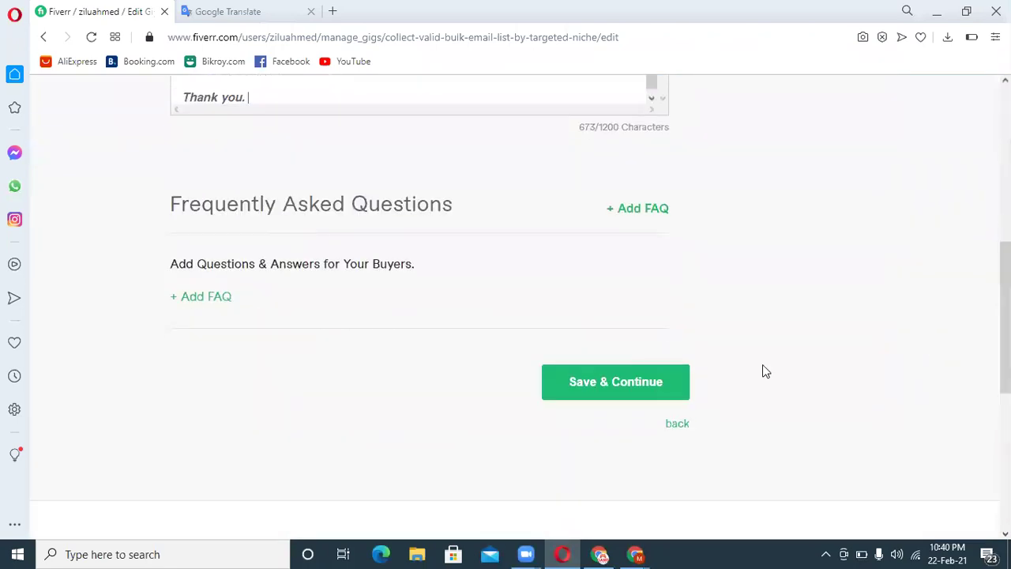
click(632, 385)
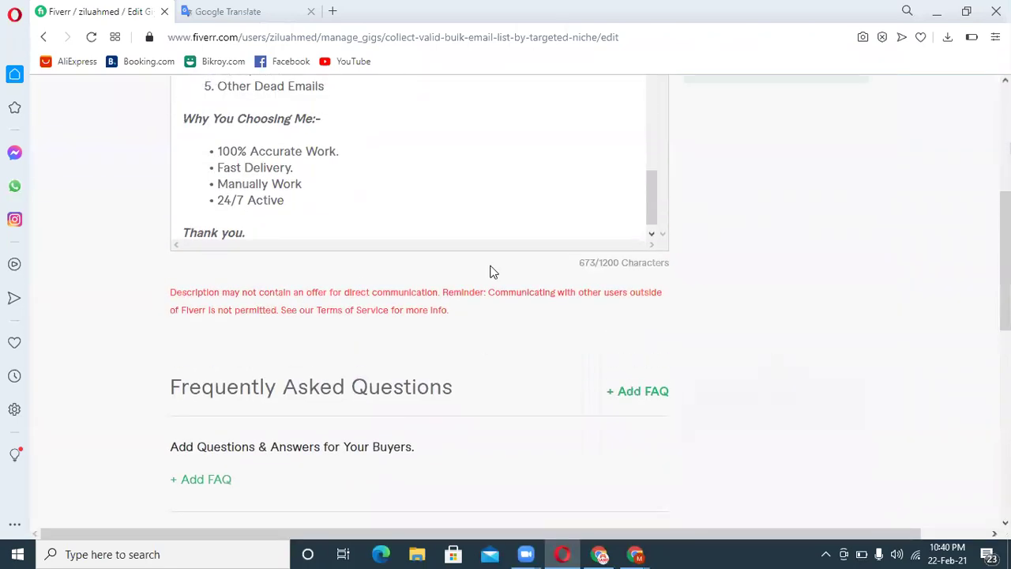
Step: Delete the "Consumers Email List" bullet from the "I Will Provide You:-" list in the description
drag(654, 215, 669, 113)
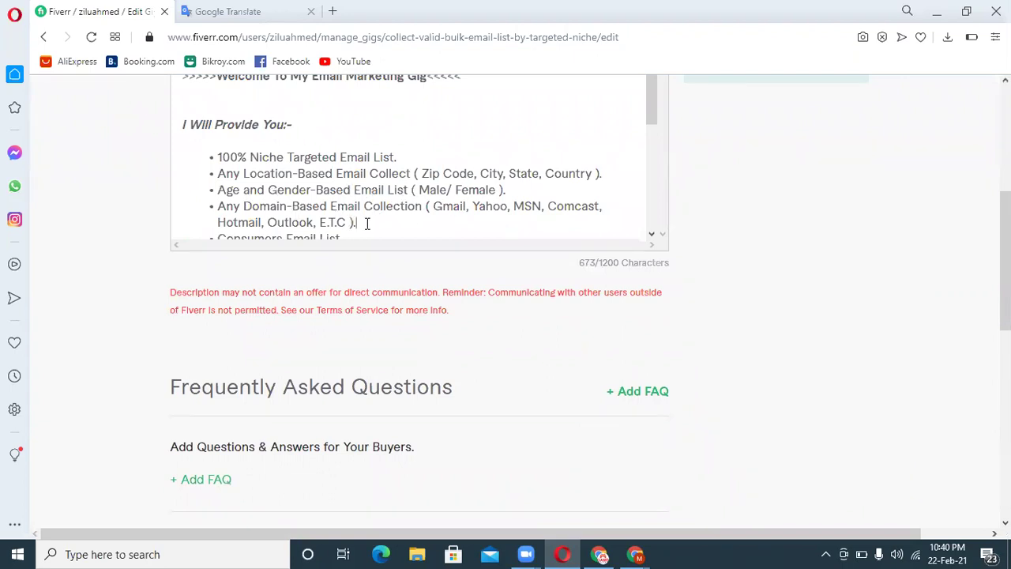
drag(650, 113, 650, 132)
drag(352, 172, 178, 174)
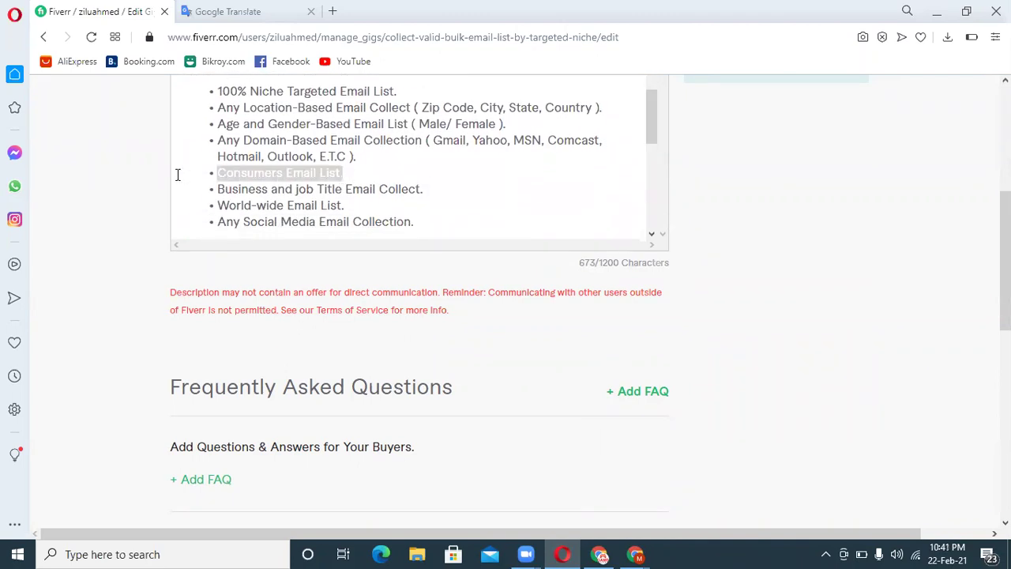
key(BackSpace)
key(BackSpace)
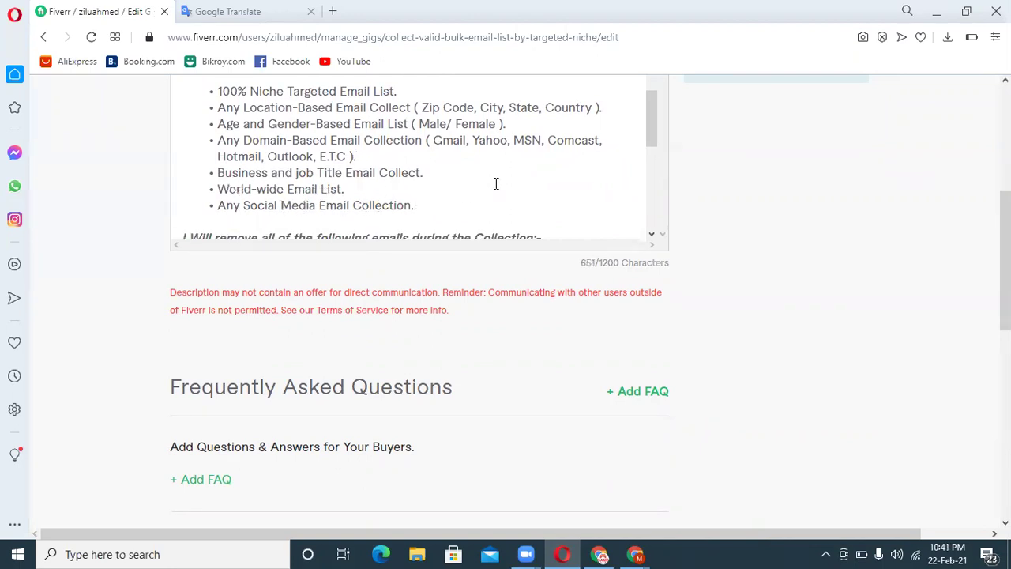
Step: Delete the "I Will remove all of the following emails during the Collection:-" heading with its numbered list and leftover blank line
drag(648, 117, 647, 165)
drag(329, 209, 162, 117)
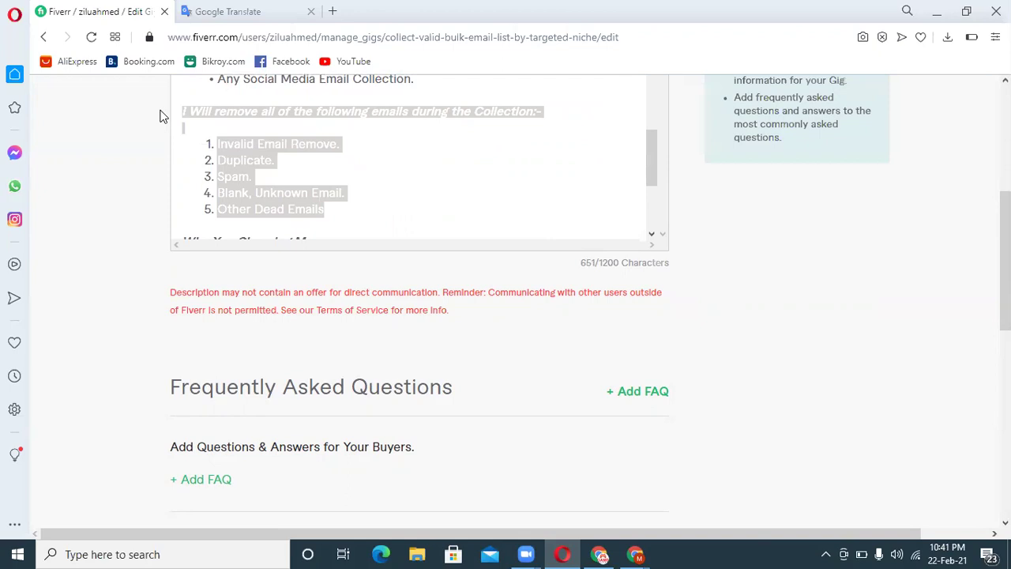
key(BackSpace)
key(BackSpace)
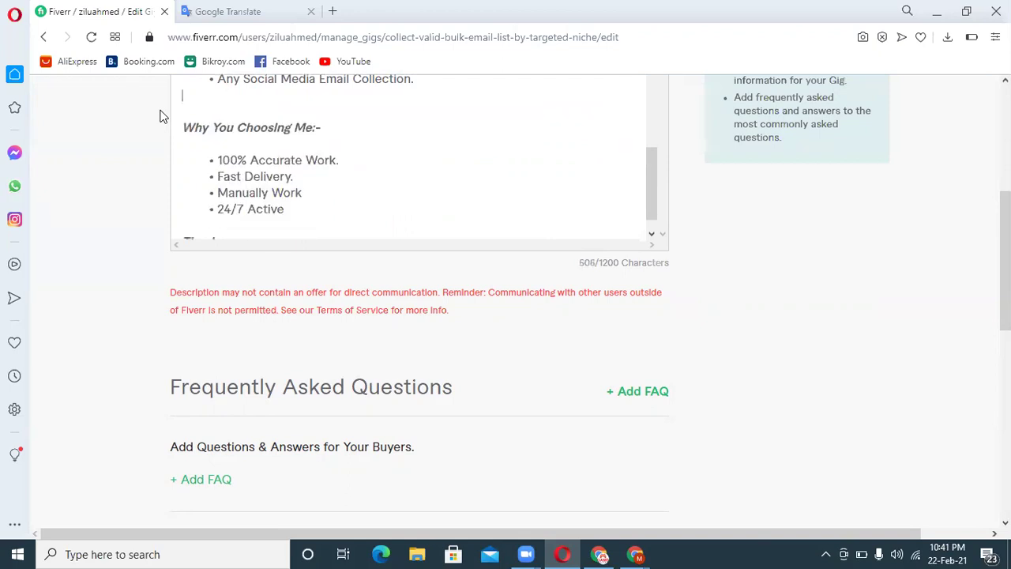
key(BackSpace)
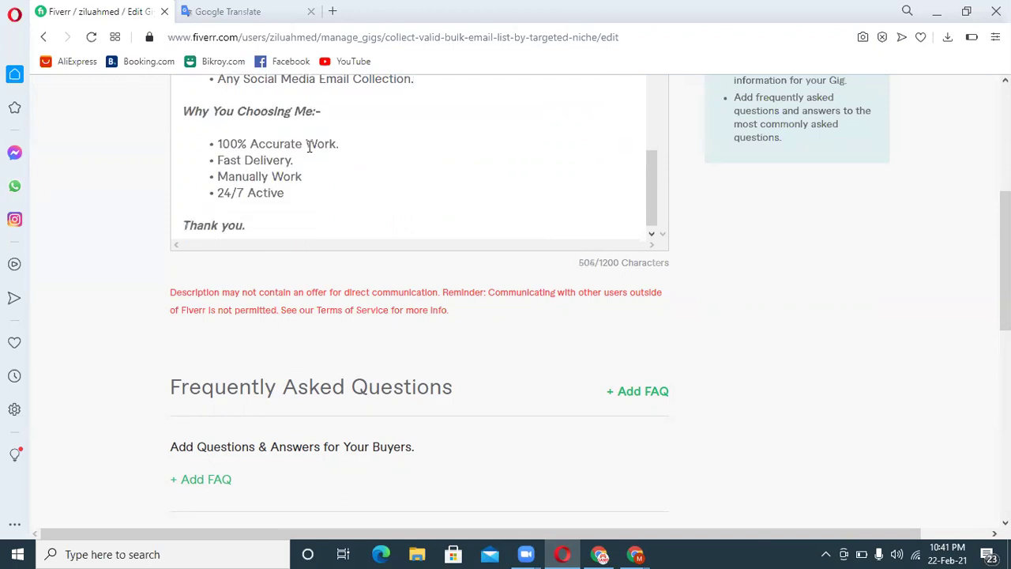
Step: Paste the shortened description into the editor of the freshly reloaded gig edit page and try to save it
drag(654, 210, 634, 116)
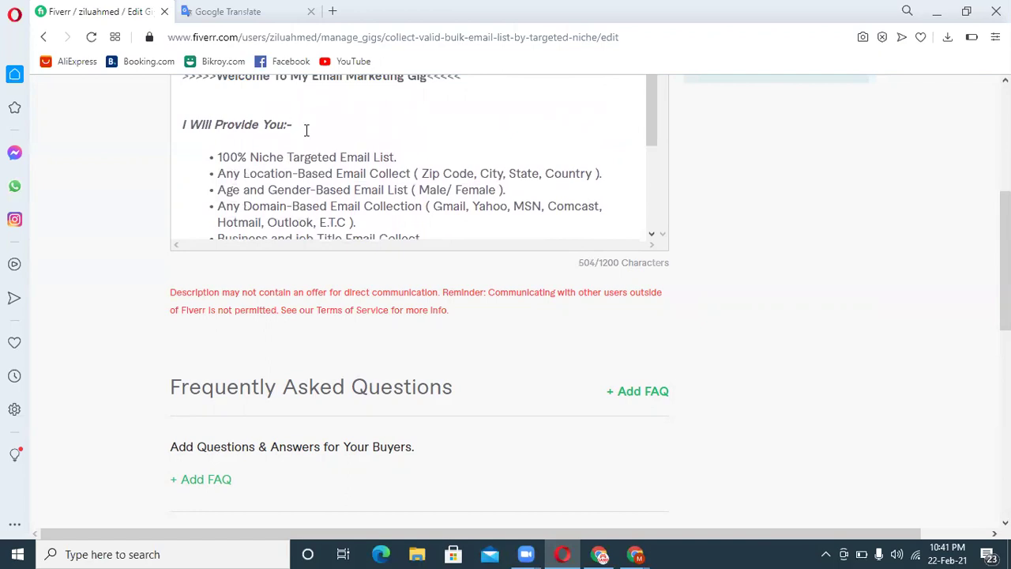
click(307, 130)
scroll(474, 355, down, 2)
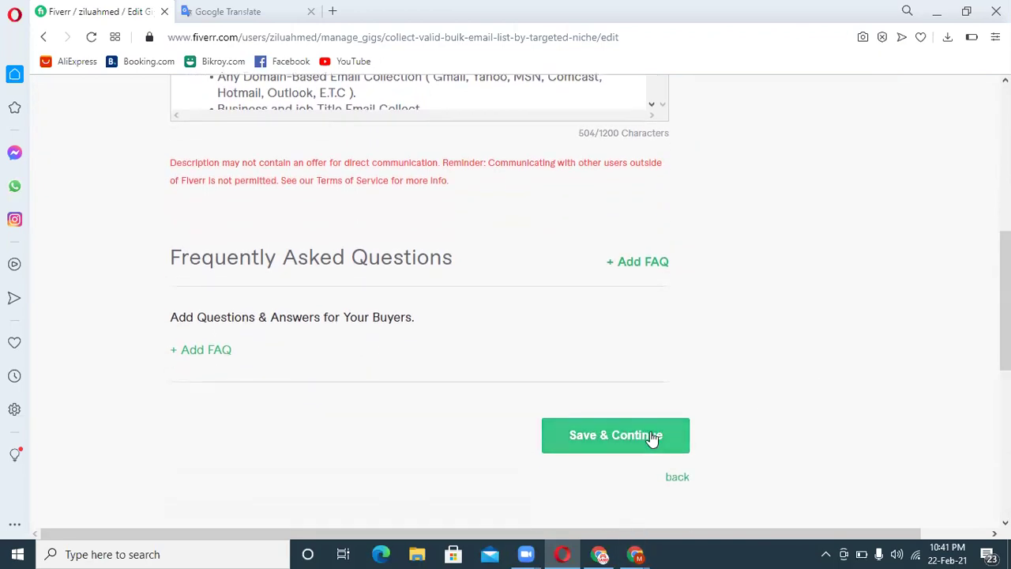
scroll(568, 431, up, 2)
click(356, 201)
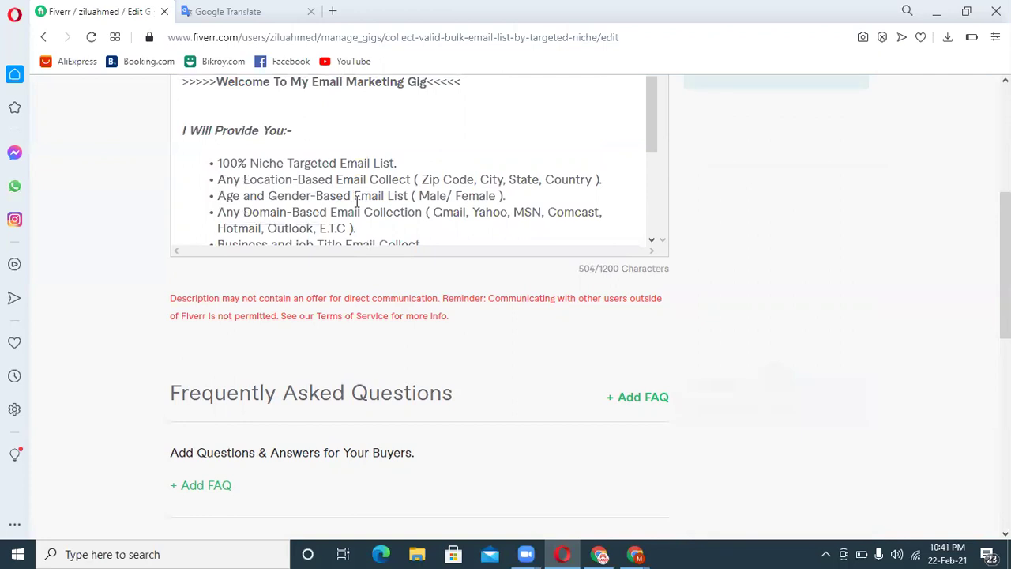
key(ctrl+a)
click(92, 38)
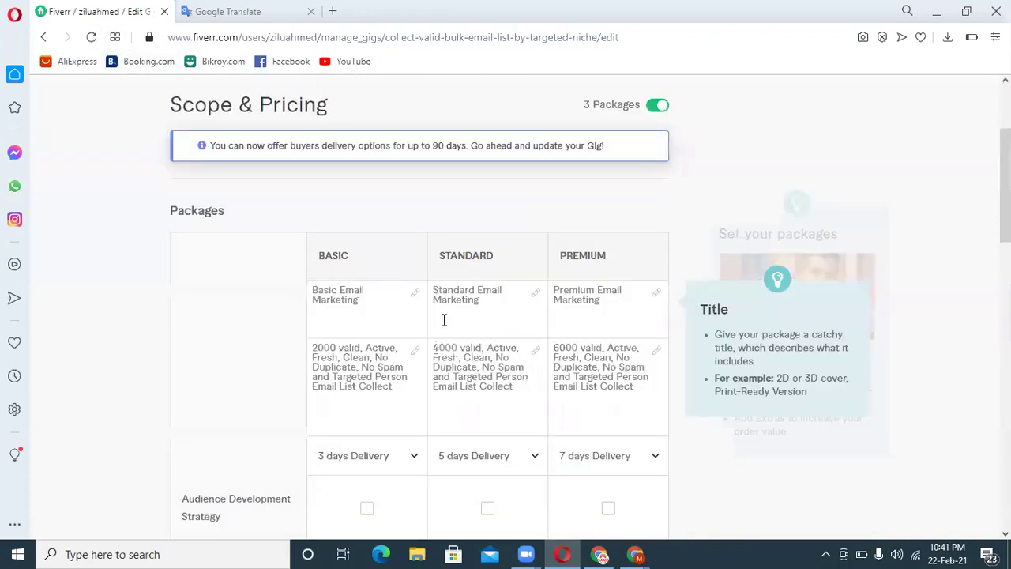
scroll(443, 320, down, 8)
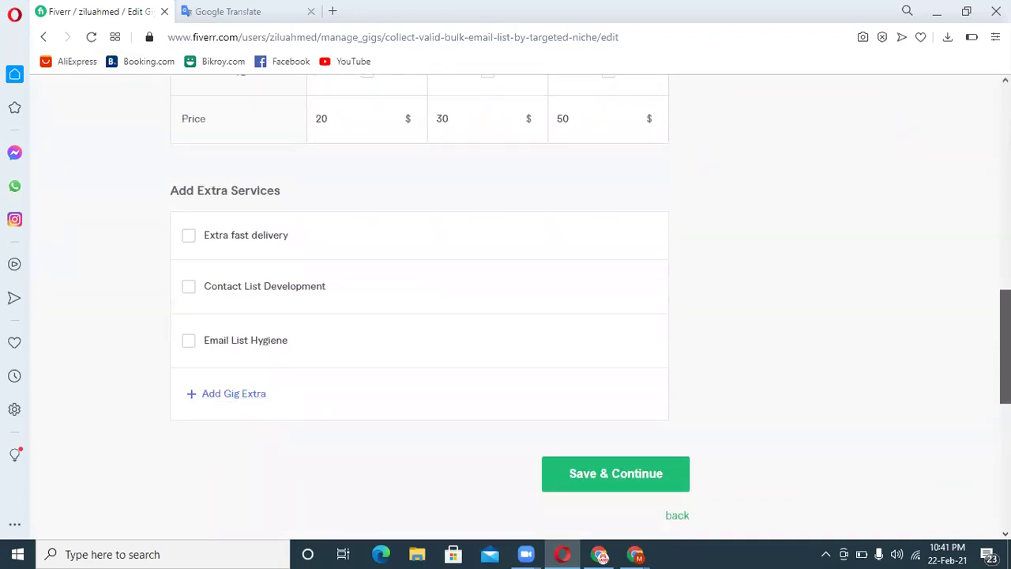
click(660, 370)
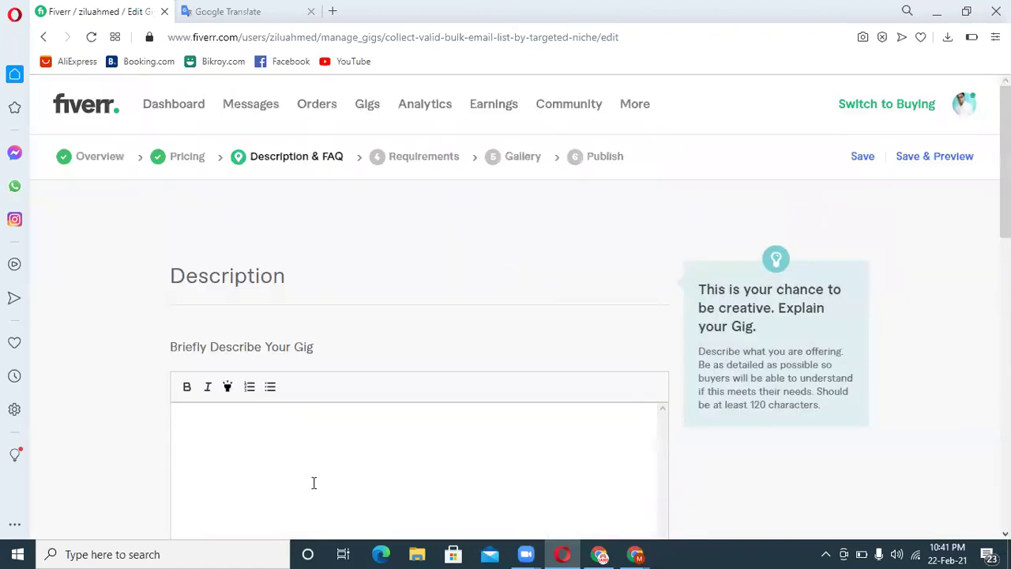
scroll(711, 387, down, 6)
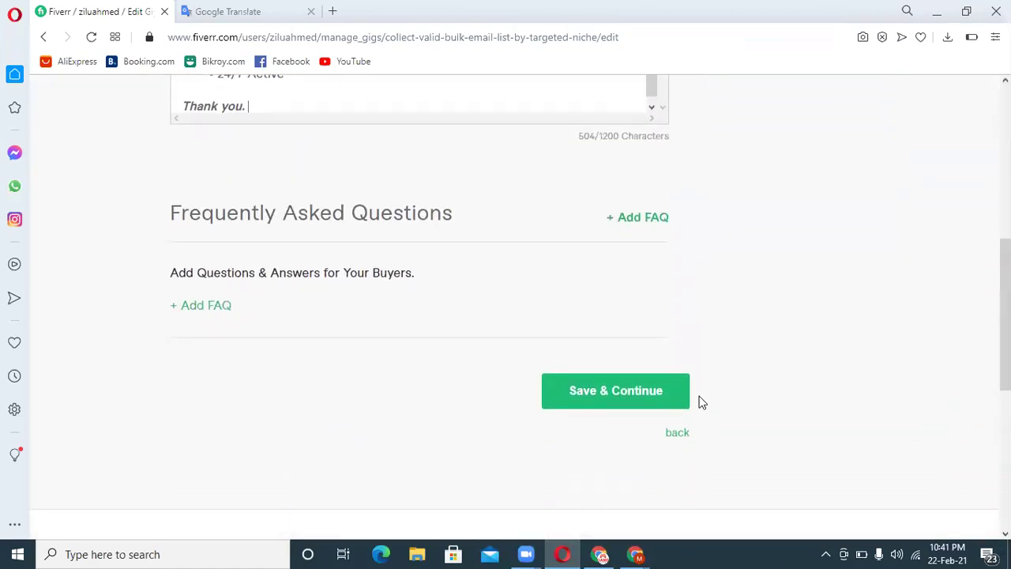
click(595, 395)
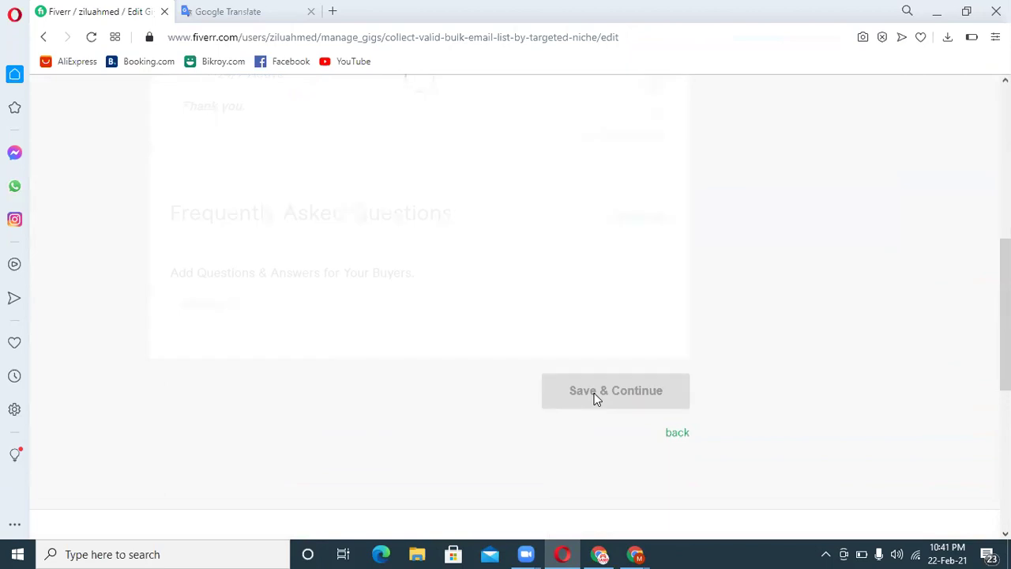
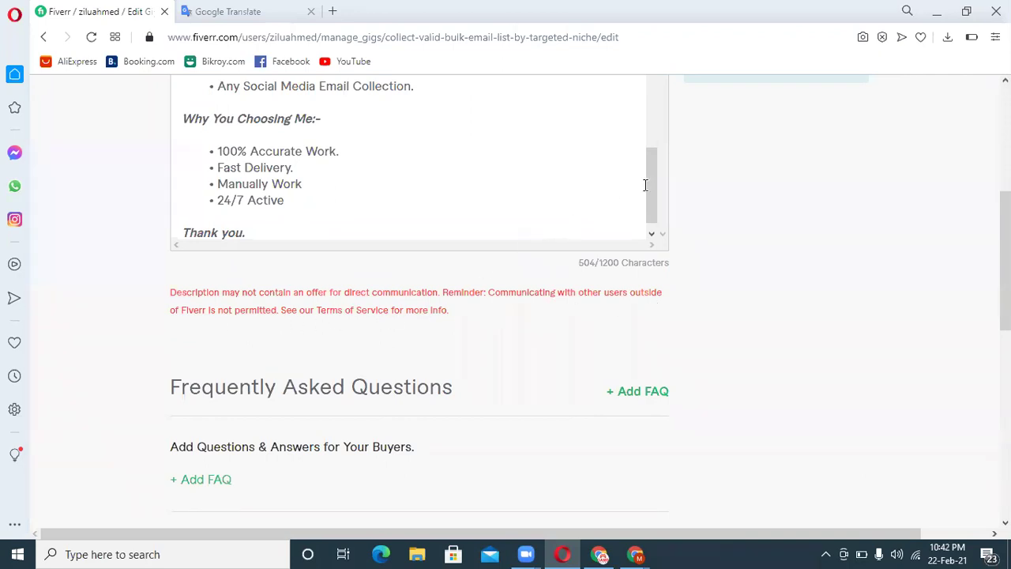
Step: Copy the full gig description text from the Google Translate page and return to the Fiverr gig editor
drag(648, 184, 669, 127)
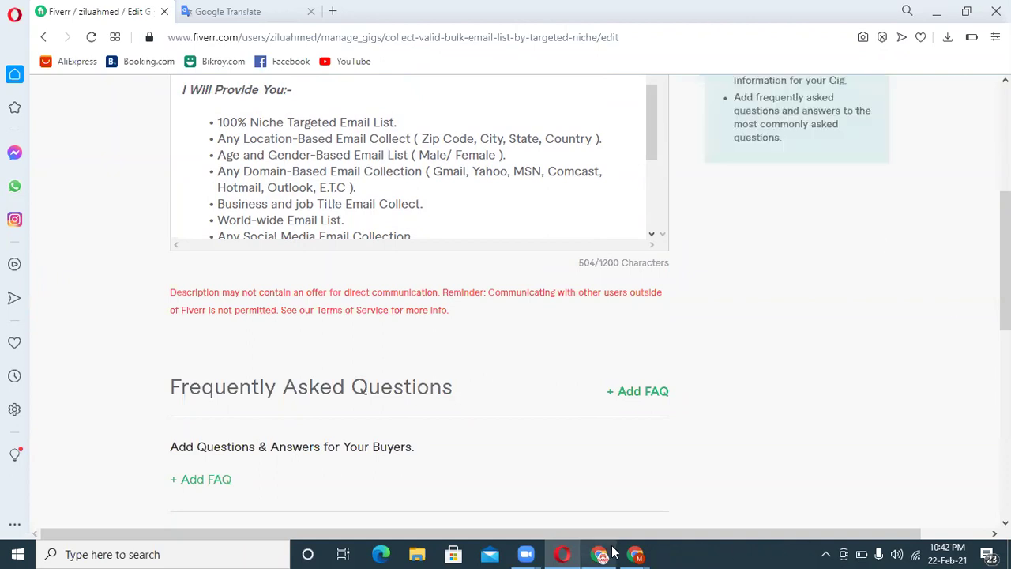
click(259, 11)
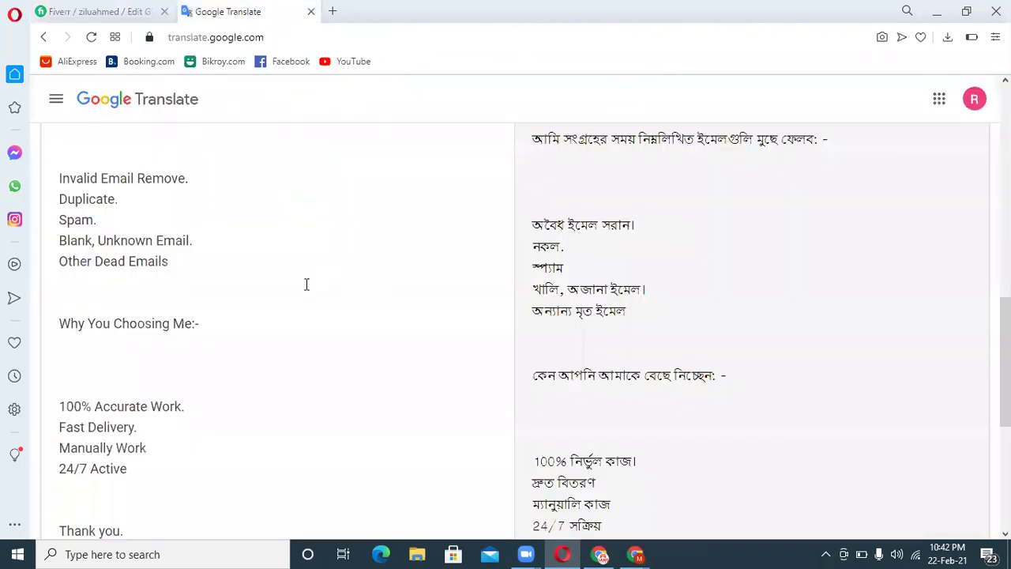
key(ctrl+a)
click(57, 12)
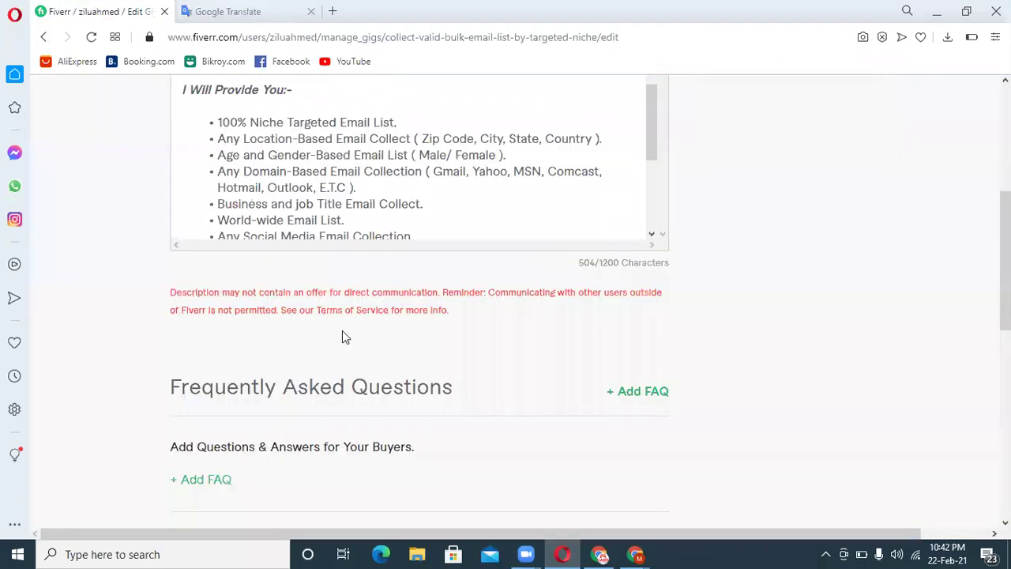
Step: Replace the gig description with the plain text copied from Google Translate, clearing the old text and reloading the edit page first
key(ctrl+a)
key(BackSpace)
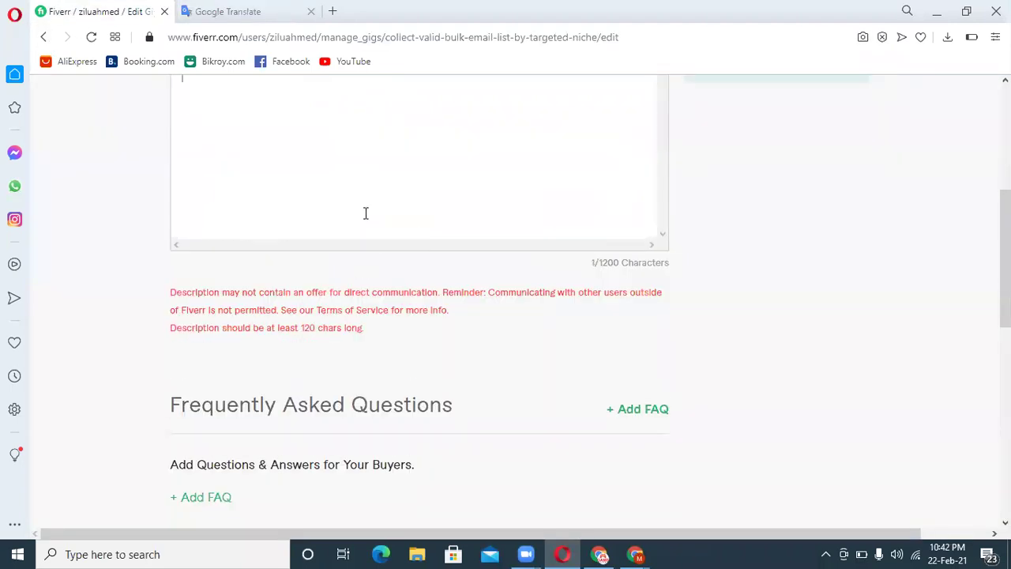
click(92, 37)
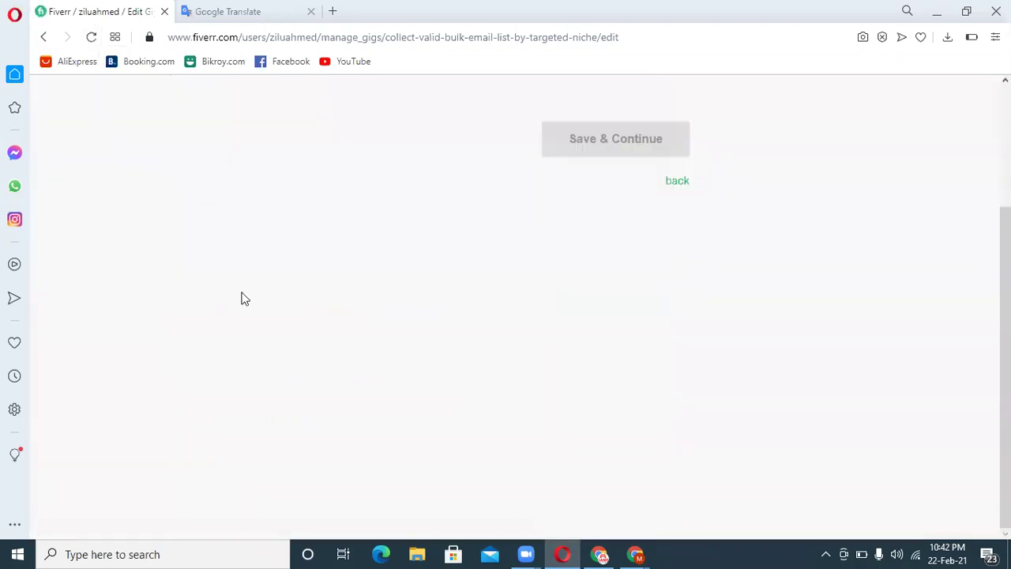
scroll(372, 323, down, 10)
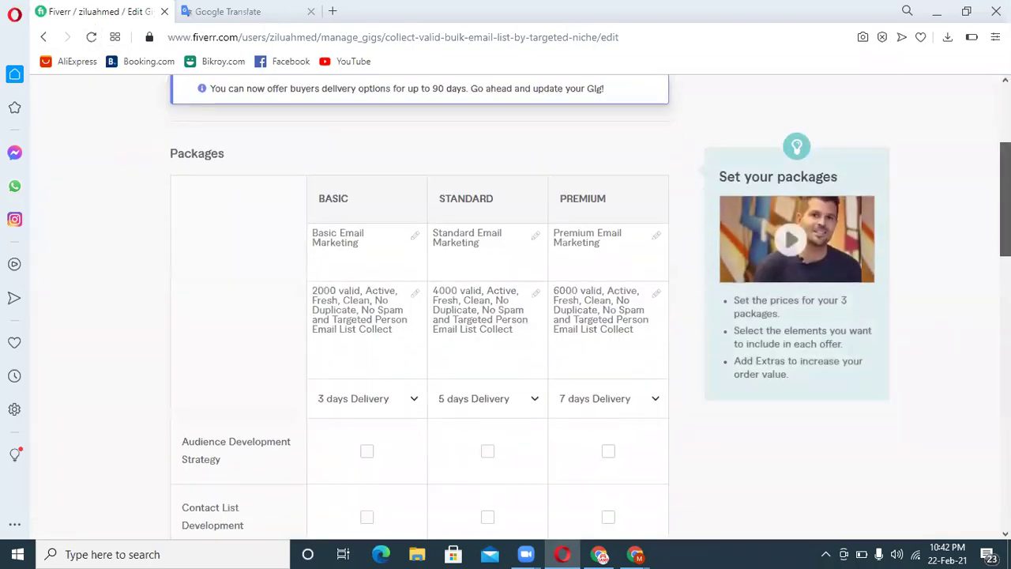
scroll(977, 404, down, 2)
click(668, 333)
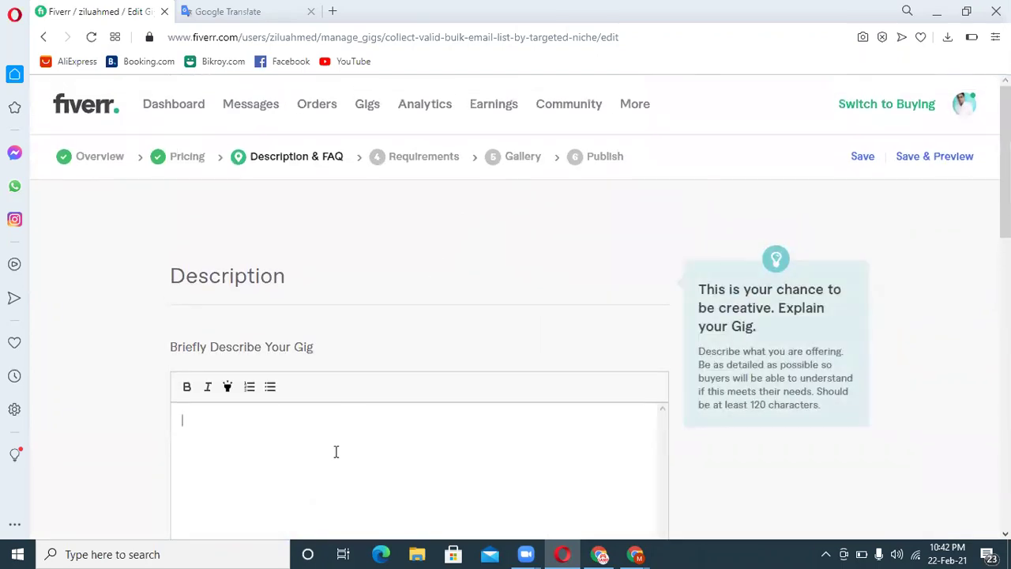
key(ctrl+v)
scroll(600, 460, down, 5)
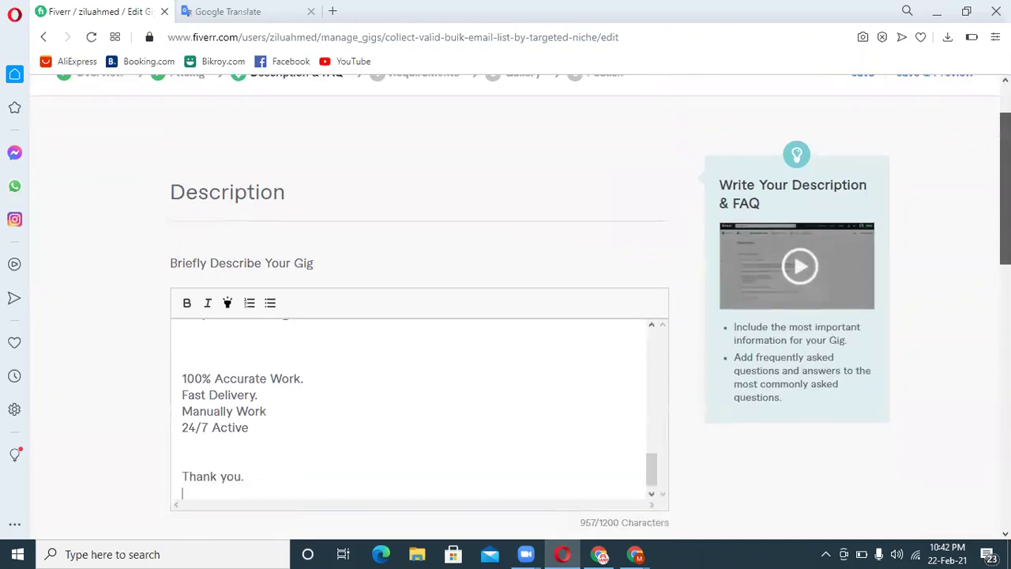
Step: Remove the extra blank lines between the welcome heading, the two introductory paragraphs and the "I Will Provide You:-" heading
drag(654, 401, 677, 259)
click(252, 313)
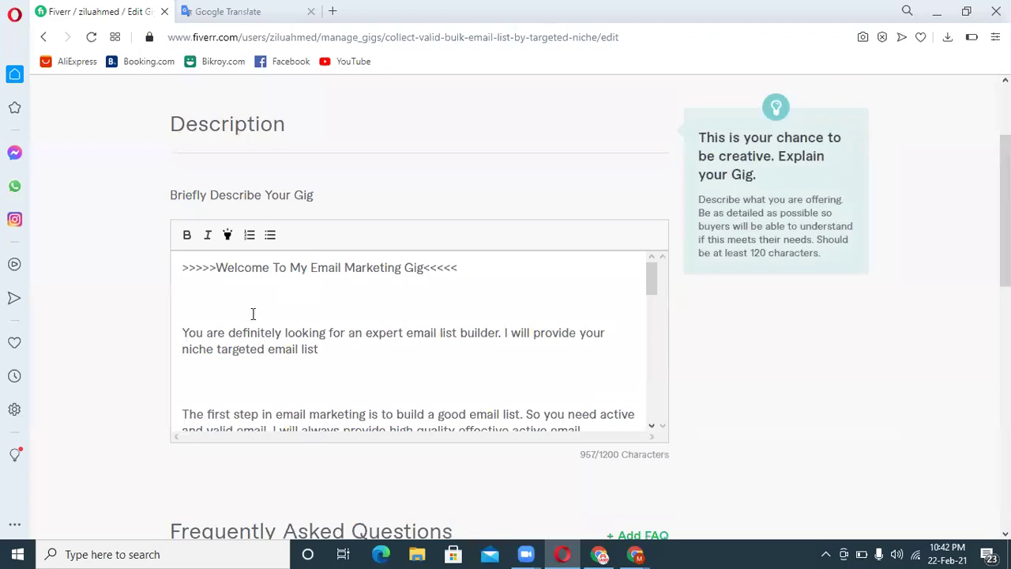
key(BackSpace)
key(BackSpace)
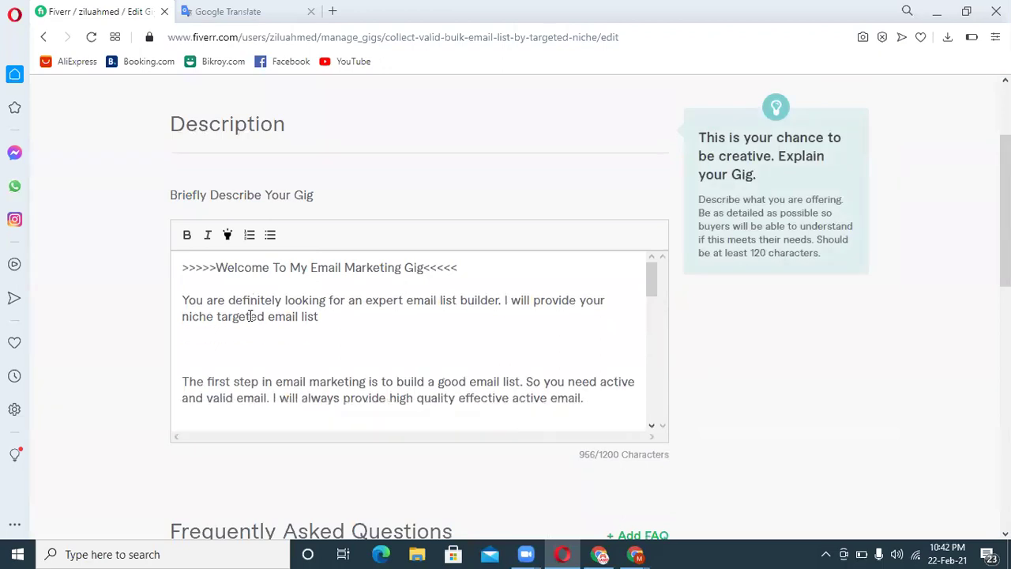
click(233, 368)
key(BackSpace)
key(BackSpace)
key(BackSpace)
click(219, 416)
key(BackSpace)
key(BackSpace)
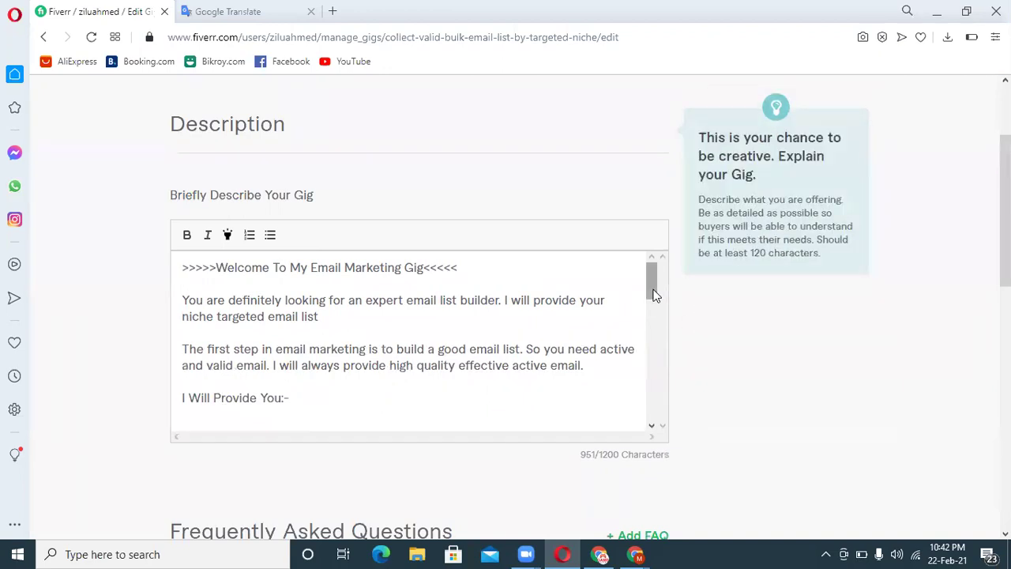
Step: Remove the extra blank lines between the "I Will Provide You:-" heading and the list of services below it
drag(654, 293, 654, 311)
click(248, 368)
key(BackSpace)
key(BackSpace)
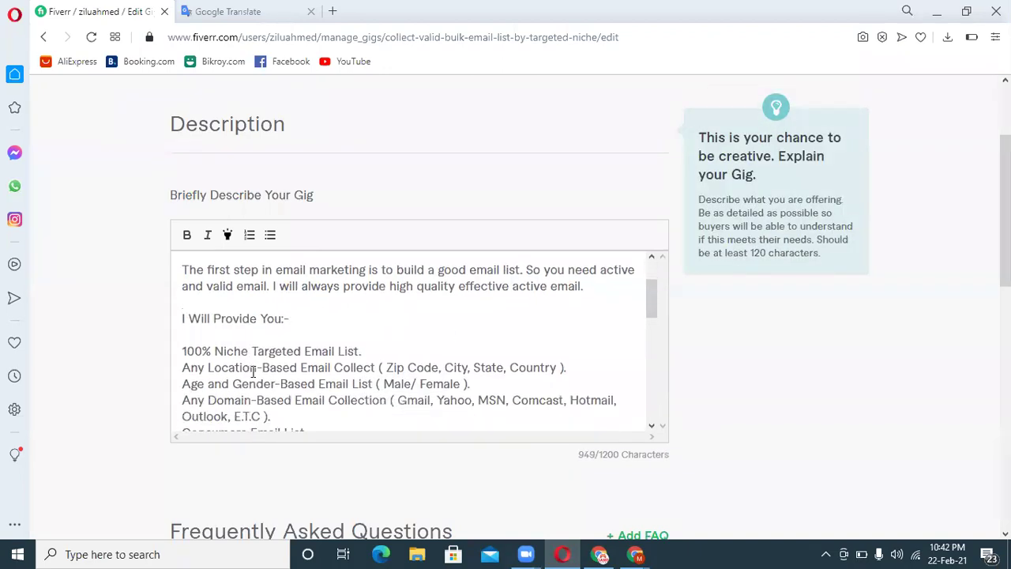
Step: Delete the "Any Domain-Based Email Collection" line from the list of services
scroll(655, 312, down, 1)
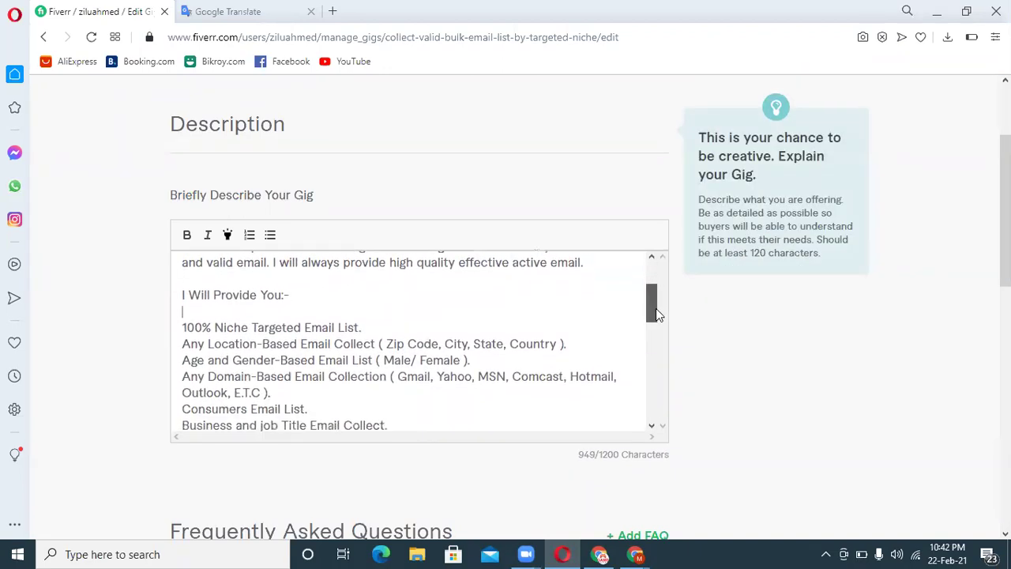
drag(656, 309, 655, 312)
drag(279, 383, 185, 367)
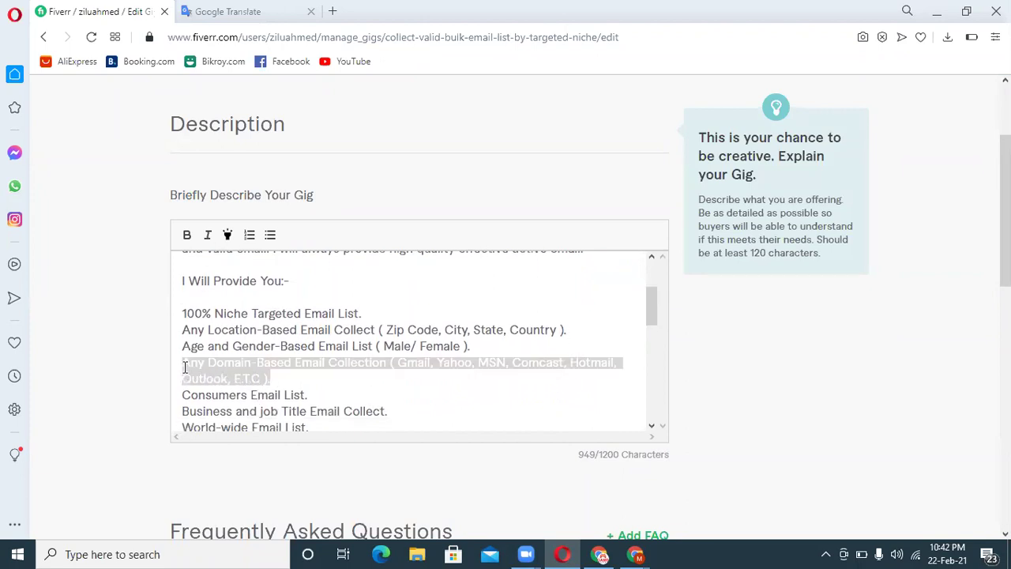
key(BackSpace)
key(BackSpace)
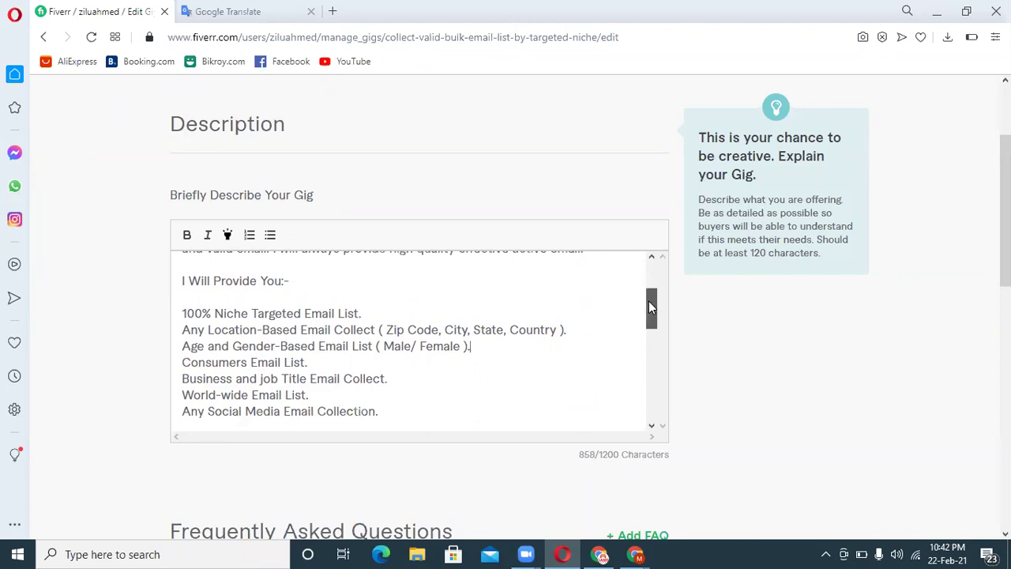
Step: Turn the lines from "100% Niche Targeted Email List." to "Any Social Media Email Collection." into a numbered list
drag(648, 301, 649, 303)
drag(390, 399, 169, 309)
click(248, 236)
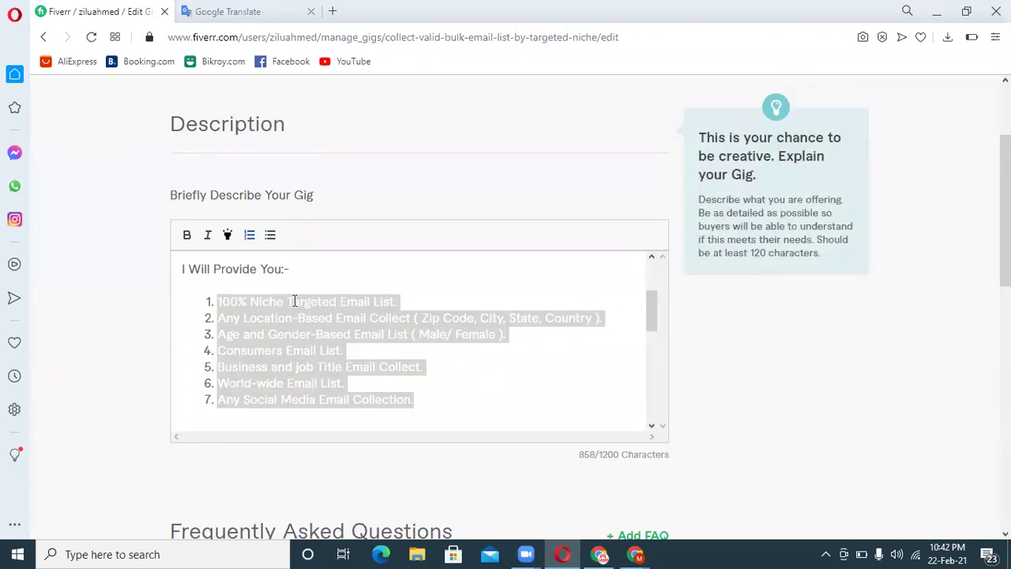
click(504, 371)
Step: Remove the extra blank lines under the "I Will remove all of the following emails" heading and make its five items a bulleted list
drag(650, 311, 648, 339)
drag(546, 302, 182, 300)
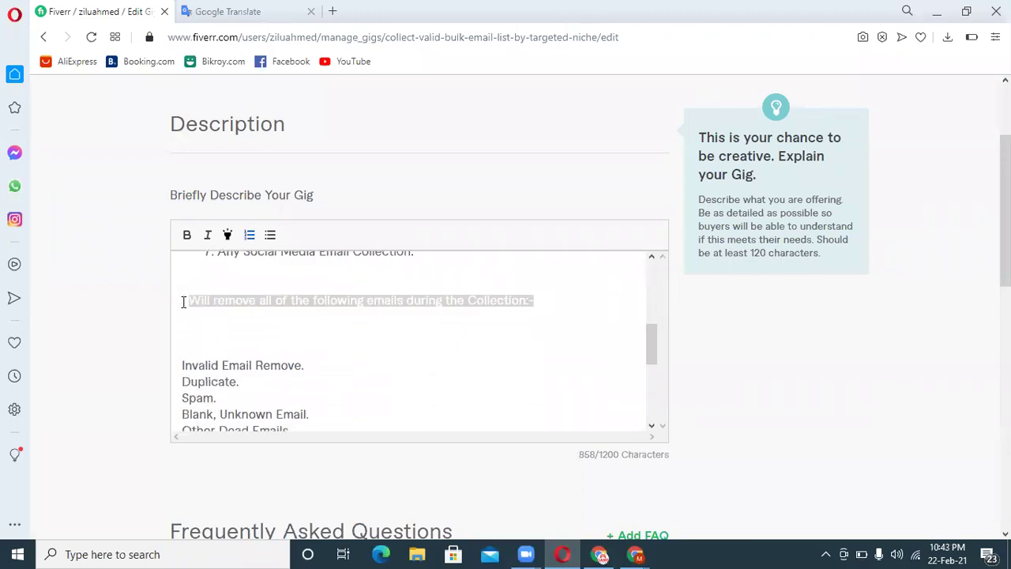
click(235, 342)
key(BackSpace)
key(BackSpace)
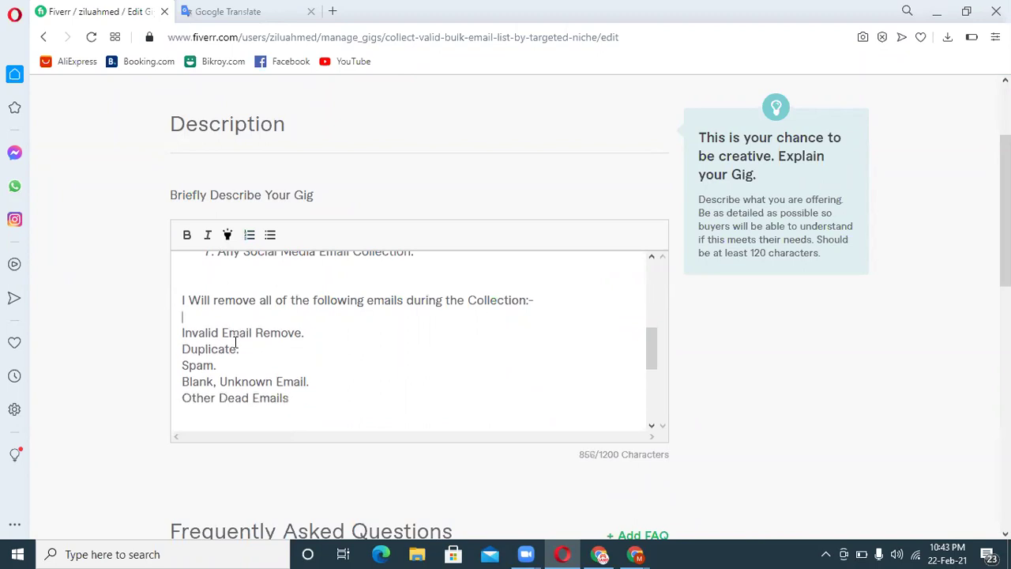
drag(312, 399, 183, 332)
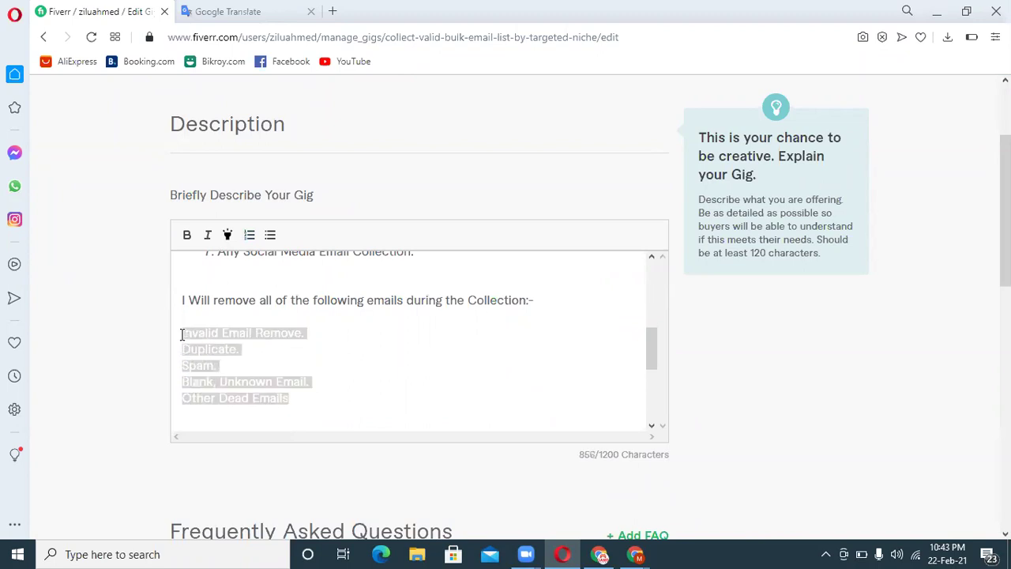
click(270, 235)
click(635, 343)
Step: Remove the extra blank lines under "Why You Choosing Me:-" and make its four items a numbered list
drag(648, 342, 649, 378)
key(BackSpace)
key(BackSpace)
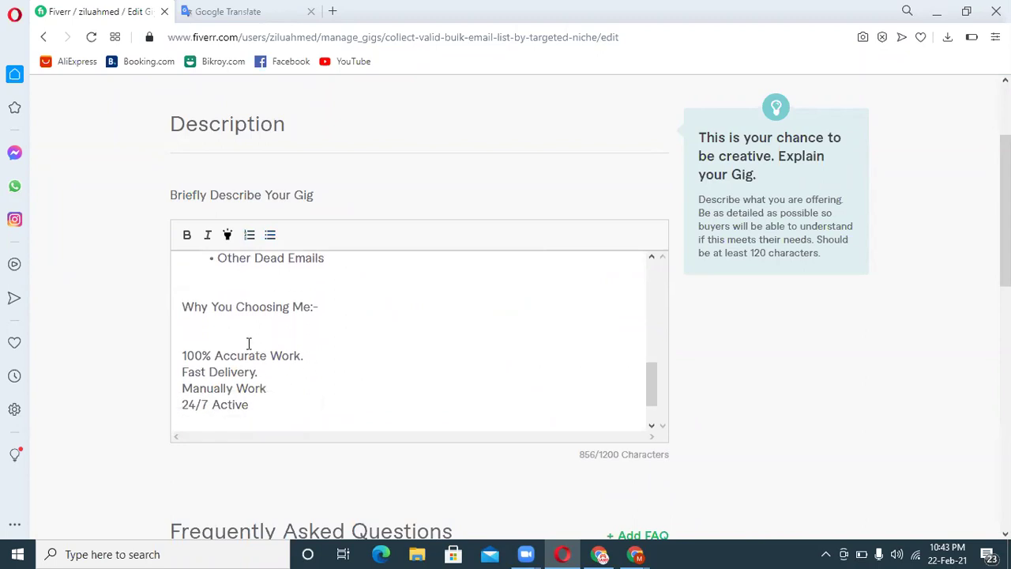
drag(263, 390, 184, 341)
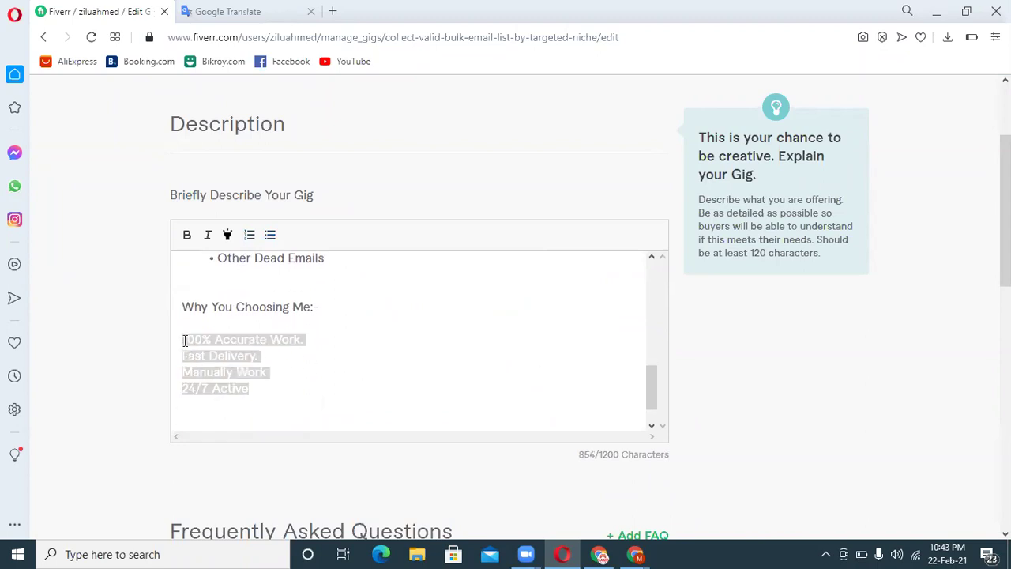
click(250, 235)
click(355, 309)
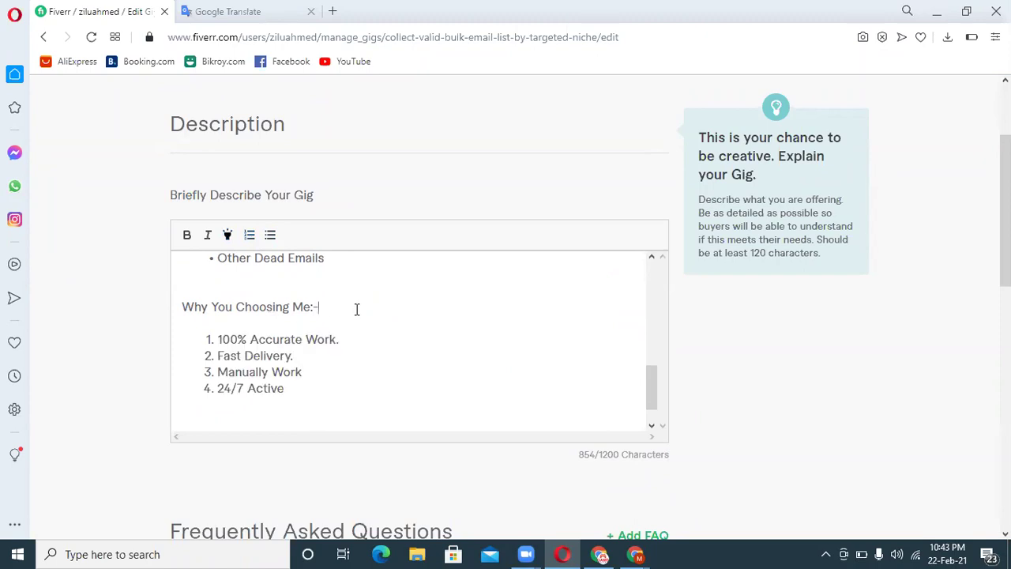
Step: Format the "Why You Choosing Me:-" heading as bold, italic and highlighted
drag(355, 308, 177, 307)
click(186, 235)
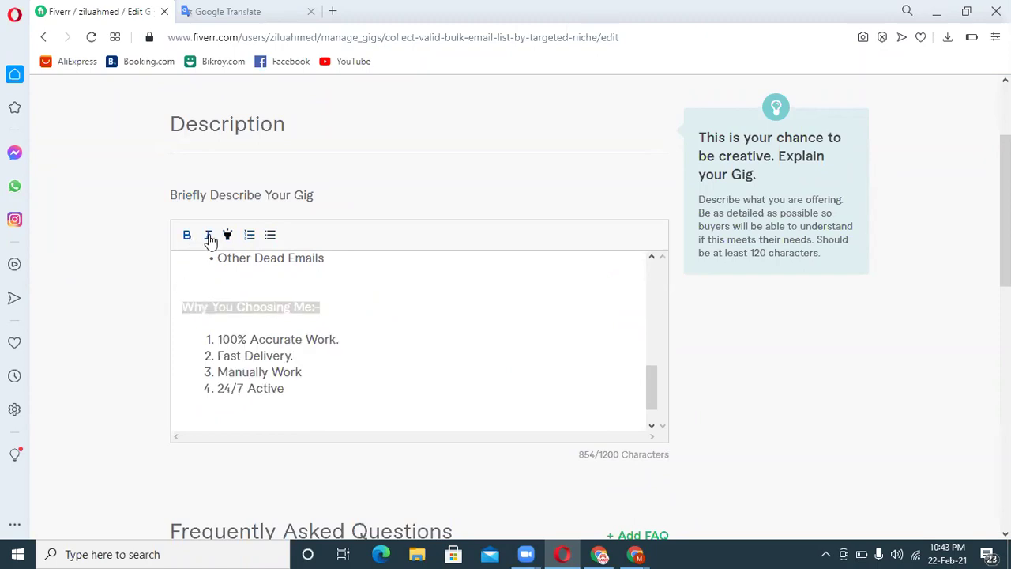
click(208, 235)
click(421, 338)
drag(344, 314, 187, 307)
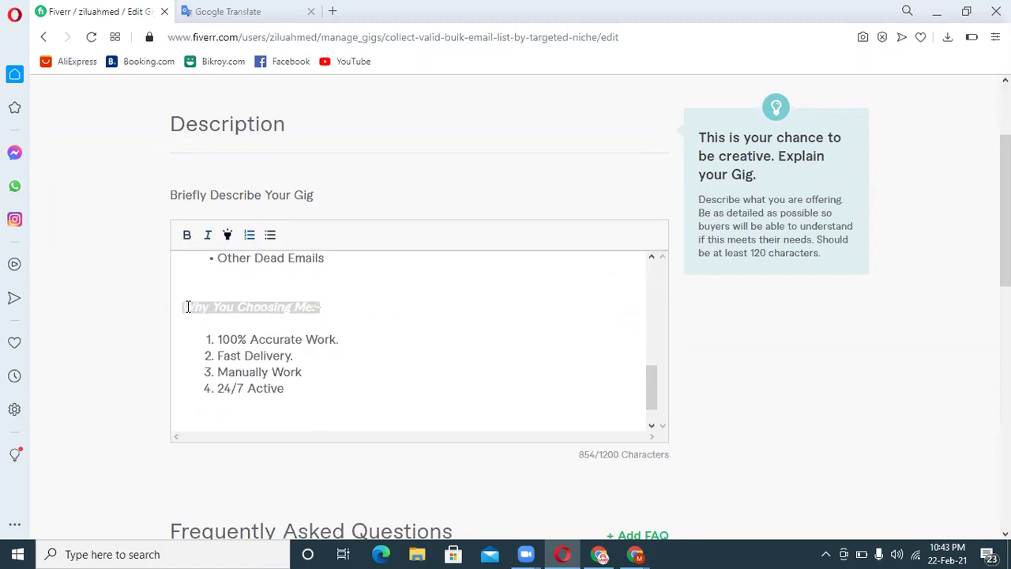
click(227, 235)
click(370, 314)
Step: Make the "I Will remove all of the following emails during the Collection:-" heading bold, italic and highlighted
drag(654, 394, 634, 350)
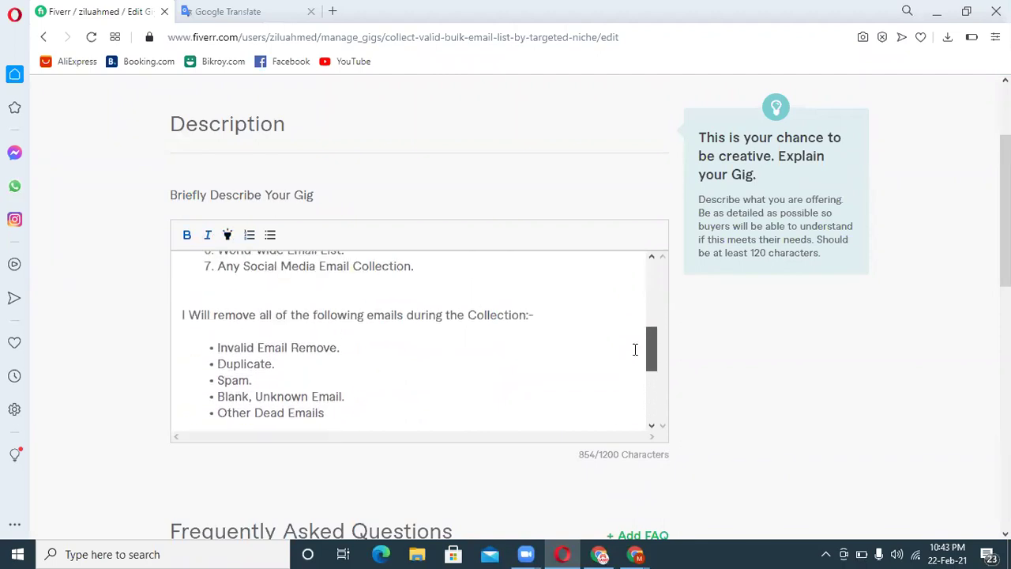
drag(531, 314, 179, 313)
click(188, 237)
click(206, 237)
click(229, 236)
click(467, 364)
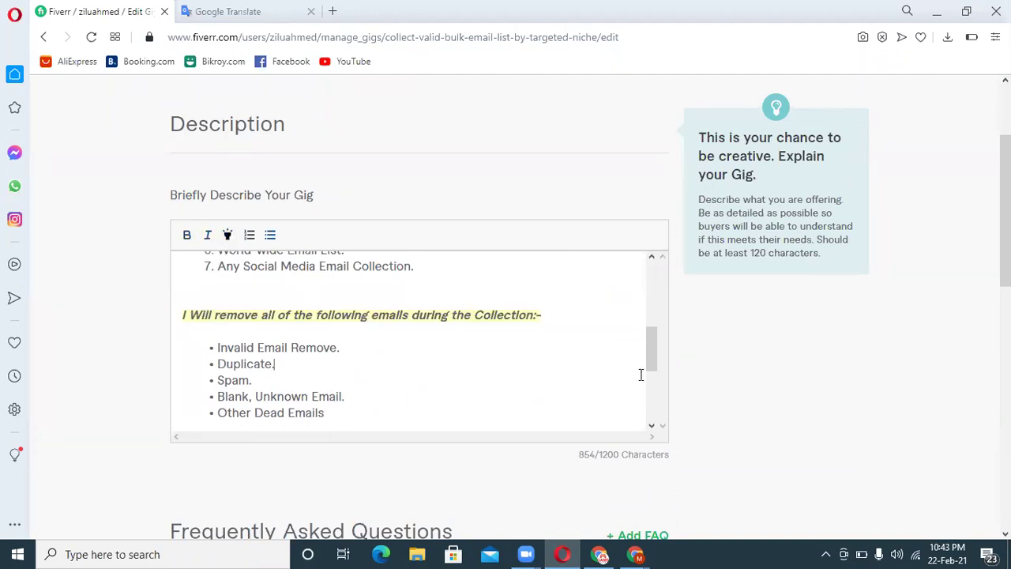
Step: Apply bold, italic and highlight formatting to the "I Will Provide You:-" heading
drag(652, 347, 649, 305)
drag(292, 300, 180, 303)
click(208, 234)
click(318, 298)
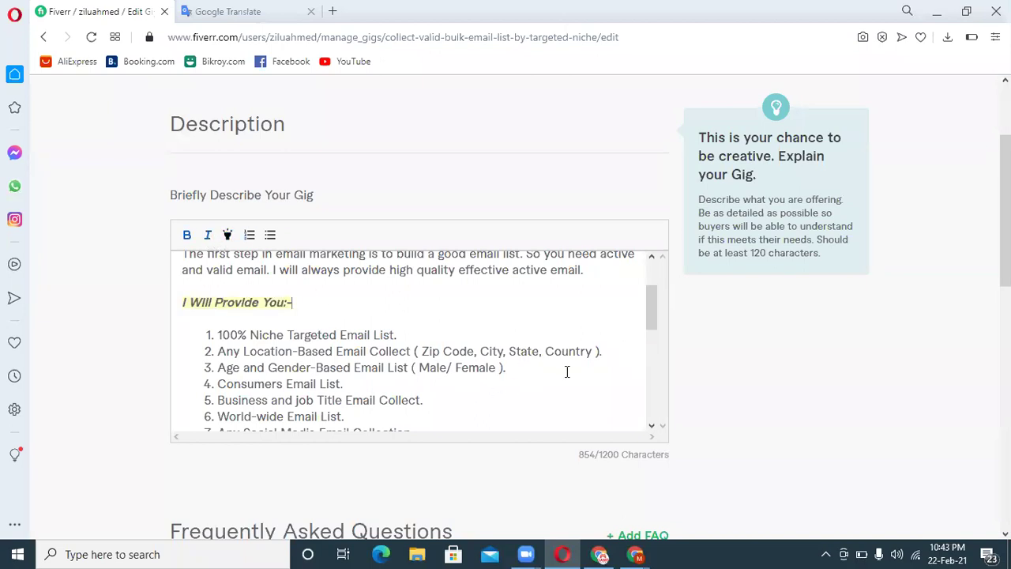
Step: Make the words "Welcome To My Email Marketing Gig" between the arrows bold, italic and highlighted
drag(652, 316, 649, 294)
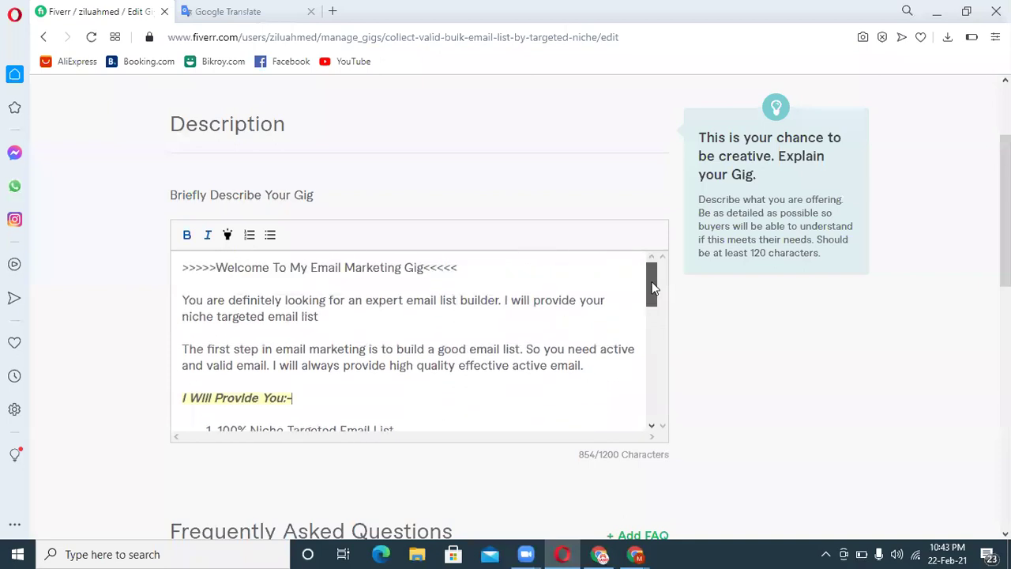
drag(425, 267, 217, 268)
click(186, 235)
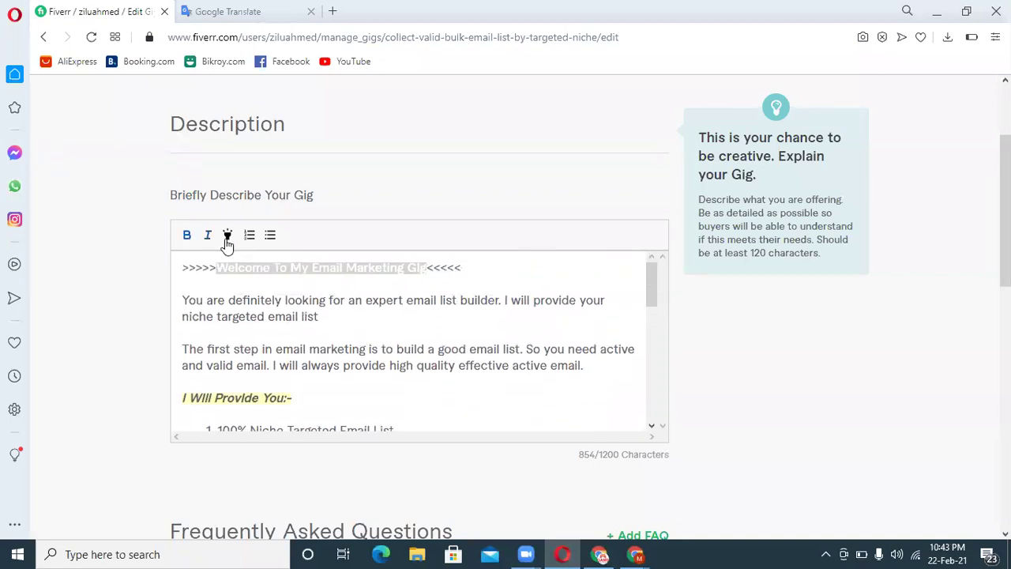
click(207, 236)
click(503, 268)
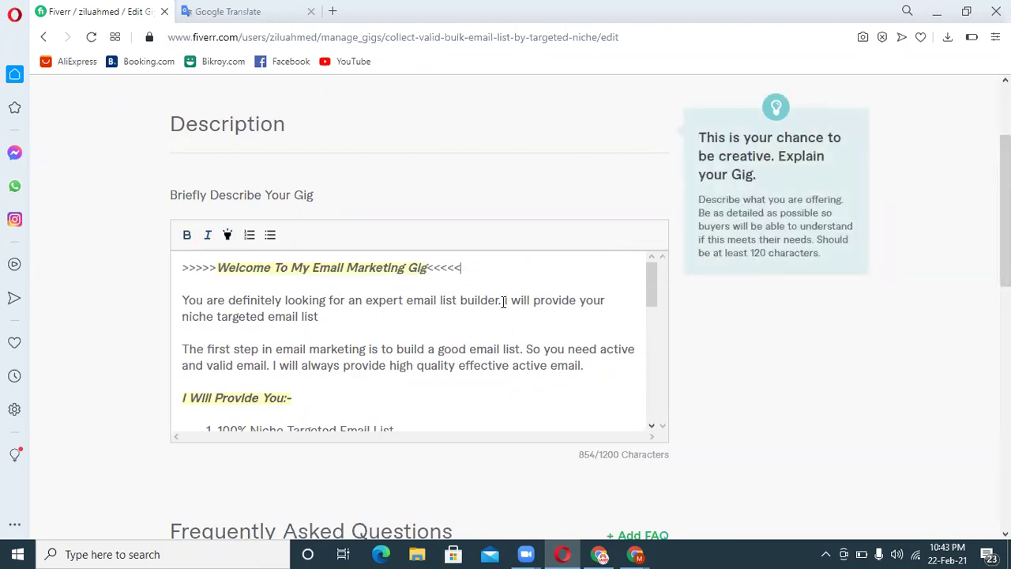
Step: Emphasize the sentence "I will provide your niche targeted email list" with bold, italic and highlight
drag(504, 300, 562, 329)
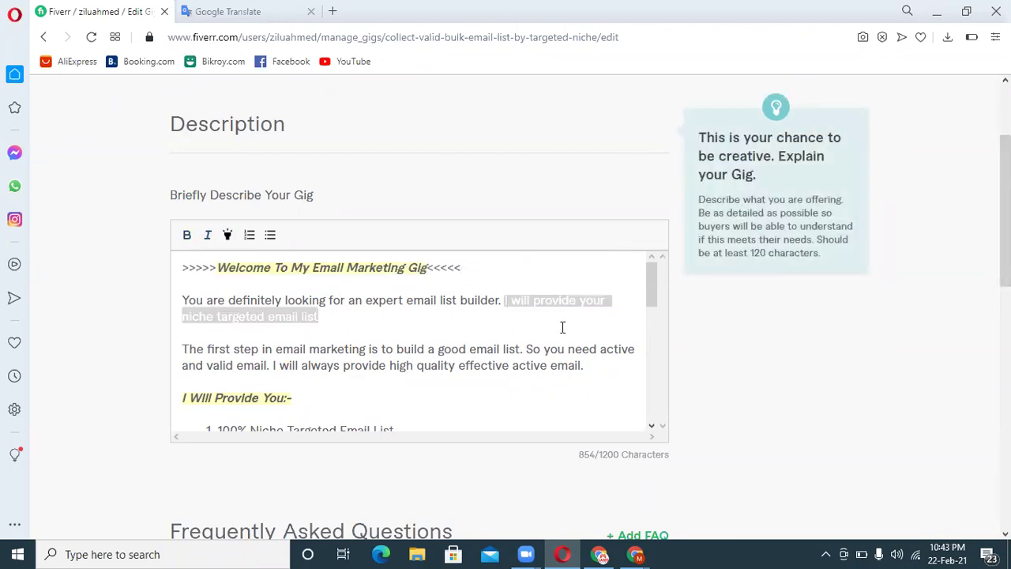
click(188, 235)
click(211, 240)
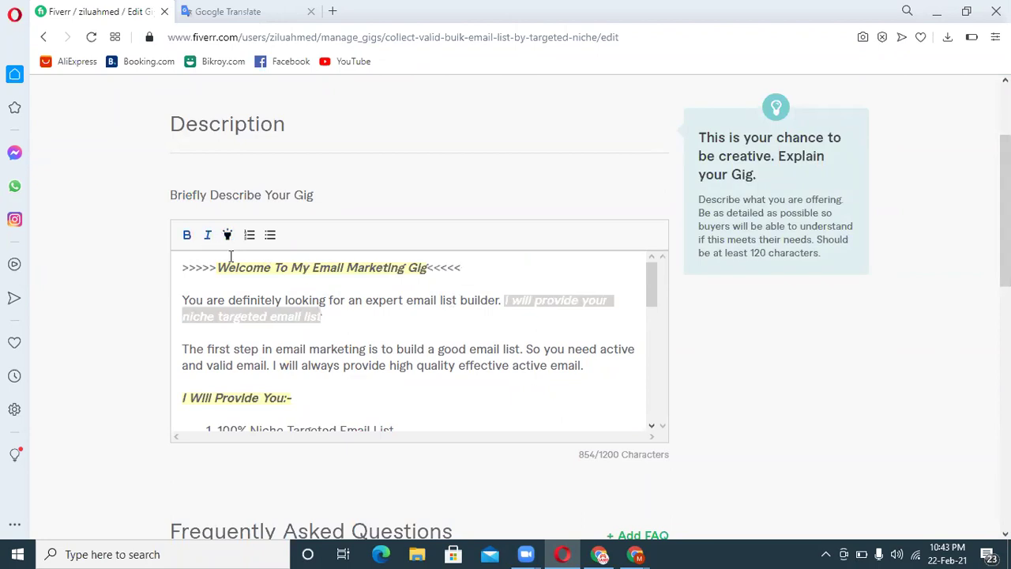
click(390, 337)
Step: Try to save the reformatted description and continue to the next stage of the gig setup
scroll(692, 395, down, 5)
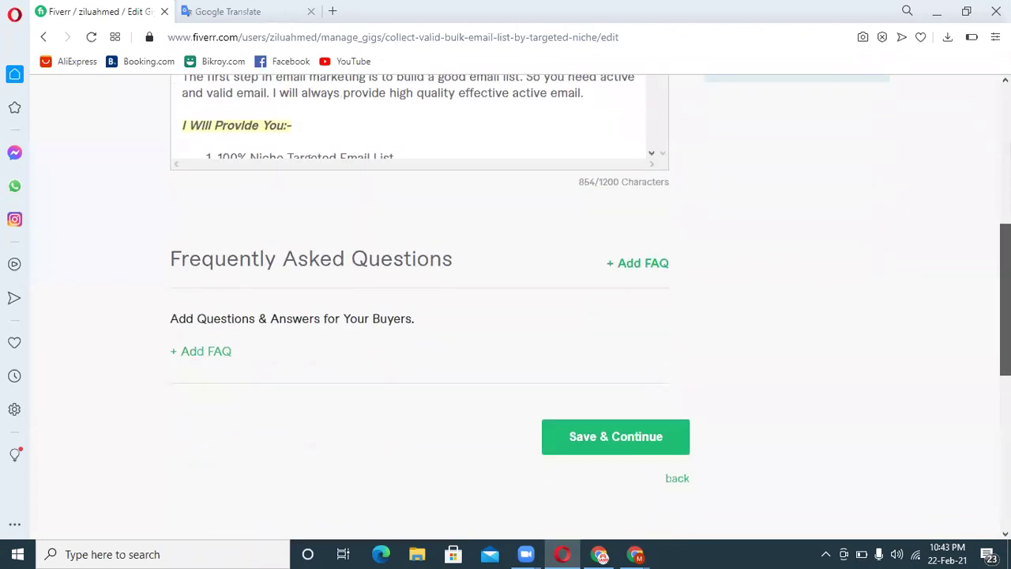
click(629, 303)
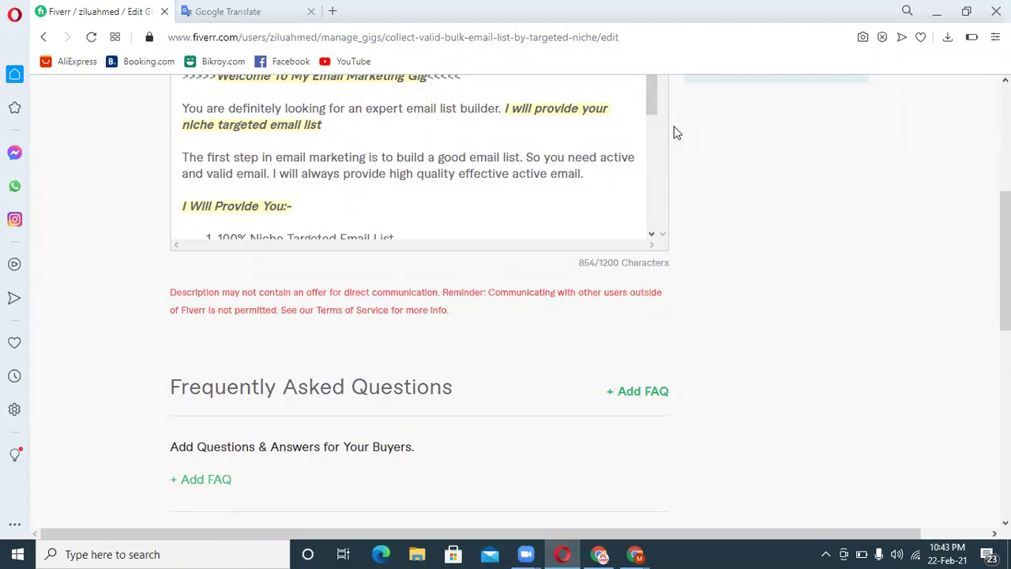
drag(1005, 254, 1006, 236)
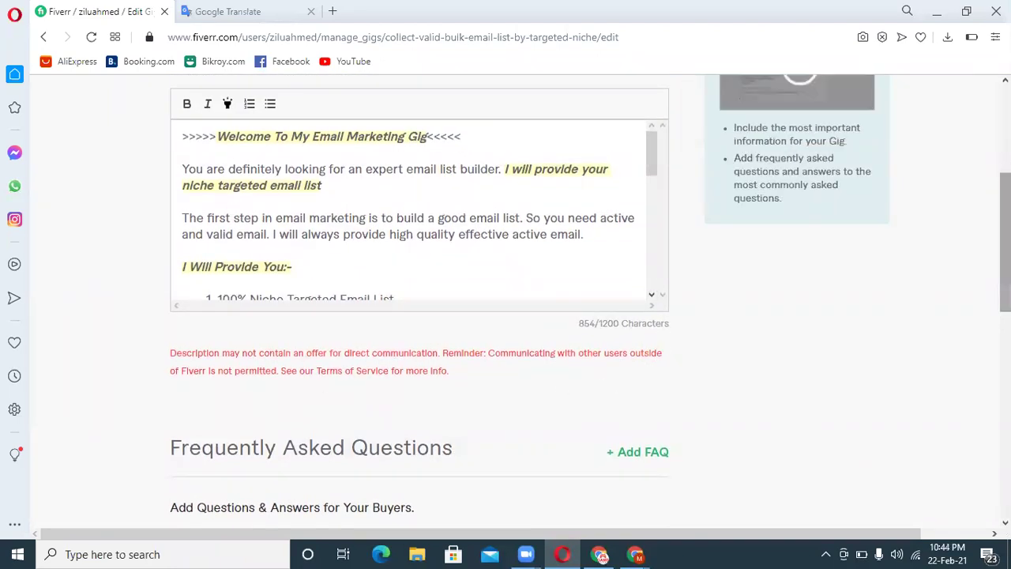
scroll(300, 314, up, 1)
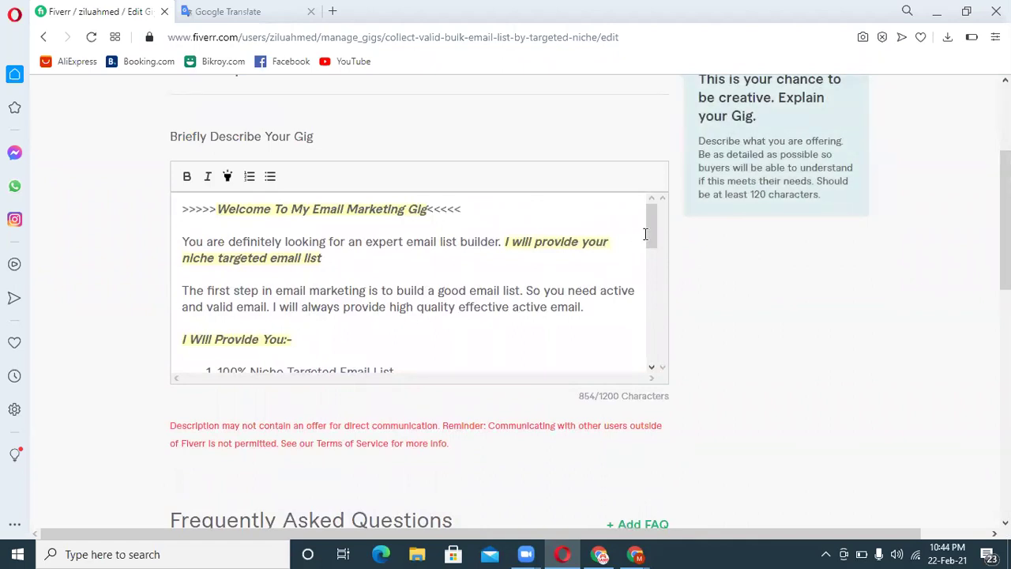
Step: Delete the "Any Location-Based Email Collect" item from the numbered list of services
drag(650, 227, 651, 256)
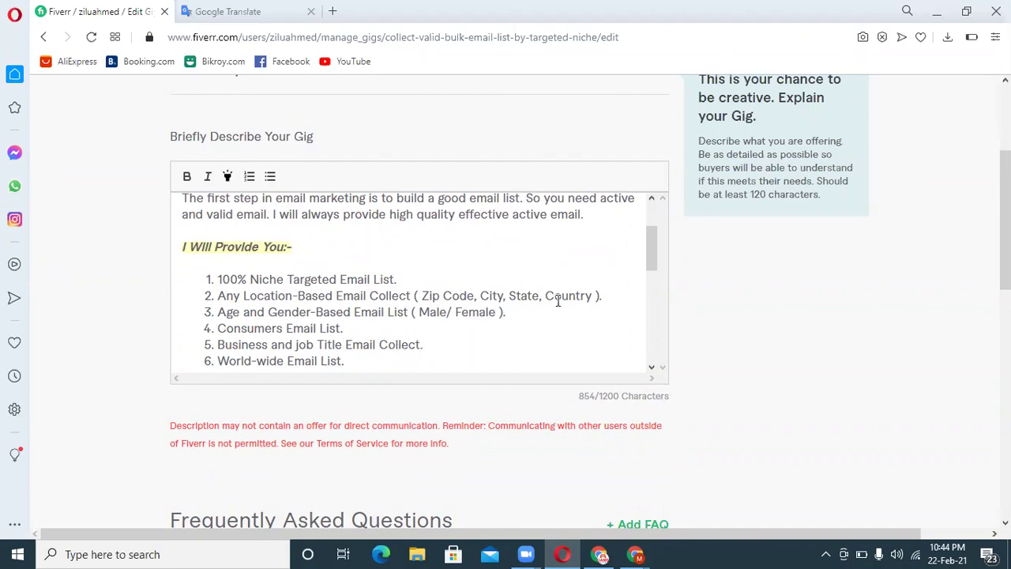
drag(608, 295, 209, 296)
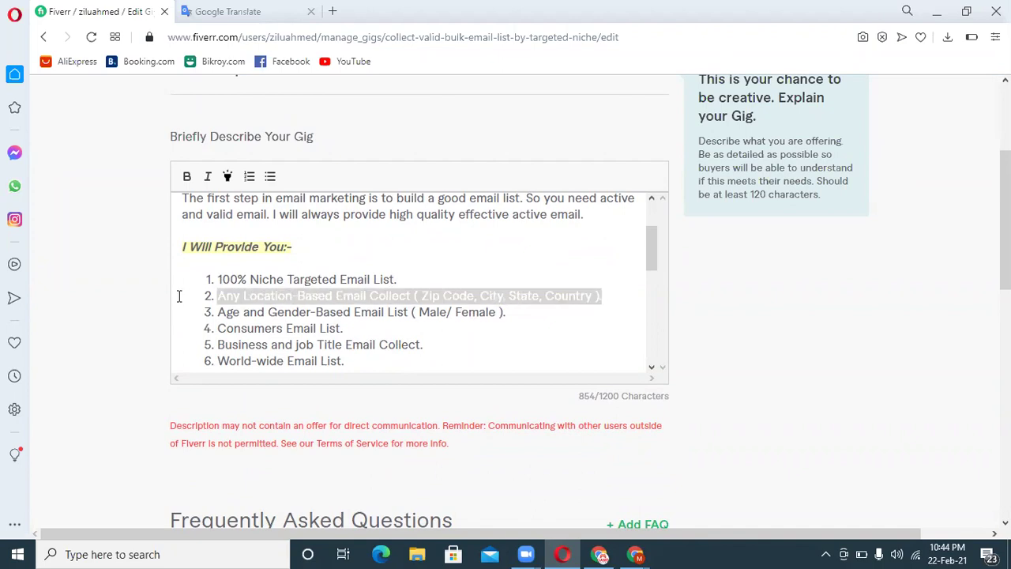
key(BackSpace)
key(BackSpace)
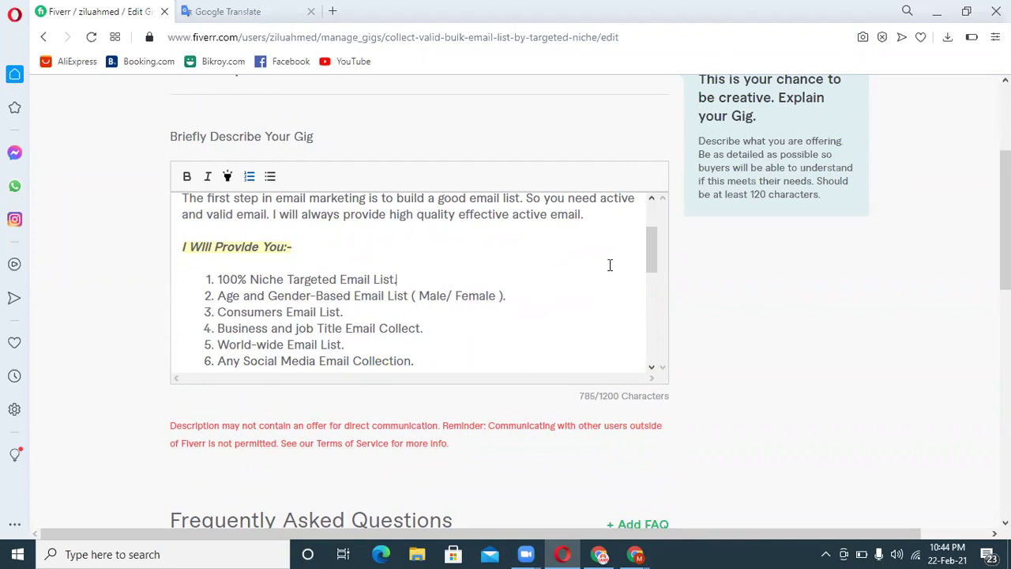
Step: Delete the "Blank, Unknown Email." and "Other Dead Emails" bullets together with the extra blank line after them
drag(649, 246, 645, 288)
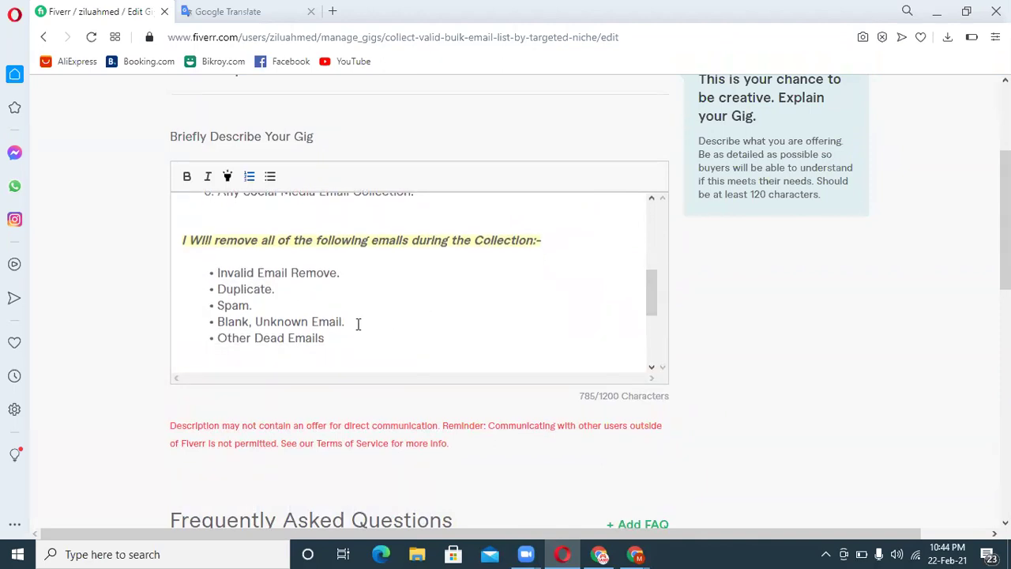
drag(351, 324, 198, 322)
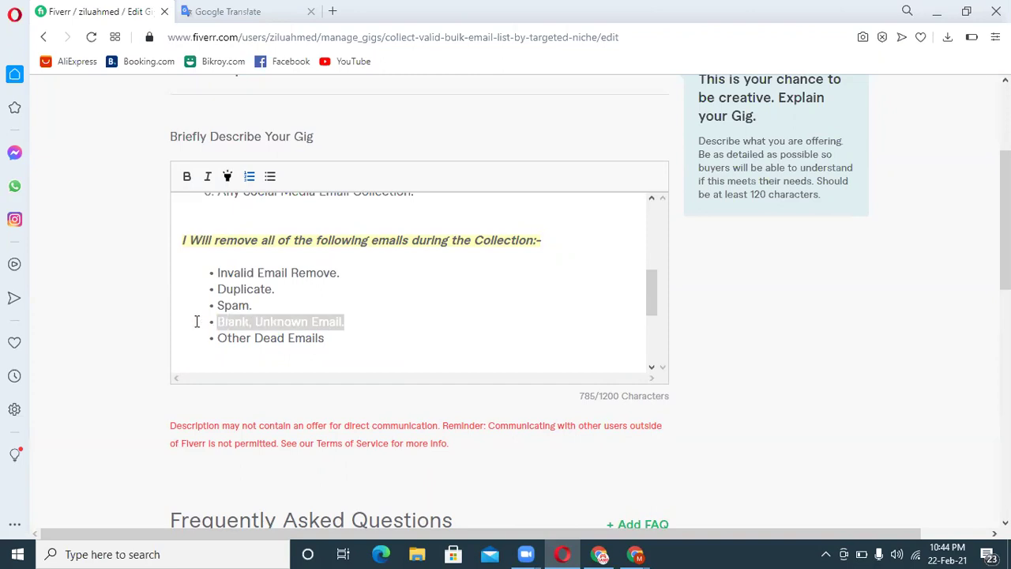
key(BackSpace)
key(BackSpace)
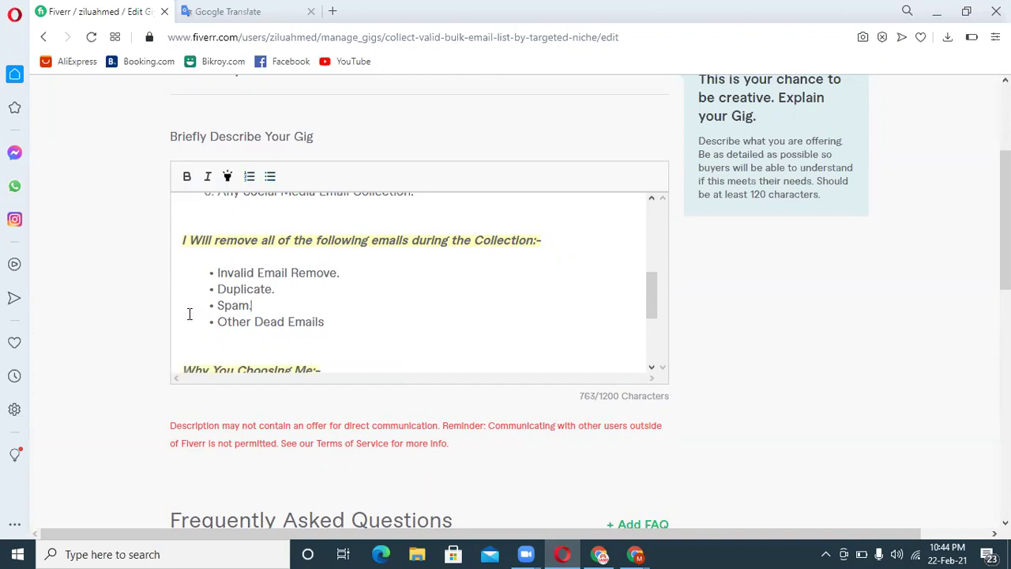
drag(345, 324, 183, 317)
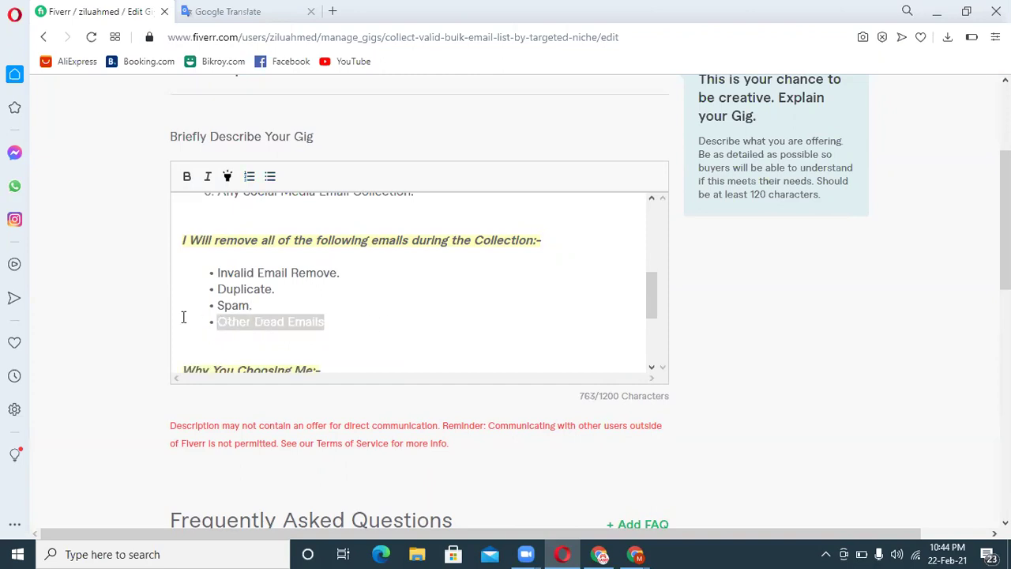
key(BackSpace)
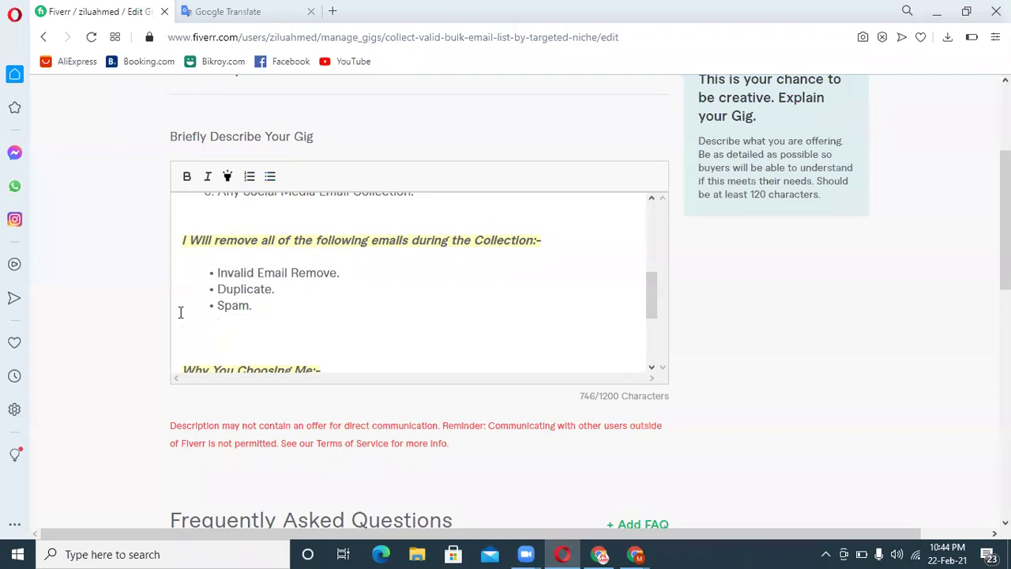
key(BackSpace)
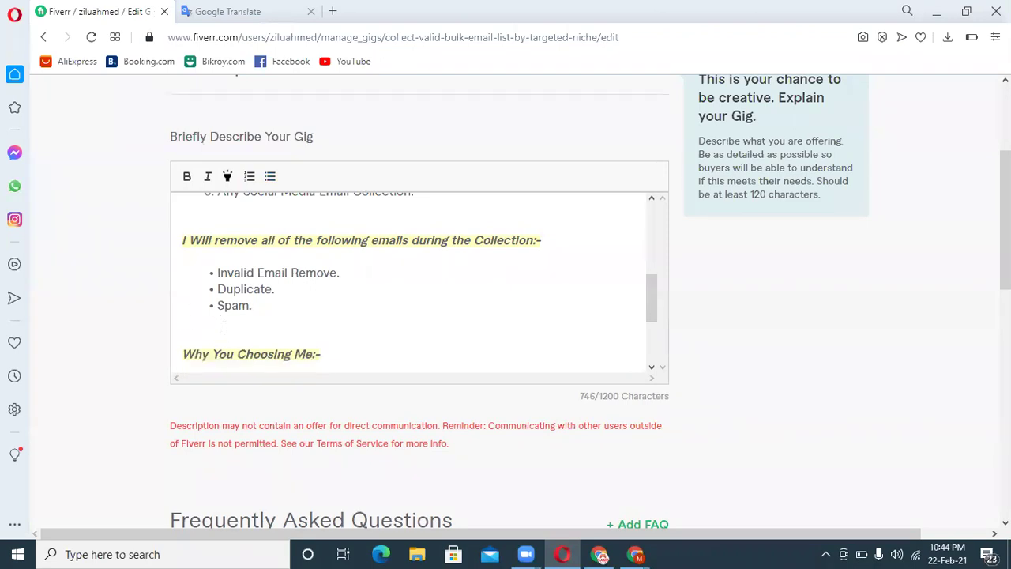
key(BackSpace)
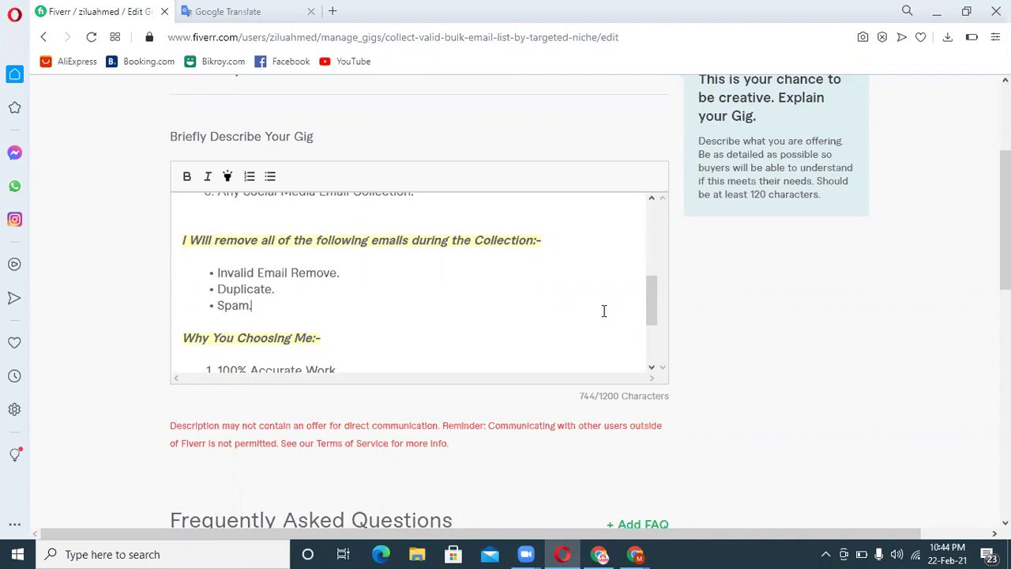
Step: Select the entire gig description for reuse, reload the gig editor and continue past the Pricing stage
drag(650, 291, 665, 213)
scroll(609, 379, down, 4)
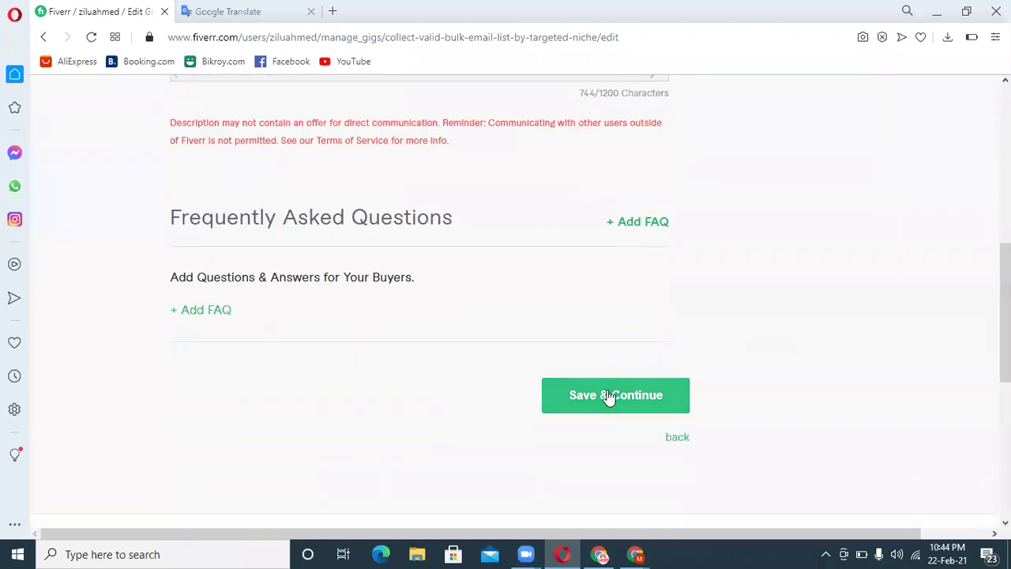
scroll(606, 399, up, 2)
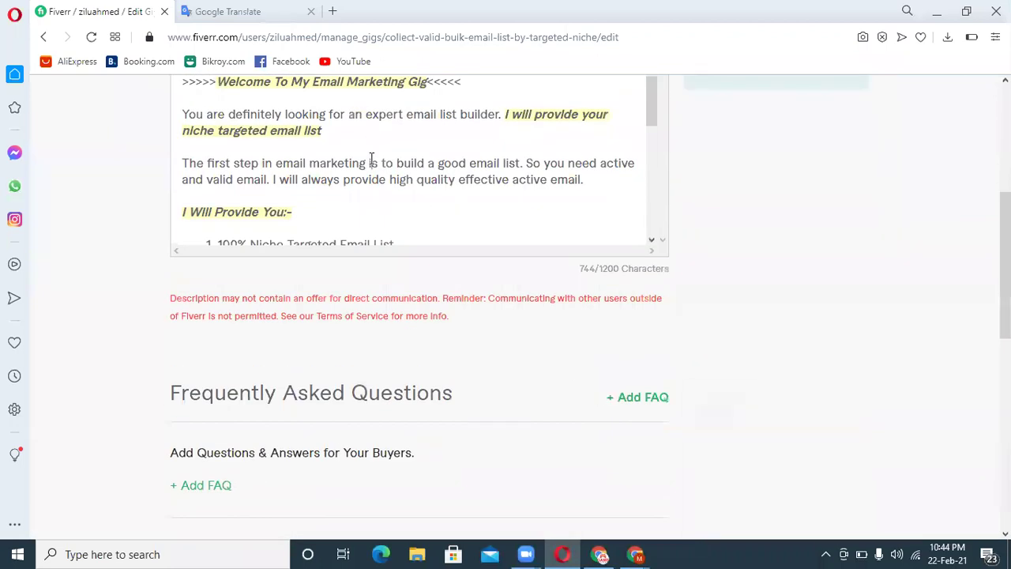
key(ctrl+a)
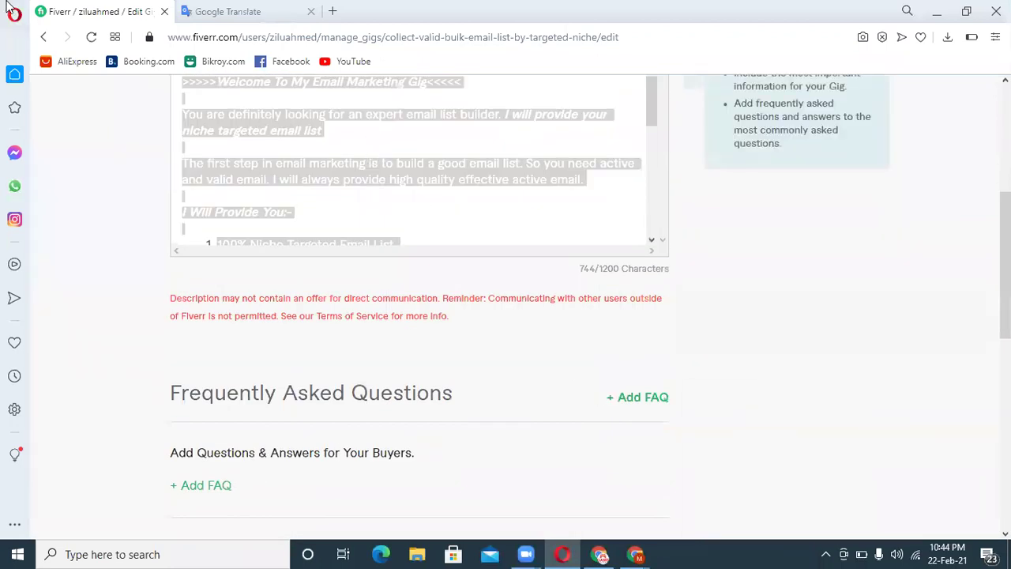
click(91, 37)
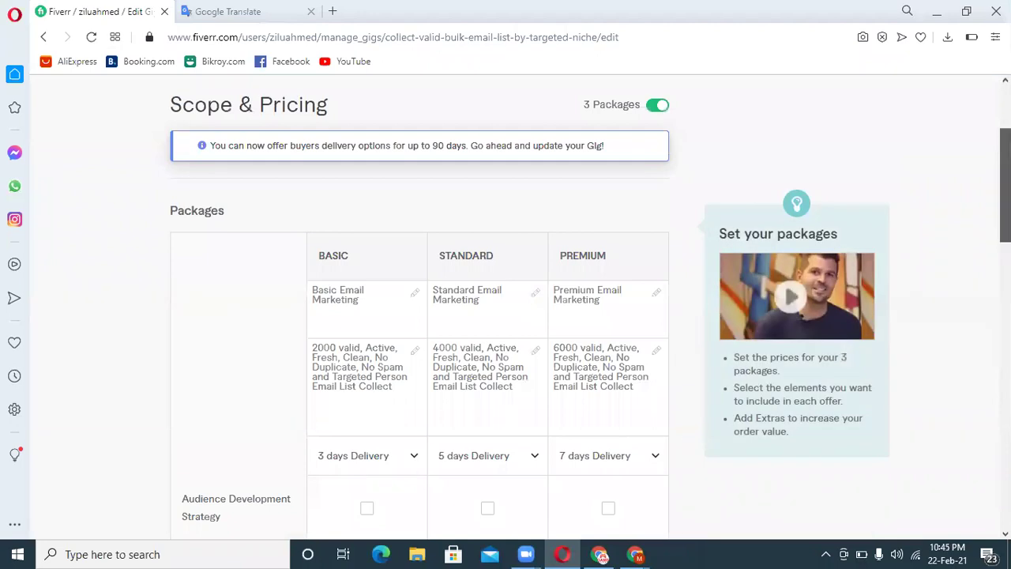
scroll(505, 316, down, 15)
click(648, 414)
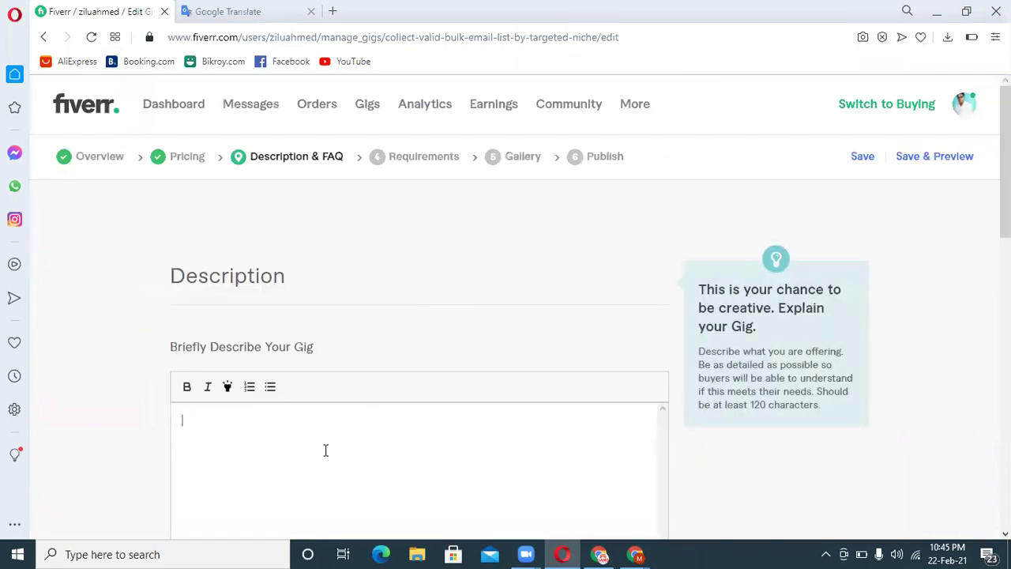
Step: Paste the copied description into the empty description field and try to save and continue
key(ctrl+v)
scroll(671, 377, down, 5)
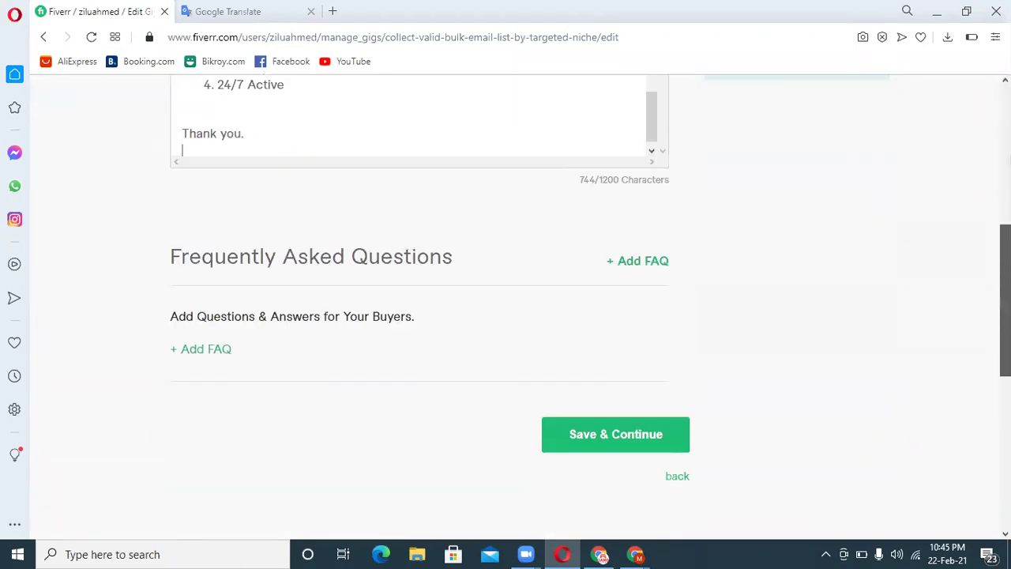
click(596, 363)
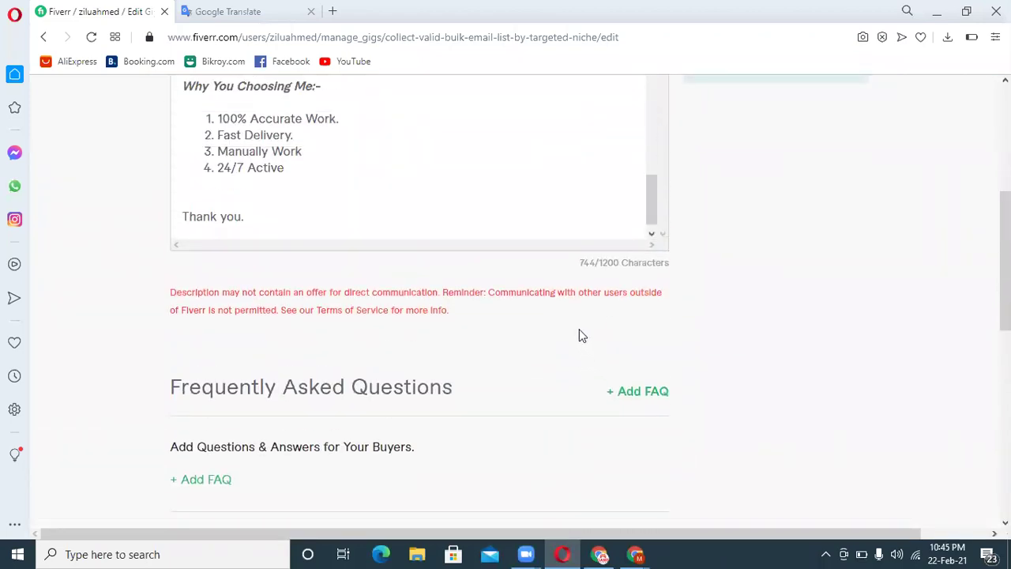
Step: Delete the "Any Social Media Email Collection." item from the numbered list together with the extra blank line below it
drag(647, 213, 666, 147)
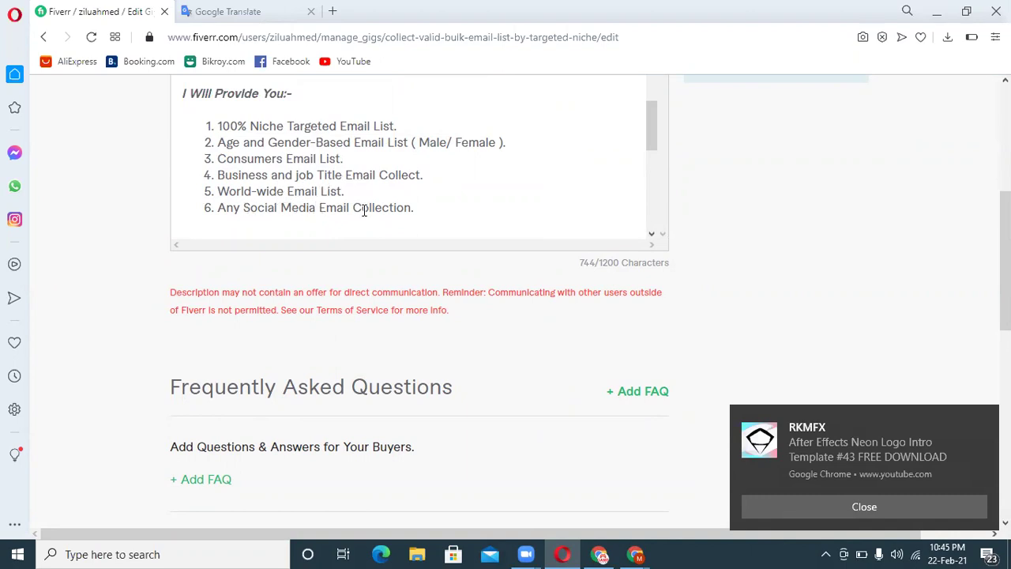
drag(419, 210, 200, 215)
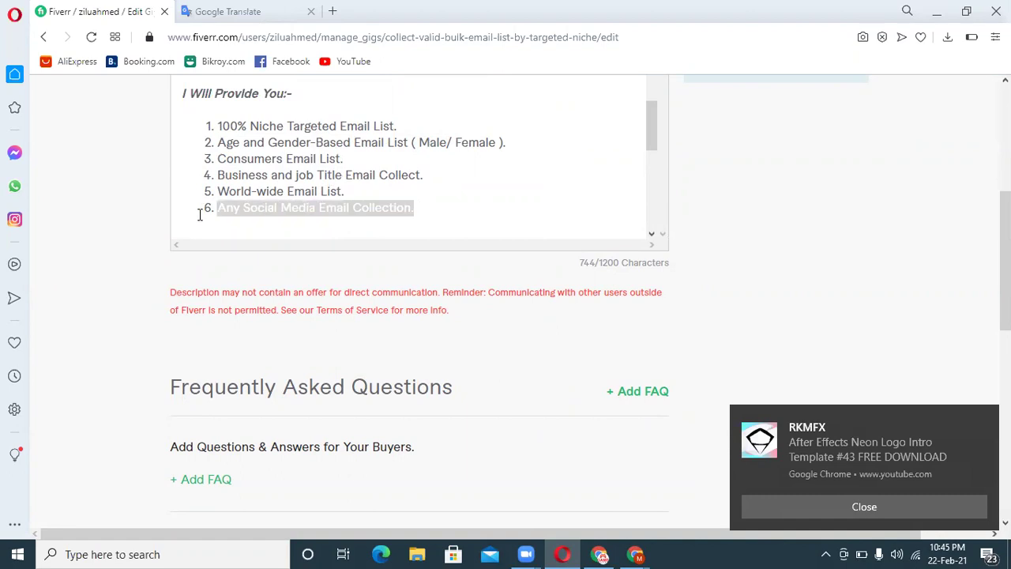
key(BackSpace)
key(BackSpace)
key(BackSpace)
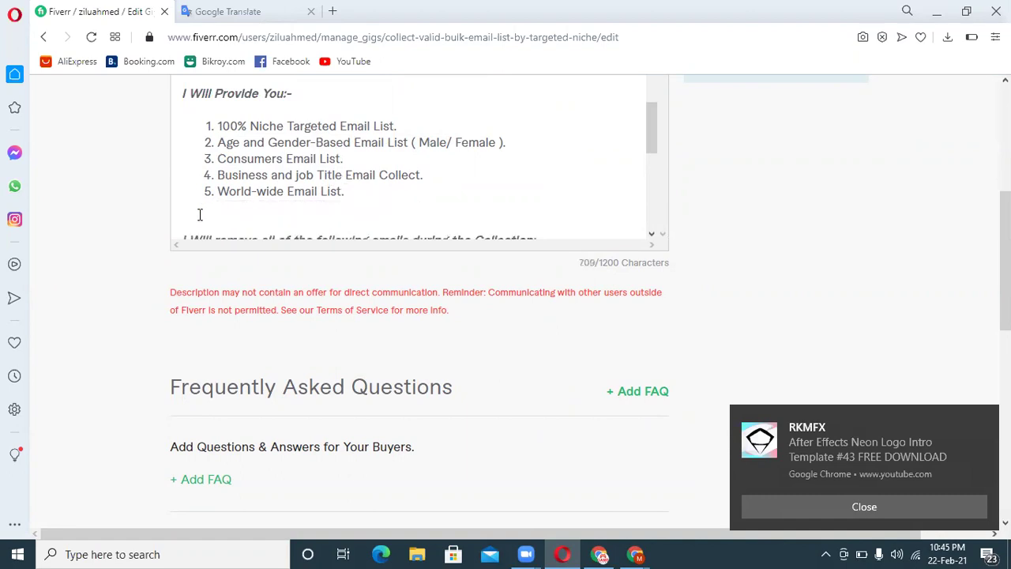
click(212, 224)
key(BackSpace)
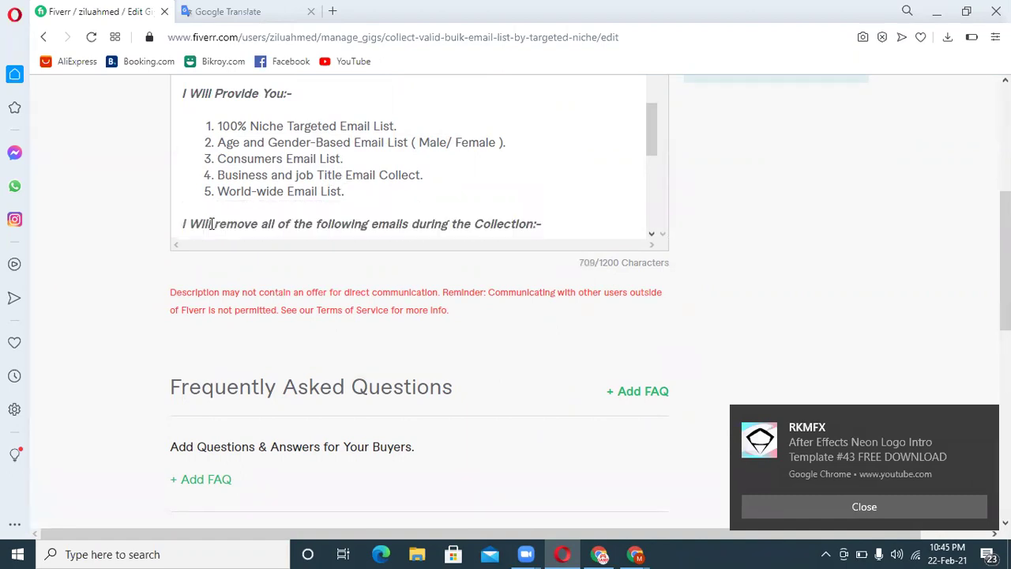
Step: Select the trimmed description for reuse, reload the gig editor and save the Pricing stage to return to the description
key(ctrl+a)
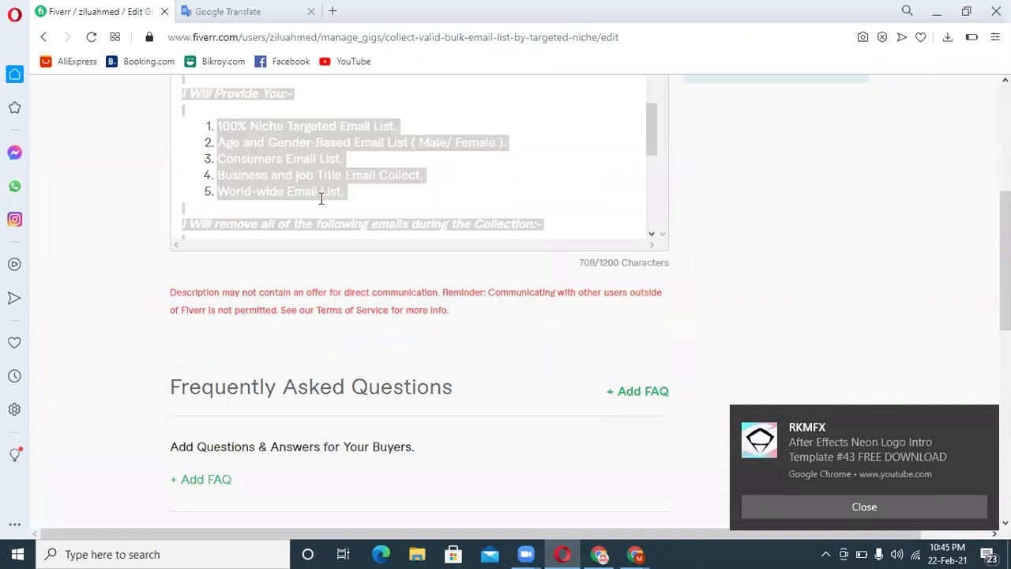
click(90, 37)
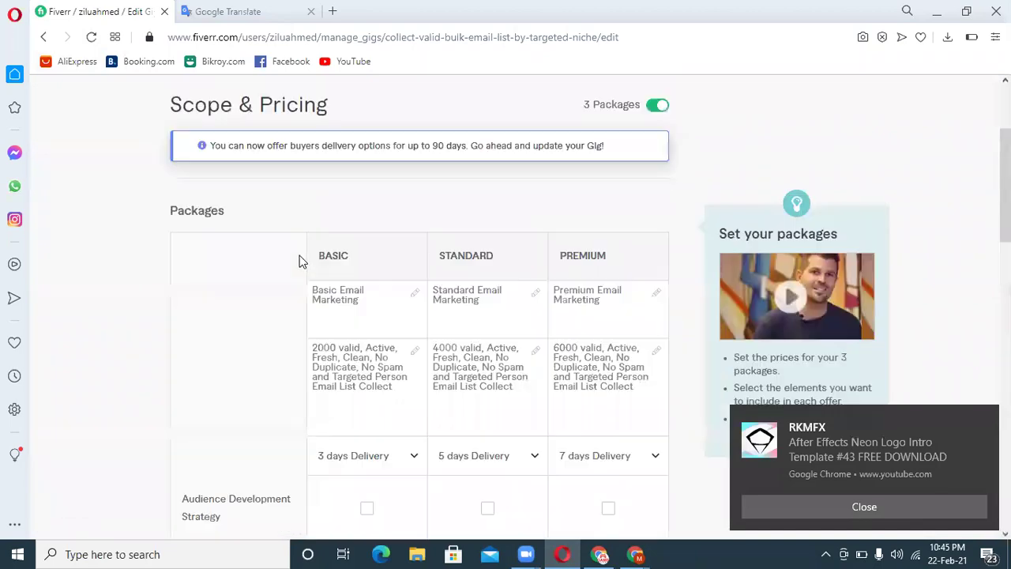
scroll(340, 340, down, 5)
scroll(616, 340, down, 6)
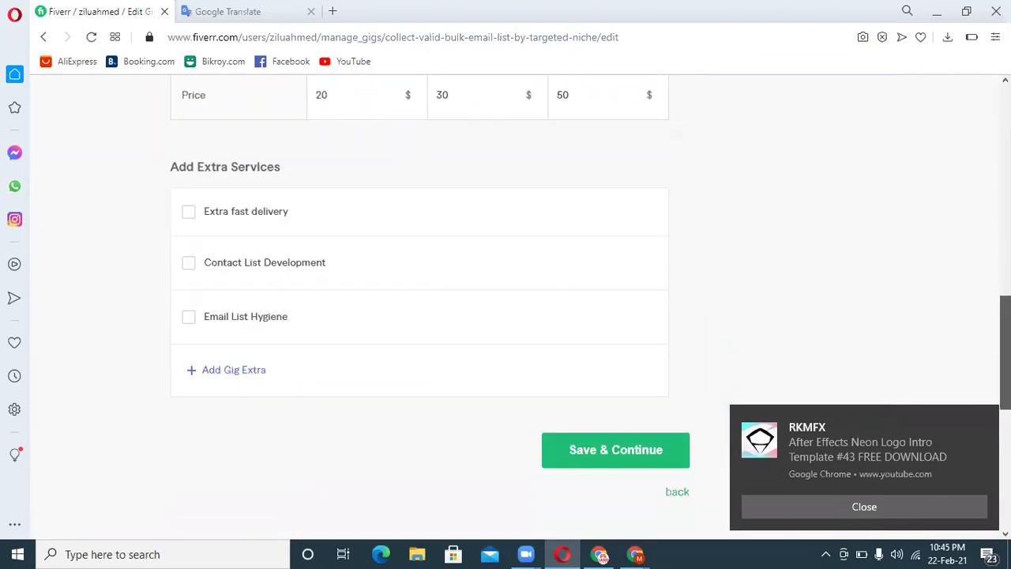
click(634, 347)
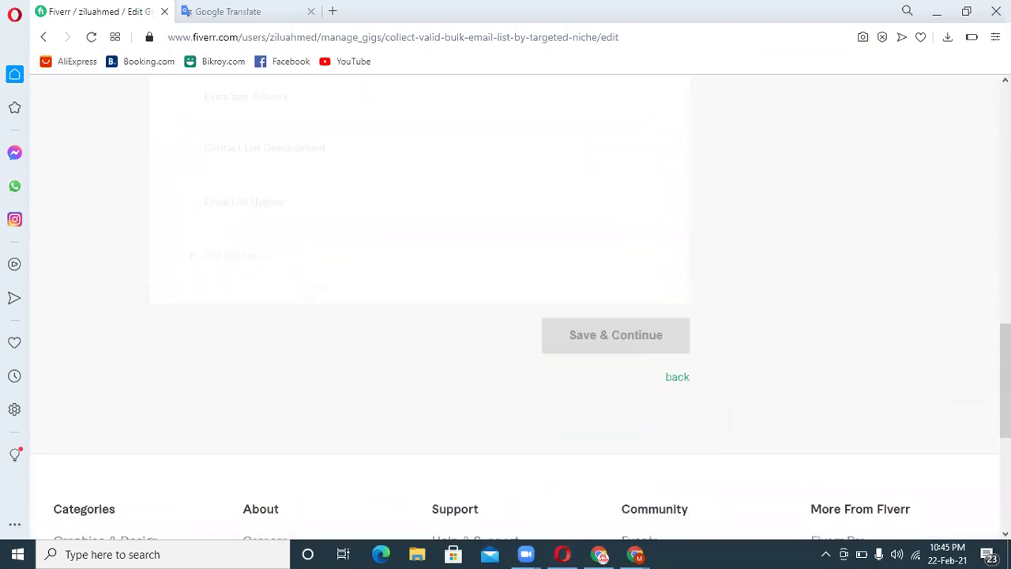
Step: Paste the trimmed description into the blank field and try to save it and continue to Requirements
click(350, 461)
key(ctrl+v)
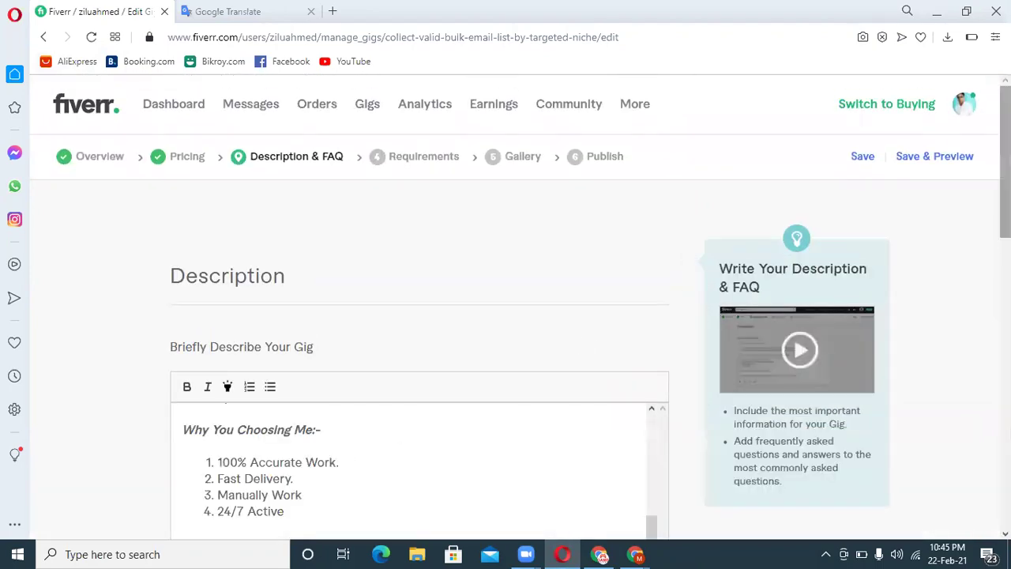
scroll(642, 340, down, 10)
click(634, 308)
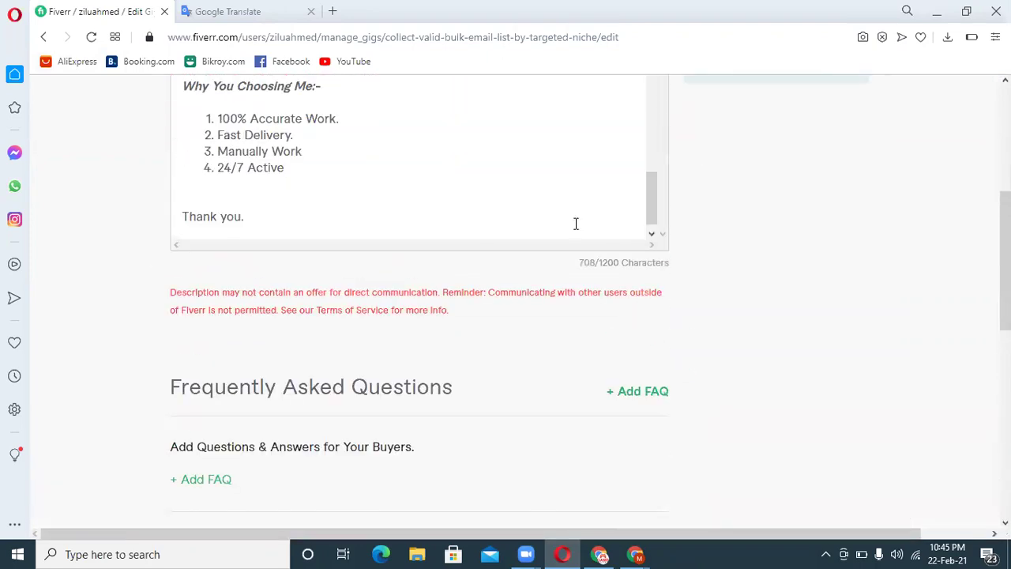
drag(648, 202, 650, 96)
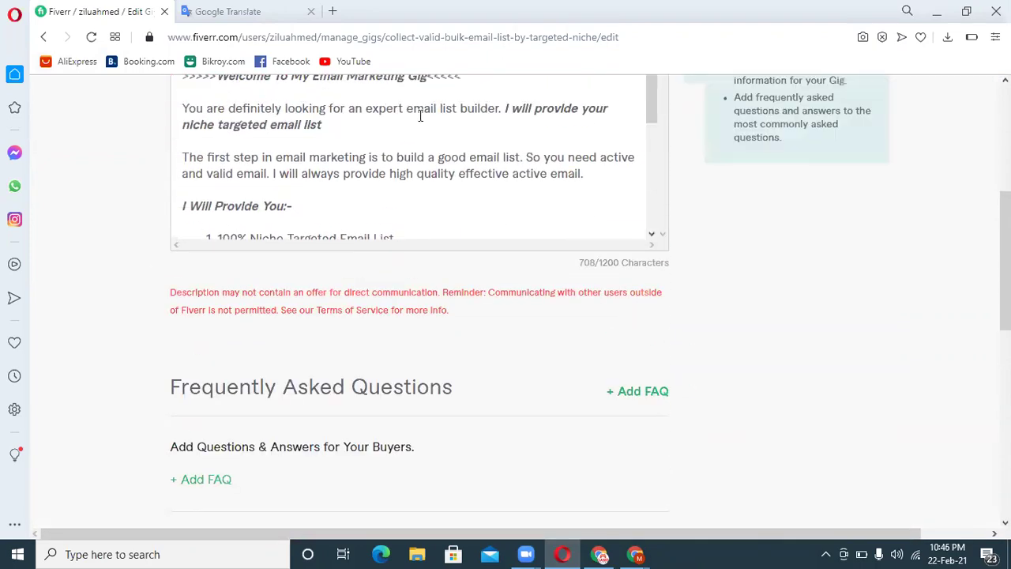
Step: Open Fiverr in a new tab, go to the Graphics & Design category and enter "emia" in the service search
click(332, 12)
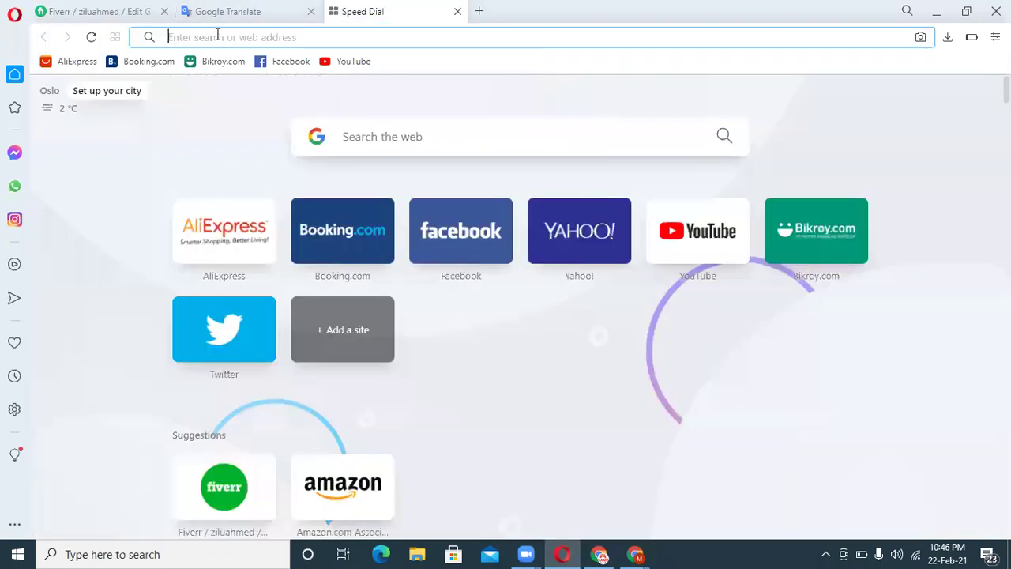
text(fiverr)
key(Return)
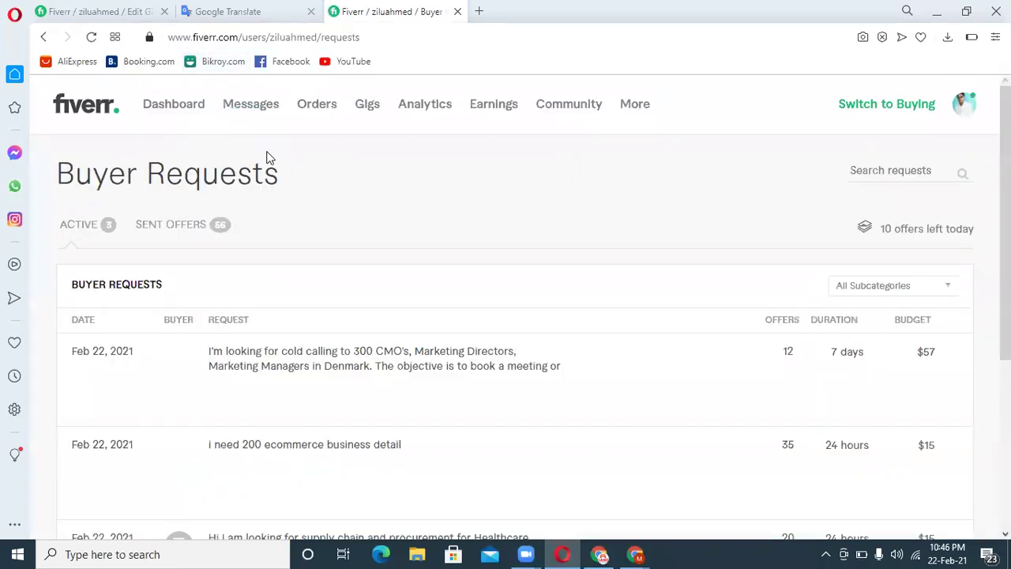
scroll(416, 368, down, 10)
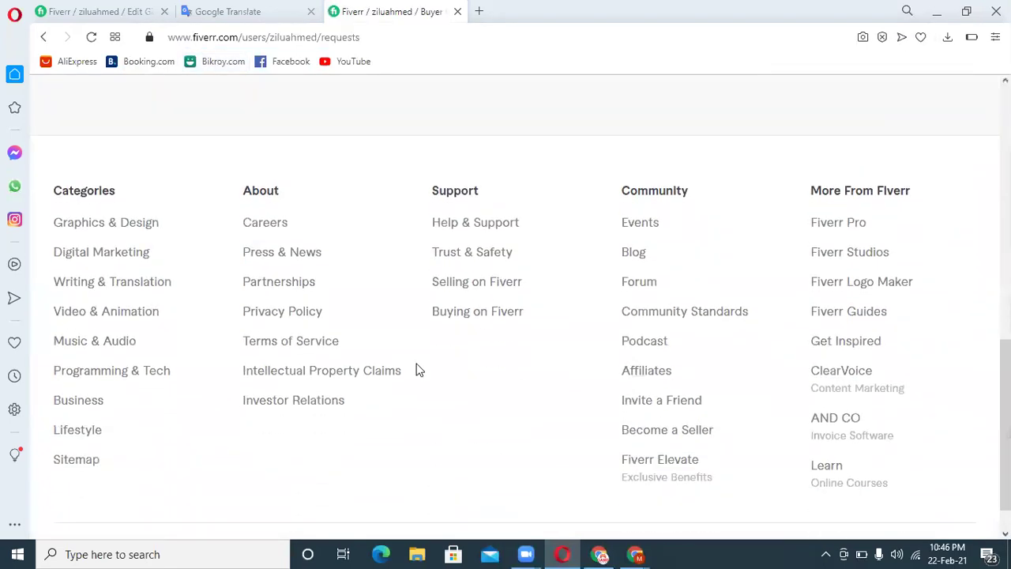
click(140, 227)
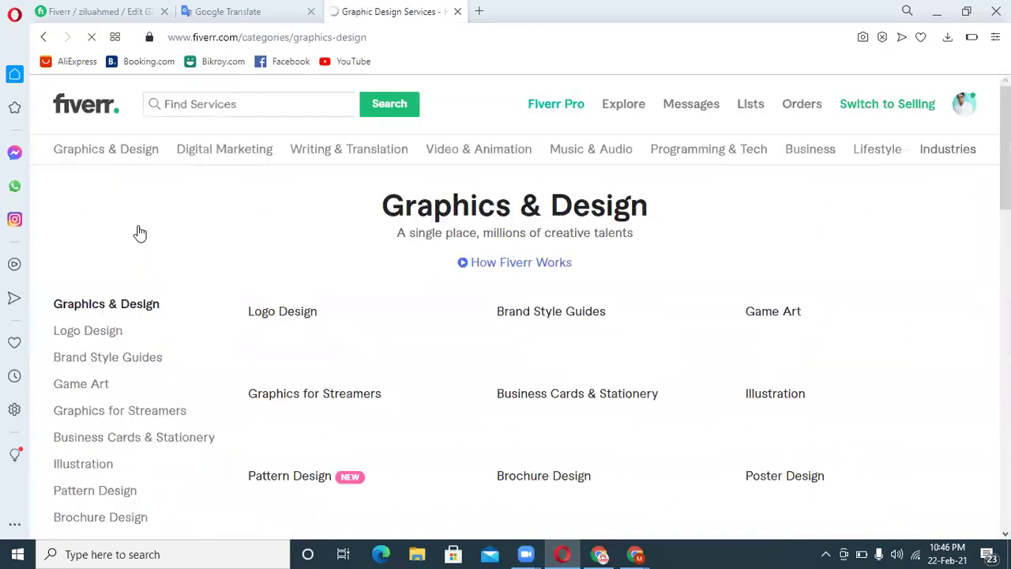
click(188, 115)
text(emia)
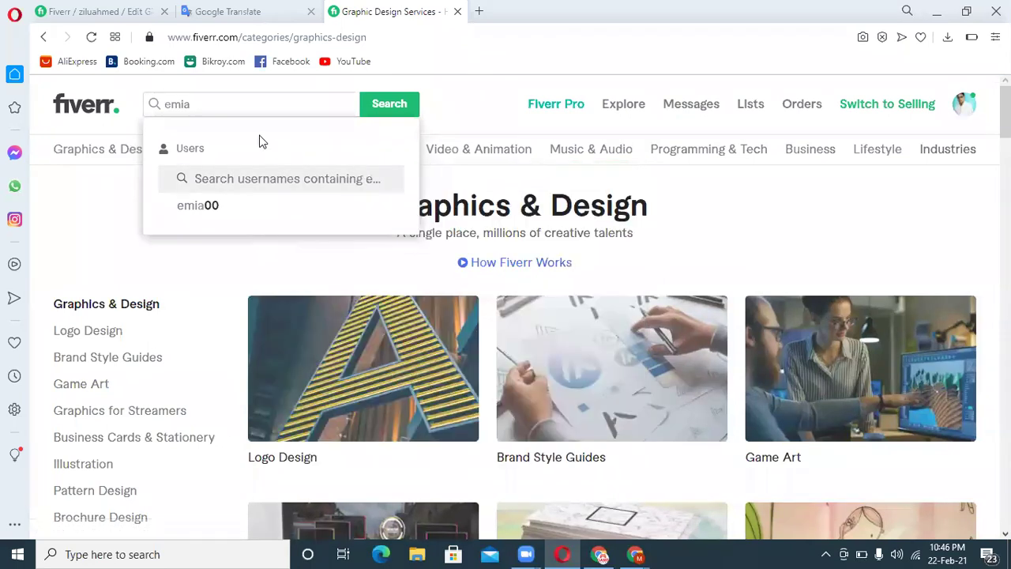
Step: Return to the gig editor and hyphenate "e-mail" in the "expert email list builder" sentence and the welcome heading
click(91, 12)
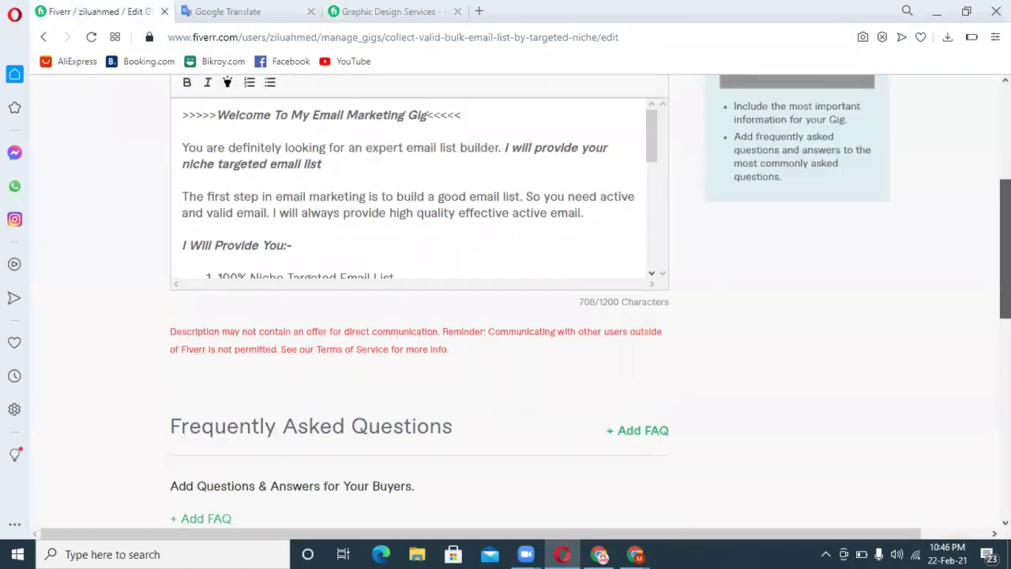
scroll(955, 217, up, 2)
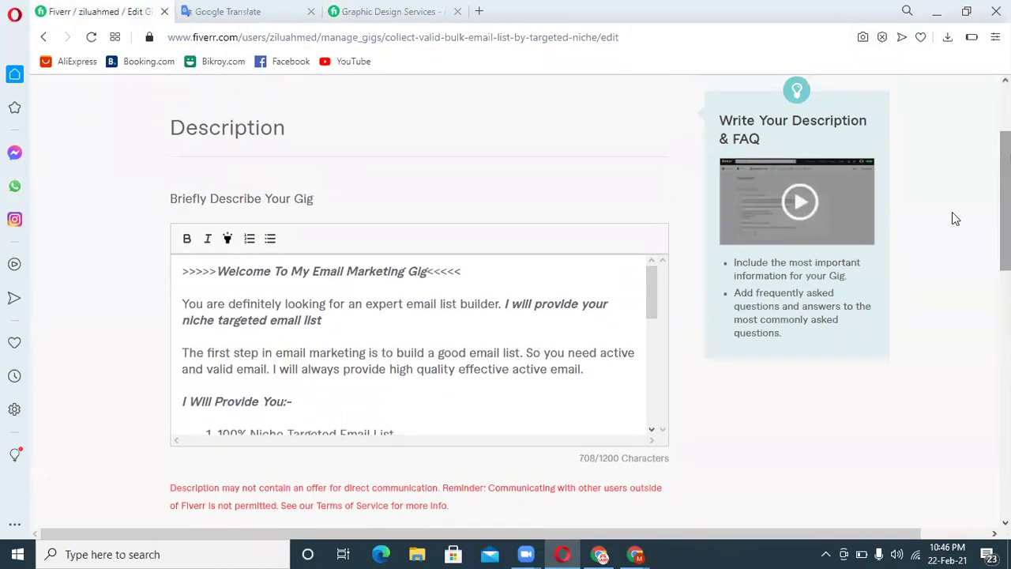
click(414, 303)
text(-)
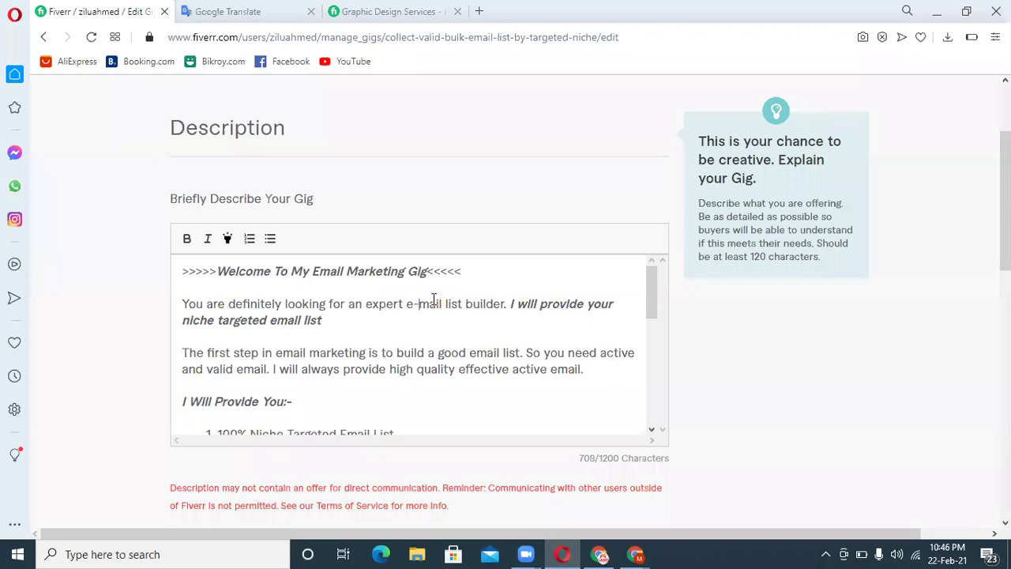
click(332, 271)
text(-)
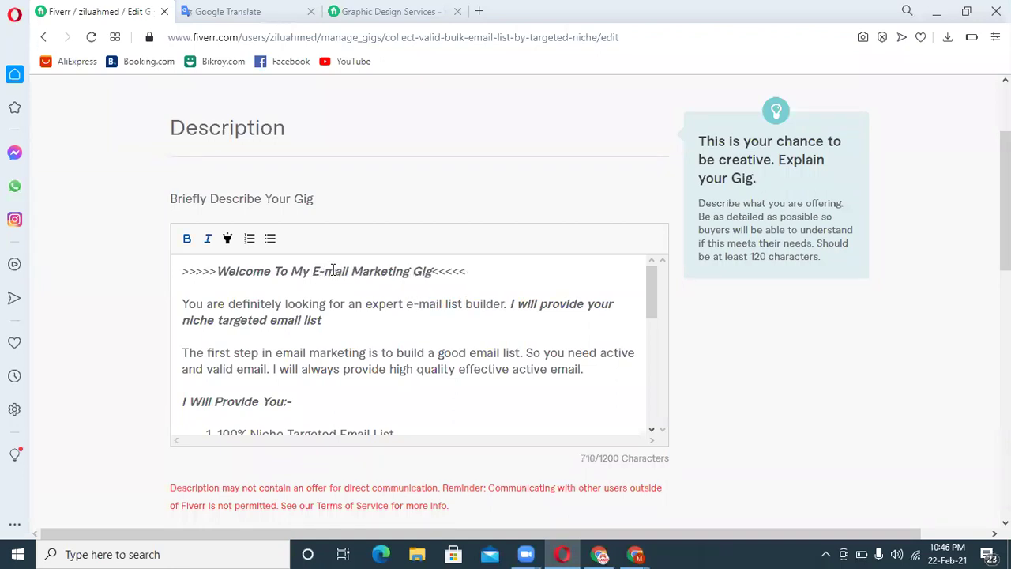
Step: Hyphenate "e-mail" in "email marketing", "valid email" and "effective active email", and in the bold "niche targeted email list" phrase
click(286, 355)
text(-)
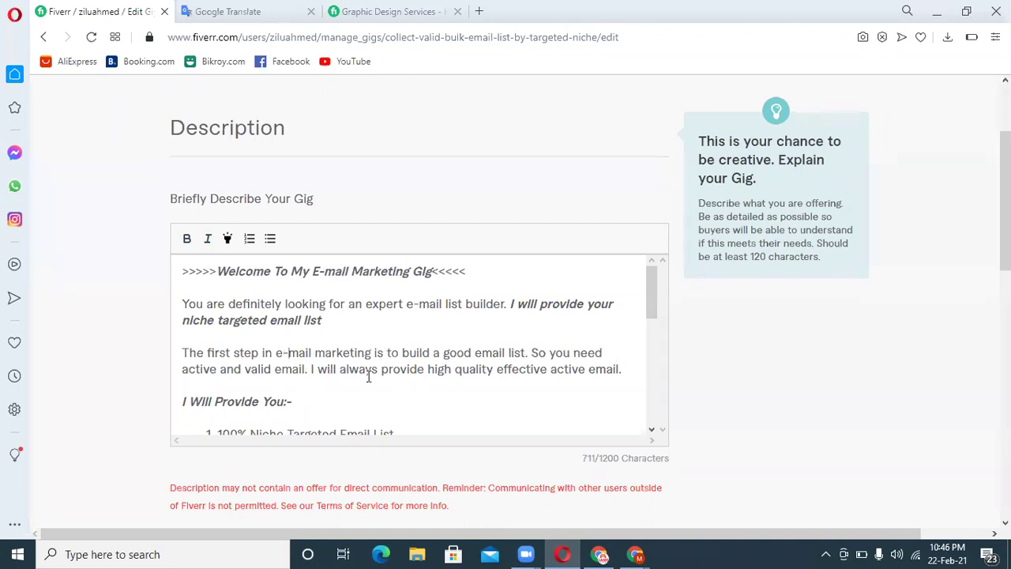
click(287, 372)
text(-)
click(600, 370)
text(-)
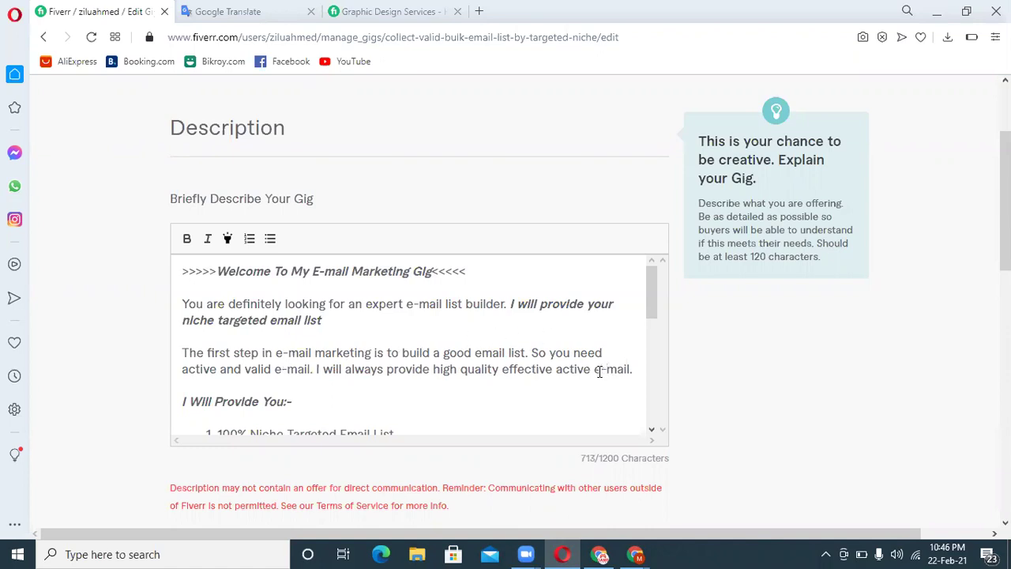
scroll(654, 288, down, 1)
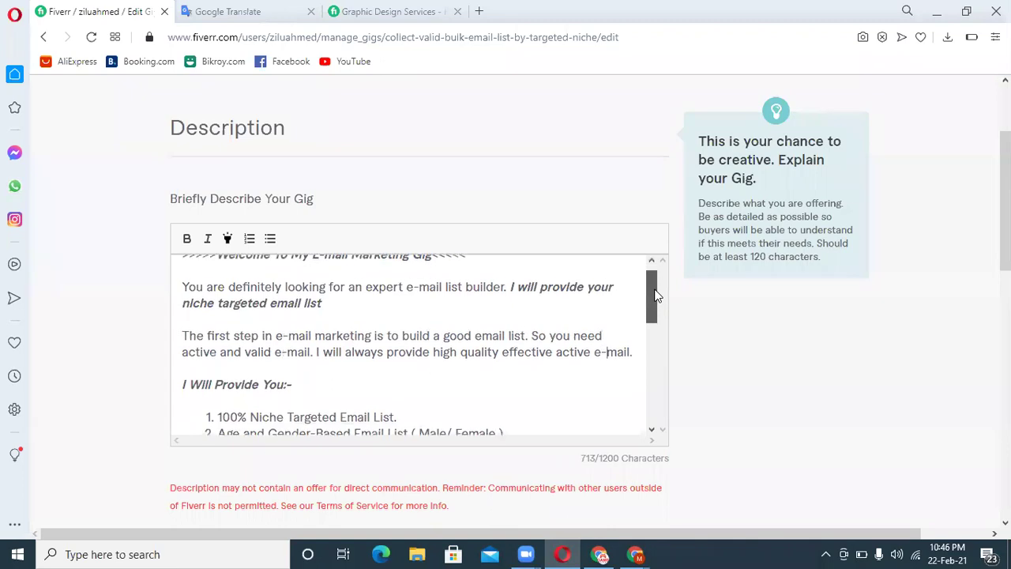
click(277, 283)
text(-)
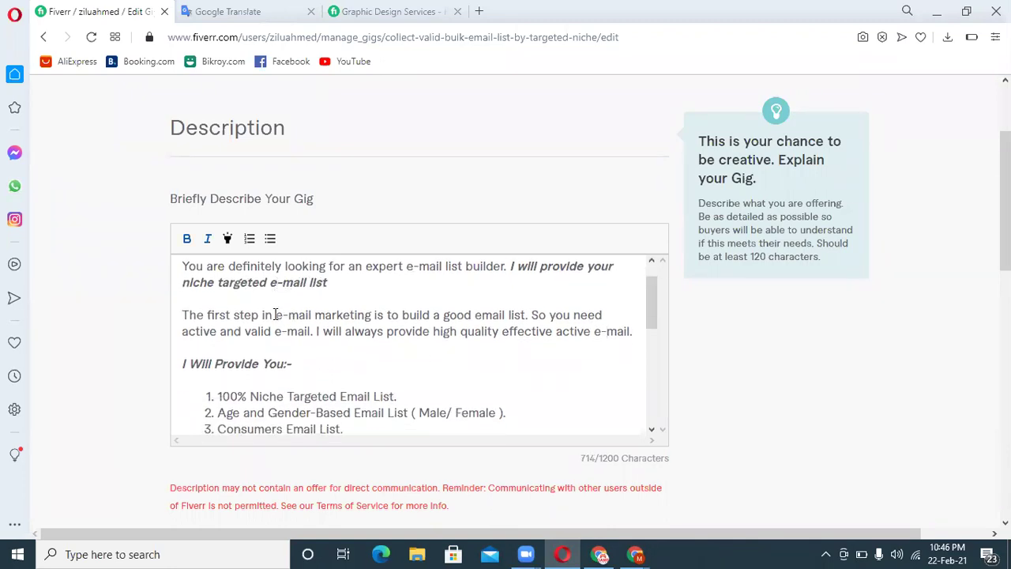
Step: Change "Email" to "E-mail" in all five numbered items under the "I Will Provide You:-" heading
click(347, 397)
text(-)
click(361, 412)
text(-)
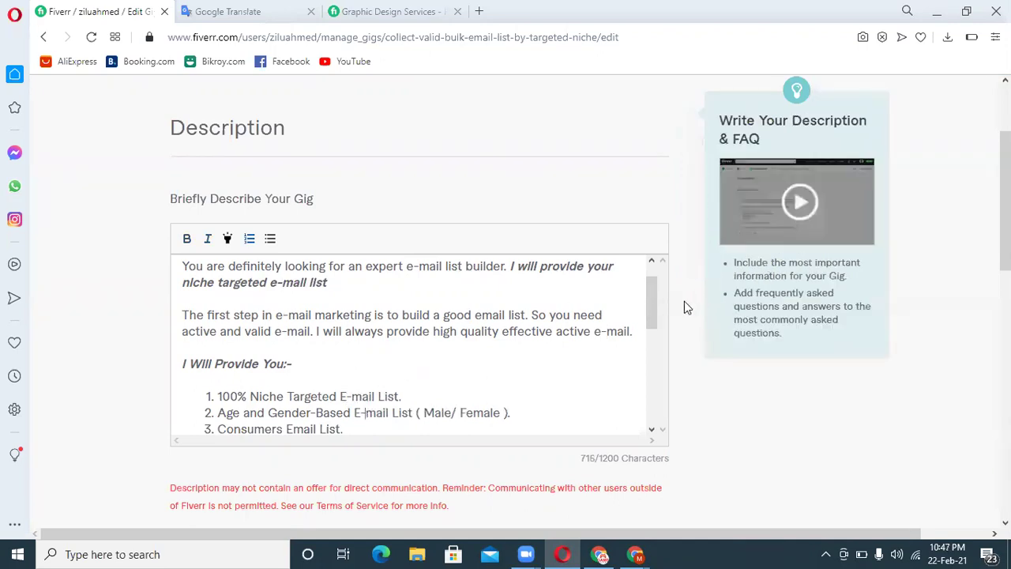
scroll(652, 314, down, 1)
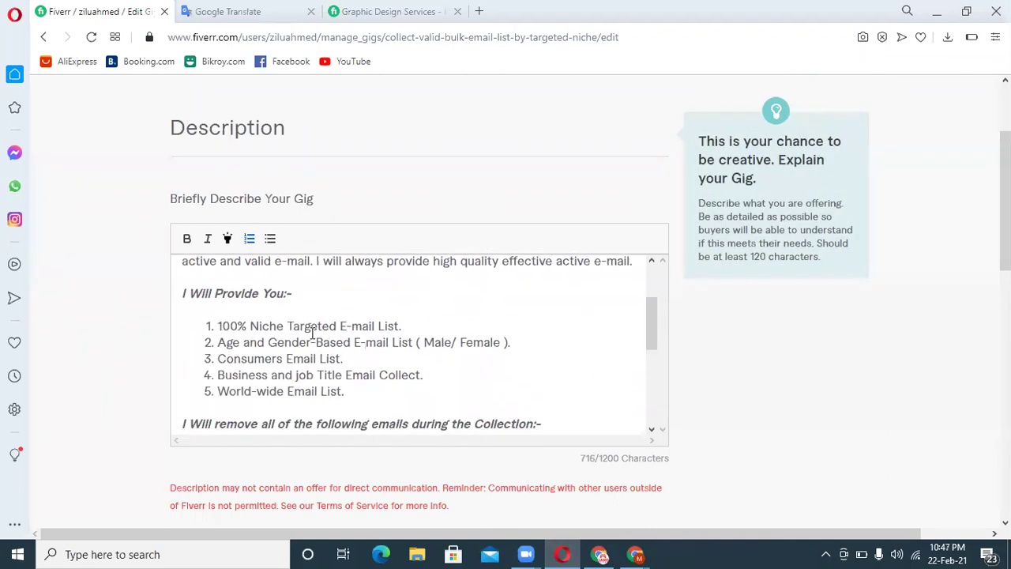
click(291, 359)
text(-)
click(353, 377)
text(-)
click(296, 393)
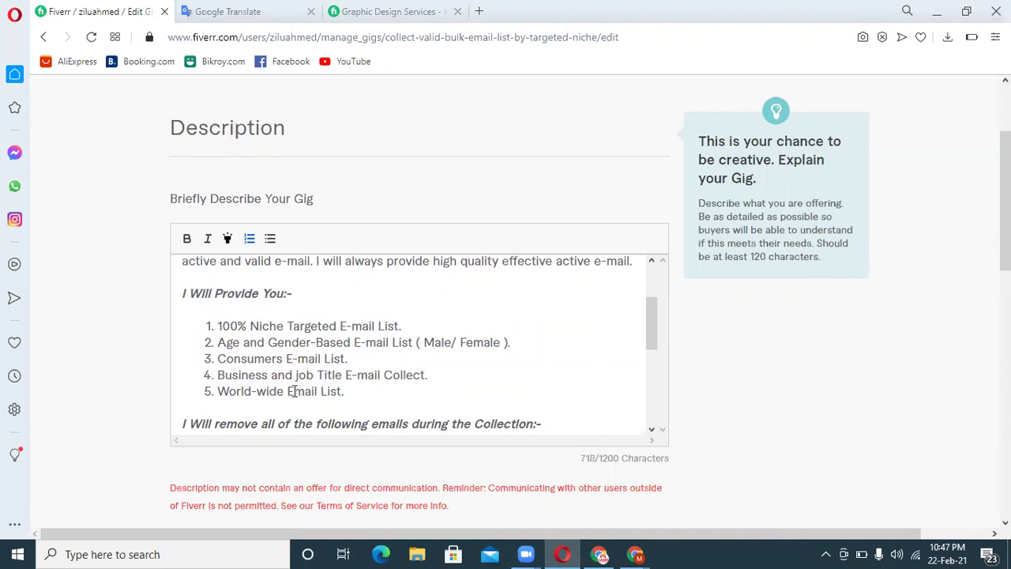
text(-)
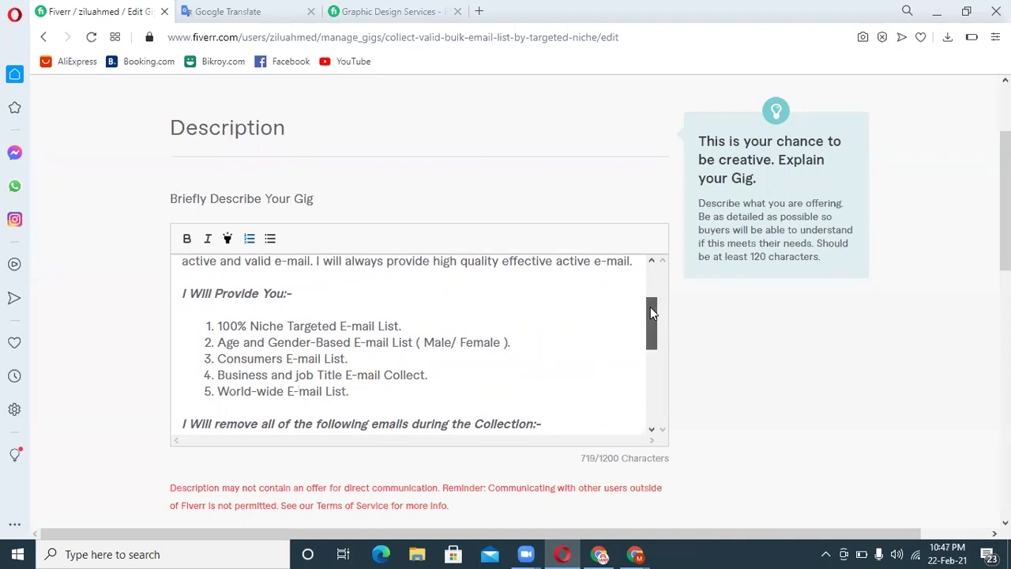
Step: Hyphenate "E-mail" in the "Invalid Email Remove." bullet and "e-mails" in the heading above that list
drag(651, 312, 649, 335)
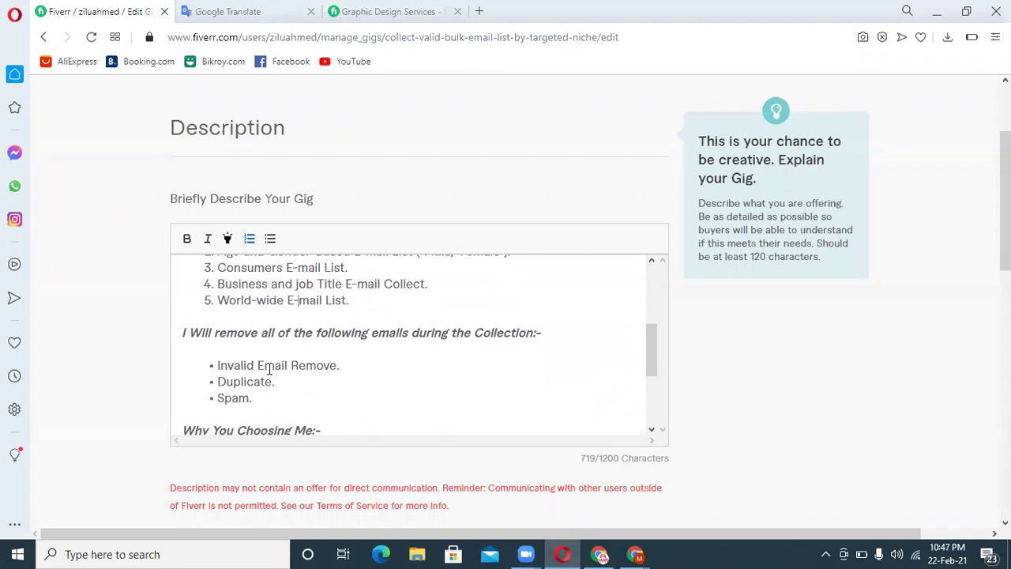
click(264, 365)
text(-)
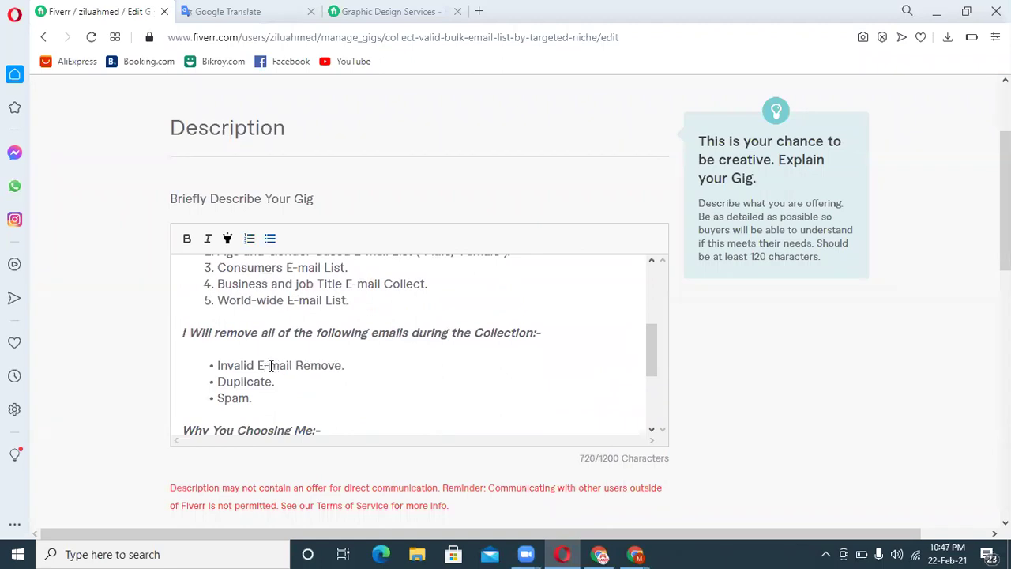
mouse_move(647, 342)
mouse_down()
mouse_move(646, 385)
mouse_move(646, 348)
mouse_up()
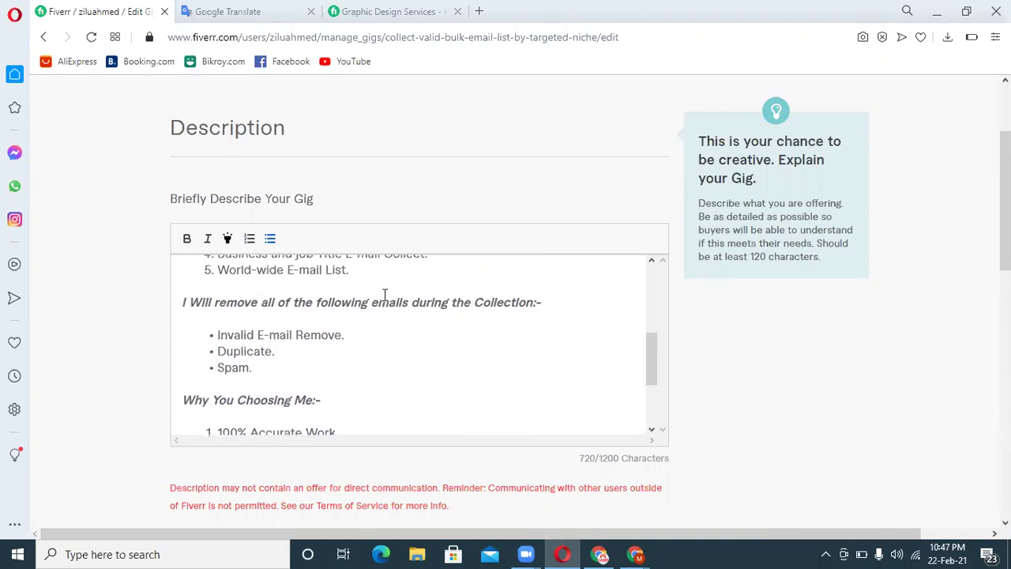
click(381, 304)
text(-)
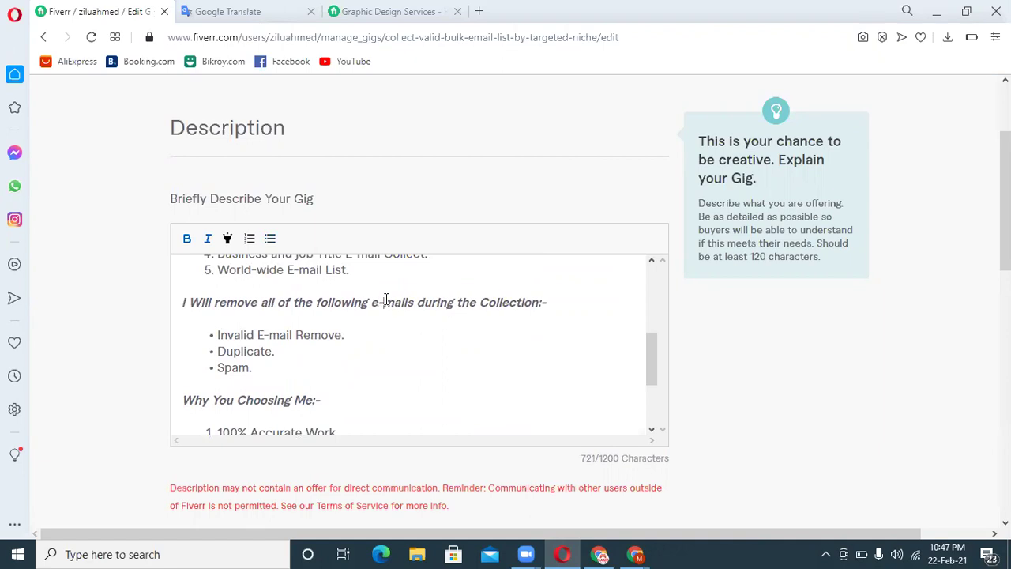
Step: Add a sixth item to the "I Will Provide You:-" list: "Any Location-Based E-mail Collect ( Zip code, city. State, Country )"
mouse_move(646, 354)
mouse_down()
mouse_move(660, 276)
mouse_move(655, 338)
mouse_up()
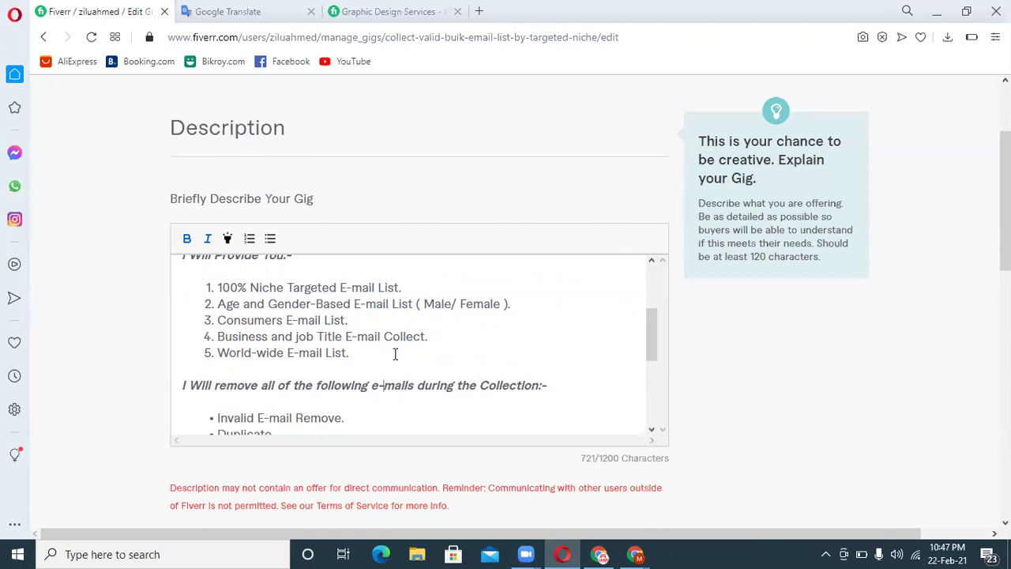
click(359, 355)
key(Return)
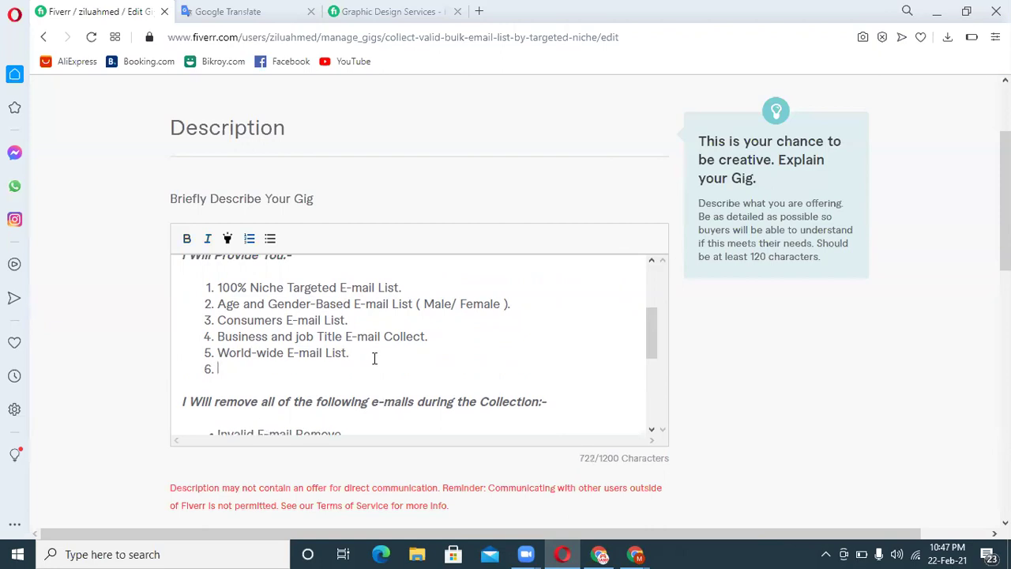
text(Any Locatipon-Based)
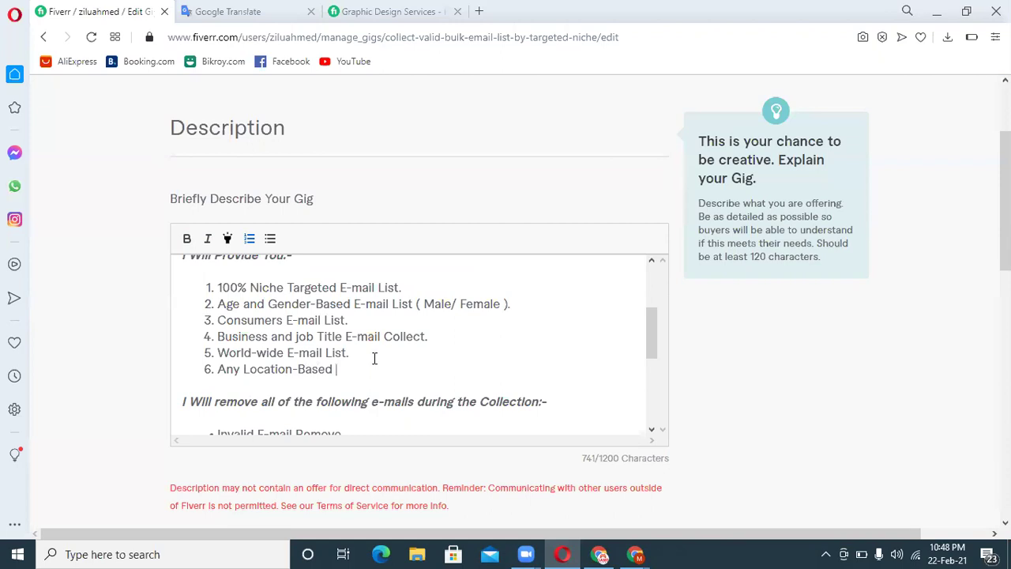
text( E-mail Collect ( Zip)
key(BackSpace)
key(BackSpace)
text(C)
key(BackSpace)
text(co)
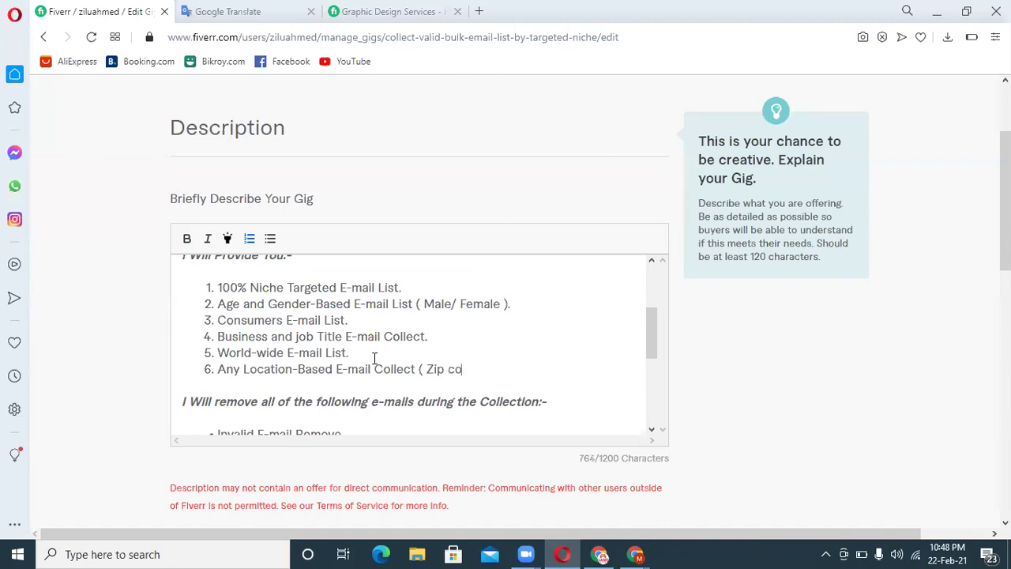
text(de, city)
text(. State)
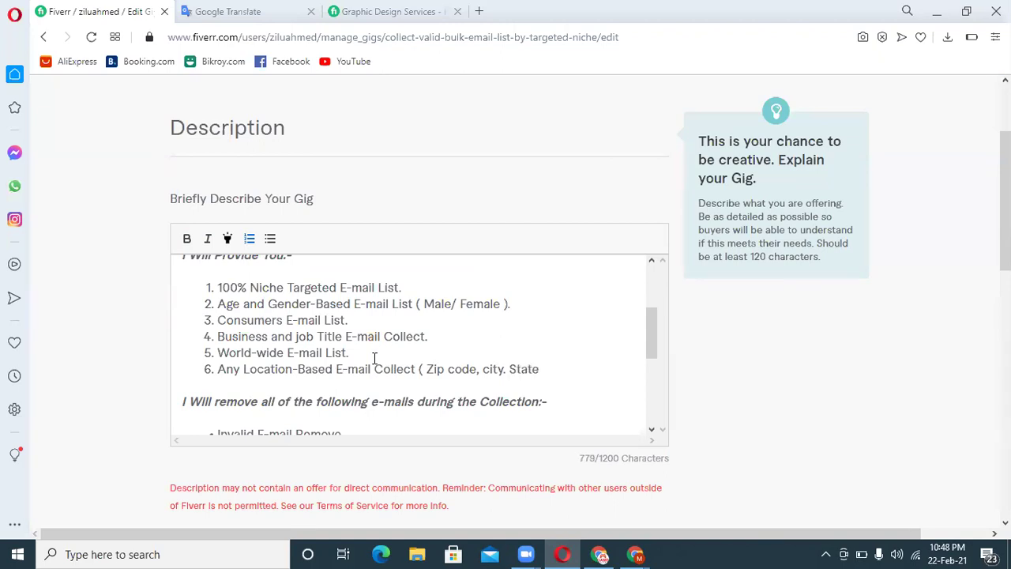
text(, Country ))
Step: Add a seventh list item: "Any Domain-Based E-mail Collection ( G-mail, Yah-oo, M.S.N, Hot-mail, out-look )"
key(Return)
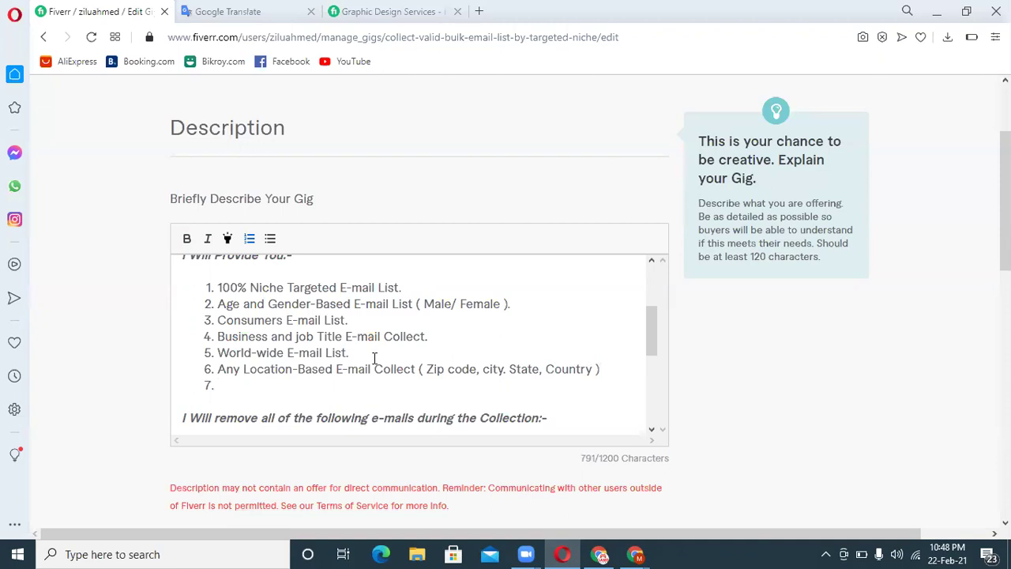
text(Any Domail-Based)
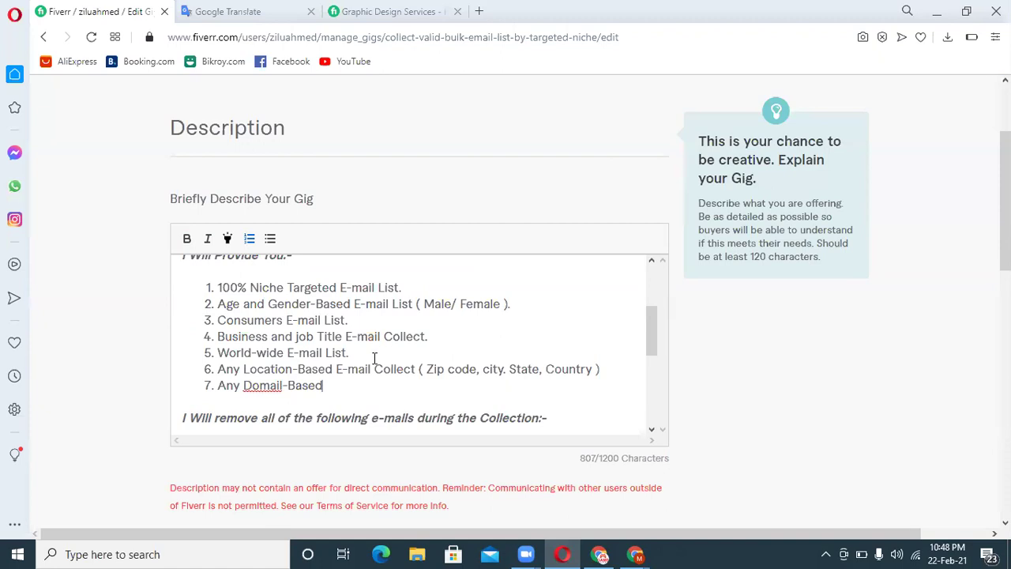
click(281, 385)
key(Delete)
text(n)
click(347, 390)
text(E-mail Collection _)
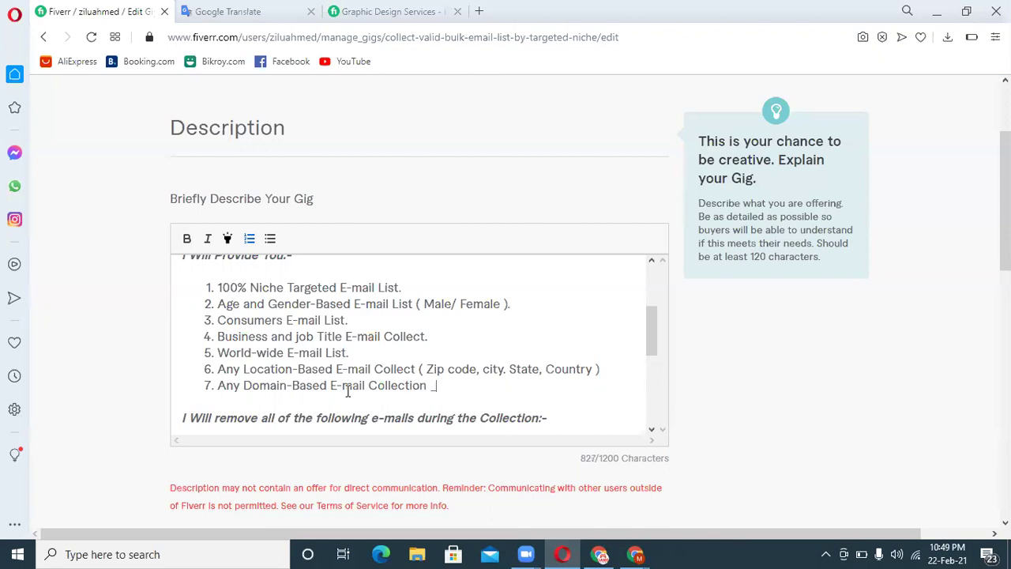
key(BackSpace)
text(( G-mail, Yahooo)
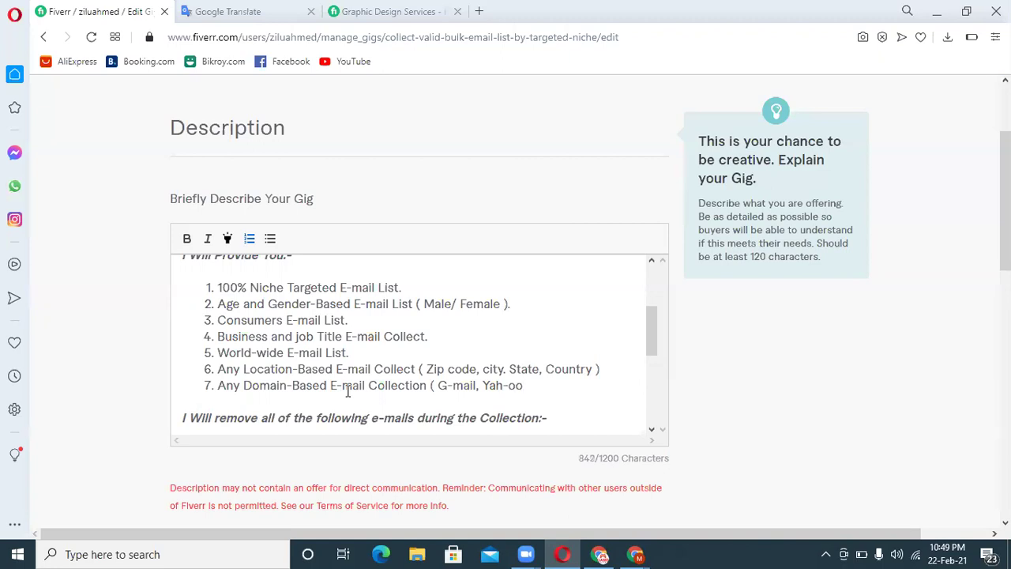
text(, M.S.N,)
click(523, 385)
key(BackSpace)
key(BackSpace)
text(od Hot-mail)
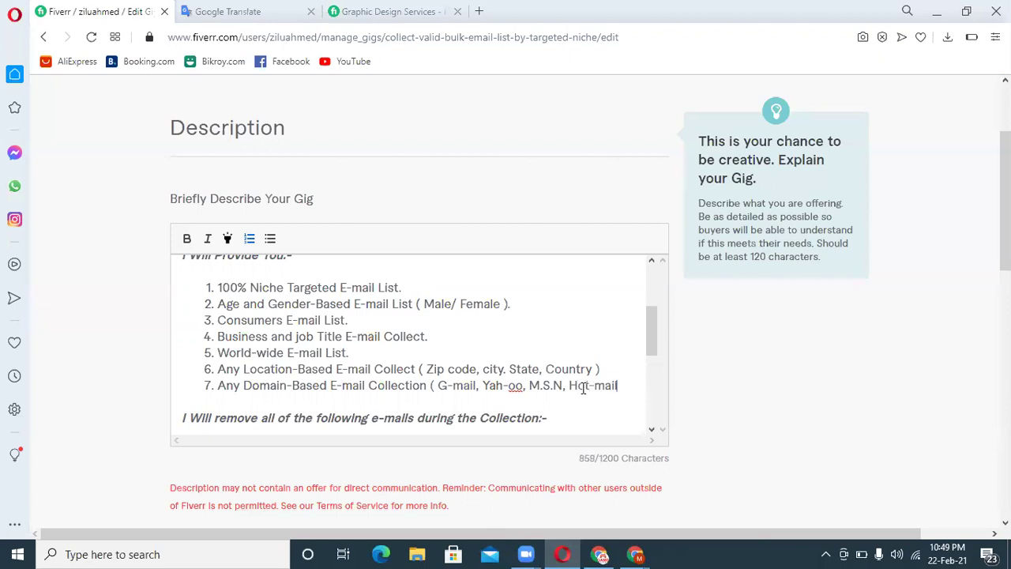
text(, out)
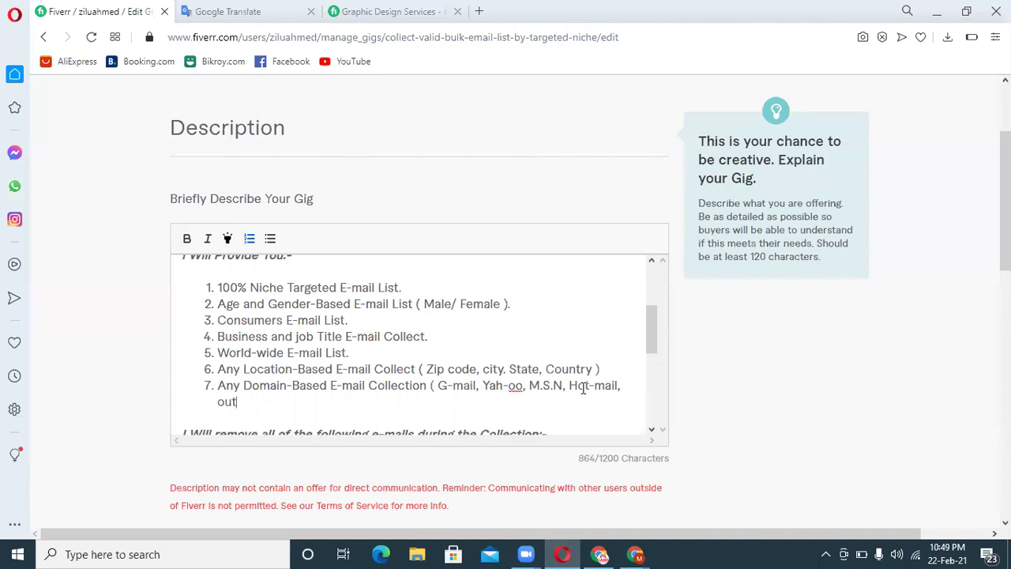
text(-look)
text())
Step: Copy the entire gig description text and reload the gig editor page
click(450, 336)
key(ctrl+a)
scroll(450, 336, down, 1)
scroll(943, 343, down, 5)
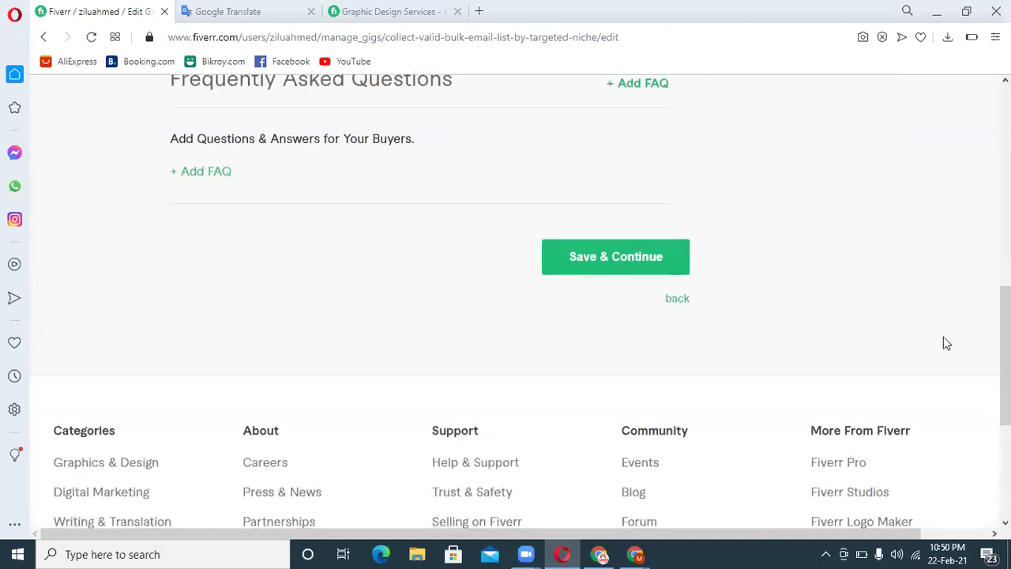
scroll(620, 274, up, 4)
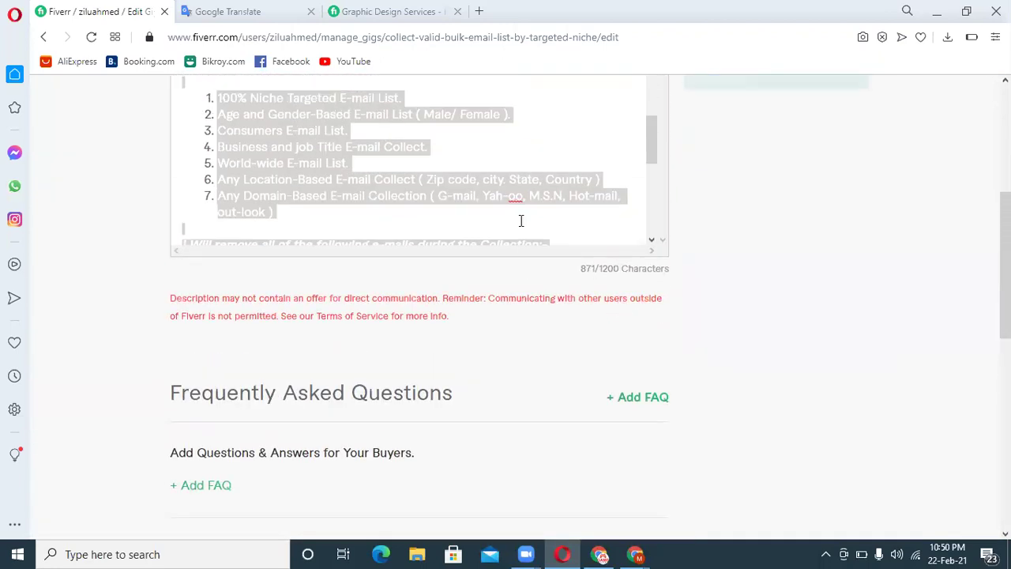
click(91, 37)
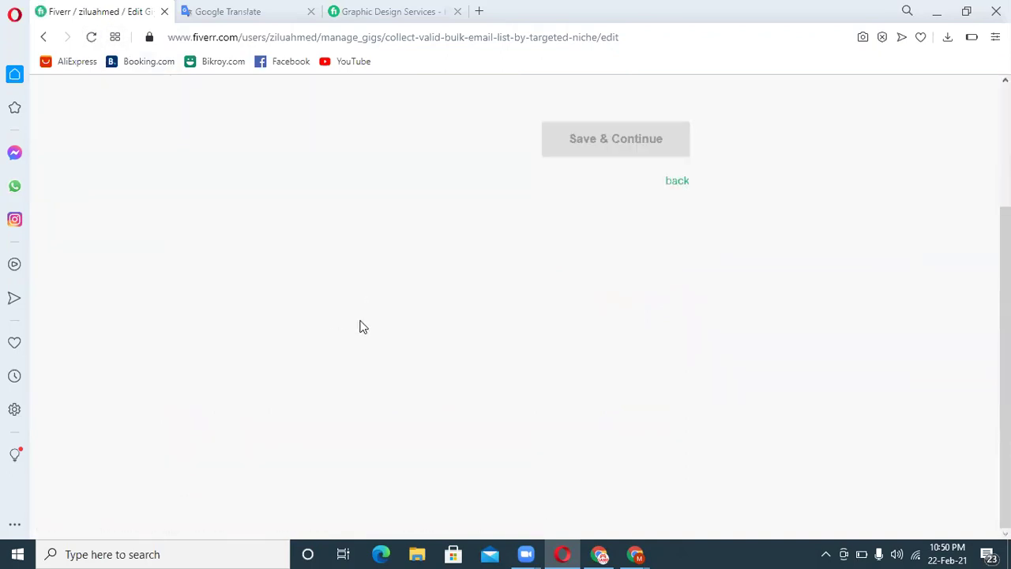
Step: Save the gig's pricing page unchanged and continue to the Description & FAQ stage
scroll(720, 239, down, 7)
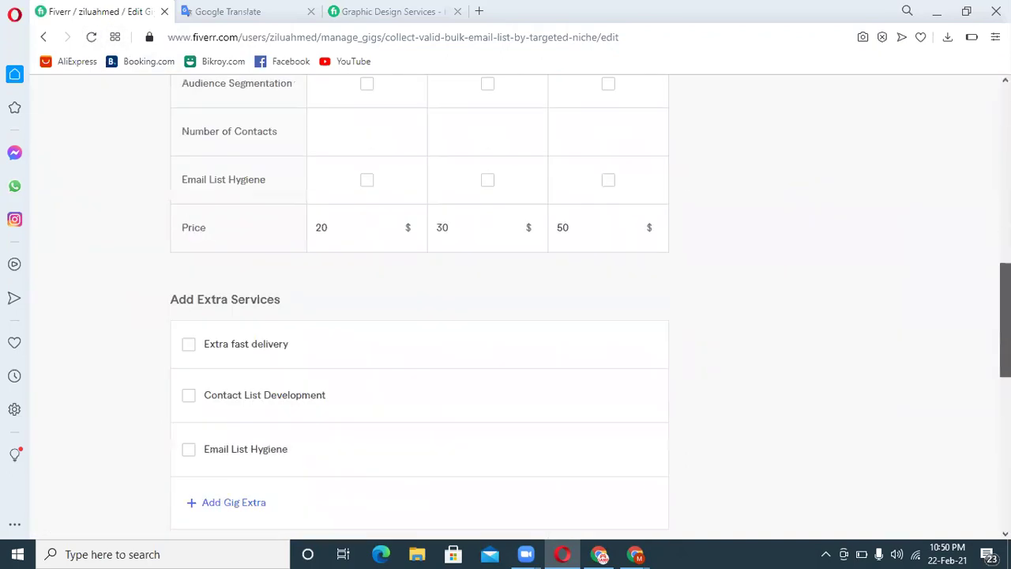
scroll(700, 372, down, 3)
click(628, 346)
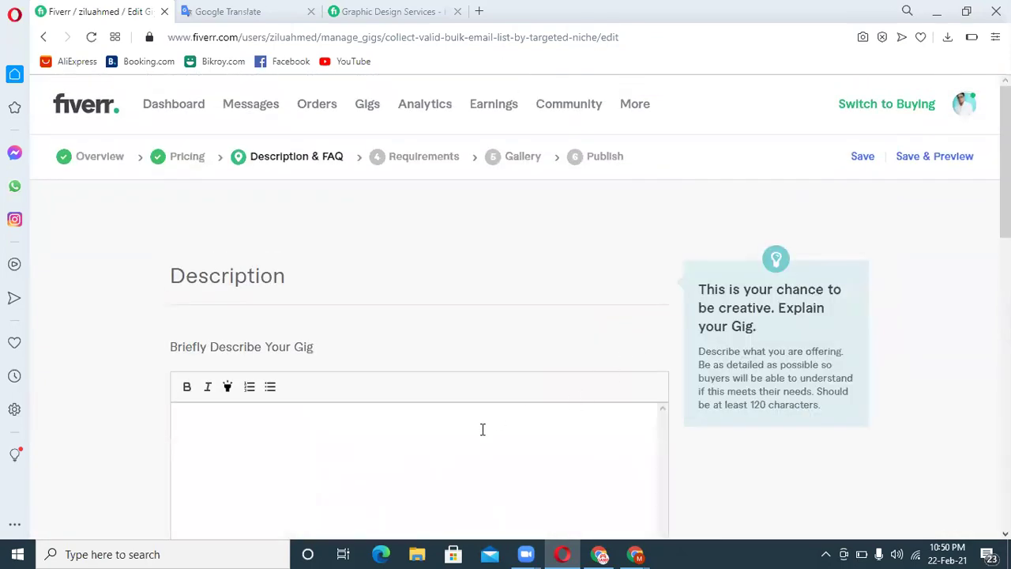
Step: Paste the copied text into the empty gig description, then save and continue to Requirements
key(ctrl+v)
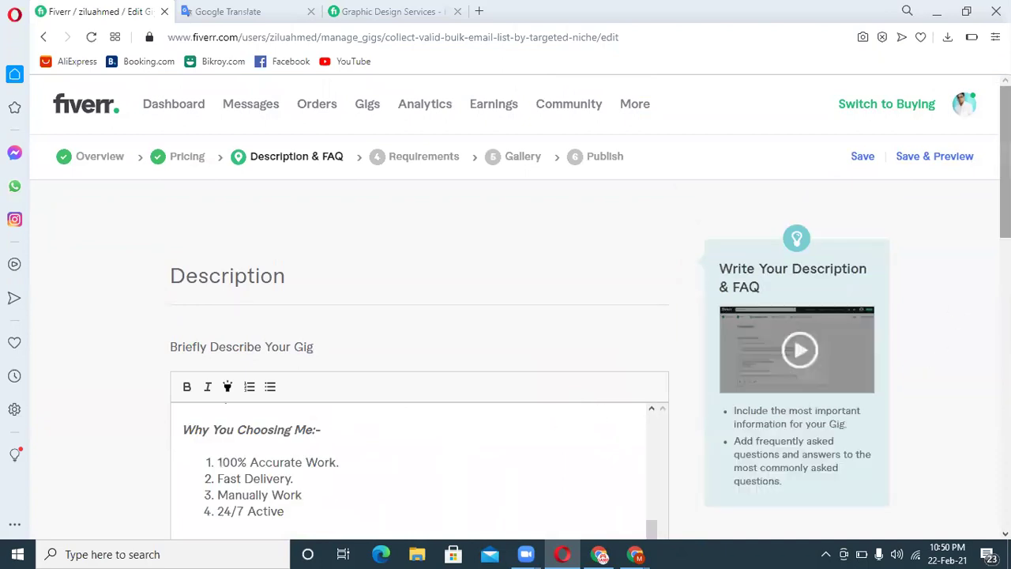
drag(1005, 158, 1004, 245)
scroll(709, 368, down, 3)
click(637, 357)
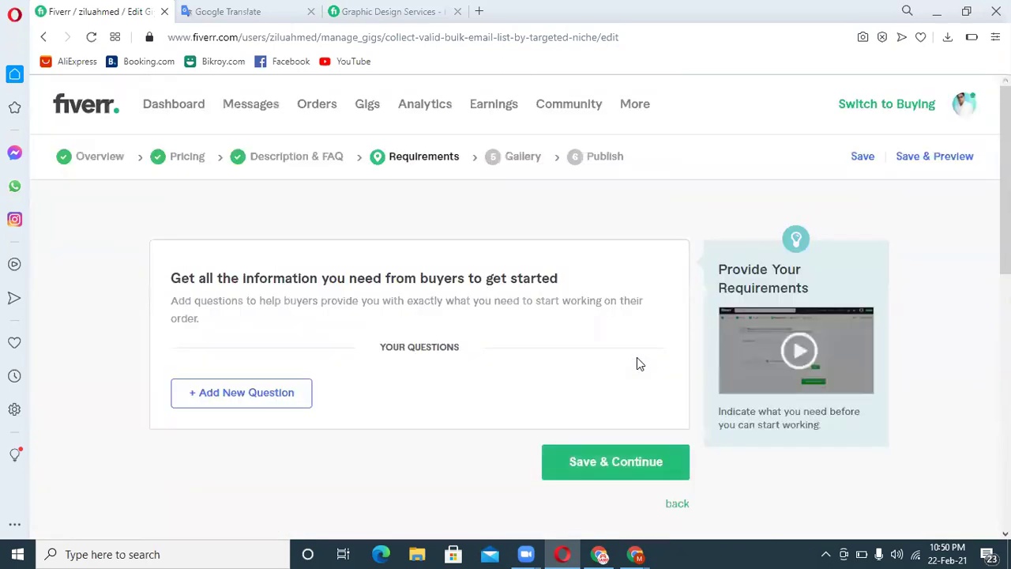
Step: Return to the Description & FAQ stage and highlight the "Why You Choosing Me:-" heading
click(310, 159)
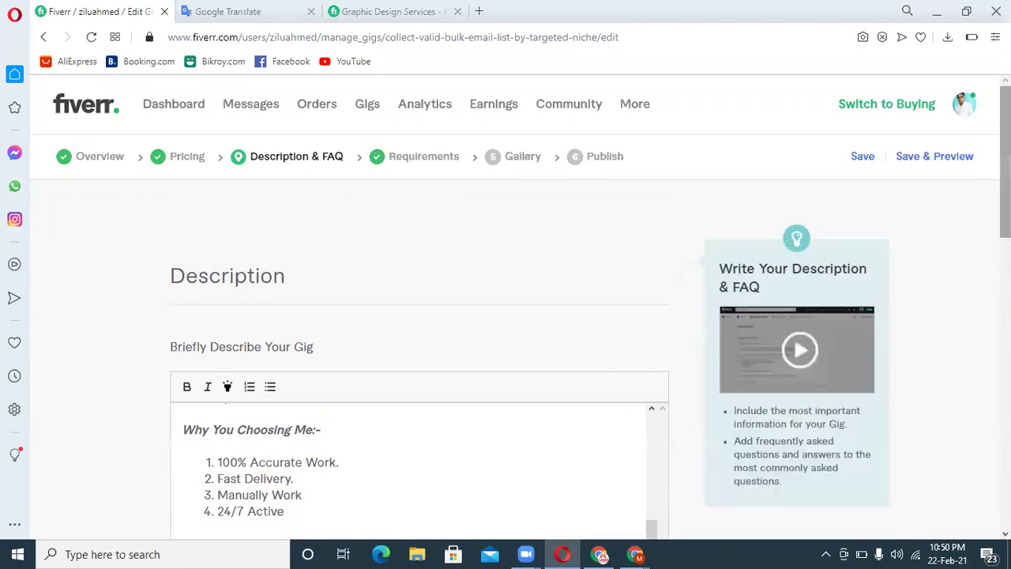
scroll(510, 474, down, 2)
drag(320, 244, 181, 247)
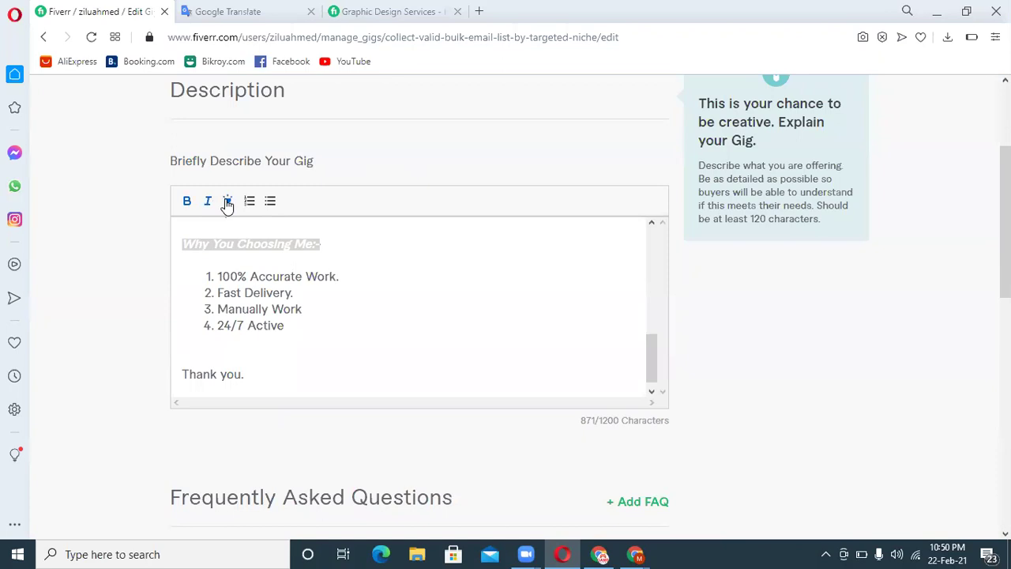
click(428, 271)
Step: Highlight the "I Will remove all of the following e-mails during the Collection:-" and "I Will Provide You:-" headings
drag(652, 361, 654, 317)
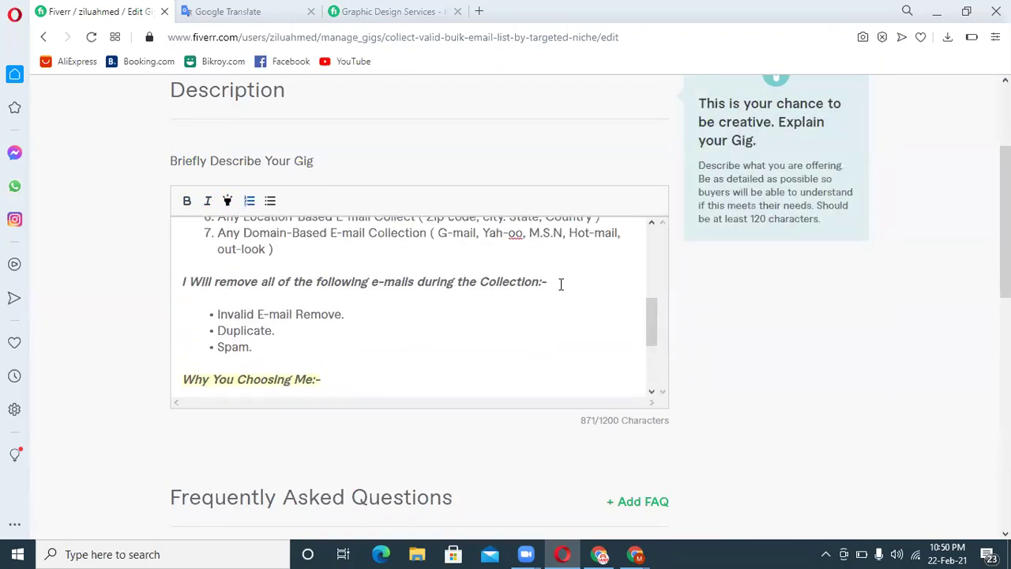
drag(556, 282, 167, 281)
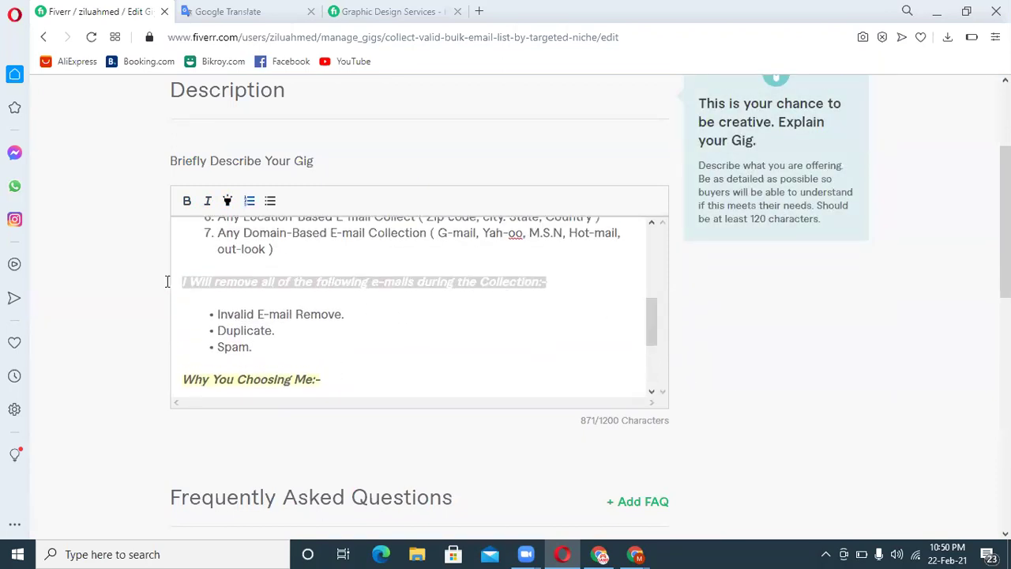
click(444, 346)
drag(657, 329, 657, 279)
drag(328, 254, 172, 241)
click(227, 200)
click(359, 254)
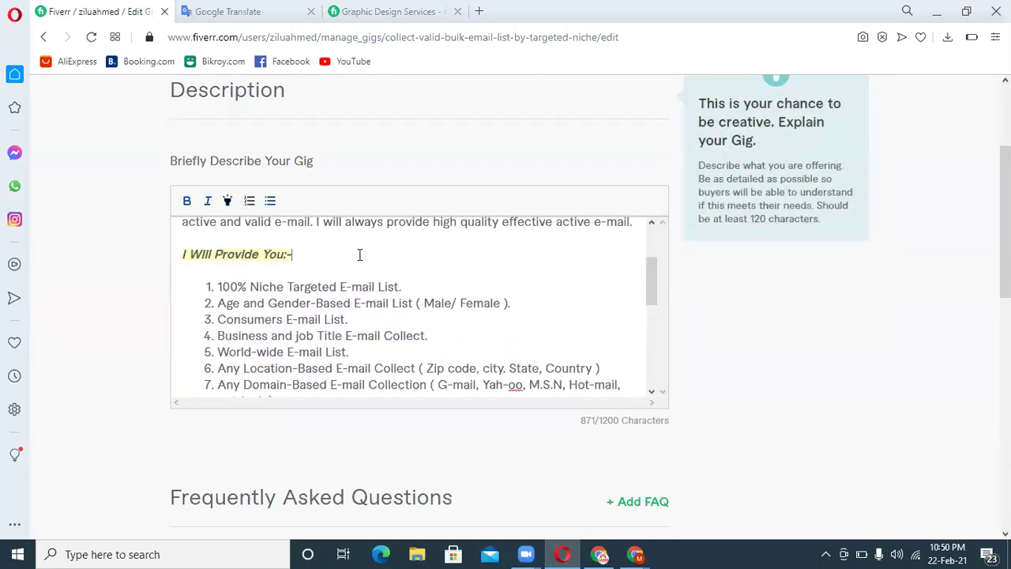
Step: Highlight the bold phrase "I will provide your niche targeted e-mail list" in the description's opening paragraph
drag(654, 286, 661, 267)
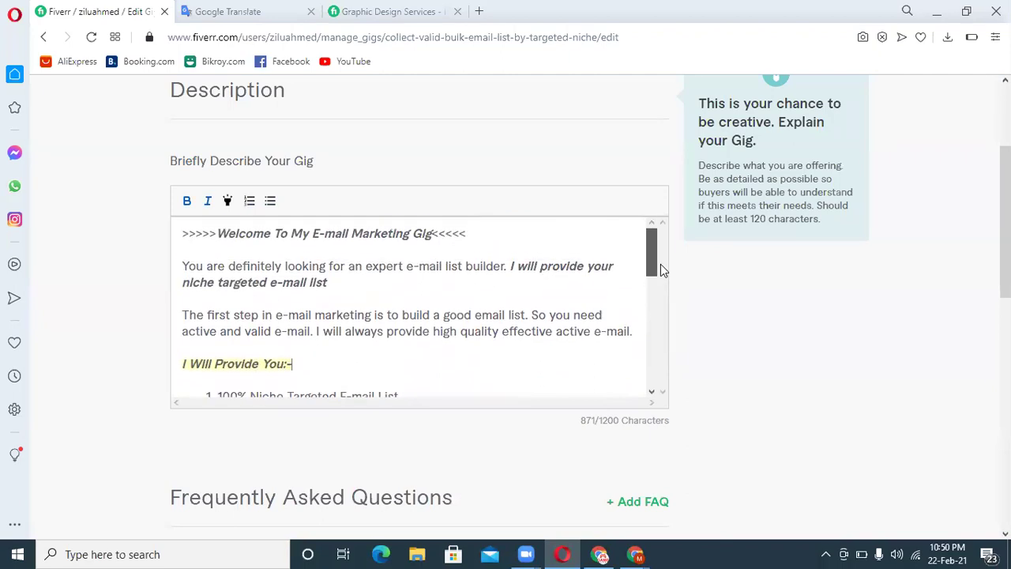
mouse_move(509, 266)
mouse_down()
mouse_move(544, 276)
mouse_move(513, 281)
mouse_up()
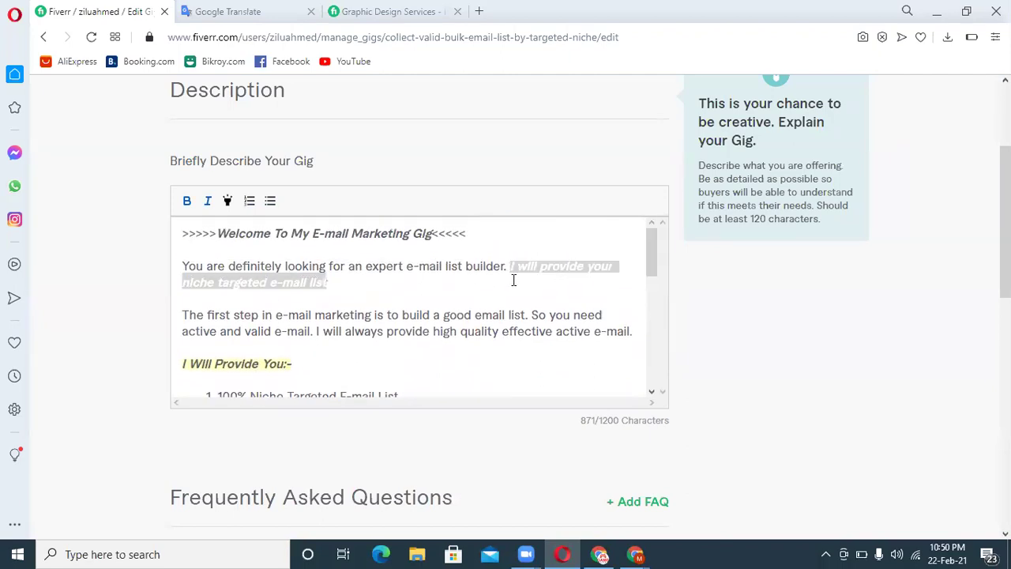
click(227, 201)
click(451, 299)
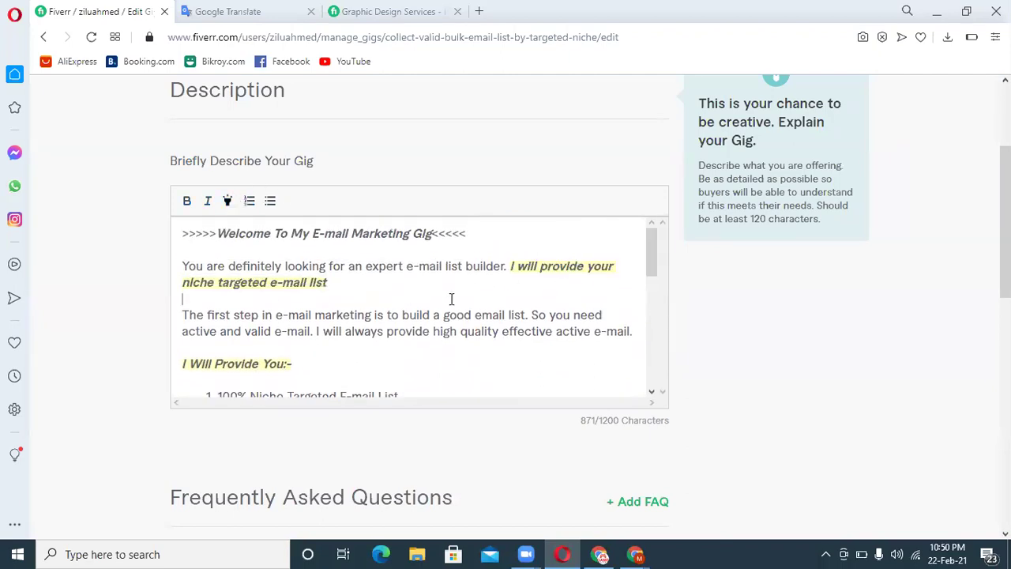
Step: Save the highlighted description and continue to the Requirements stage
drag(656, 257, 656, 373)
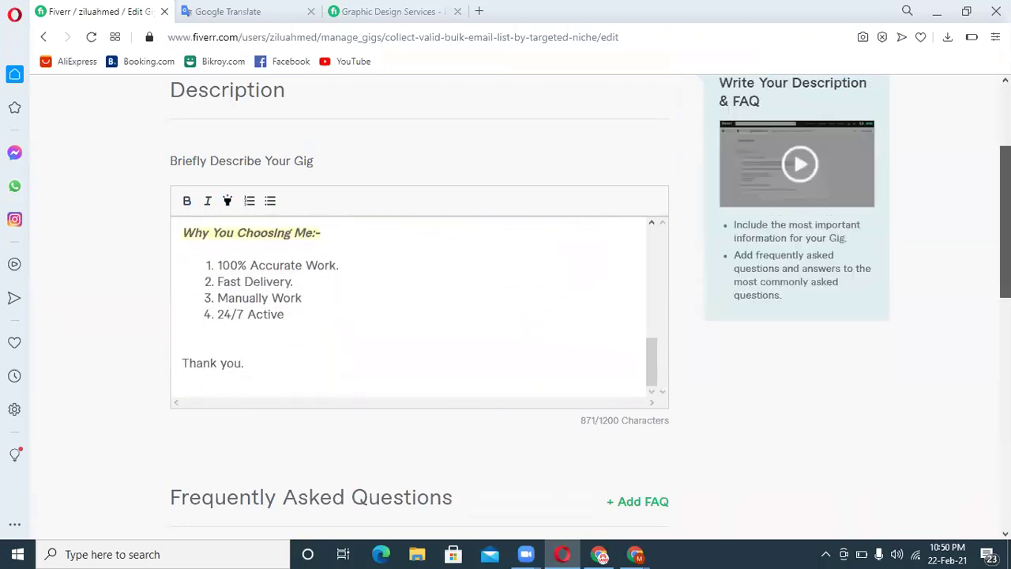
scroll(688, 467, down, 4)
click(615, 396)
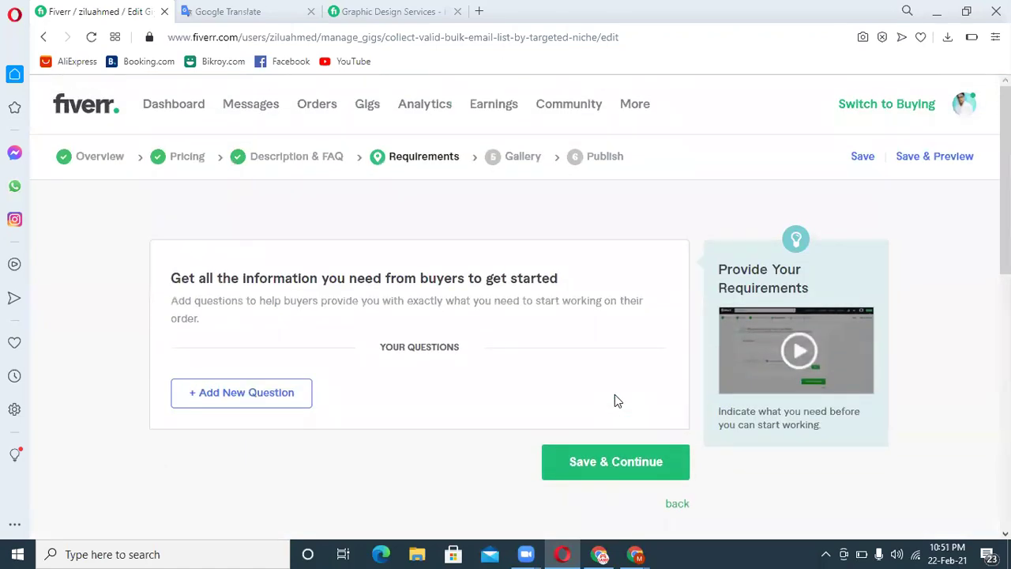
Step: Start a new required buyer question with the first line "1. Targeted Country."
click(197, 392)
click(284, 463)
text(1)
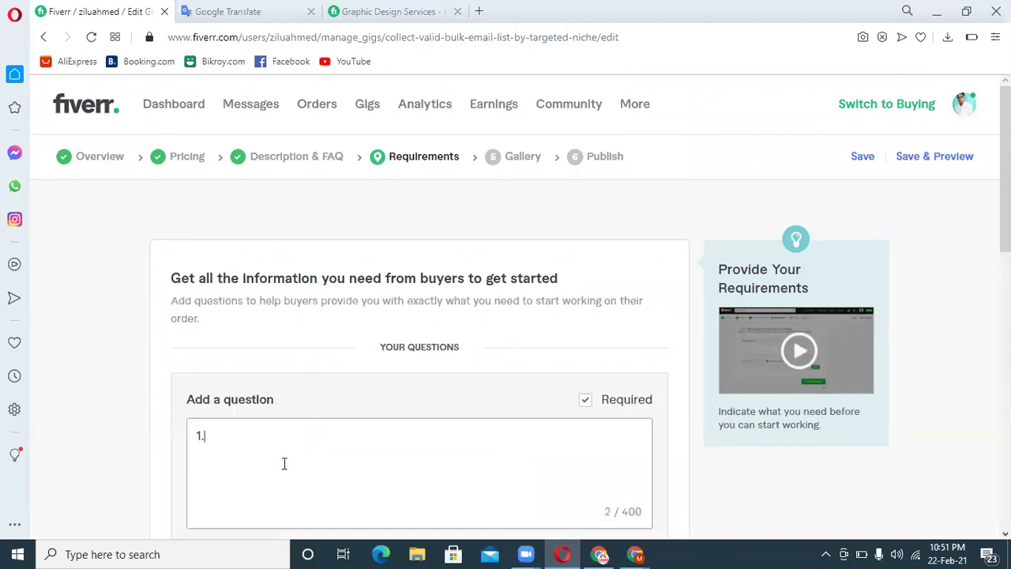
text(. Targetd Cou)
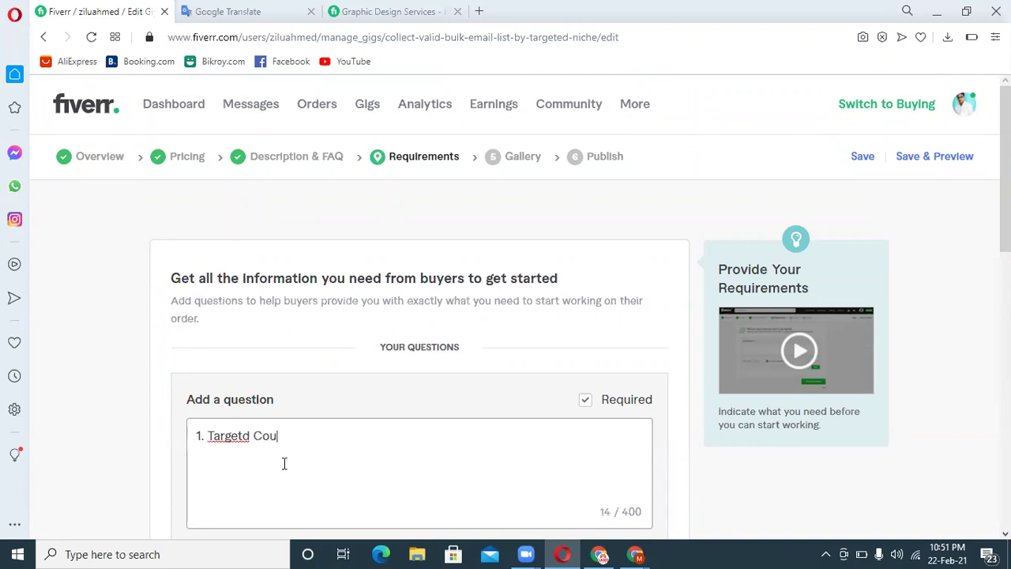
text(ntry)
click(244, 437)
text(e)
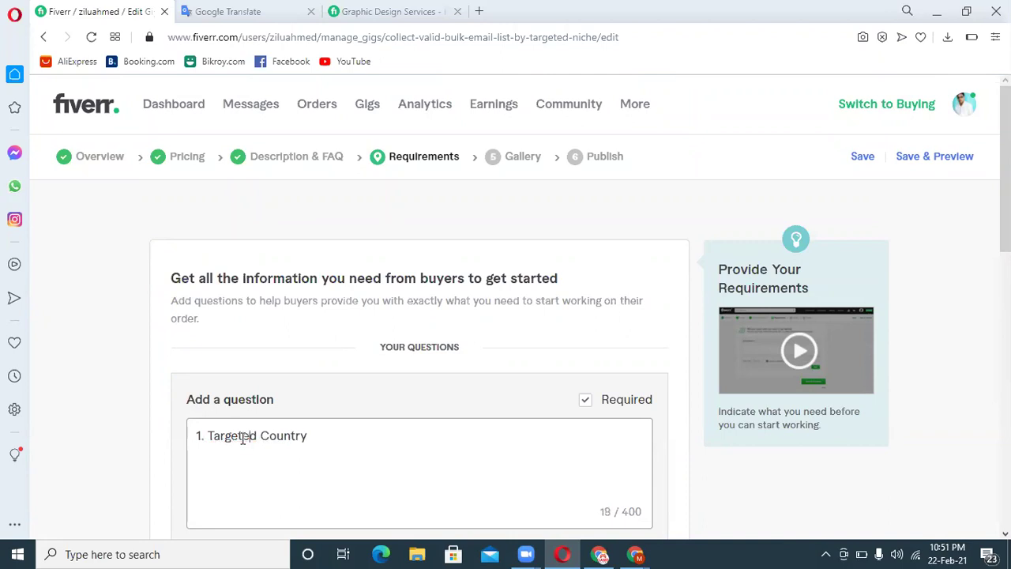
click(312, 439)
text(.)
Step: Add the lines "2. Targeted Niche." and "3. Targeted Company." to the buyer question
key(Return)
text(2. Targetd)
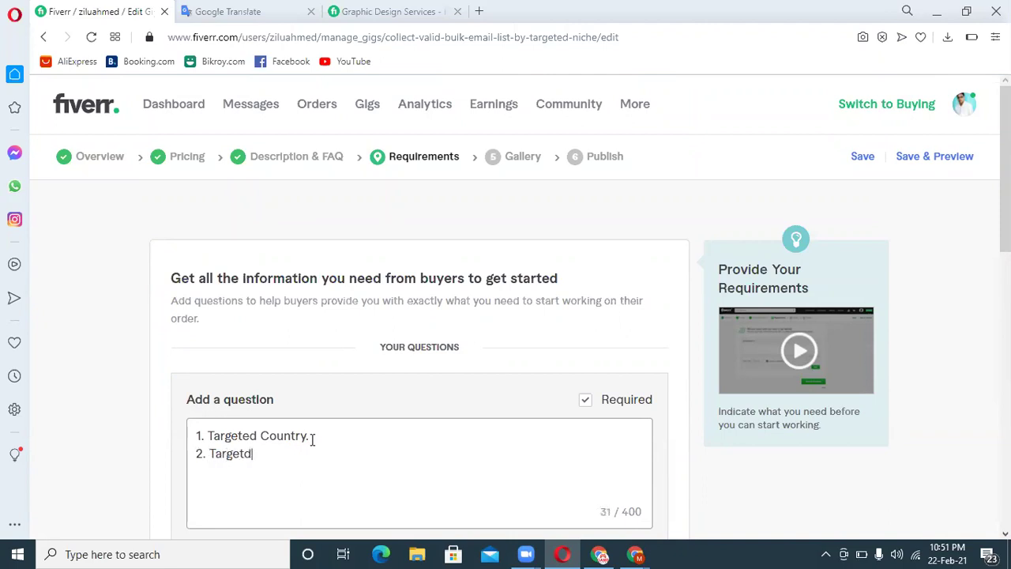
key(BackSpace)
key(BackSpace)
text(ed Niche)
key(Return)
text(3. Targete)
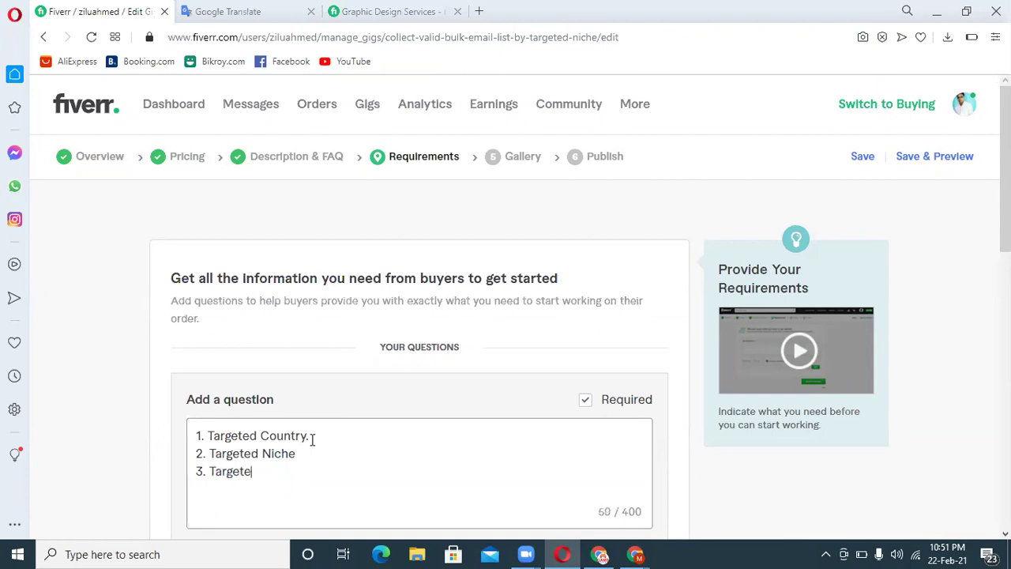
text(d Company)
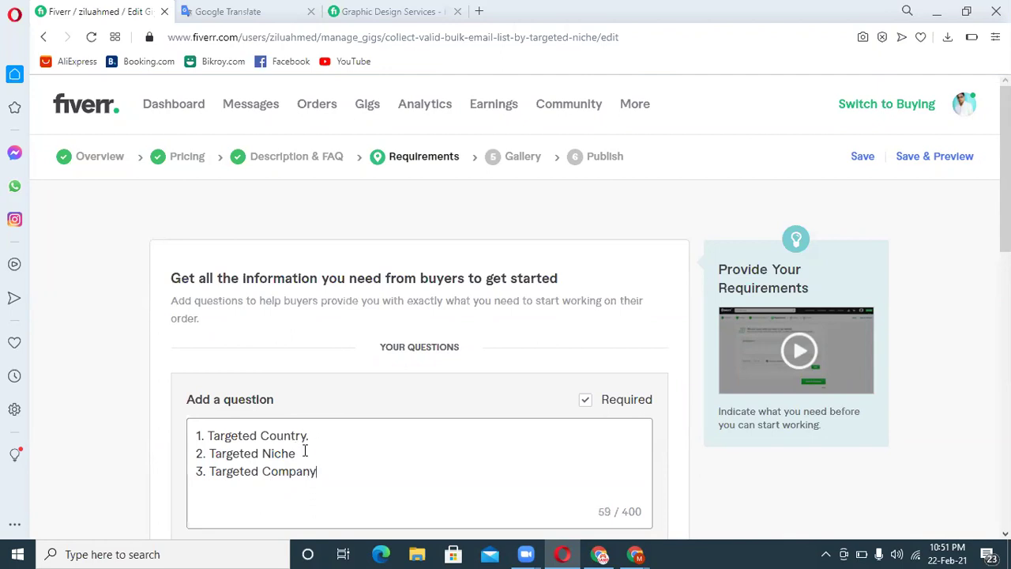
click(298, 454)
text(.)
click(323, 470)
text(.)
key(BackSpace)
Step: Add the question with Attachment as its answer form, and save to continue to the Gallery stage
scroll(325, 467, down, 3)
click(304, 371)
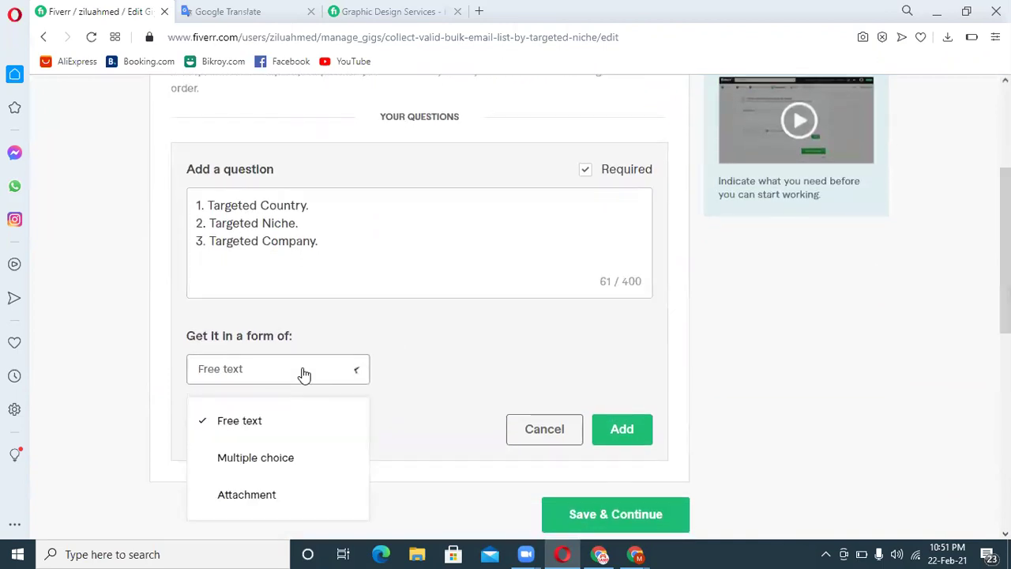
click(255, 497)
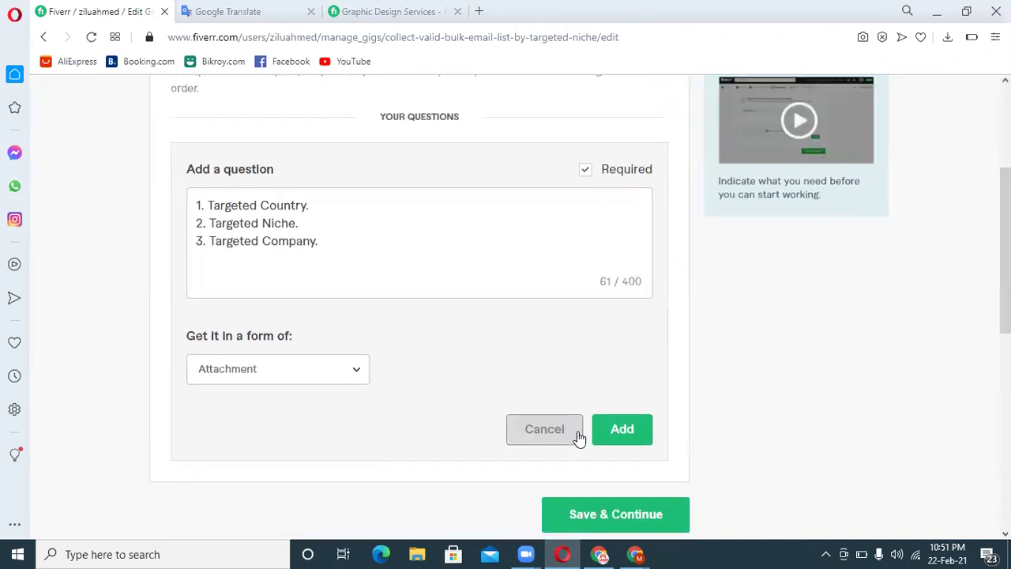
click(609, 428)
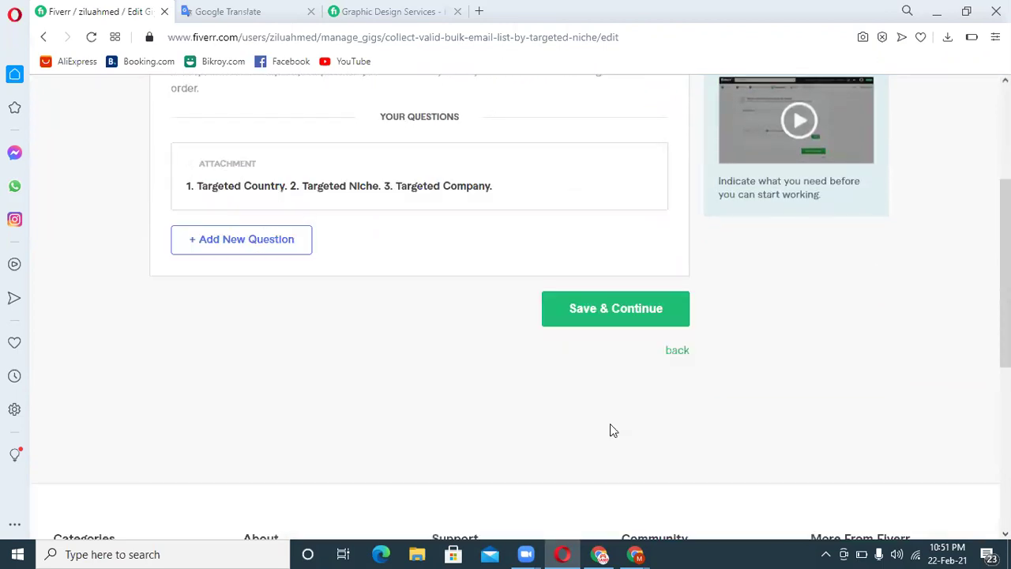
click(577, 310)
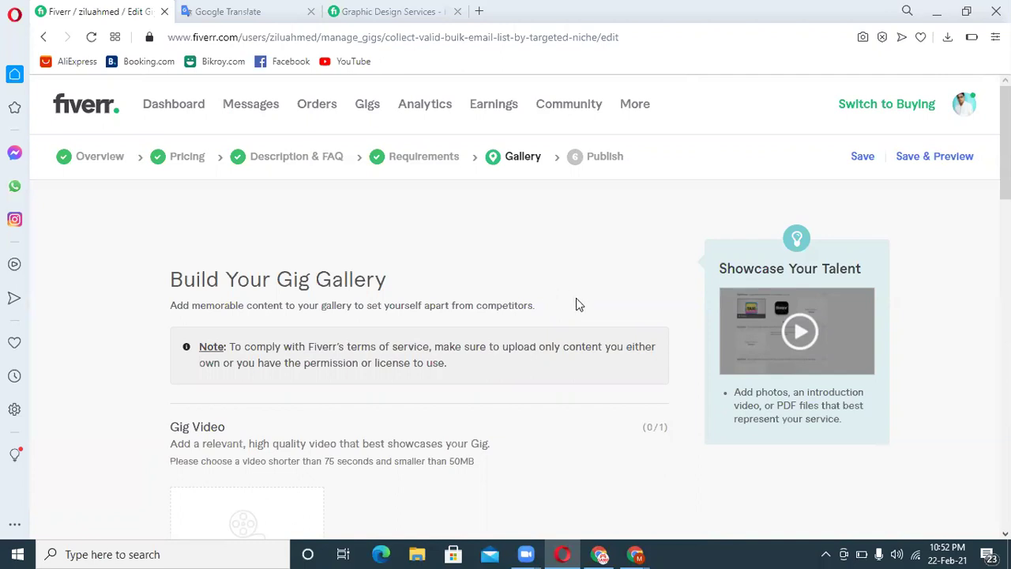
Step: Open the Canva home page in a new browser tab
click(479, 11)
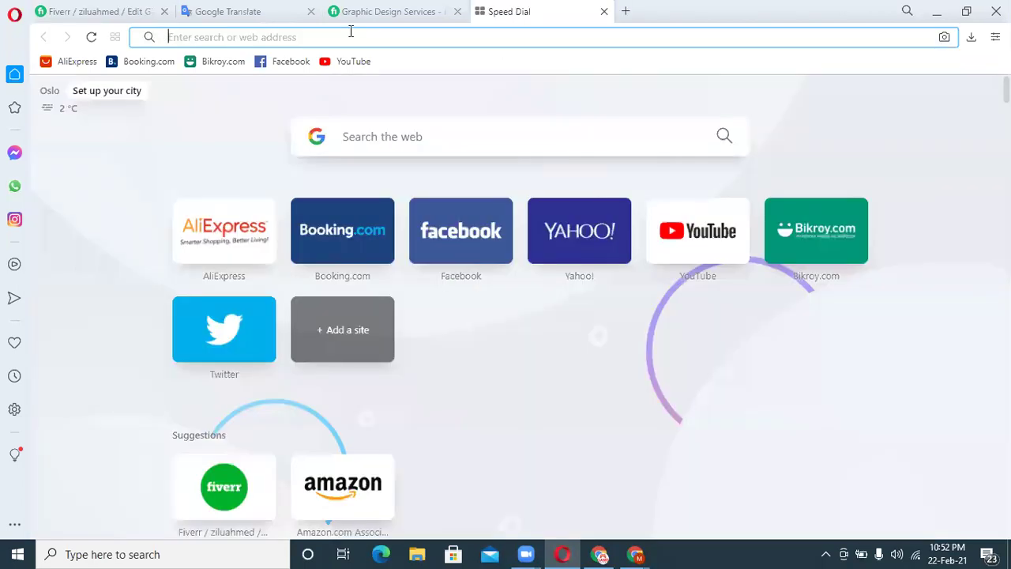
text(canva)
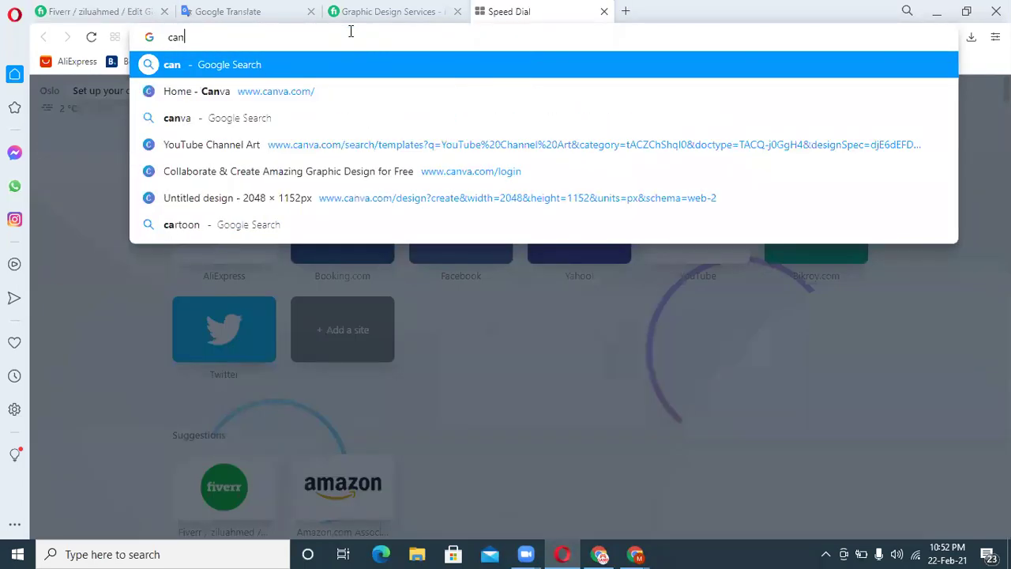
key(Down)
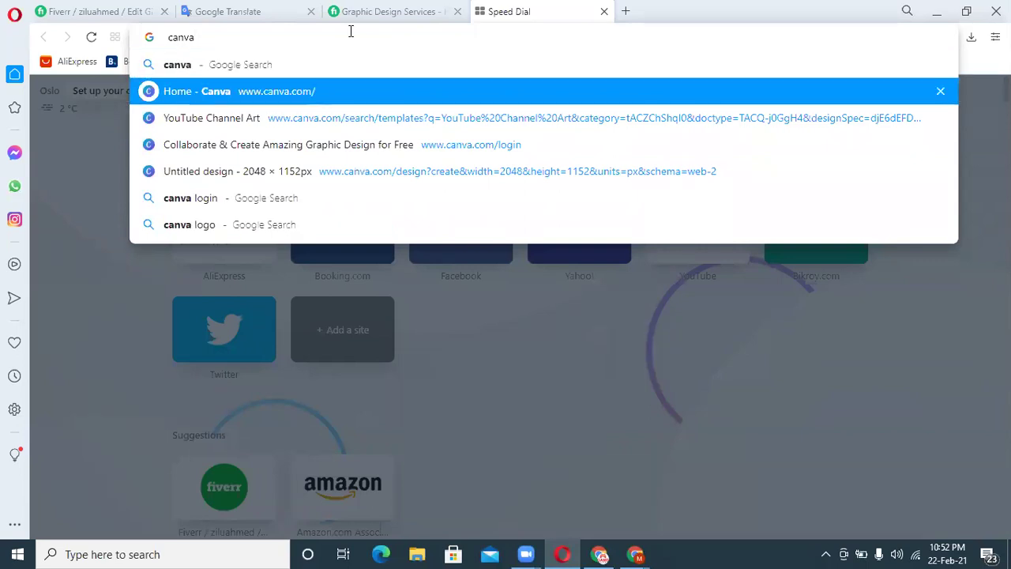
key(Return)
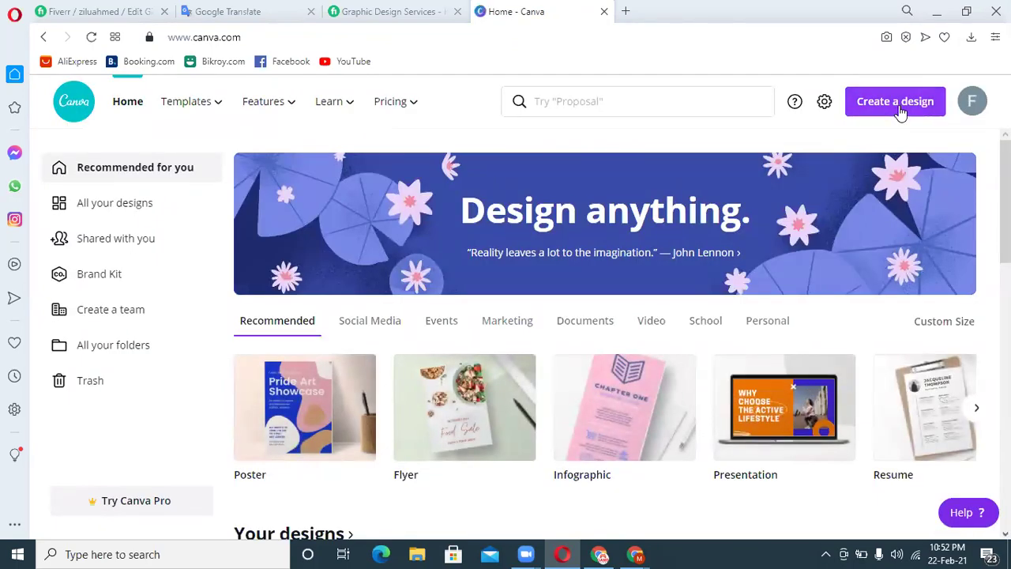
Step: Create a new custom-size design 550 px wide and 370 px high
click(899, 109)
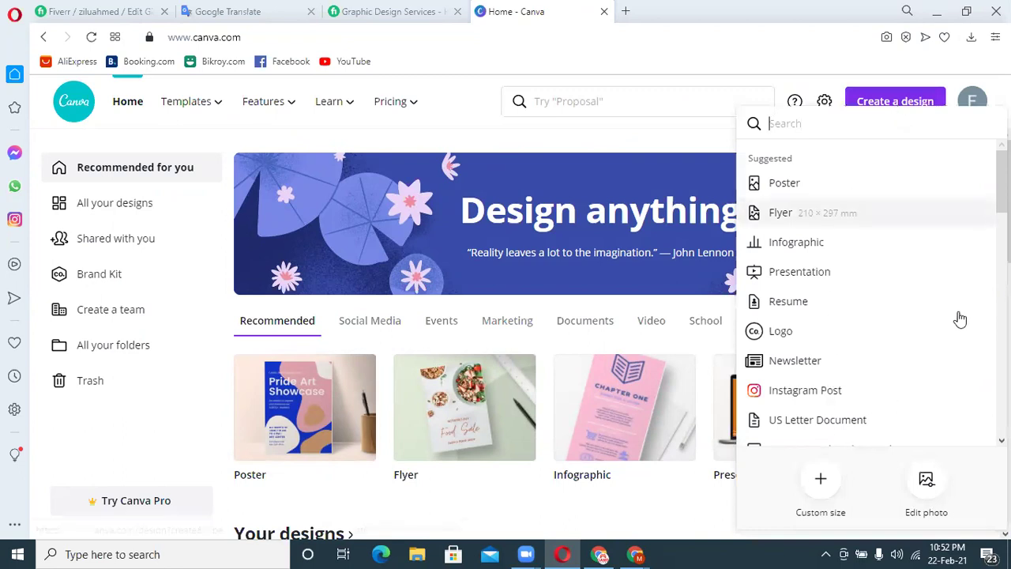
click(821, 480)
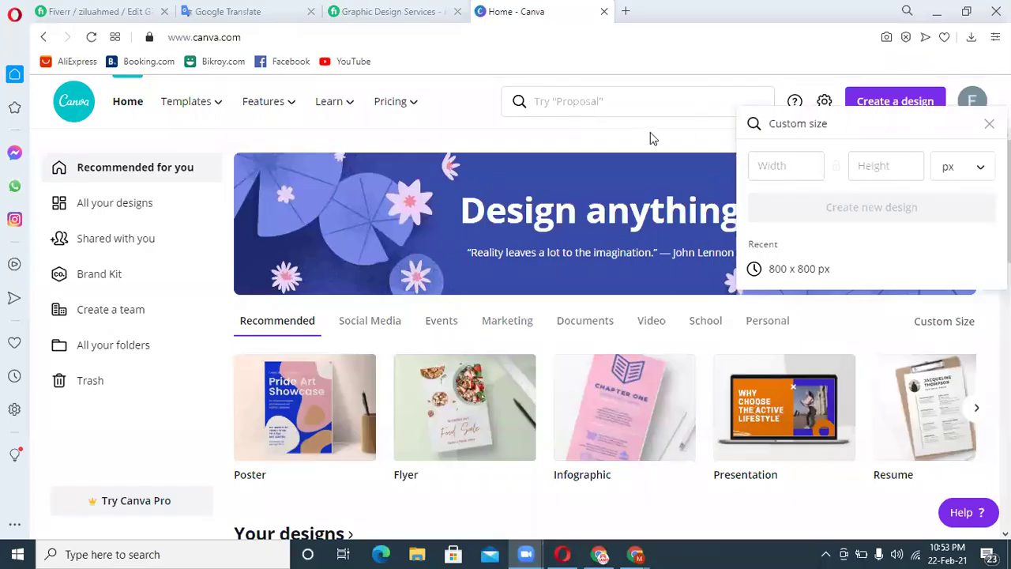
click(775, 164)
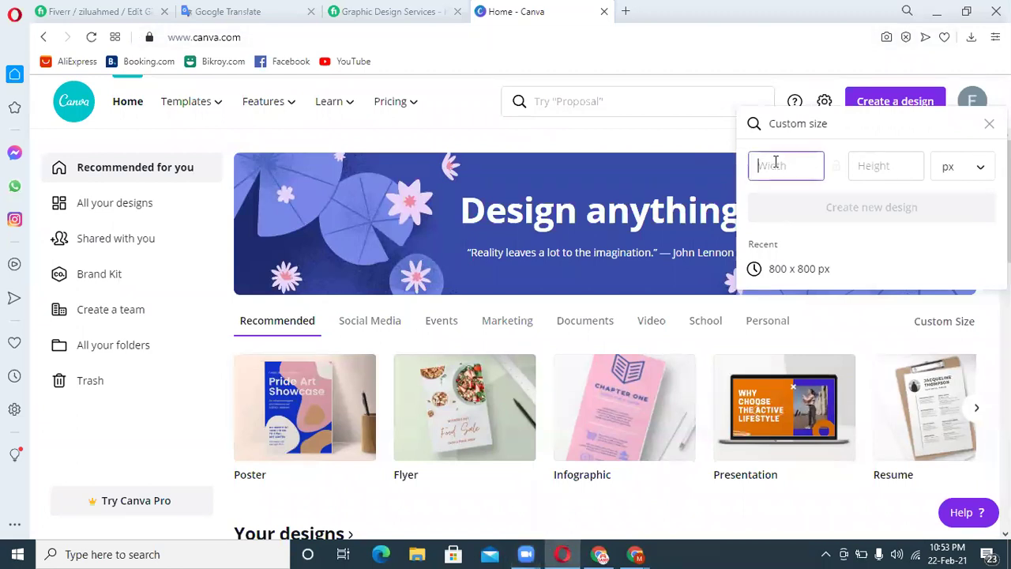
text(550)
click(874, 176)
text(370)
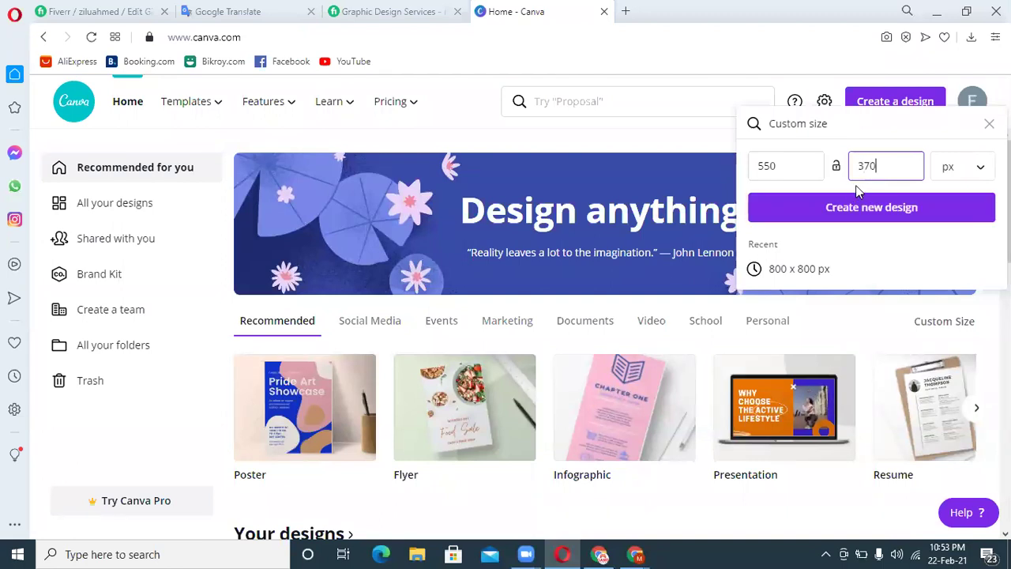
click(867, 212)
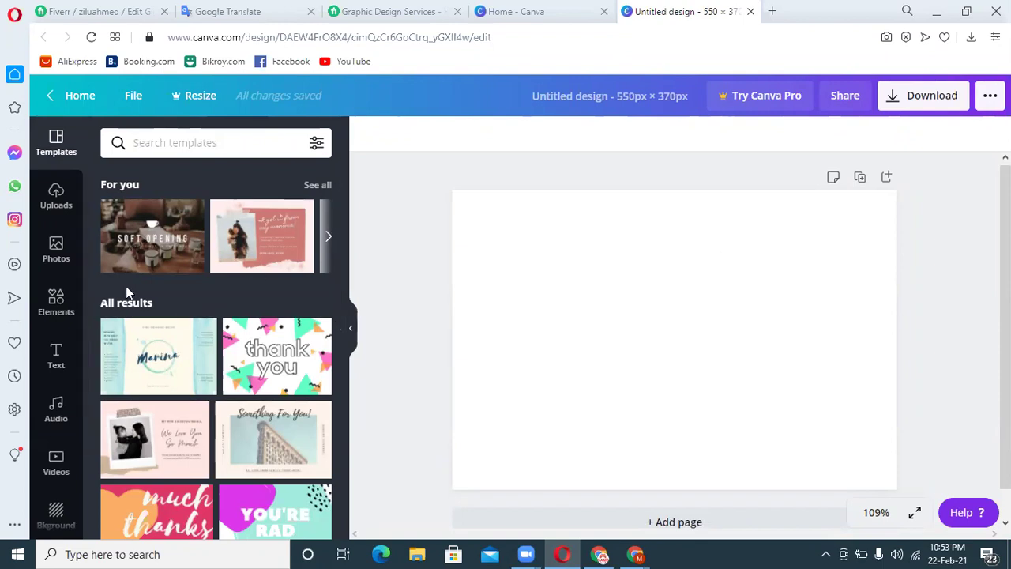
Step: Insert the single-image grid and shrink it to a full-width strip about 80 px high along the page's upper edge
click(55, 298)
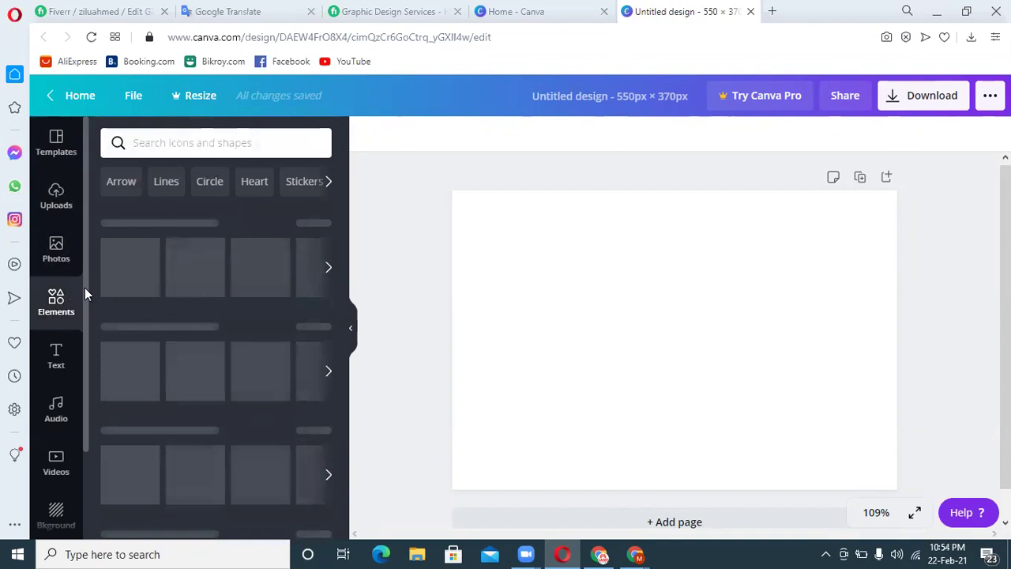
drag(340, 201, 342, 228)
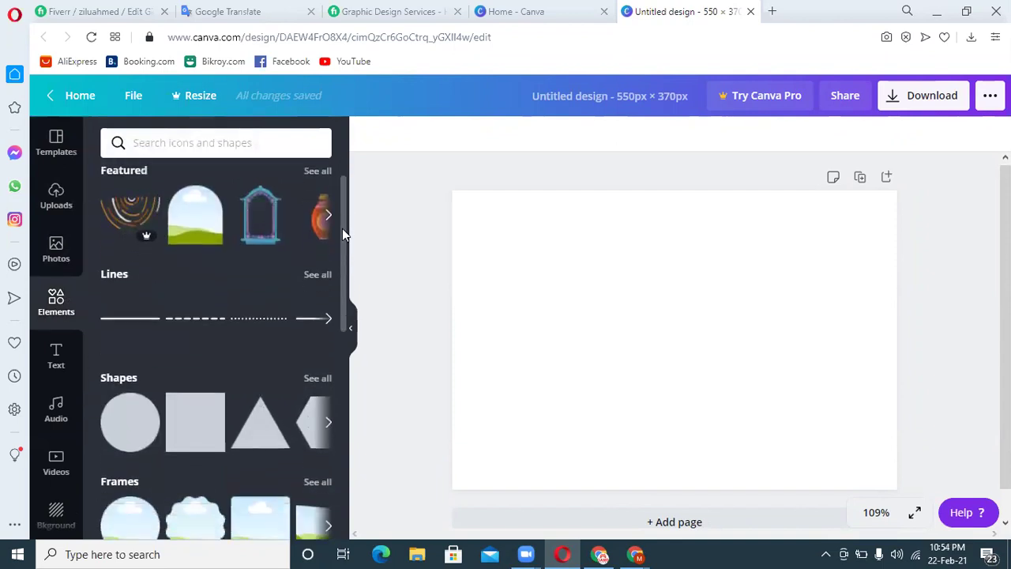
scroll(335, 313, down, 6)
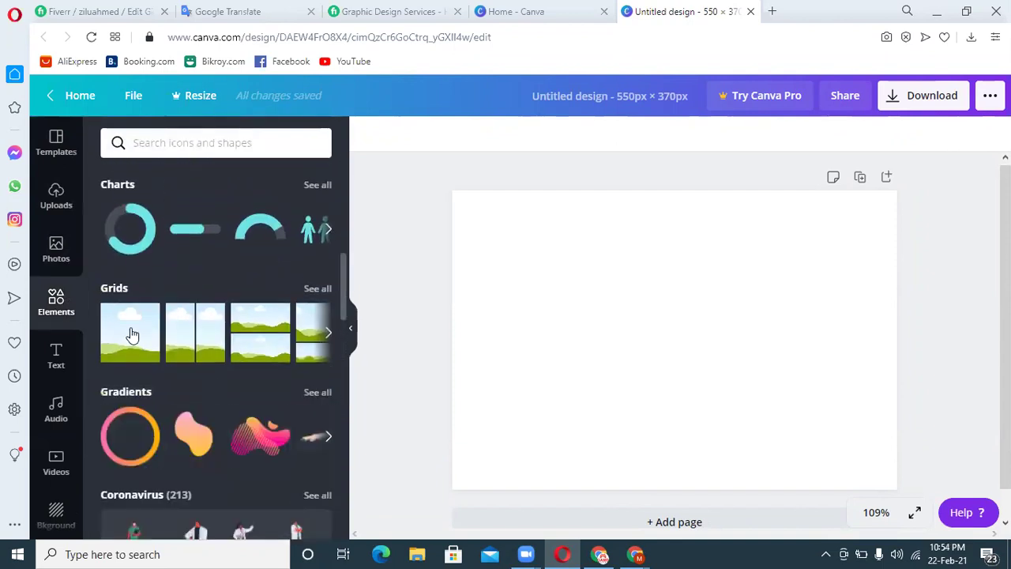
click(131, 335)
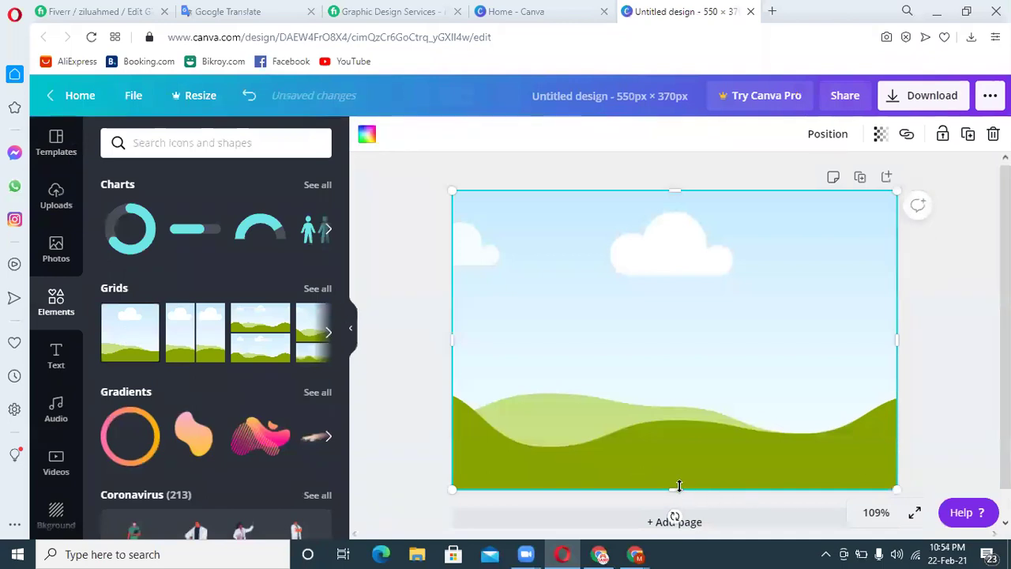
drag(678, 486, 693, 254)
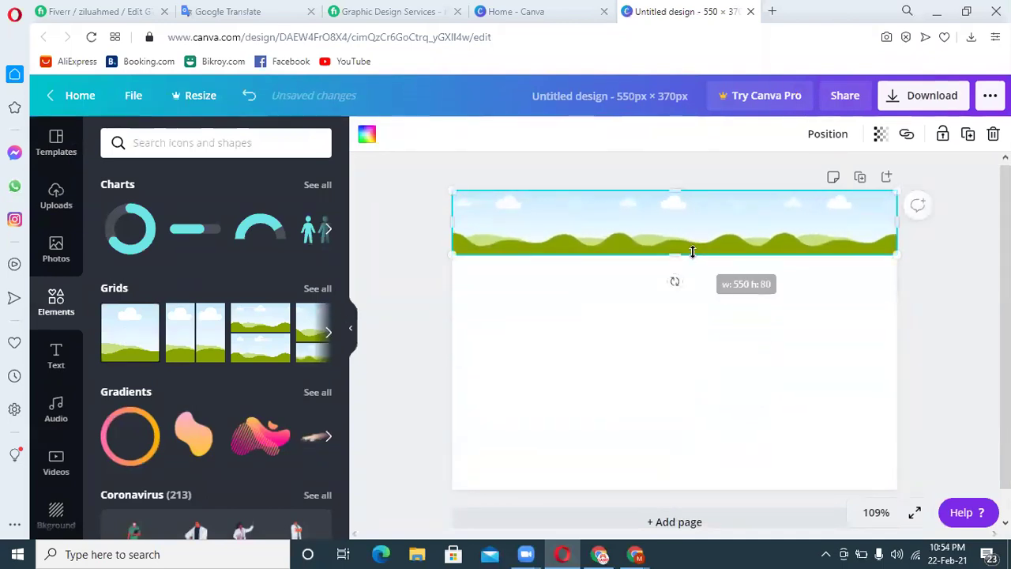
Step: Fill the grid strip with the default bright red colour
click(635, 305)
click(635, 230)
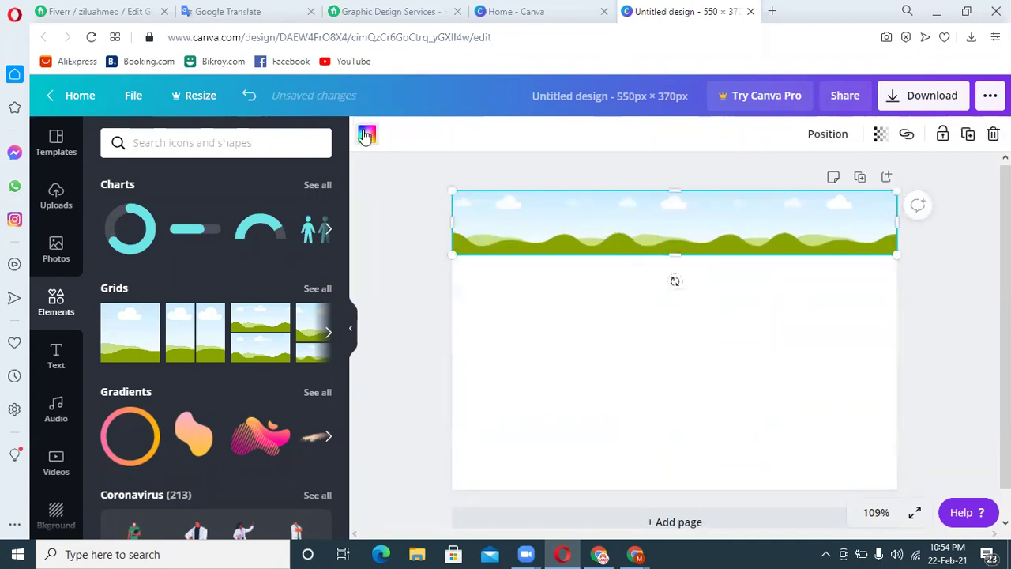
click(366, 134)
click(117, 388)
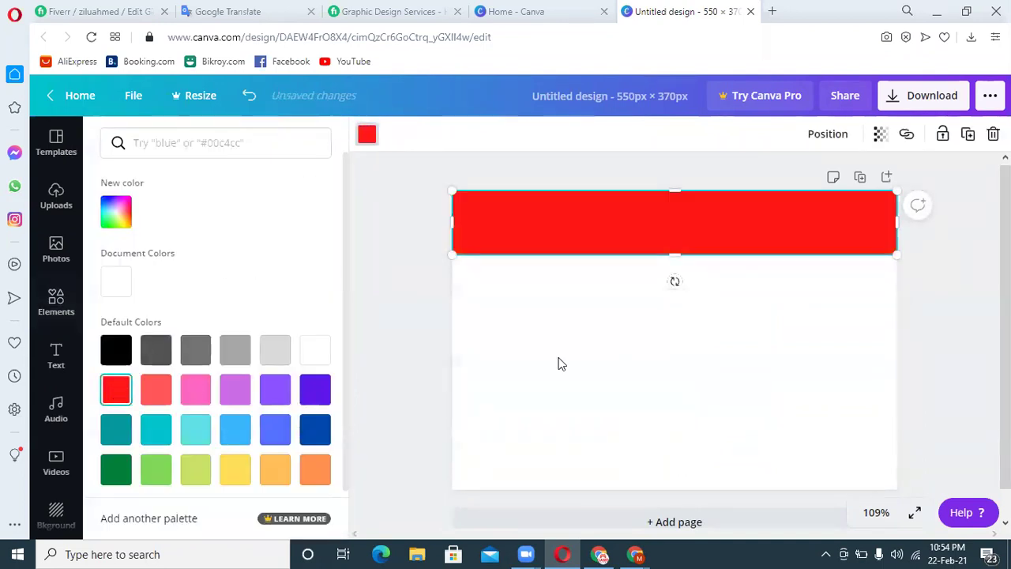
click(673, 291)
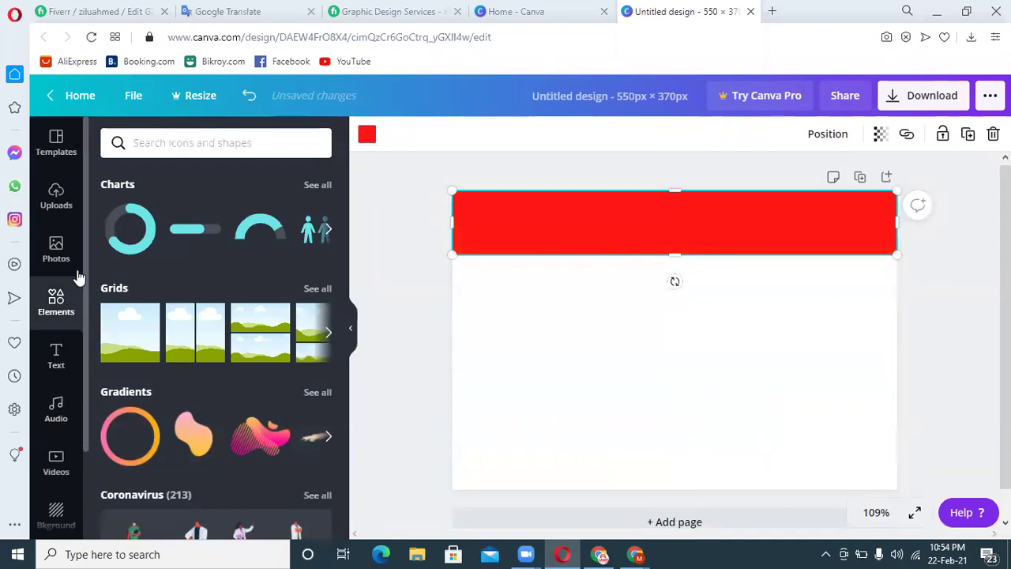
Step: Add a heading reading "Email Marketing" and place it centred on the red strip
click(57, 355)
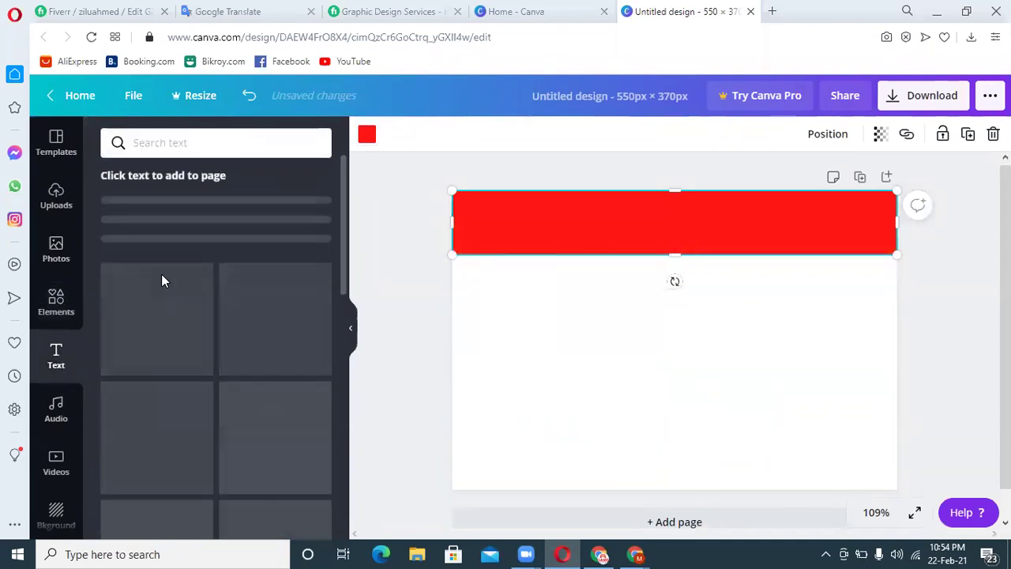
click(213, 232)
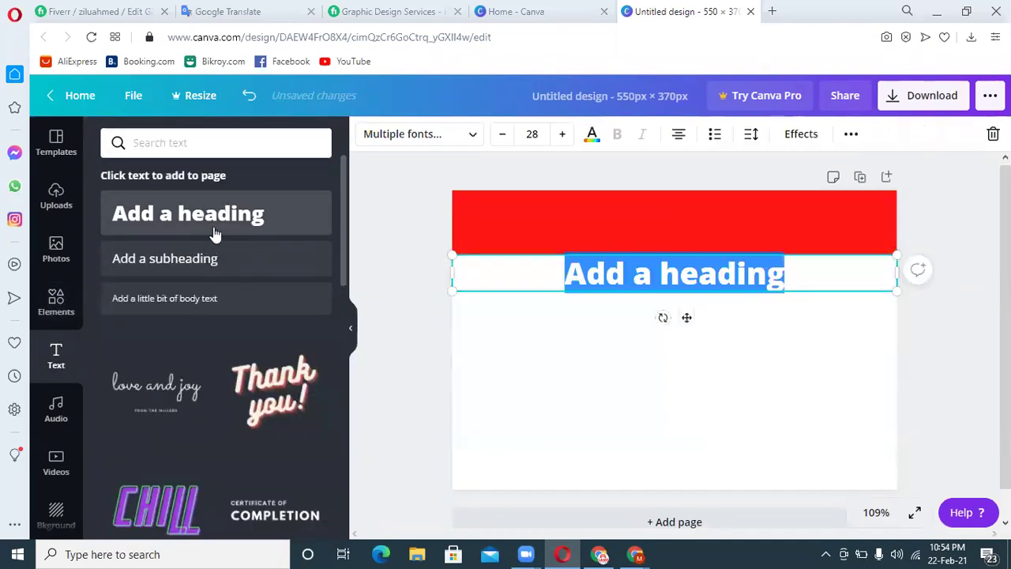
text(E)
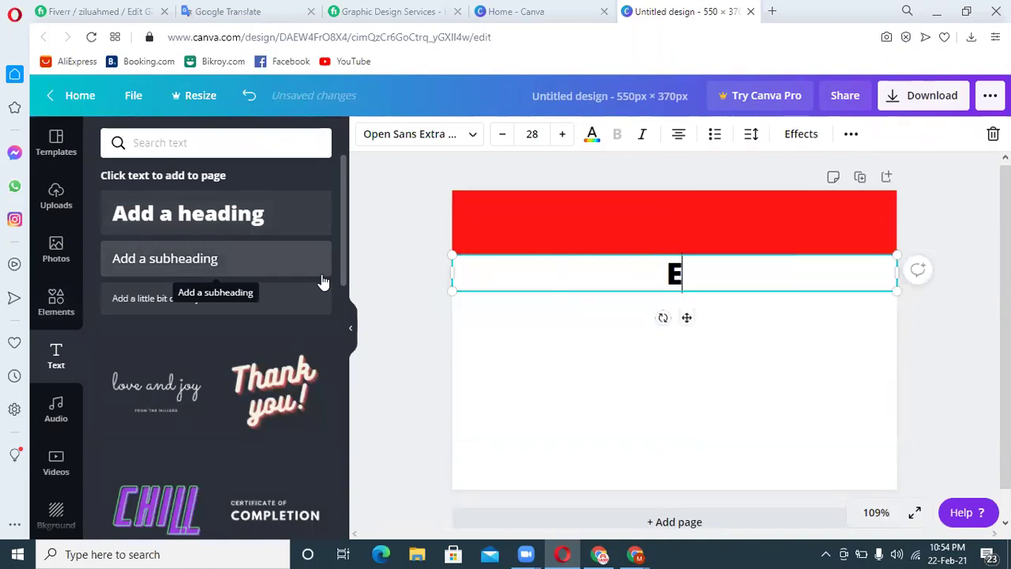
text(mail Marketing)
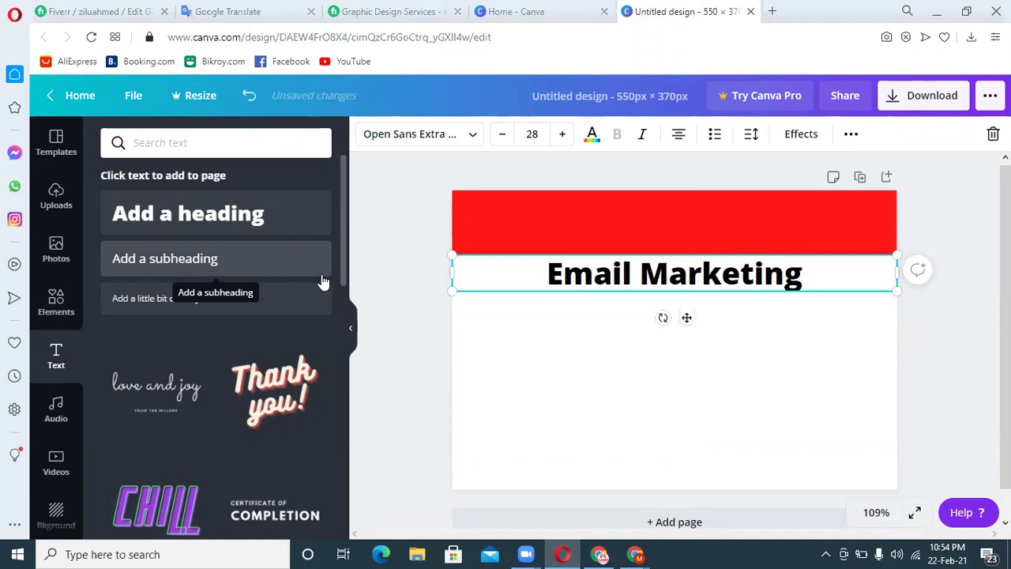
click(587, 335)
drag(614, 277, 612, 227)
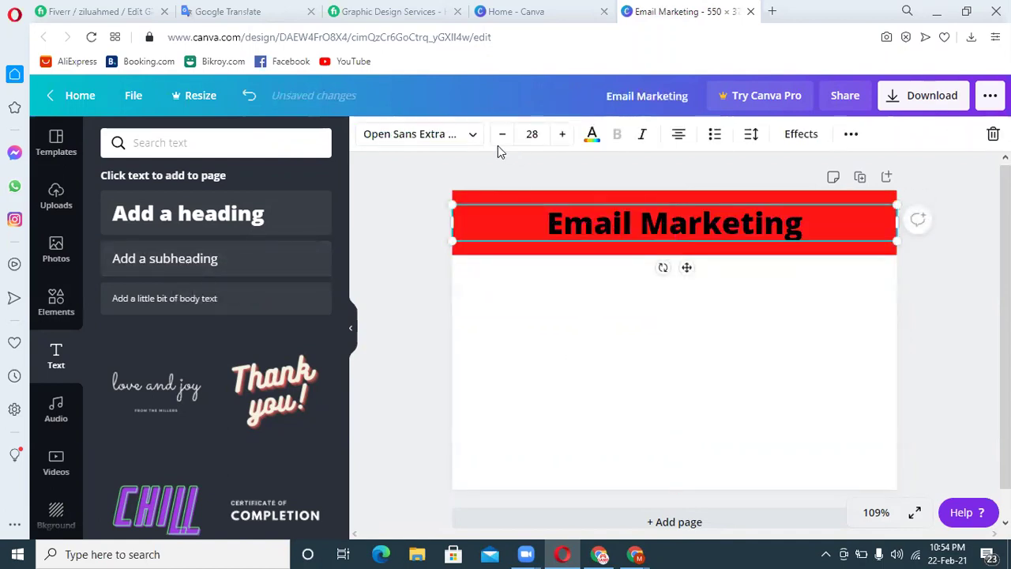
Step: Set the "Email Marketing" heading's font to Norwester and its text colour to white
click(456, 141)
click(152, 242)
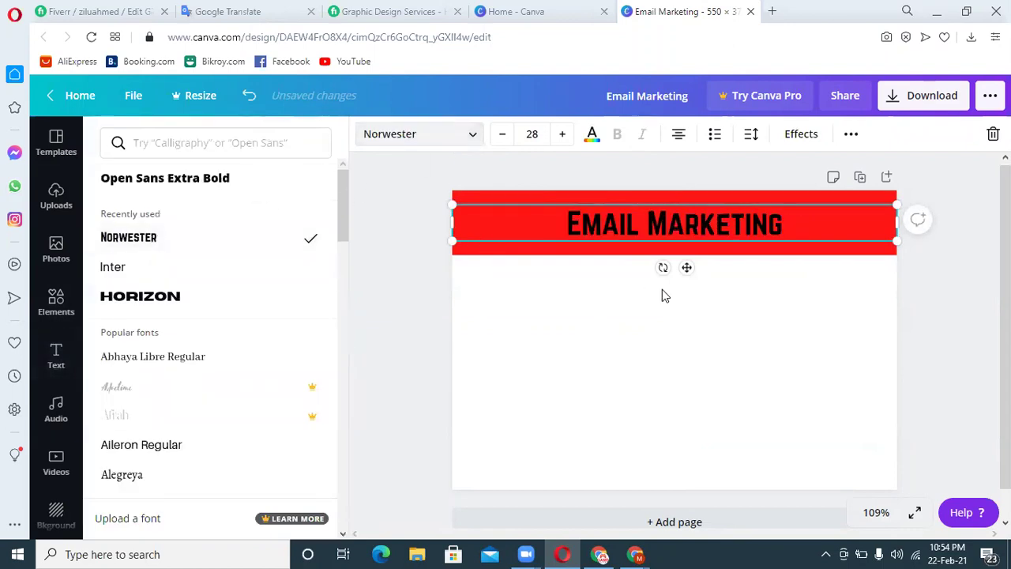
click(596, 136)
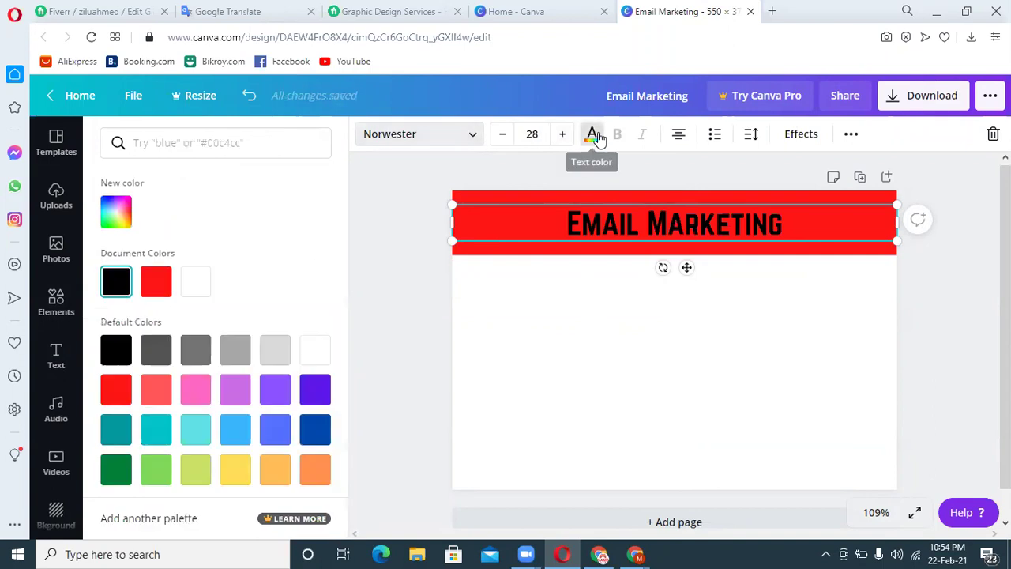
click(202, 277)
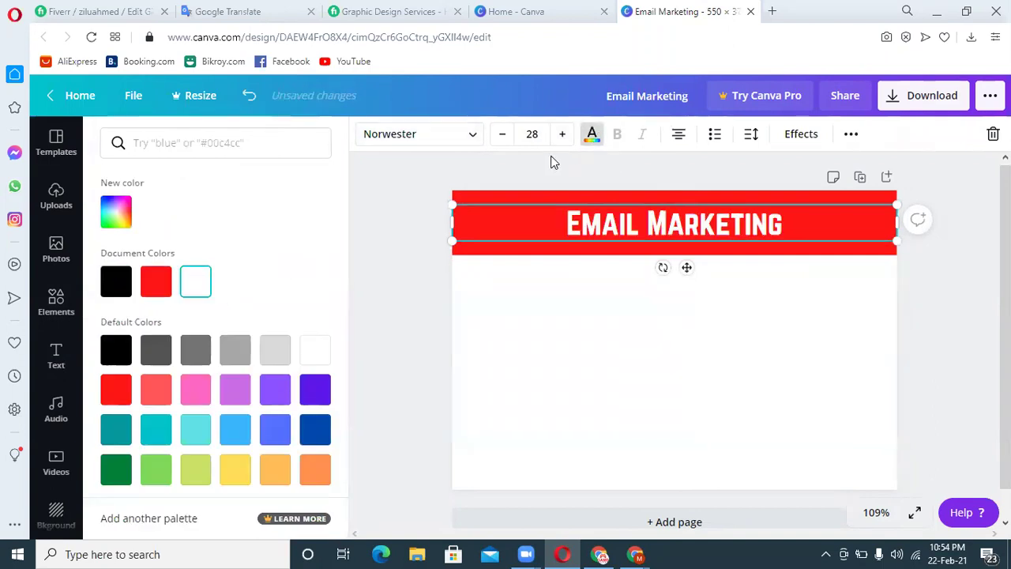
Step: Set the "Email Marketing" heading's font size to 46 and move it up to sit within the red strip
click(563, 134)
click(562, 134)
click(562, 134)
click(562, 134)
click(562, 134)
click(562, 135)
click(562, 135)
click(562, 134)
click(562, 135)
double_click(562, 135)
click(562, 135)
double_click(563, 134)
double_click(562, 135)
double_click(562, 135)
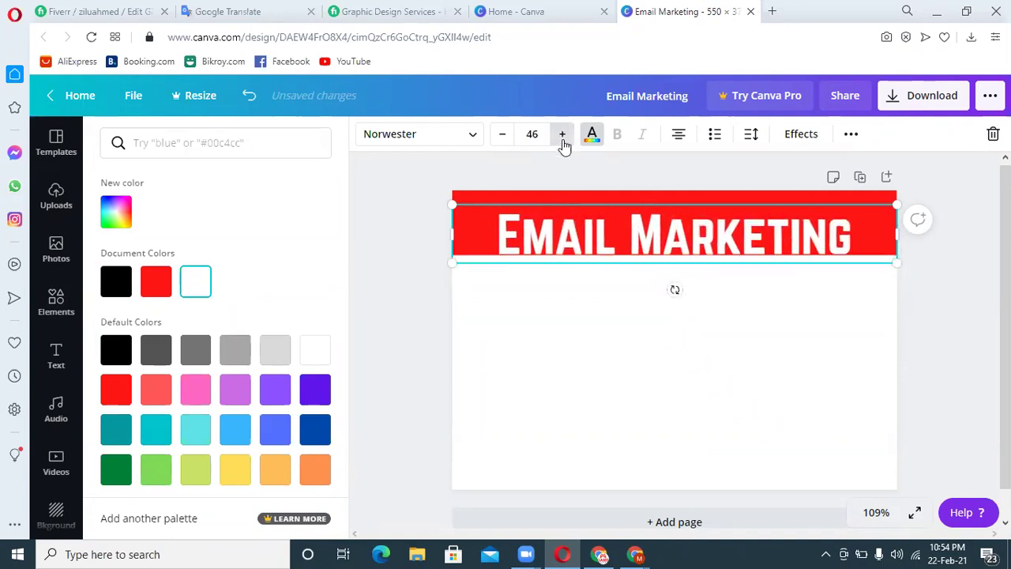
drag(631, 251, 636, 228)
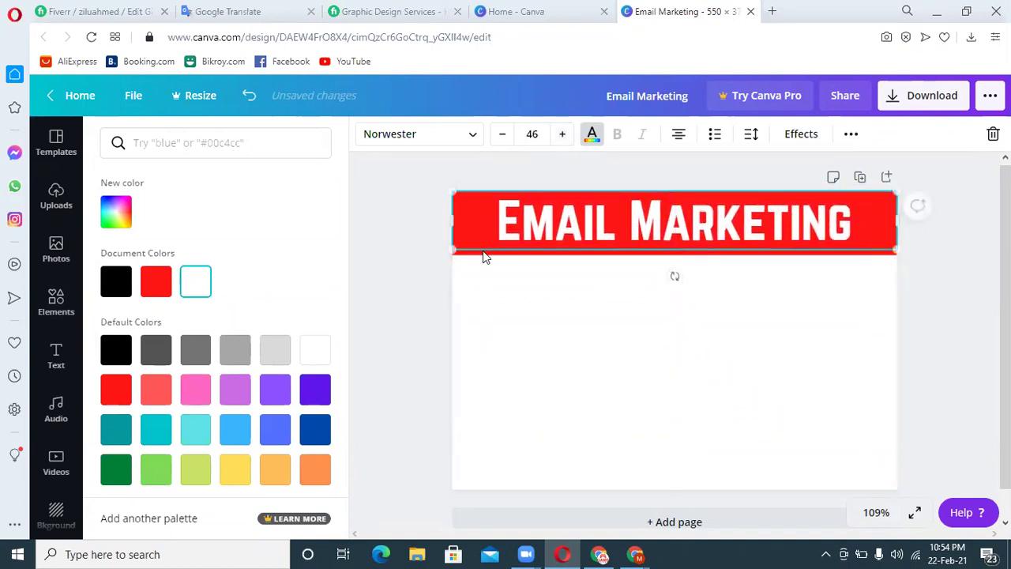
Step: Enlarge the "Email Marketing" heading to font size 56.4 so its text spans the red strip, and nudge it down to centre it vertically
drag(455, 247, 406, 250)
drag(897, 190, 943, 181)
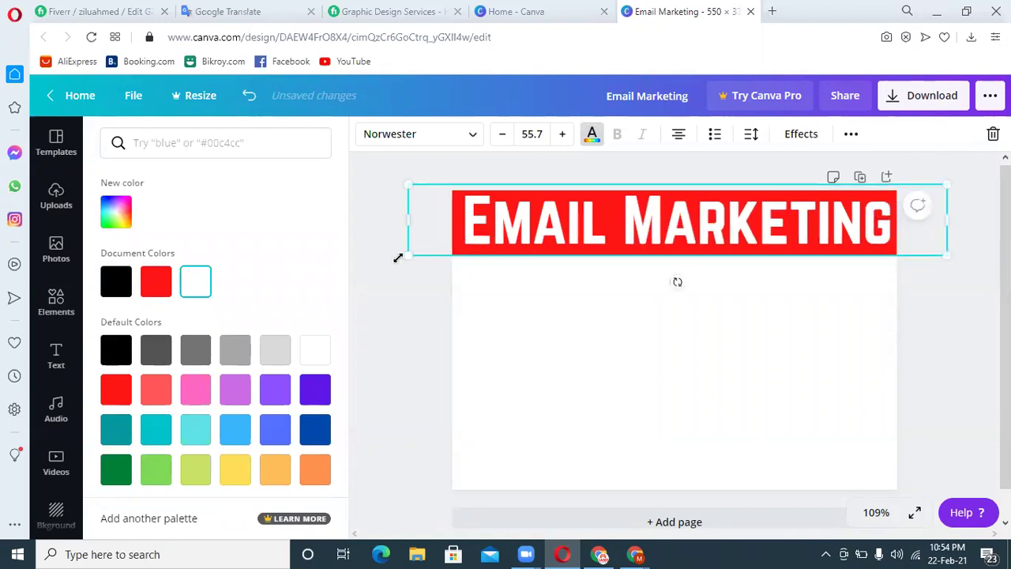
drag(408, 256, 401, 256)
key(Down)
key(Down)
key(Down)
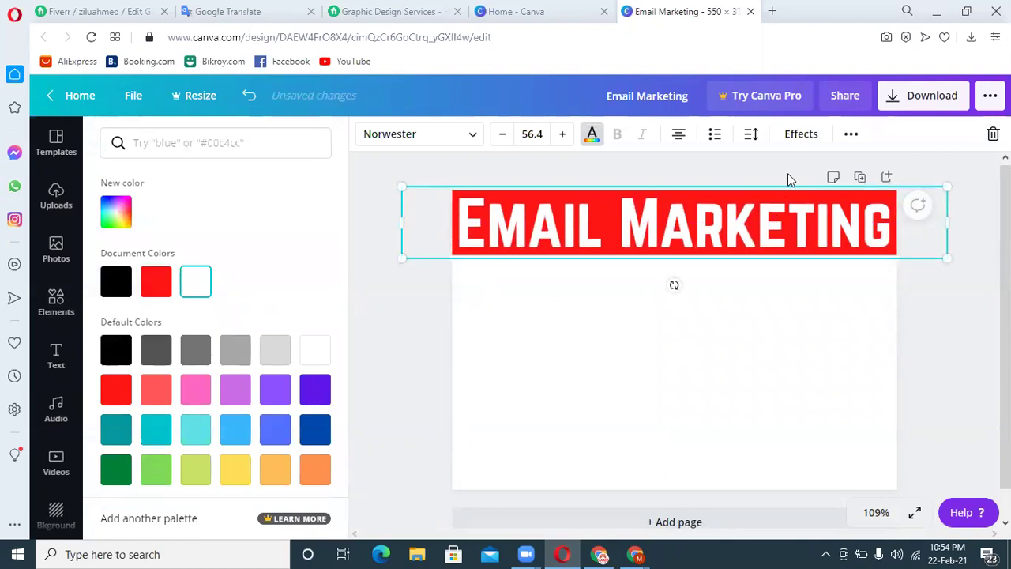
Step: Apply the Lift text effect to the "Email Marketing" heading
click(809, 136)
click(285, 210)
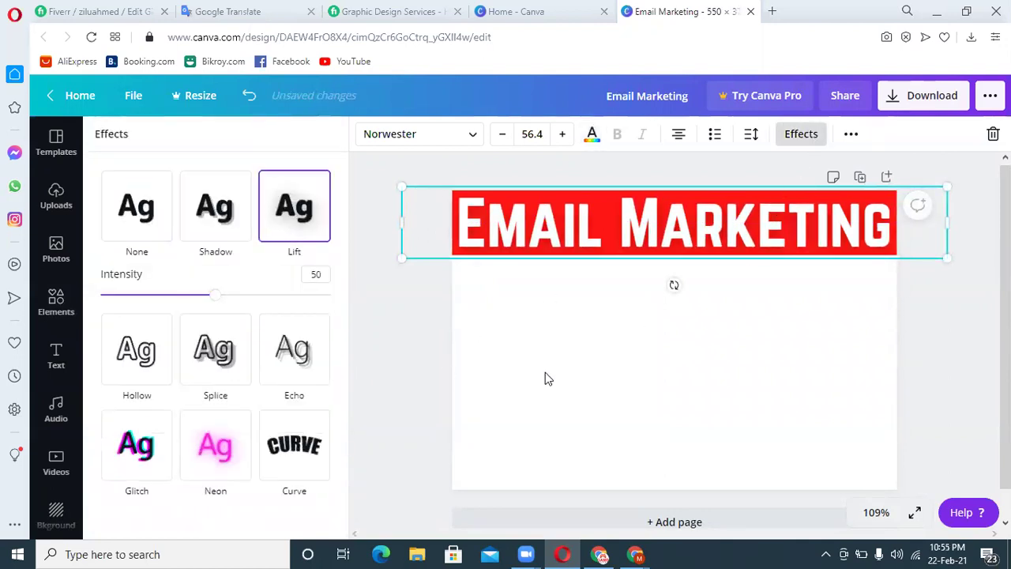
click(548, 371)
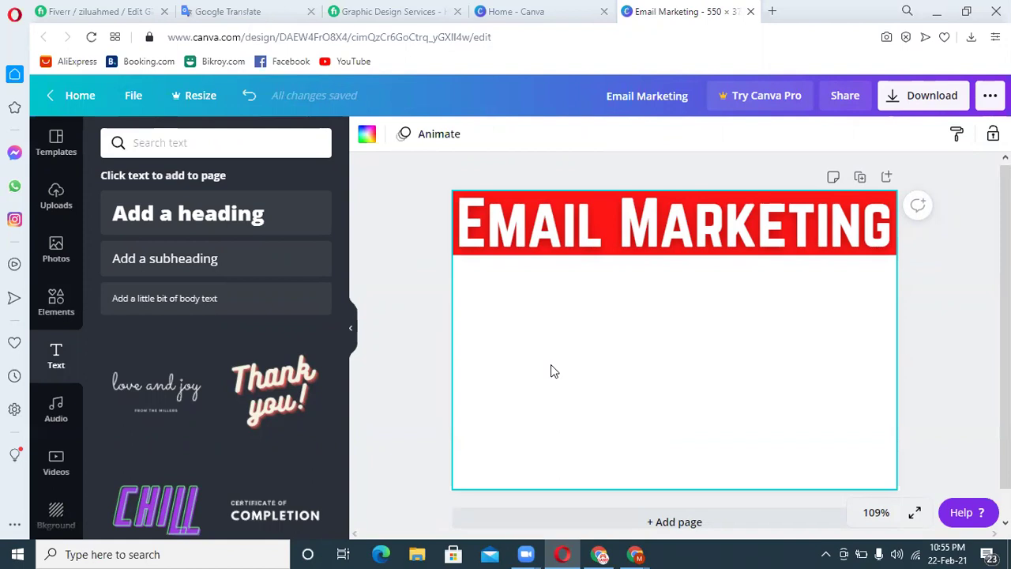
click(598, 201)
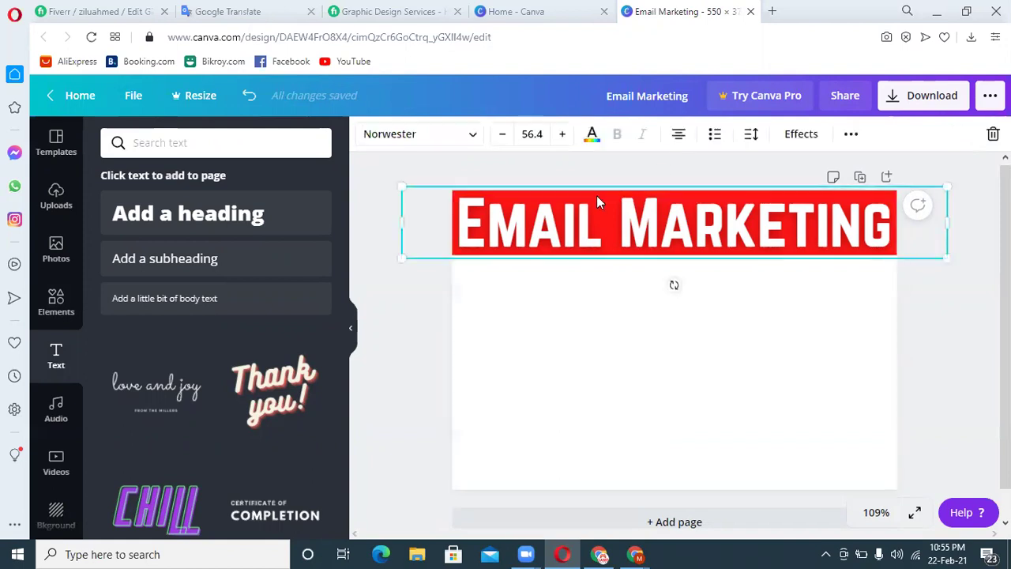
key(ctrl+d)
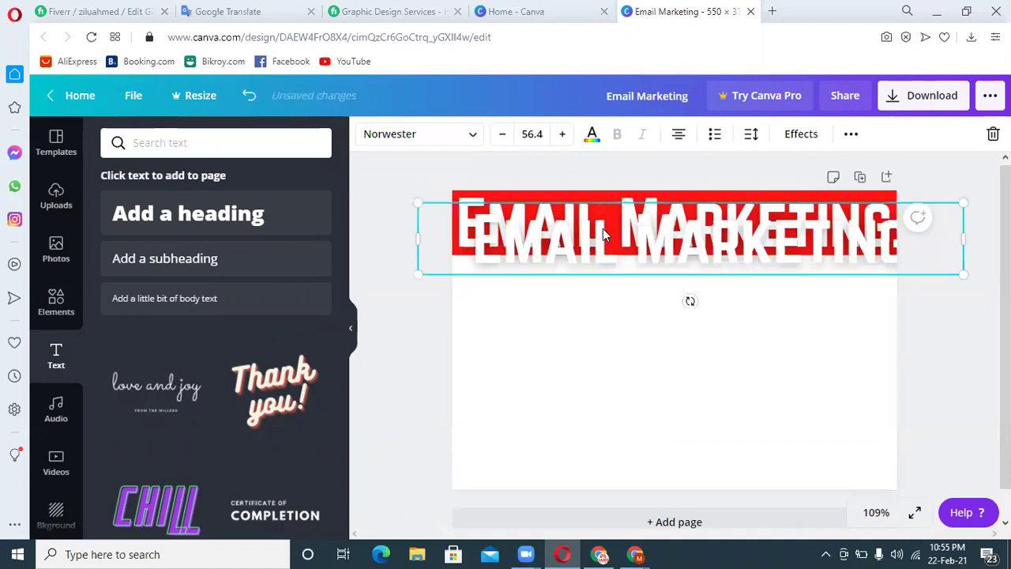
key(ctrl+z)
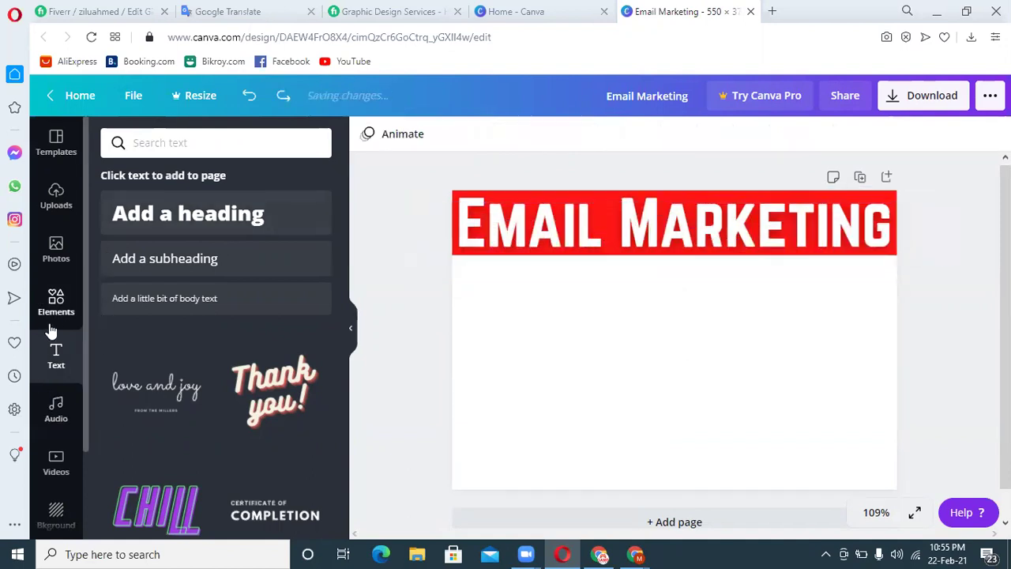
Step: Insert another single-image grid and shrink it to a short strip just below the red one, covering about the right 70% of the page width
click(56, 311)
click(135, 323)
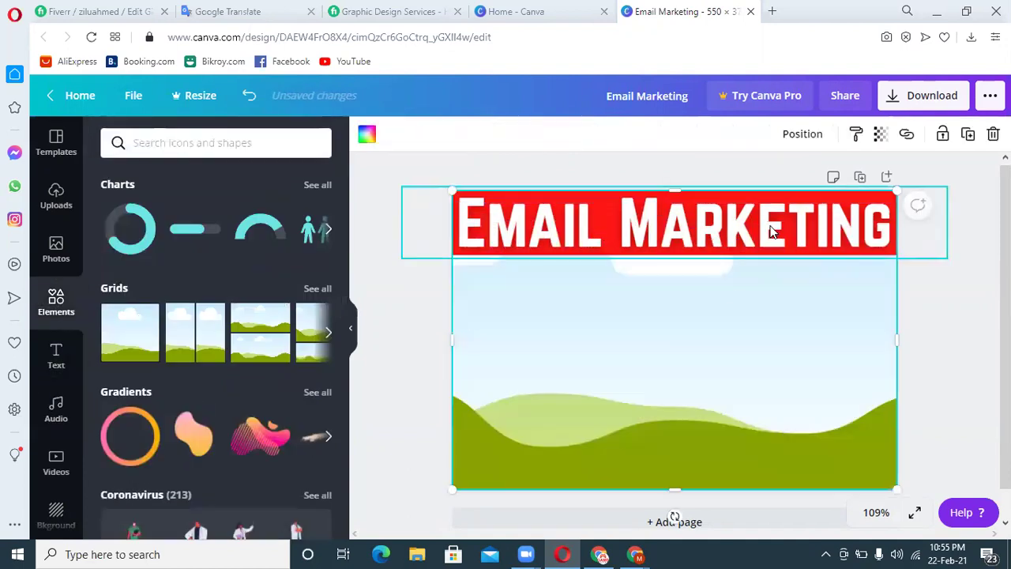
drag(674, 196, 660, 273)
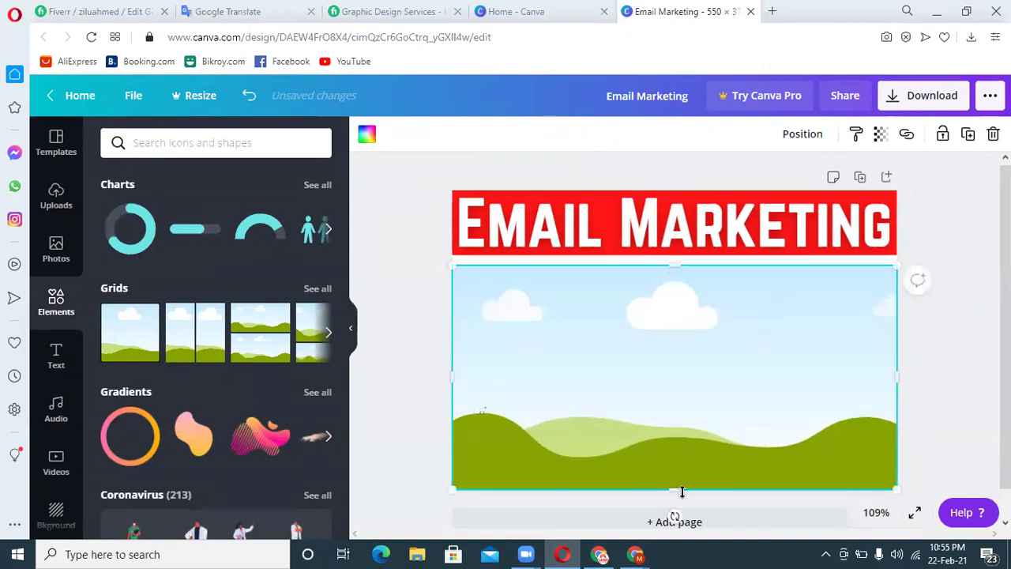
drag(668, 466, 687, 321)
drag(453, 296, 586, 296)
click(647, 370)
click(739, 316)
drag(738, 321, 738, 316)
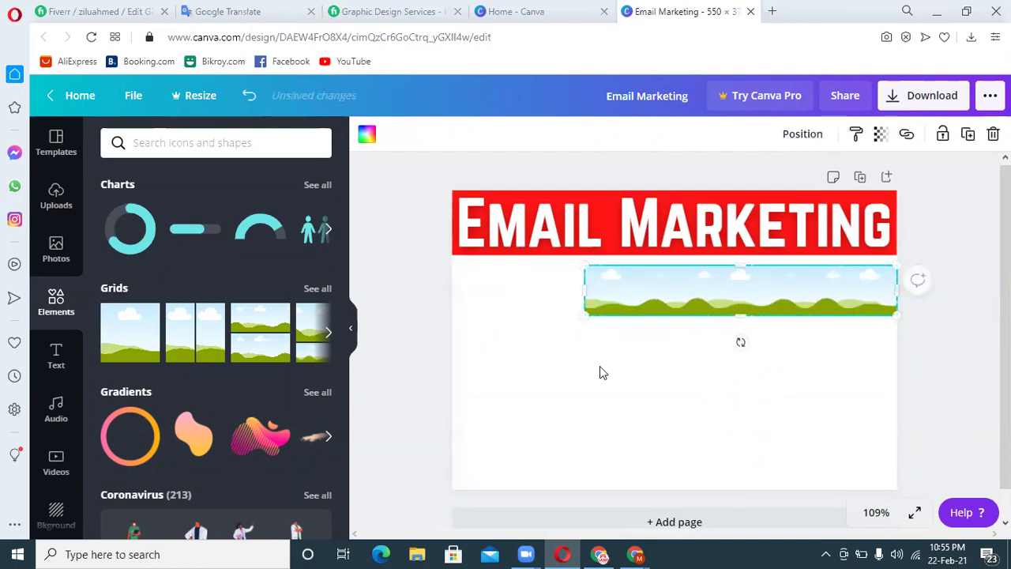
click(599, 367)
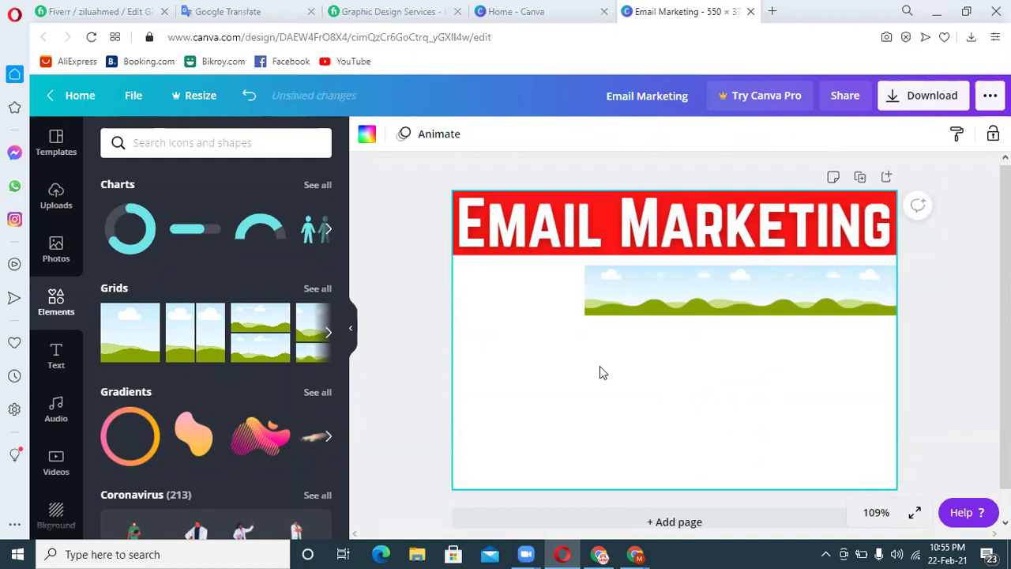
Step: Add a heading reading "Verified and active" below the new grid strip
click(55, 355)
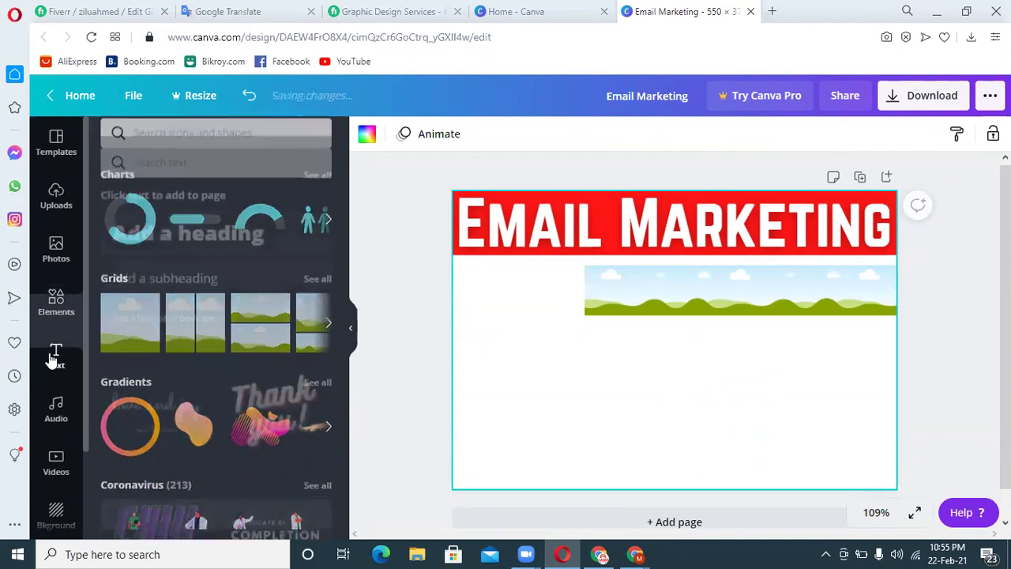
click(185, 225)
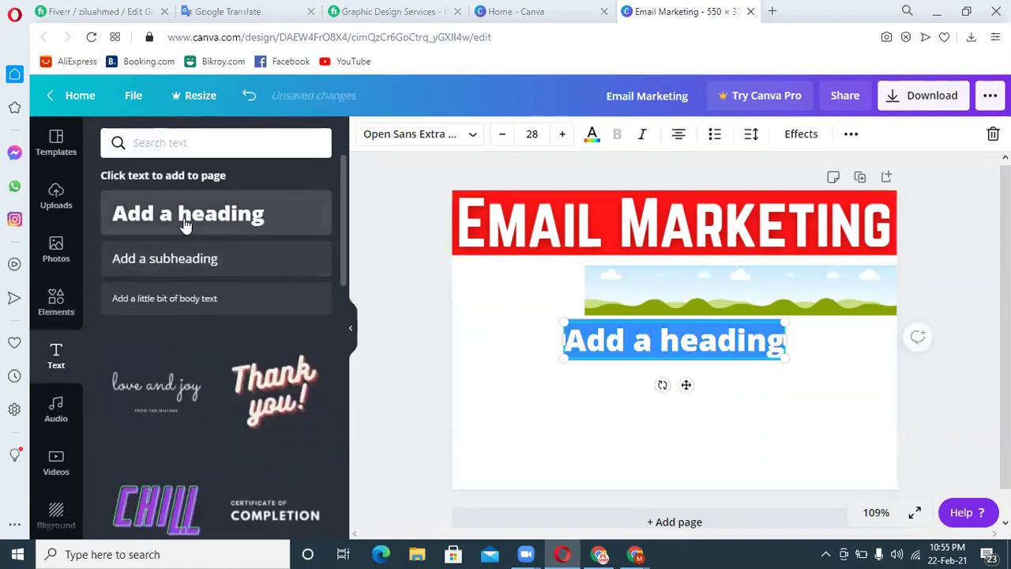
text(V)
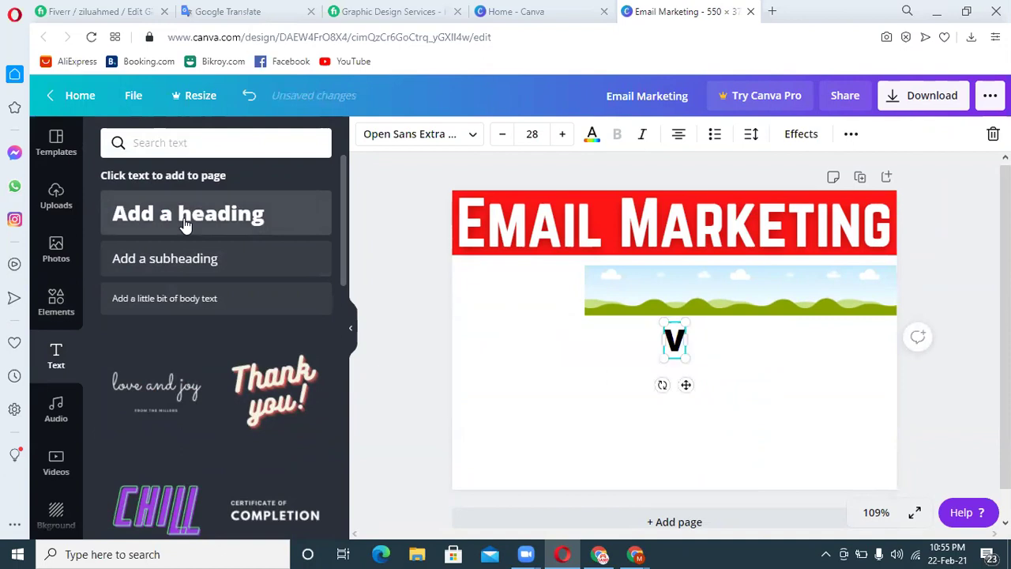
text(e)
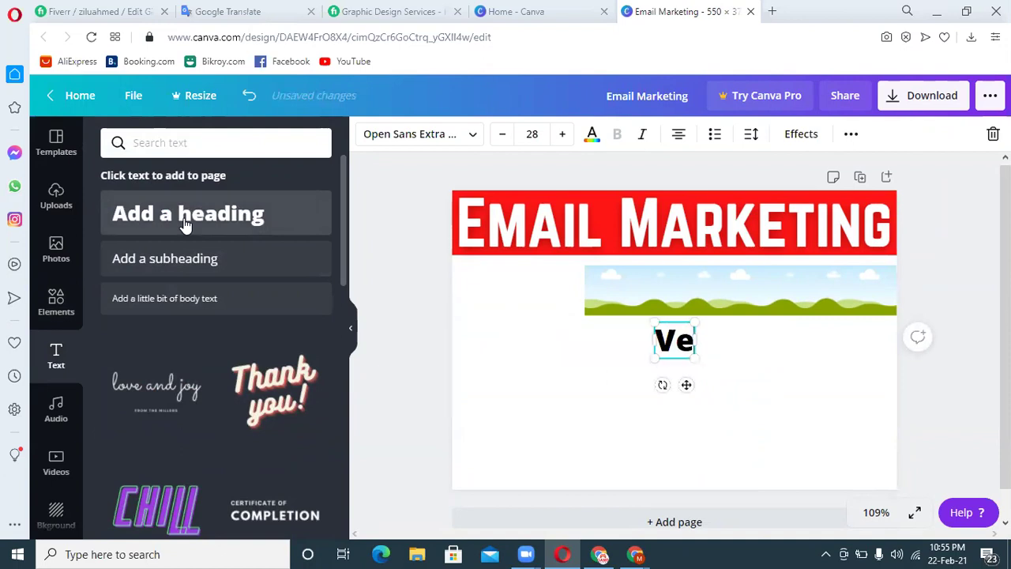
text(ri)
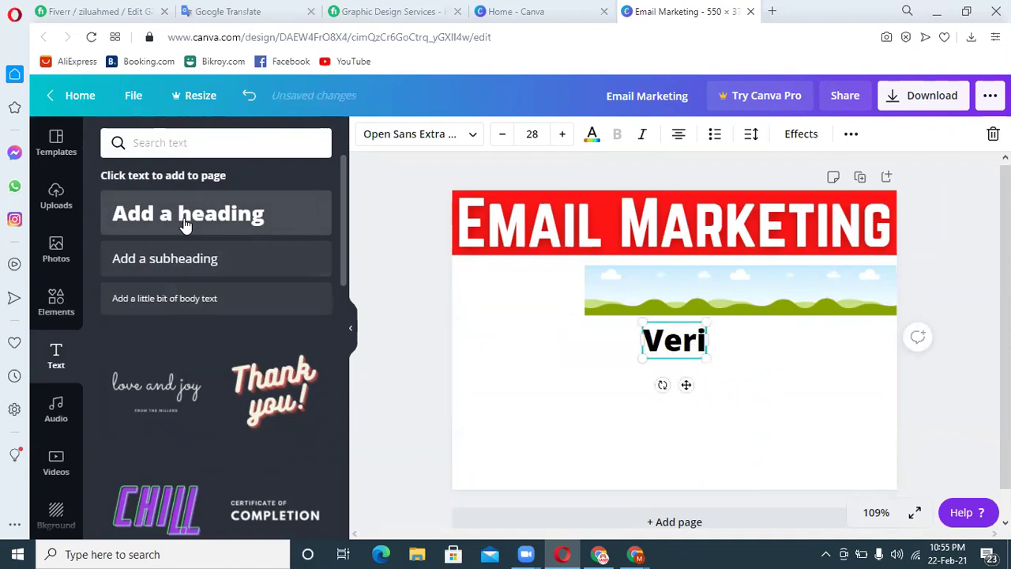
text(fied)
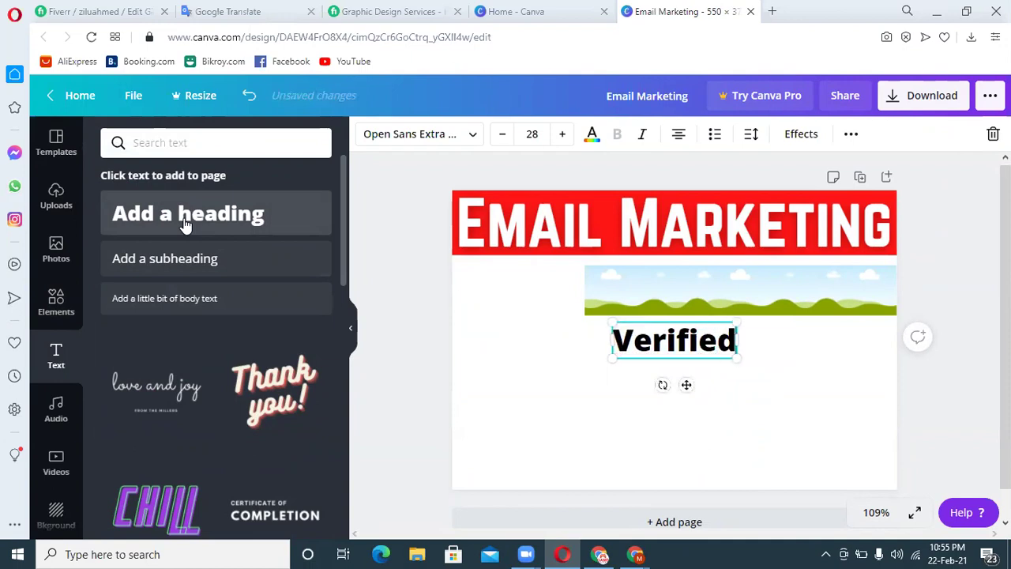
text( and)
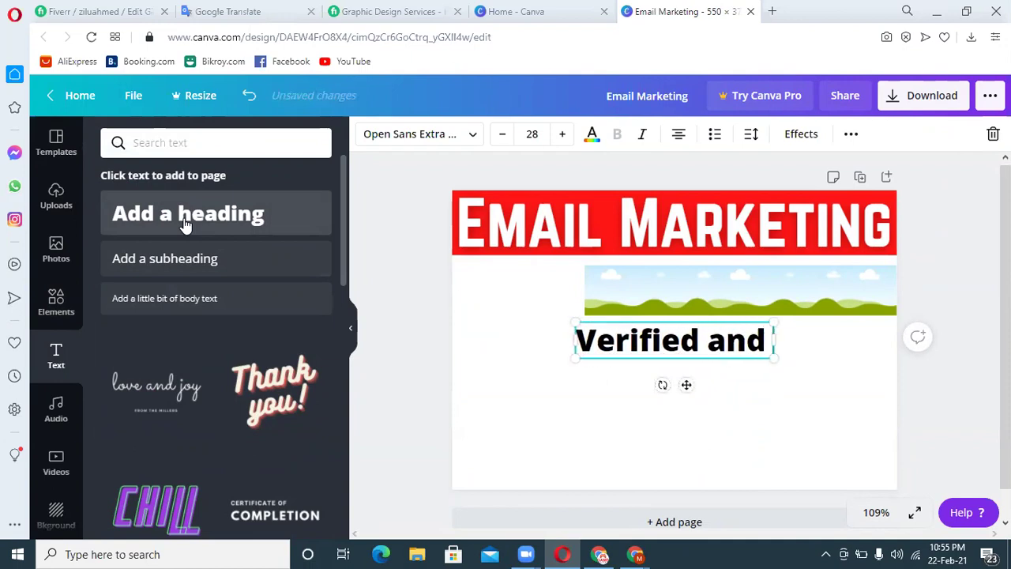
text( active)
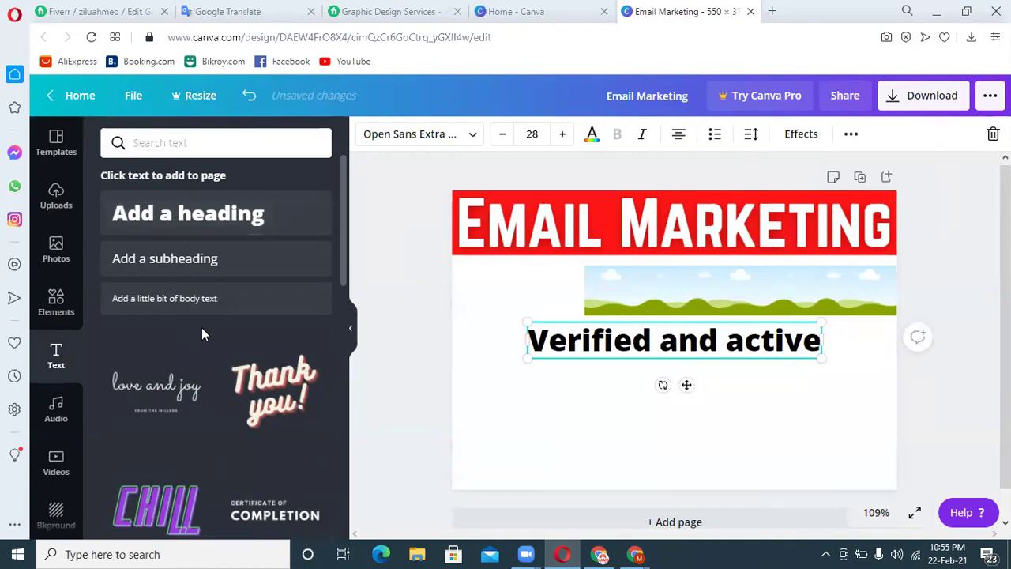
Step: Change the "Verified and active" heading's font to Norwester
click(611, 353)
click(454, 142)
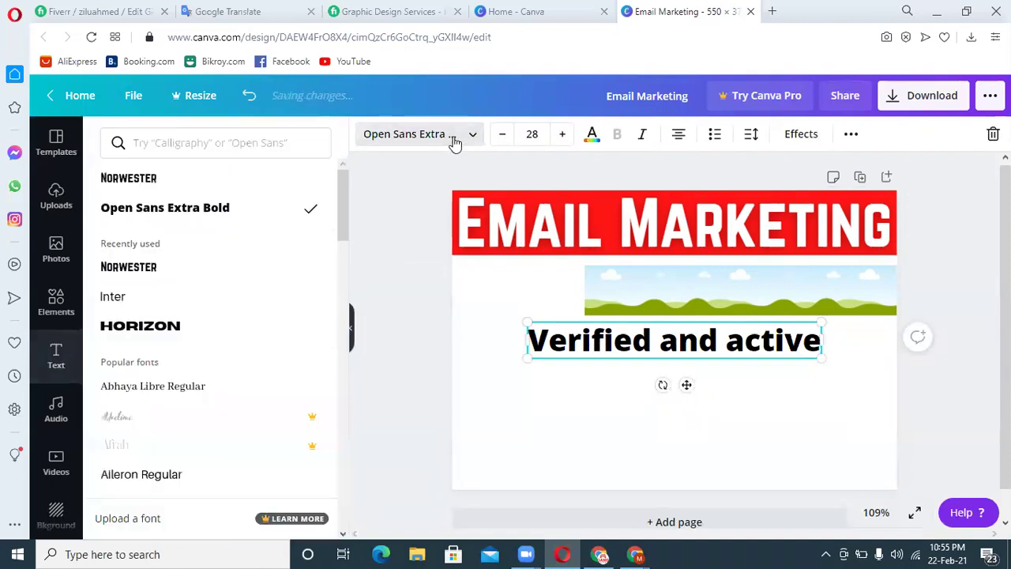
click(150, 180)
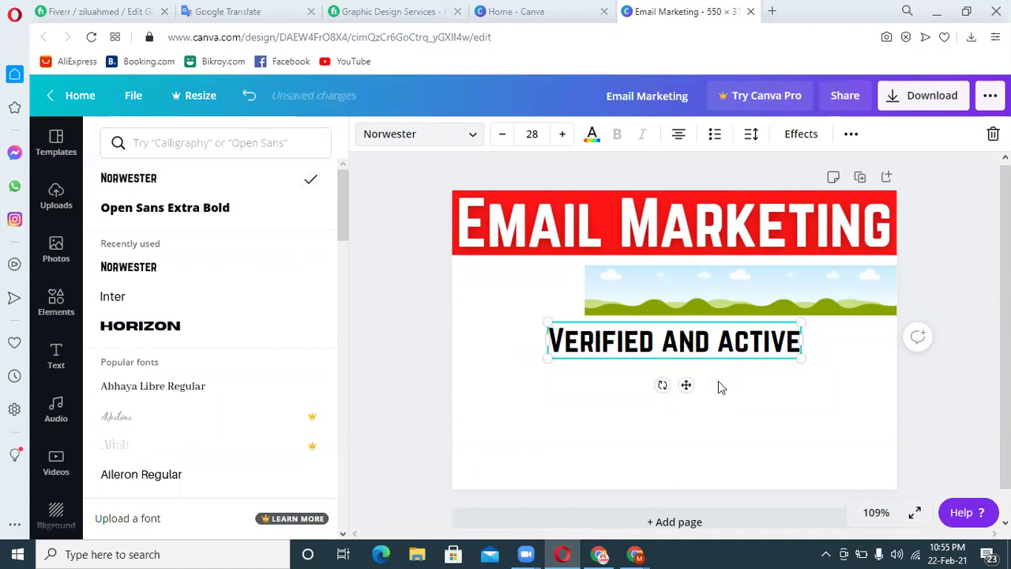
click(756, 400)
click(745, 402)
Step: Fill the second grid strip with black
click(729, 287)
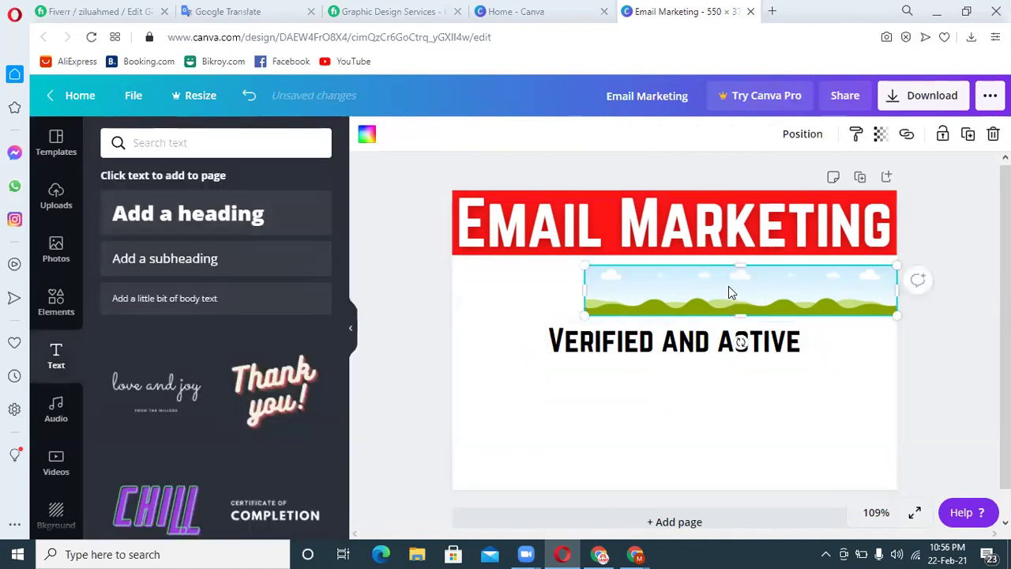
click(366, 135)
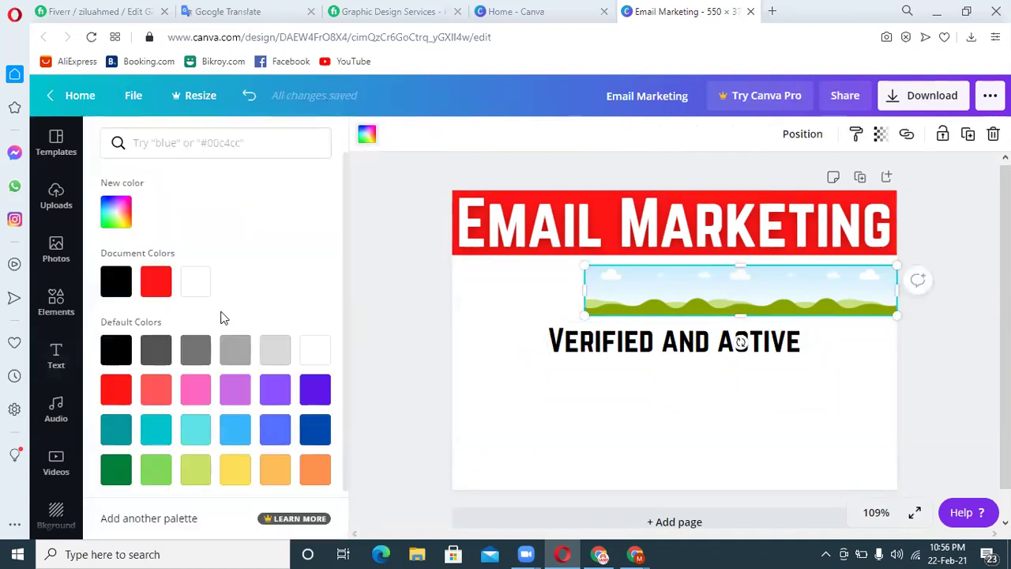
click(117, 286)
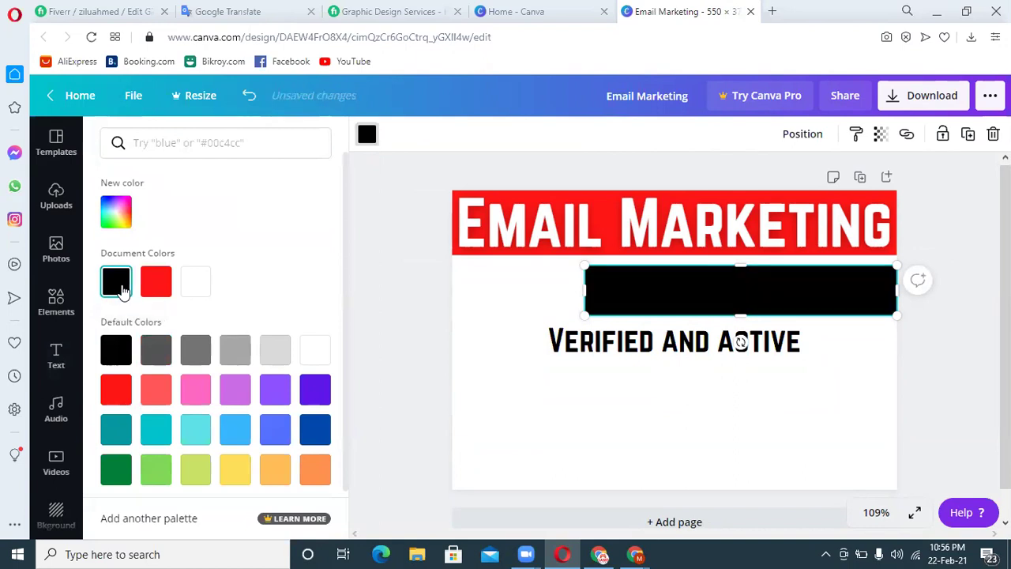
Step: Set the "Verified and active" heading's text colour to a custom bright yellow
click(633, 348)
drag(633, 347, 653, 347)
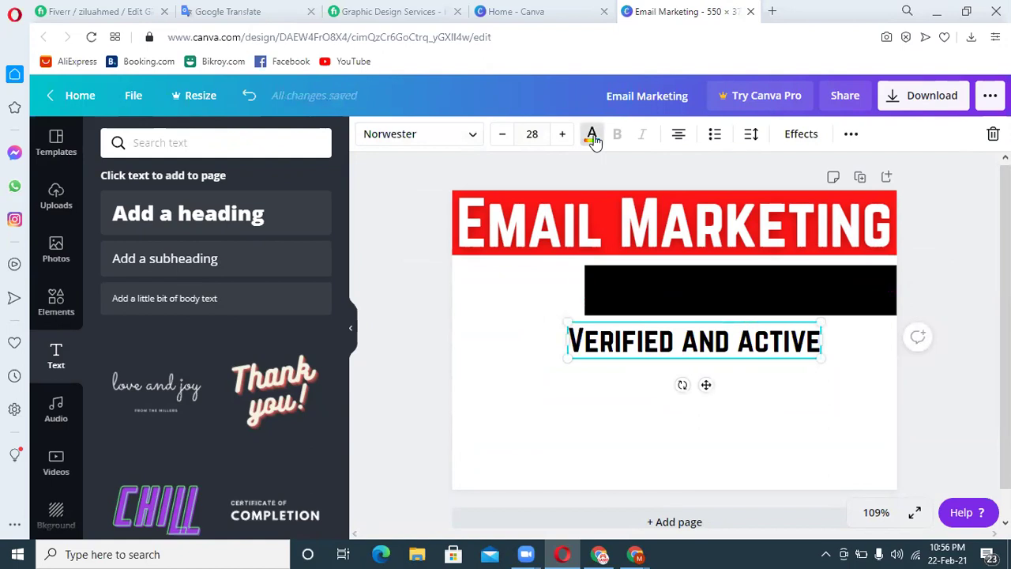
click(592, 136)
click(116, 212)
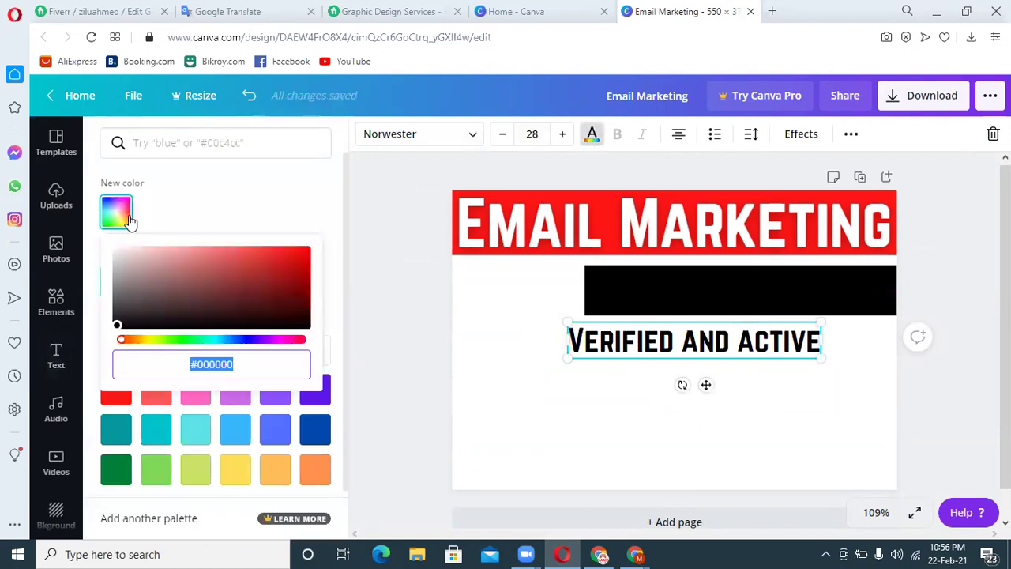
click(150, 341)
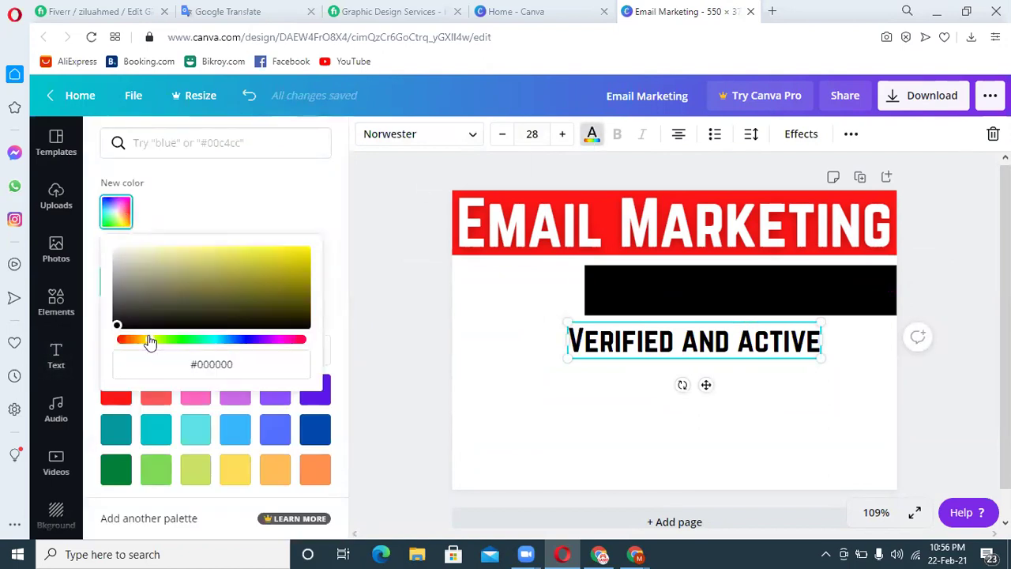
click(298, 268)
Step: Place the "Verified and active" heading on the black strip and enlarge it to font size 33.6 so it fills the strip's width
drag(639, 338, 672, 292)
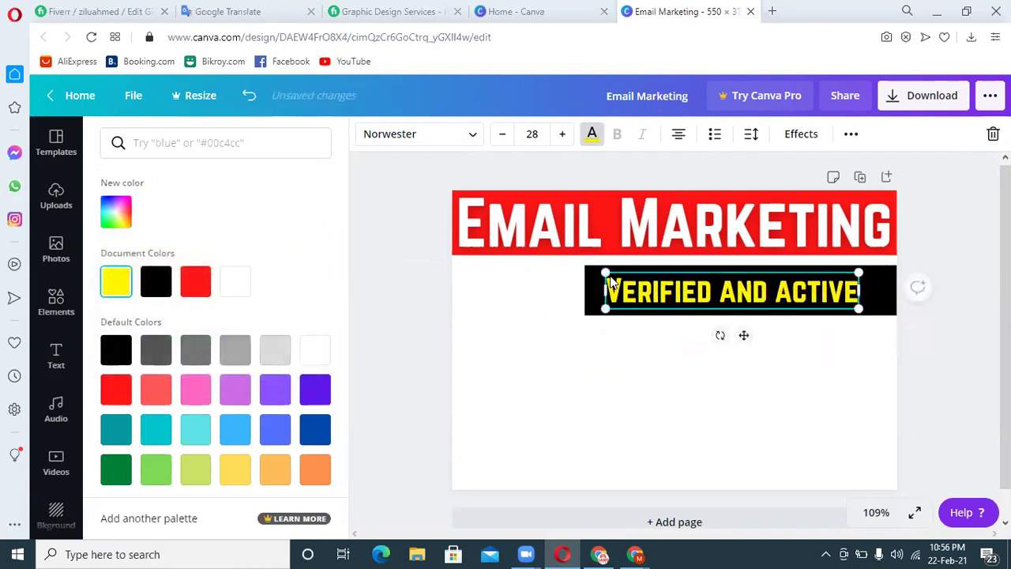
drag(604, 272, 589, 269)
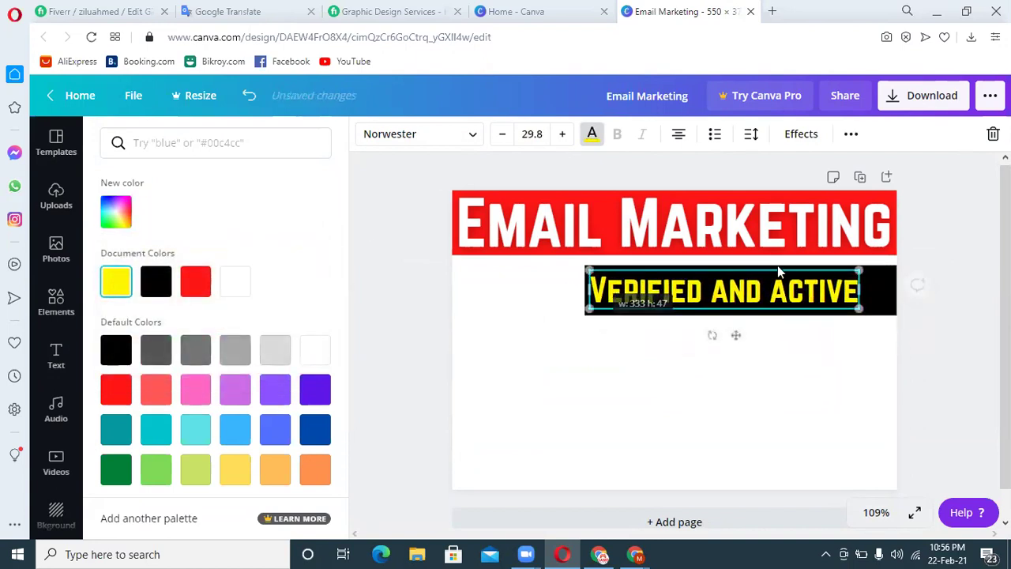
drag(856, 270, 890, 270)
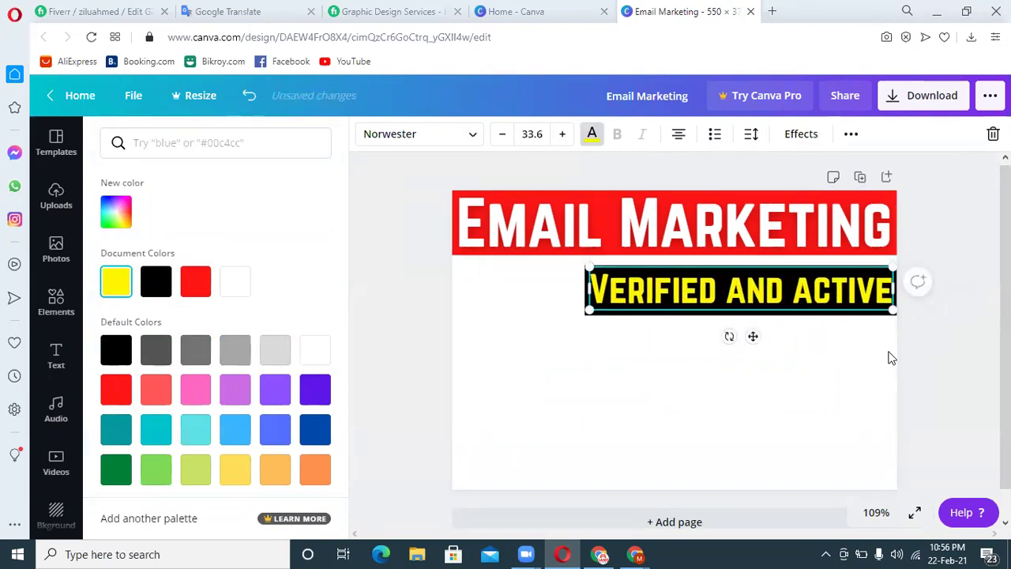
click(712, 404)
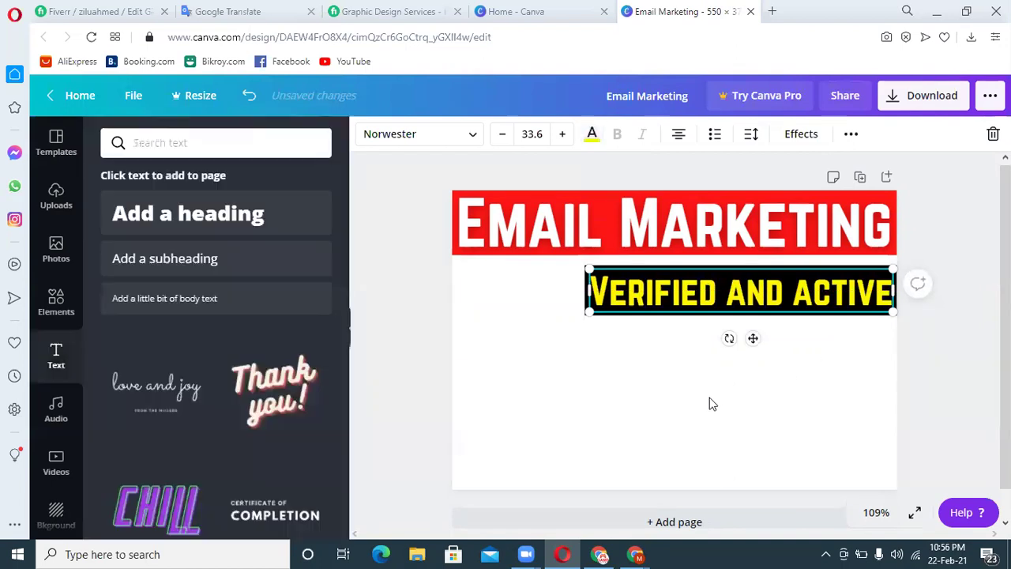
click(698, 309)
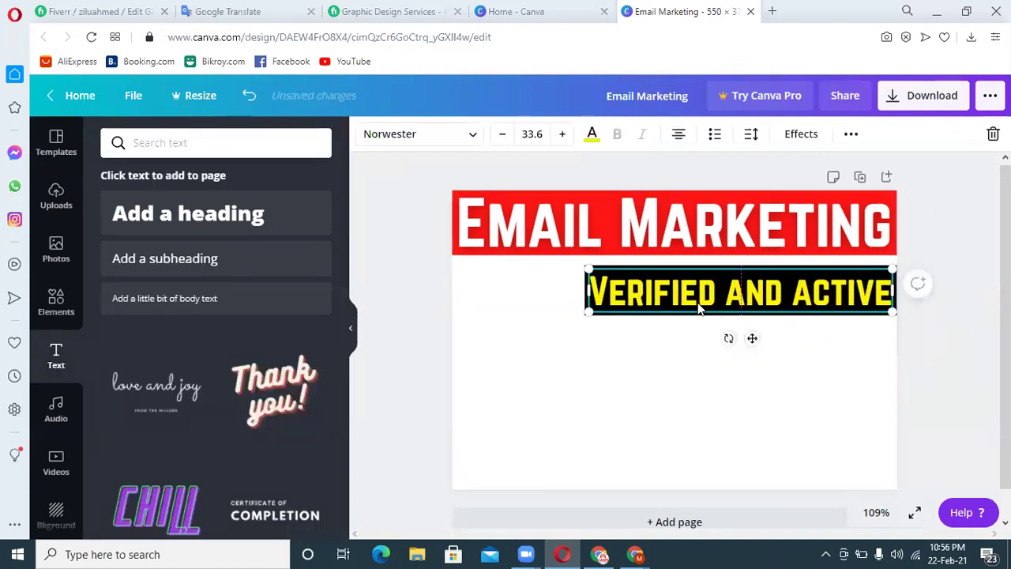
click(636, 383)
click(587, 313)
click(576, 347)
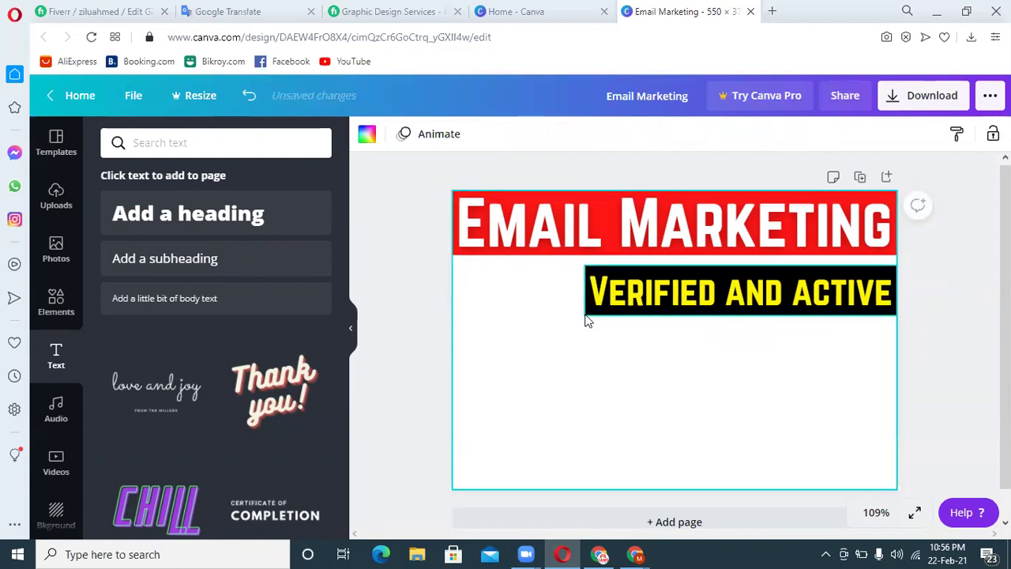
Step: Duplicate the black strip behind "Verified and active" and place the copy directly beneath it, aligned to the same edges
click(585, 315)
drag(585, 314, 588, 320)
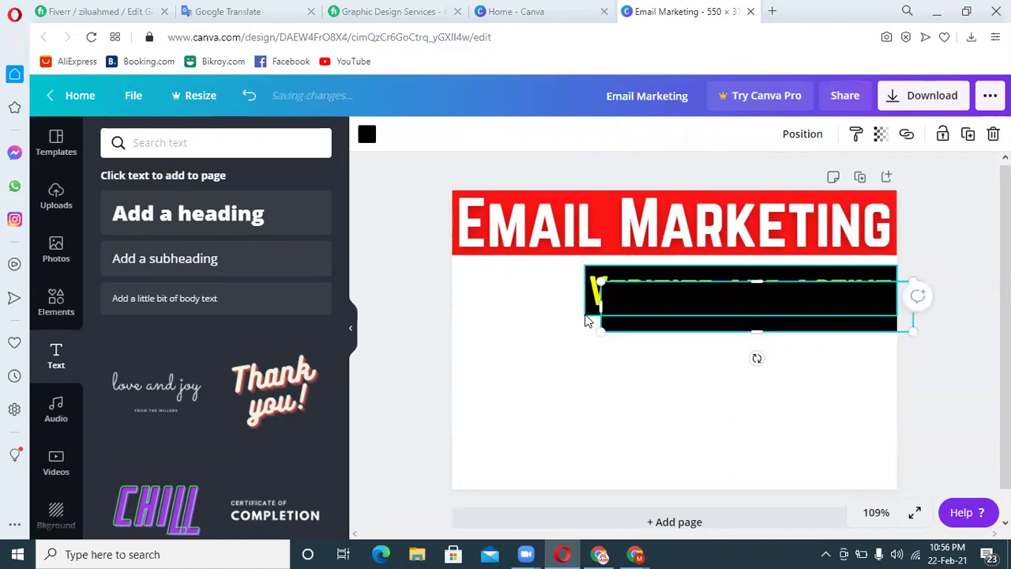
drag(725, 332, 716, 355)
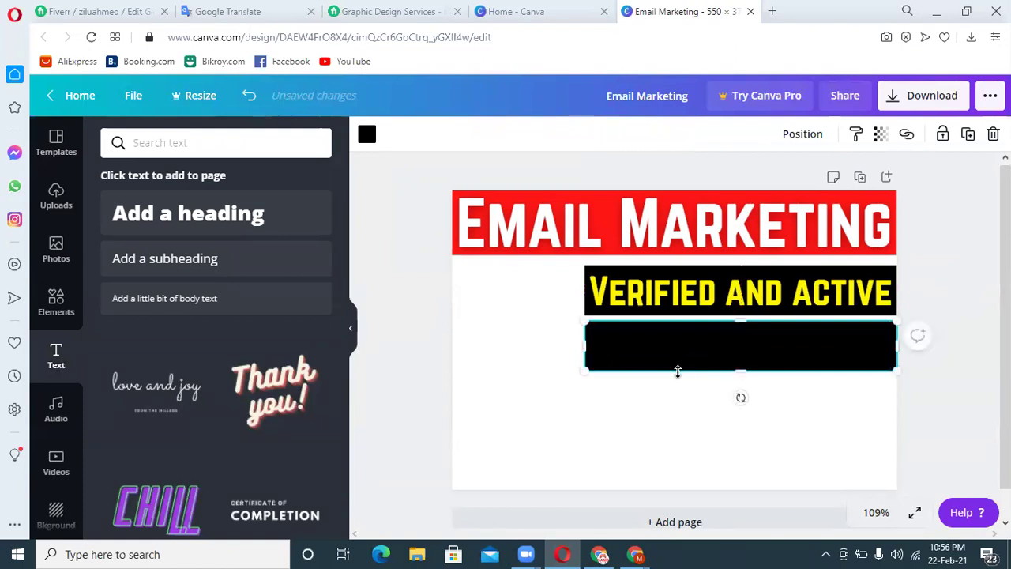
click(664, 414)
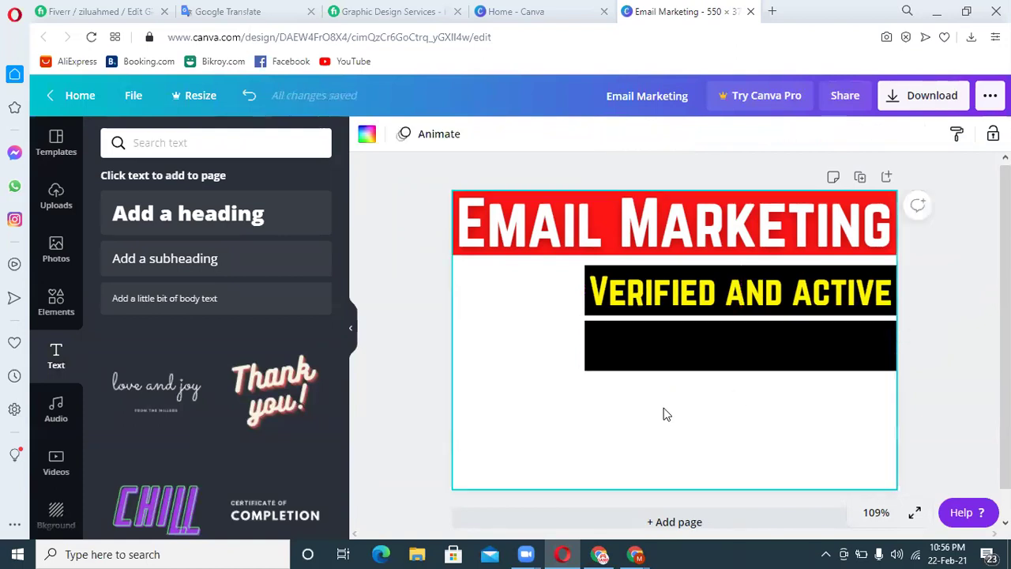
Step: Add a heading reading "Clean and fresh" and shift it down onto the empty black strip
click(178, 227)
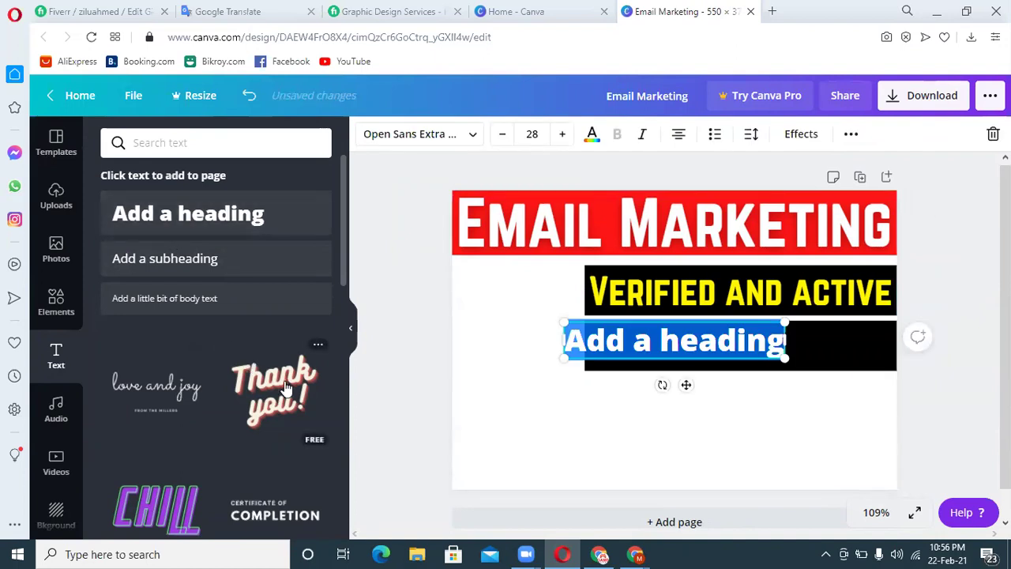
text(Clean an)
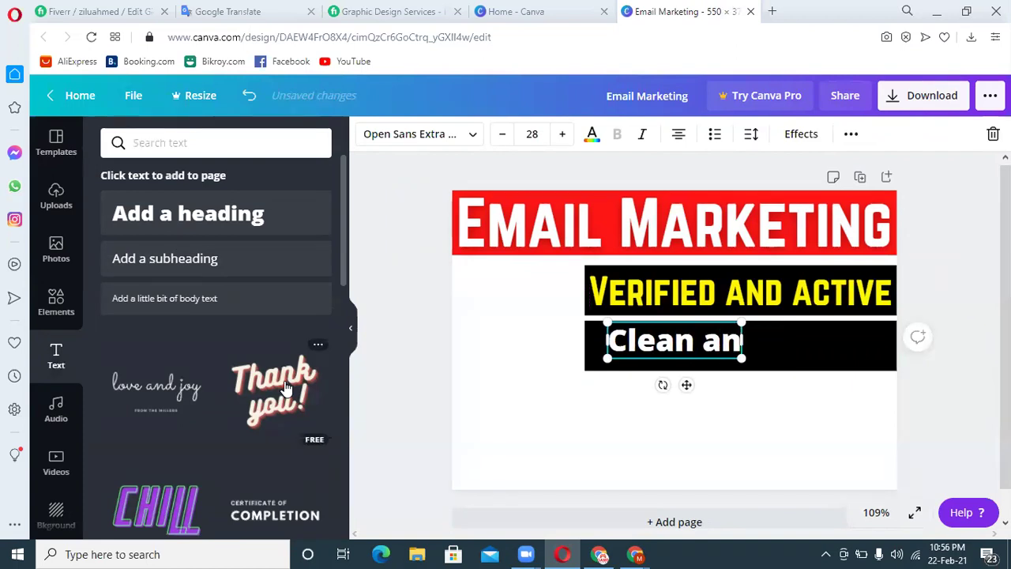
text(d fresh)
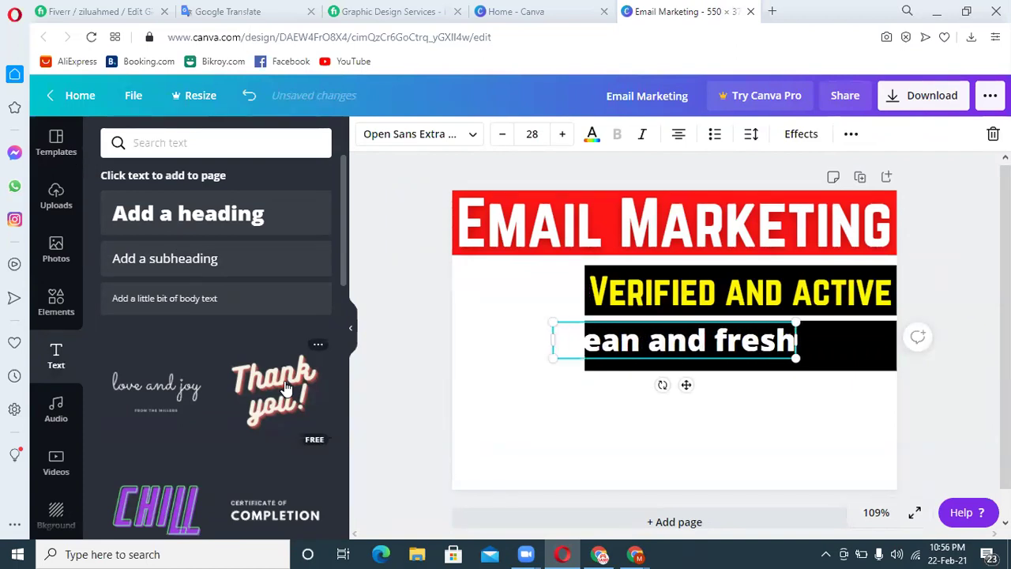
click(767, 429)
mouse_move(736, 353)
mouse_down()
mouse_move(741, 395)
mouse_move(738, 350)
mouse_up()
Step: Fill the strip behind the "Clean and fresh" heading with the custom pinkish red #FF0036
click(863, 365)
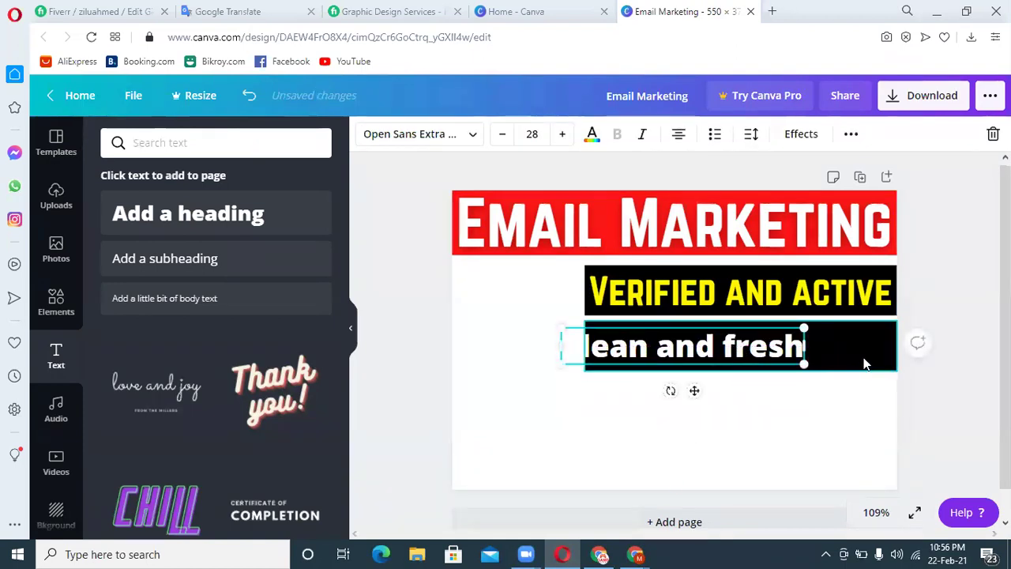
click(367, 134)
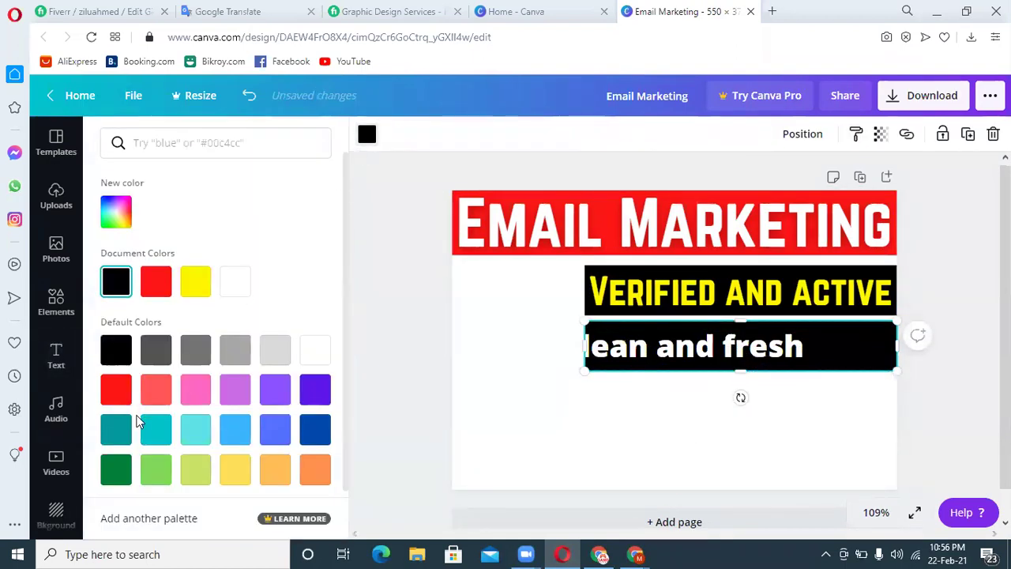
click(315, 429)
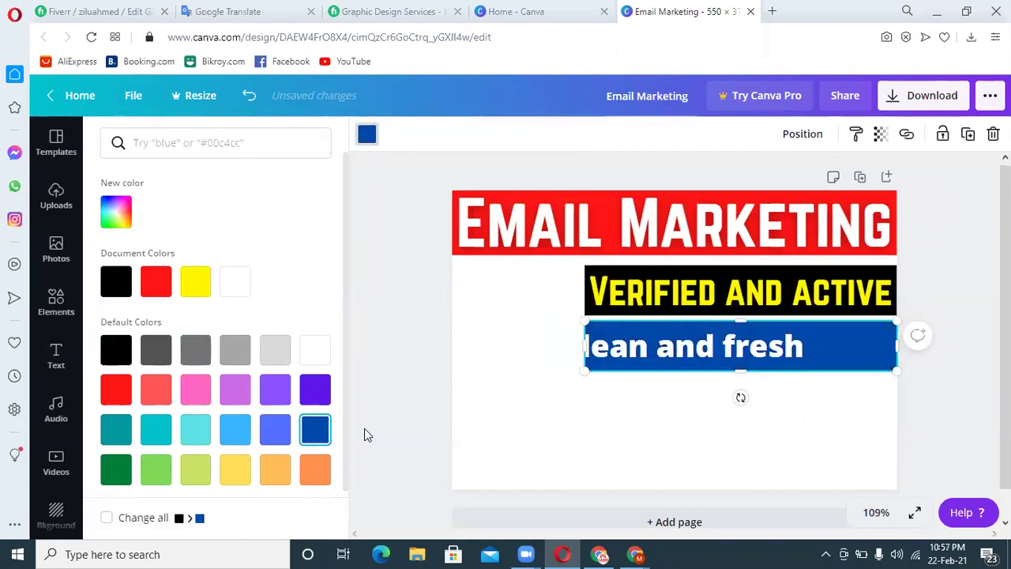
click(116, 211)
drag(256, 341, 299, 345)
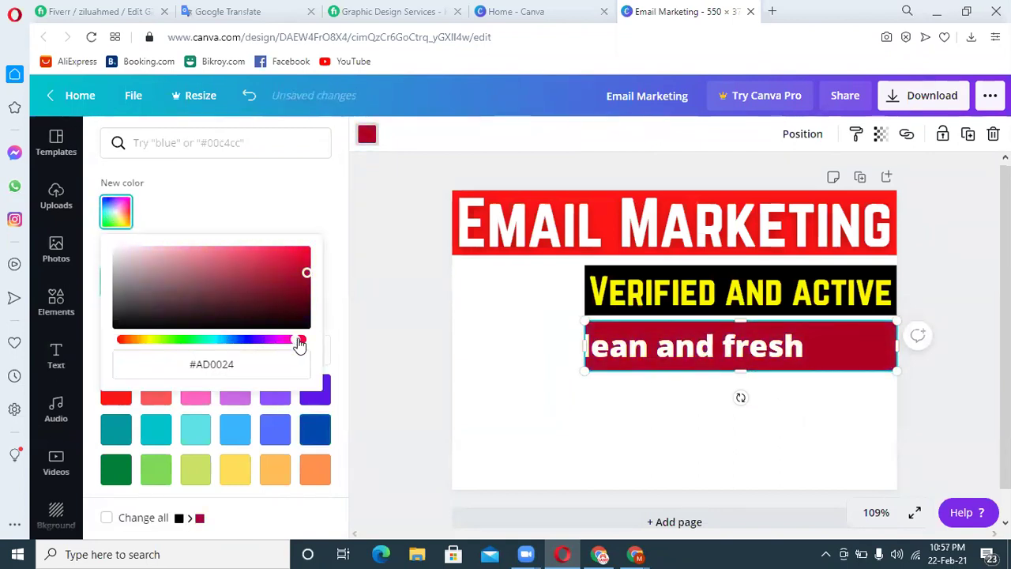
drag(299, 269, 308, 245)
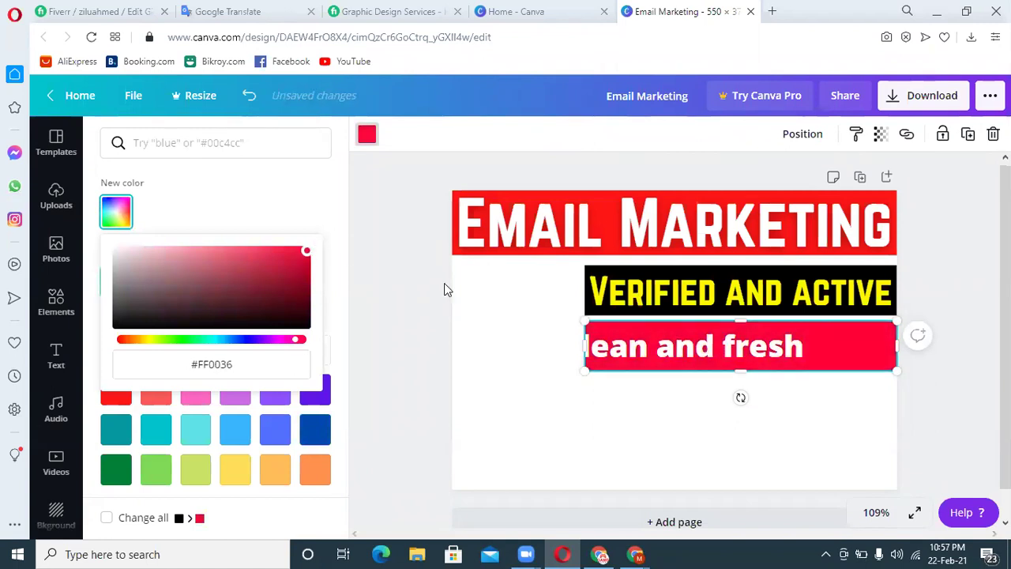
Step: Centre the "Clean and fresh" heading horizontally over its strip and change its font to Norwester
click(687, 356)
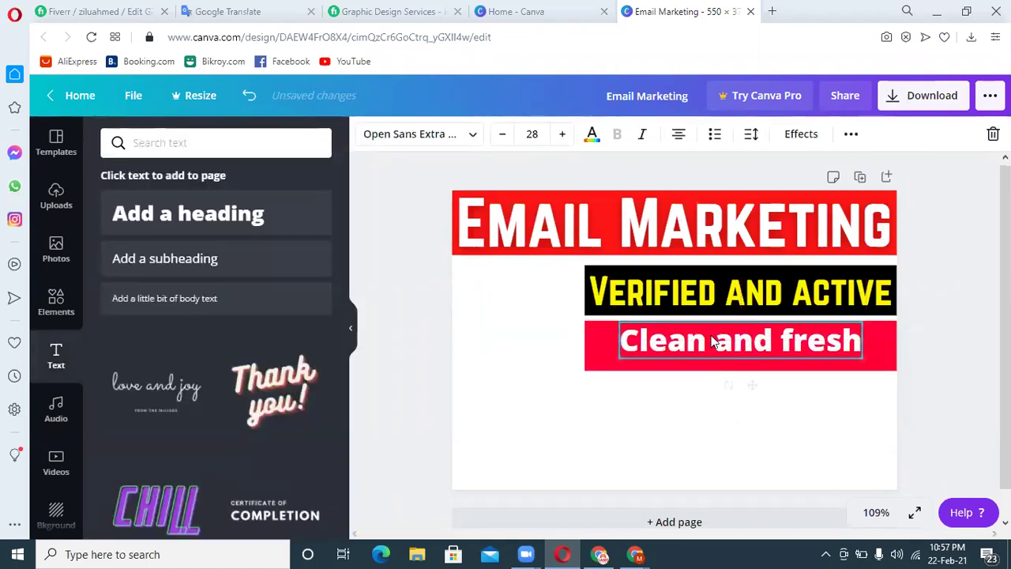
click(395, 135)
click(172, 180)
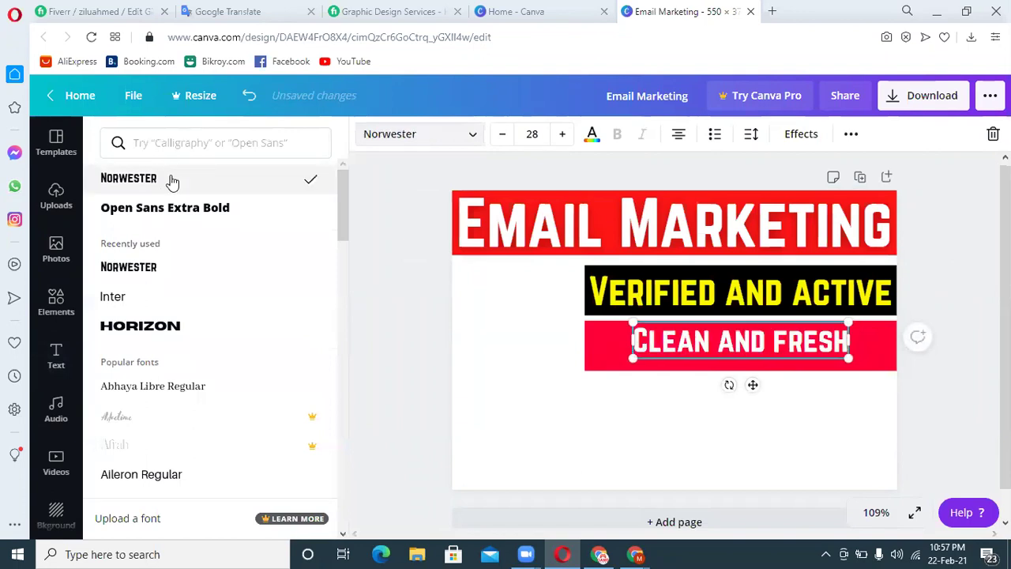
Step: Enlarge the "Clean and fresh" heading to font size 39.5 to fill its strip's width and nudge it down to centre it vertically
drag(635, 358, 596, 369)
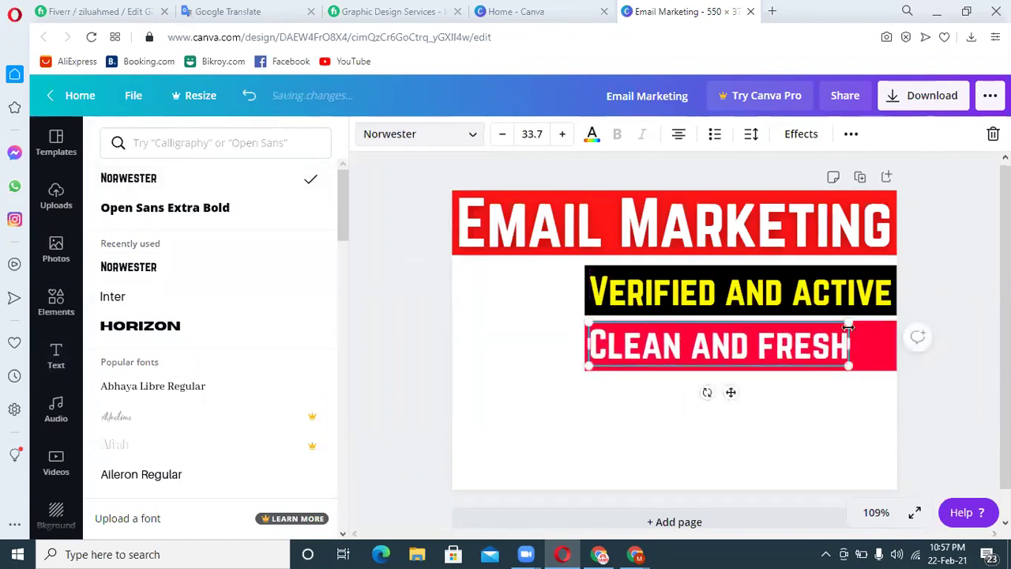
drag(858, 321, 889, 325)
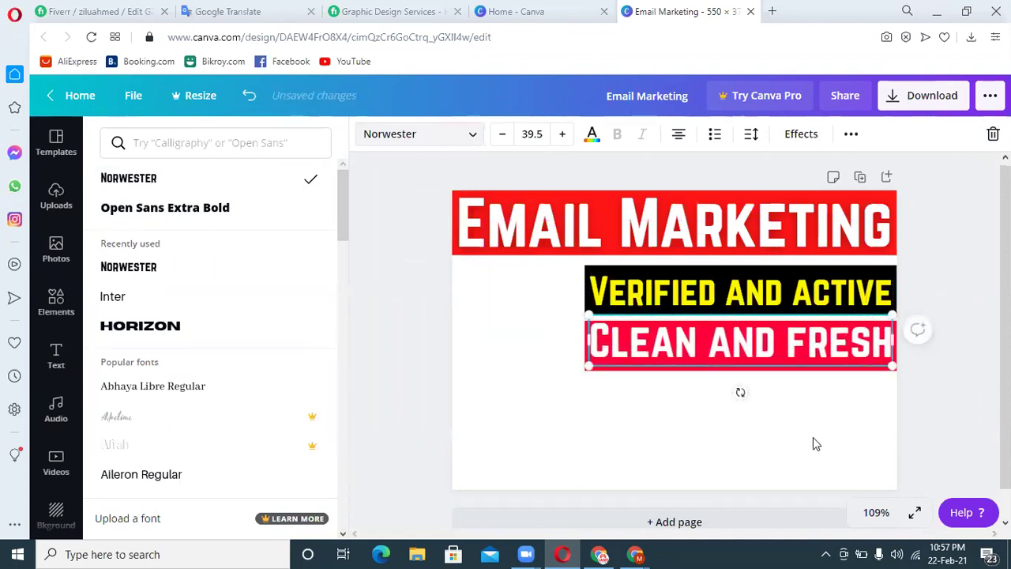
key(Down)
key(Down)
key(Down)
key(Down)
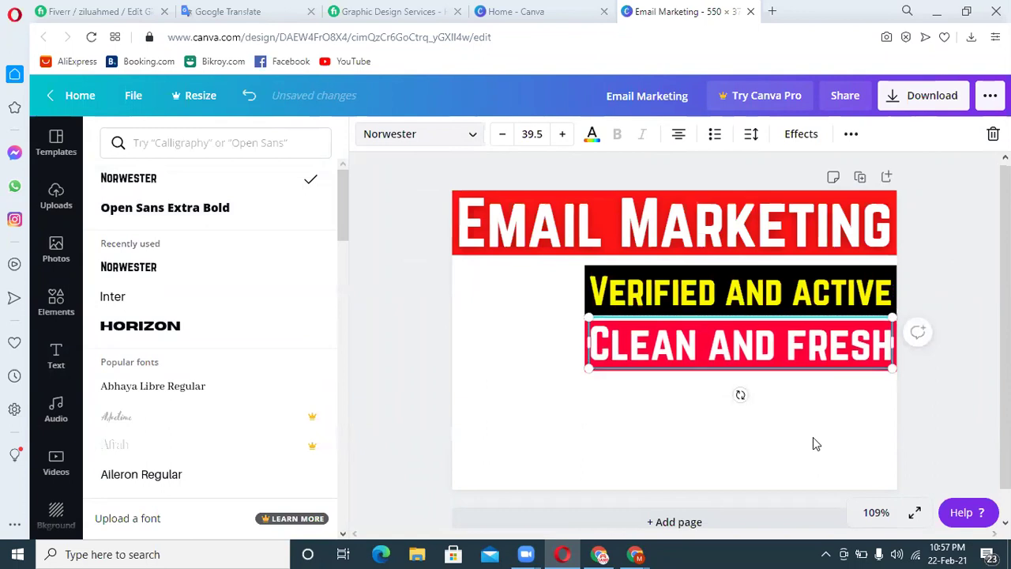
click(761, 470)
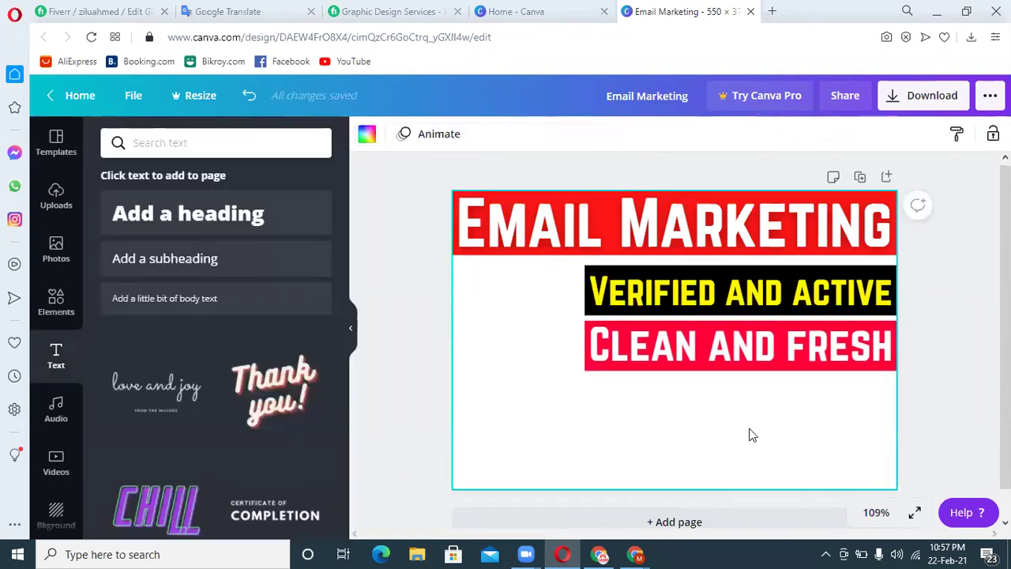
Step: Apply the Lift text effect to the "Clean and fresh" heading
click(762, 355)
click(801, 134)
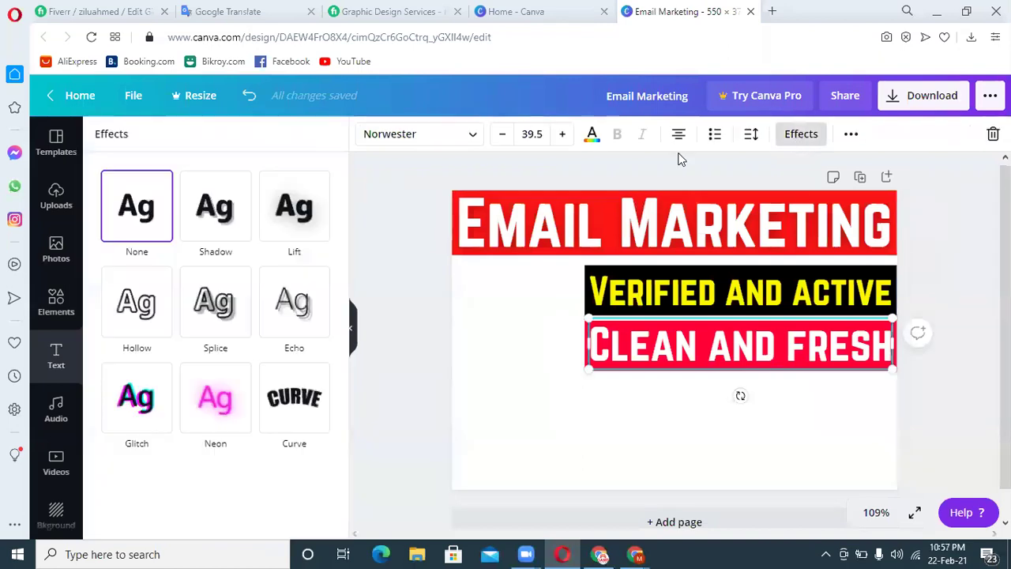
click(294, 205)
click(571, 442)
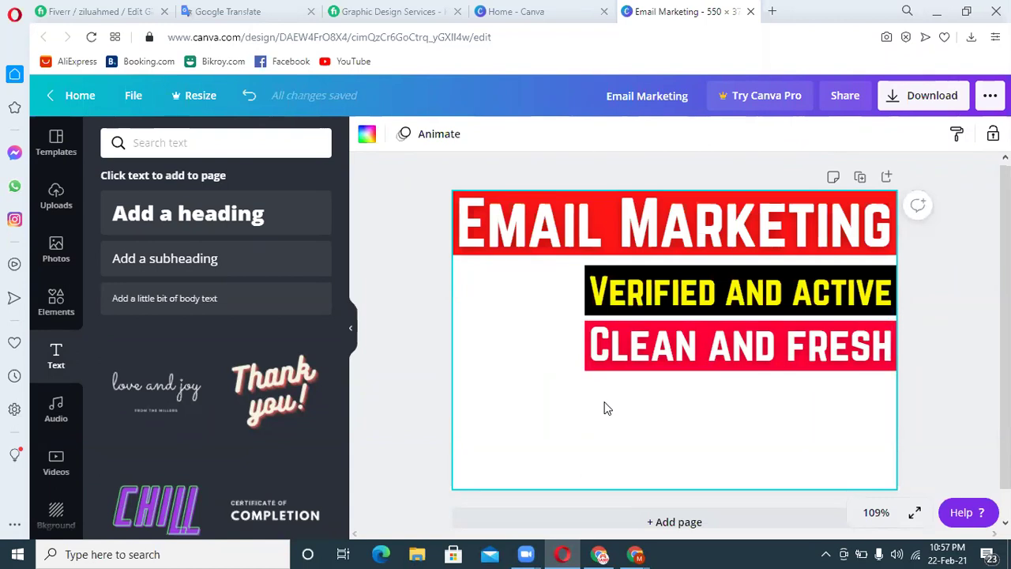
Step: Place a copy of the black strip beneath the "Clean and fresh" strip and add a heading reading "No spam no dead"
drag(645, 298, 643, 396)
click(520, 407)
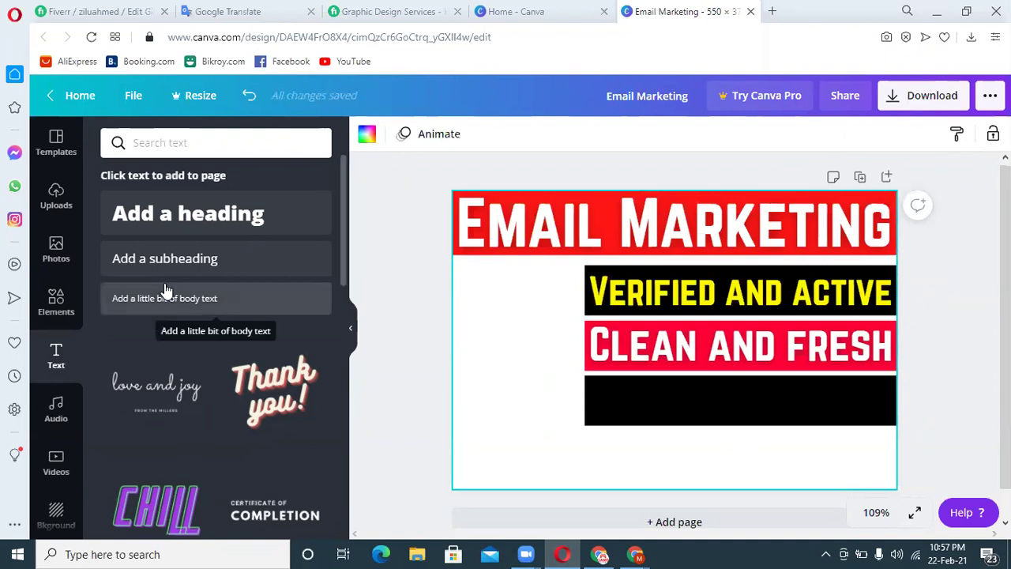
click(198, 213)
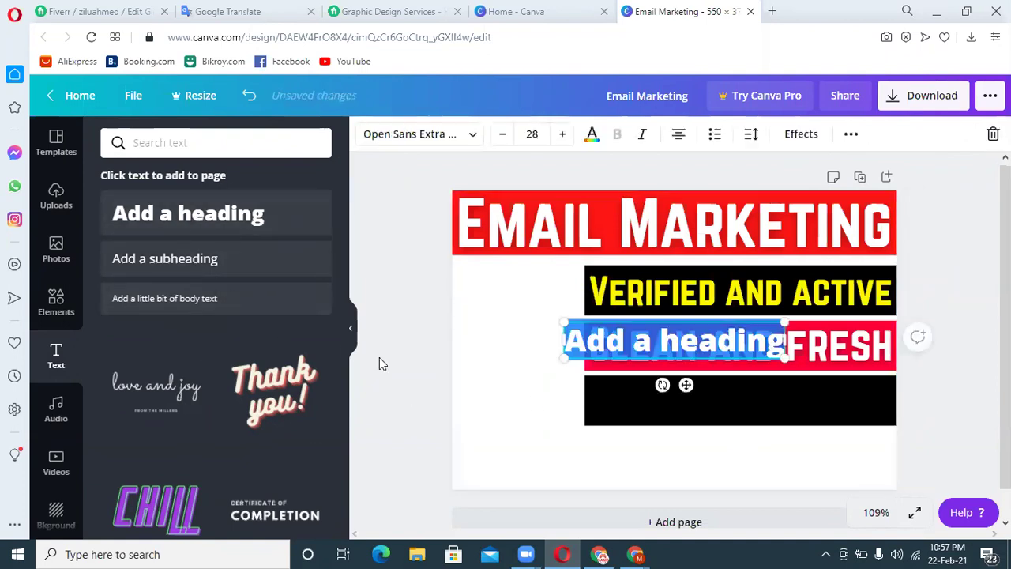
text(No)
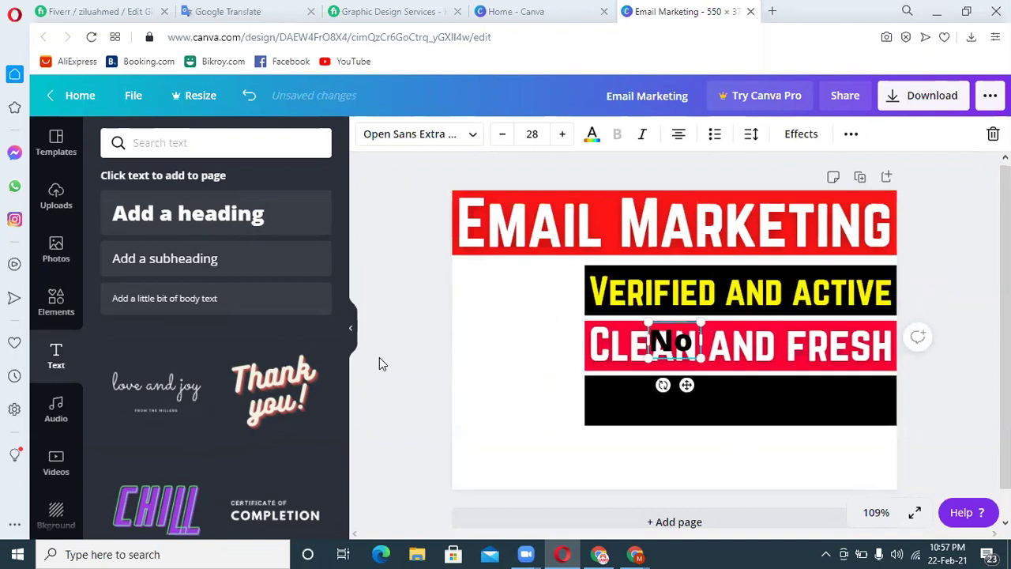
text( spa)
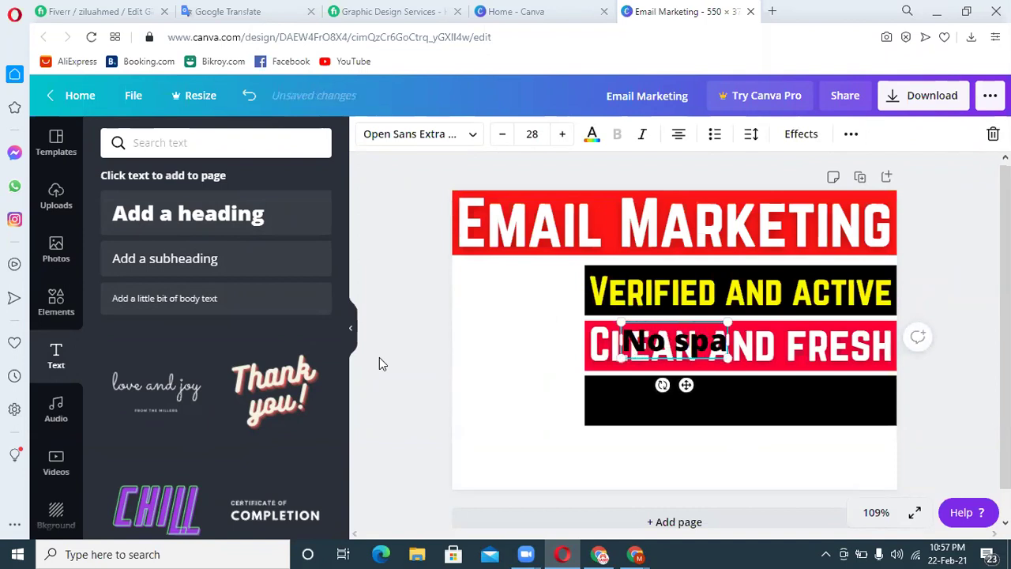
text(m n)
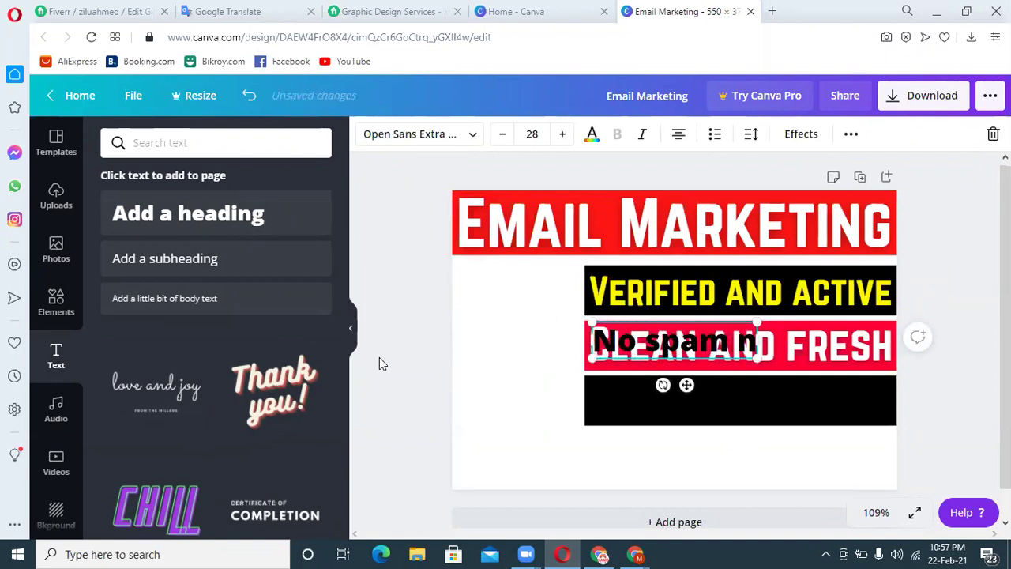
text(o dead)
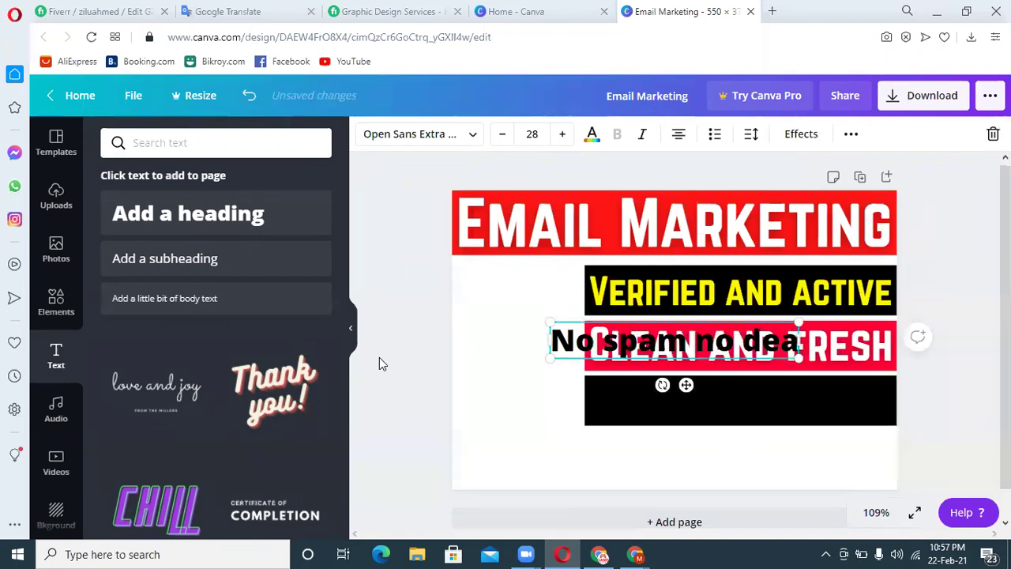
click(544, 368)
Step: Fill the lowest strip with the custom sky blue #00D1FF
click(623, 403)
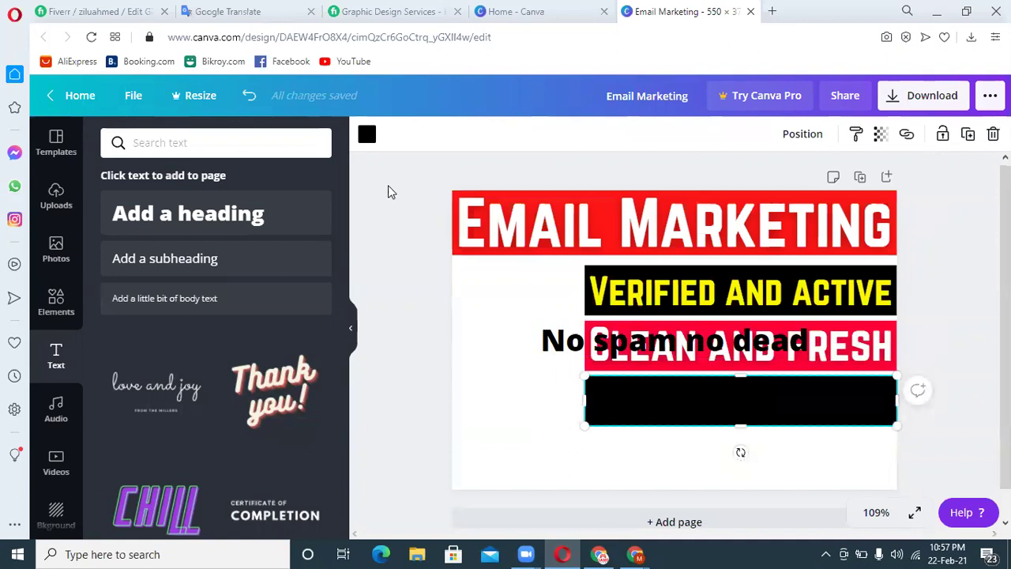
click(366, 136)
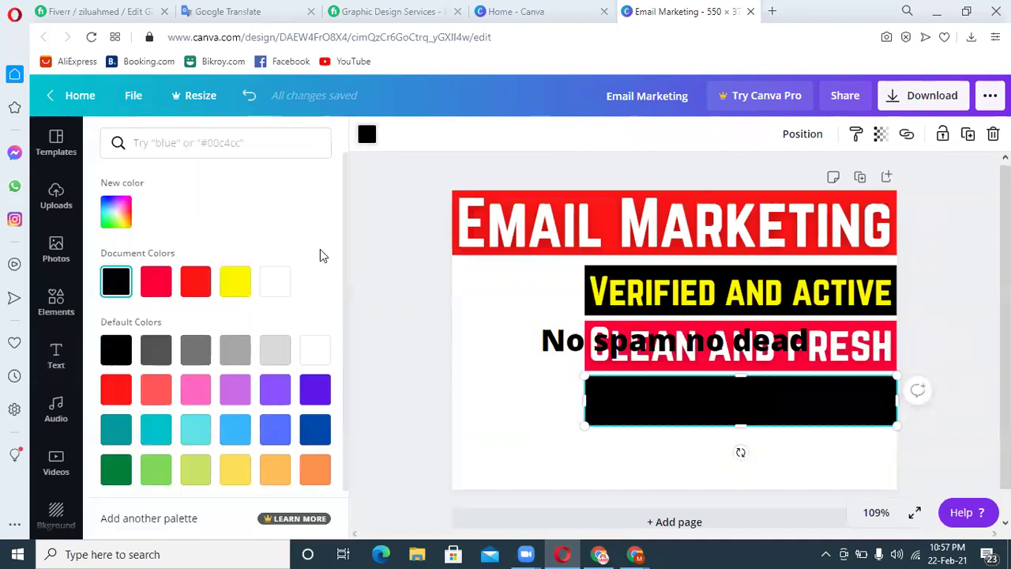
click(117, 471)
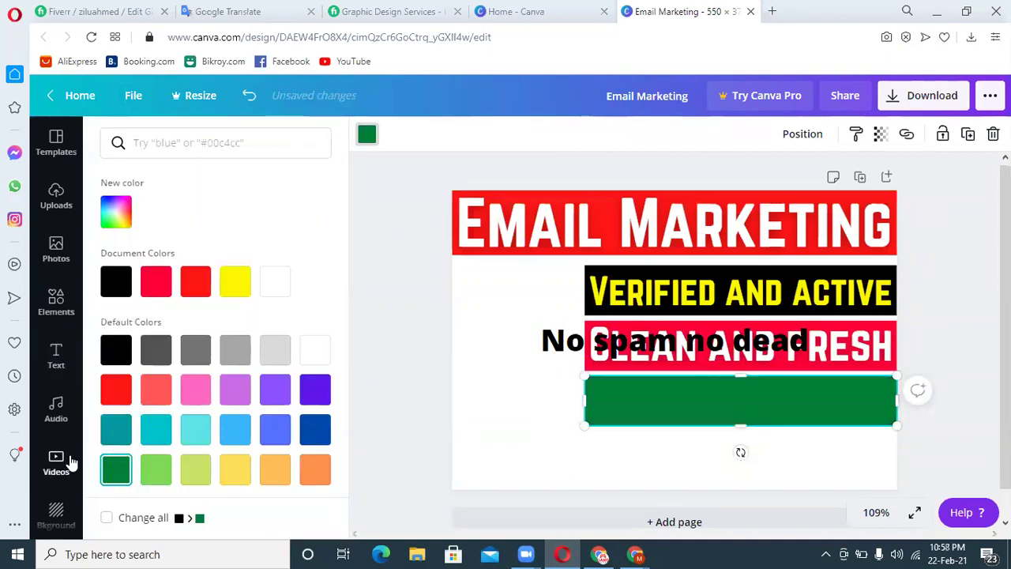
click(119, 213)
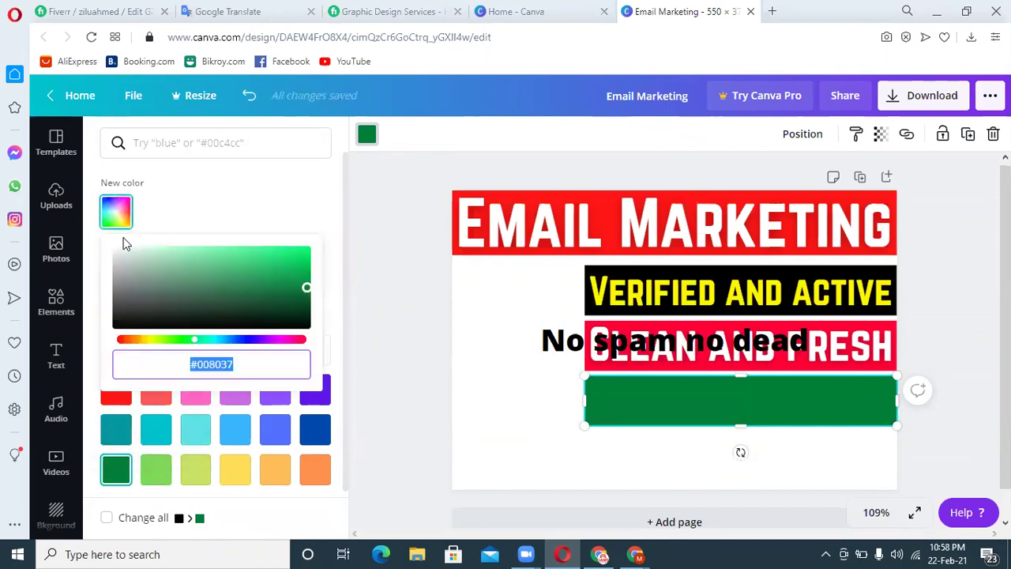
click(214, 340)
drag(268, 293, 323, 251)
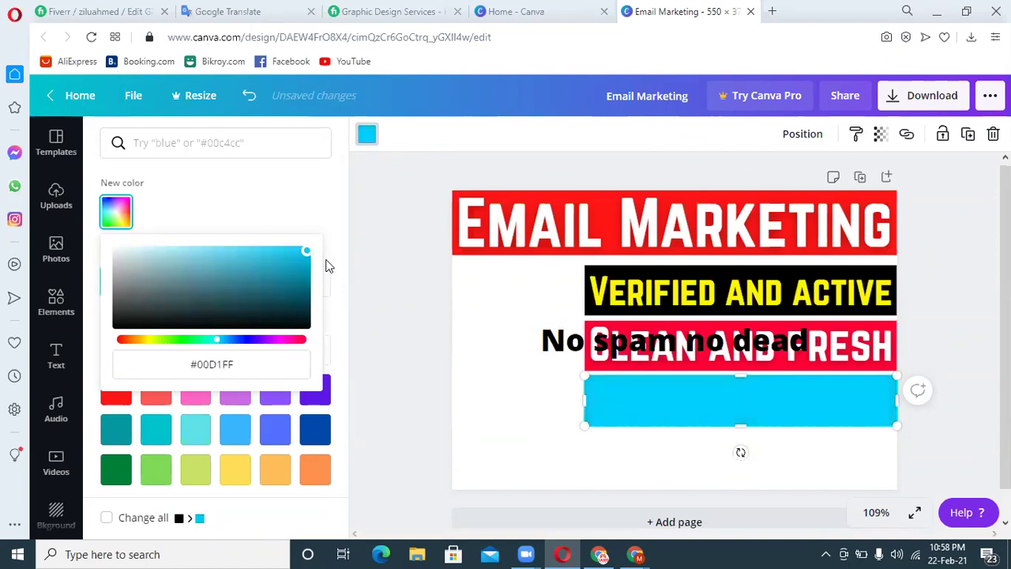
click(486, 363)
Step: Move the "No spam no dead" heading onto the blue strip and change its font to Norwester
drag(598, 340, 671, 400)
click(409, 139)
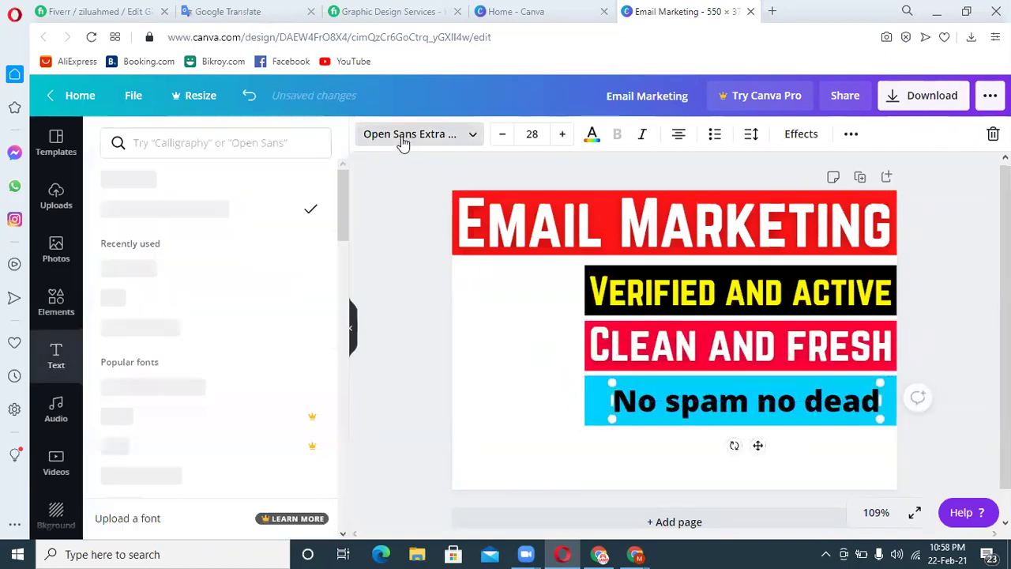
click(149, 179)
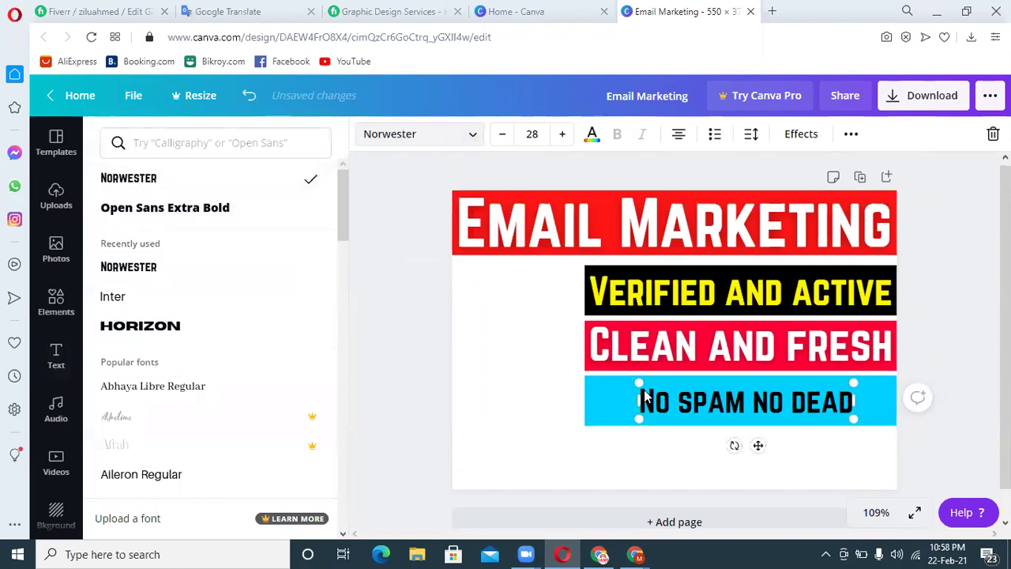
Step: Enlarge the "No spam no dead" heading to font size 39.7 so it fills the blue strip's width
drag(638, 382, 588, 372)
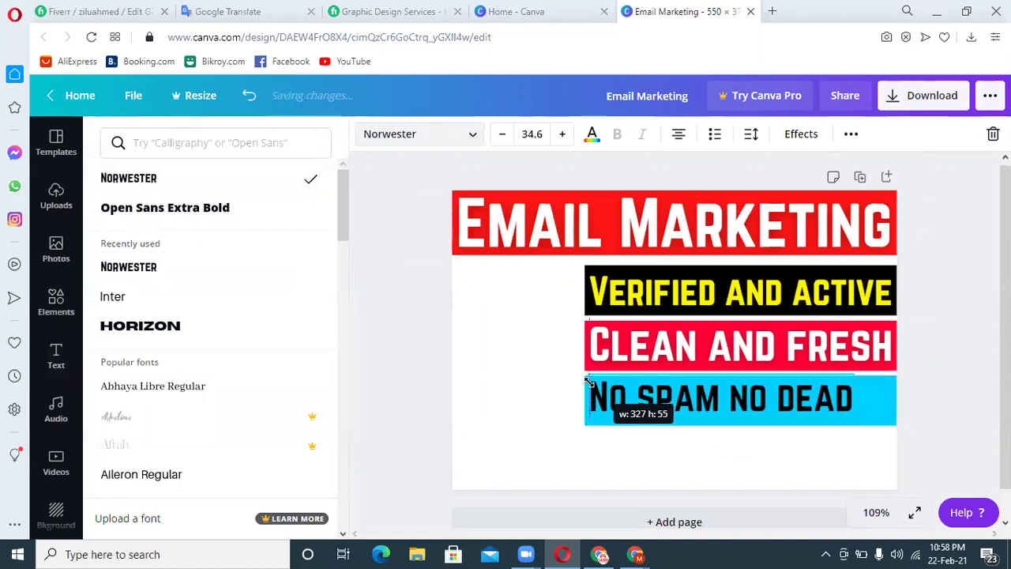
drag(853, 419, 898, 427)
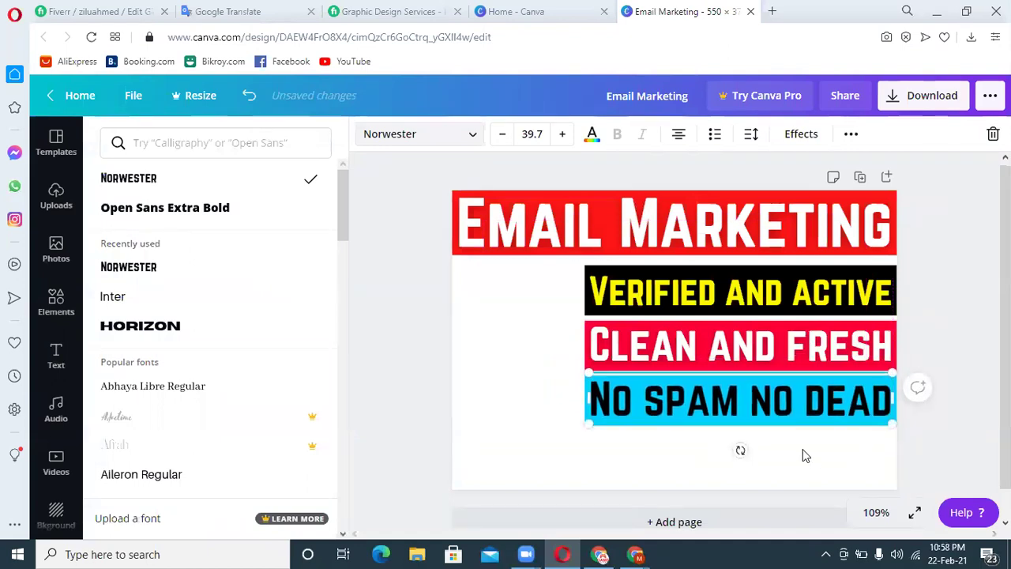
click(597, 448)
click(654, 442)
click(689, 414)
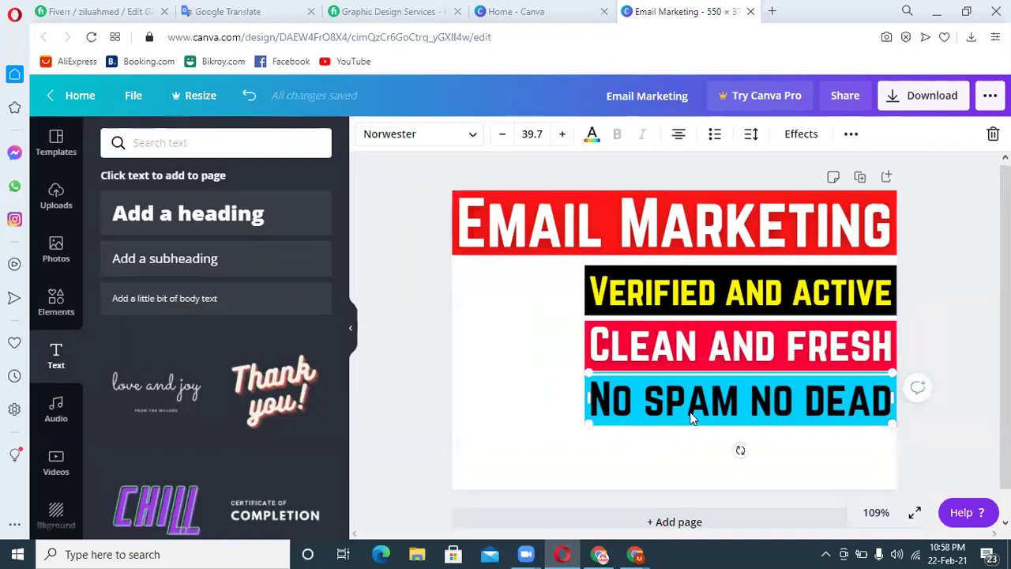
Step: Apply the Lift text effect to the "No spam no dead" heading
click(797, 133)
click(285, 201)
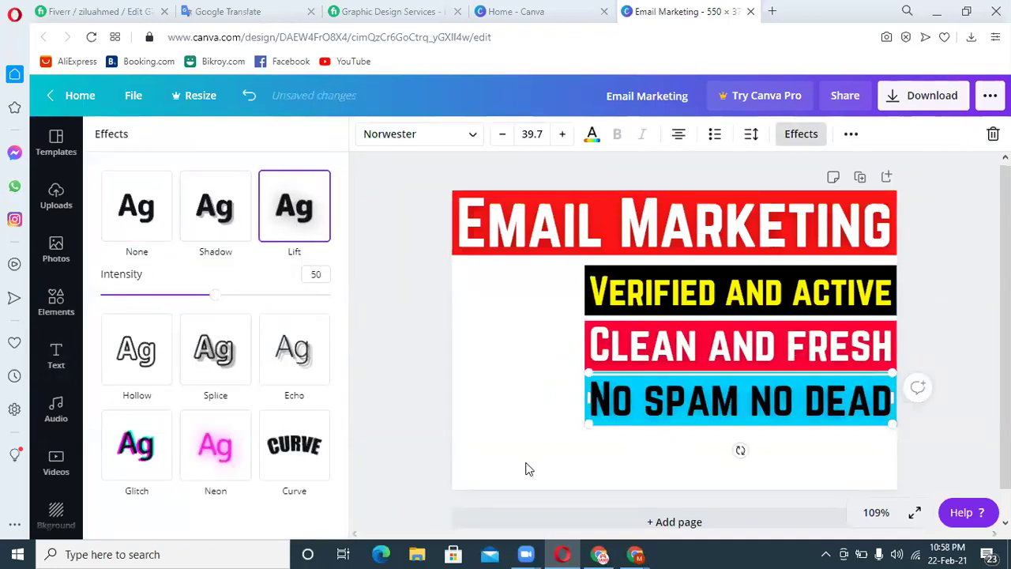
click(574, 450)
Step: Place a copy of the black strip beneath the "No spam no dead" strip and fill it with yellow #fff500
key(ctrl+v)
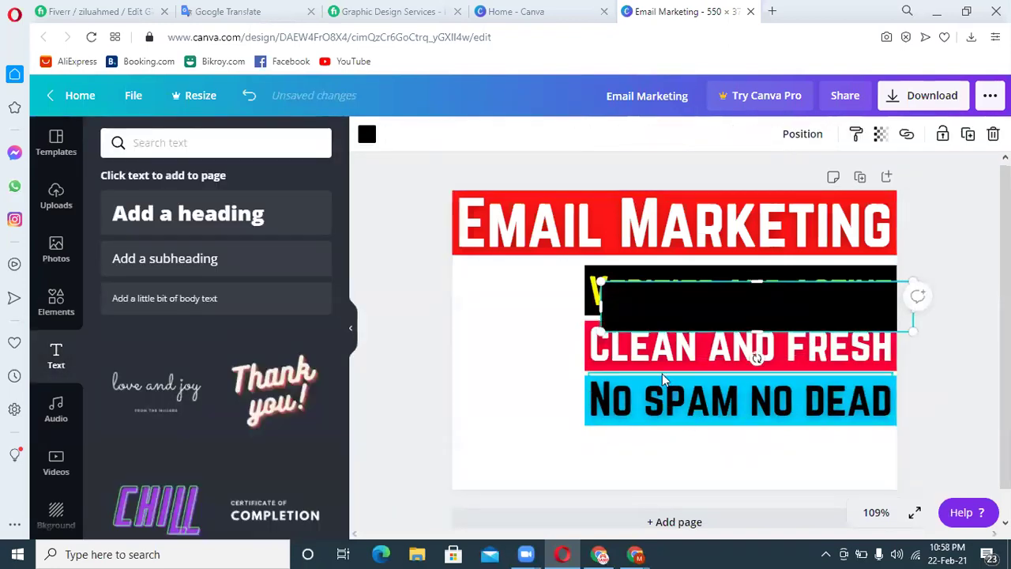
drag(672, 305, 662, 456)
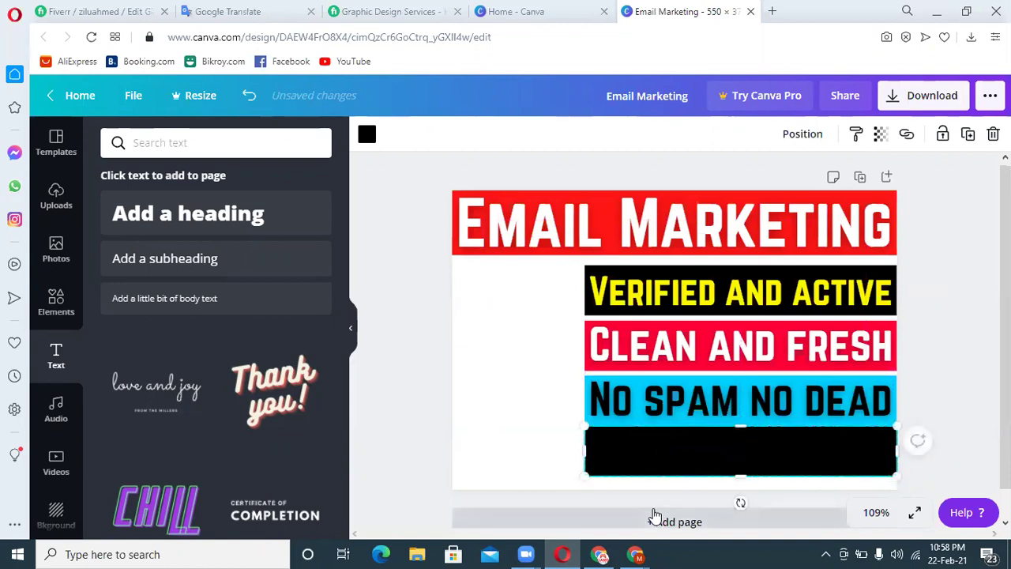
key(Down)
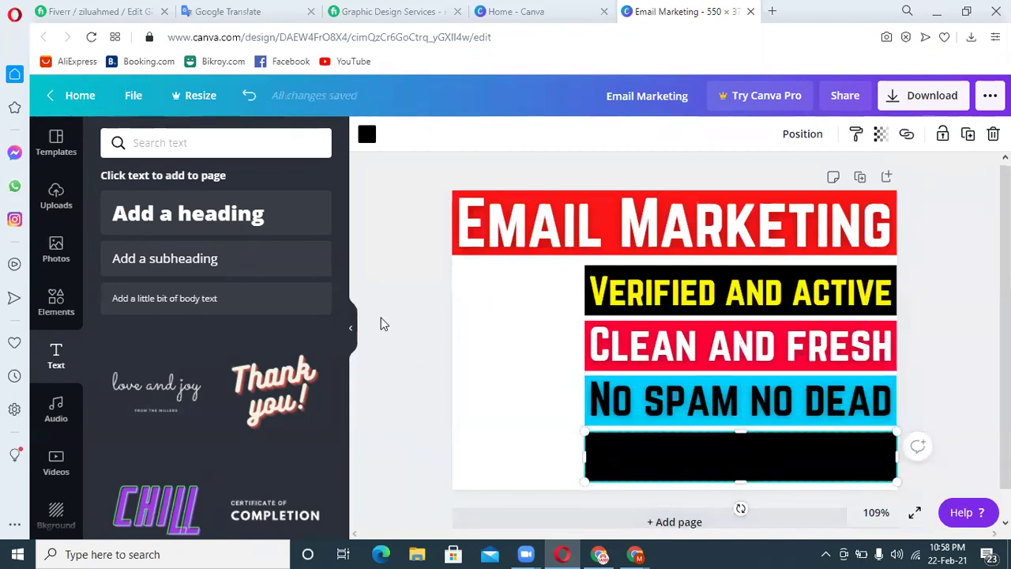
click(366, 134)
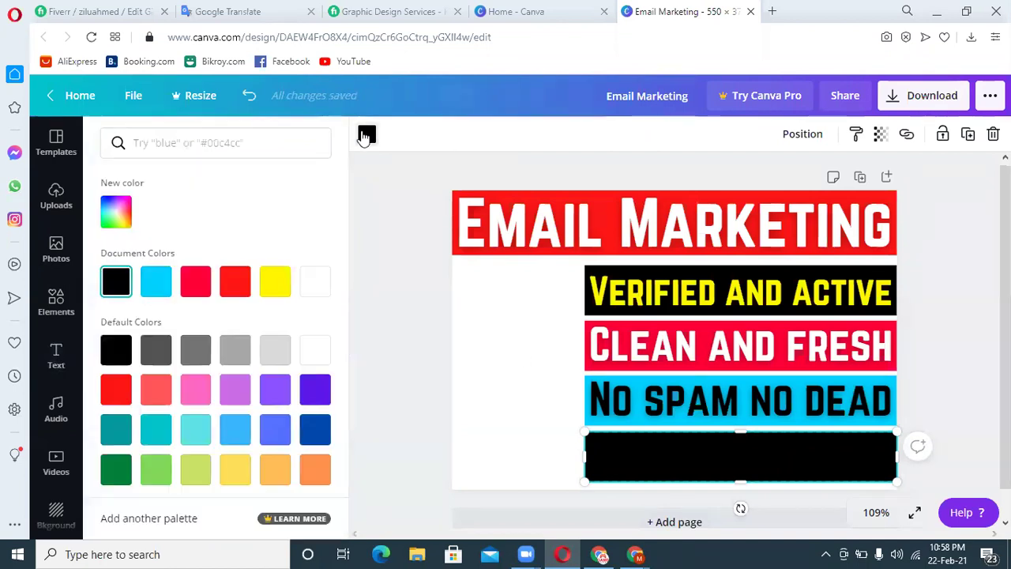
click(284, 285)
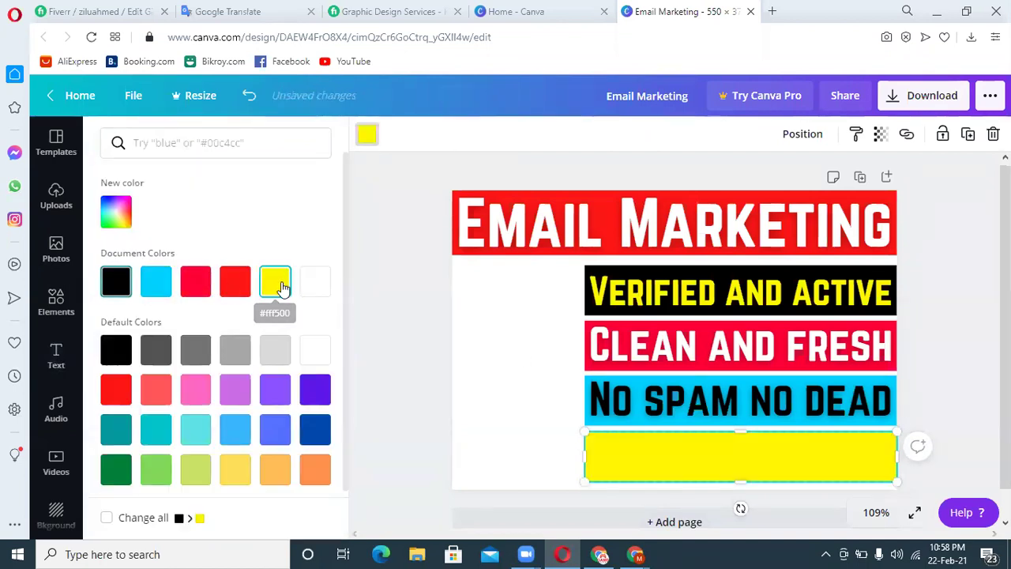
click(491, 391)
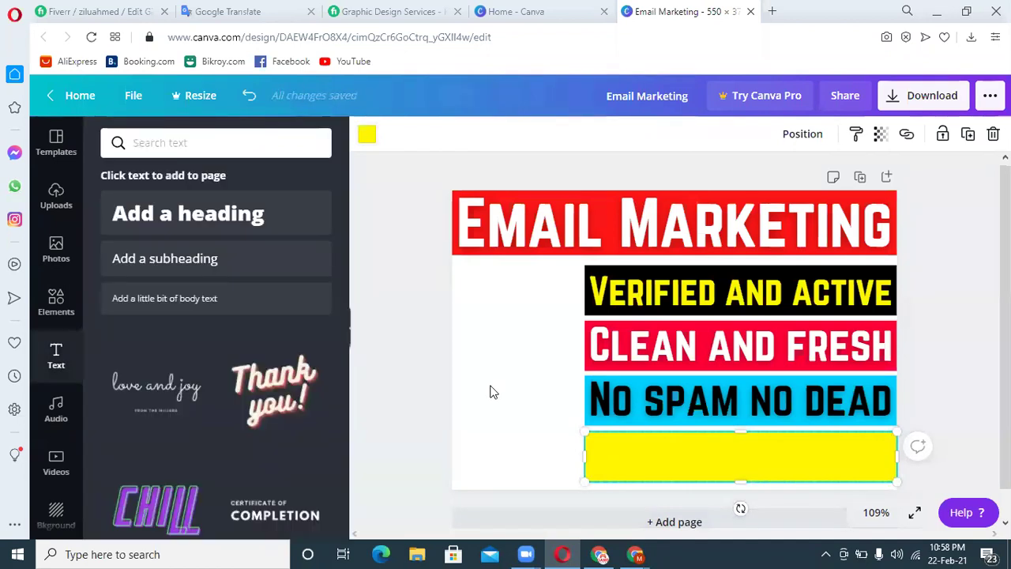
Step: Add a heading reading "No Duplacate" and move it onto the yellow strip
click(157, 224)
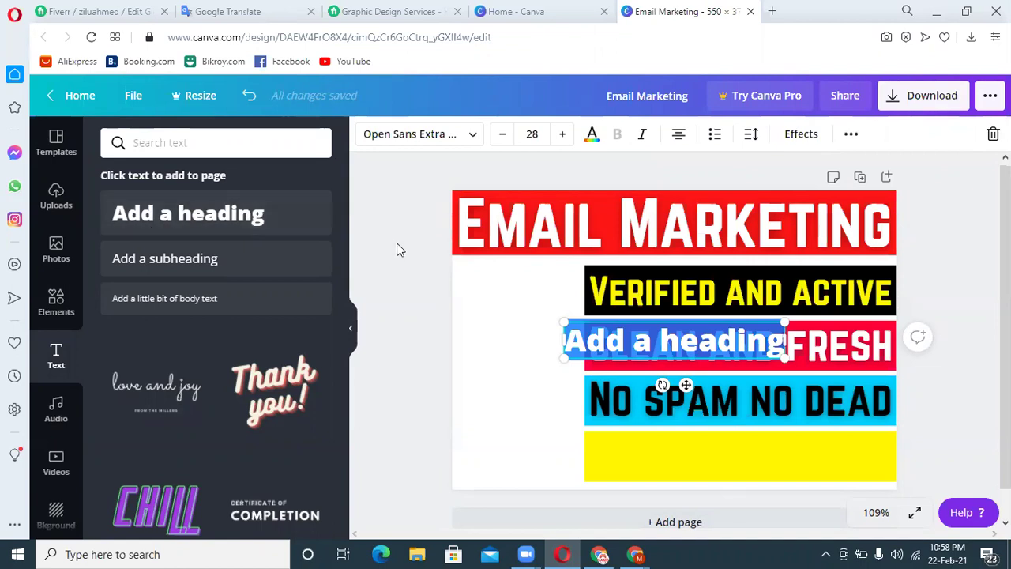
text(No)
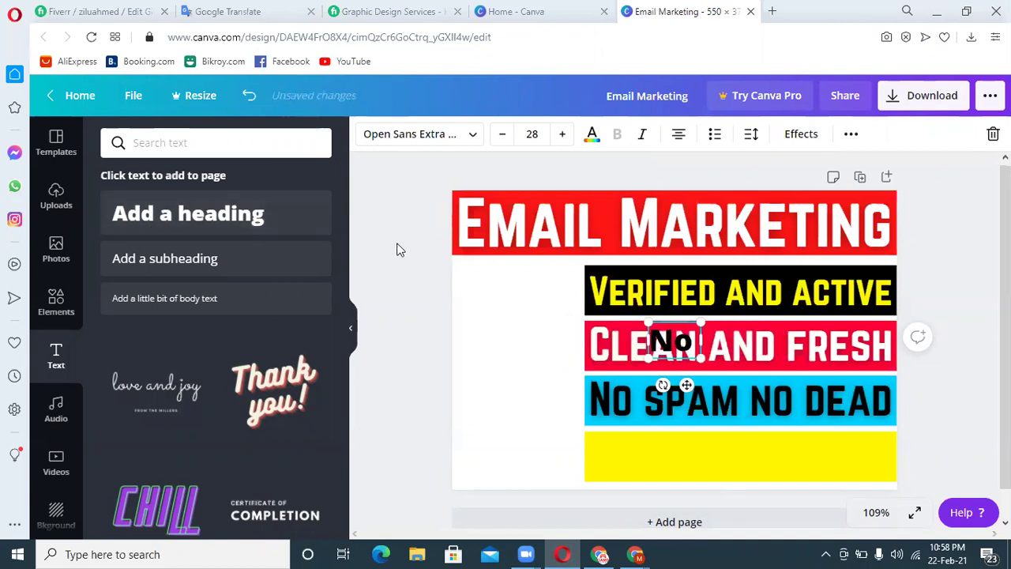
text( Du)
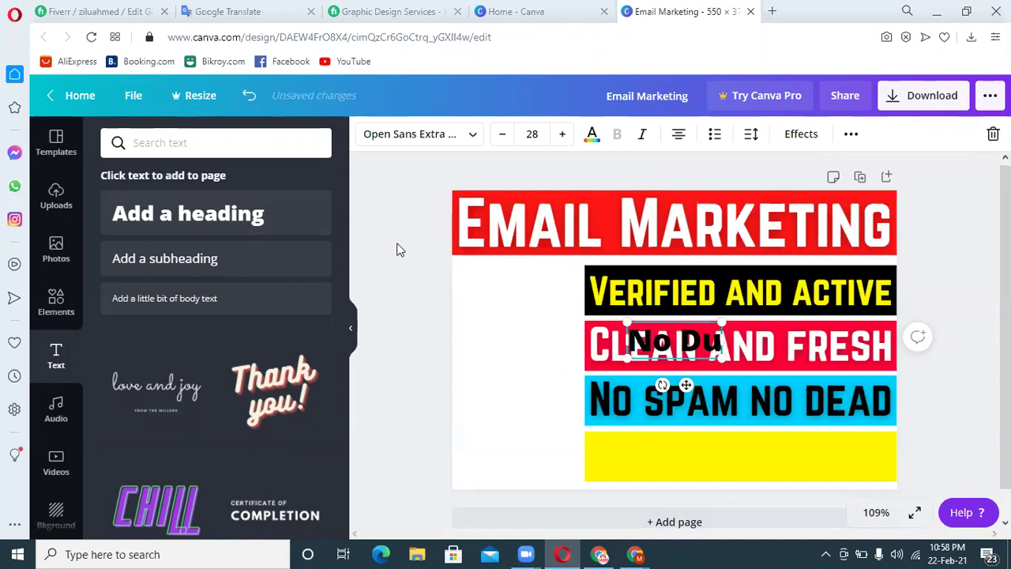
text(placate)
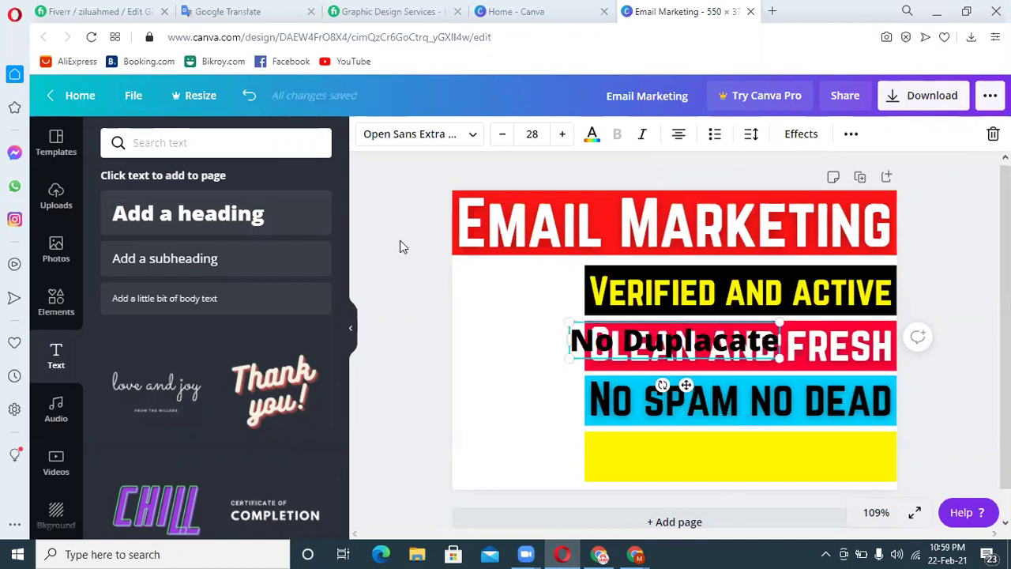
click(521, 311)
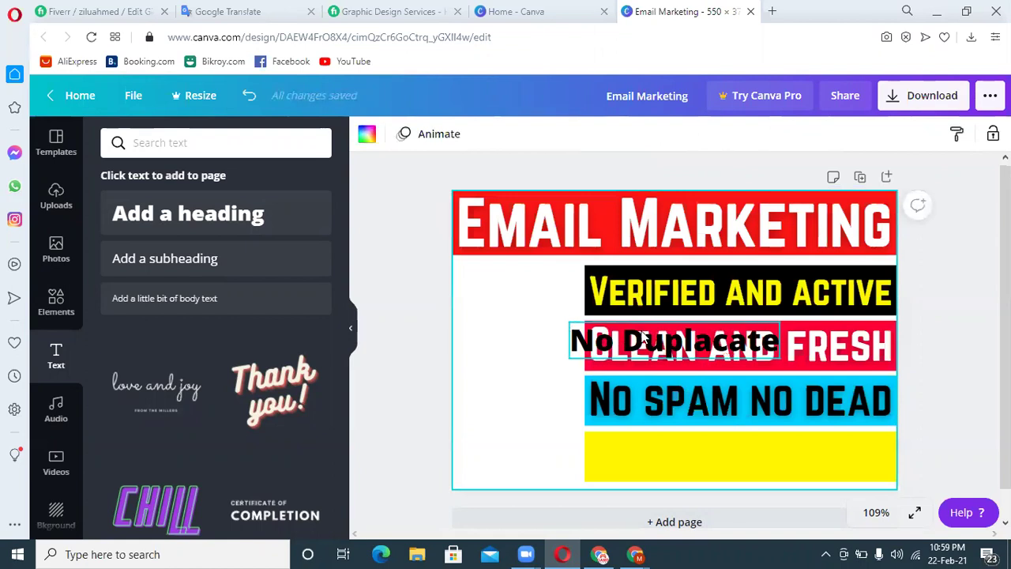
drag(645, 333, 718, 443)
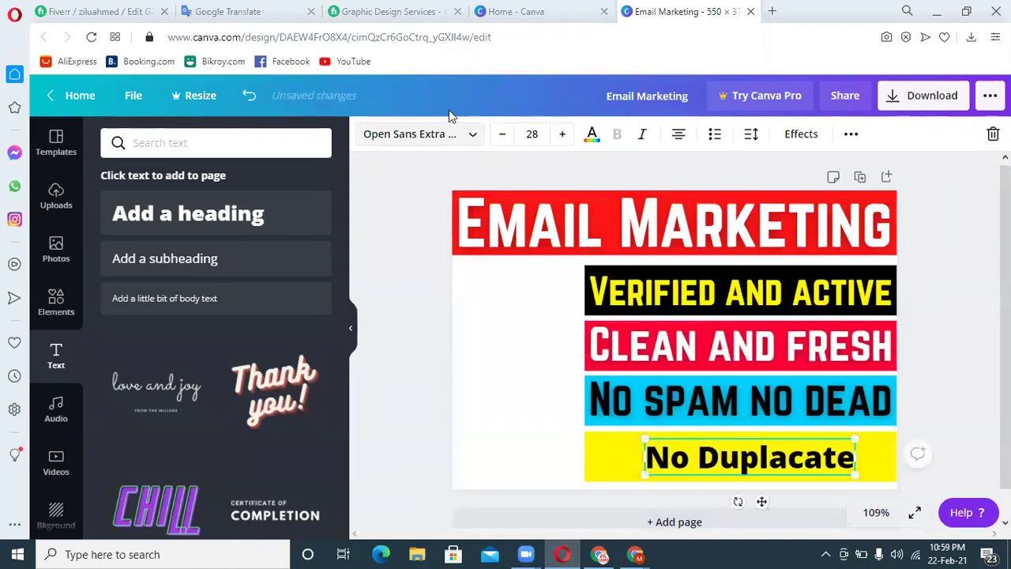
Step: Change the "No Duplacate" heading's font to Norwester and enlarge it to size 48.4 so it spans the yellow strip
click(434, 140)
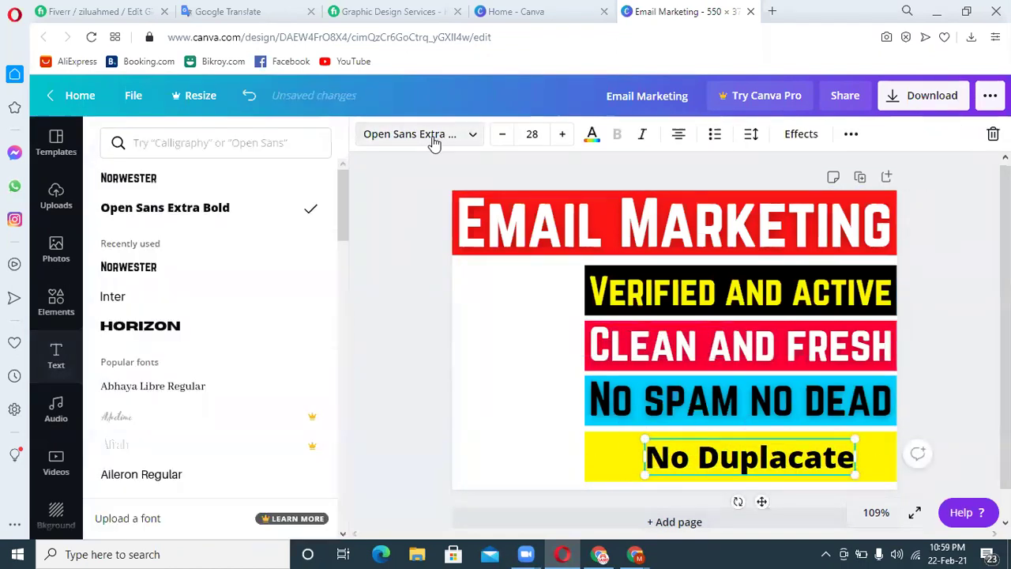
click(173, 178)
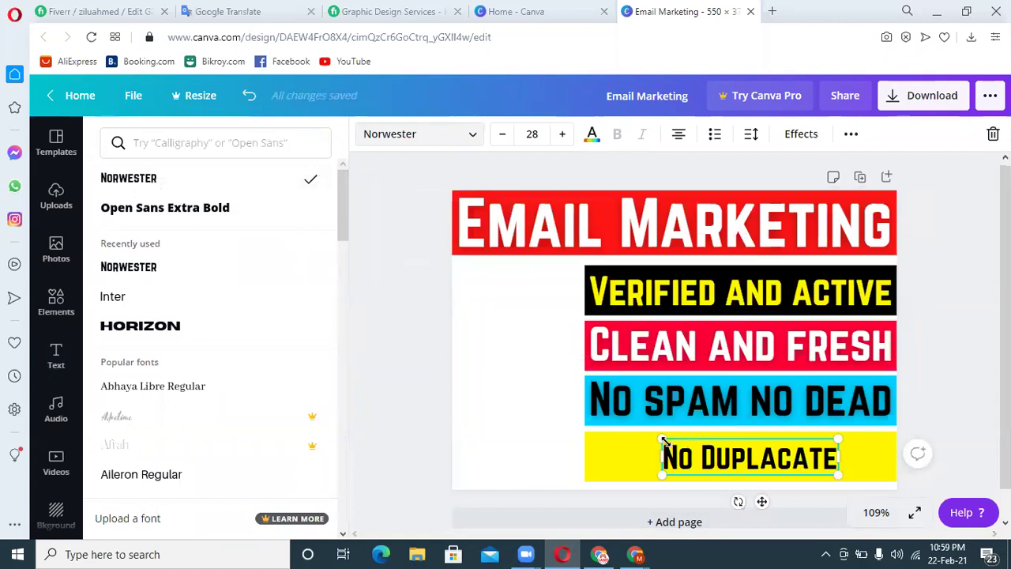
drag(660, 437, 586, 425)
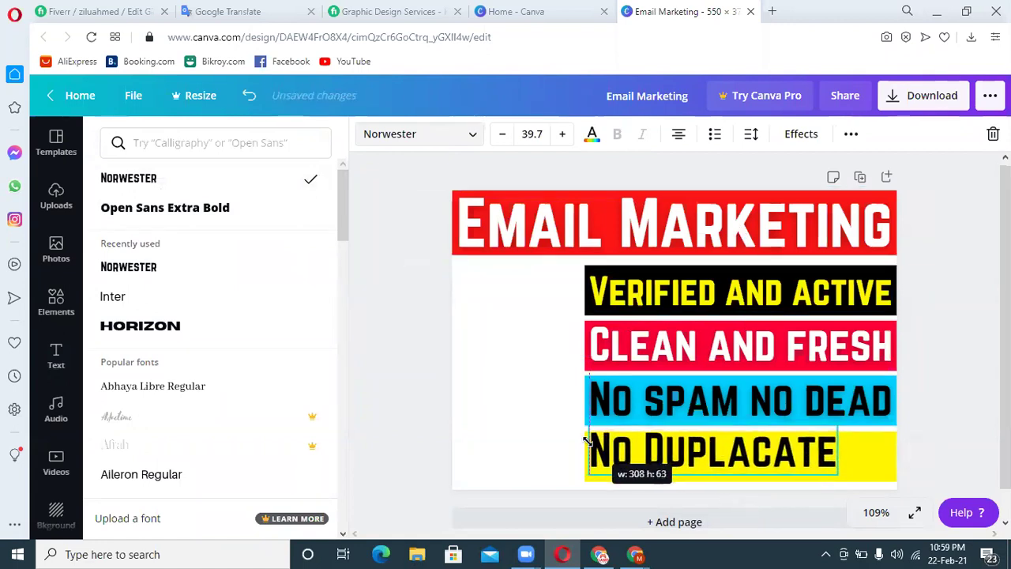
drag(883, 474, 893, 476)
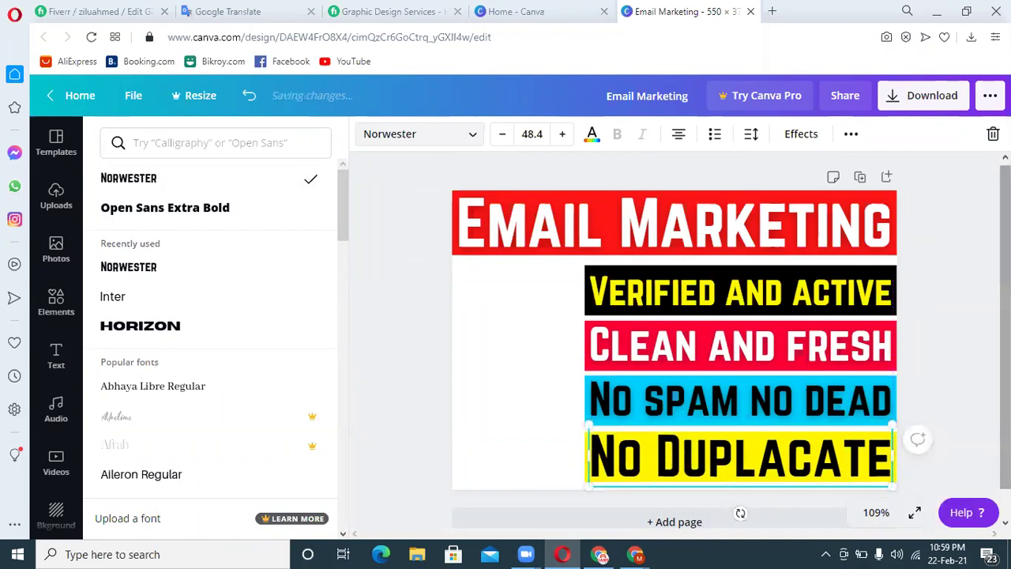
key(Down)
key(Up)
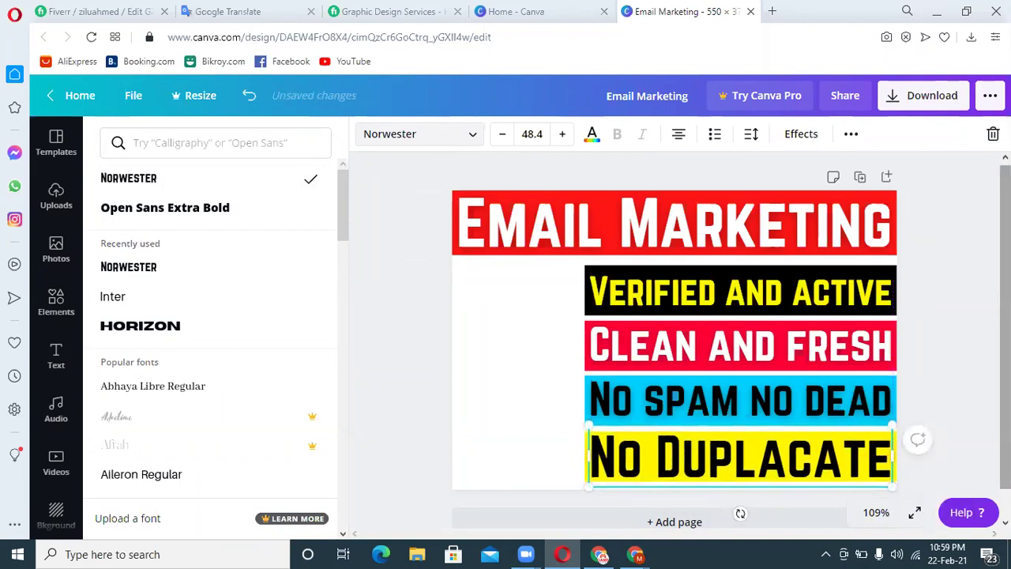
click(510, 363)
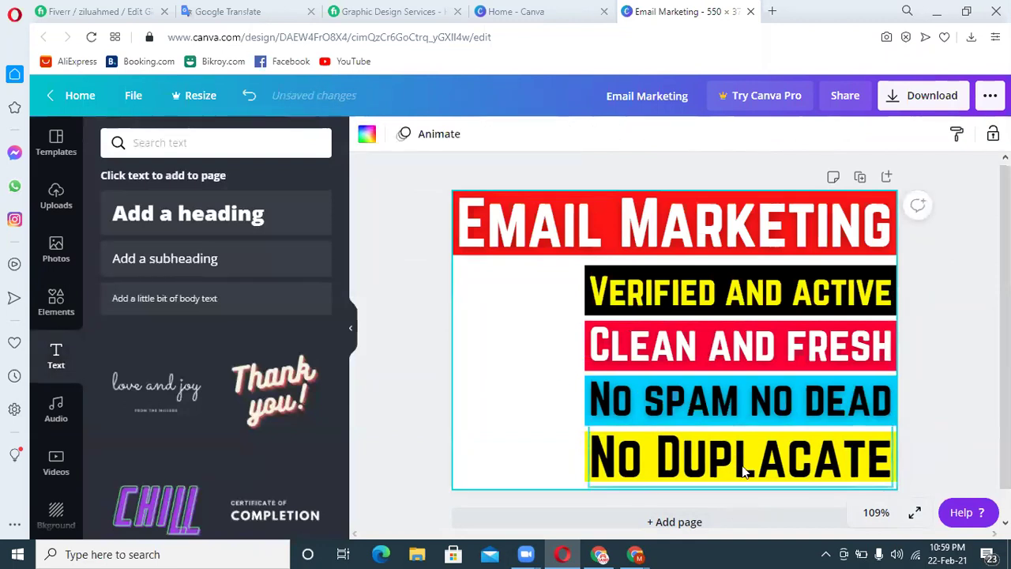
Step: Apply the Lift text effect to the "No Duplacate" heading
click(743, 466)
click(801, 133)
click(316, 203)
click(508, 335)
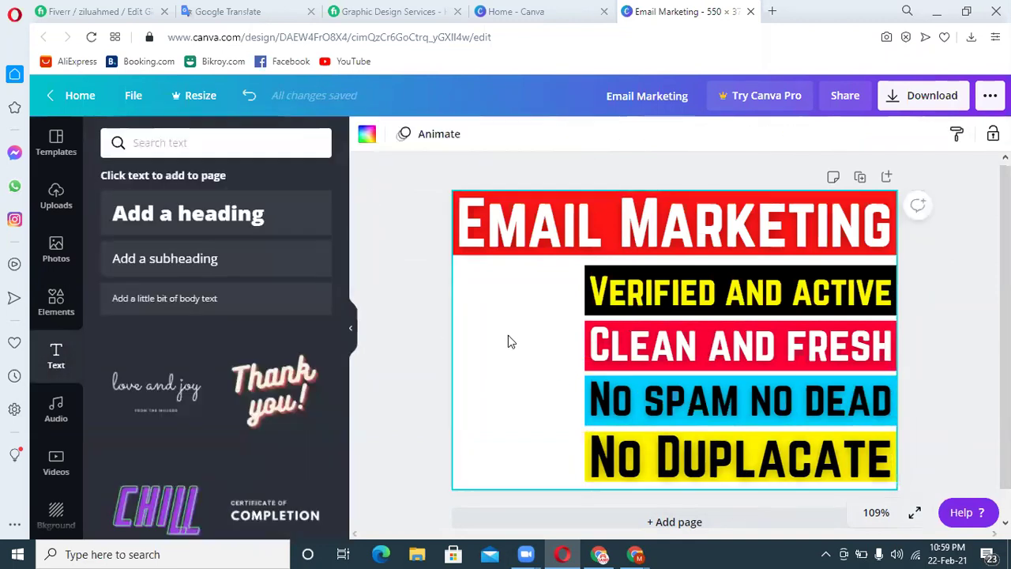
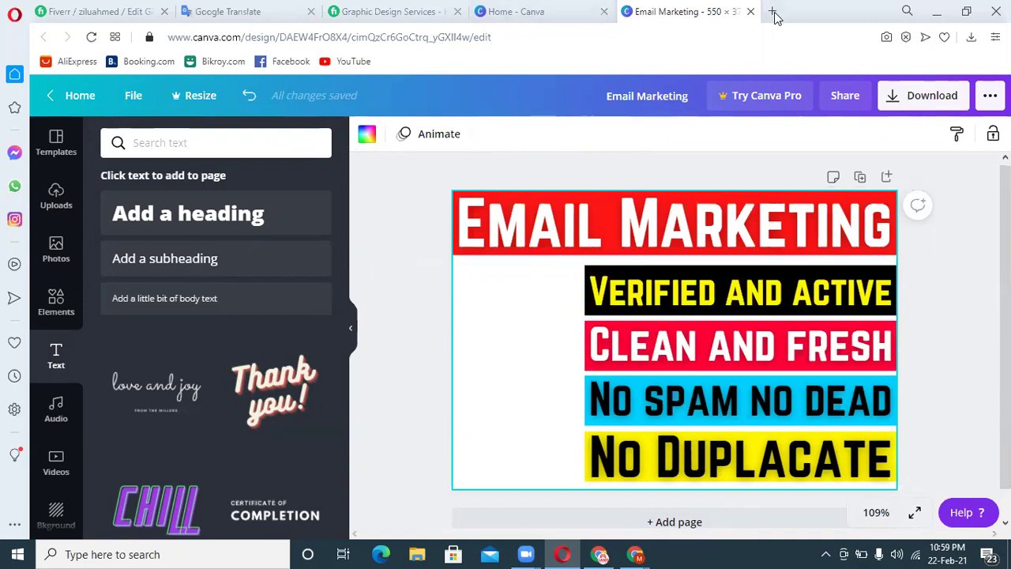
Step: Switch to Chrome and search Google Images for "email marketing png" in a new tab
click(600, 554)
key(ctrl+t)
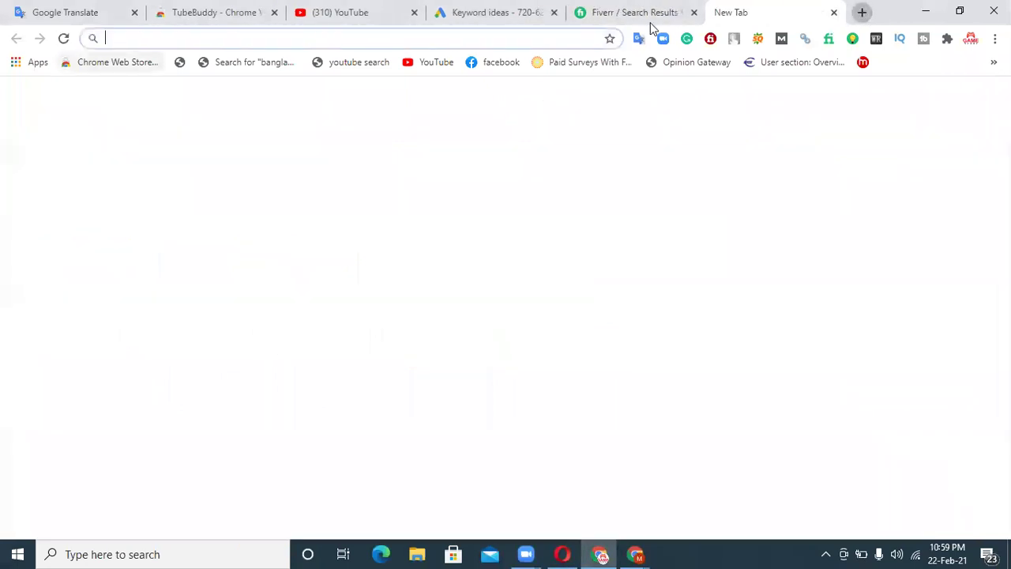
text(goo)
key(Return)
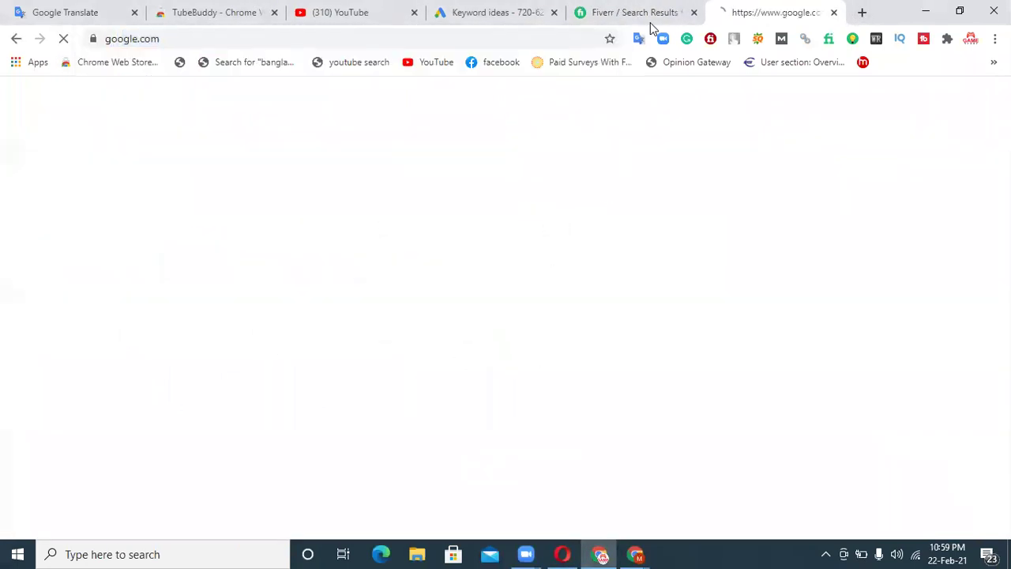
text(em)
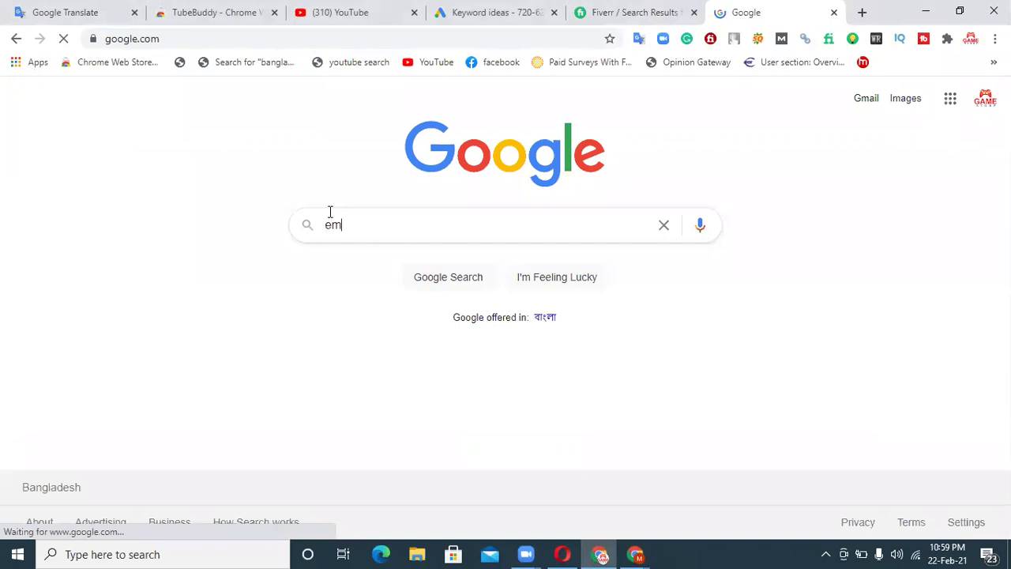
text(ail marketing)
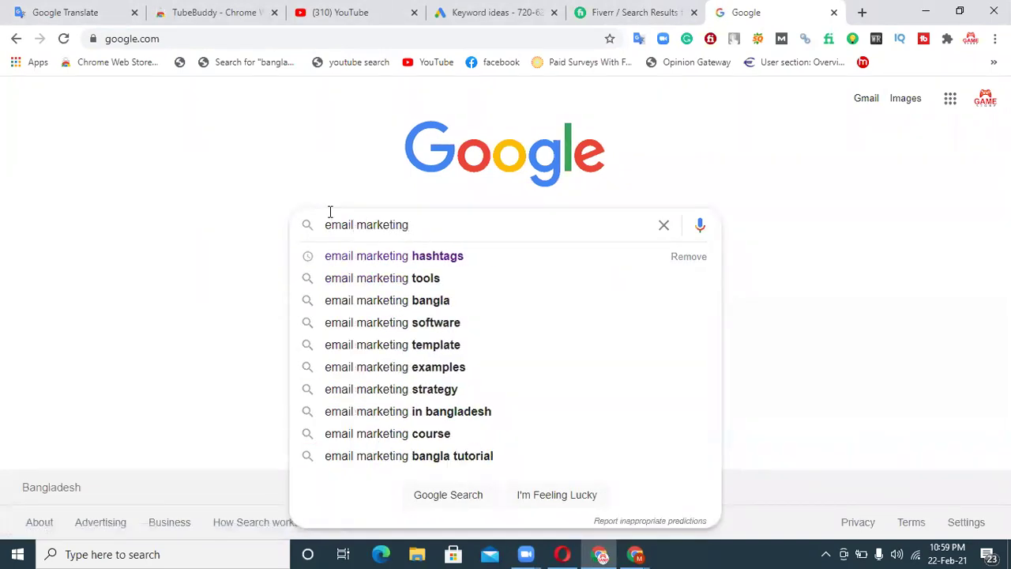
text( png)
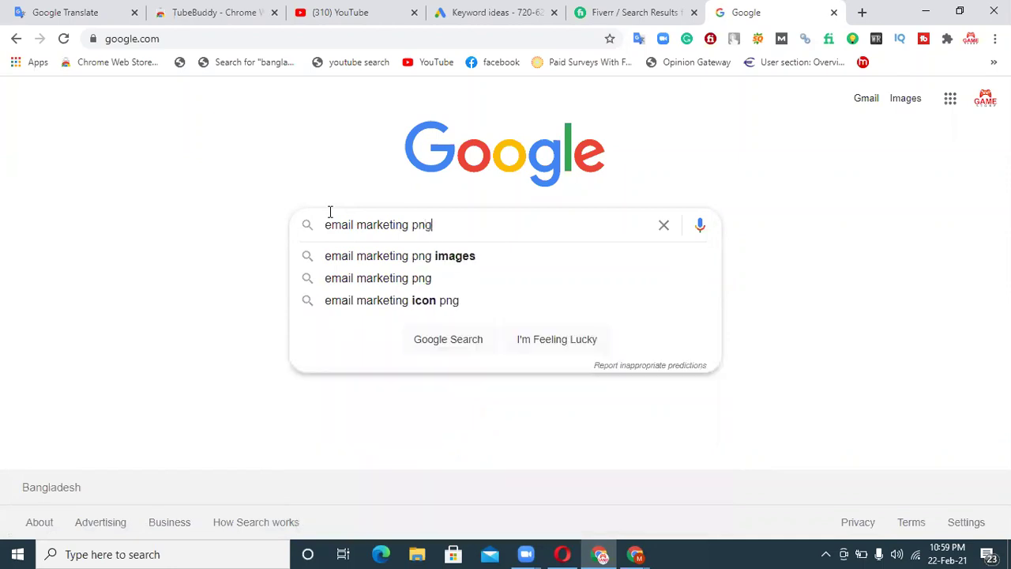
key(Return)
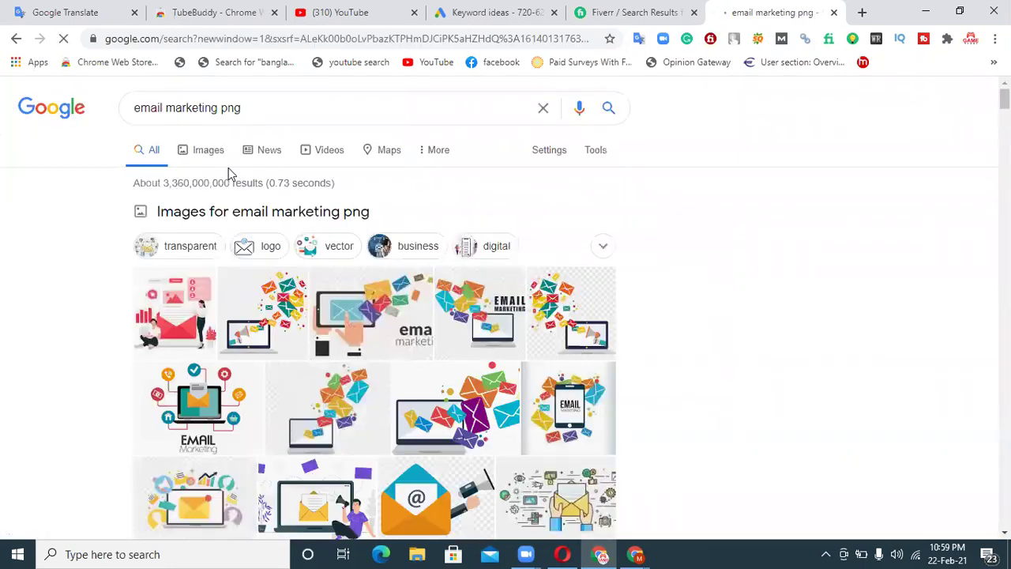
click(210, 152)
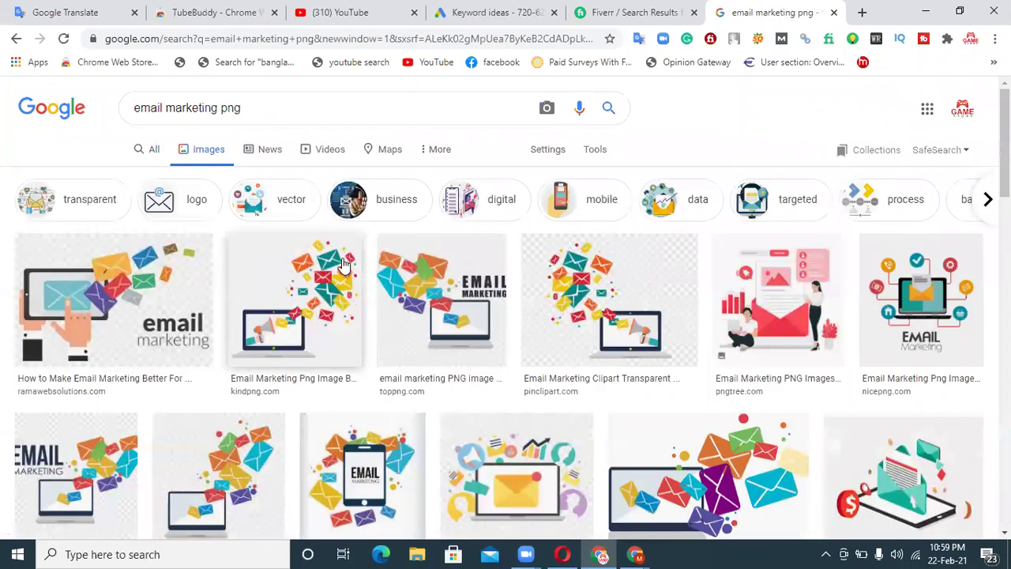
Step: Browse the image results for a yellow envelope on a tablet illustration and preview the related Unikal version of it
scroll(506, 315, down, 5)
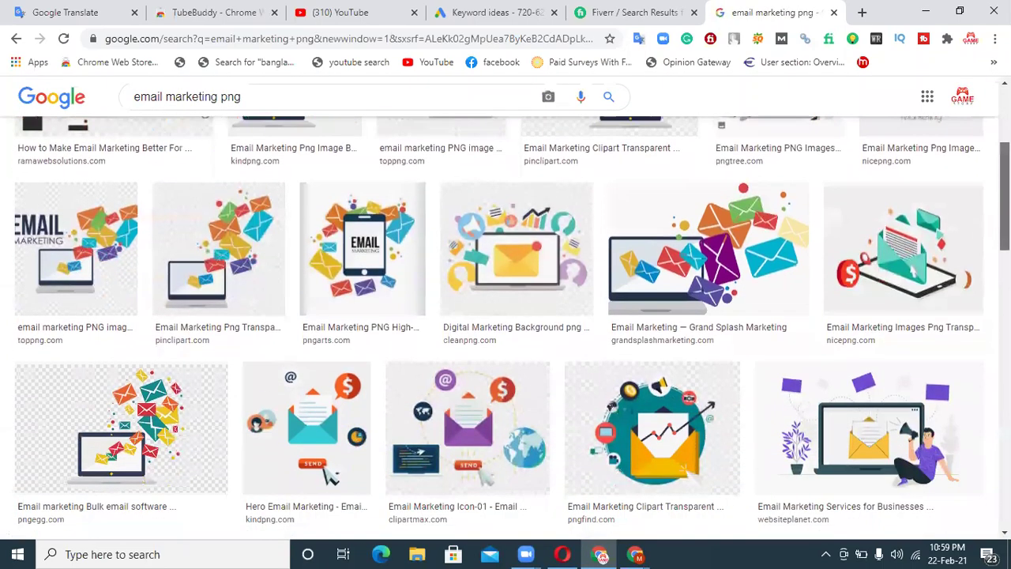
scroll(506, 316, down, 4)
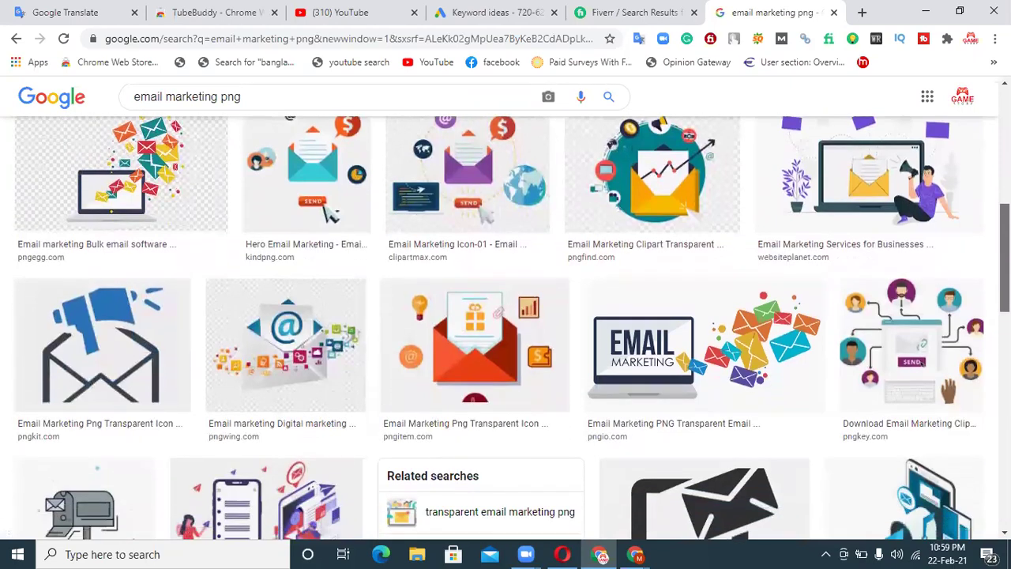
scroll(505, 316, down, 6)
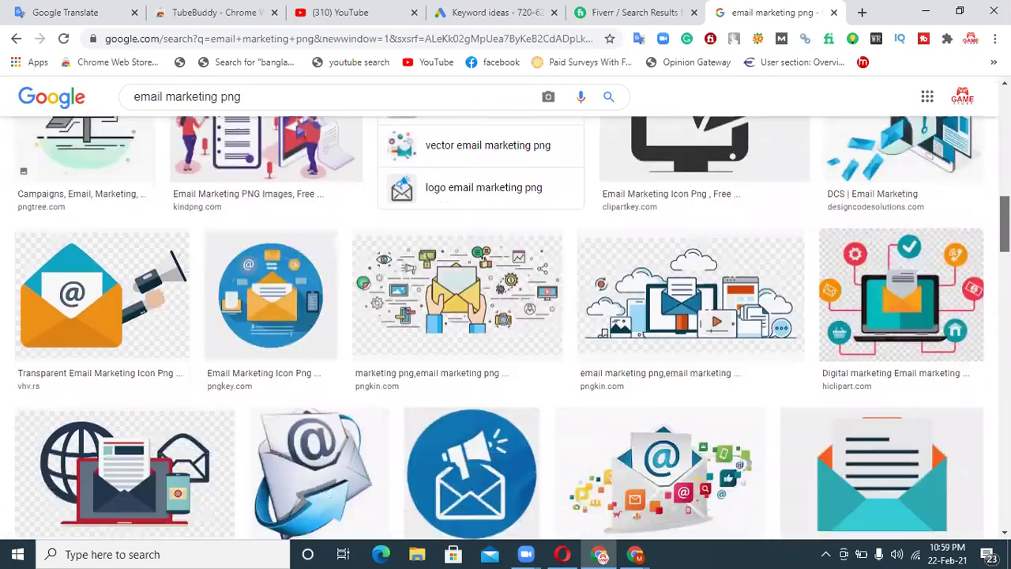
scroll(412, 368, down, 1)
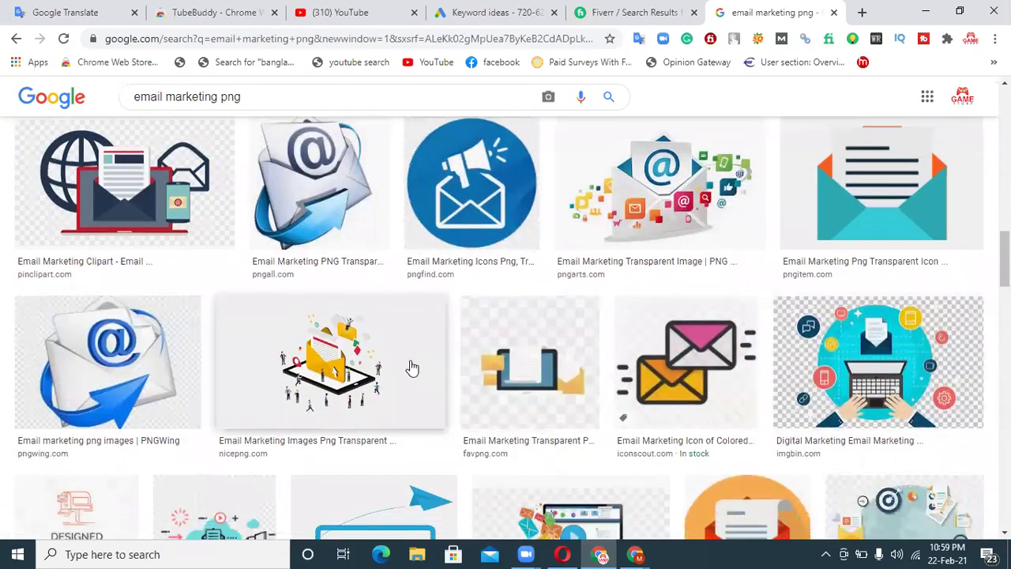
click(360, 357)
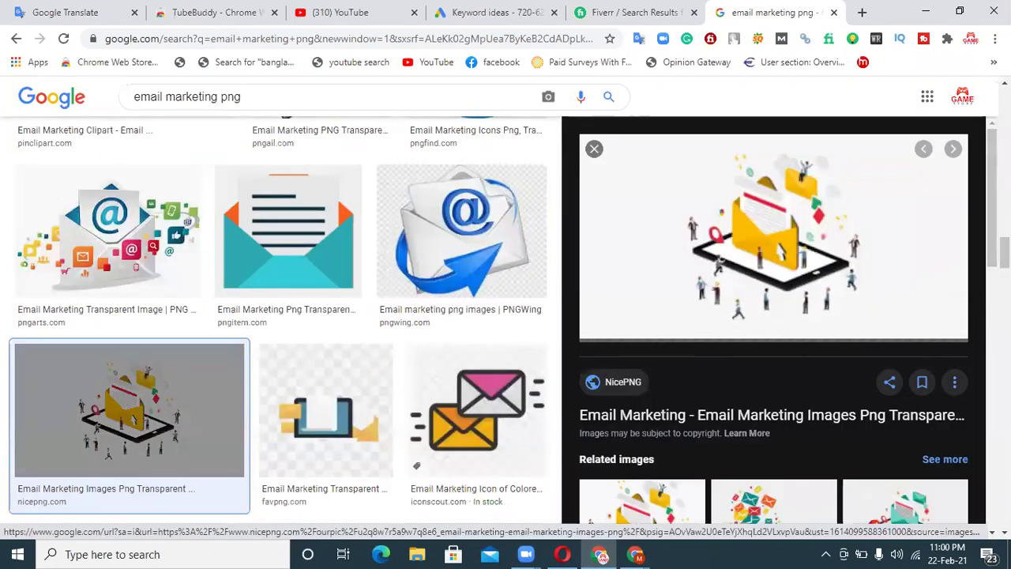
scroll(782, 251, down, 3)
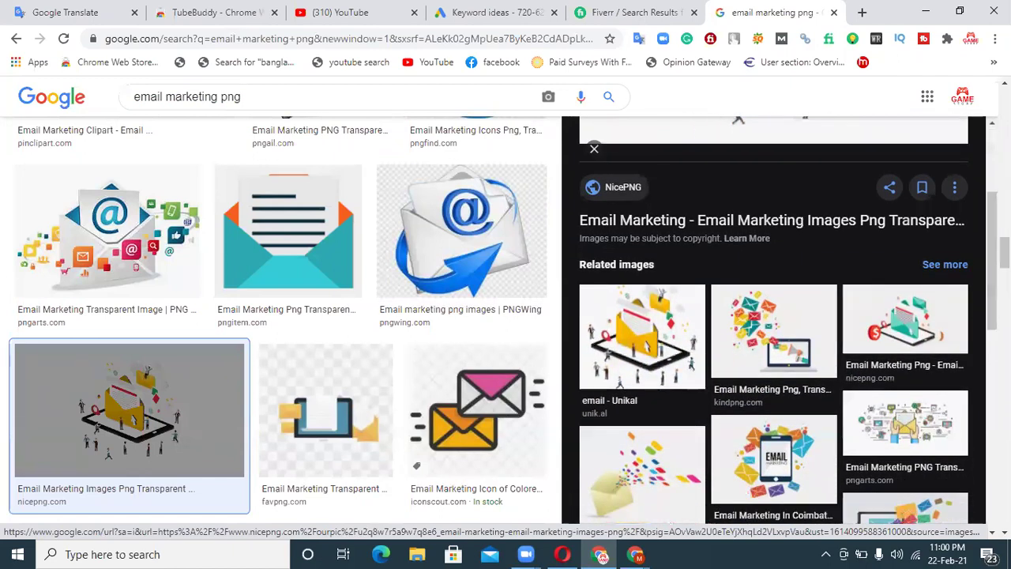
click(644, 332)
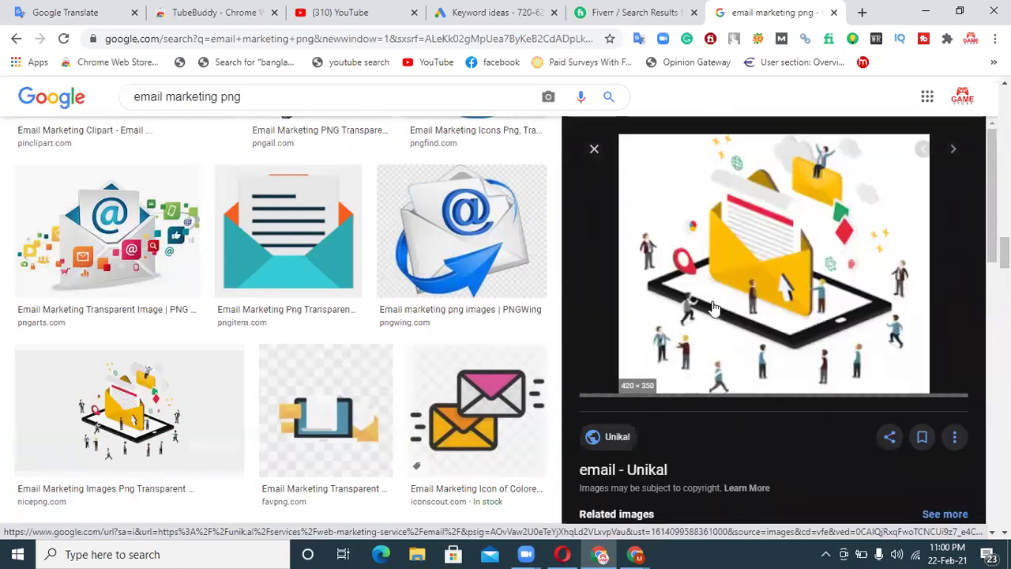
Step: Open the previewed Unikal yellow envelope illustration on its own and save it to Downloads as email.png, closing its page
right_click(725, 268)
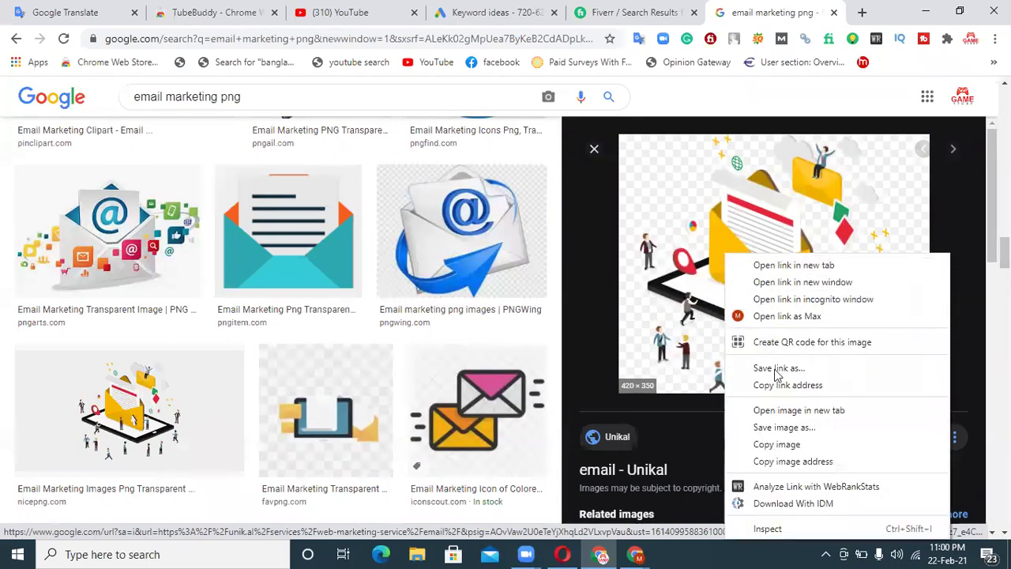
click(770, 408)
click(784, 10)
right_click(495, 230)
click(528, 260)
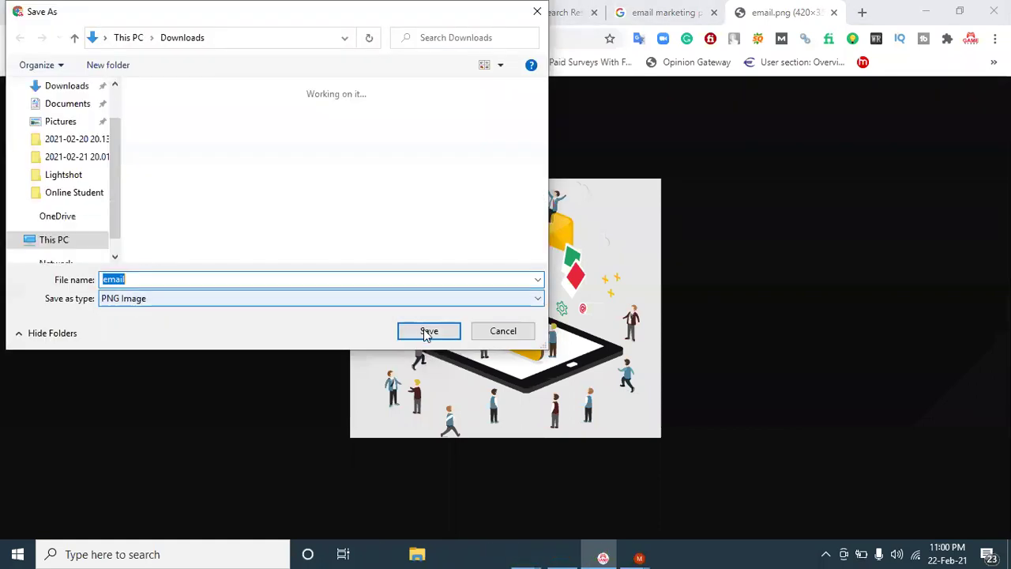
click(429, 330)
click(835, 13)
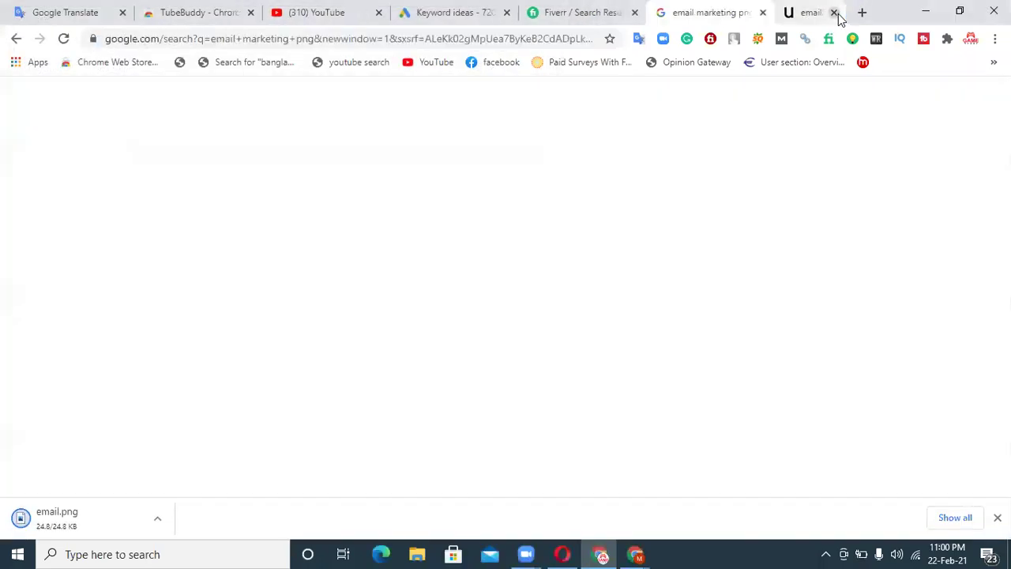
Step: Find DLPNG's green envelope on a tablet illustration among the related images and save it to Downloads as 6811201_preview.png
scroll(774, 308, down, 2)
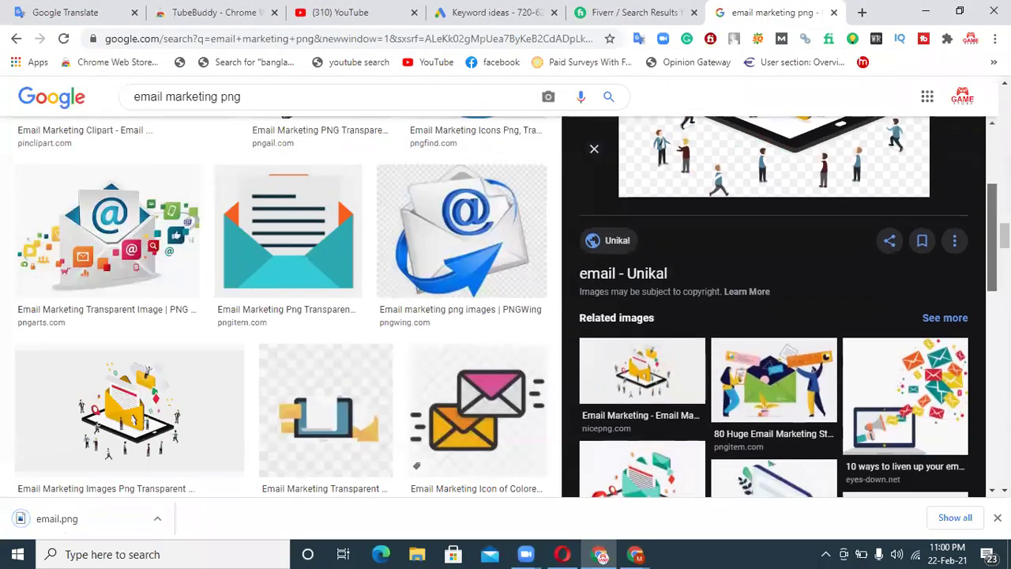
scroll(773, 316, down, 3)
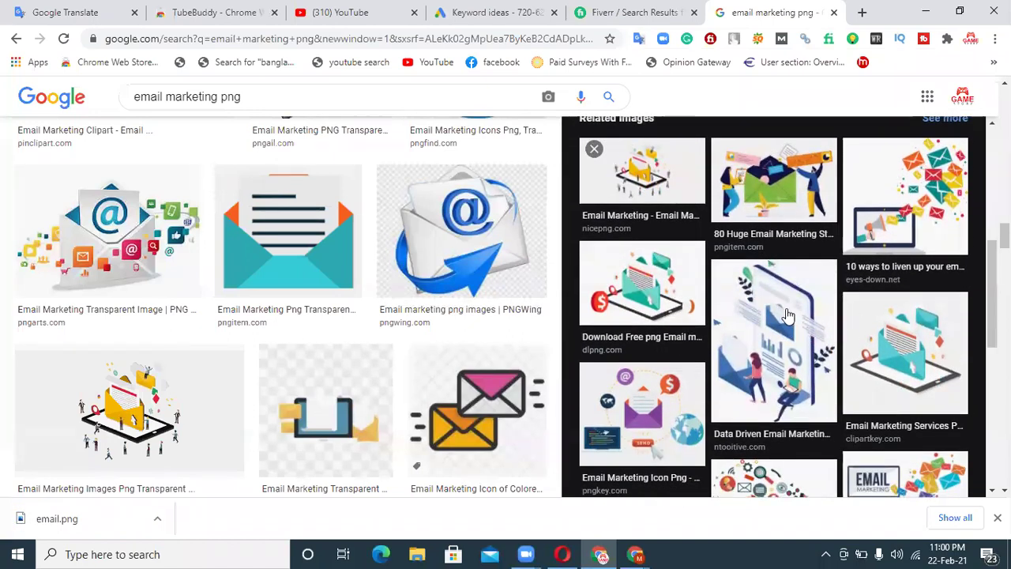
click(781, 312)
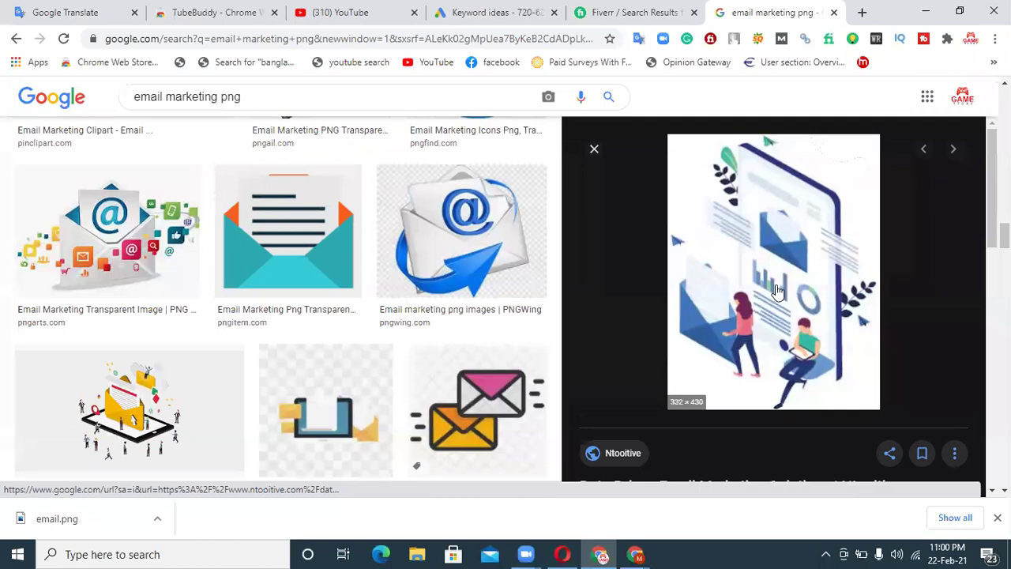
scroll(777, 291, down, 2)
scroll(774, 300, down, 2)
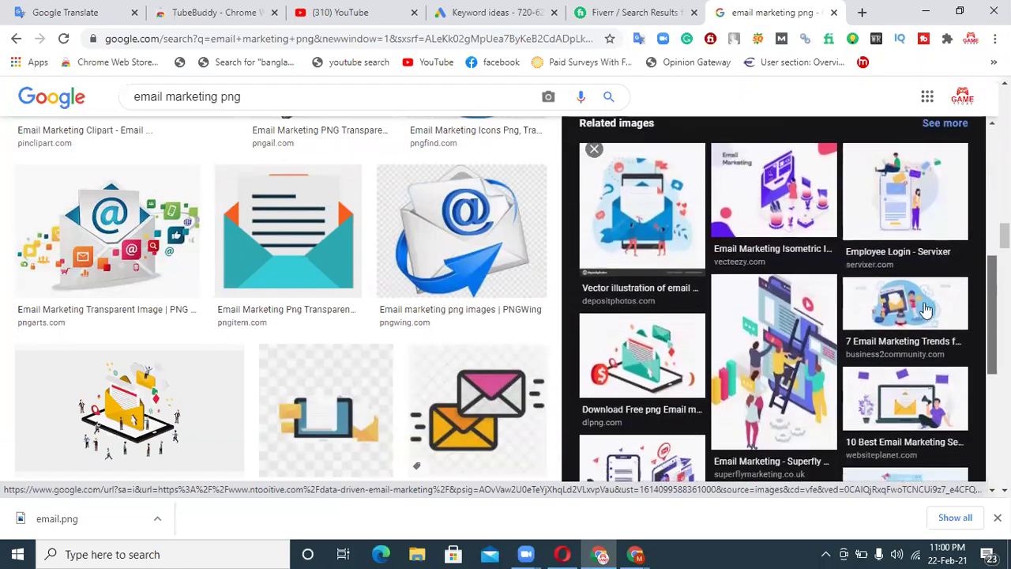
click(647, 351)
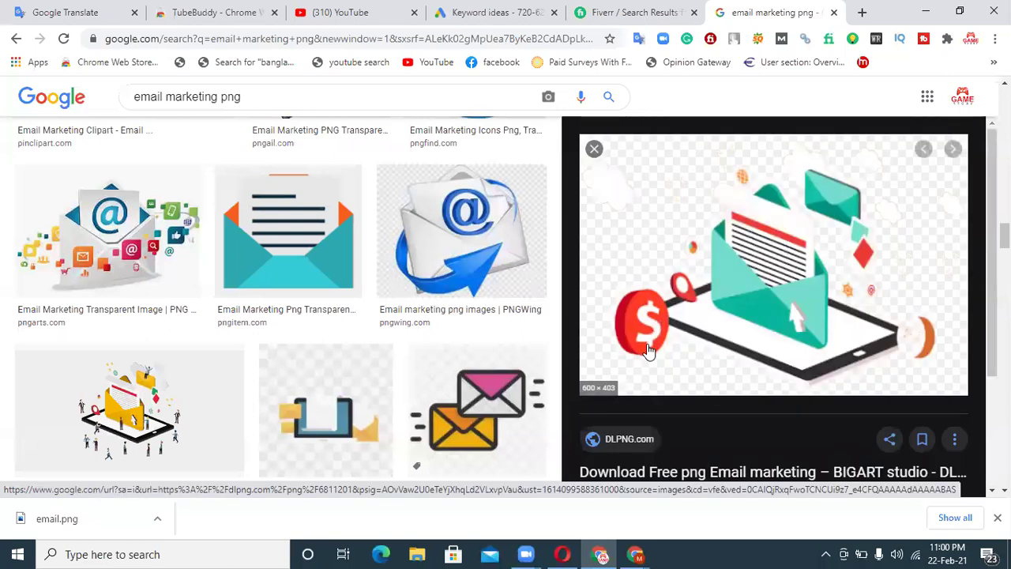
right_click(791, 287)
click(681, 410)
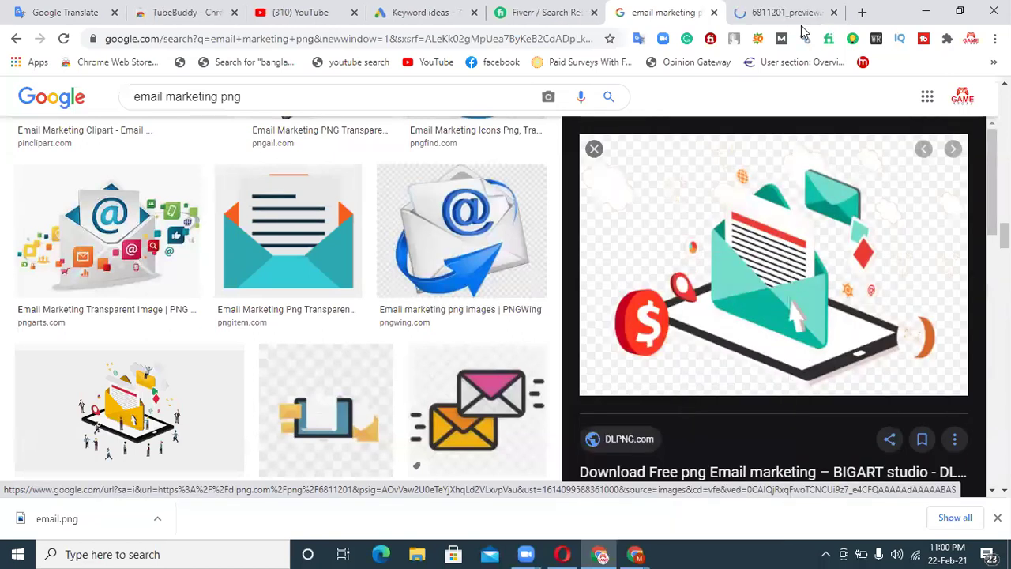
click(781, 12)
right_click(557, 249)
click(585, 278)
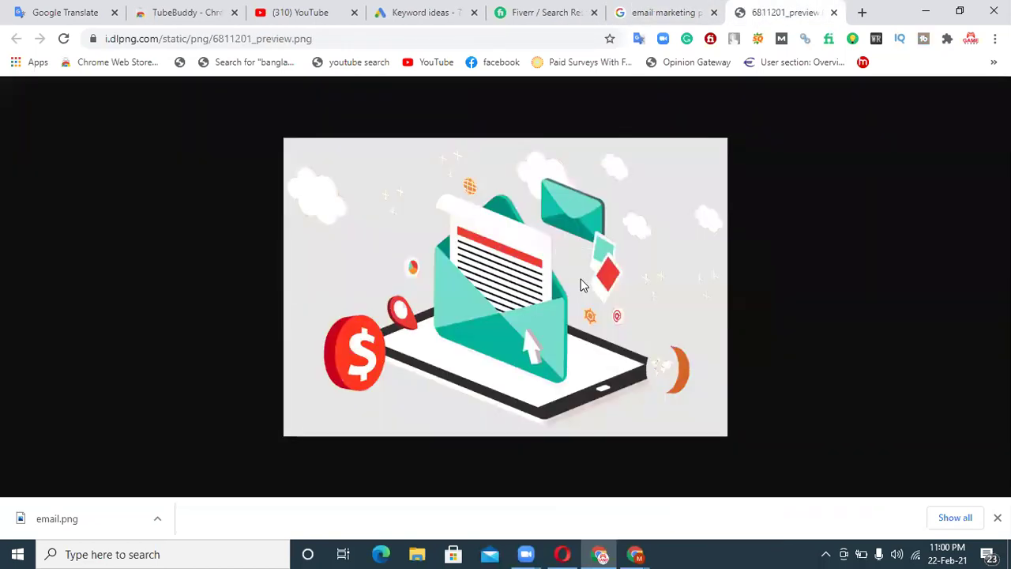
click(425, 329)
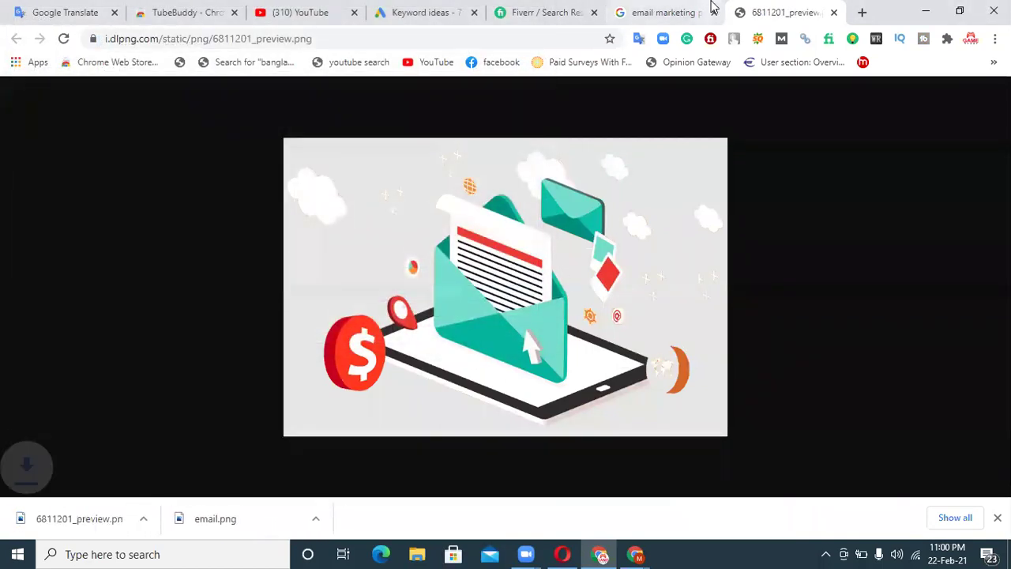
Step: Switch to the Canva design in Opera and upload the 6811201_preview and email images from Downloads
click(564, 554)
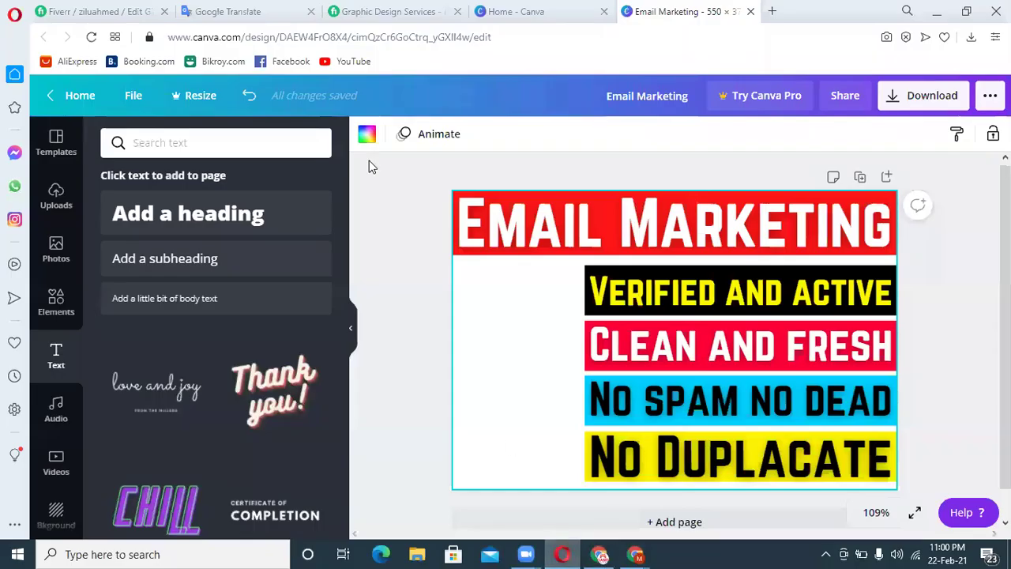
click(63, 202)
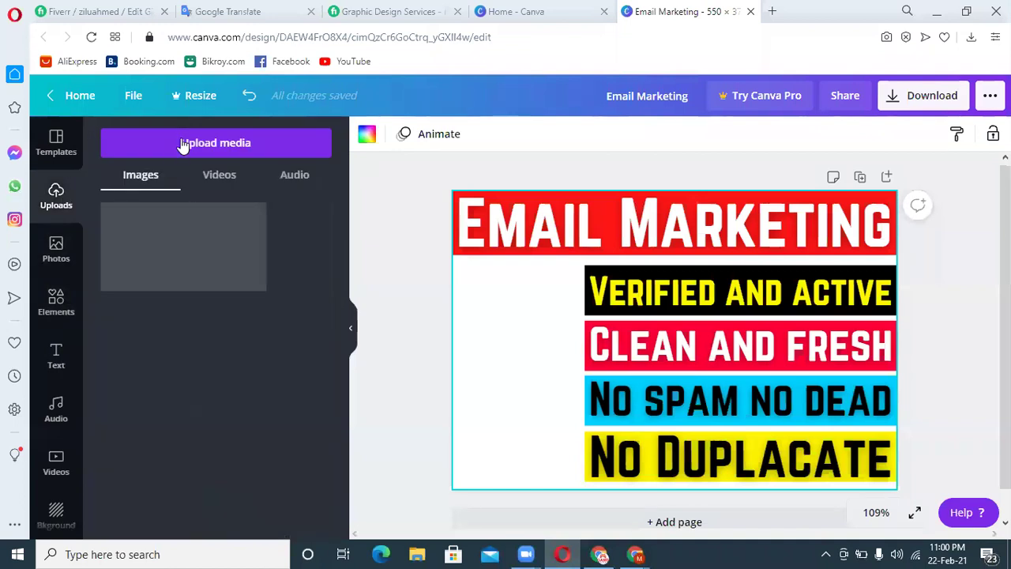
click(182, 143)
click(124, 226)
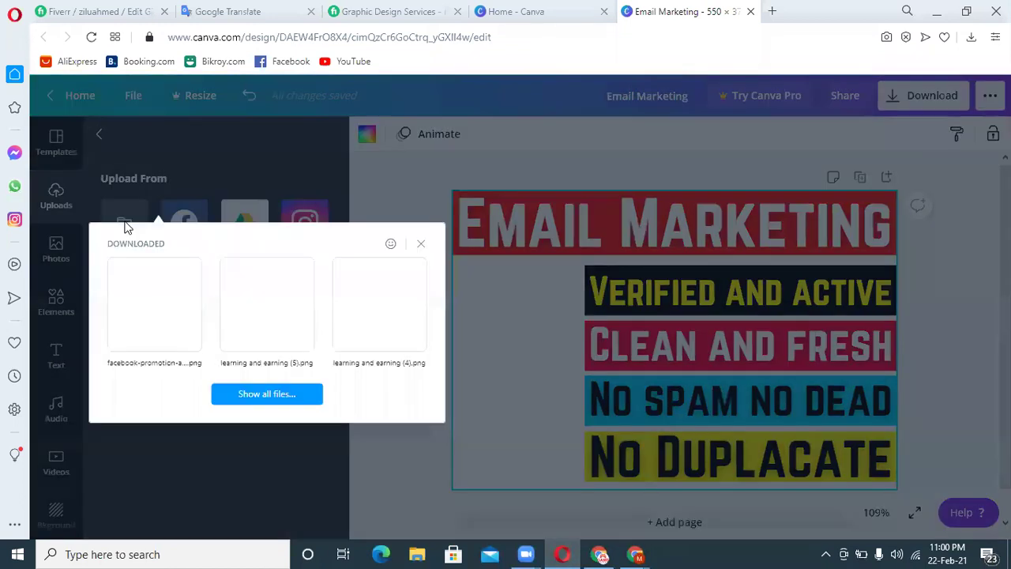
click(298, 392)
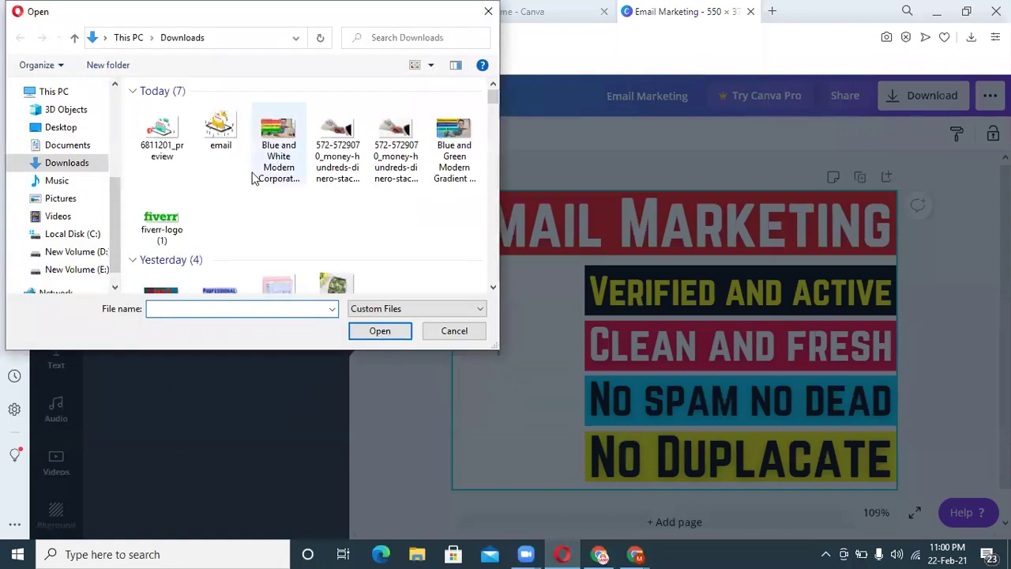
click(221, 127)
click(160, 134)
ctrl+click(218, 135)
click(379, 330)
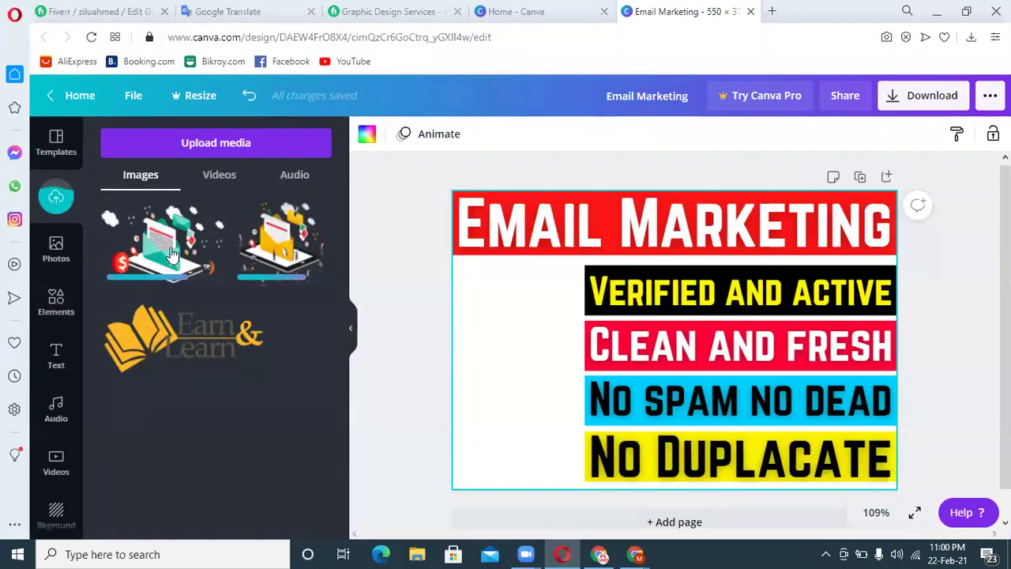
Step: Add the green envelope illustration to the design and shrink it into the blank area beside the black and pink strips
click(172, 254)
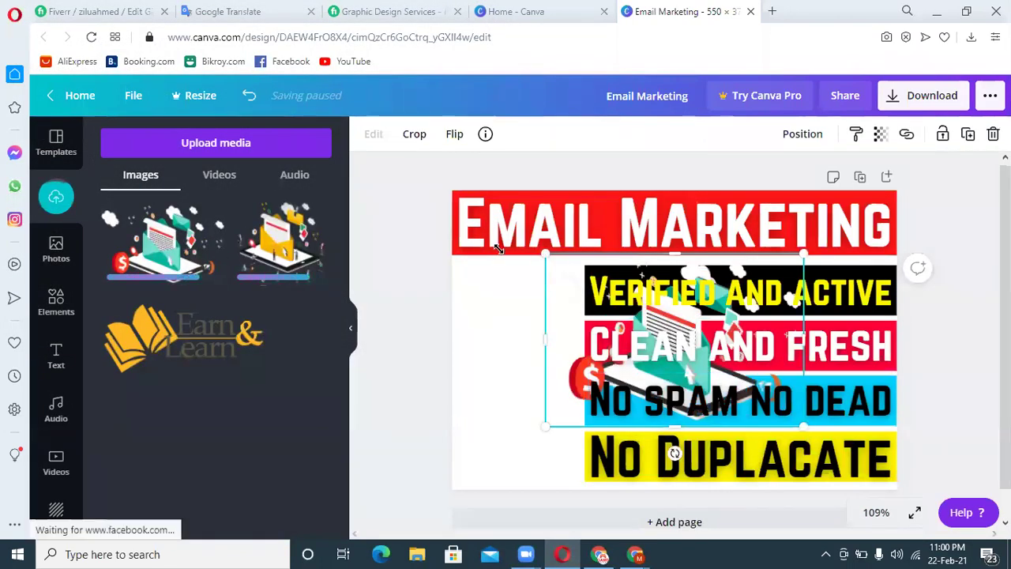
drag(545, 255, 496, 223)
drag(522, 371, 477, 391)
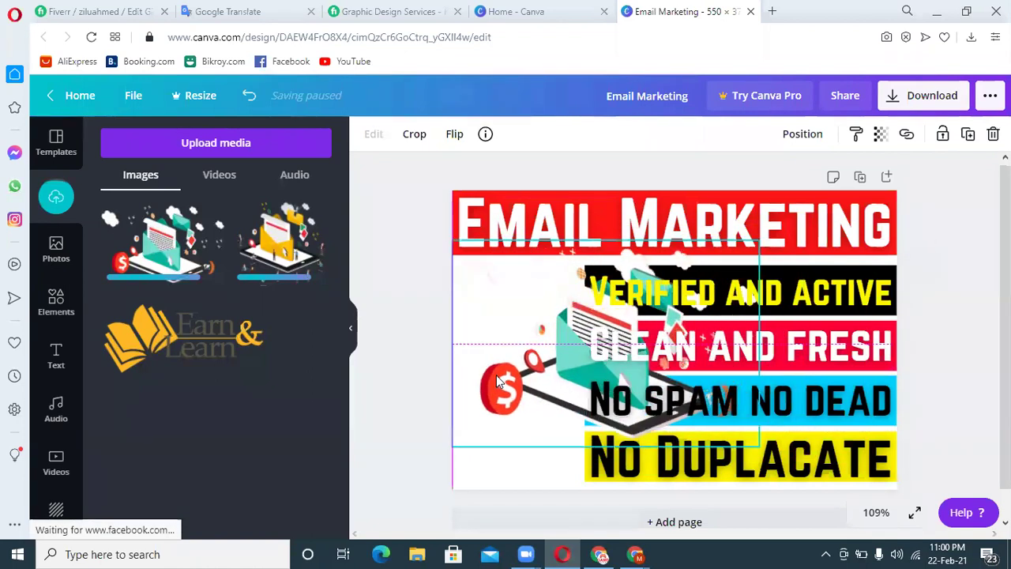
drag(656, 248, 552, 273)
drag(522, 392, 509, 300)
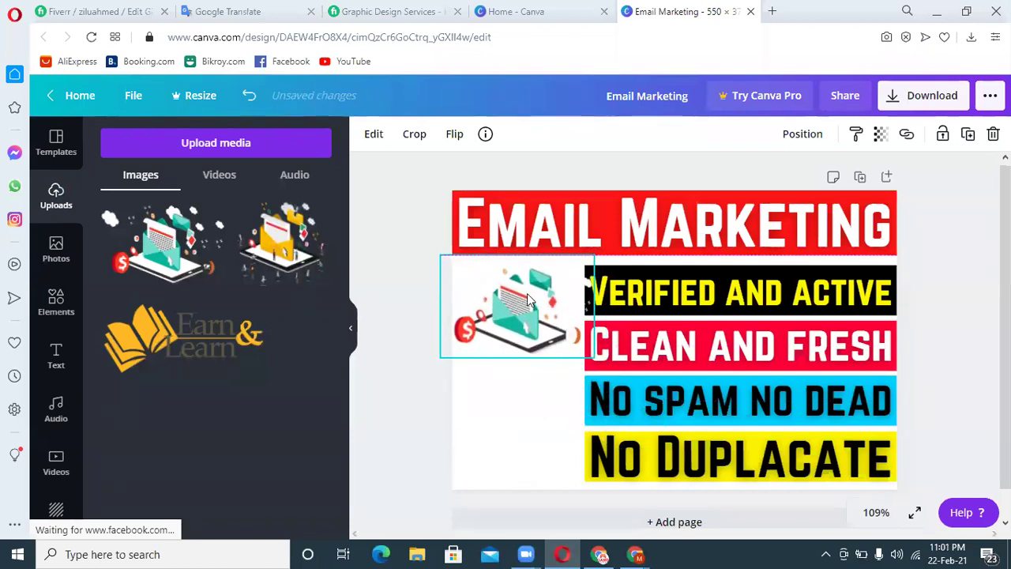
drag(594, 256, 585, 261)
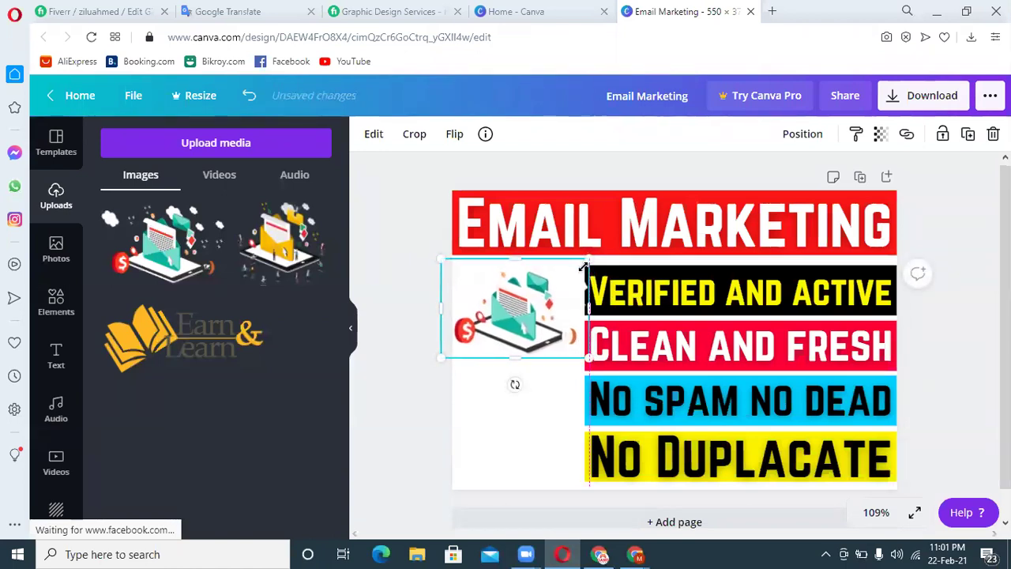
click(398, 296)
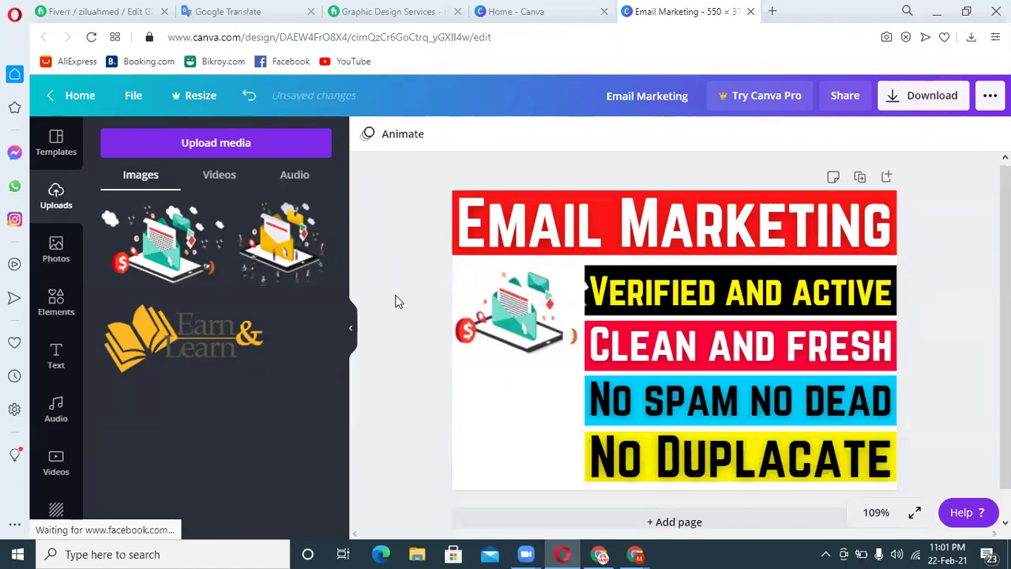
Step: Add the yellow envelope illustration and shrink it into the blank area beside the blue and yellow strips
click(282, 286)
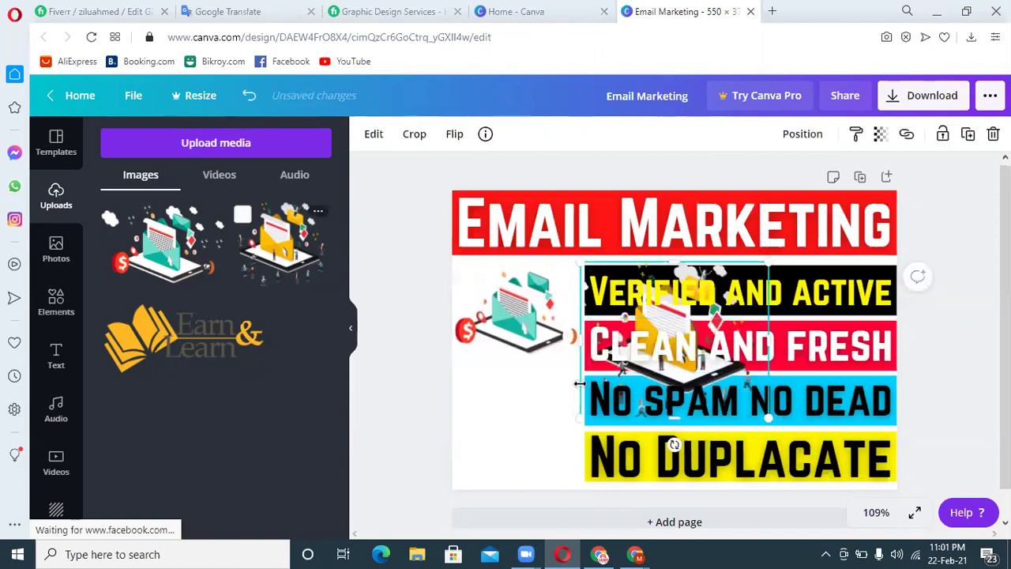
drag(579, 416, 505, 436)
drag(567, 374, 489, 406)
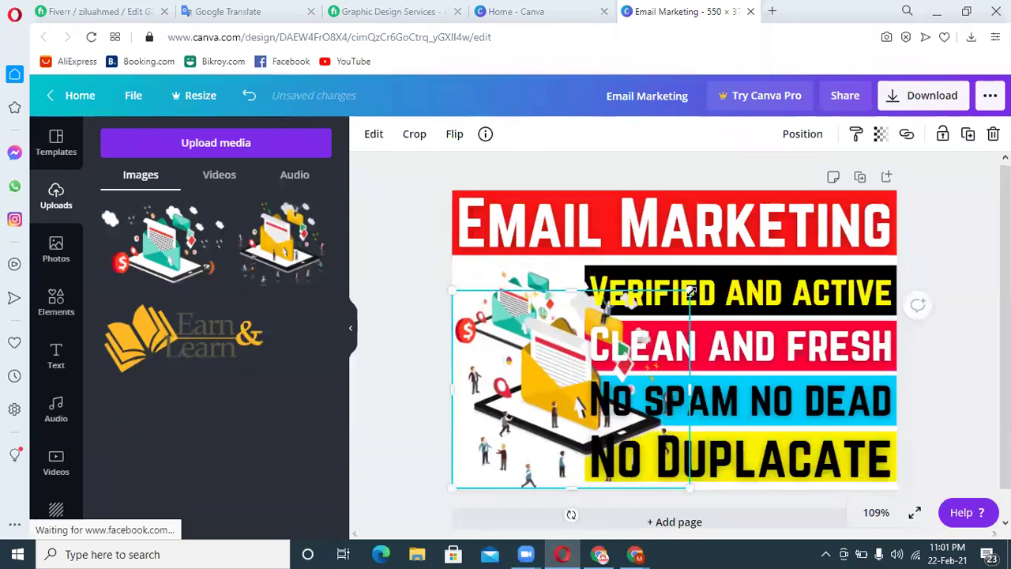
drag(691, 287, 567, 348)
click(397, 278)
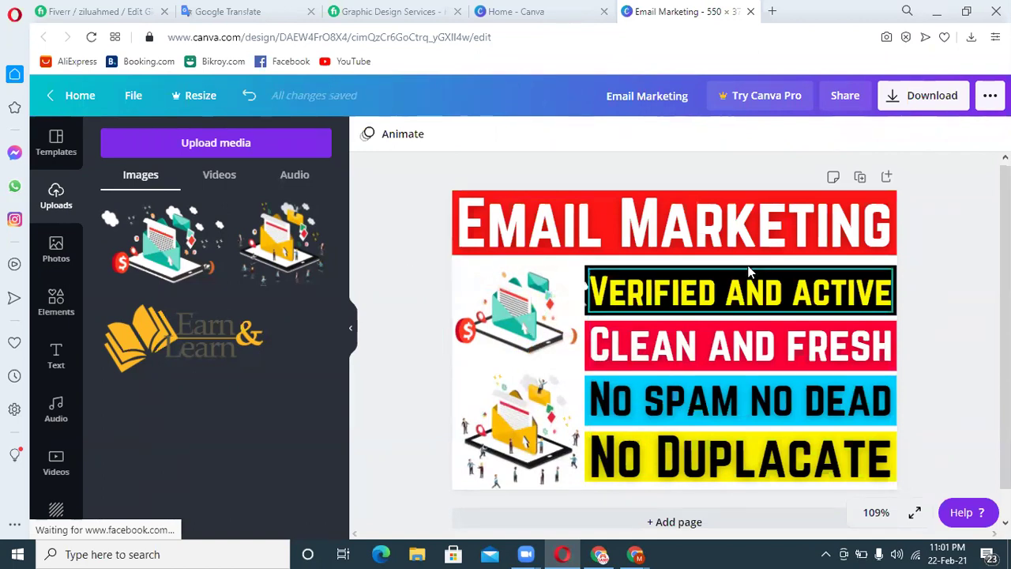
Step: Nudge the green envelope illustration slightly upward to leave more room above the yellow envelope illustration
click(506, 325)
key(Up)
key(Up)
key(Up)
key(Up)
key(Up)
key(Up)
key(Up)
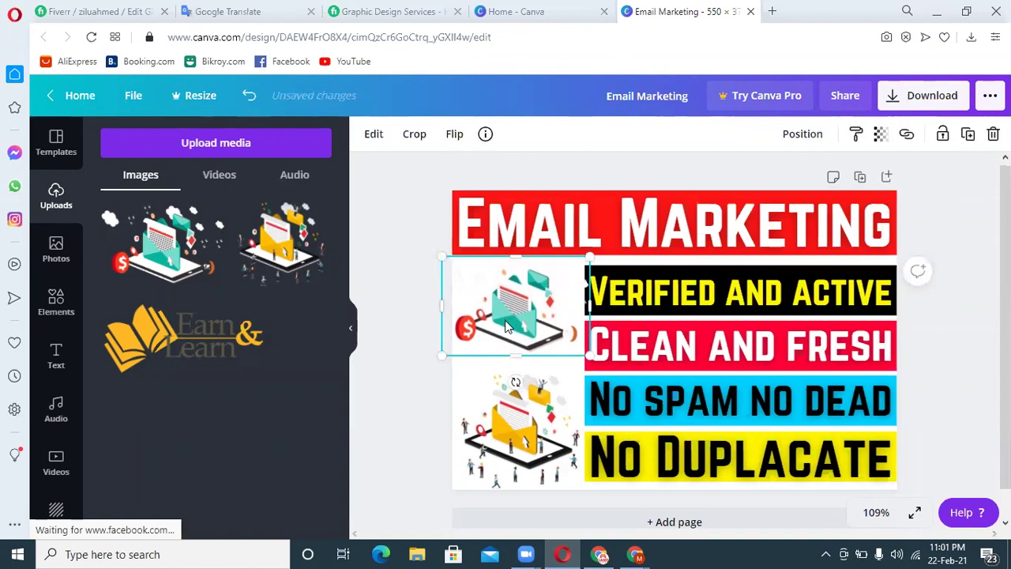
click(401, 327)
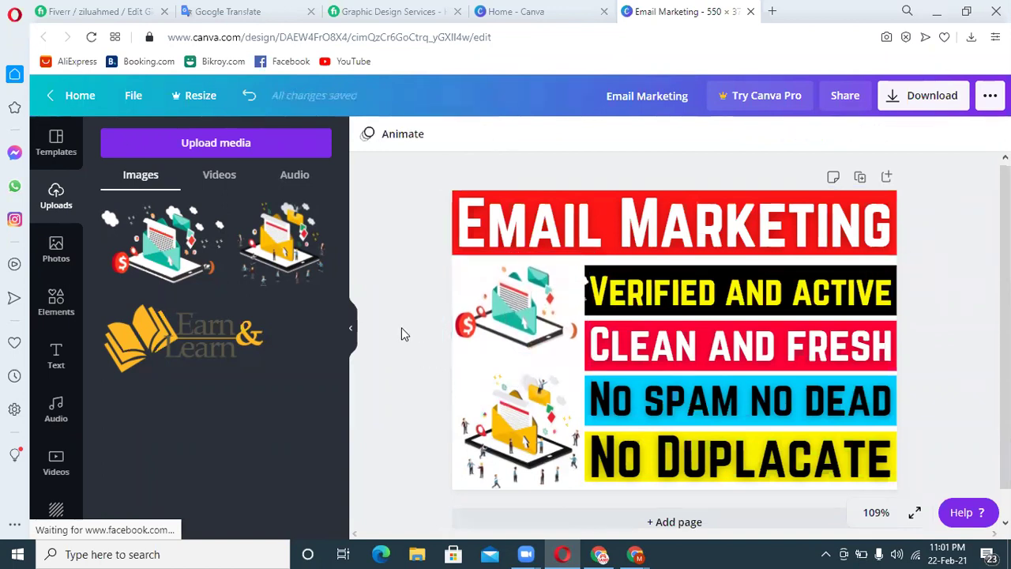
Step: Download the design as Email Marketing.png, then switch to the Fiverr gig editor and upload it as the first gig photo
click(912, 96)
click(905, 431)
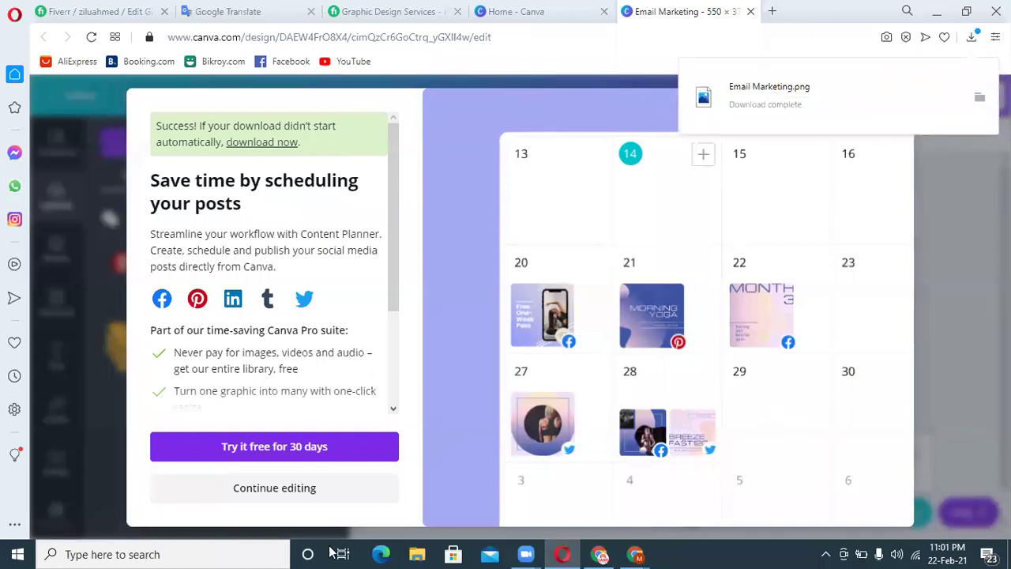
click(387, 9)
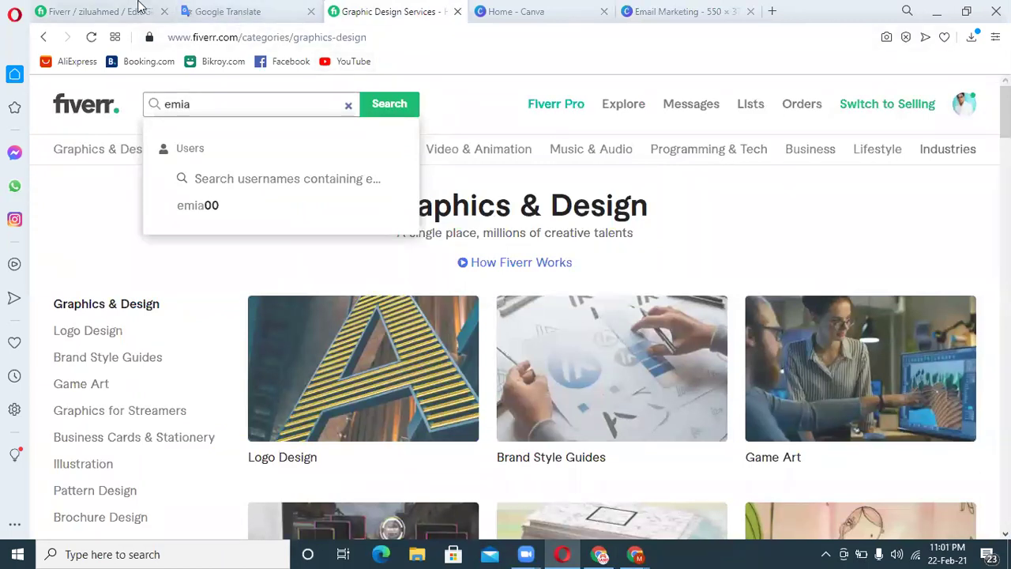
click(138, 11)
scroll(330, 247, down, 4)
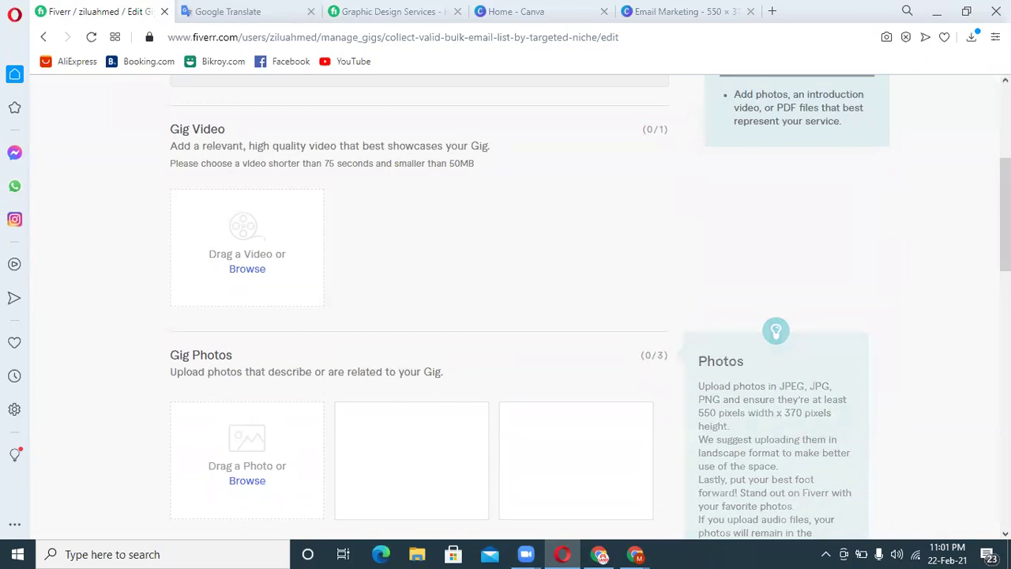
scroll(929, 317, down, 2)
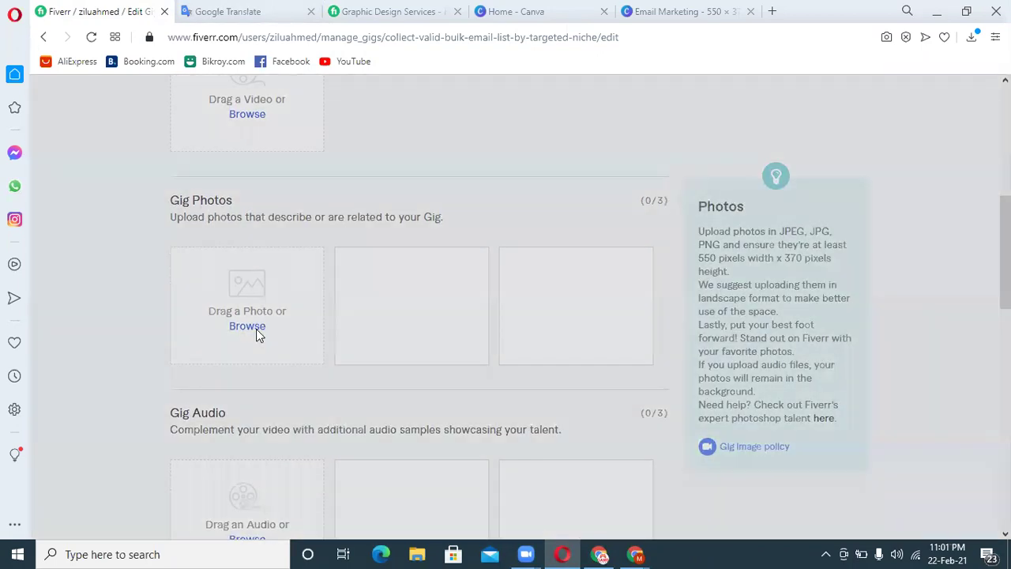
click(256, 329)
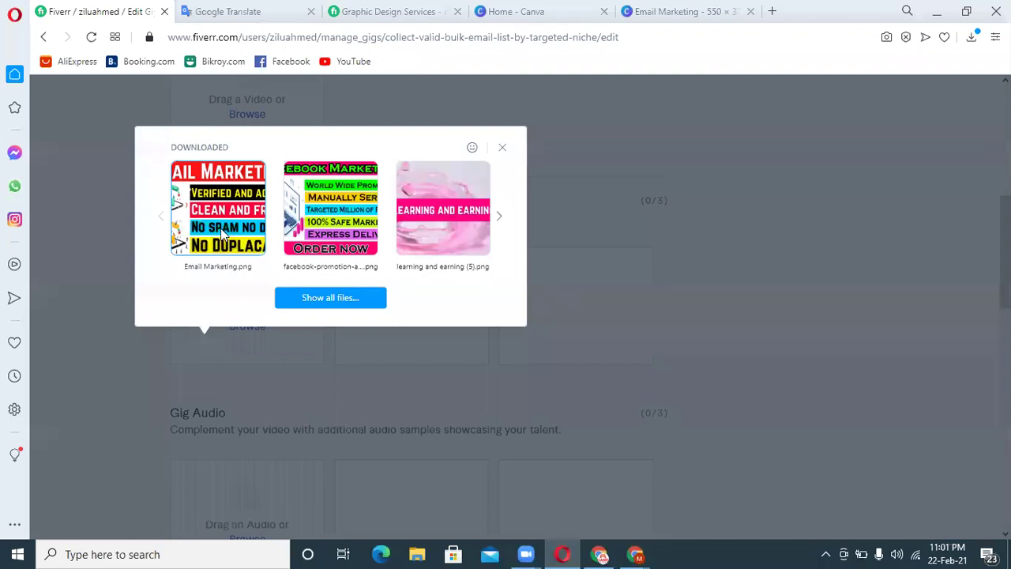
click(223, 234)
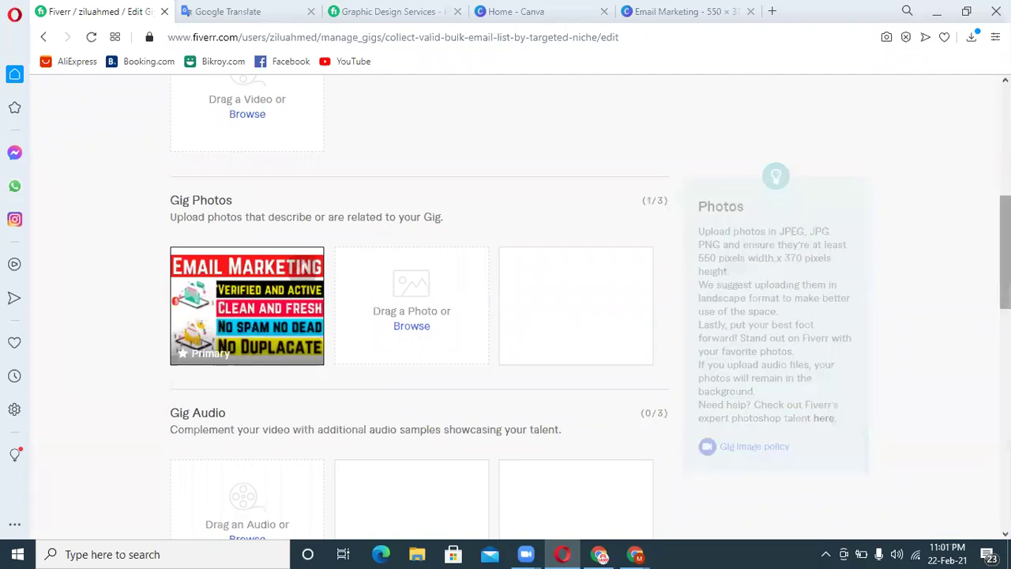
Step: Save the gallery, publish the gig, and return to the Gigs list, dismissing the congratulations banner
scroll(471, 363, down, 6)
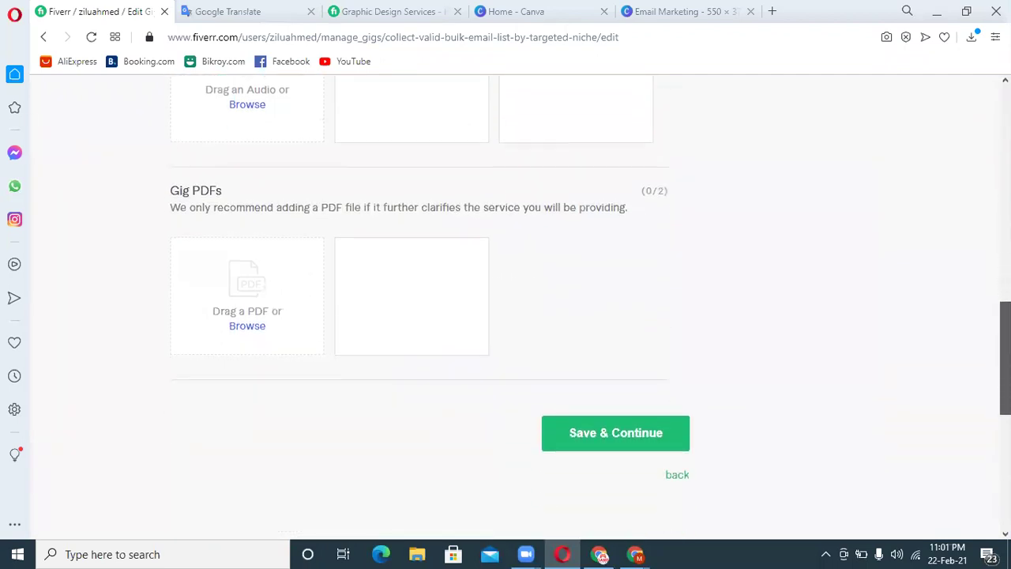
click(646, 428)
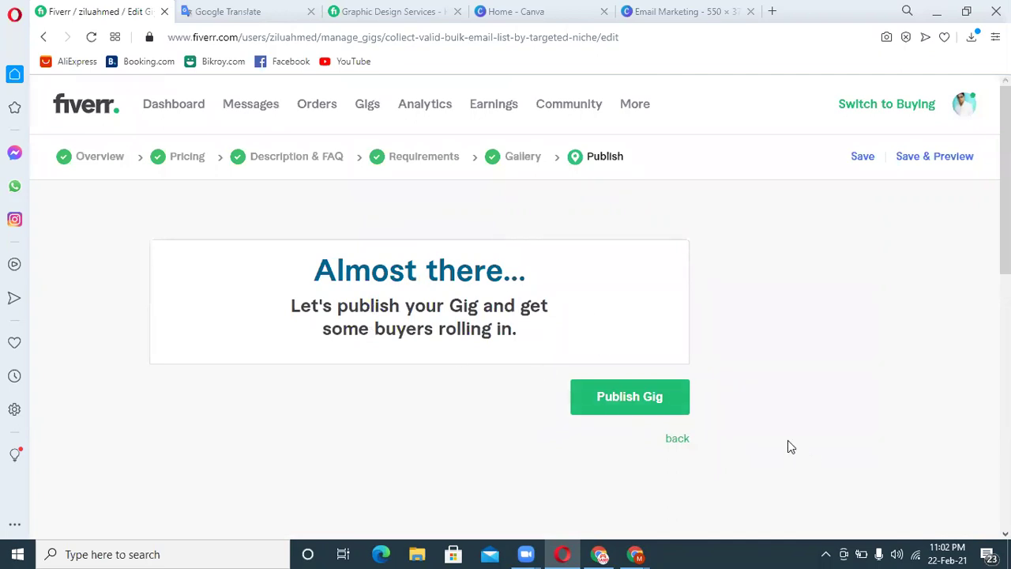
click(644, 412)
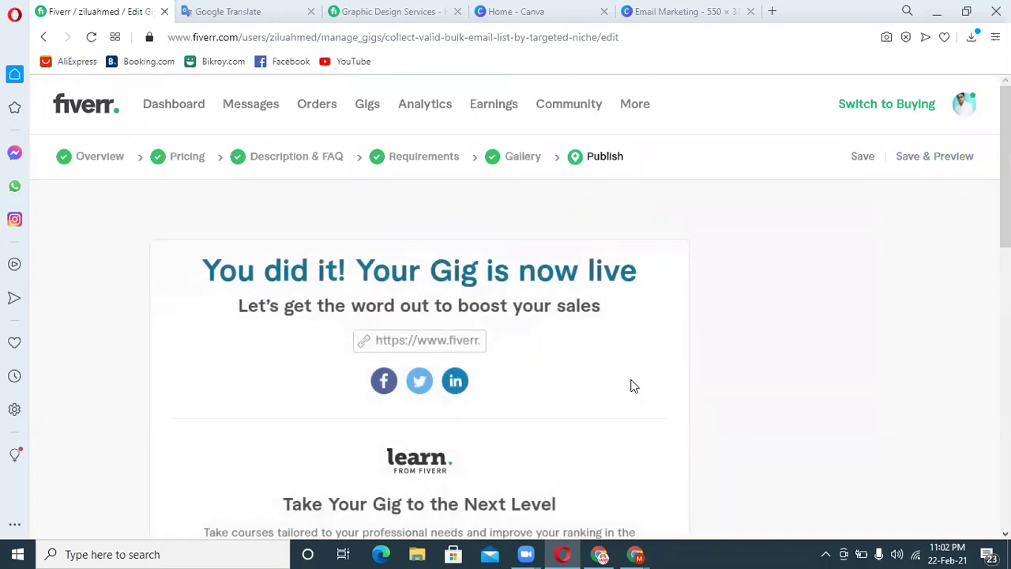
scroll(677, 368, down, 5)
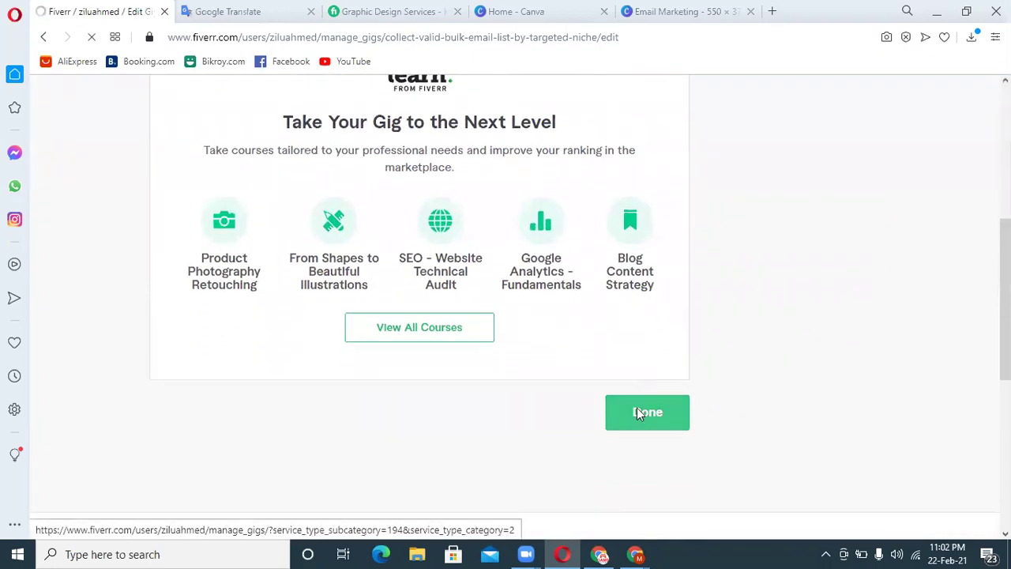
click(638, 412)
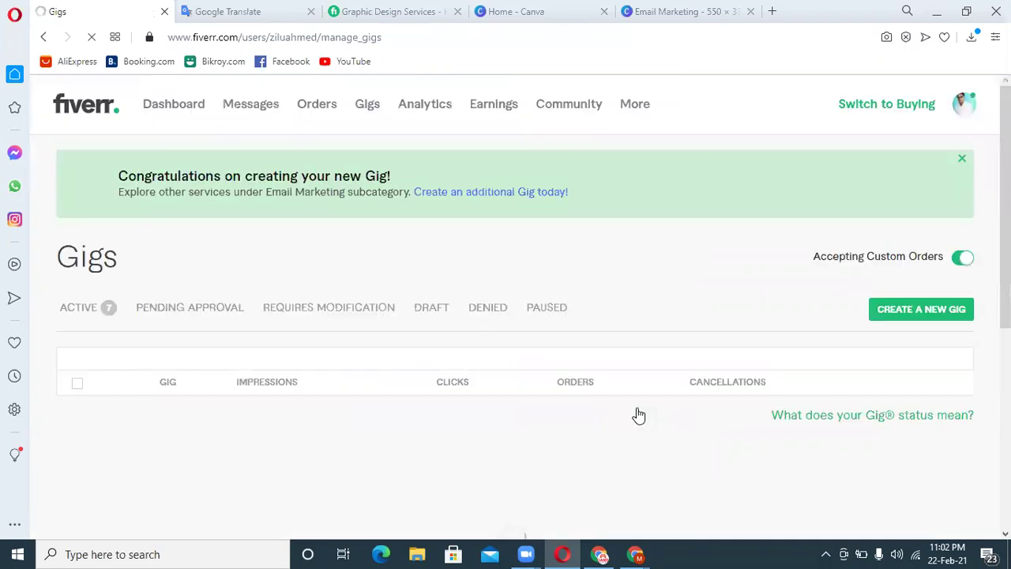
click(963, 162)
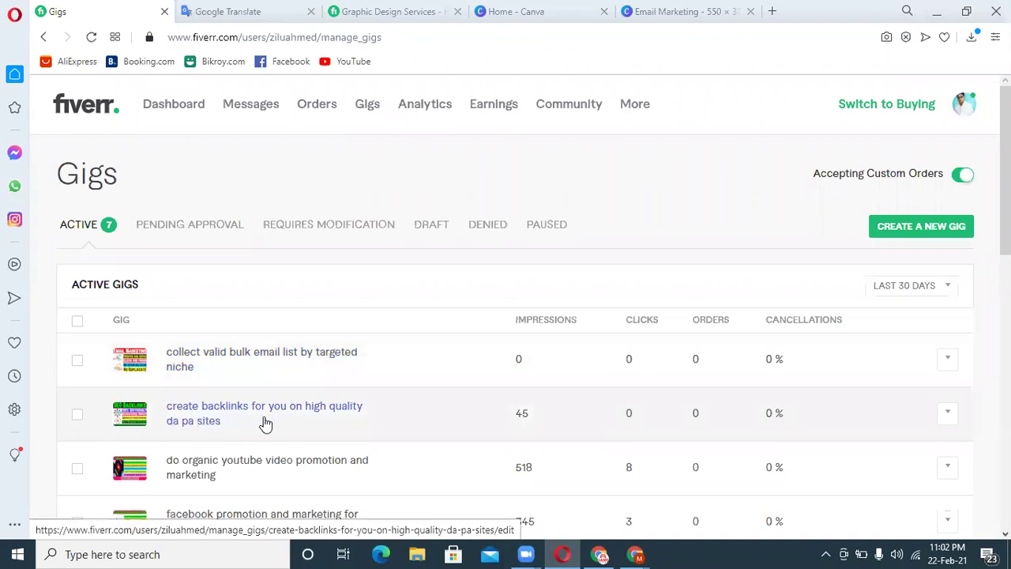
Step: Delete the active gig "create backlinks for you on high quality da pa sites" and confirm the deletion
click(78, 415)
click(813, 297)
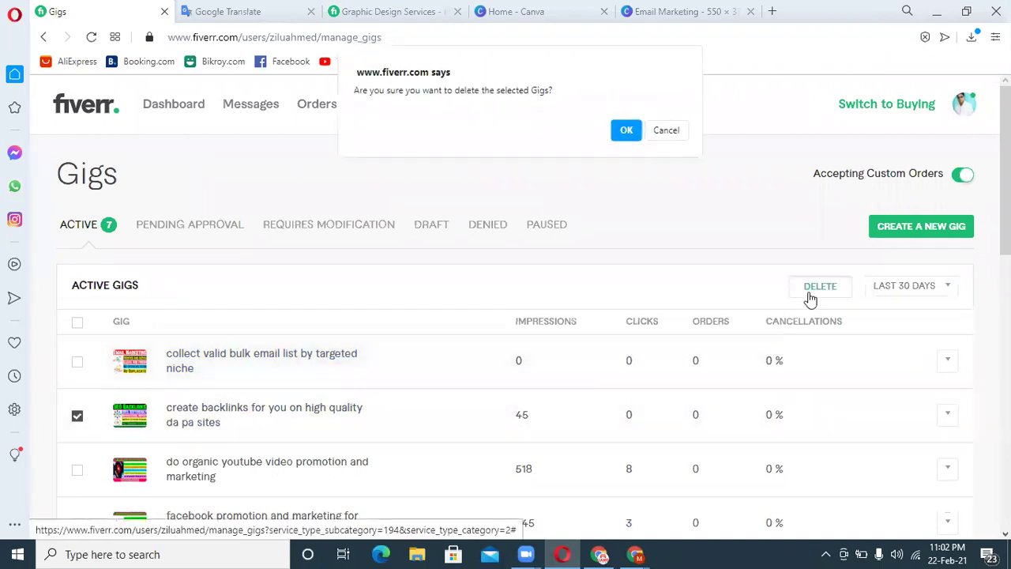
click(626, 129)
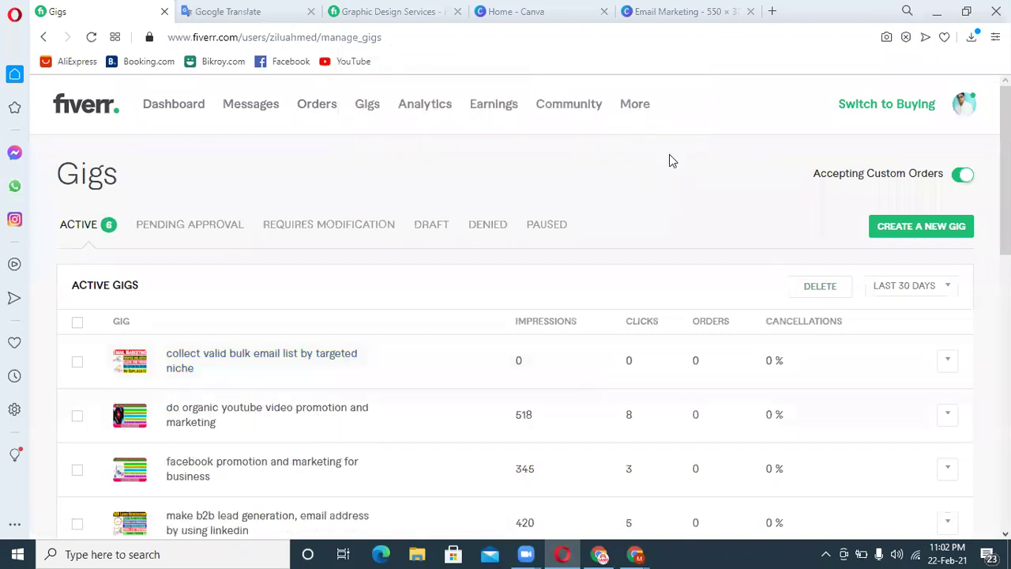